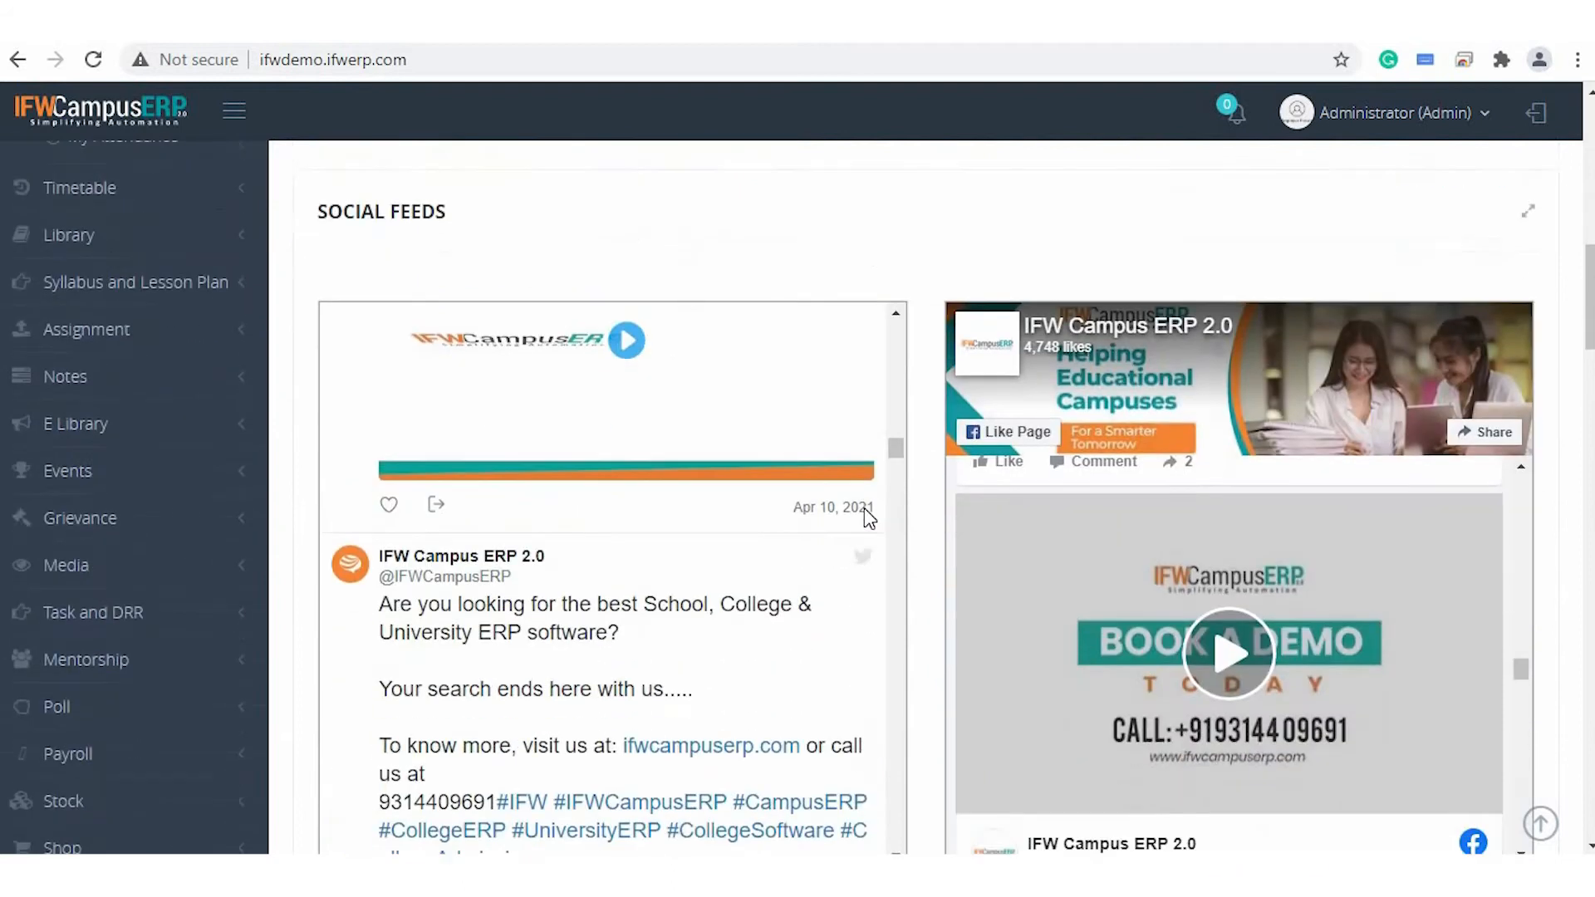
Expand Employee Attendance > Masters in the sidebar to list In-Out Groups, HR Disciplinary Action and Leave Types.
scroll(868, 517, down, 4)
scroll(868, 517, down, 3)
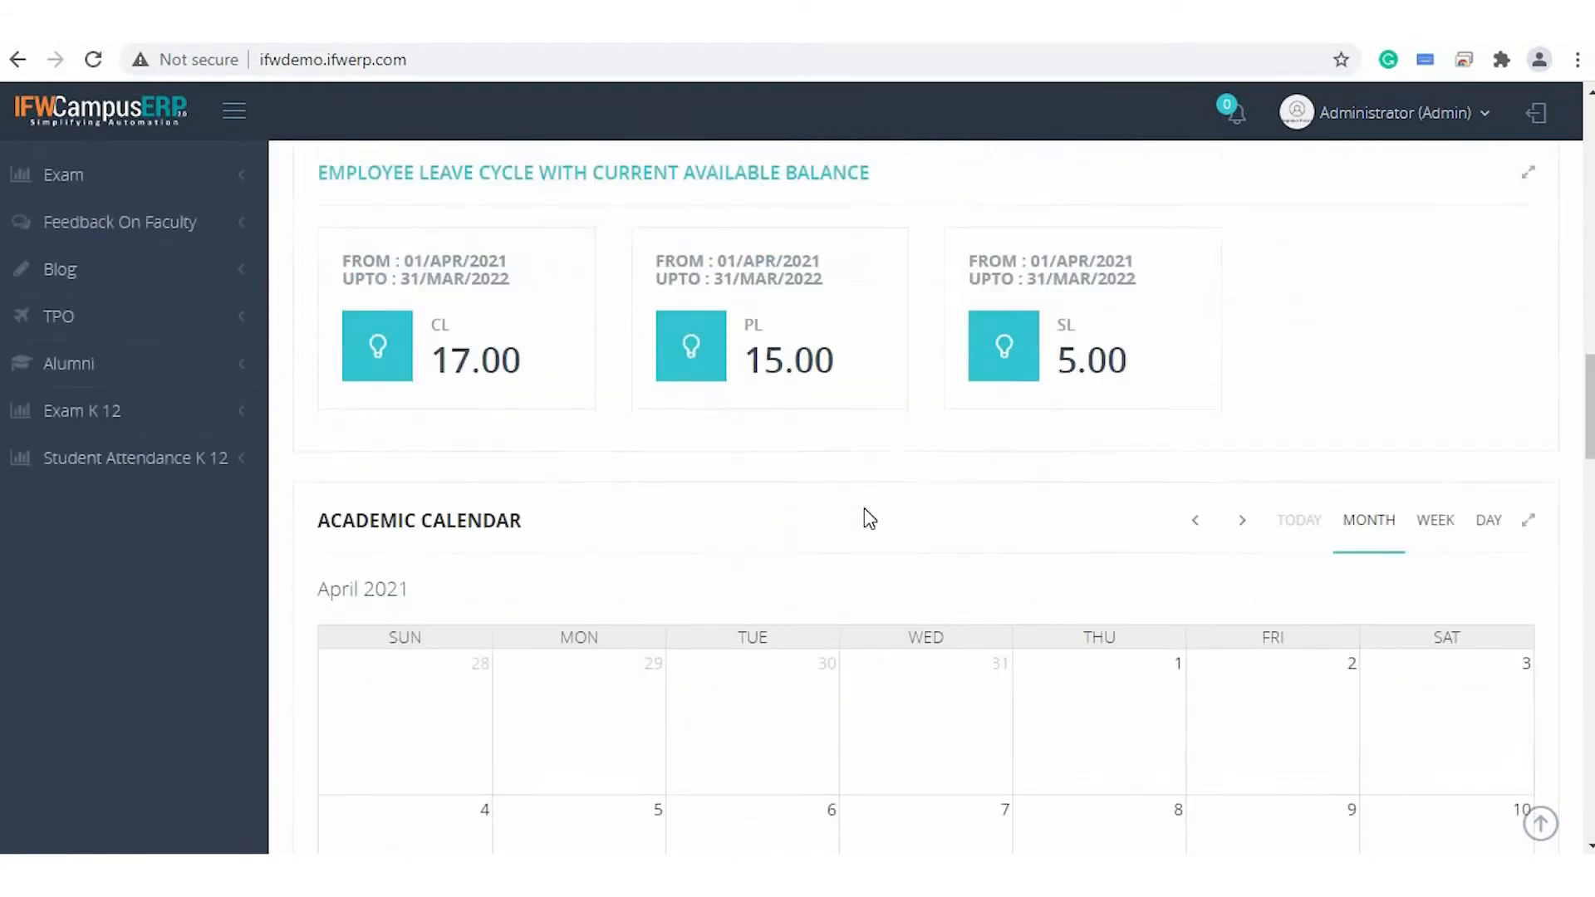
scroll(868, 517, up, 12)
scroll(864, 516, up, 5)
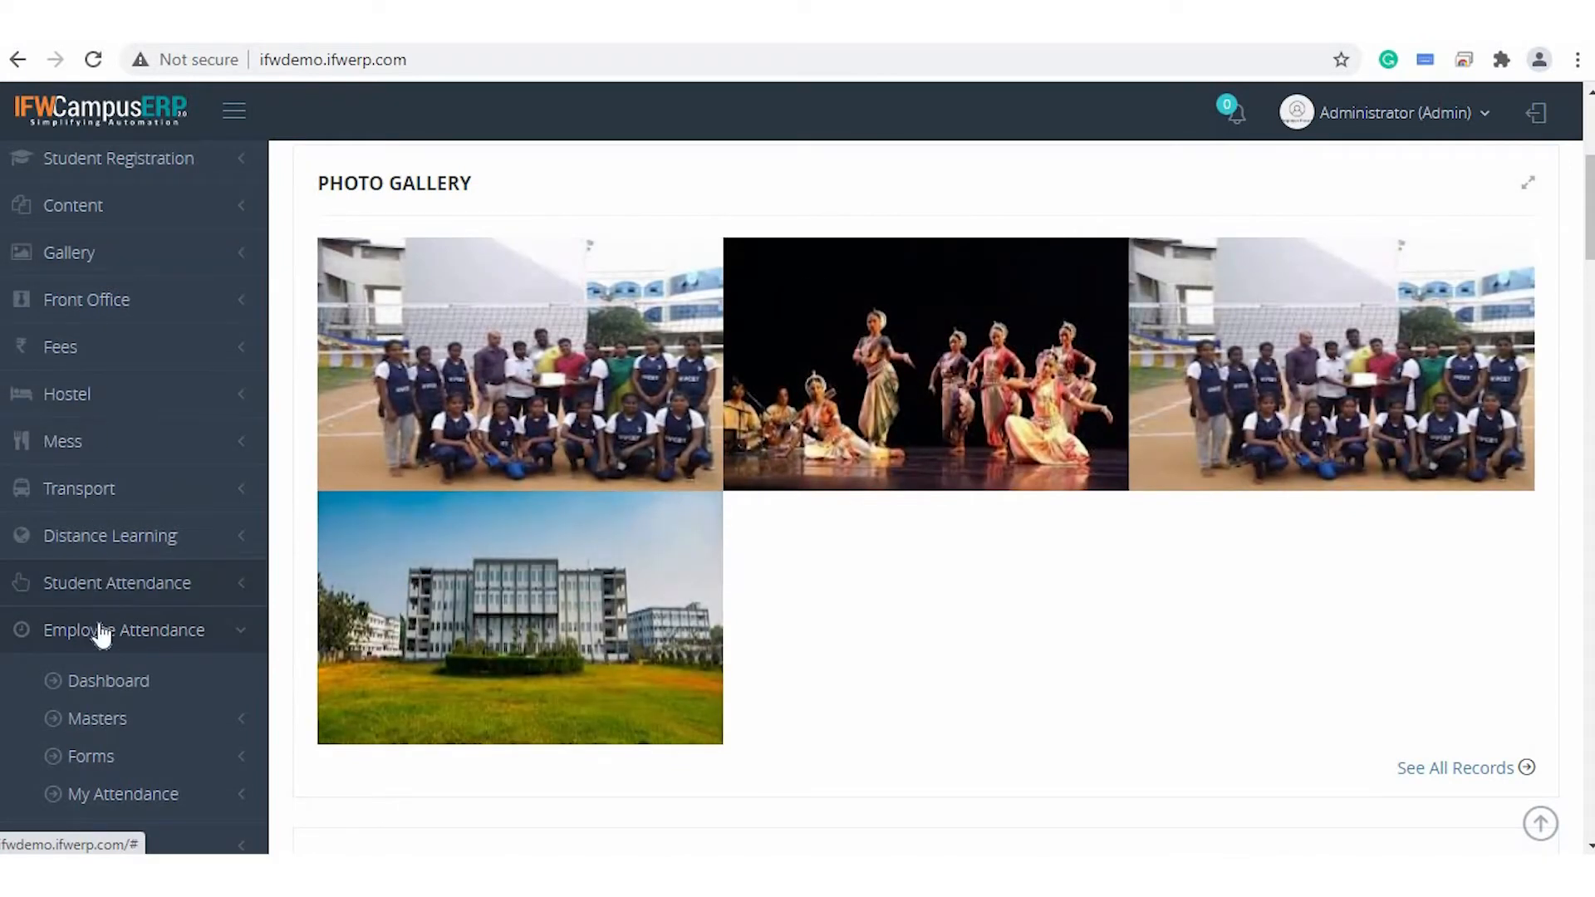
click(129, 640)
scroll(124, 623, down, 3)
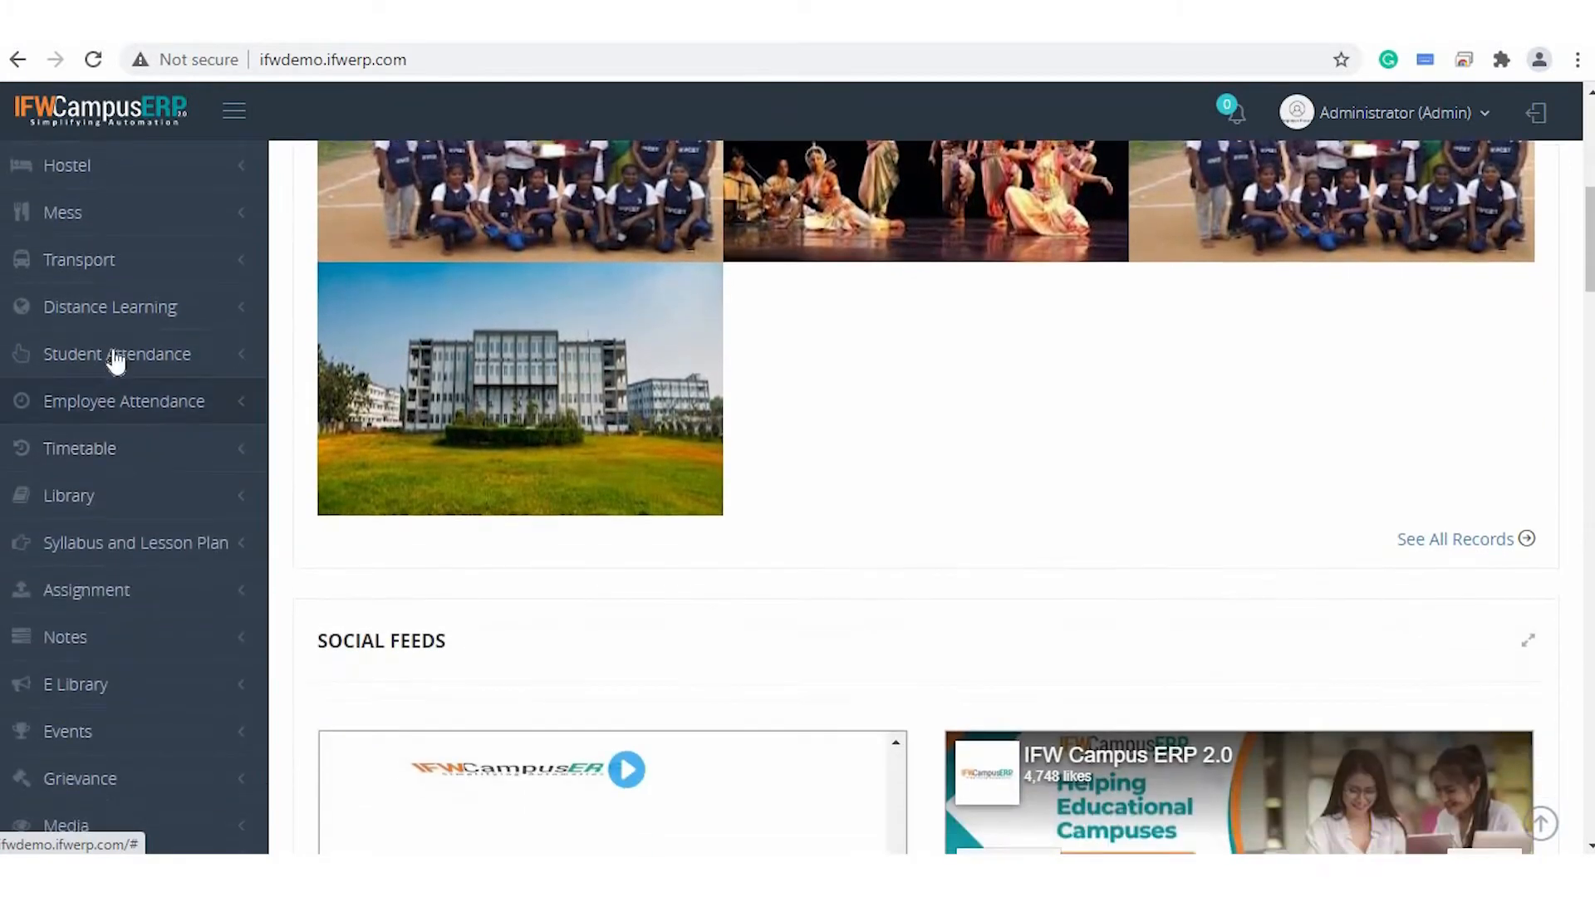
click(116, 407)
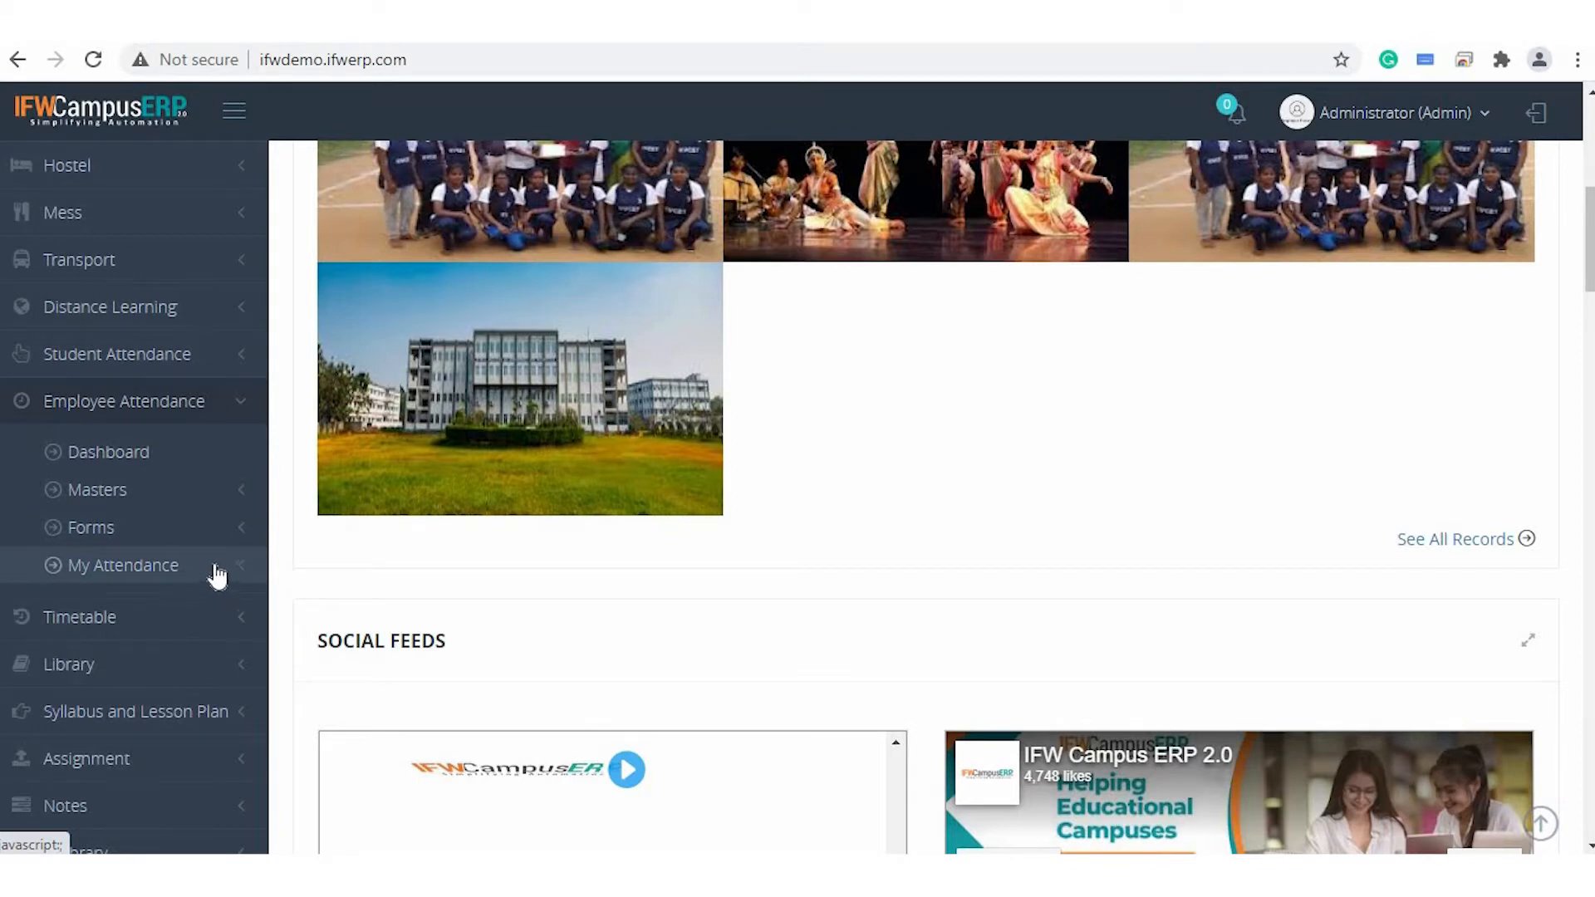
click(219, 499)
scroll(215, 503, down, 1)
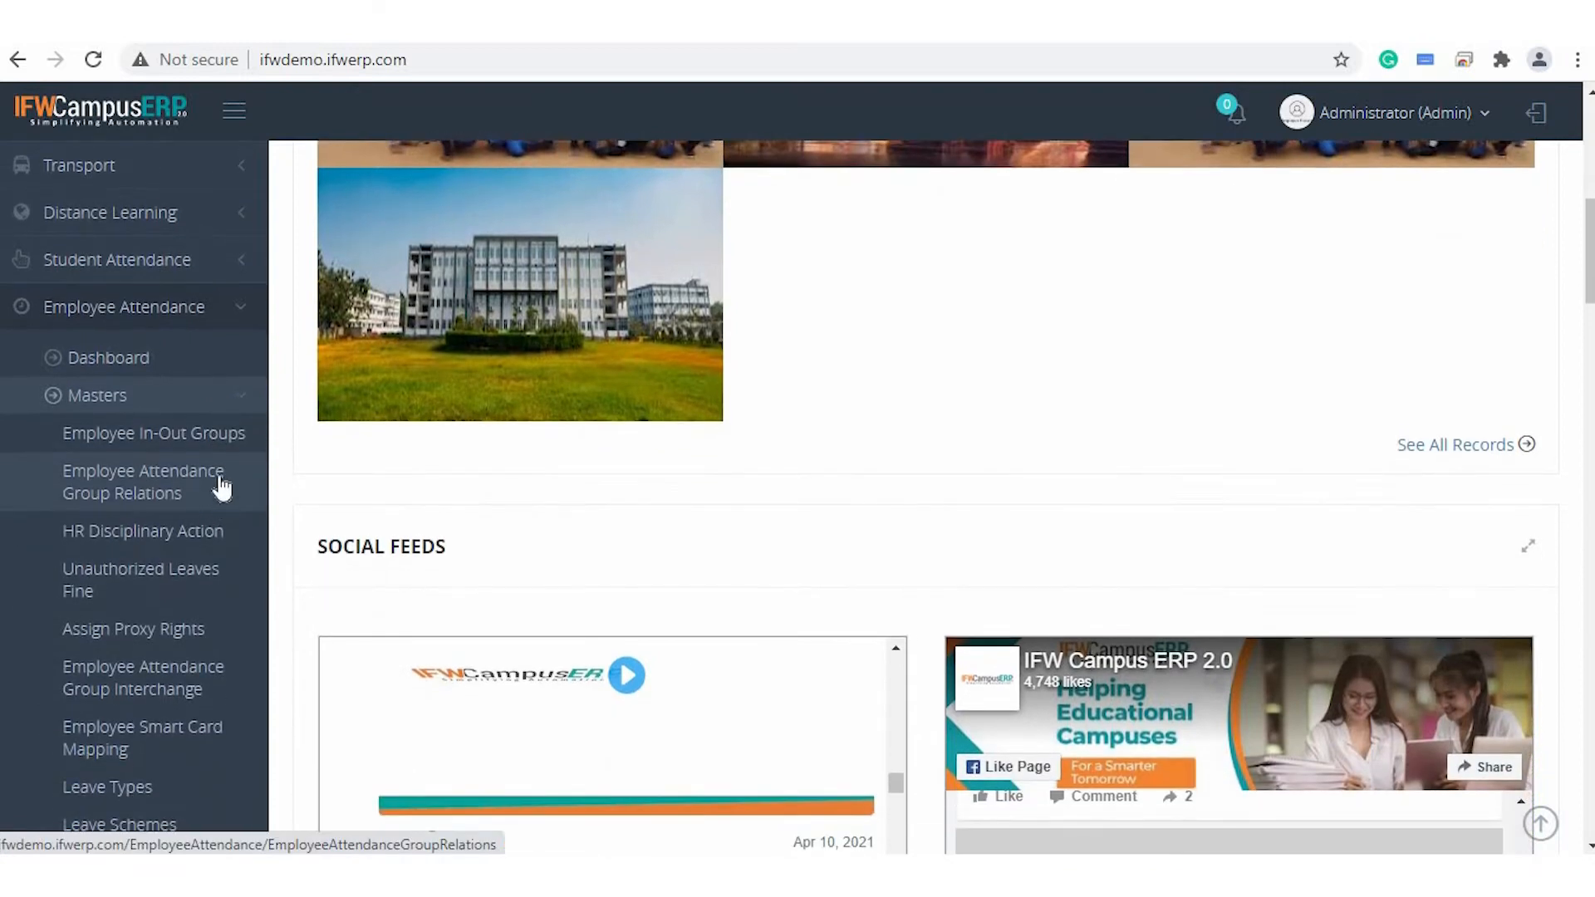
Open the Employee In-Out Groups page and look over the existing groups.
click(209, 443)
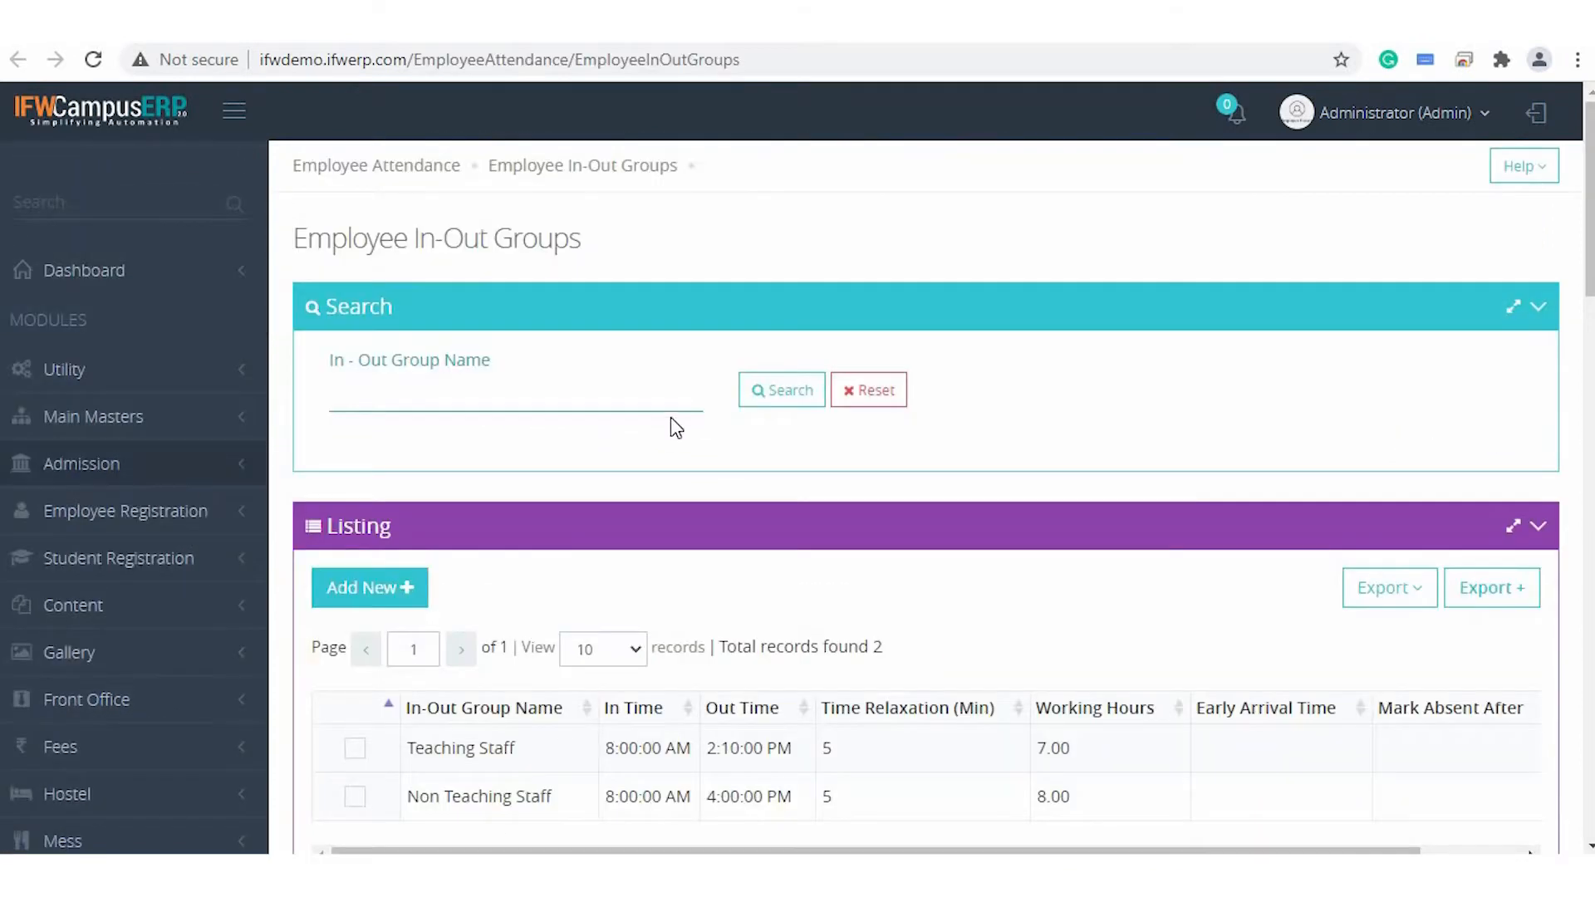
scroll(498, 574, down, 2)
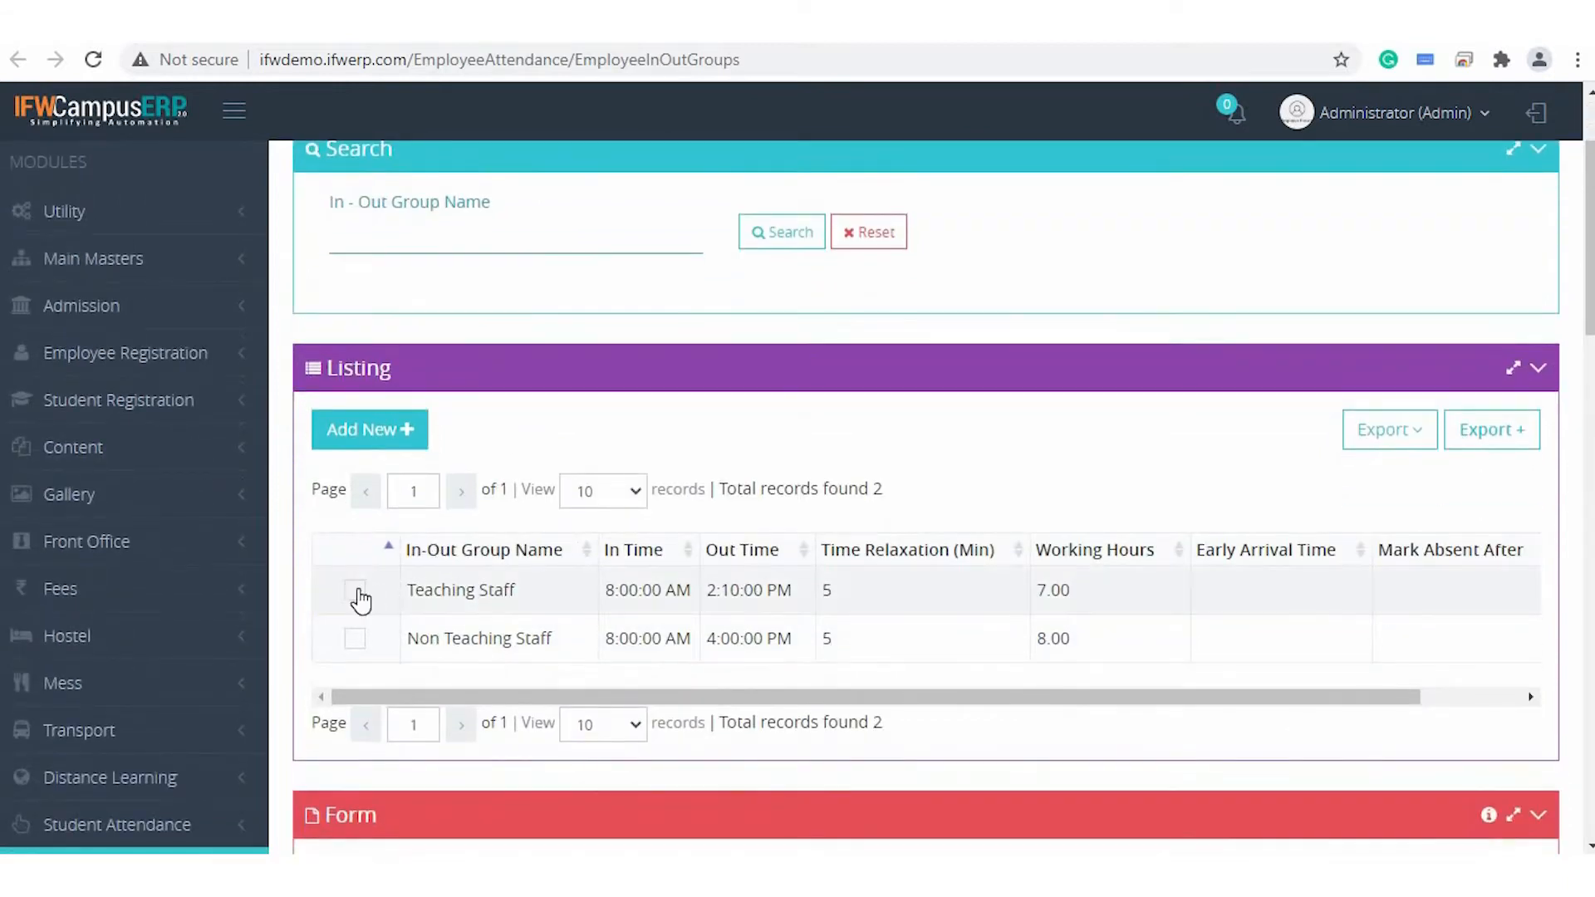
scroll(357, 589, down, 8)
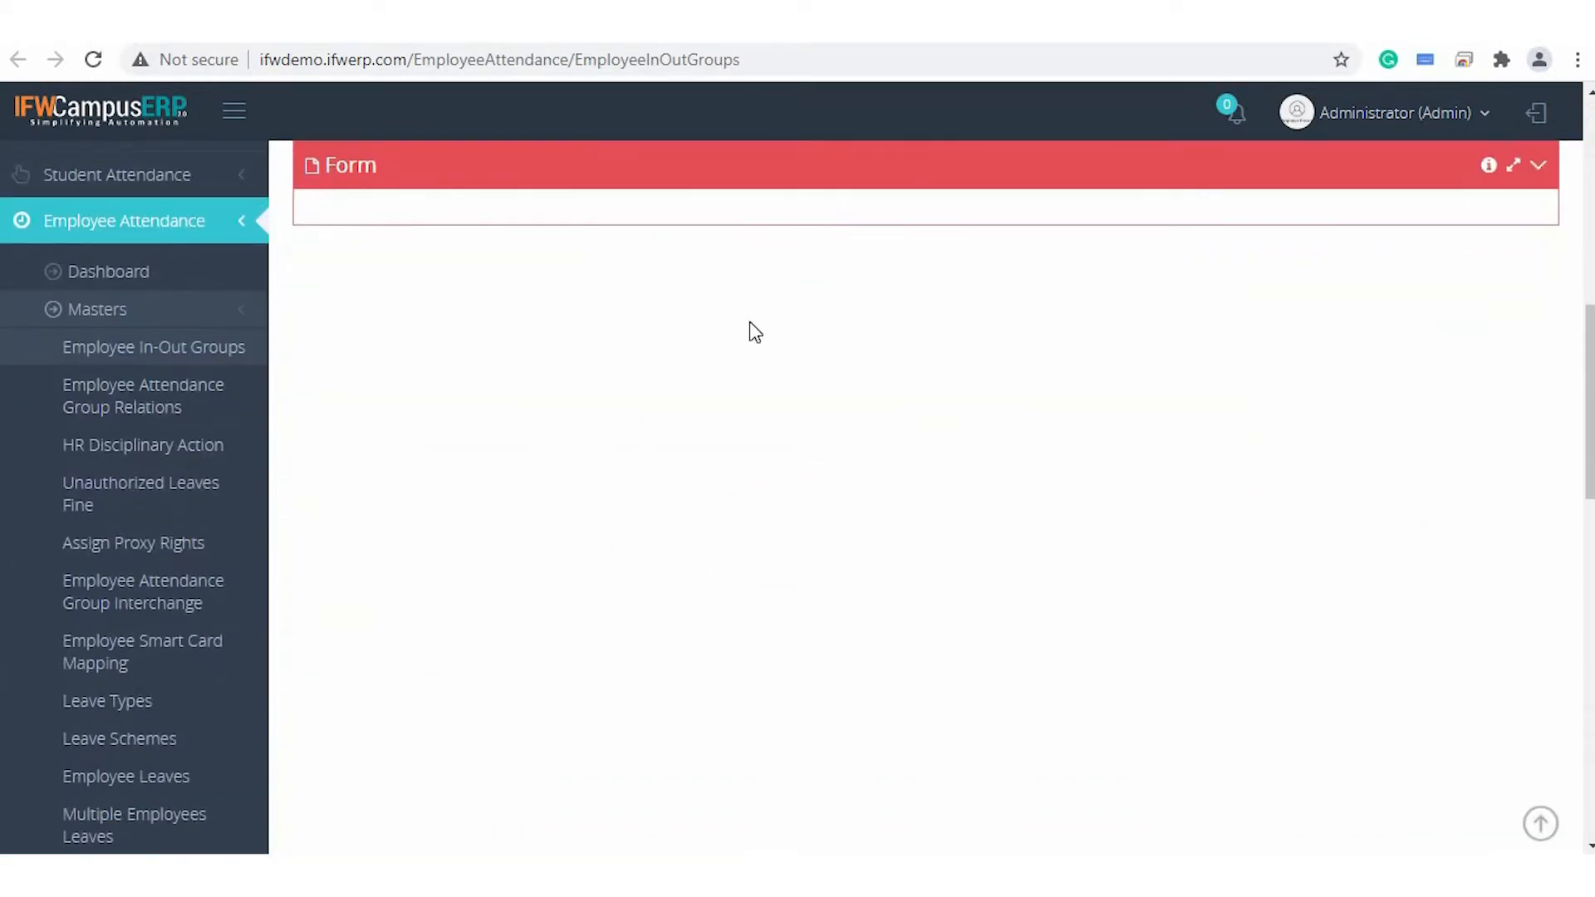
scroll(750, 321, up, 6)
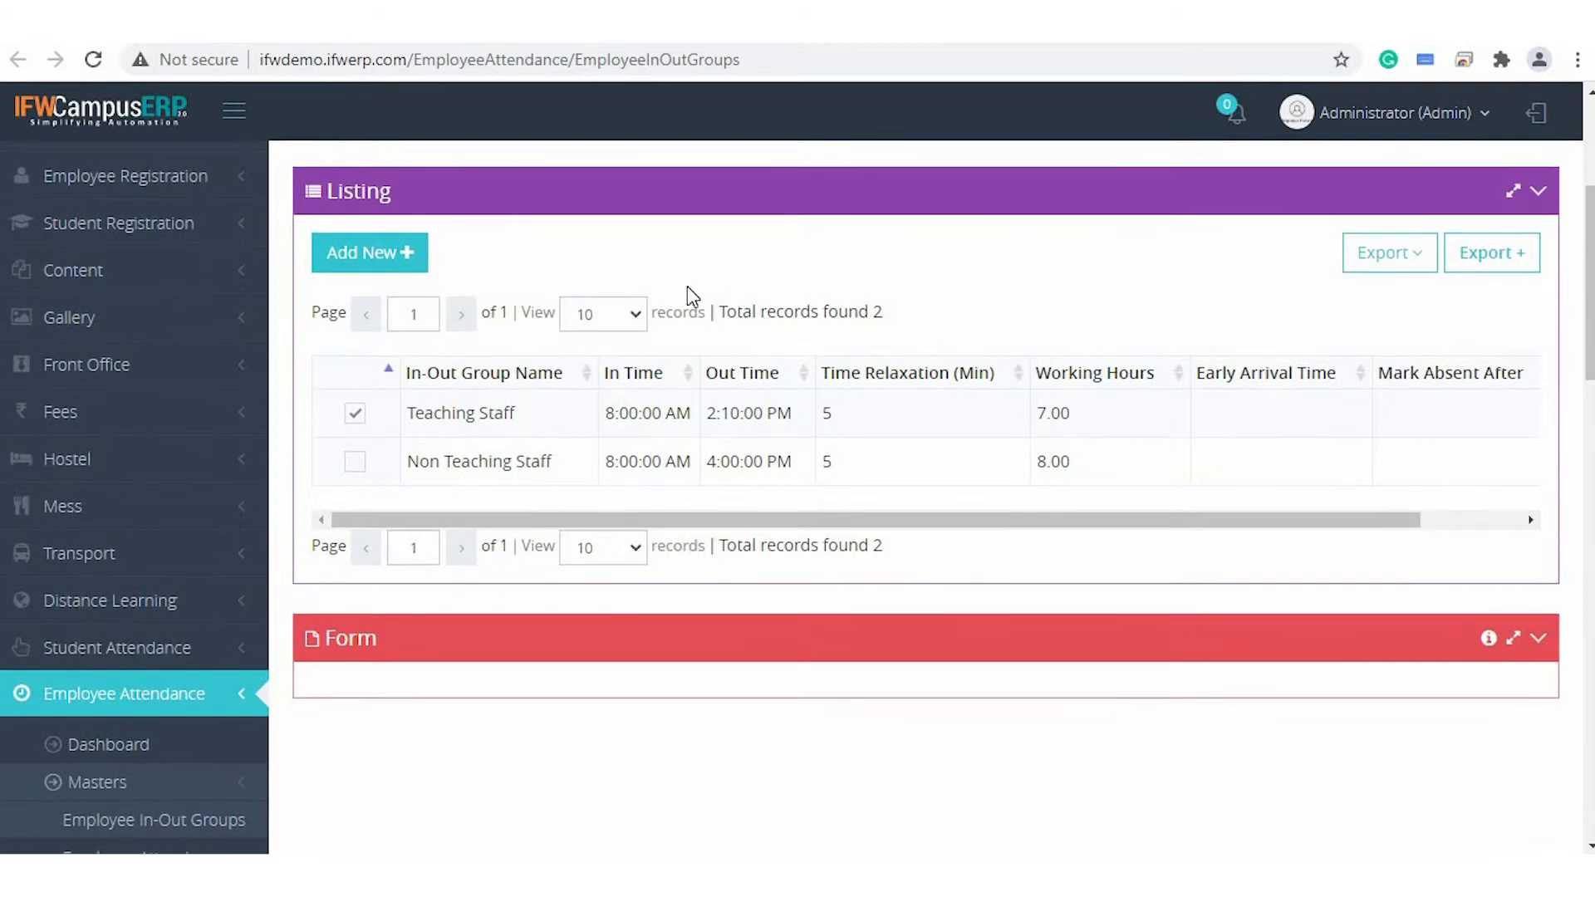
scroll(723, 429, down, 2)
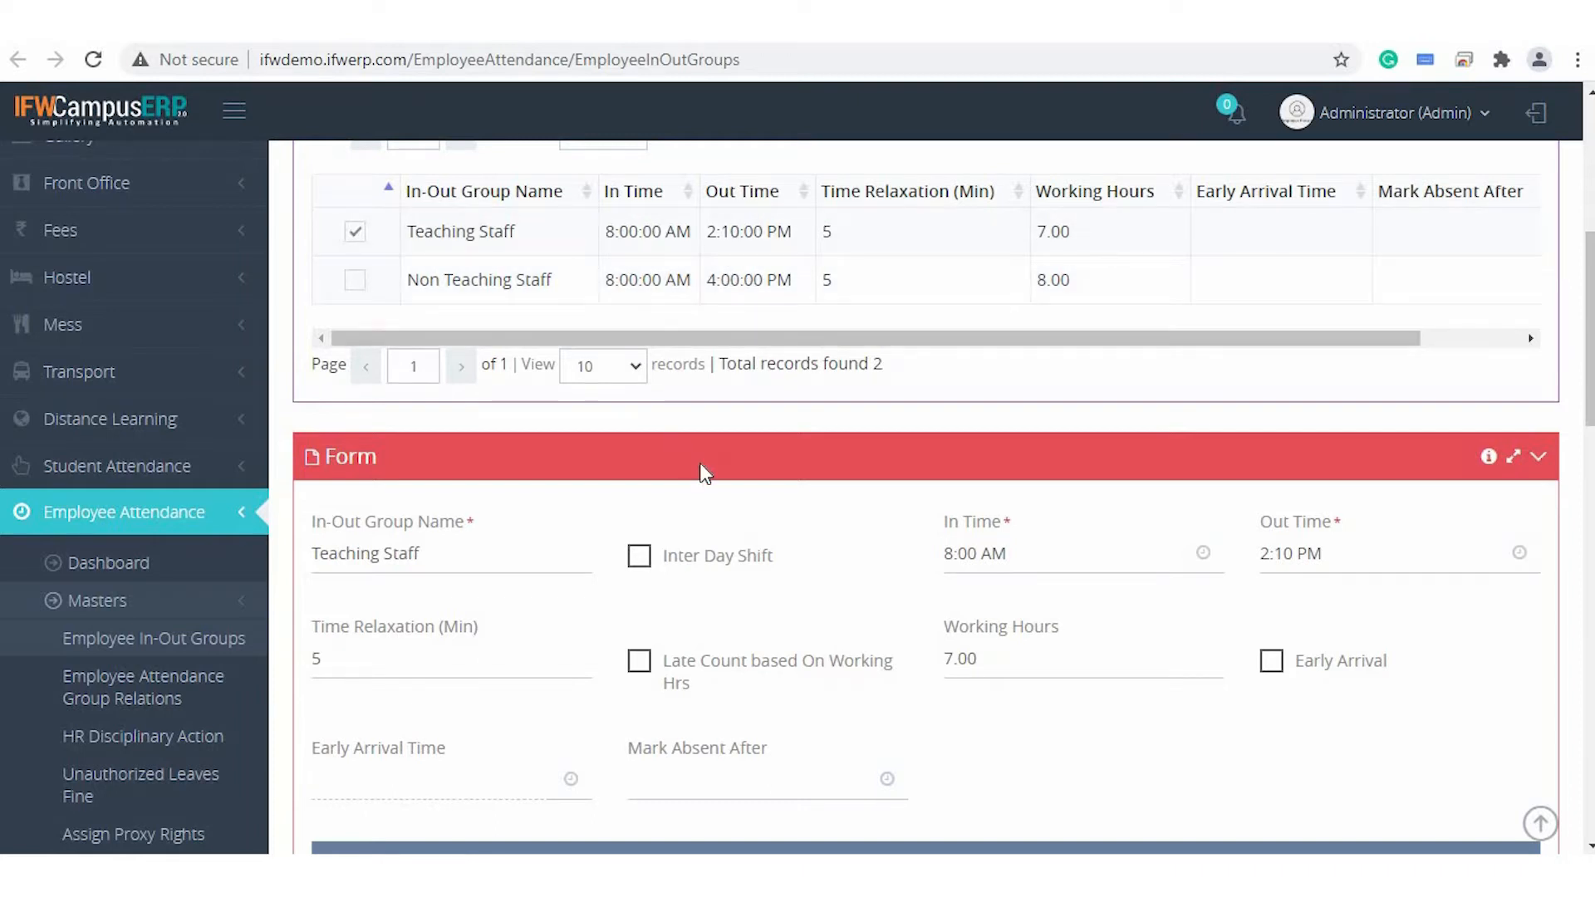
scroll(701, 471, down, 3)
scroll(703, 475, down, 1)
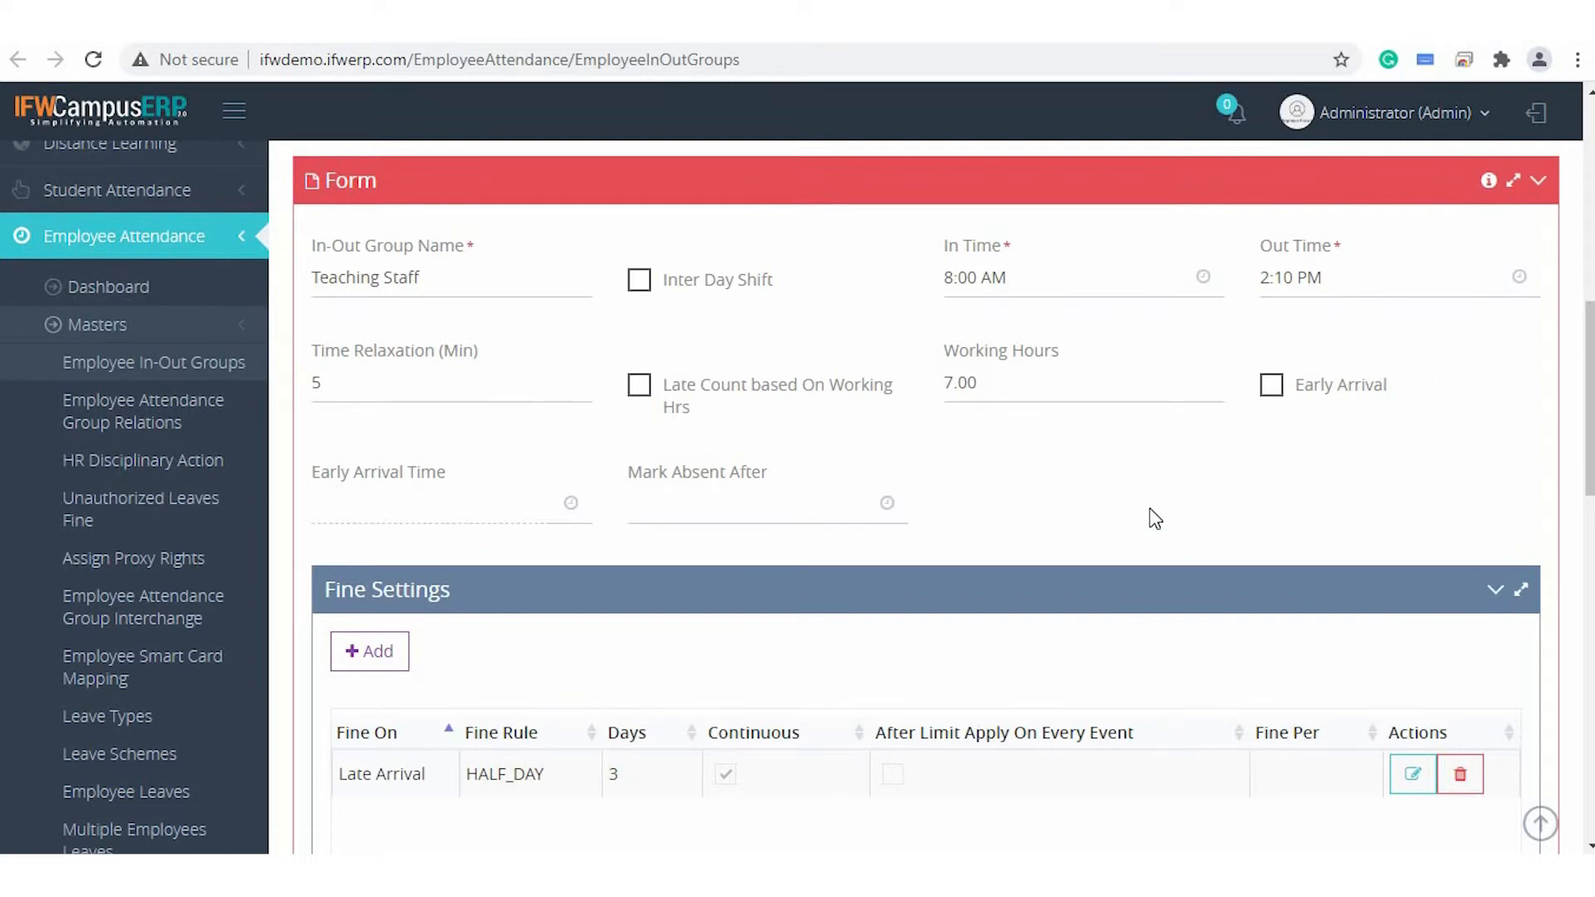
scroll(972, 510, down, 3)
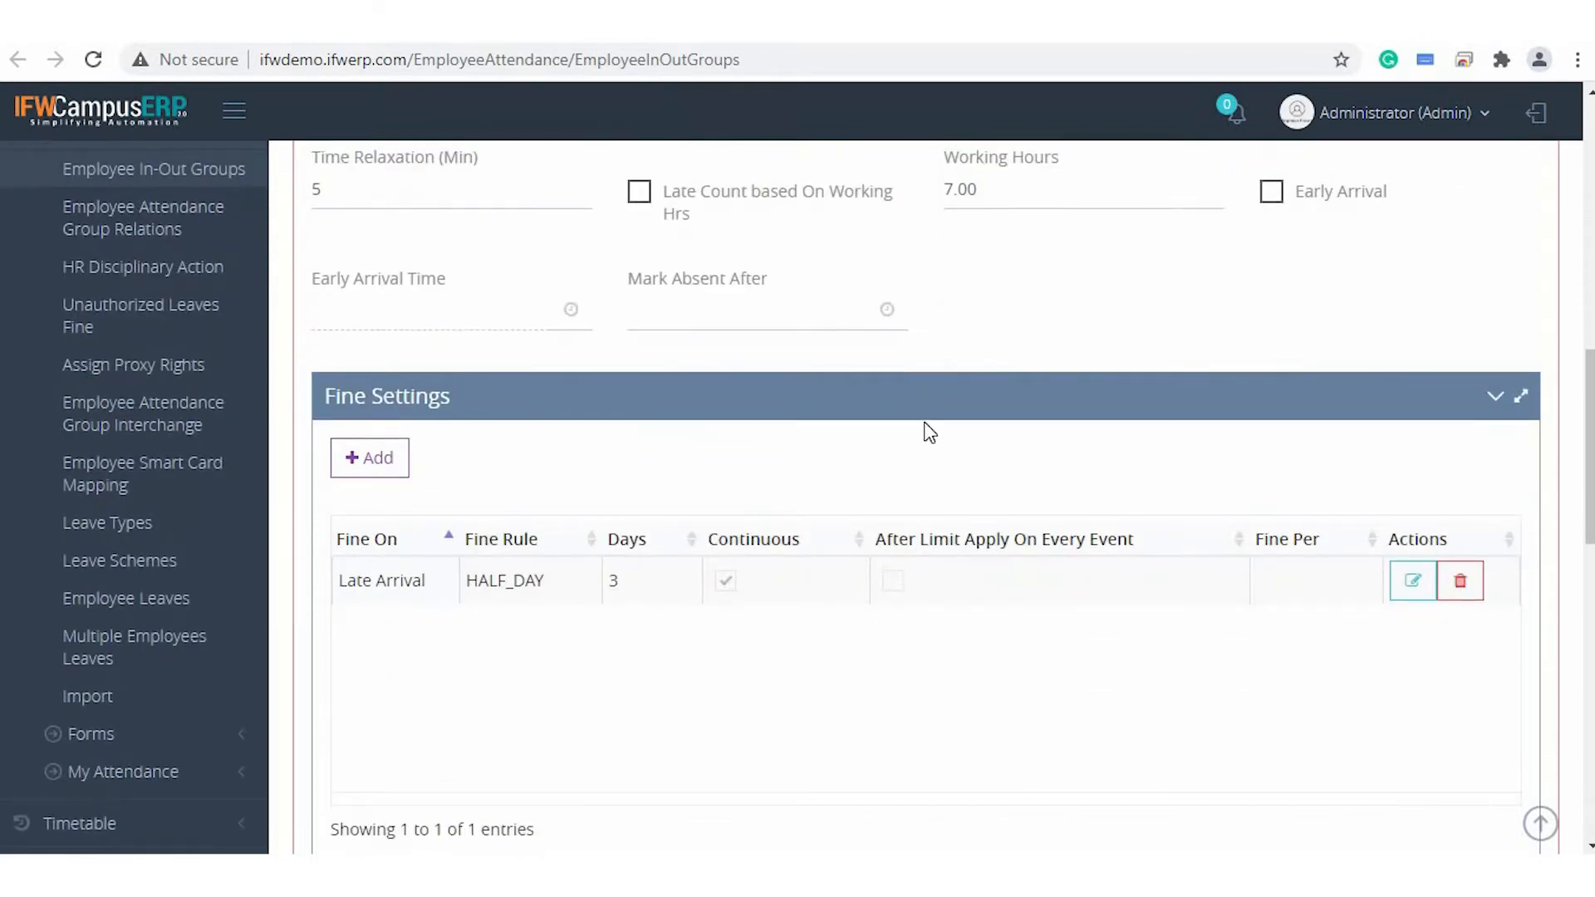
scroll(926, 432, up, 2)
scroll(376, 344, up, 1)
Load Teaching Staff's time relaxation and in time, recalculating working hours to 6.17.
click(377, 343)
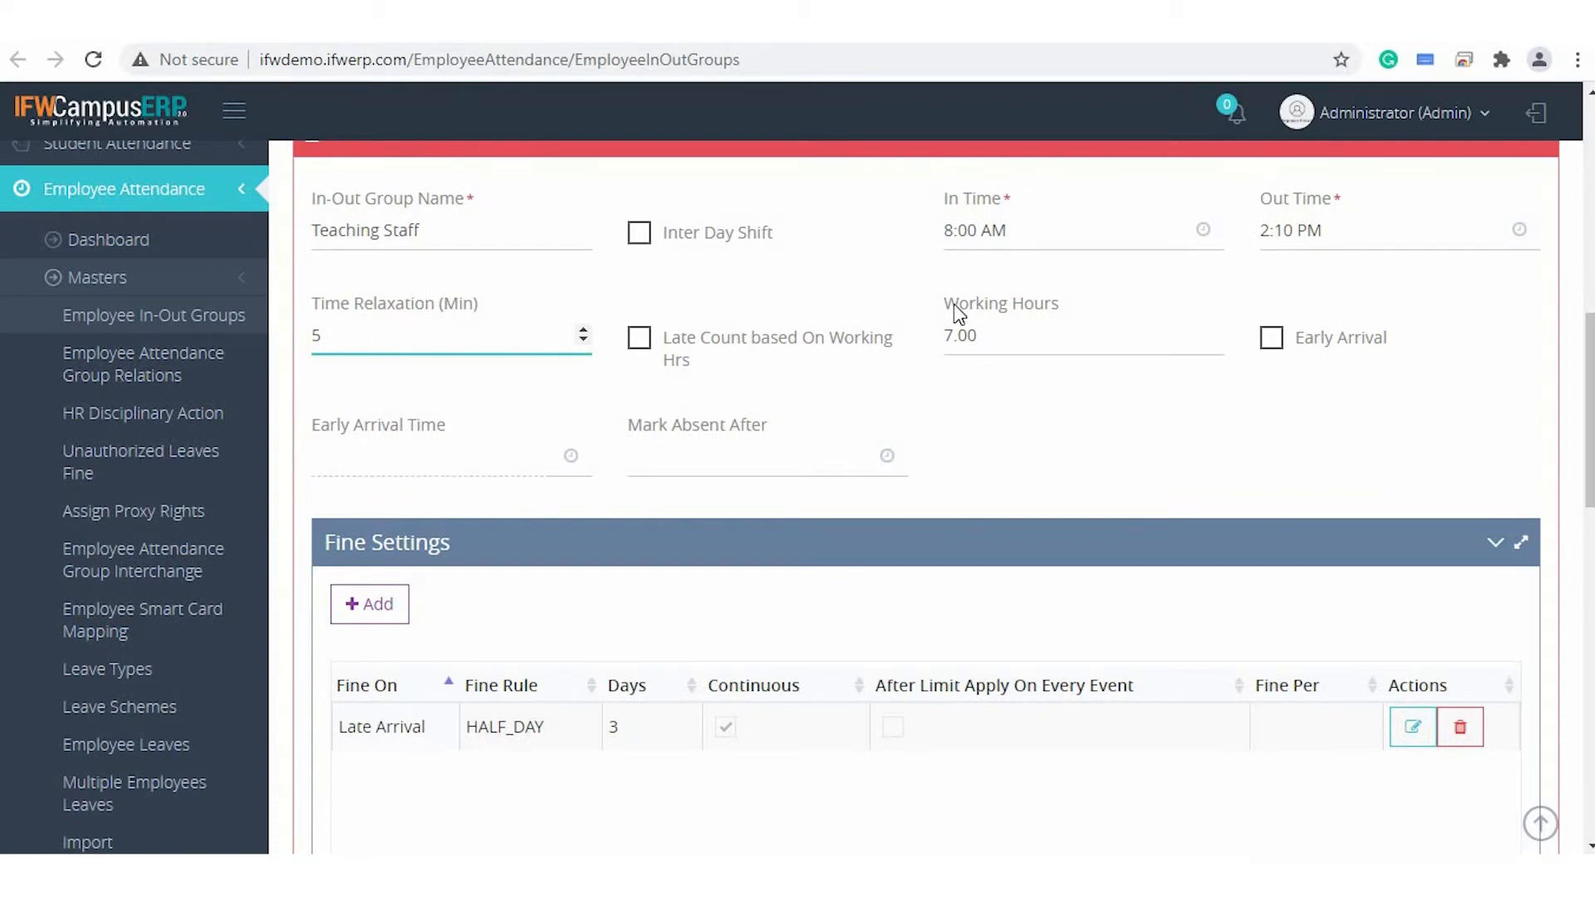
click(1031, 237)
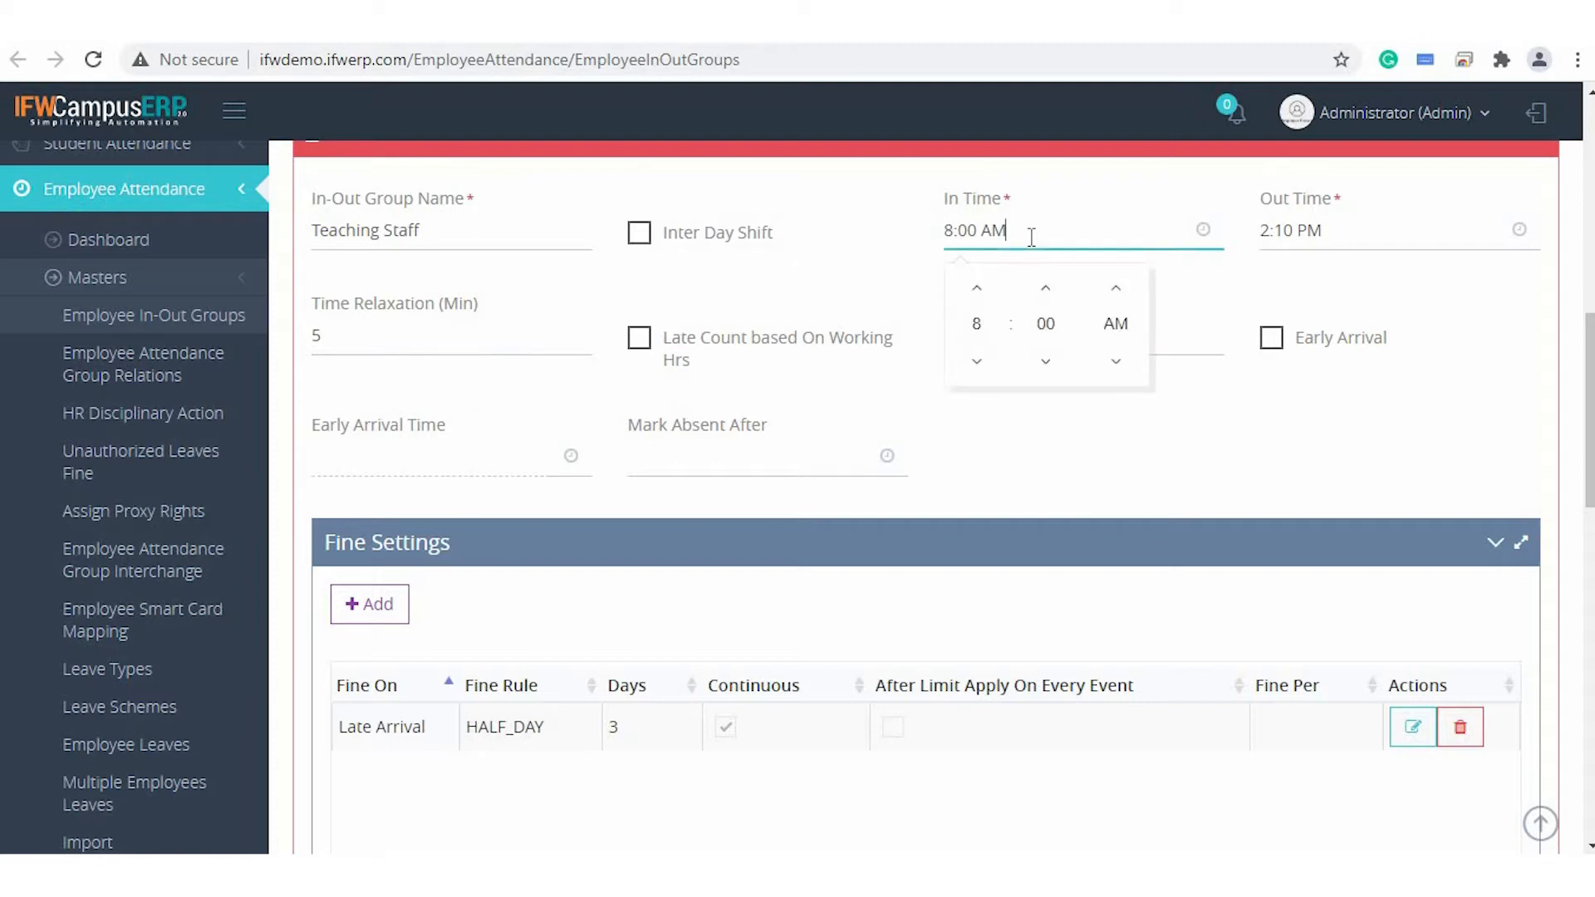
click(992, 449)
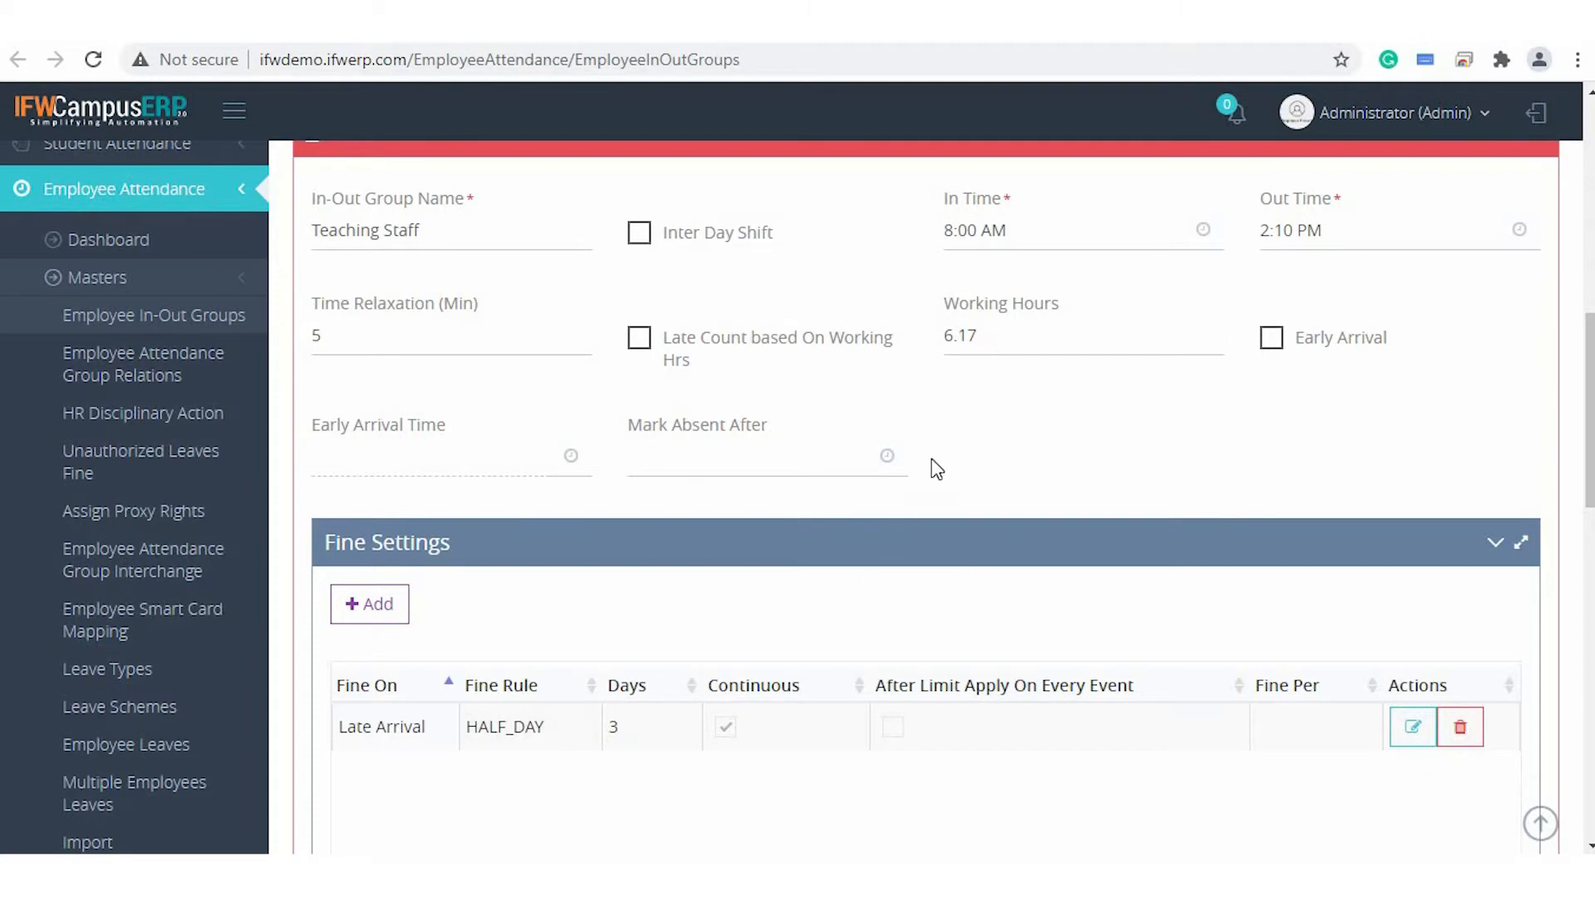
scroll(930, 458, down, 3)
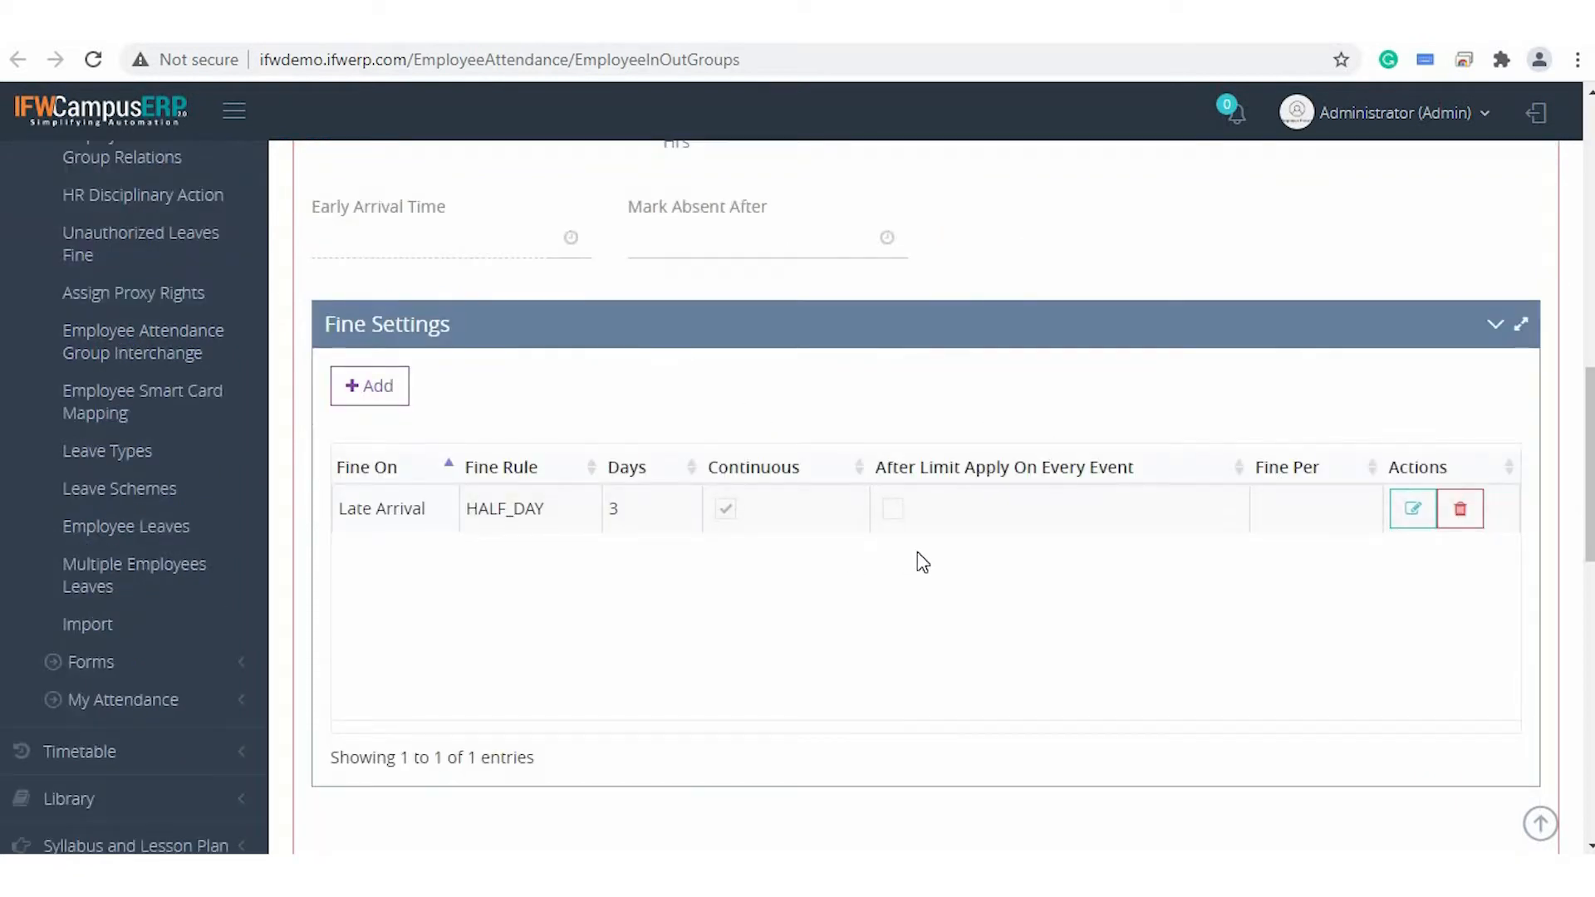
click(1411, 525)
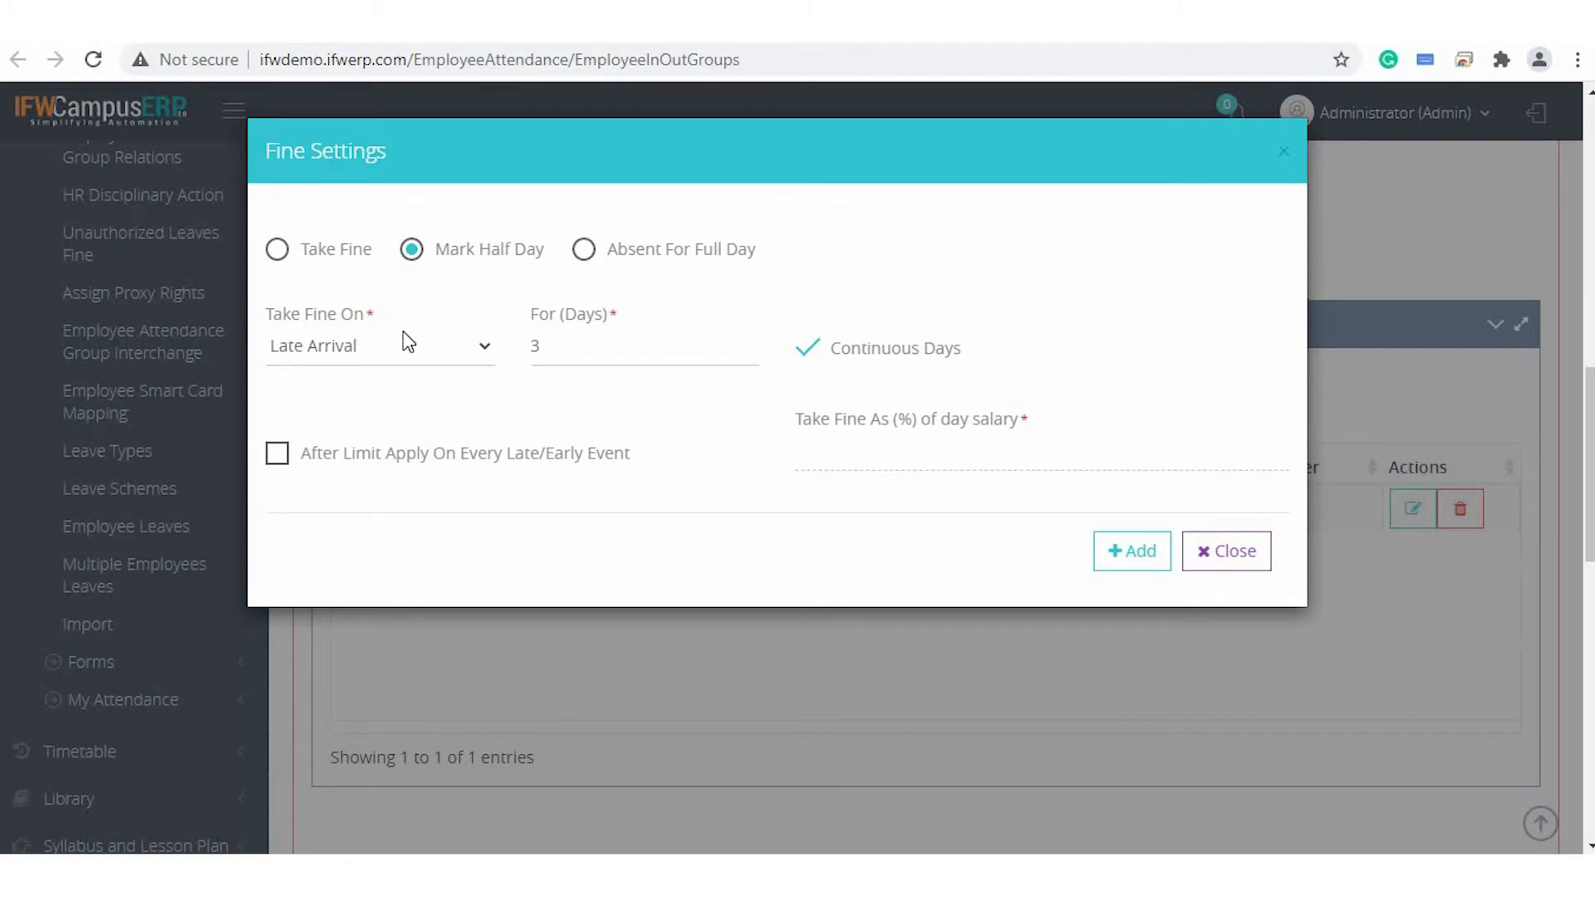
click(398, 361)
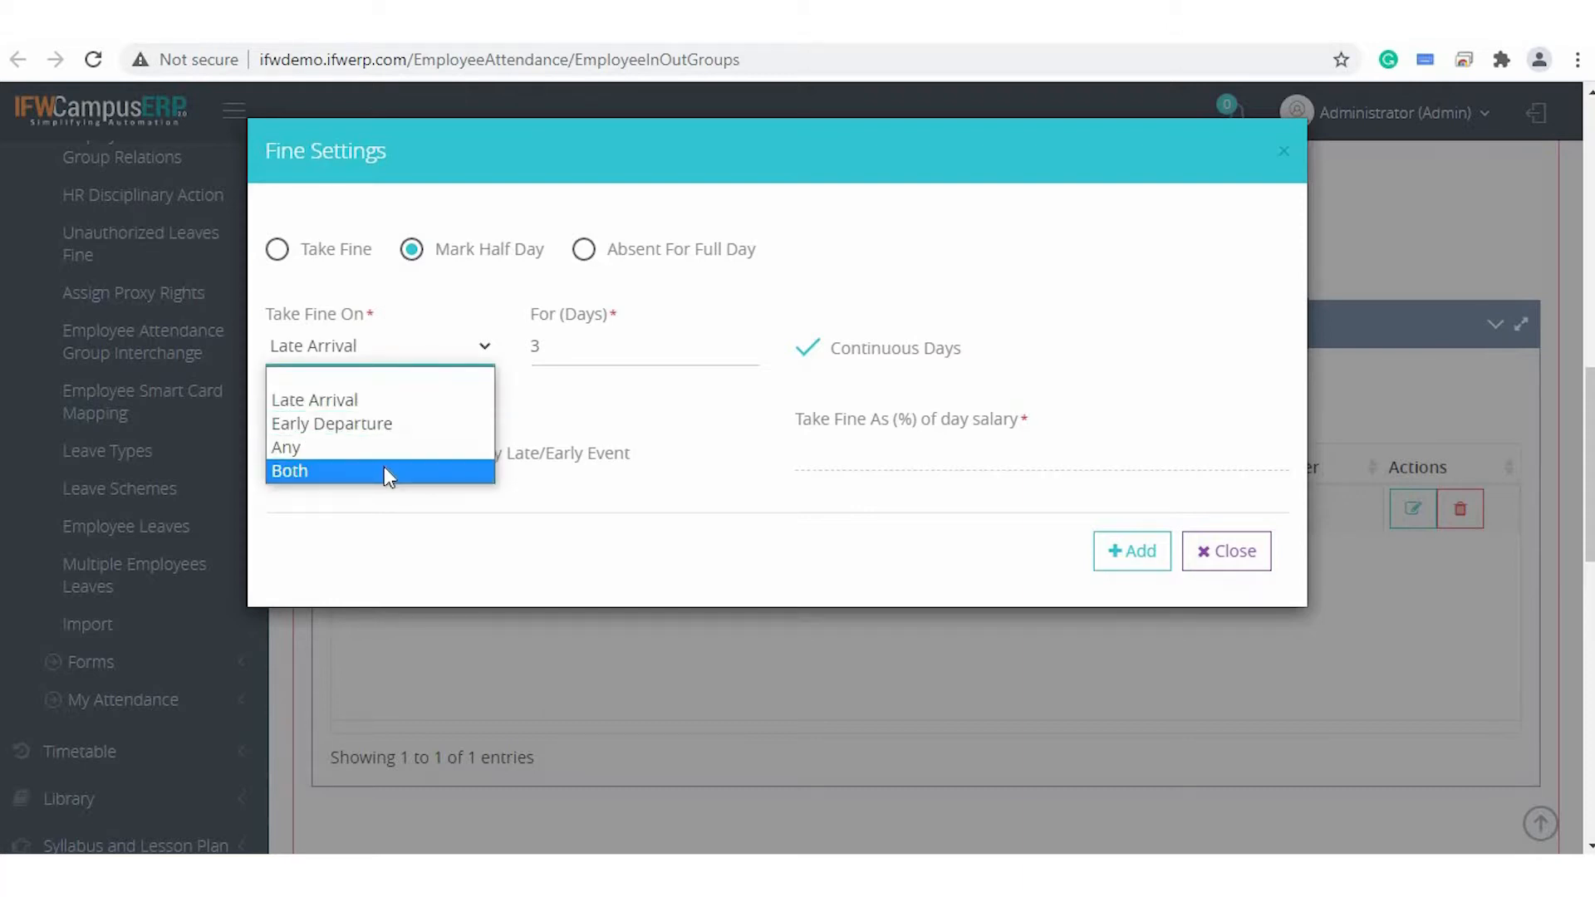
click(387, 401)
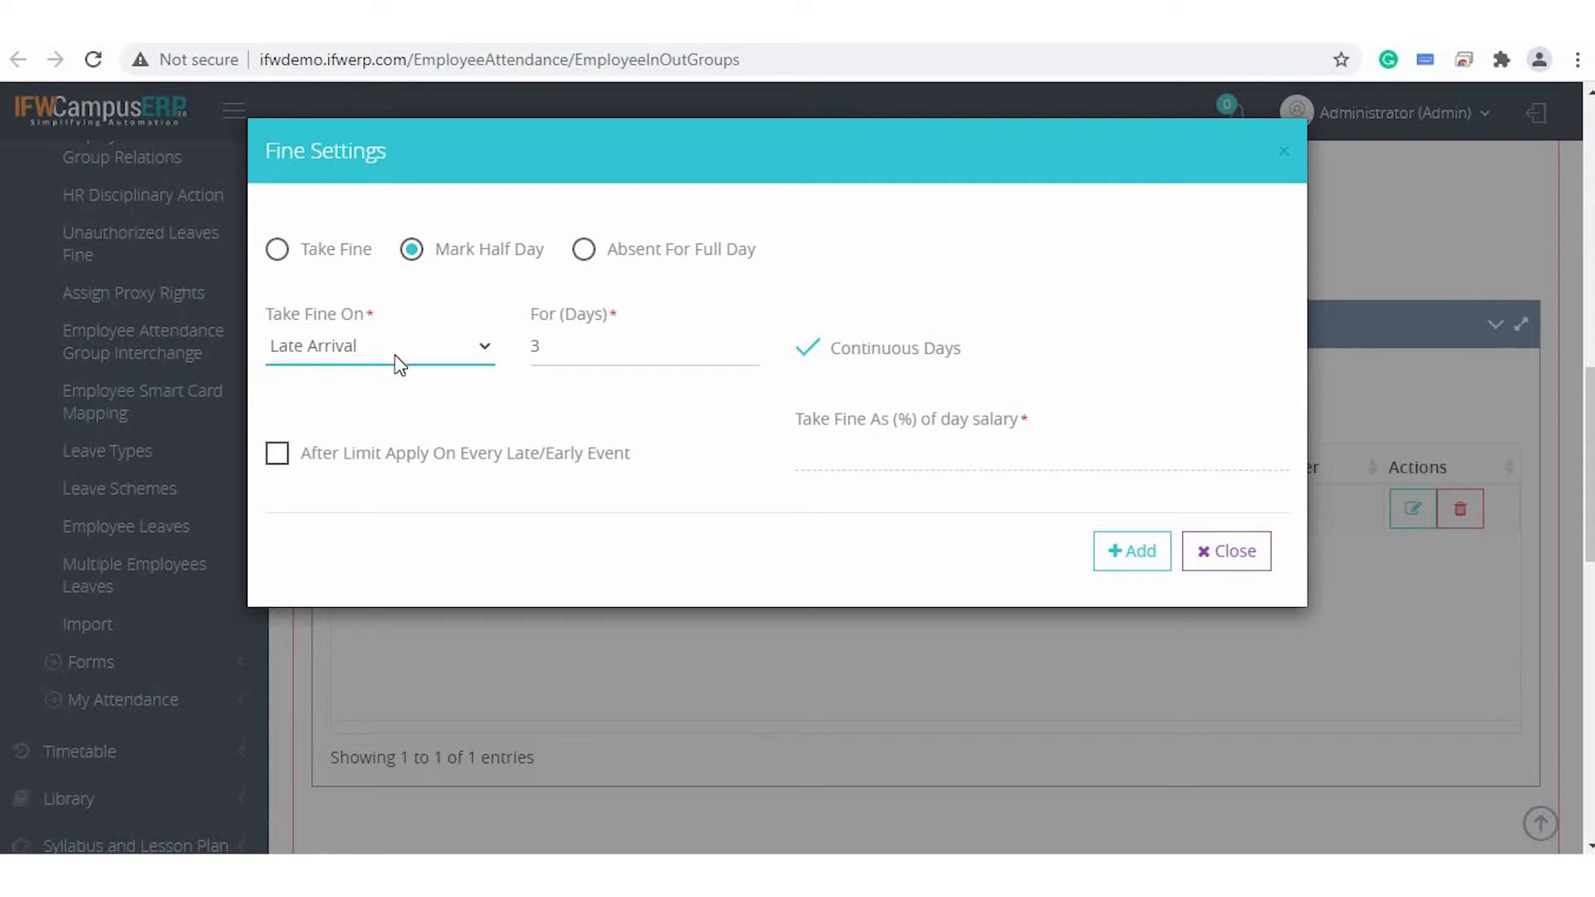
click(610, 349)
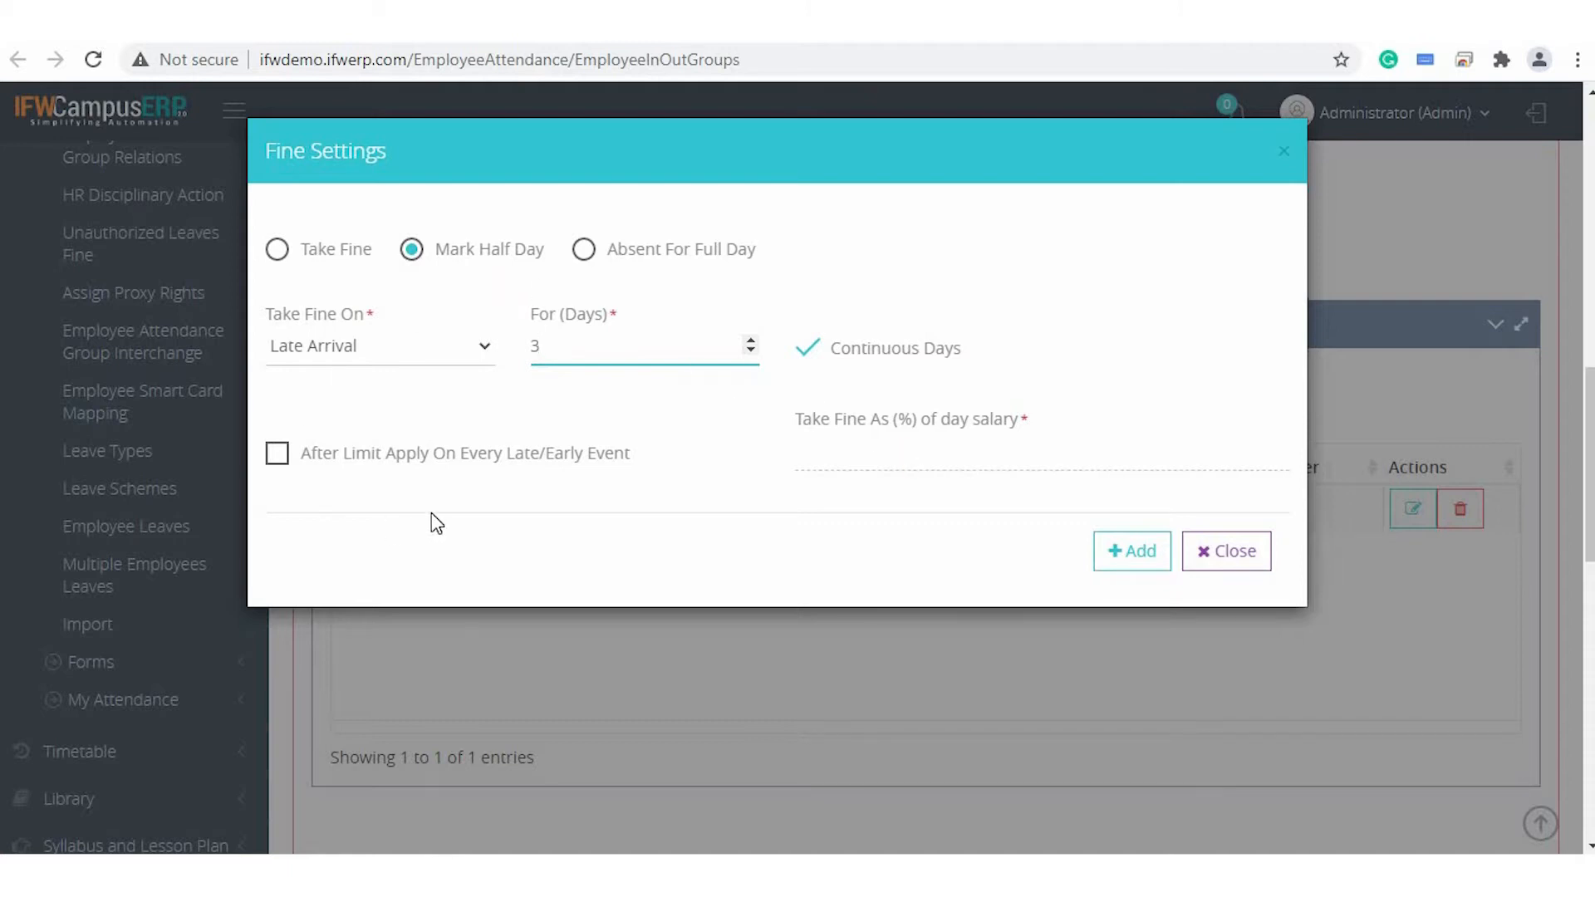
click(1250, 555)
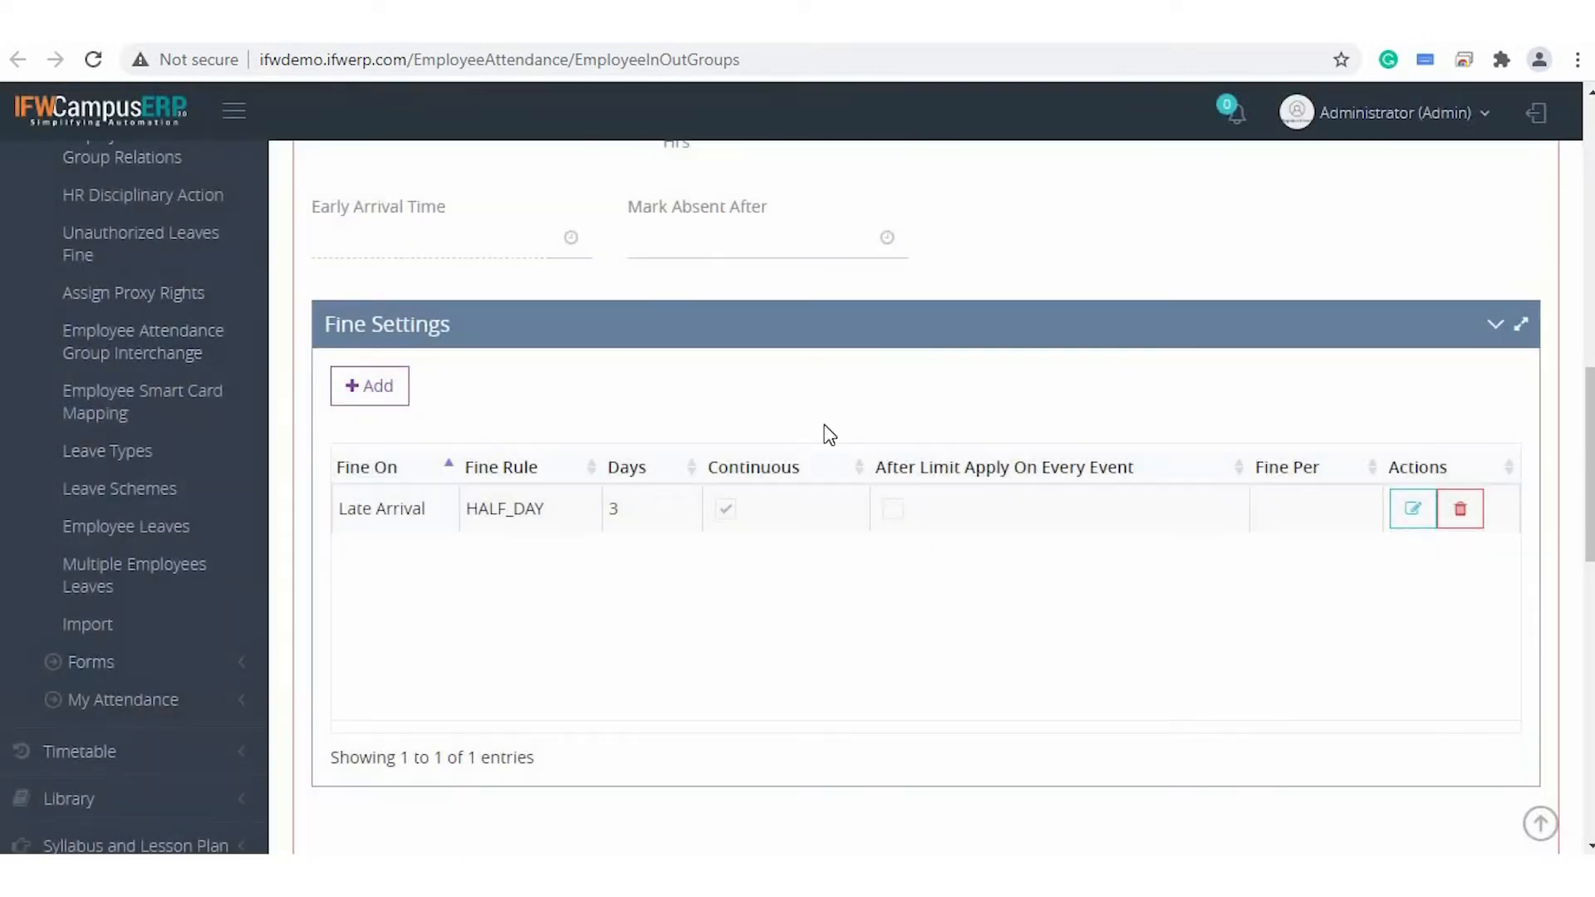
scroll(811, 417, up, 4)
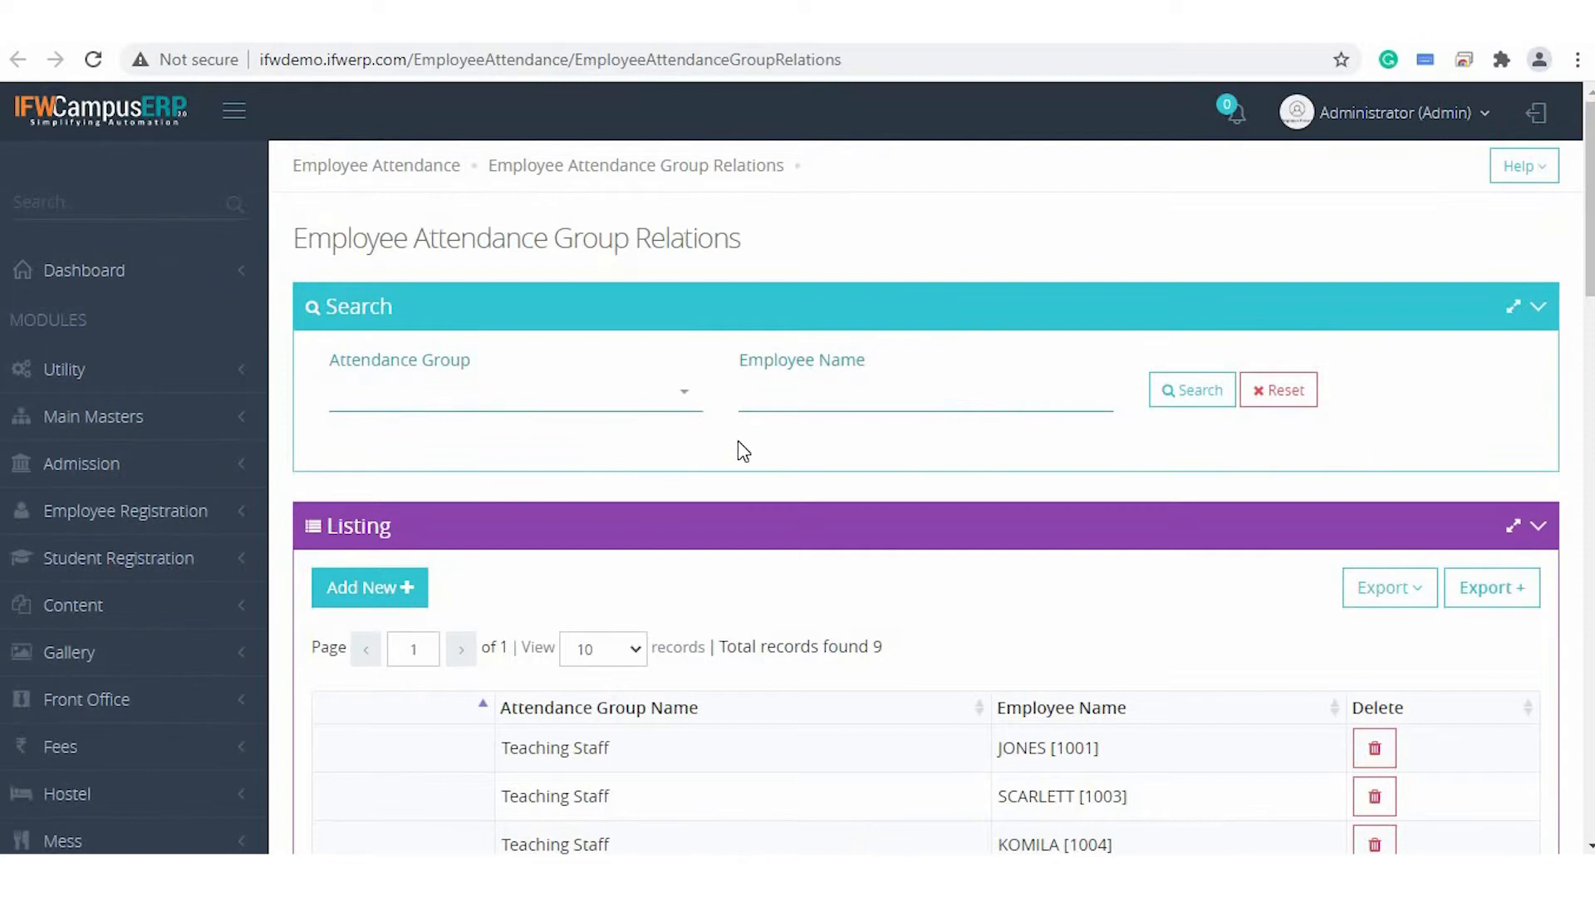
Review the HR Disciplinary Action late-comer list for 01–31 Mar 2021 after 12:15 PM.
scroll(738, 441, down, 5)
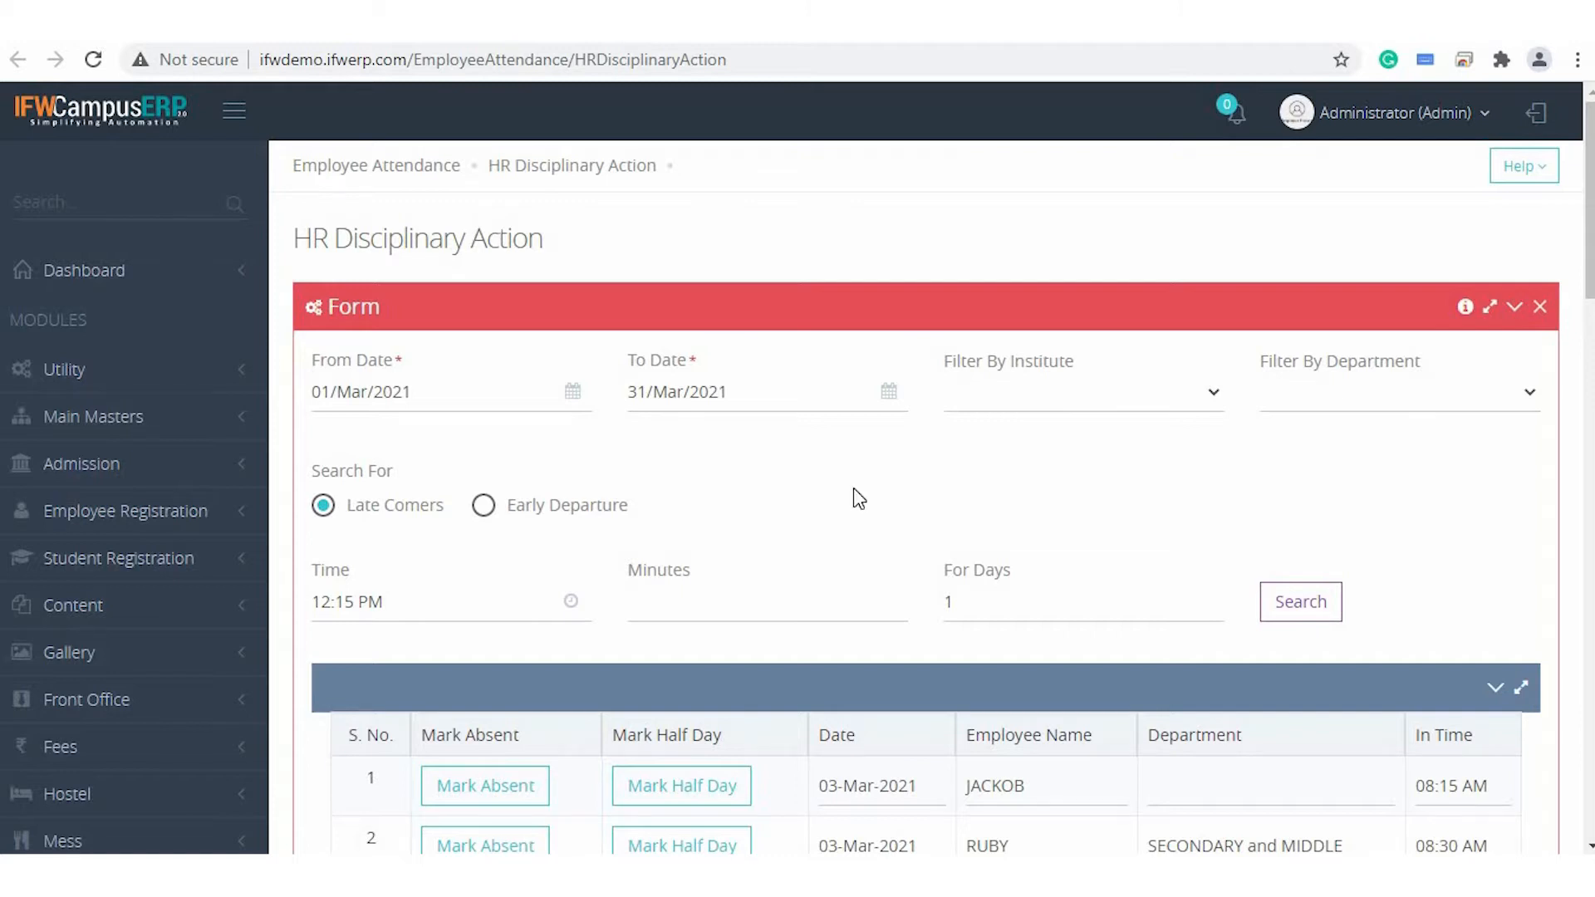
Search for late comers in March 2021 and review the results.
scroll(838, 458, down, 1)
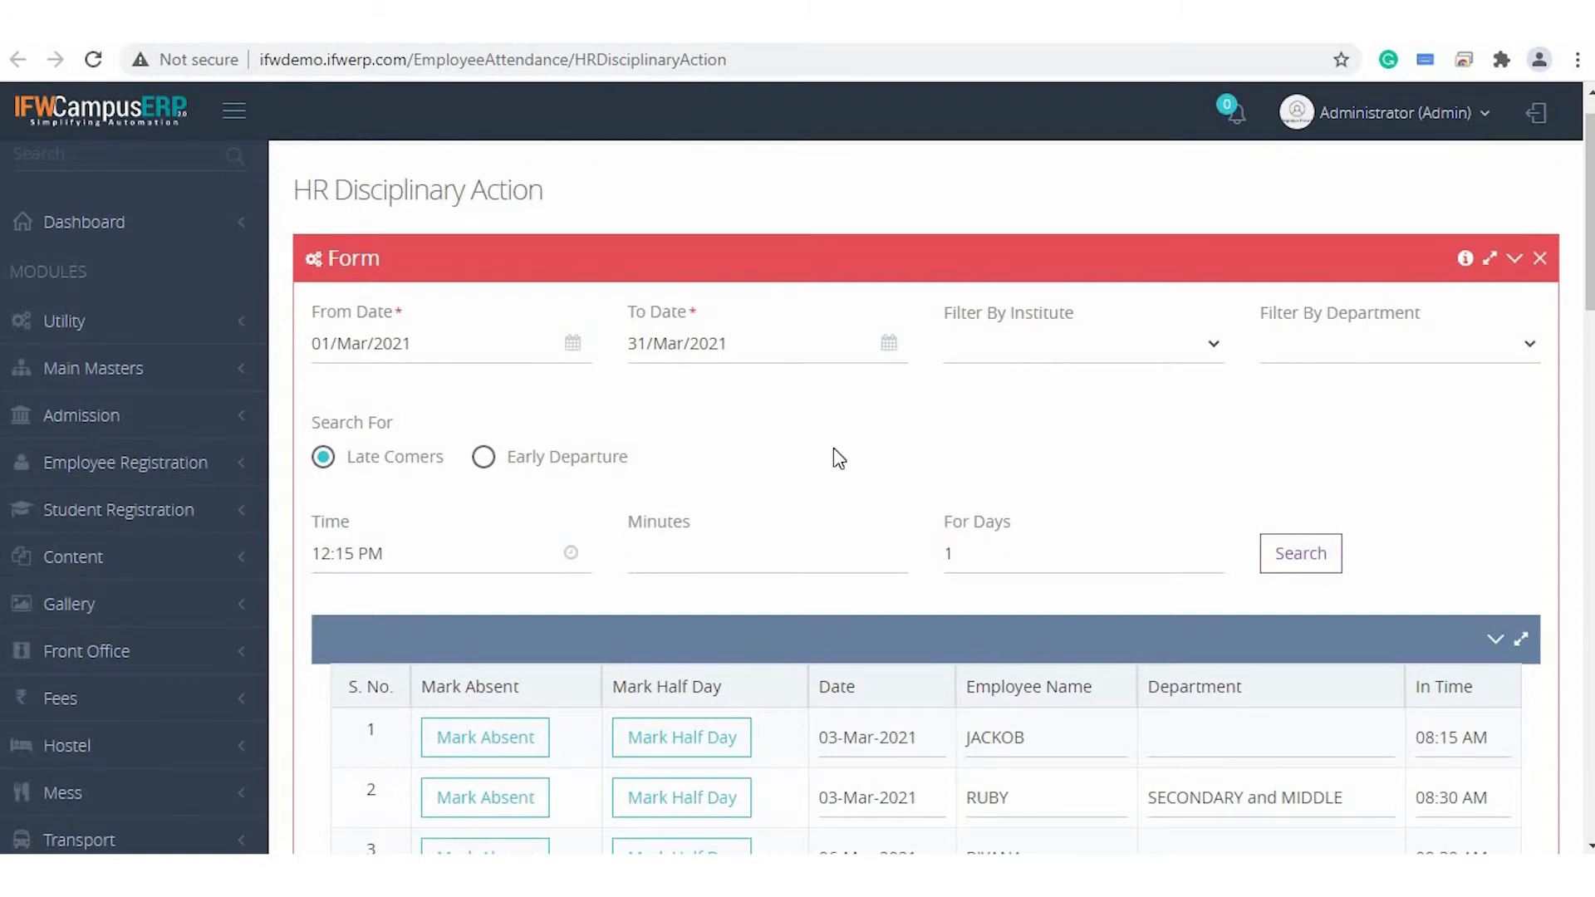
scroll(834, 457, down, 2)
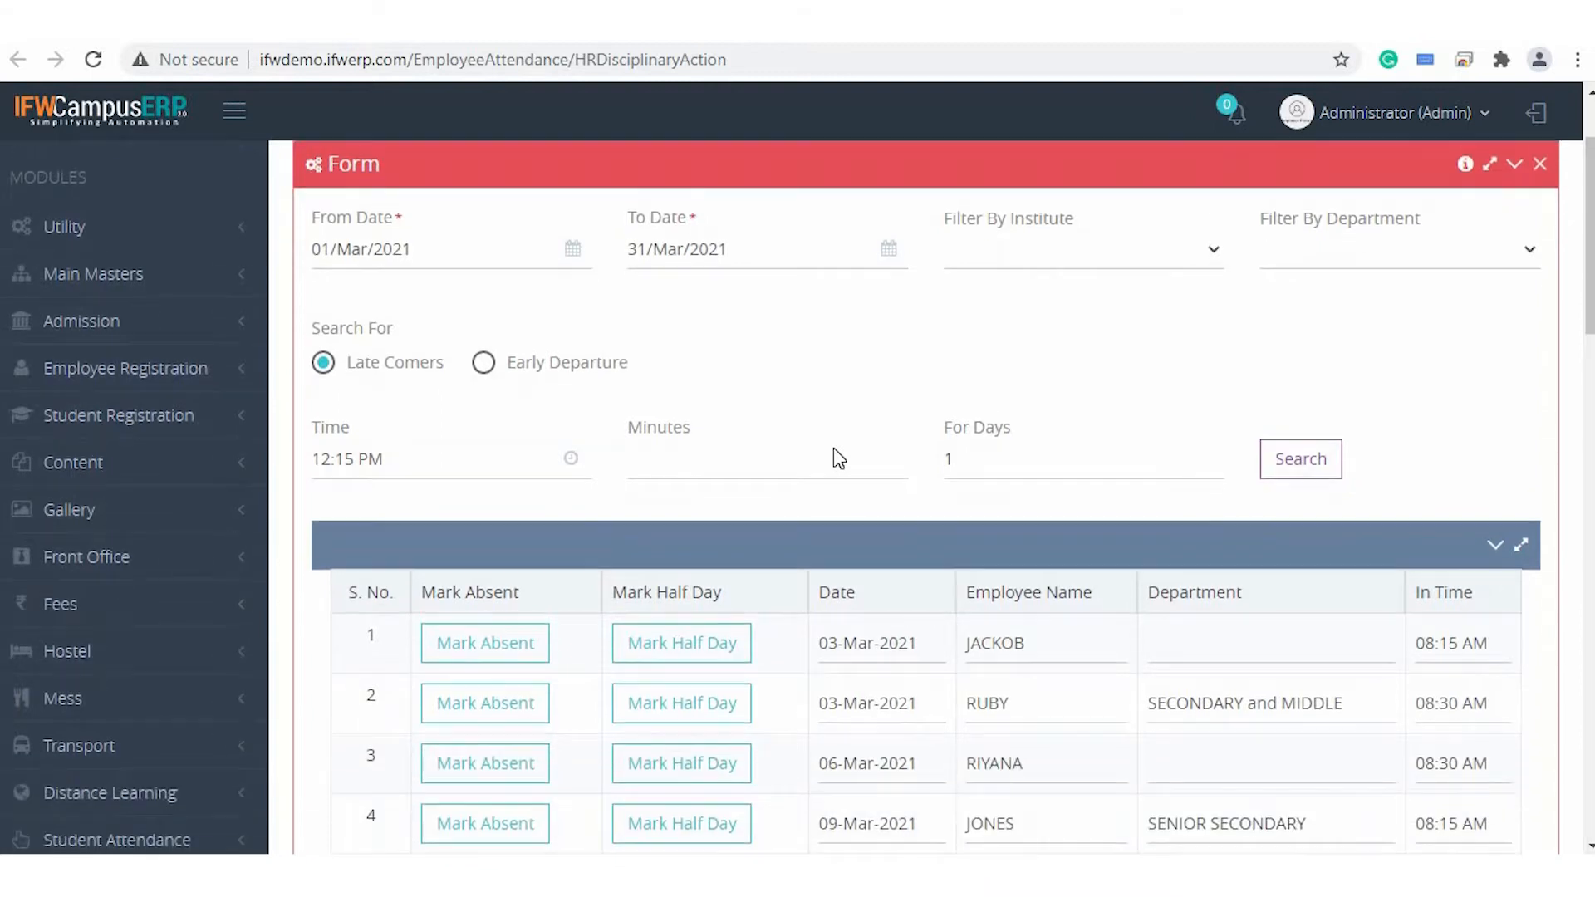
scroll(834, 457, up, 2)
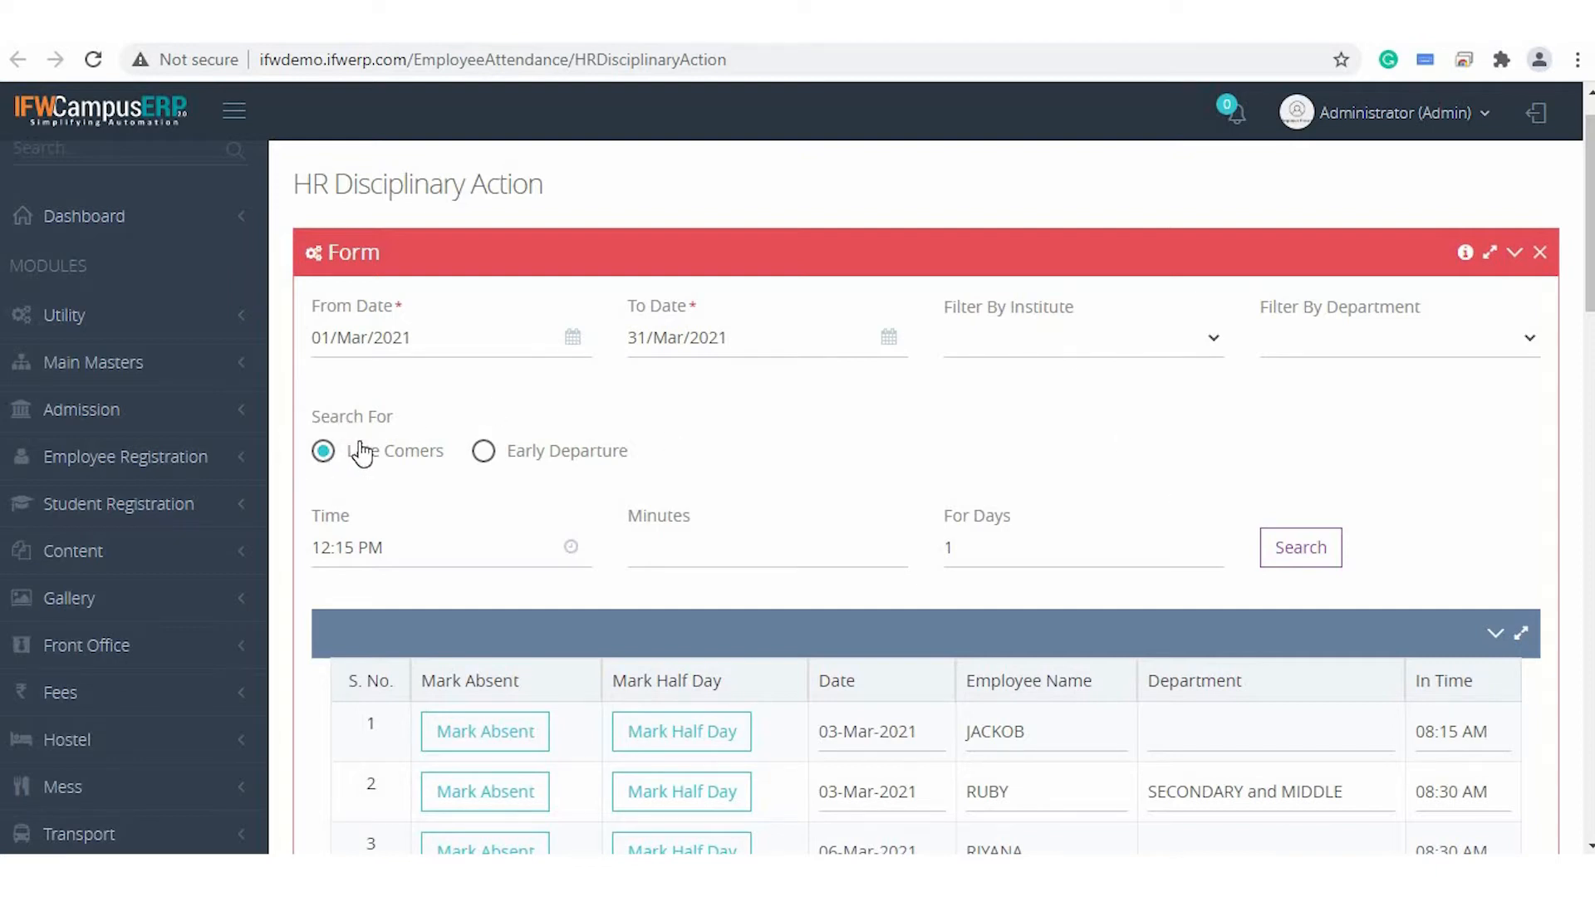
click(1290, 565)
scroll(916, 478, down, 5)
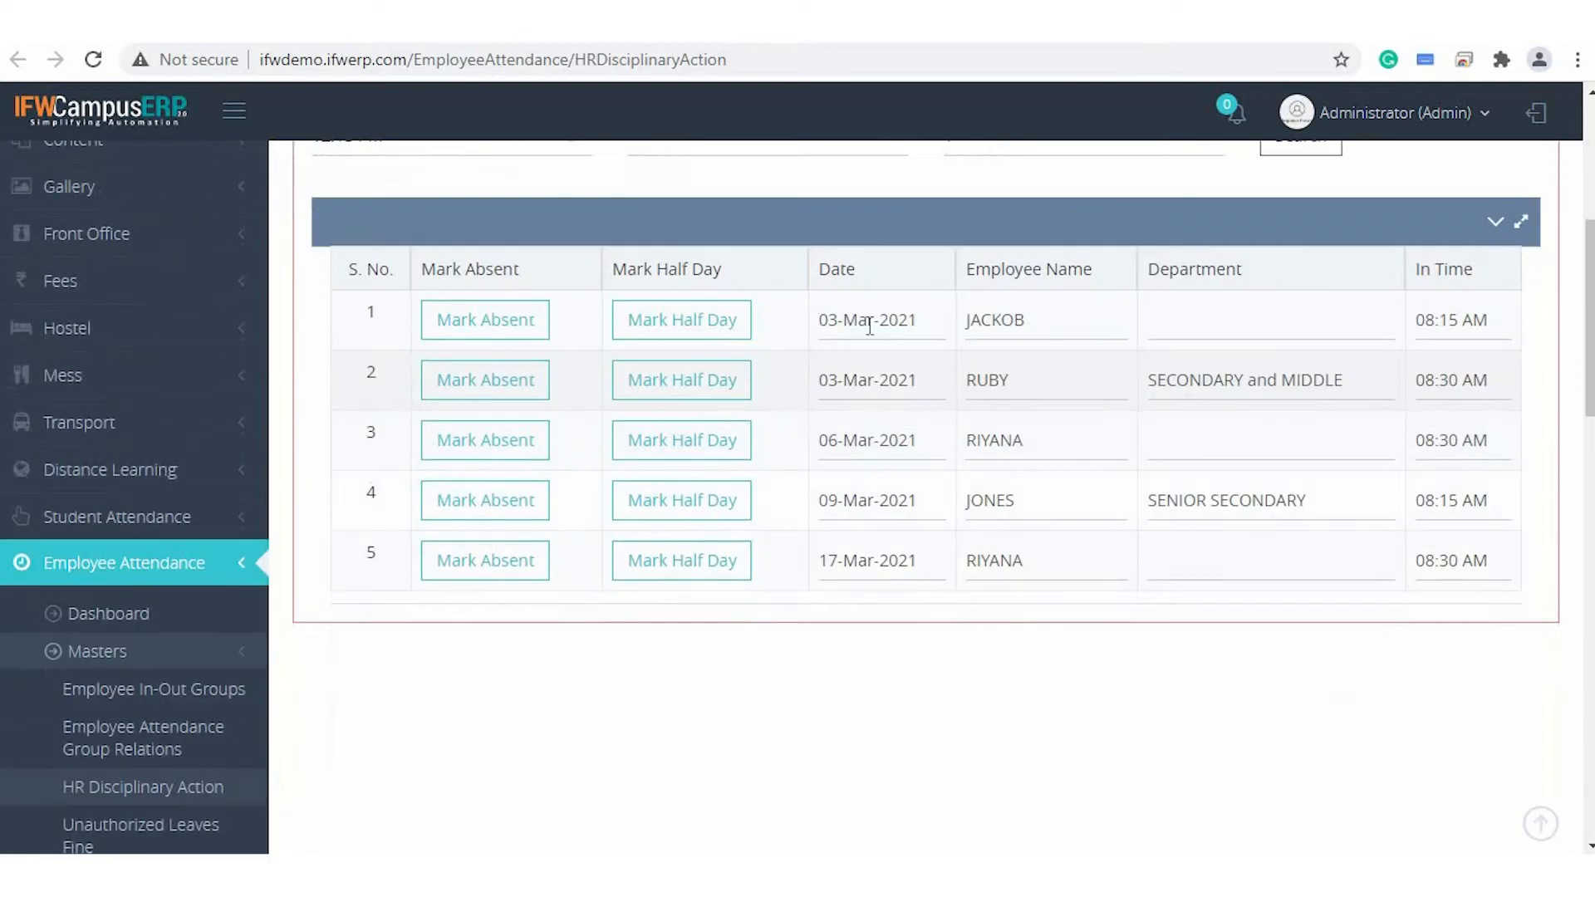
scroll(825, 463, down, 1)
scroll(823, 459, up, 2)
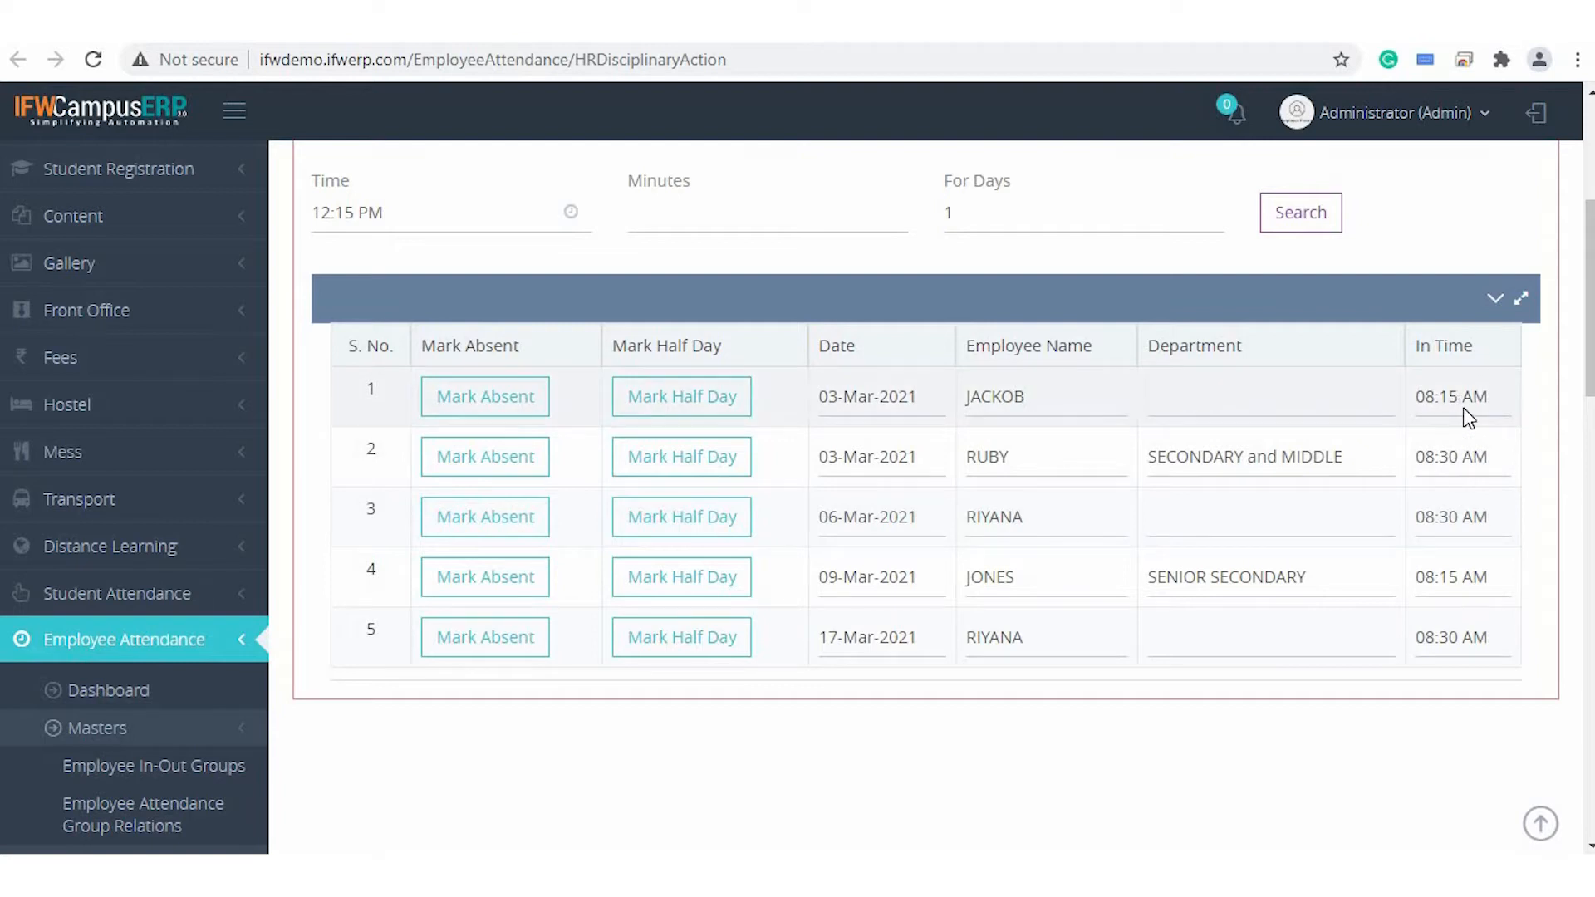
scroll(1413, 619, down, 1)
scroll(1485, 627, up, 1)
scroll(1521, 499, down, 1)
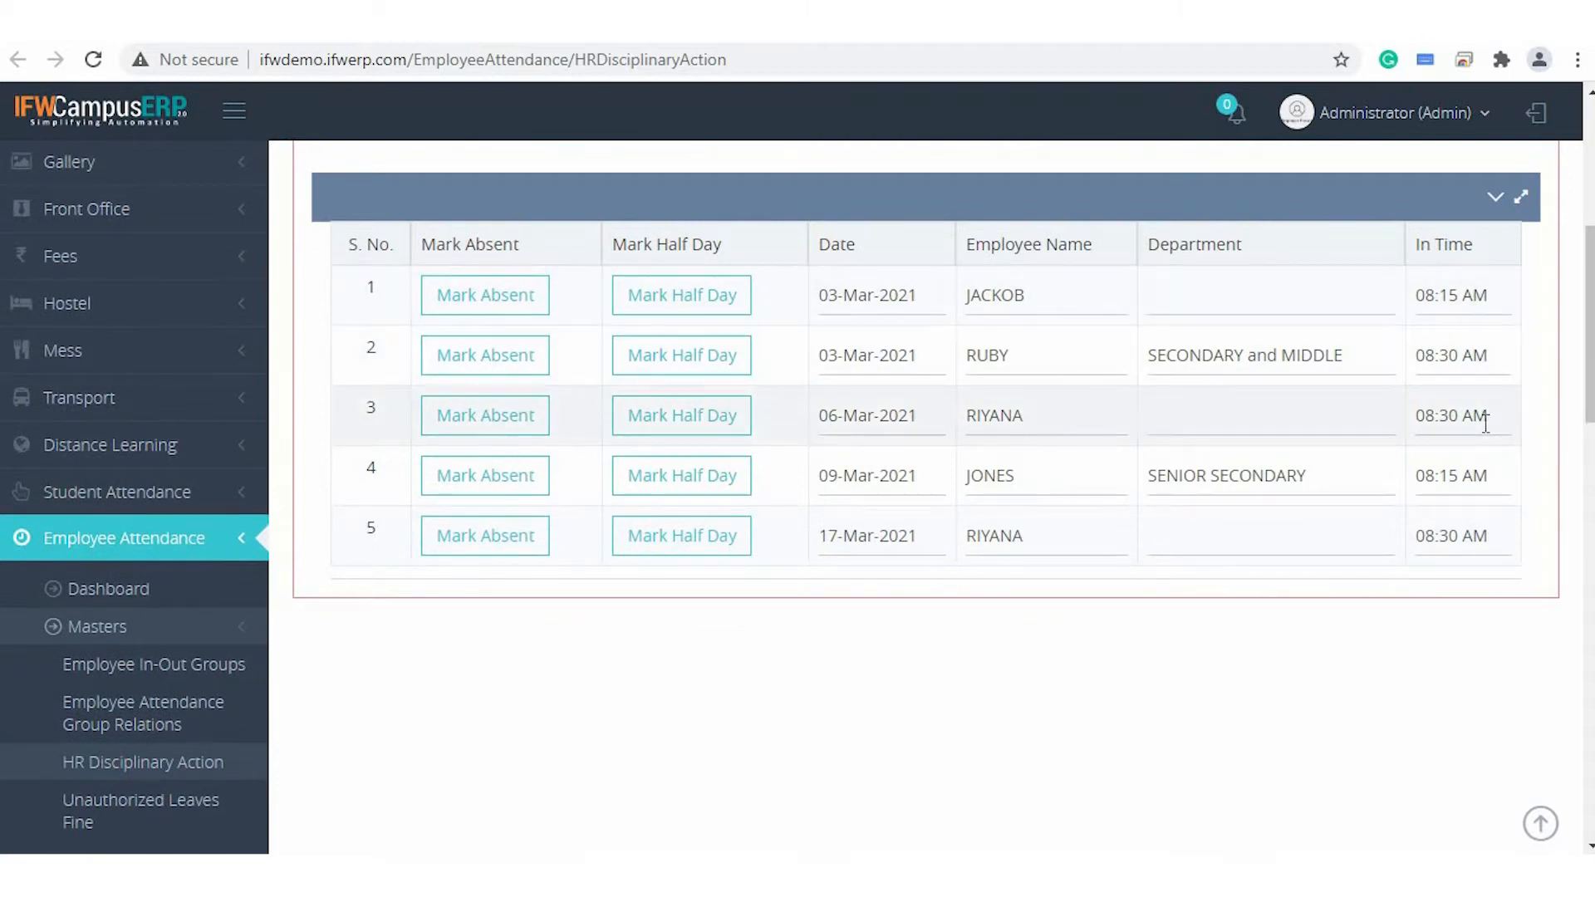
scroll(1464, 528, up, 1)
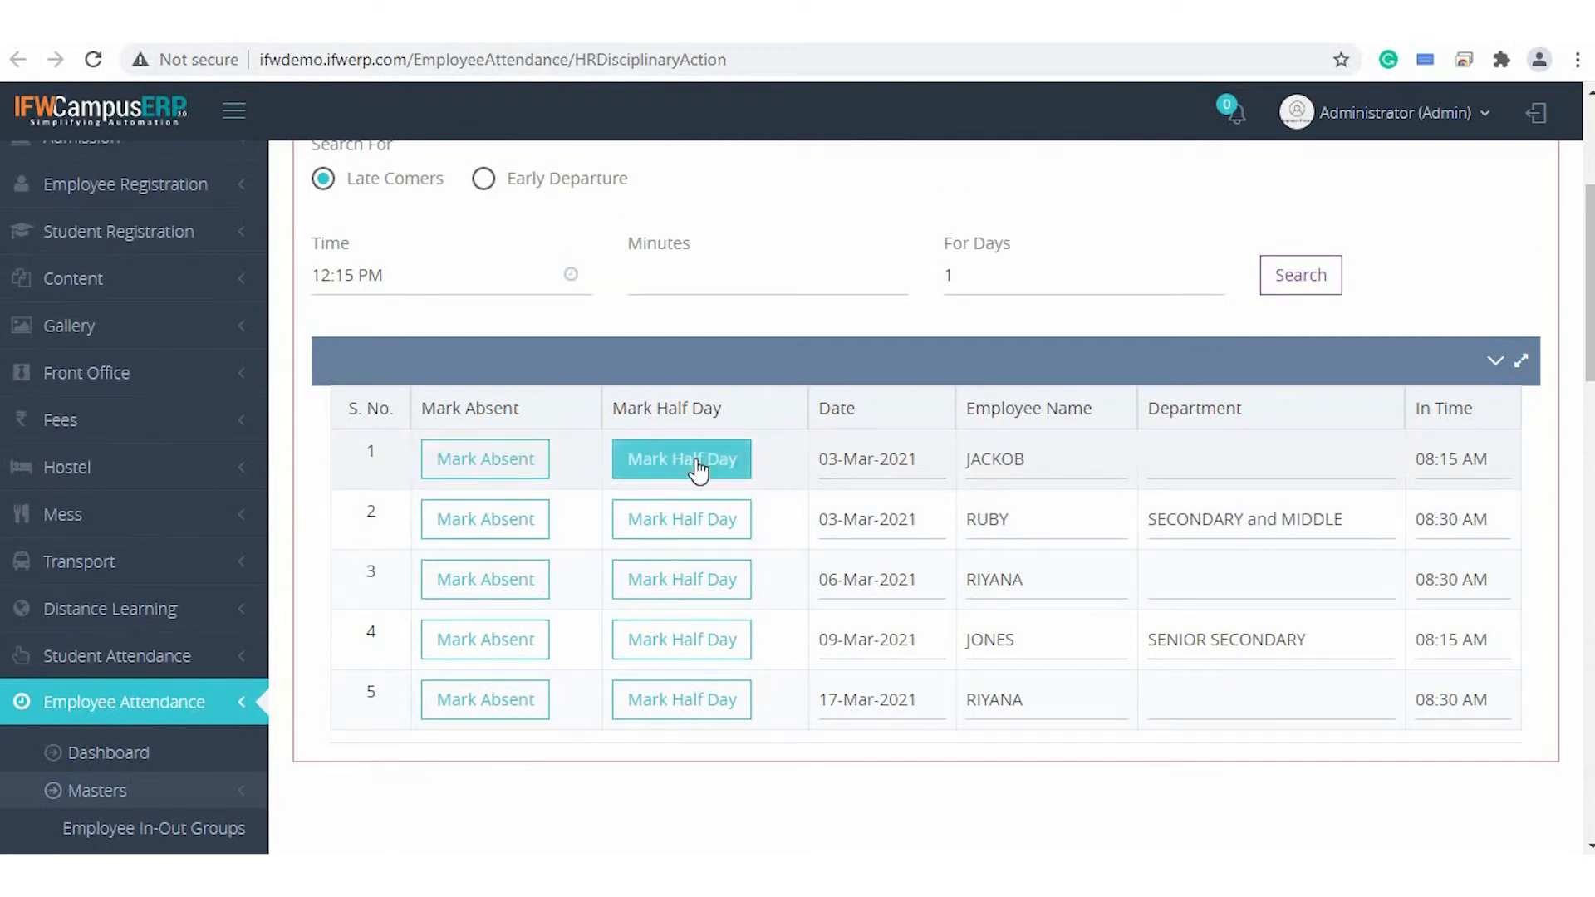
Mark the 03-Mar-2021 late comer a half day and the 09-Mar-2021 one absent.
click(698, 539)
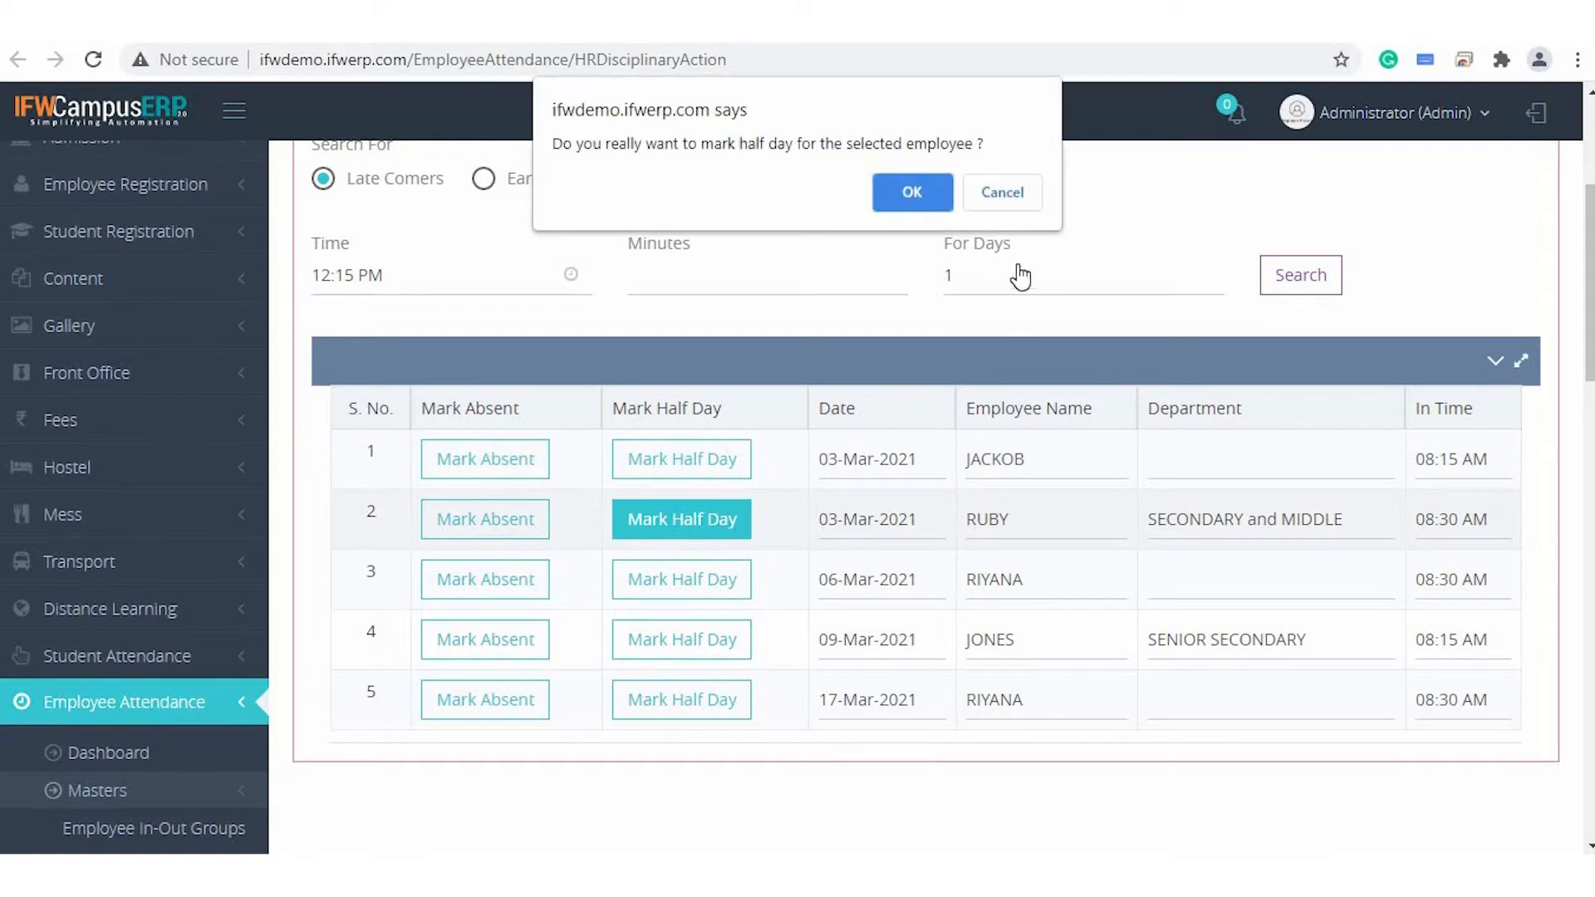
click(915, 192)
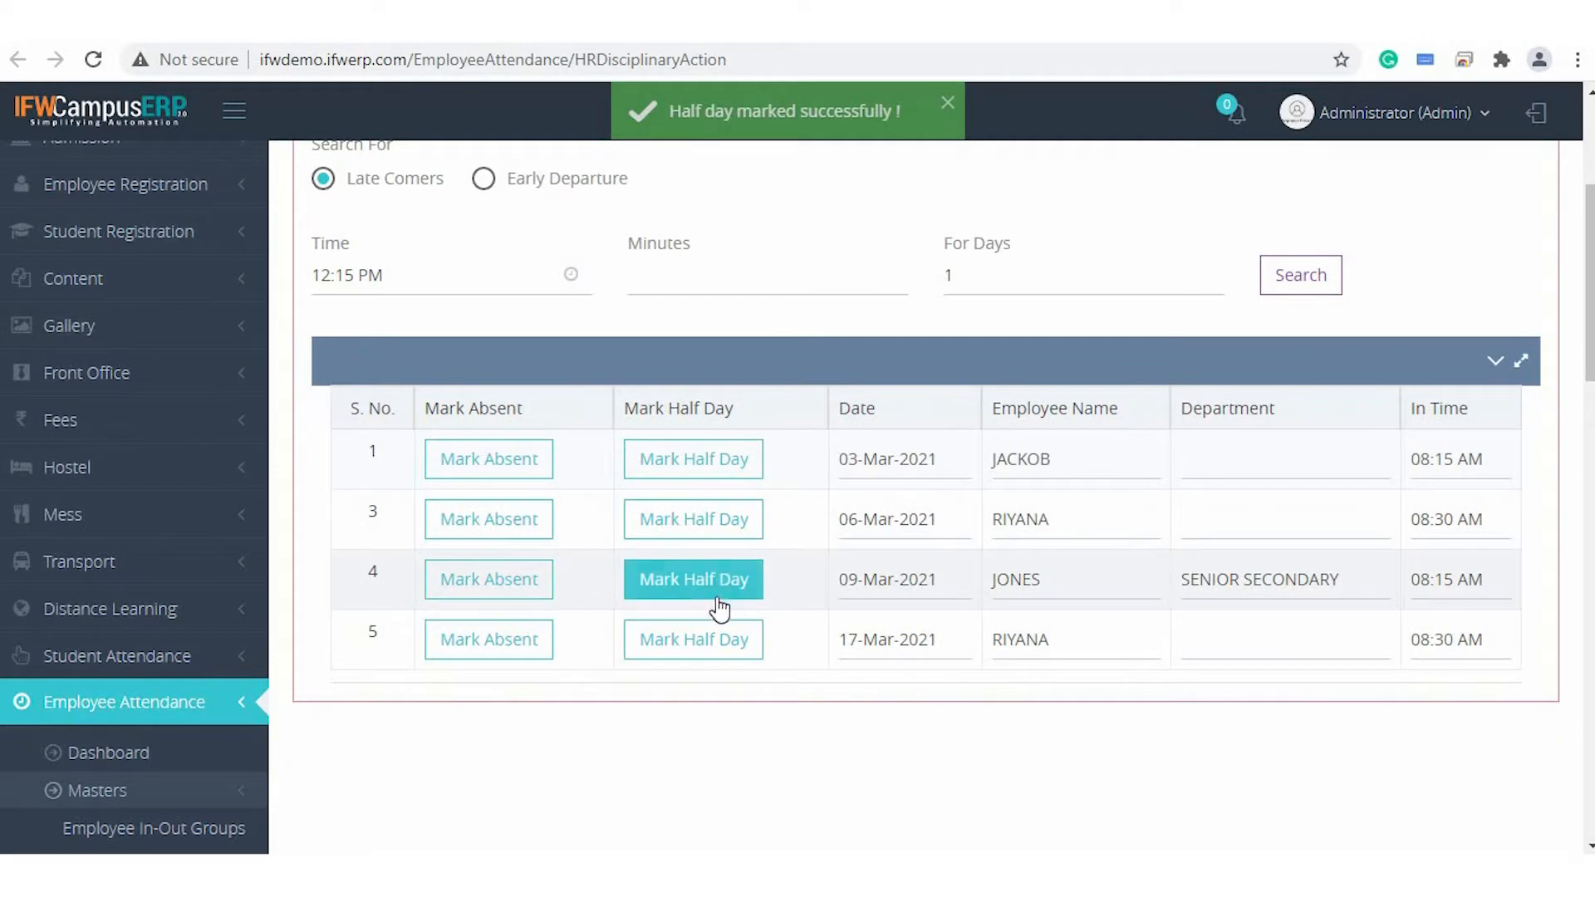
click(506, 586)
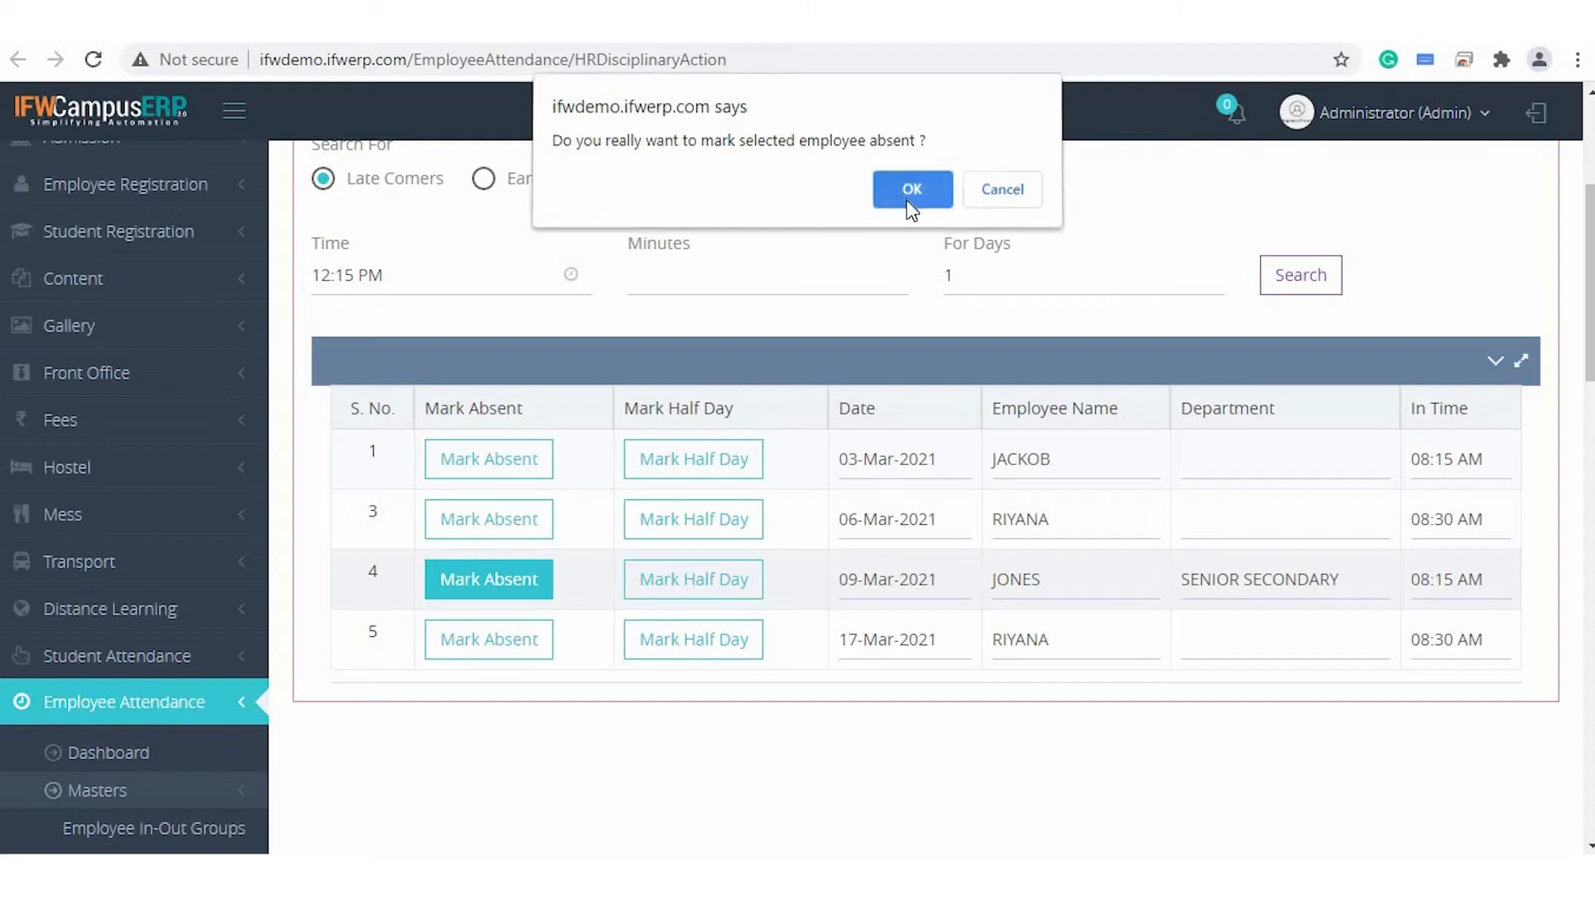
click(910, 199)
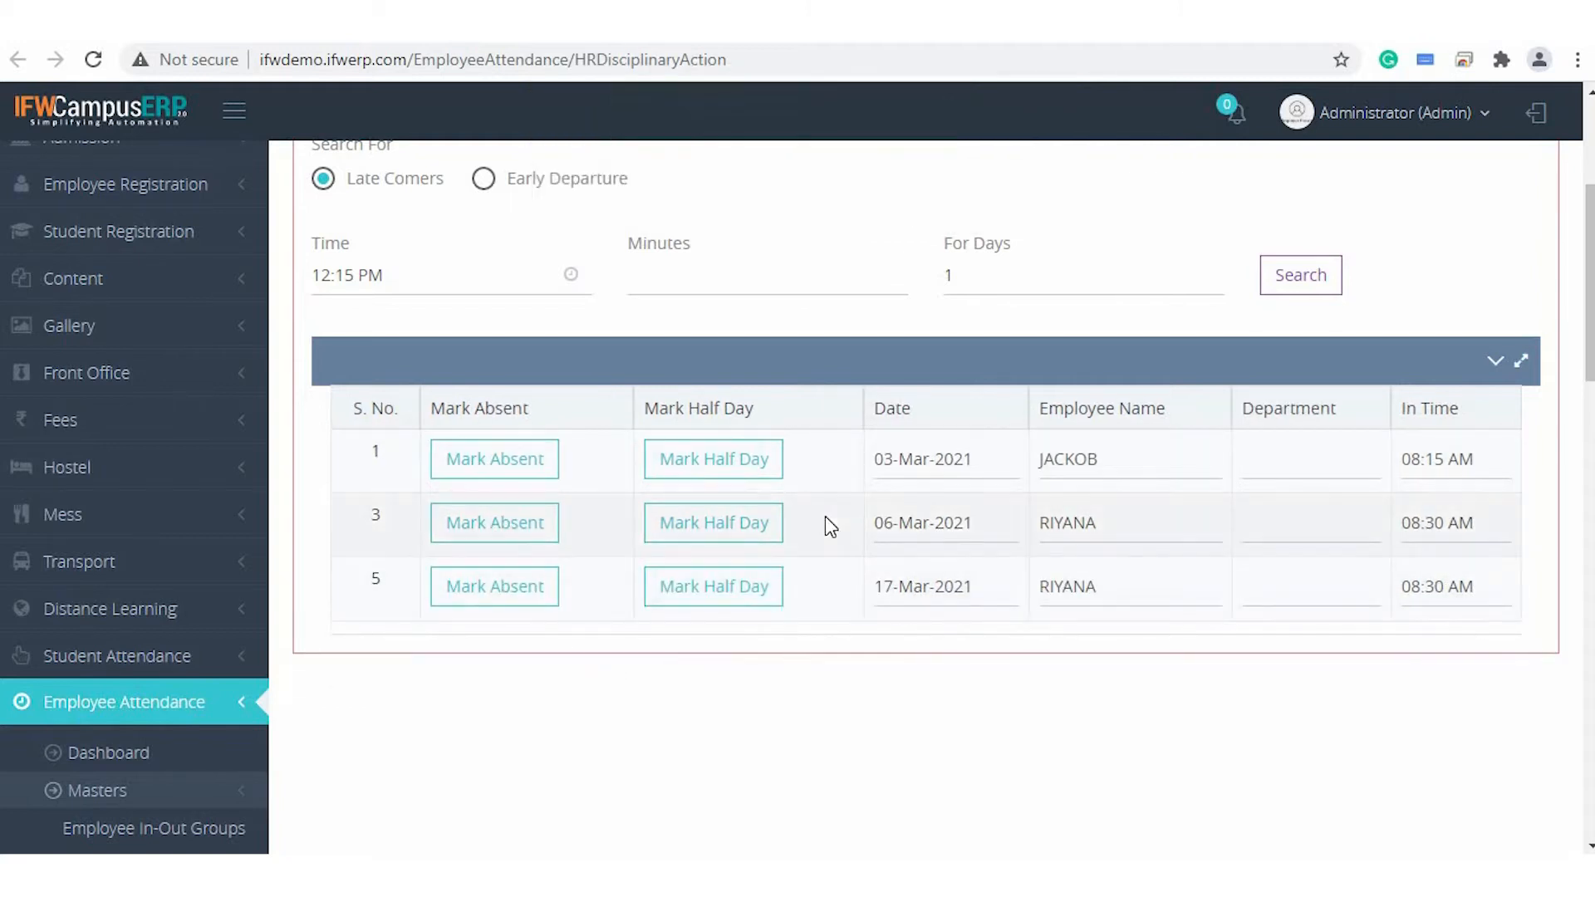
scroll(827, 520, up, 4)
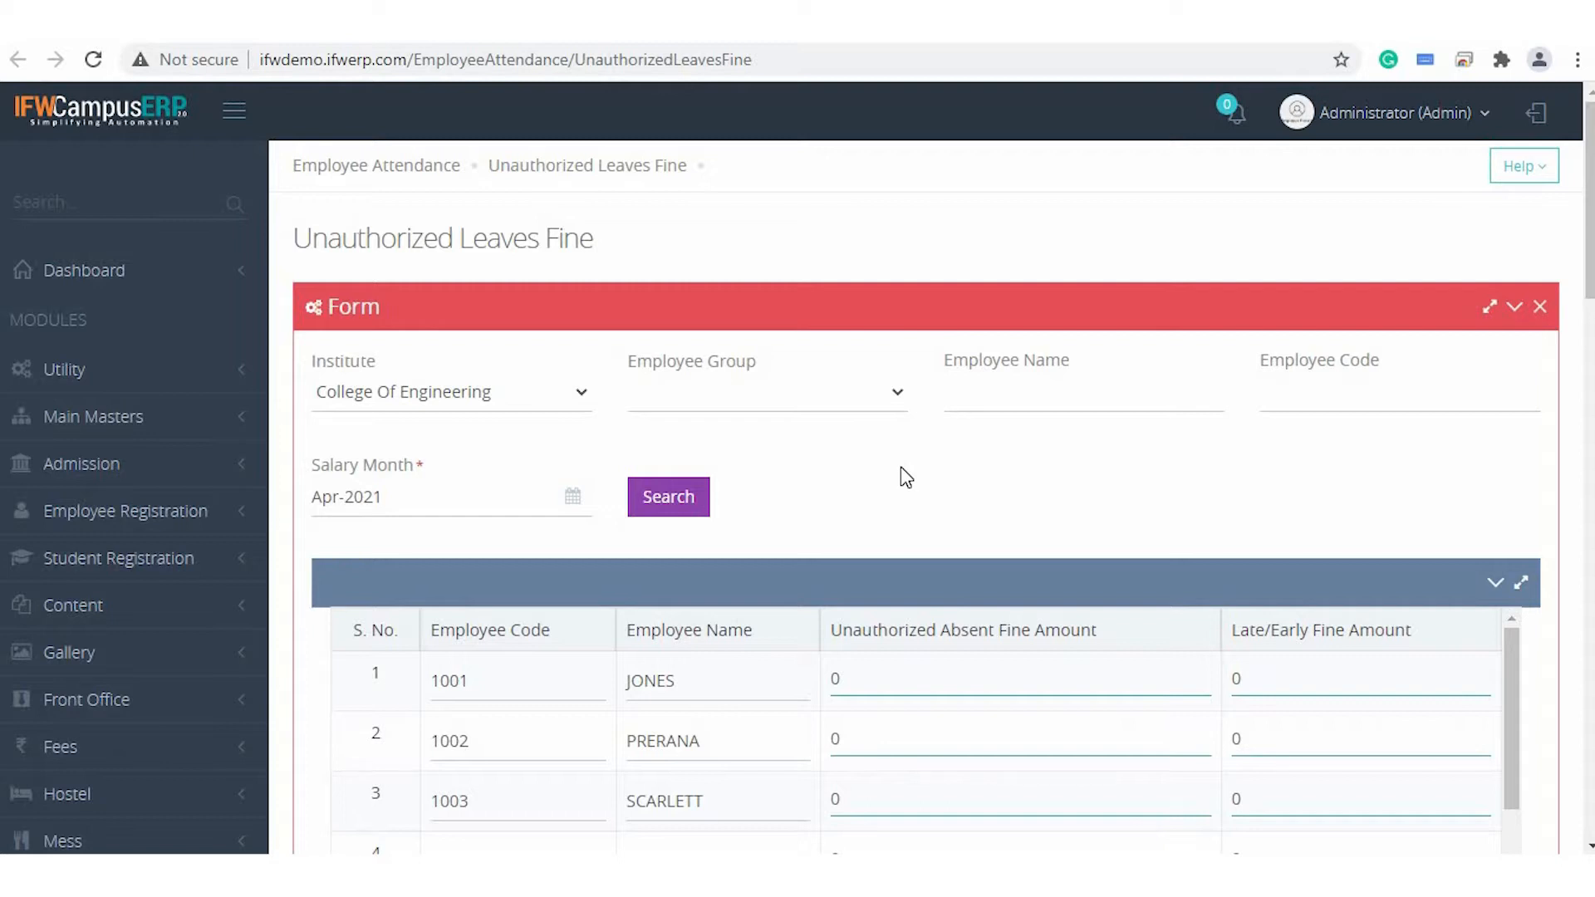
Enter 1000 Unauthorized Absent fines for the first two employees for April 2021.
scroll(906, 478, down, 3)
scroll(701, 562, down, 2)
scroll(701, 568, up, 3)
scroll(1008, 253, up, 3)
scroll(812, 416, down, 3)
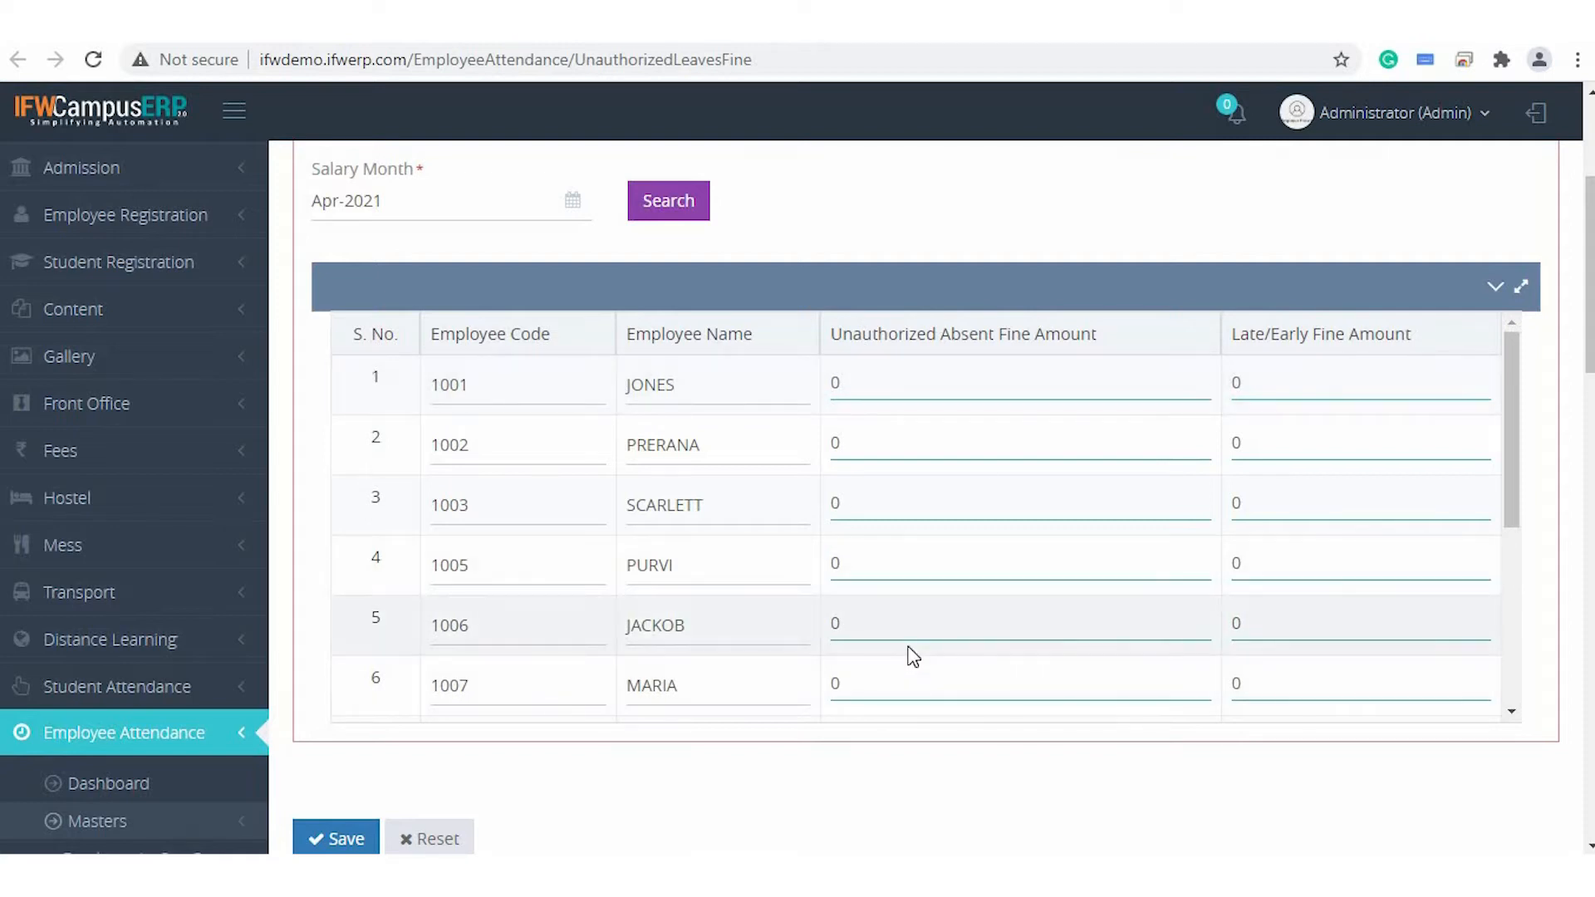
click(867, 385)
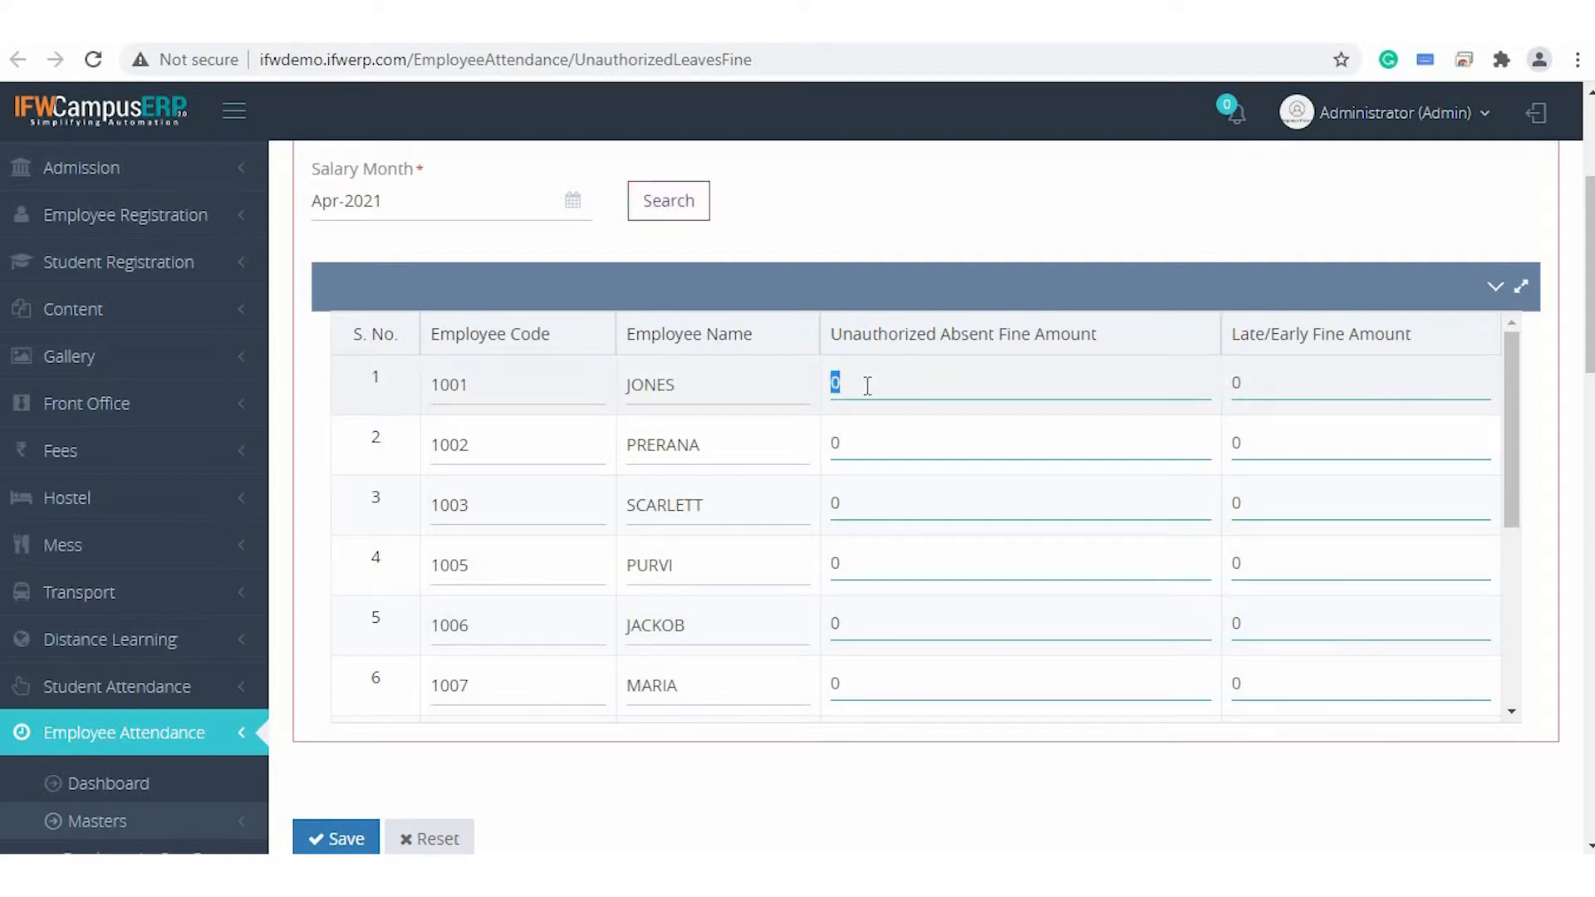
text(1000)
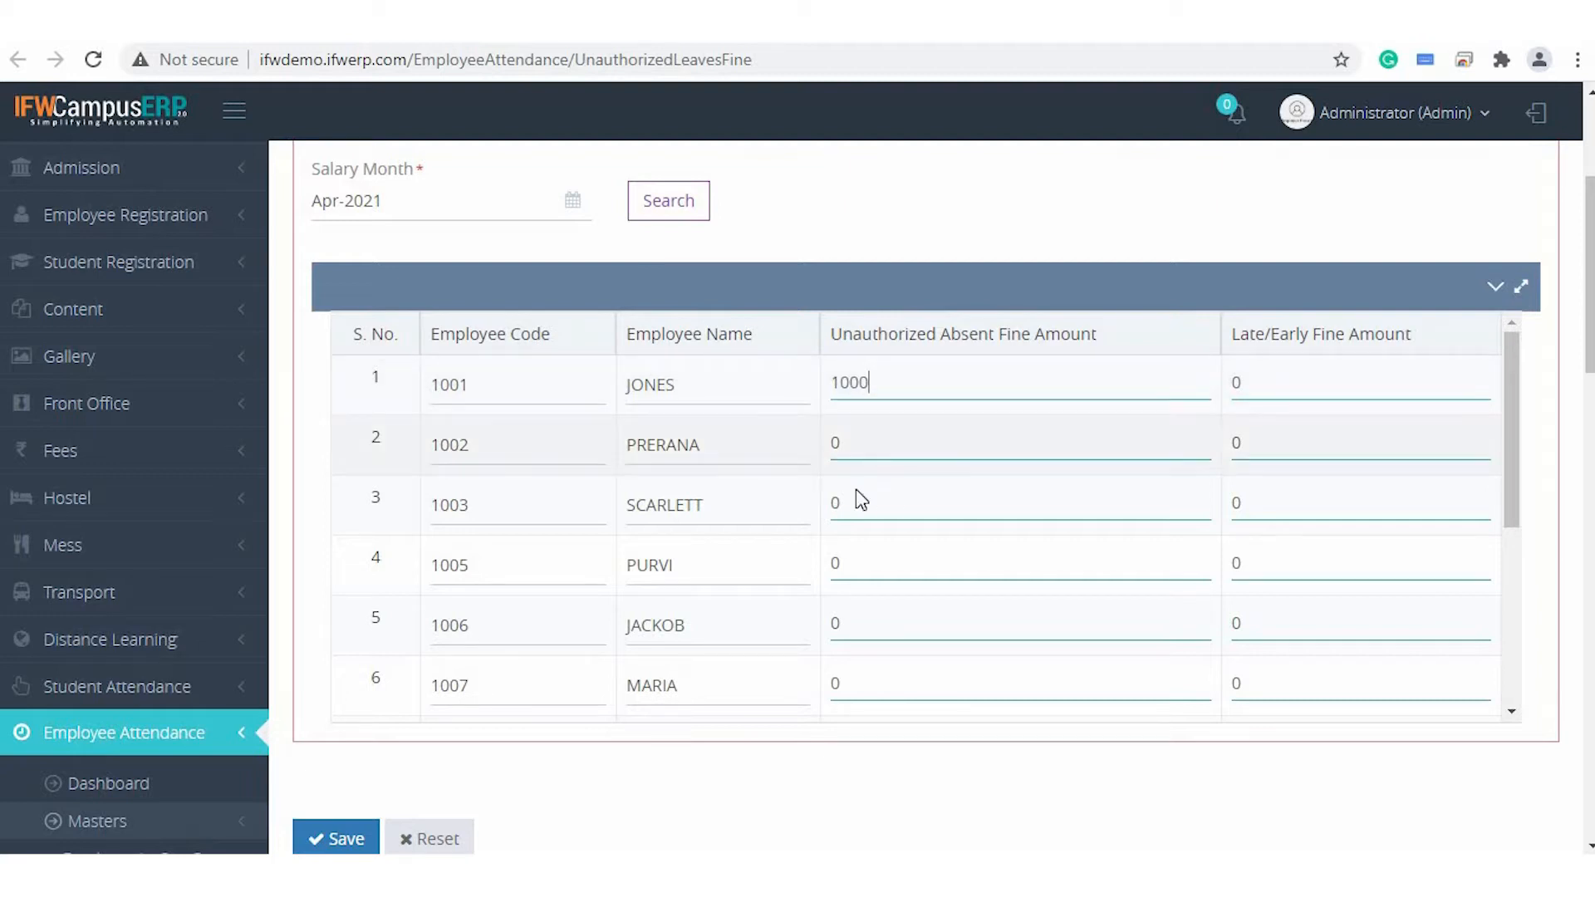
click(844, 441)
text(1000)
Enter 500 Late/Early fines for the third and fourth employees and save.
click(1251, 494)
text(500)
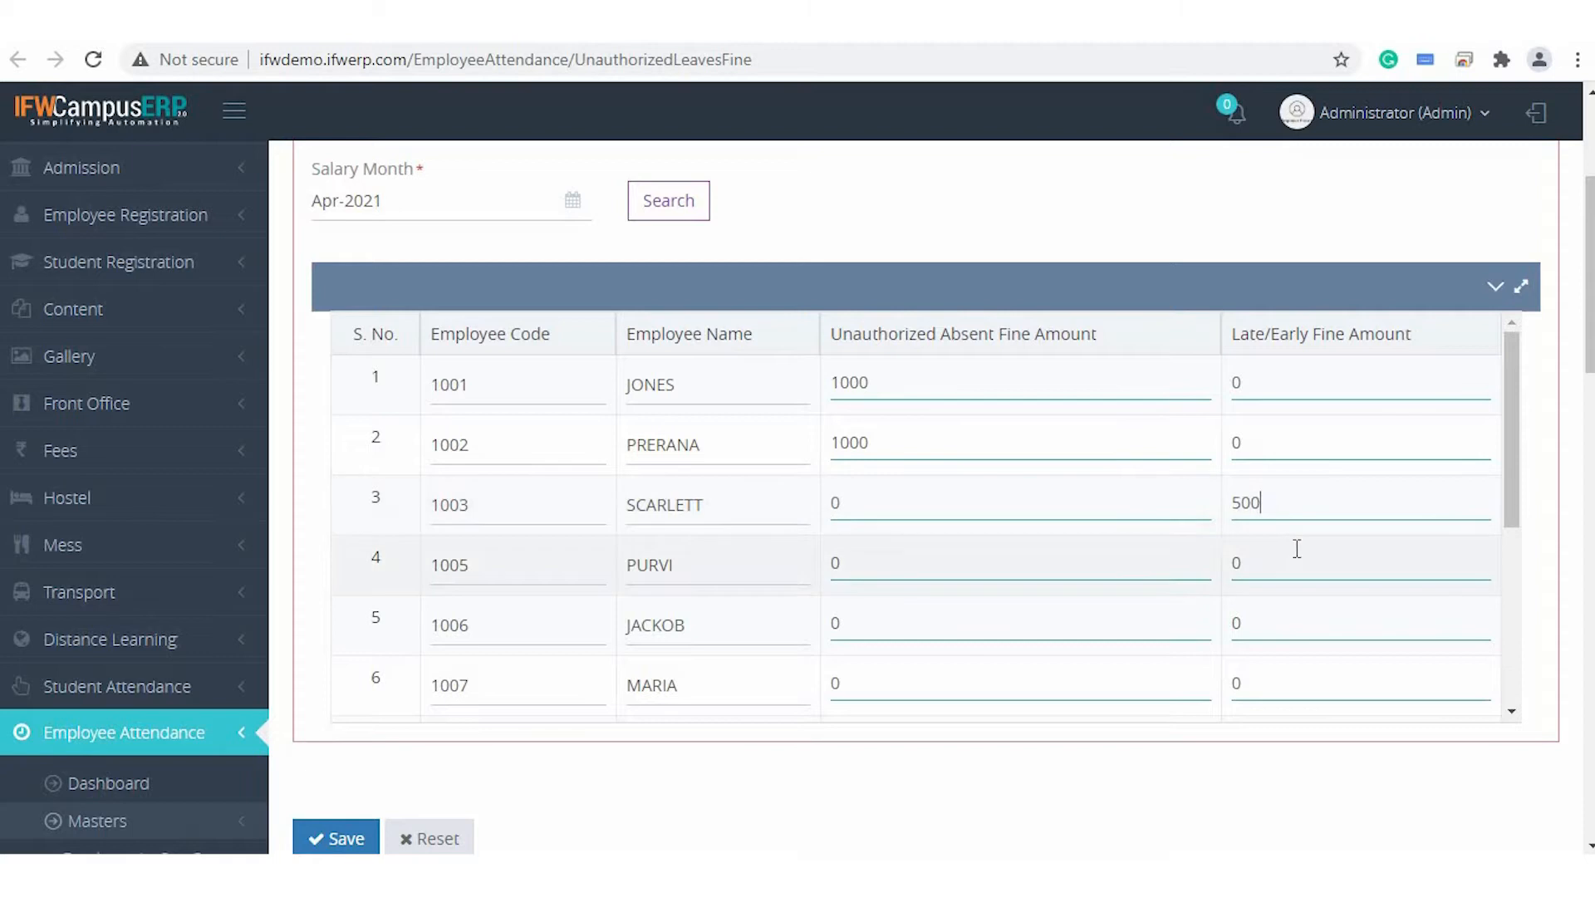
click(1278, 565)
text(500)
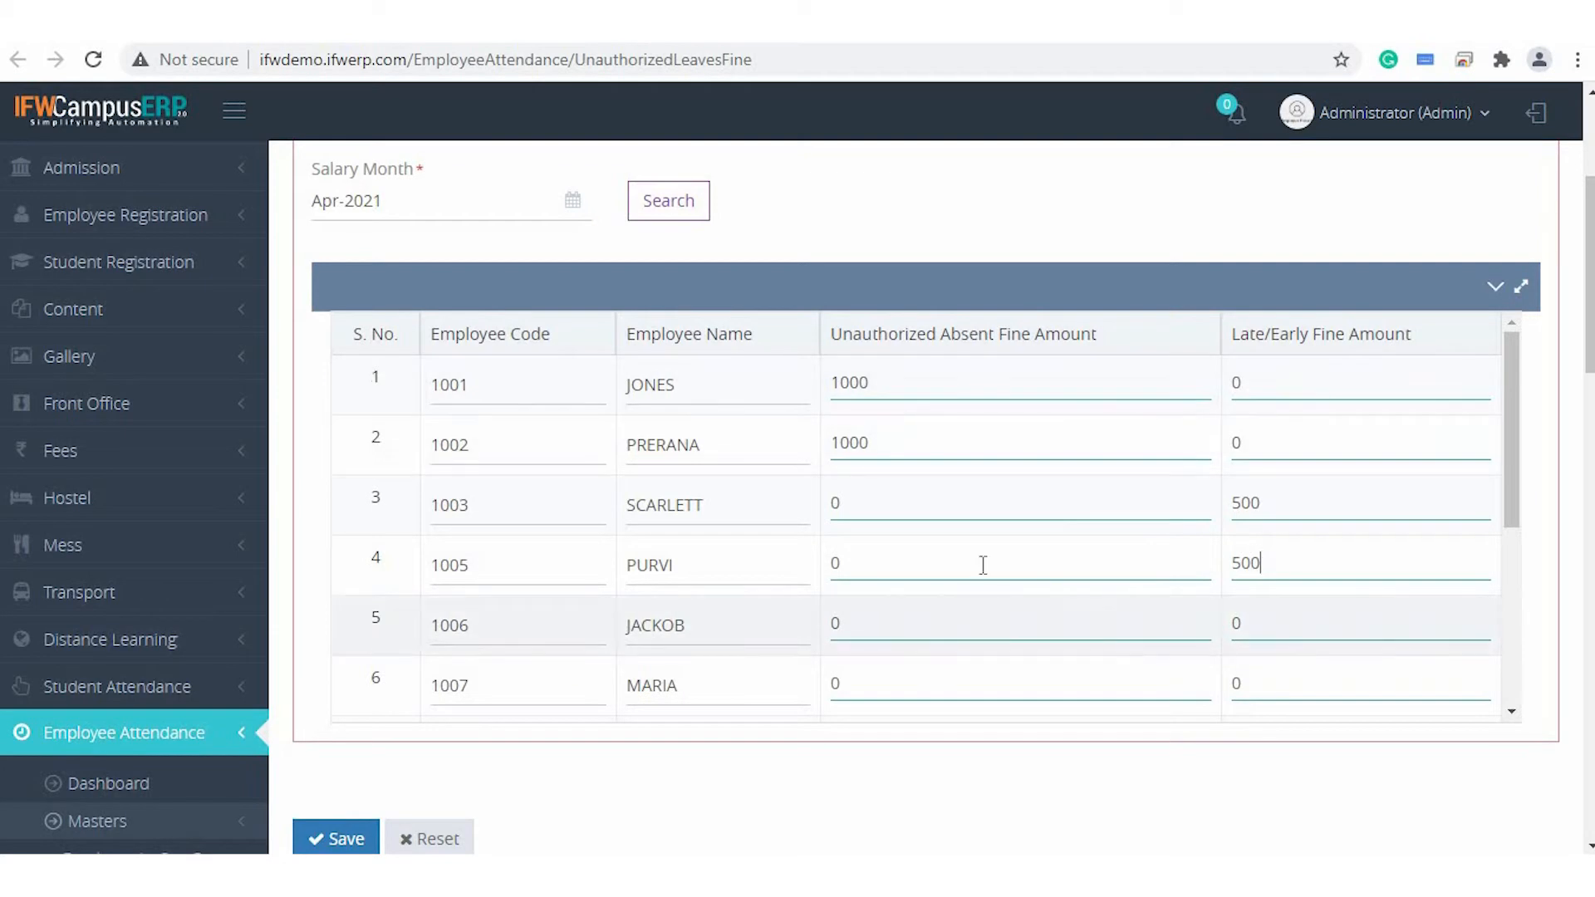
scroll(867, 783, down, 2)
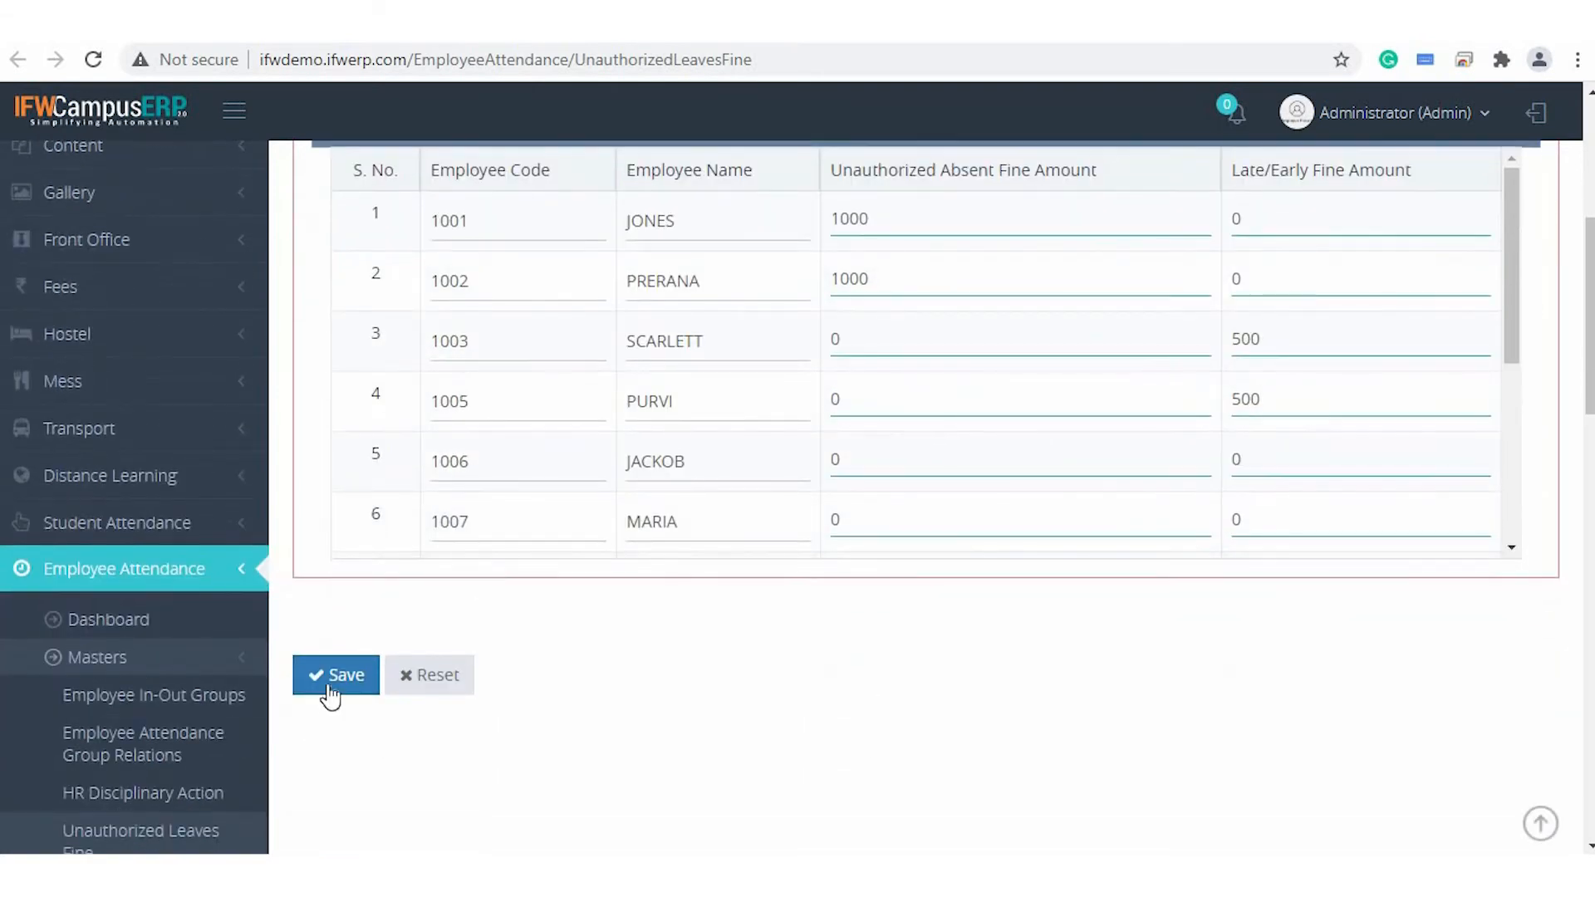
click(328, 687)
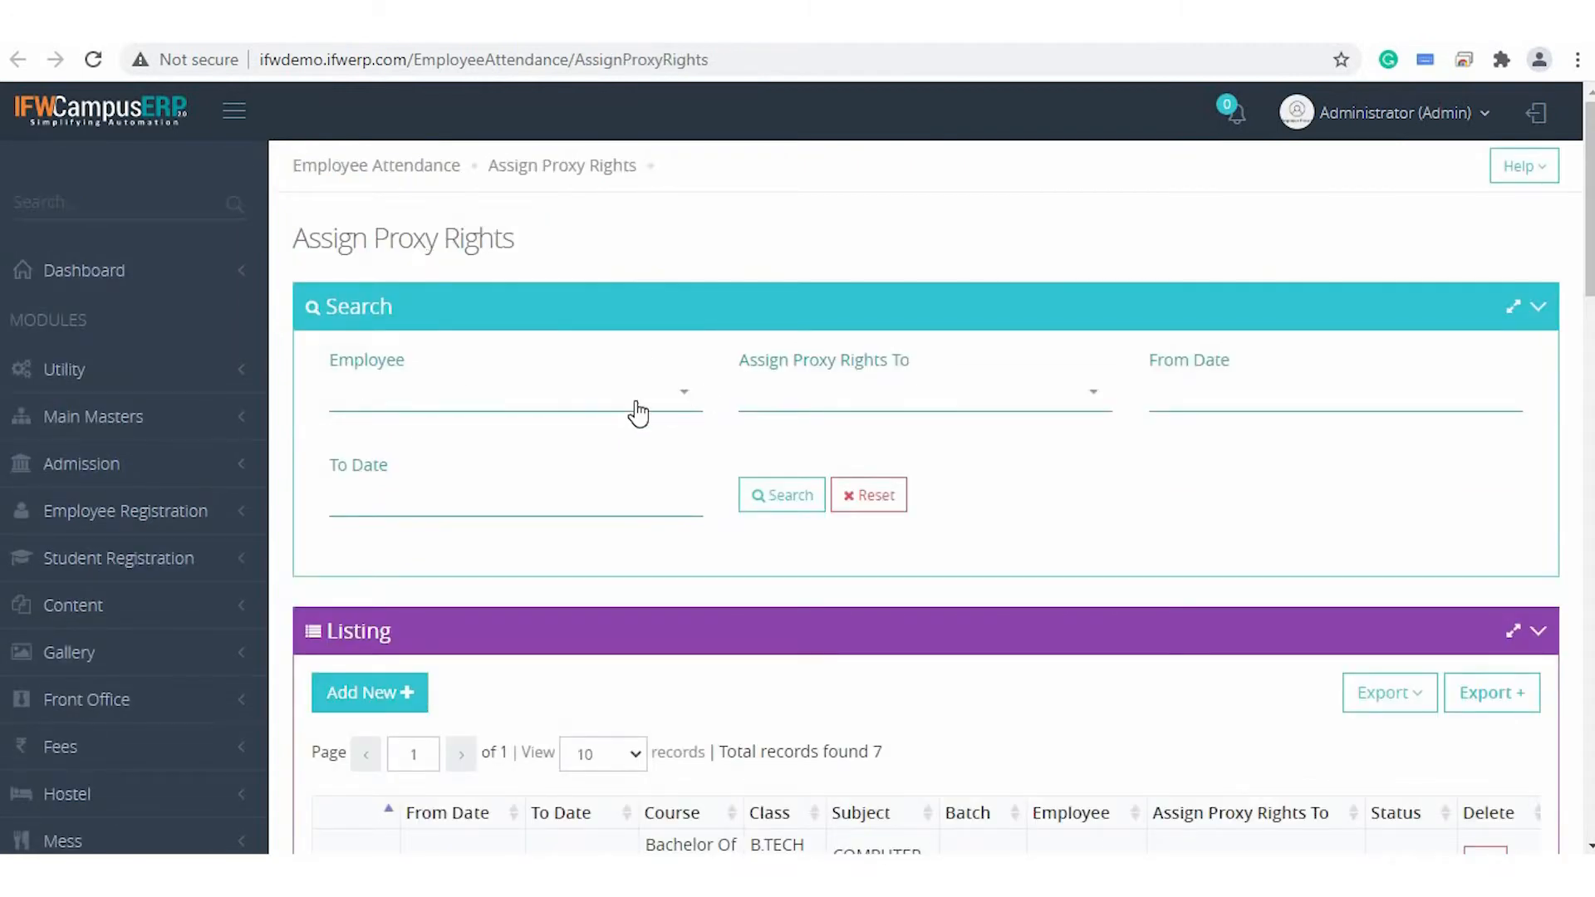
Load the 06/Apr/2021 proxy record, keeping its employee and proxy rights recipient.
scroll(673, 582, down, 2)
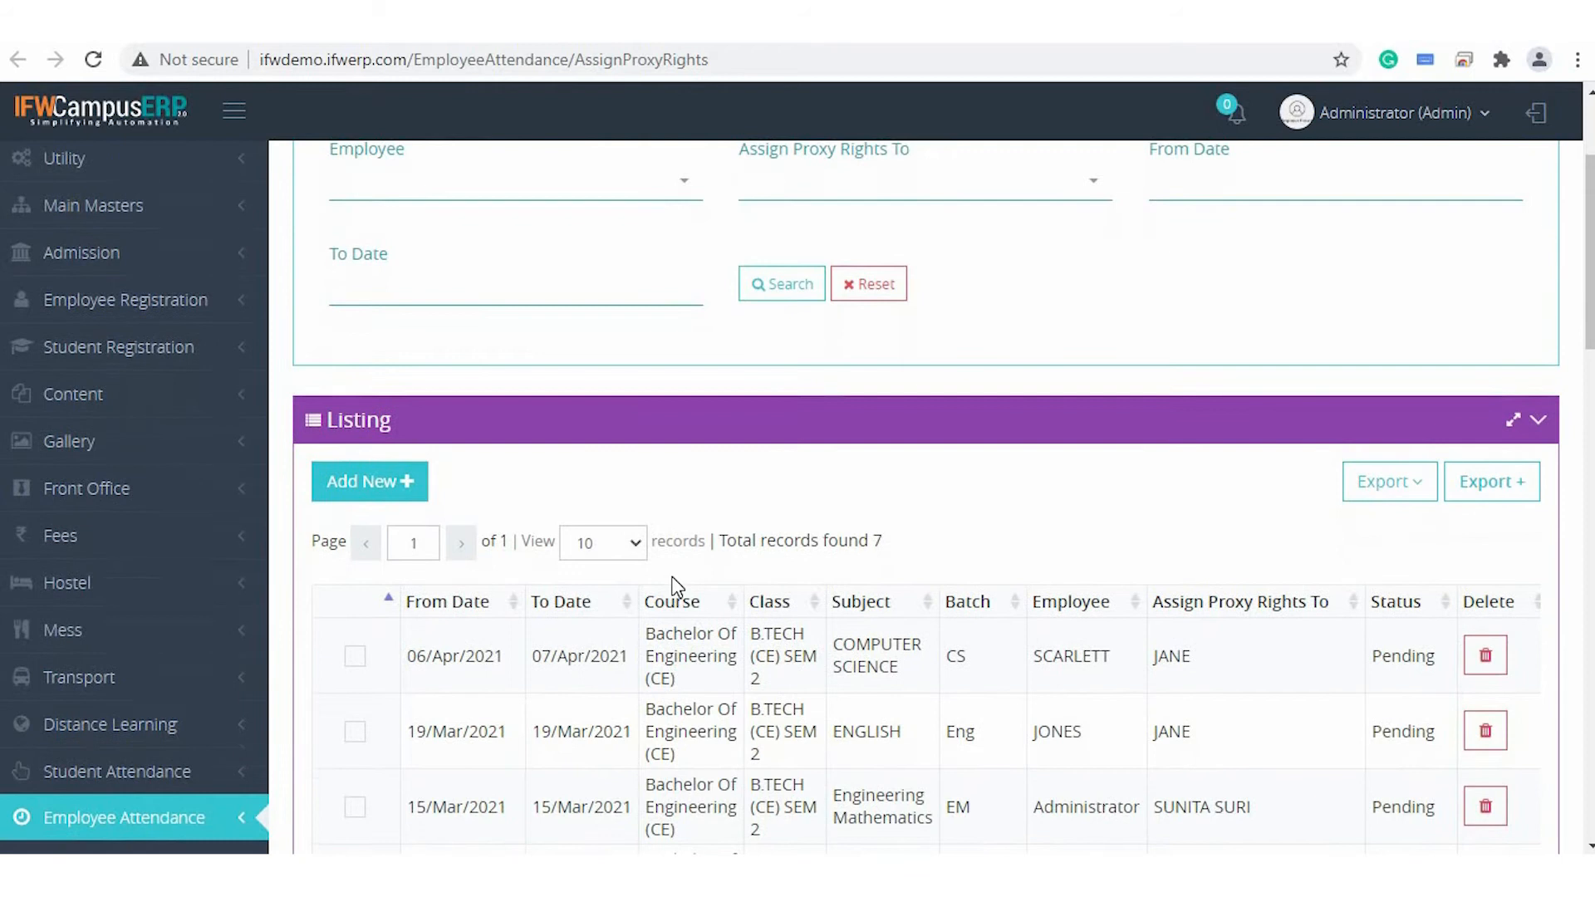
scroll(675, 582, down, 2)
scroll(675, 578, down, 2)
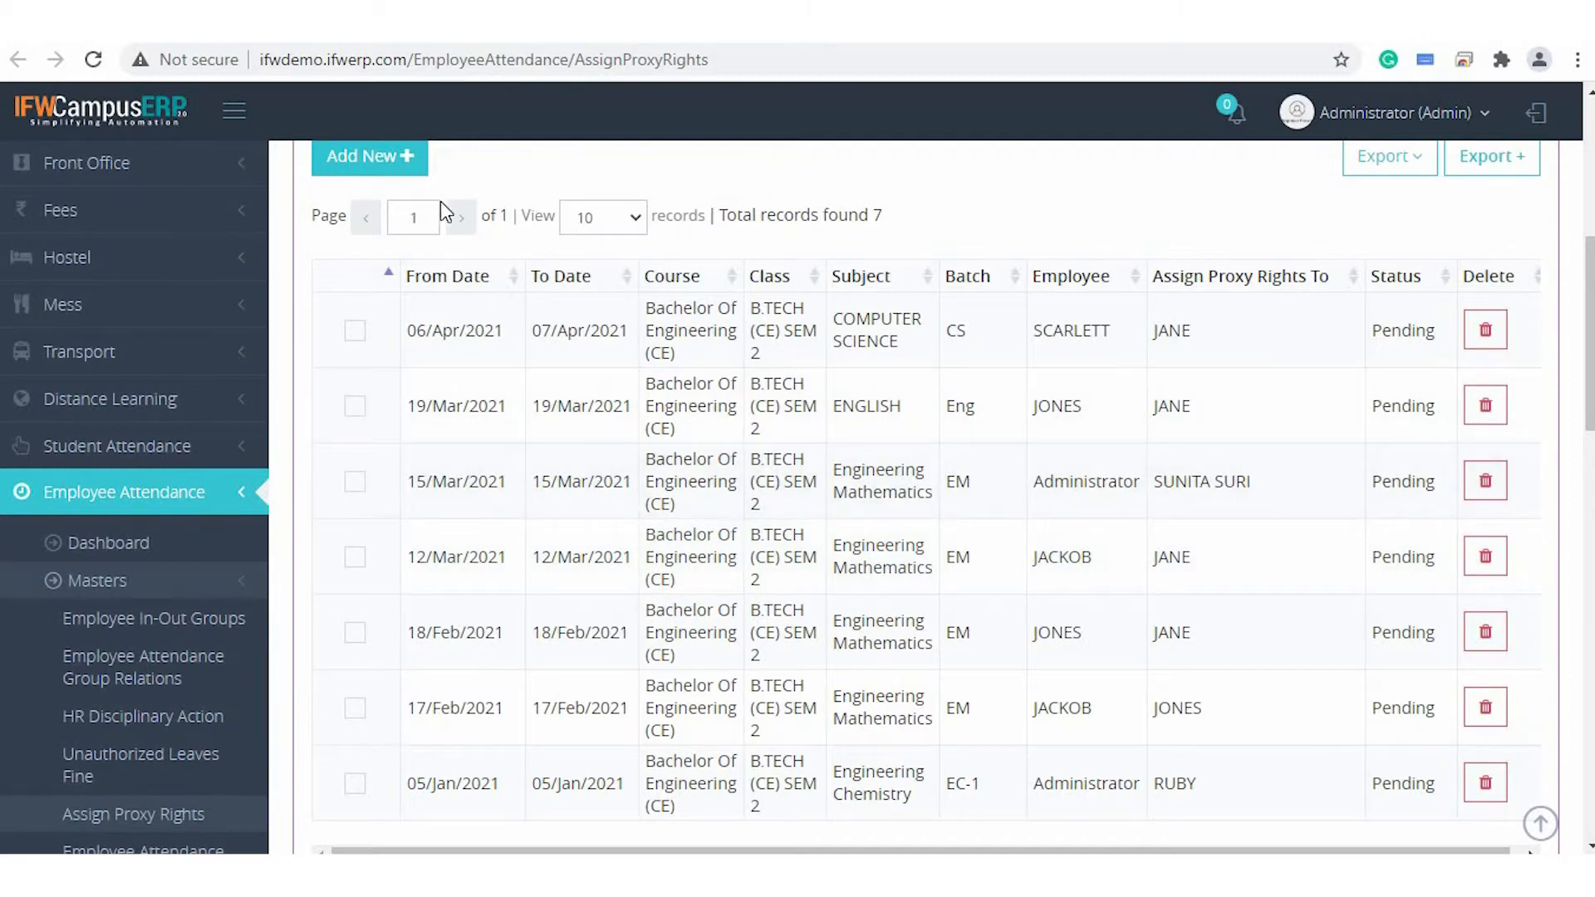
click(357, 340)
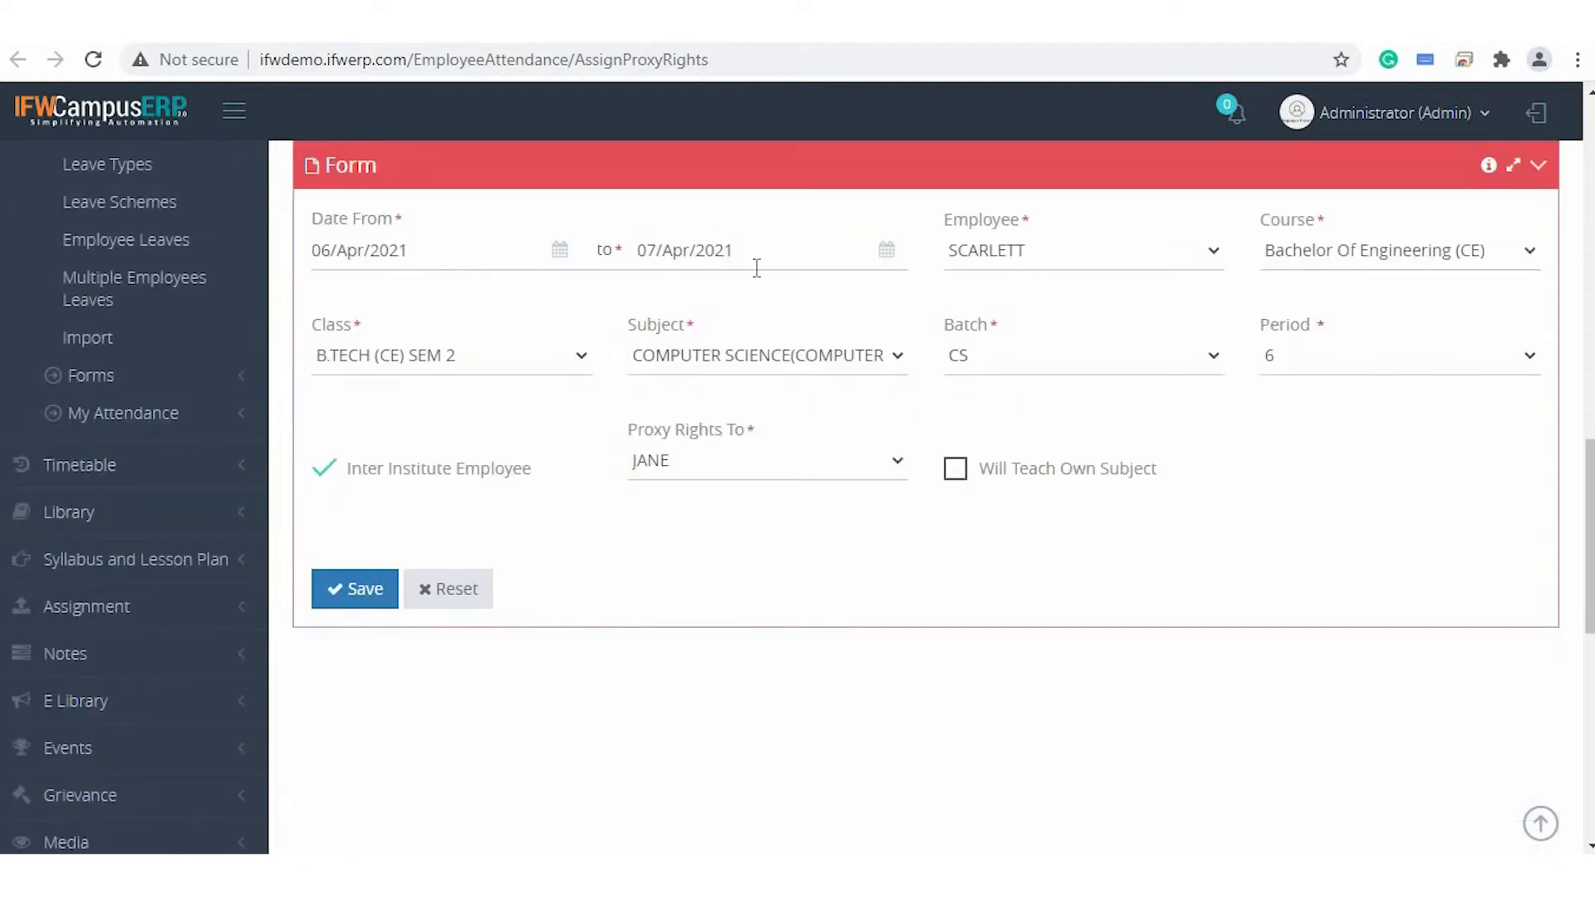
click(1002, 256)
click(1002, 256)
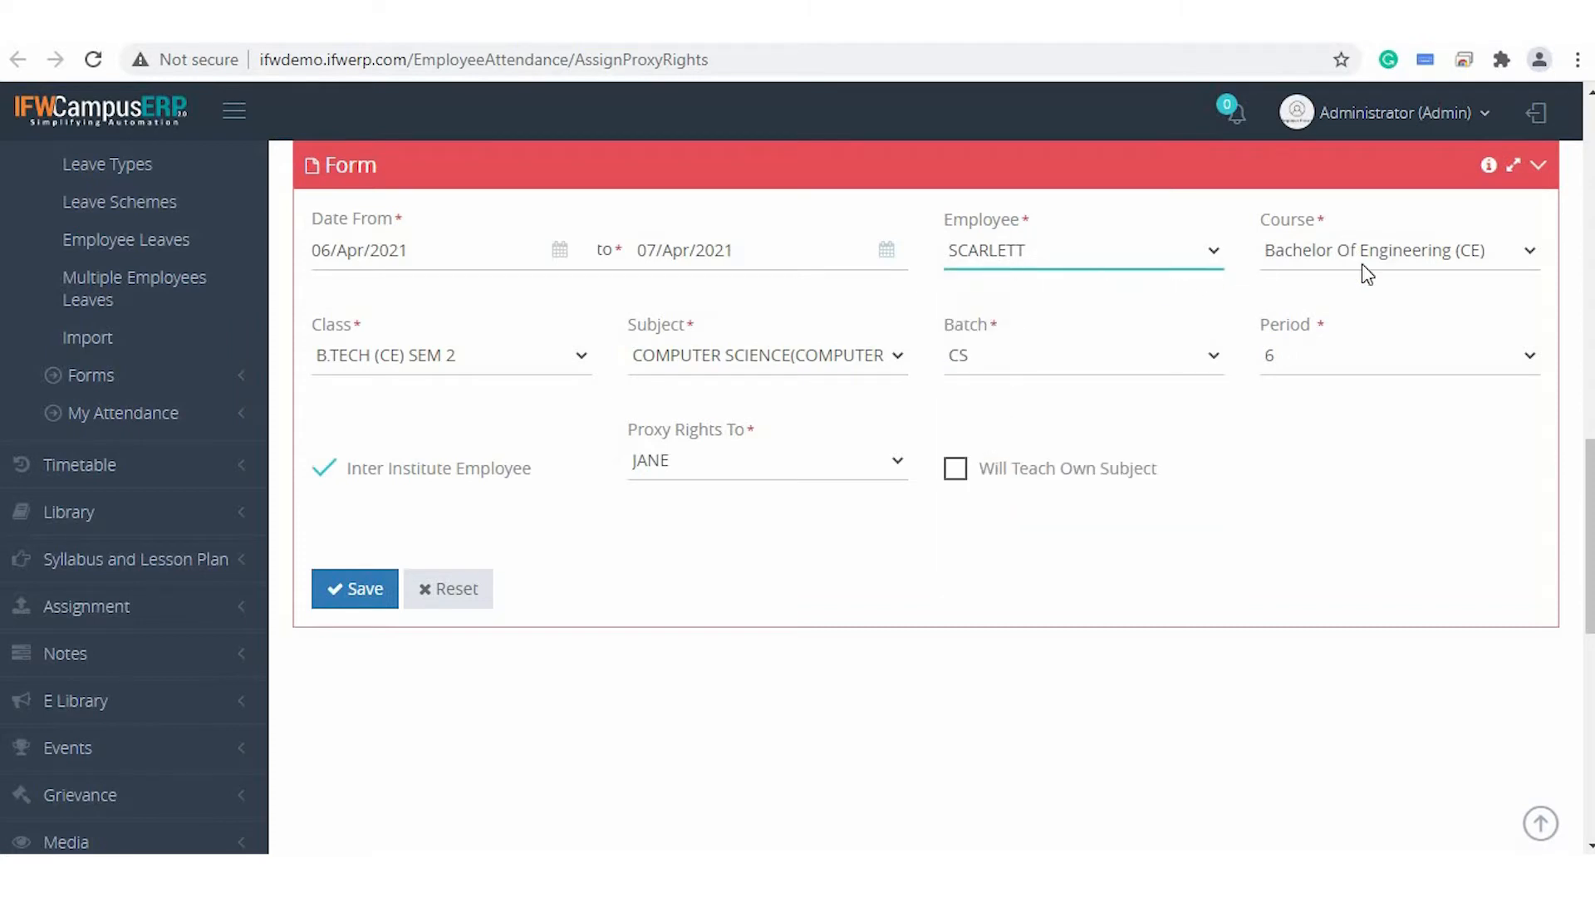
click(720, 477)
click(719, 478)
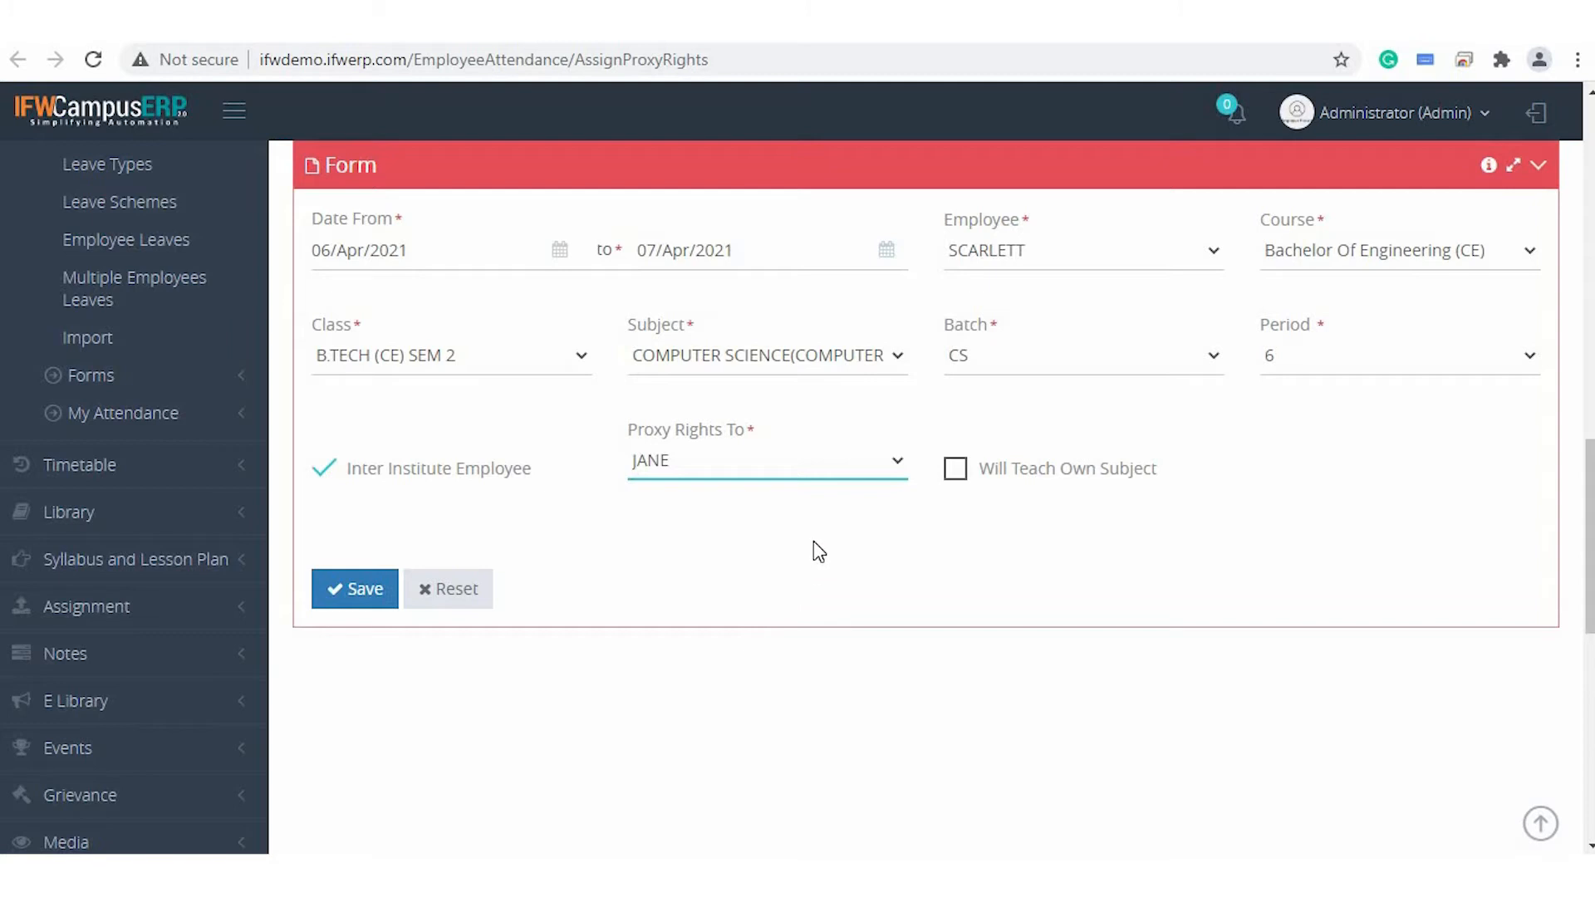
Tick Will Teach Own Subject and save the proxy assignment.
click(956, 470)
scroll(1051, 540, up, 1)
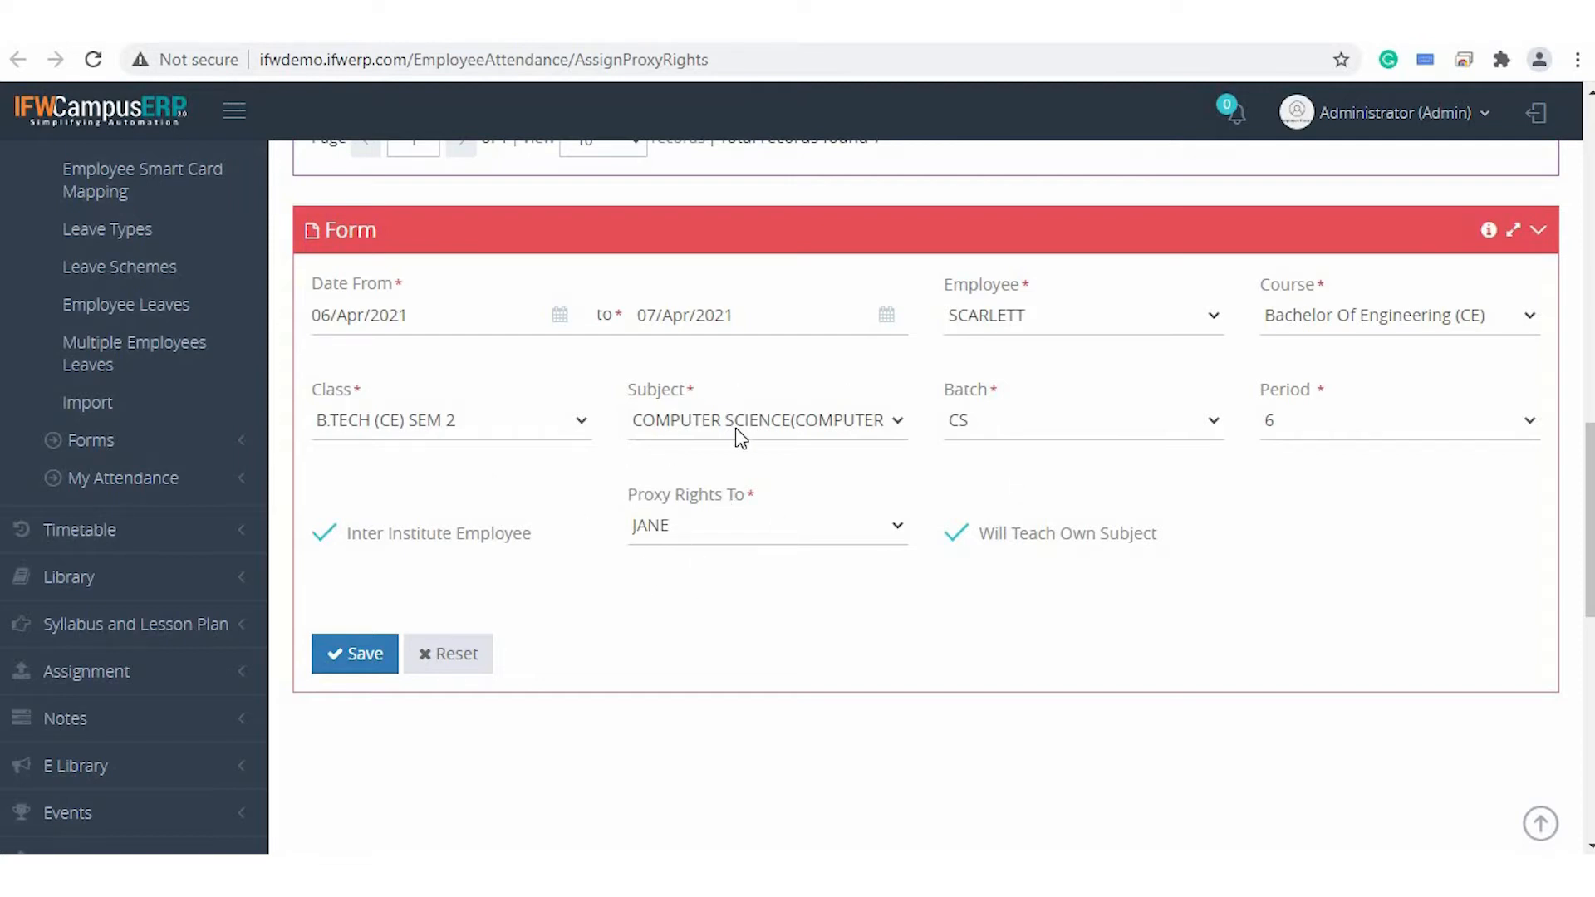
click(332, 668)
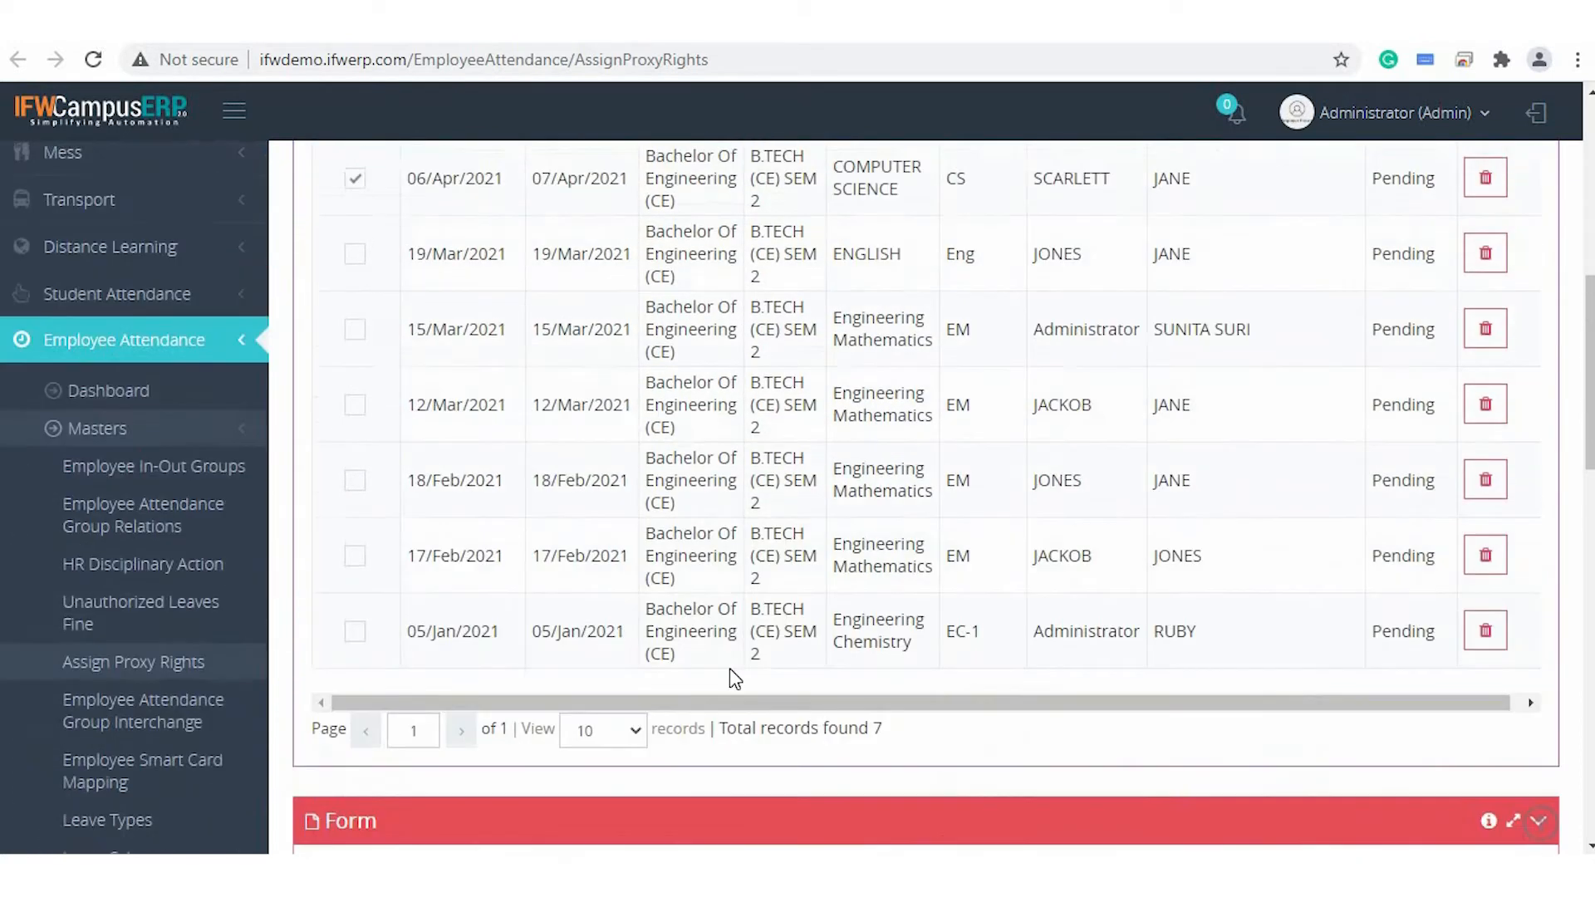
Check the saved proxy listing, then switch to the proxy teacher's logged-in browser window.
scroll(729, 668, up, 2)
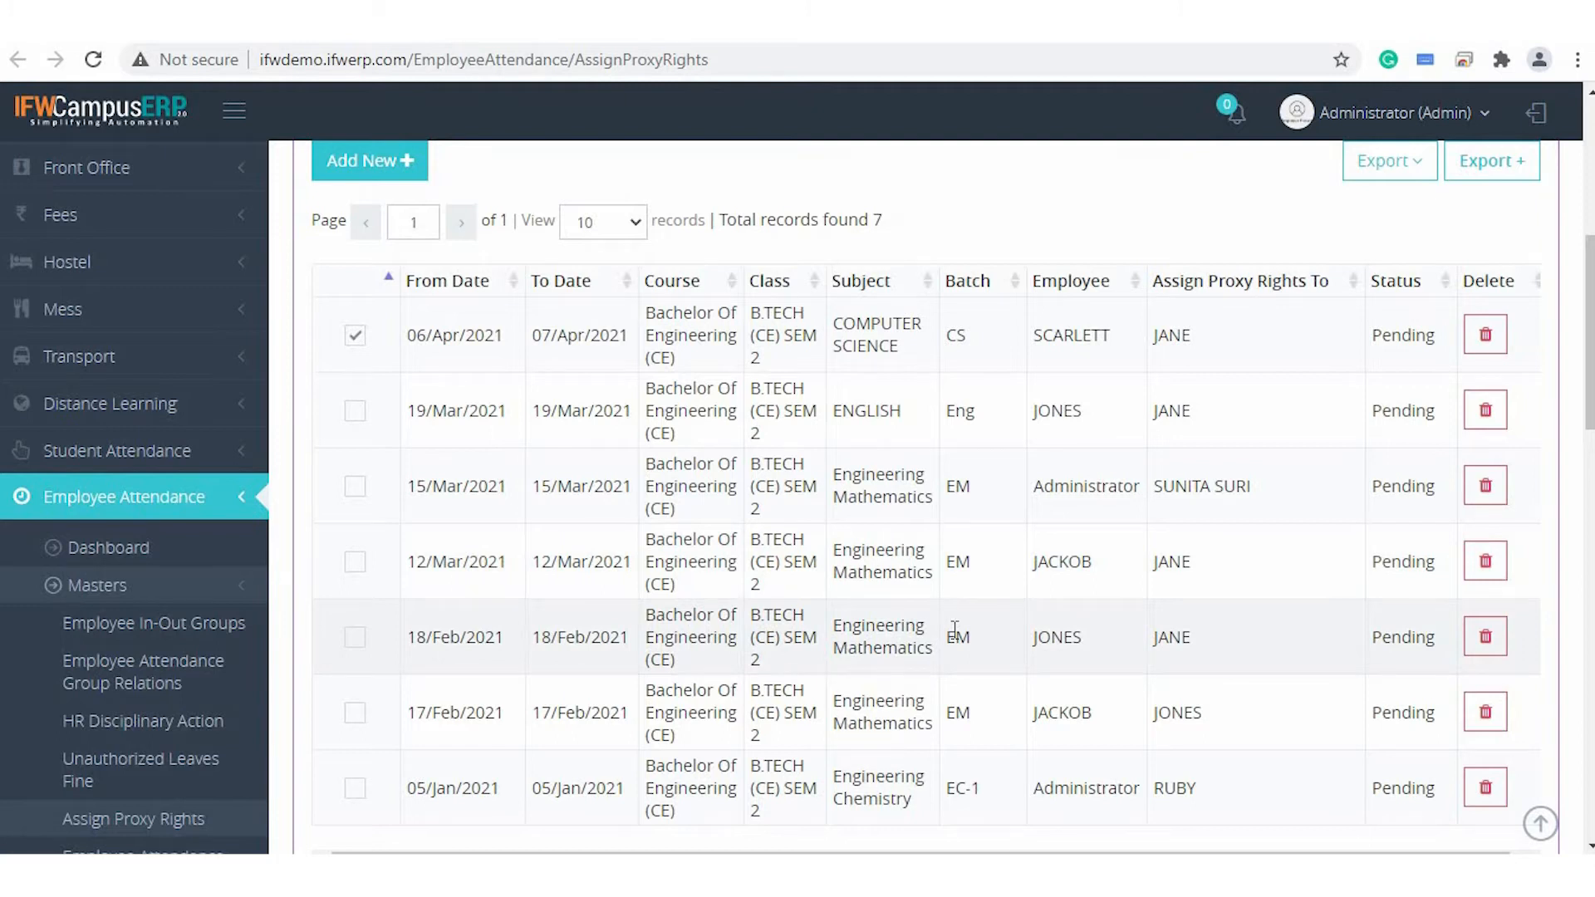
scroll(954, 630, down, 2)
scroll(694, 428, up, 4)
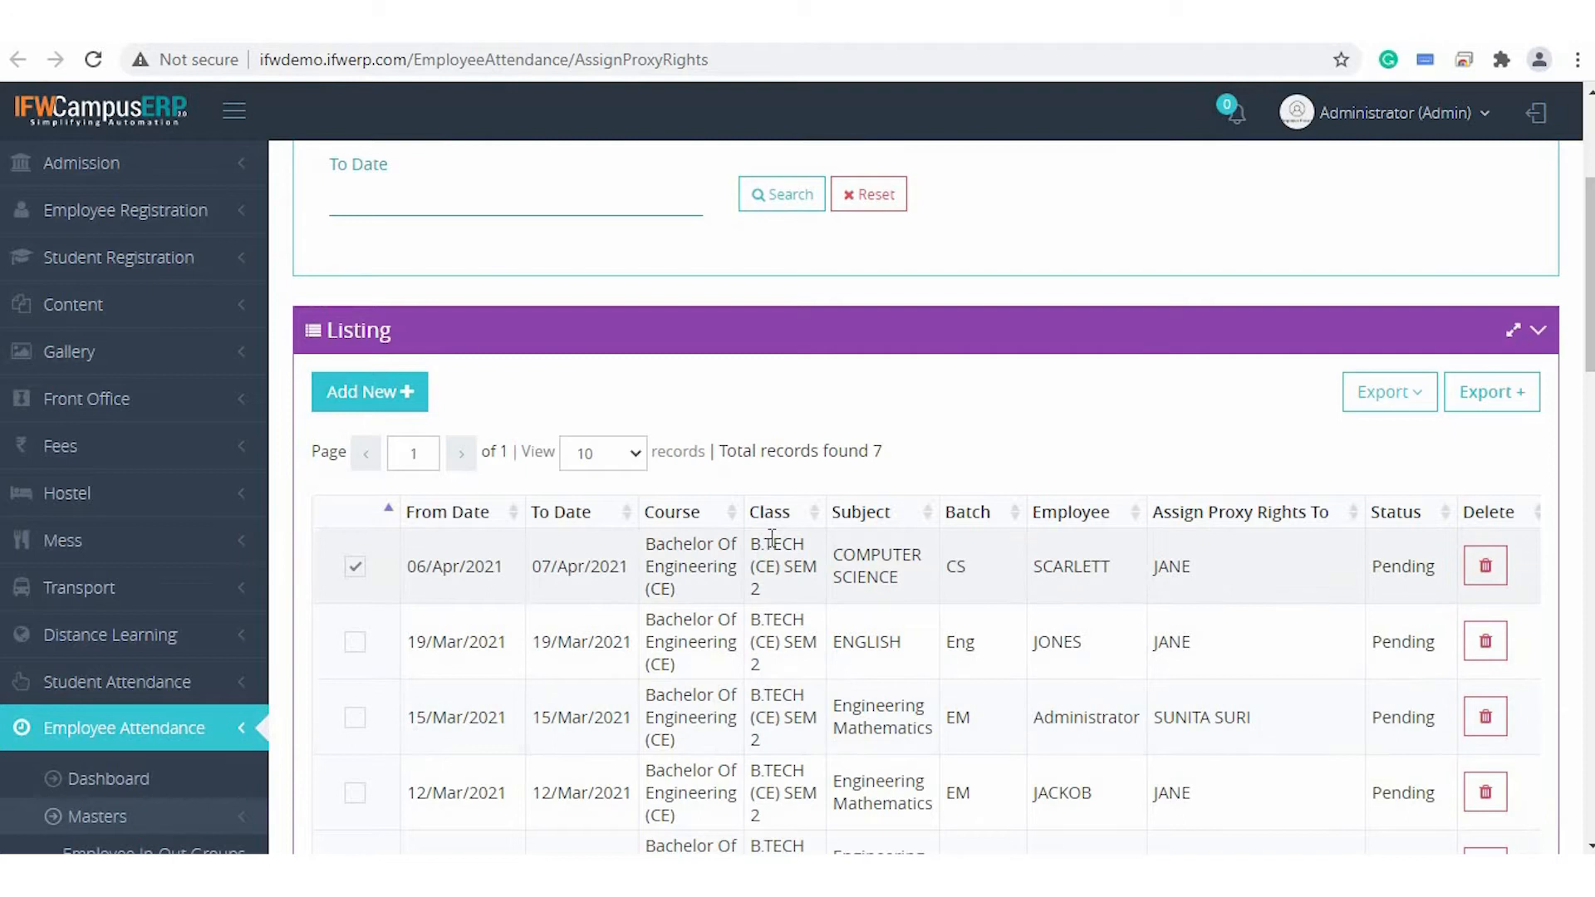
scroll(772, 539, down, 2)
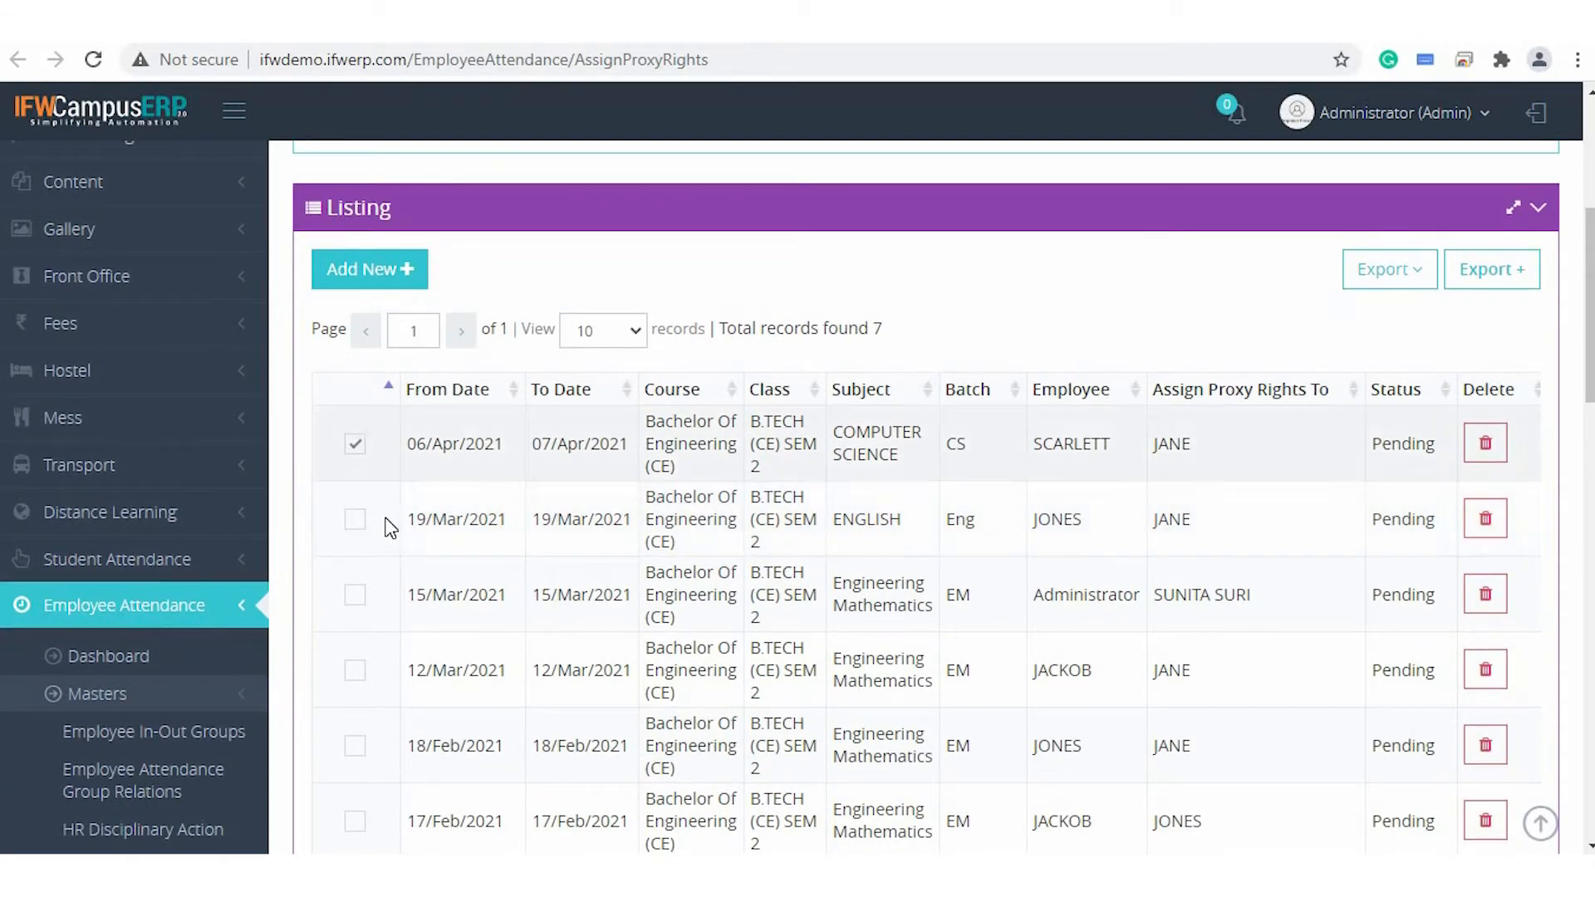
scroll(390, 498, down, 8)
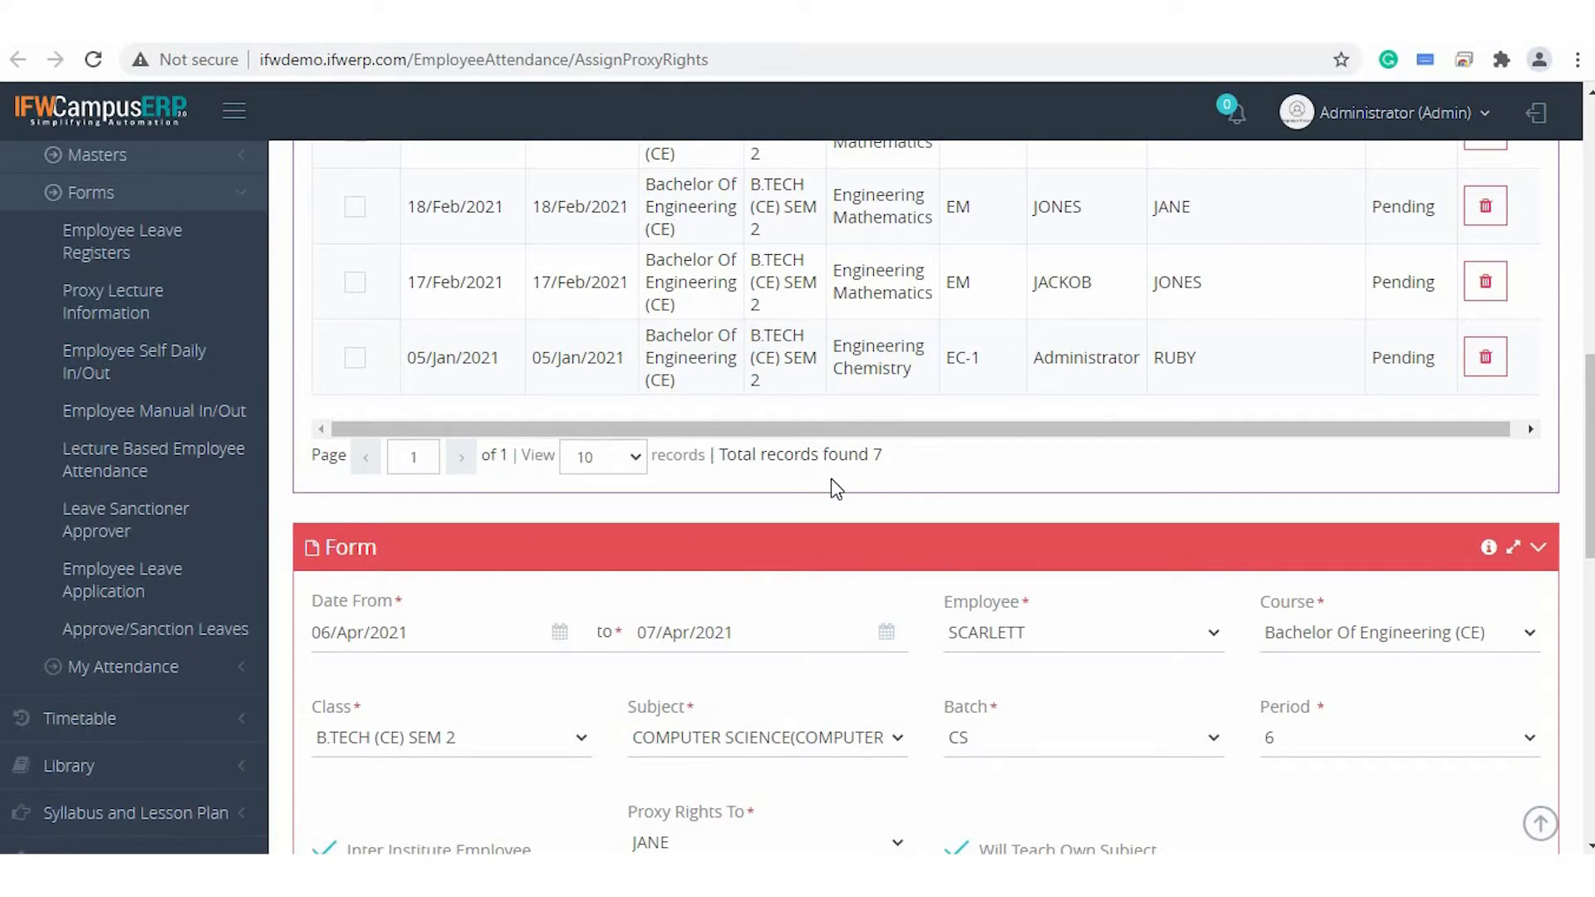
key(alt+Tab)
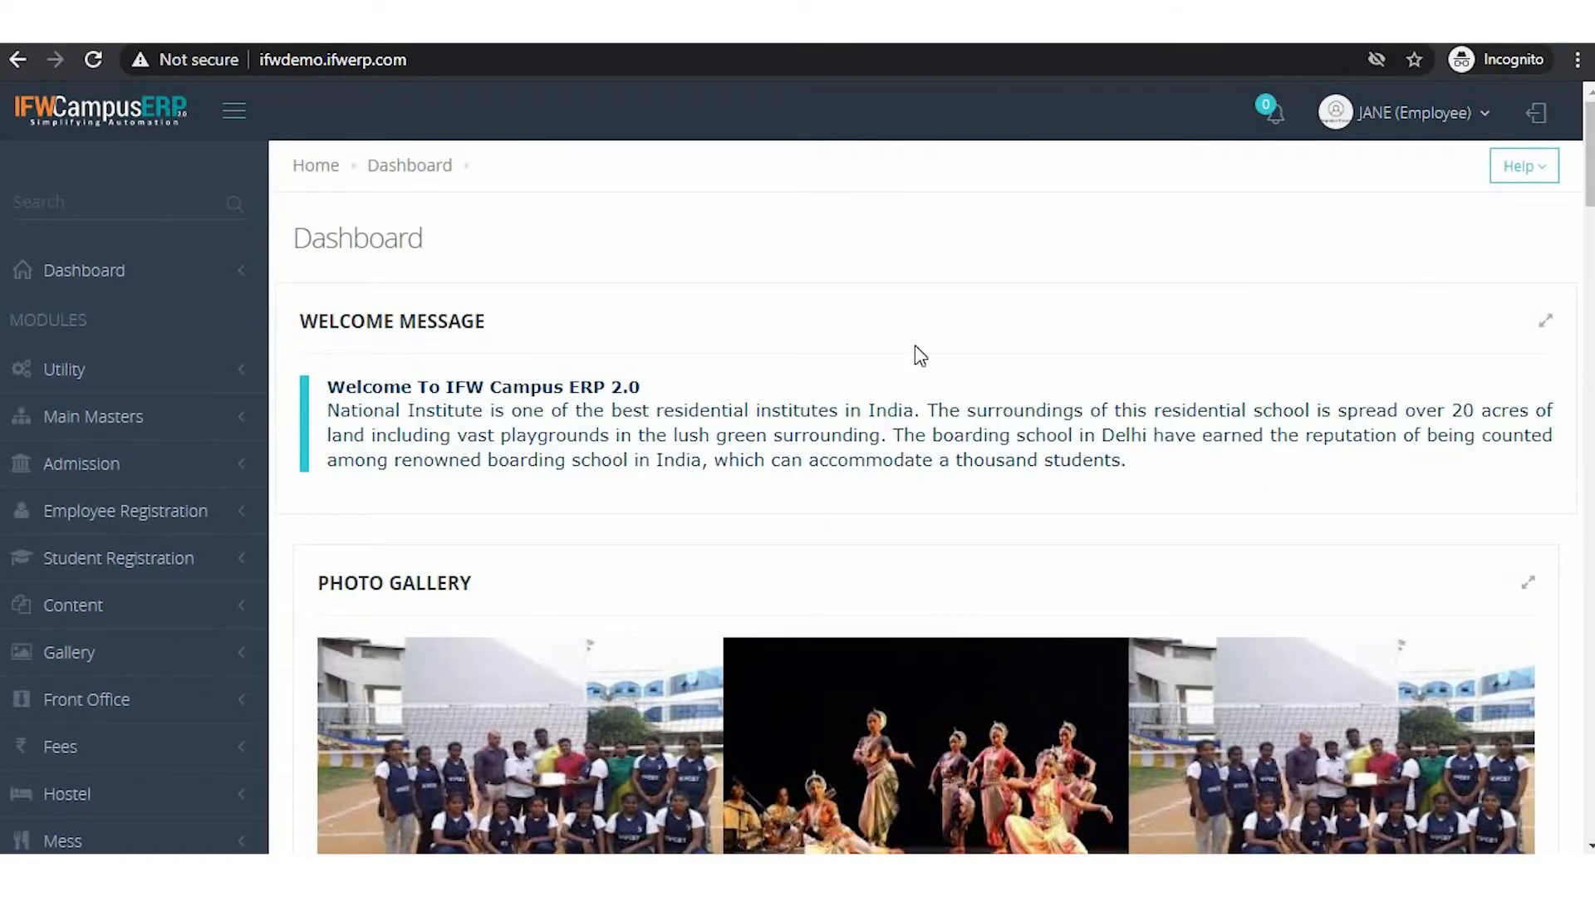
Review the employee names on the three Proxy Lecture Information requests.
scroll(749, 610, down, 1)
scroll(751, 620, up, 1)
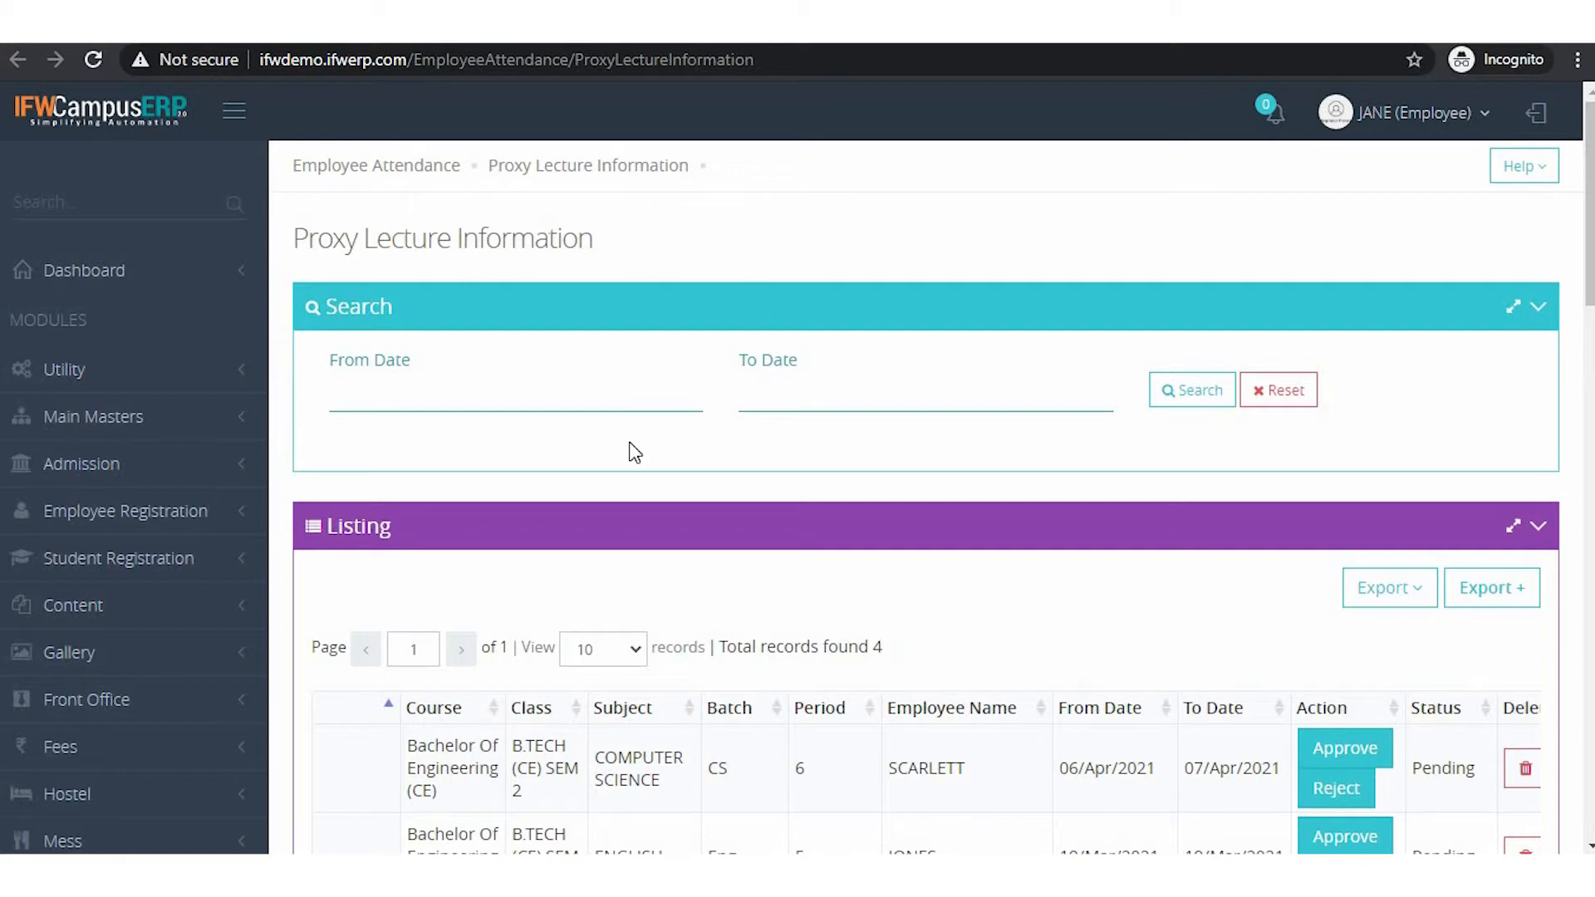
scroll(745, 499, down, 5)
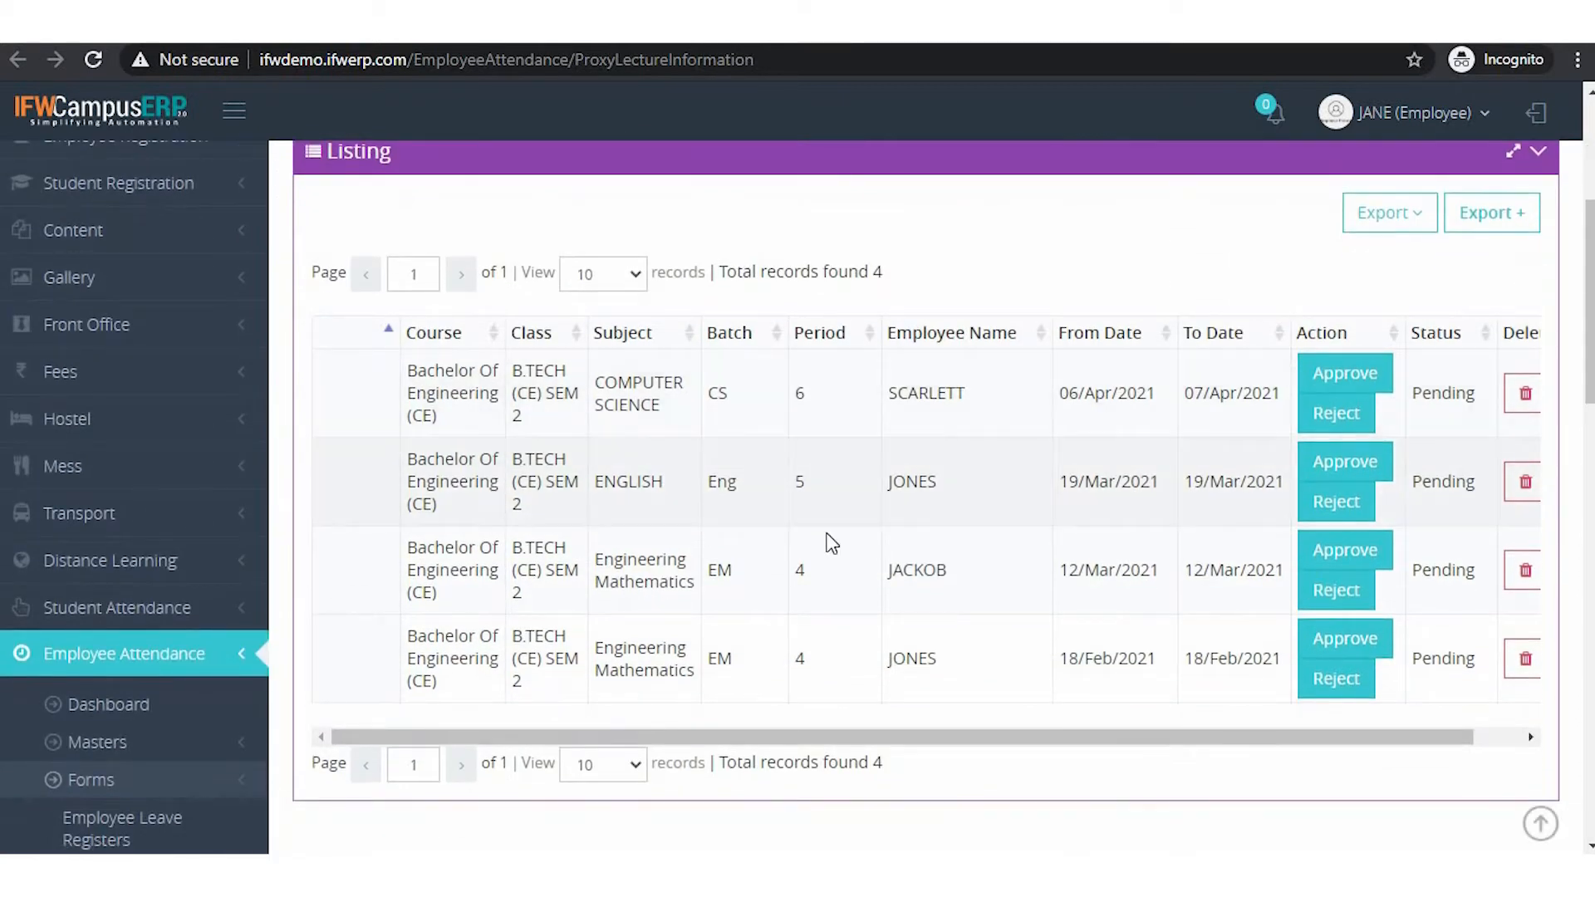
double_click(924, 390)
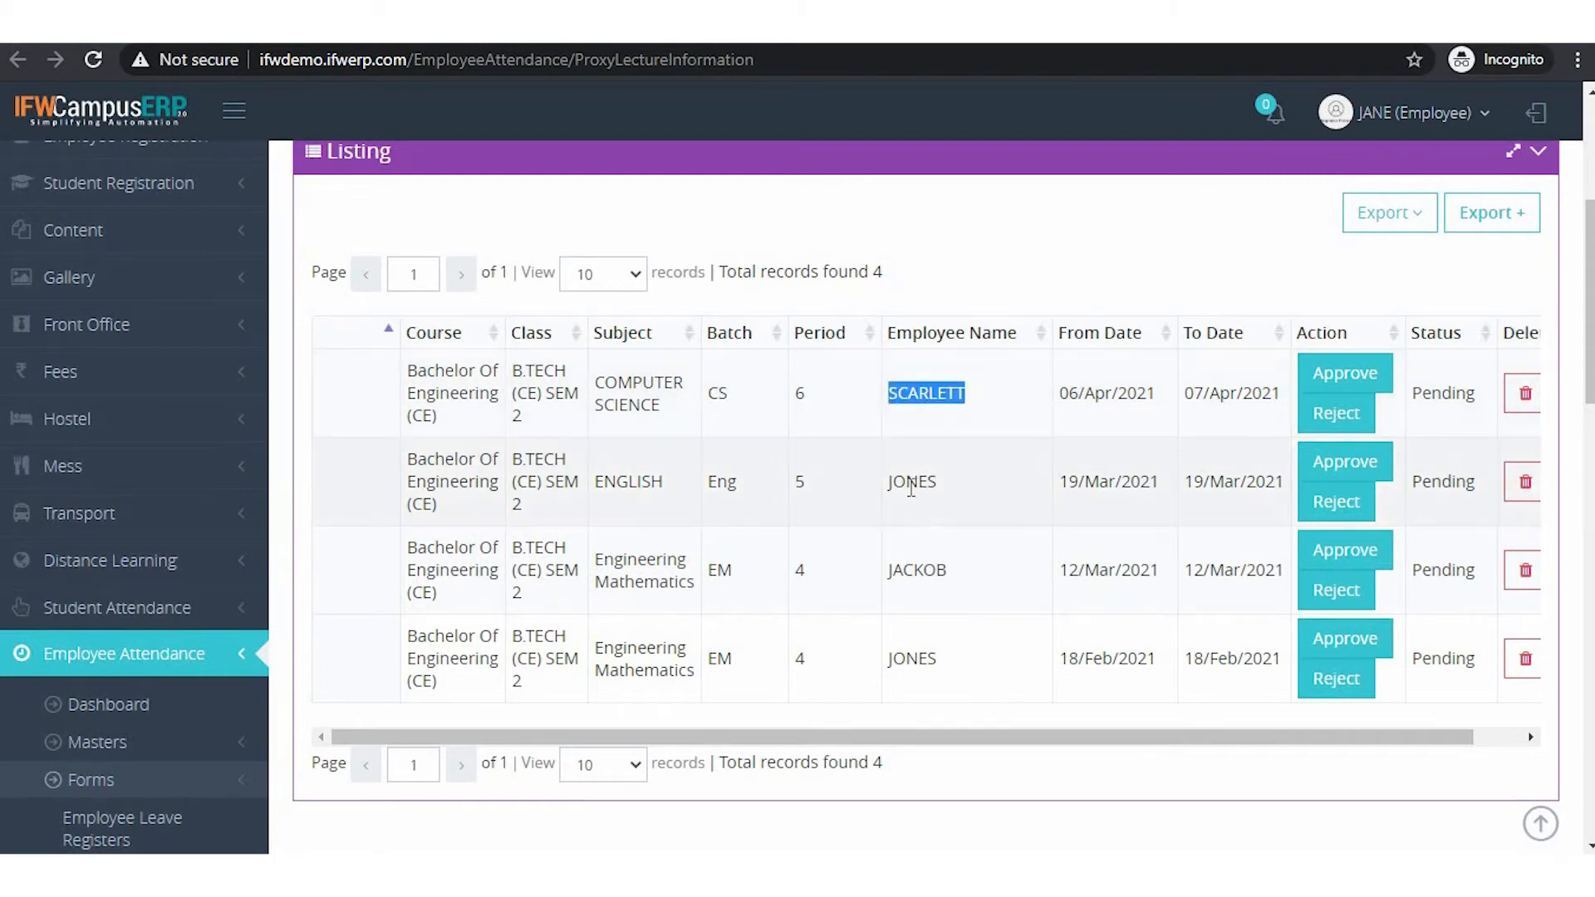
double_click(911, 482)
double_click(919, 568)
click(952, 612)
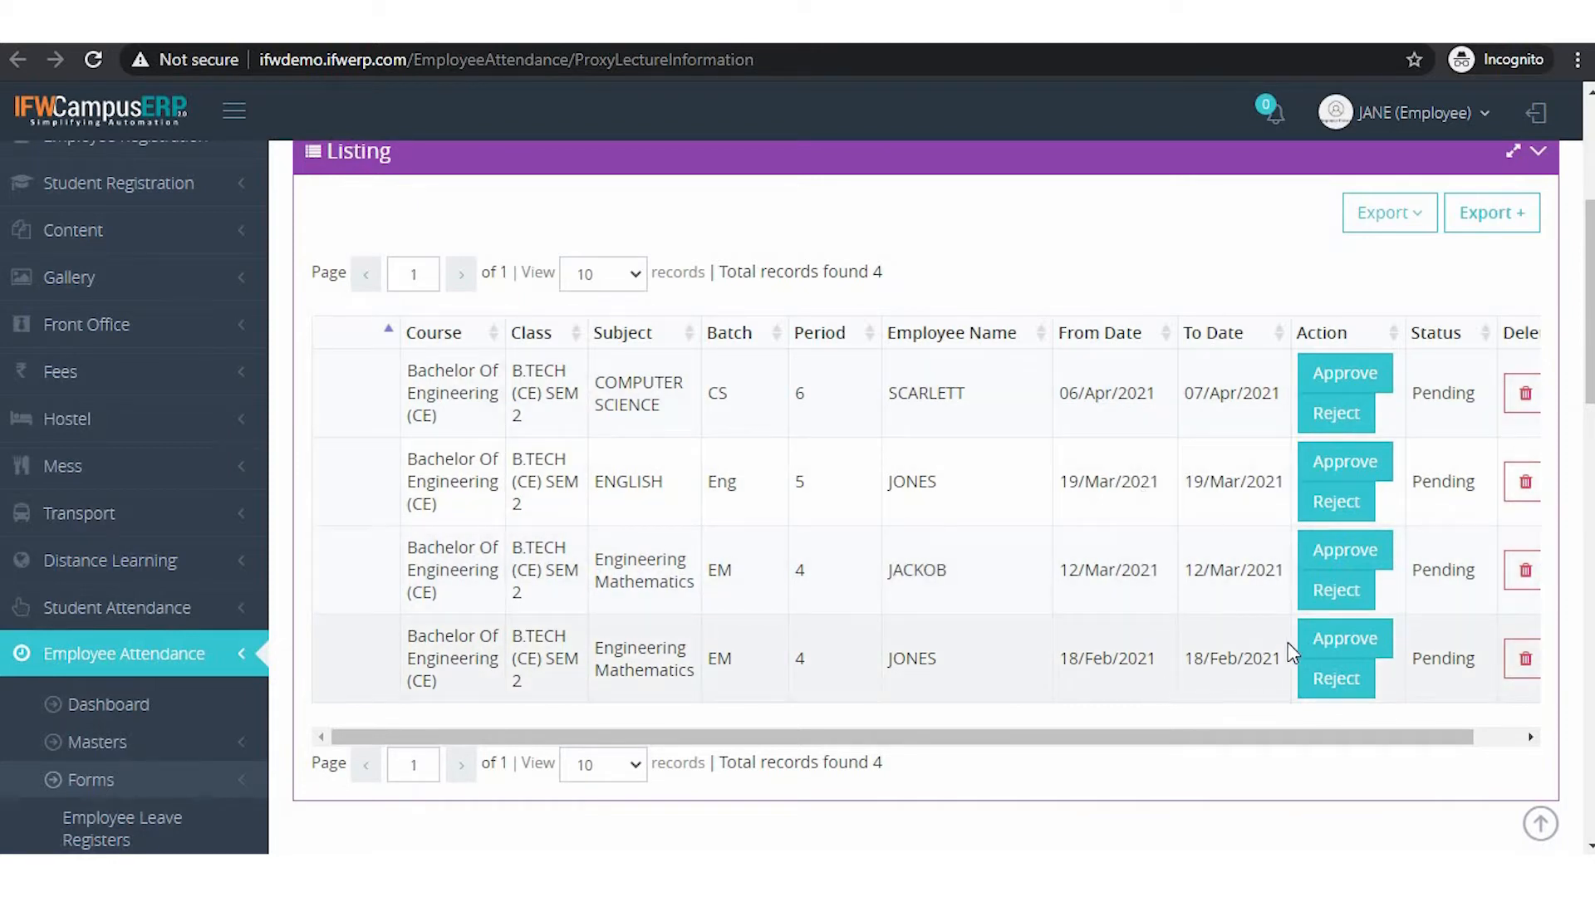
Reject the 12/Mar/2021 Engineering Mathematics request and approve the 19/Mar/2021 English one.
scroll(1069, 507, up, 2)
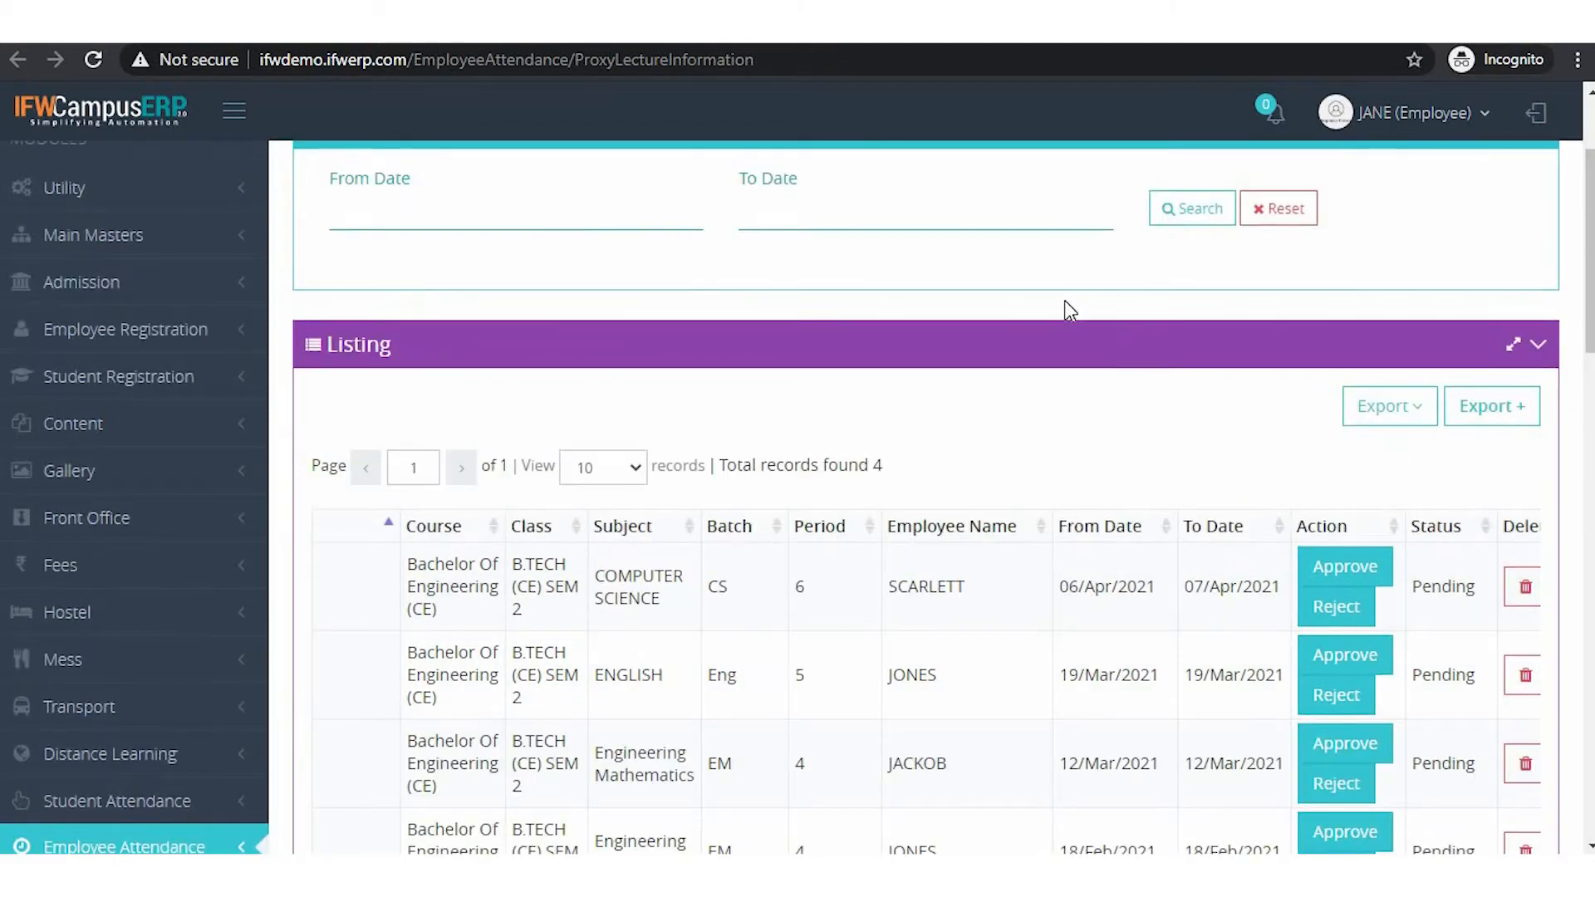
scroll(1064, 301, down, 2)
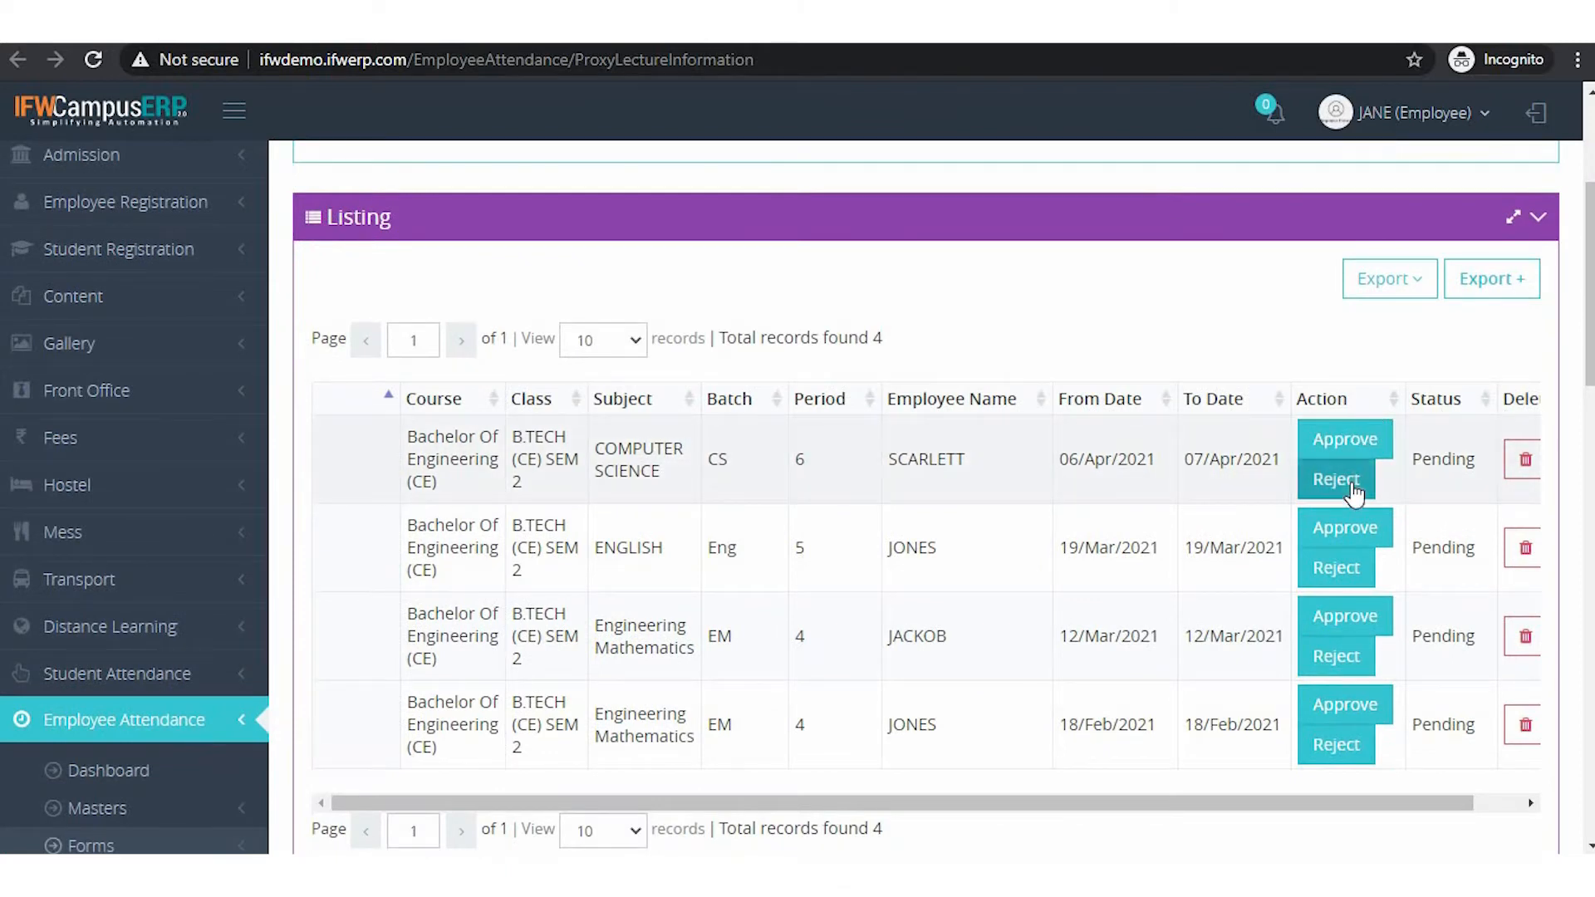
scroll(815, 595, down, 1)
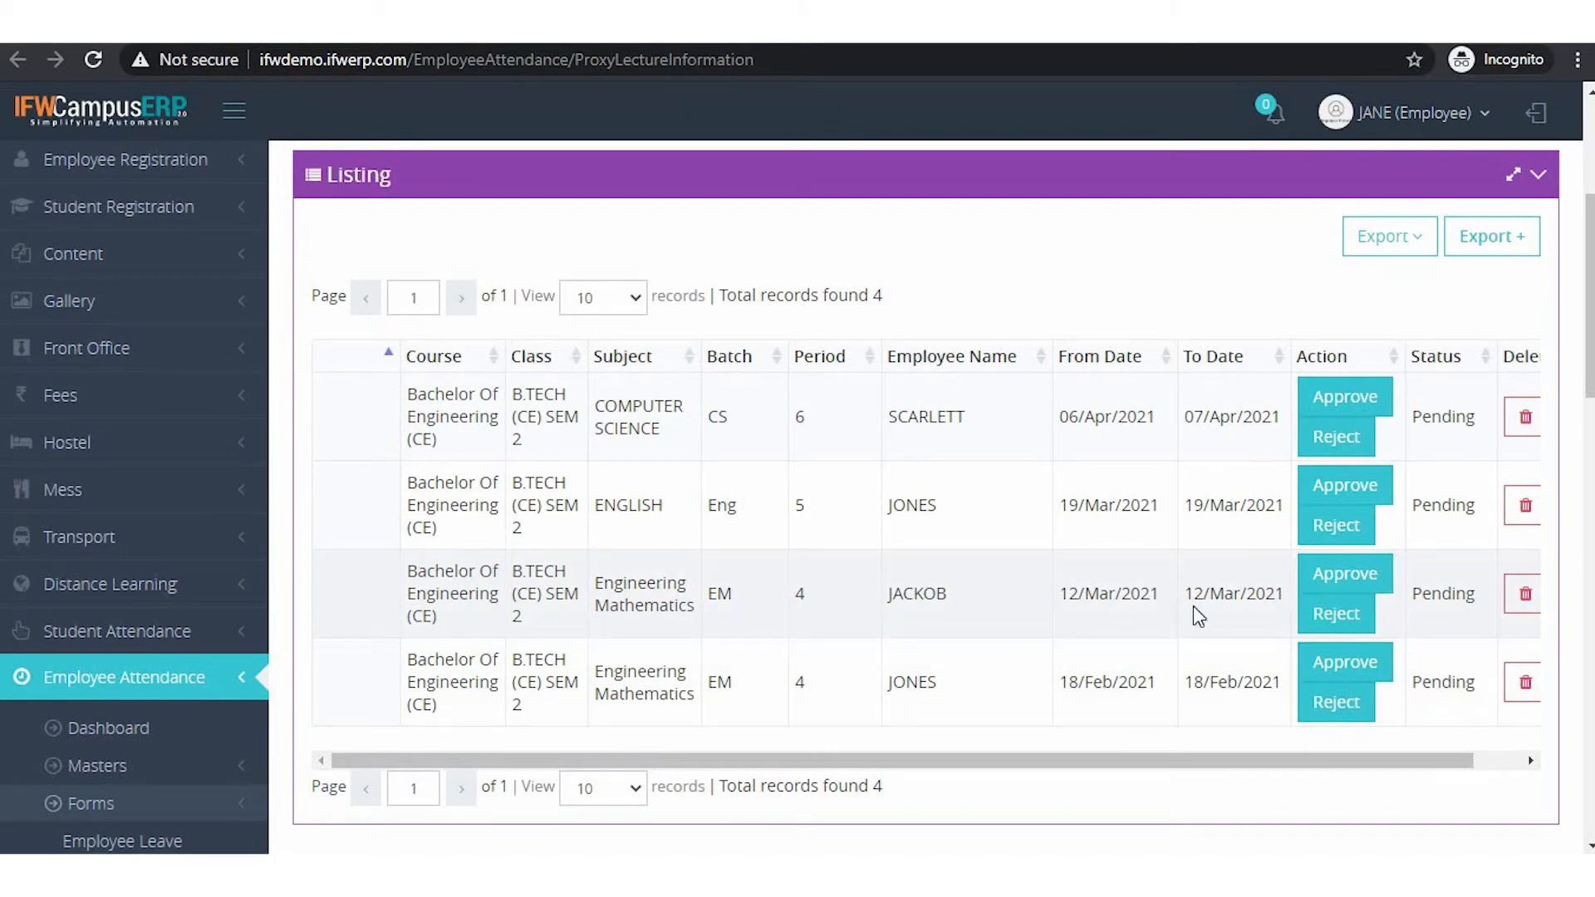
click(1356, 622)
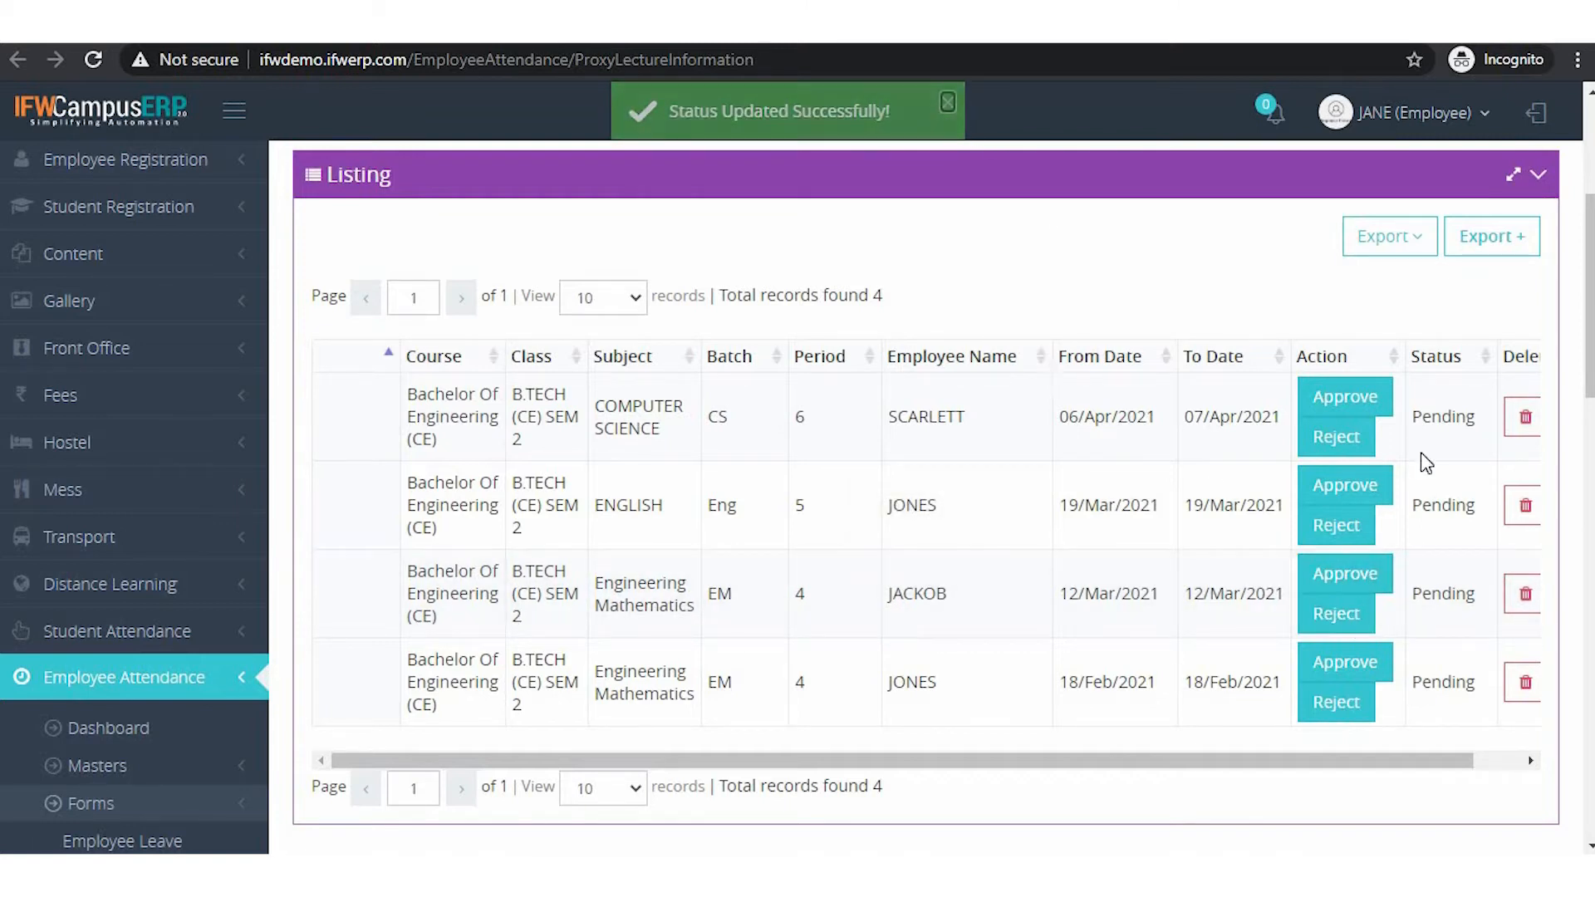
click(1371, 489)
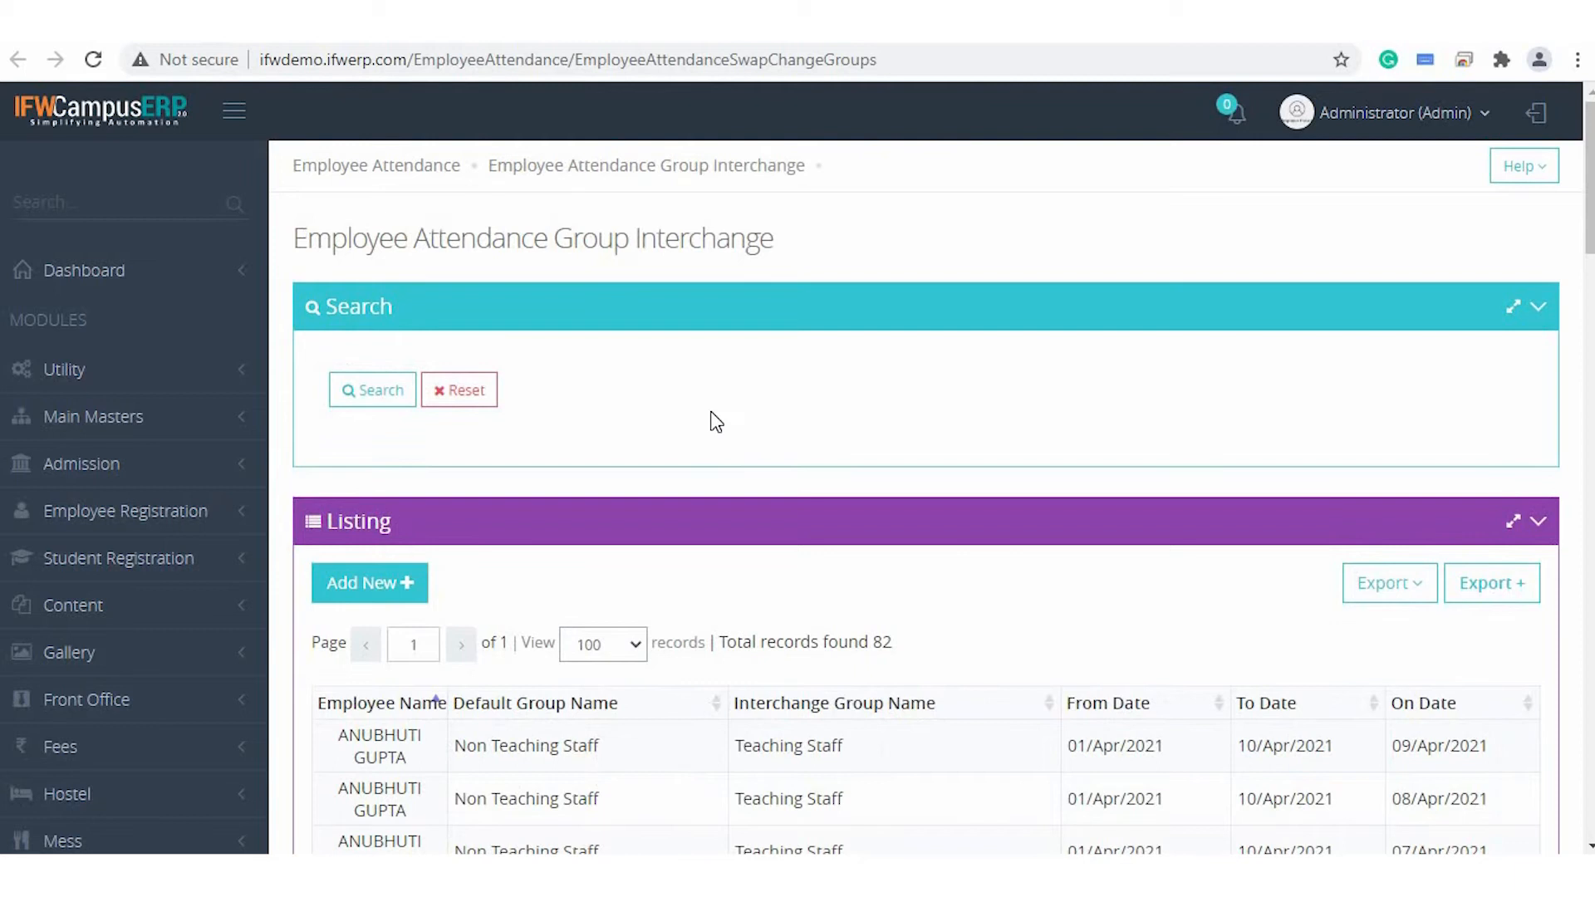
Browse the Group Interchange records and add a new Swap Attendance Group entry.
scroll(555, 463, down, 1)
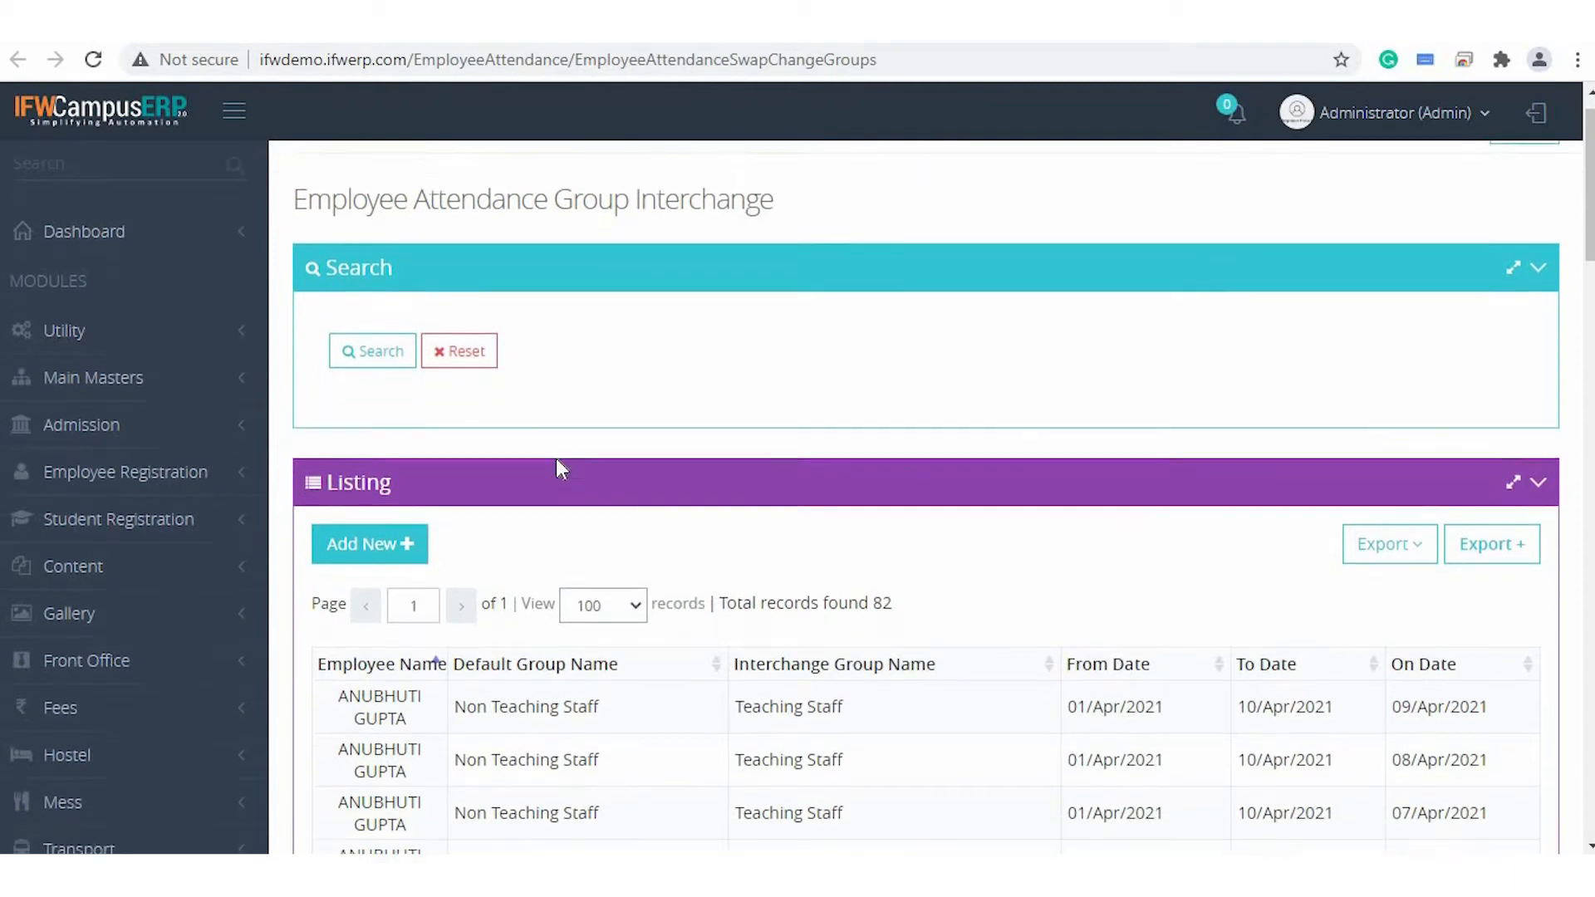
scroll(556, 463, down, 3)
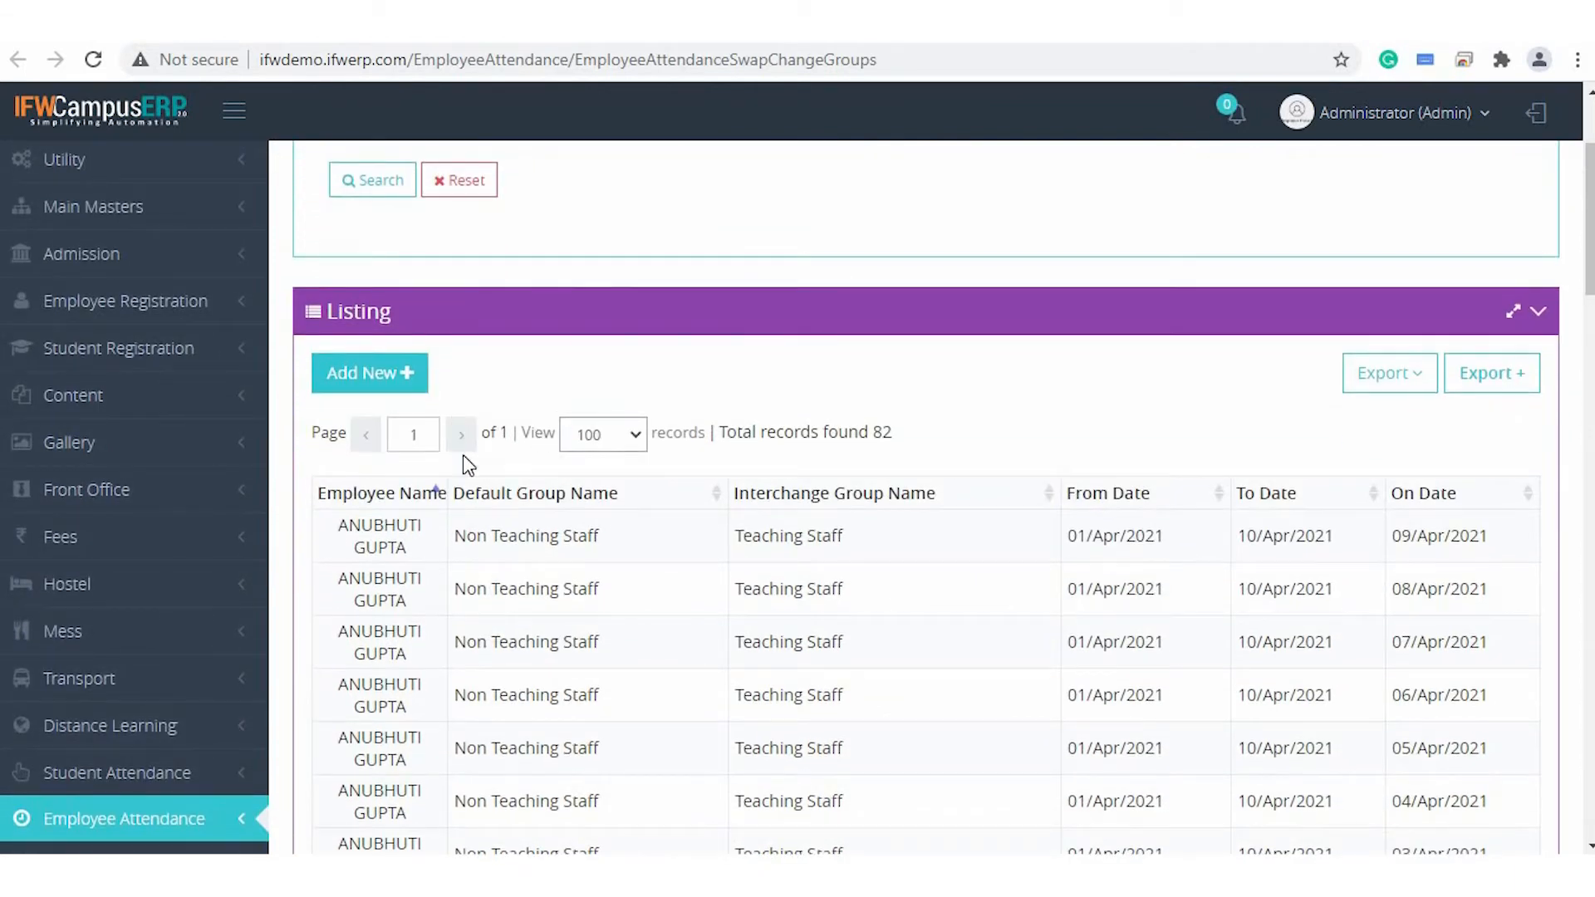
scroll(485, 467, up, 4)
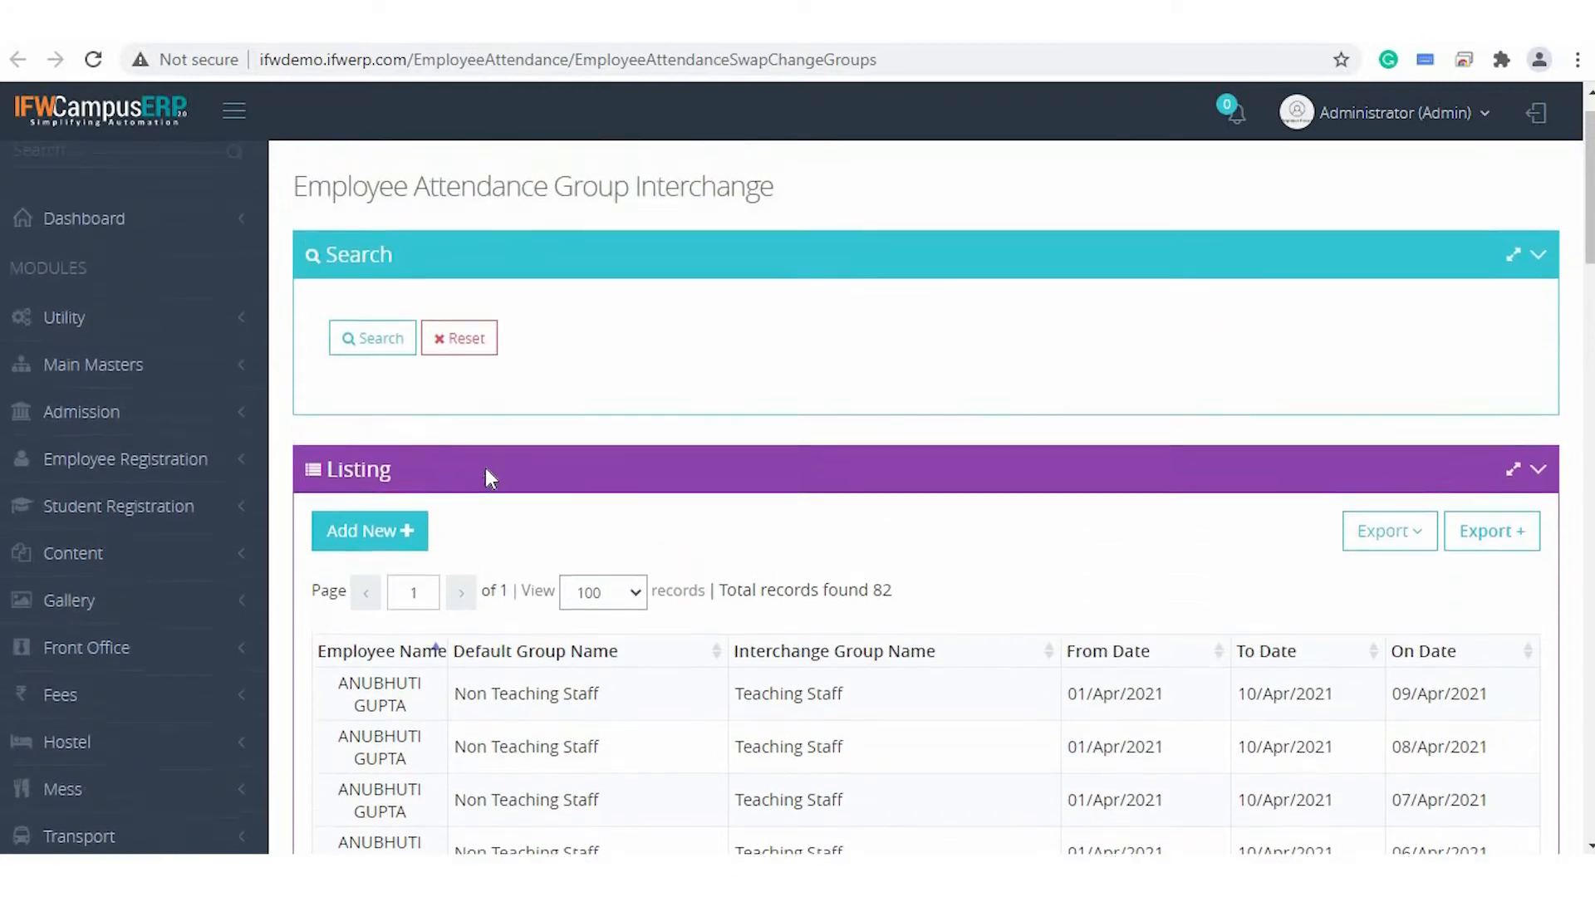
scroll(668, 531, down, 3)
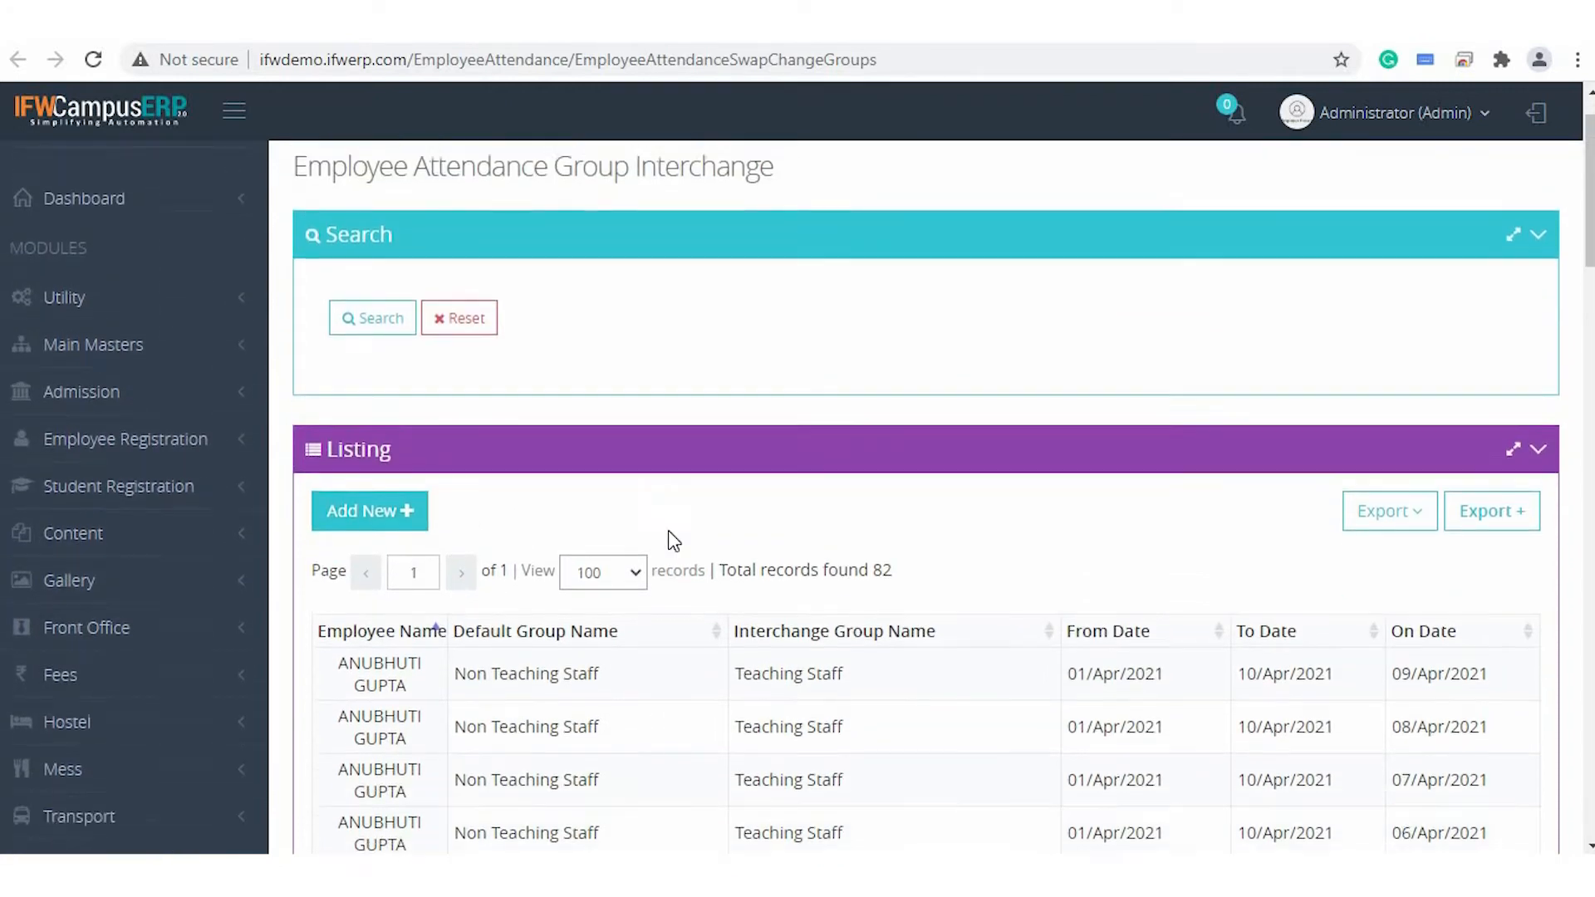
scroll(668, 530, up, 3)
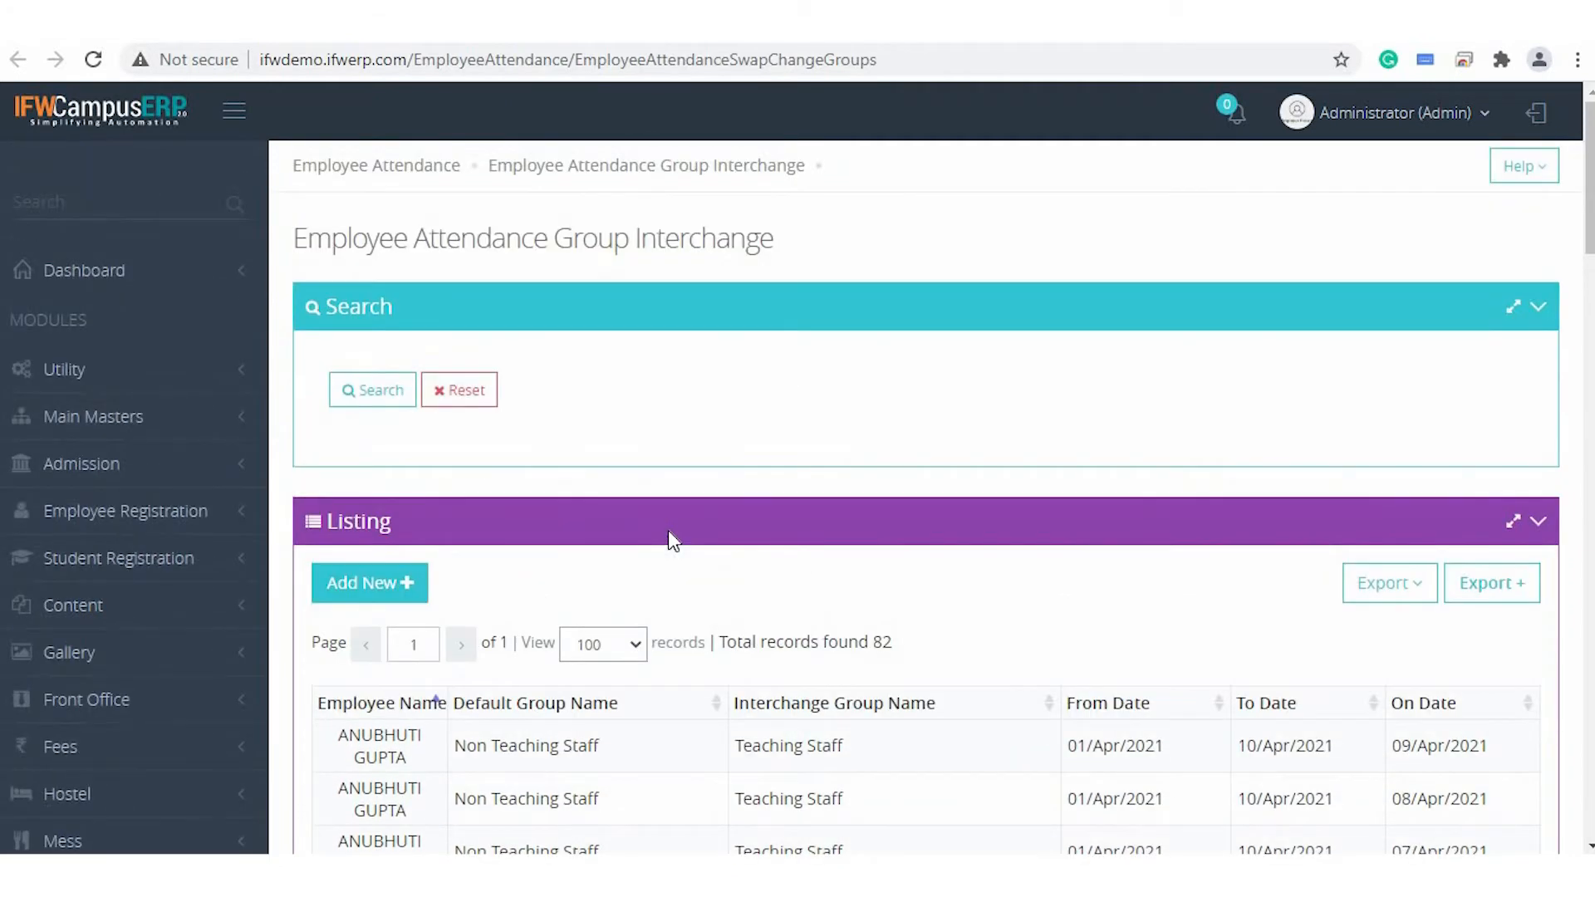
scroll(589, 600, down, 4)
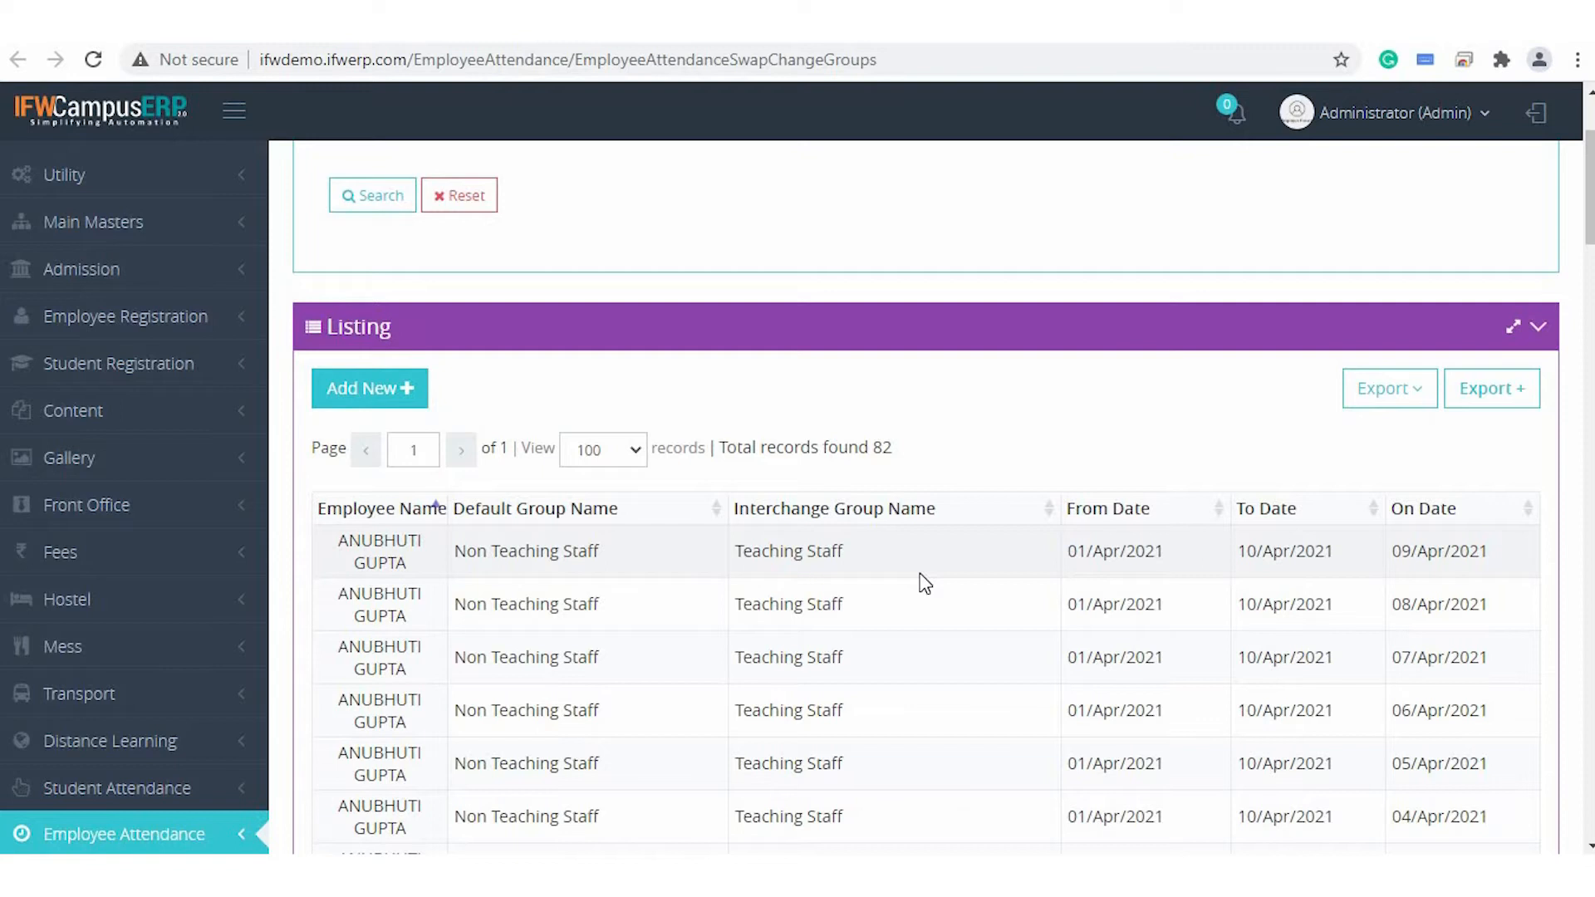
click(359, 390)
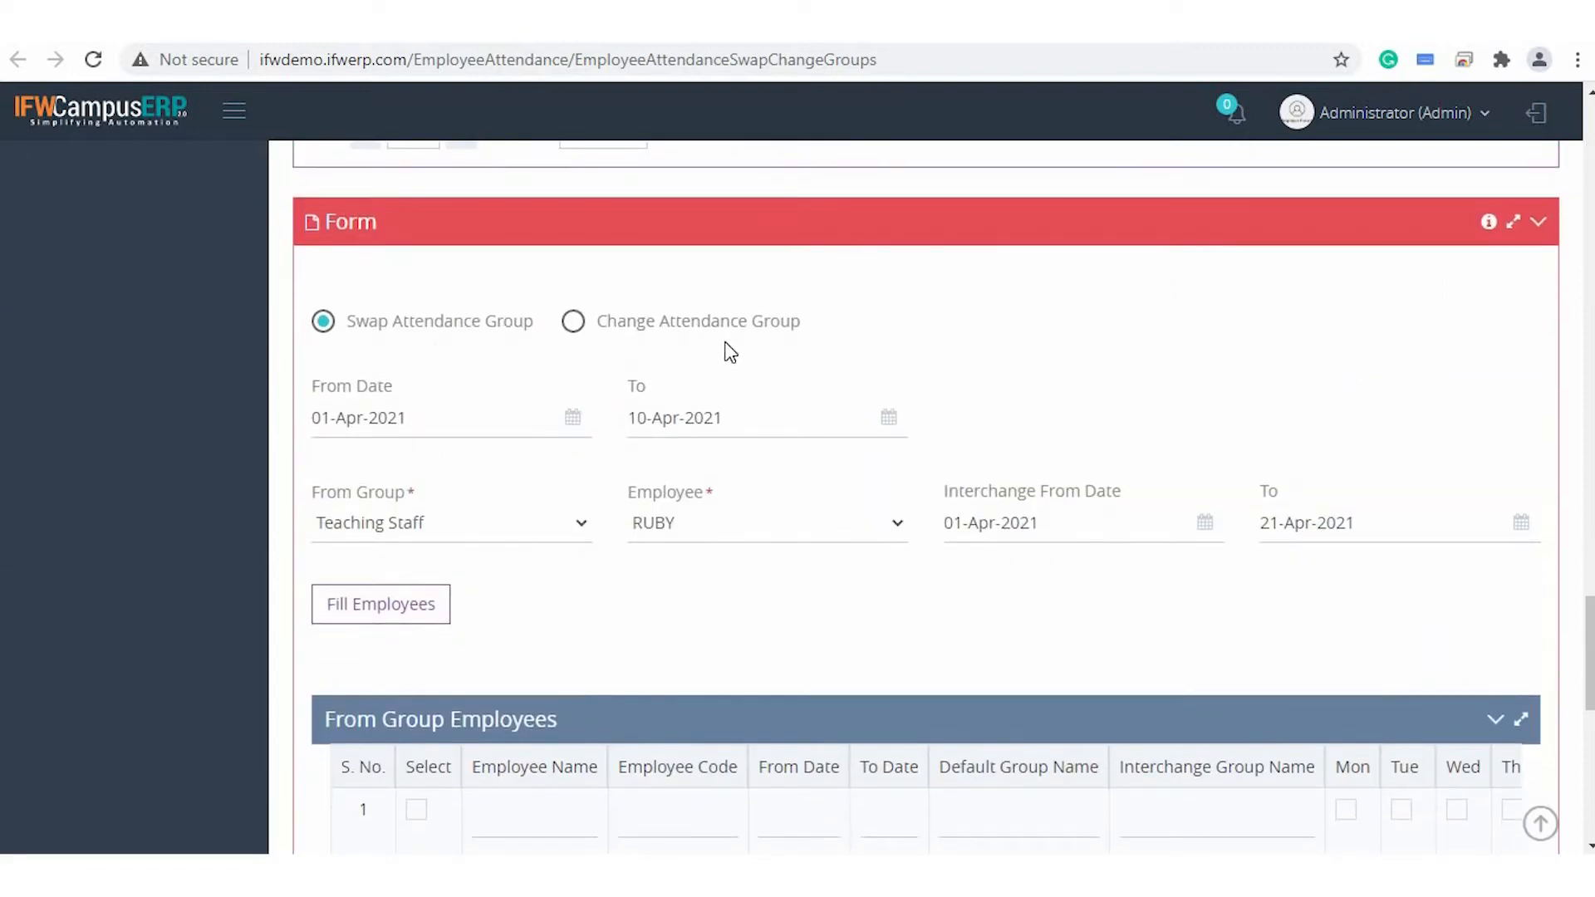
Keep Teaching Staff as source group and set the interchange end date to 10-Apr-2021.
scroll(879, 392, down, 1)
scroll(879, 392, down, 1)
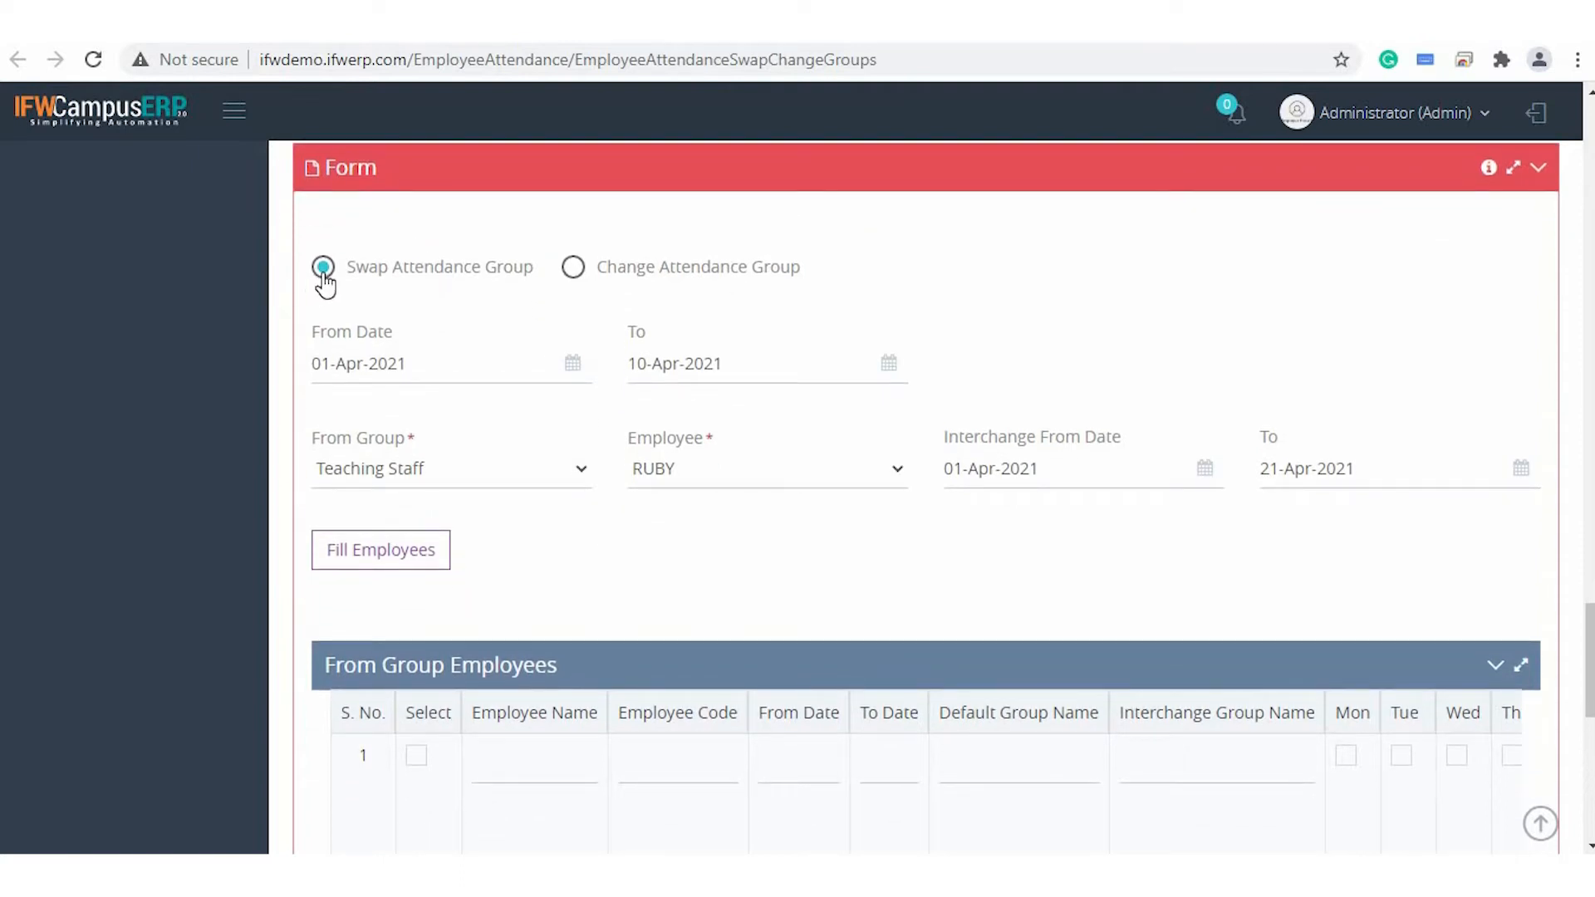
scroll(468, 249, down, 1)
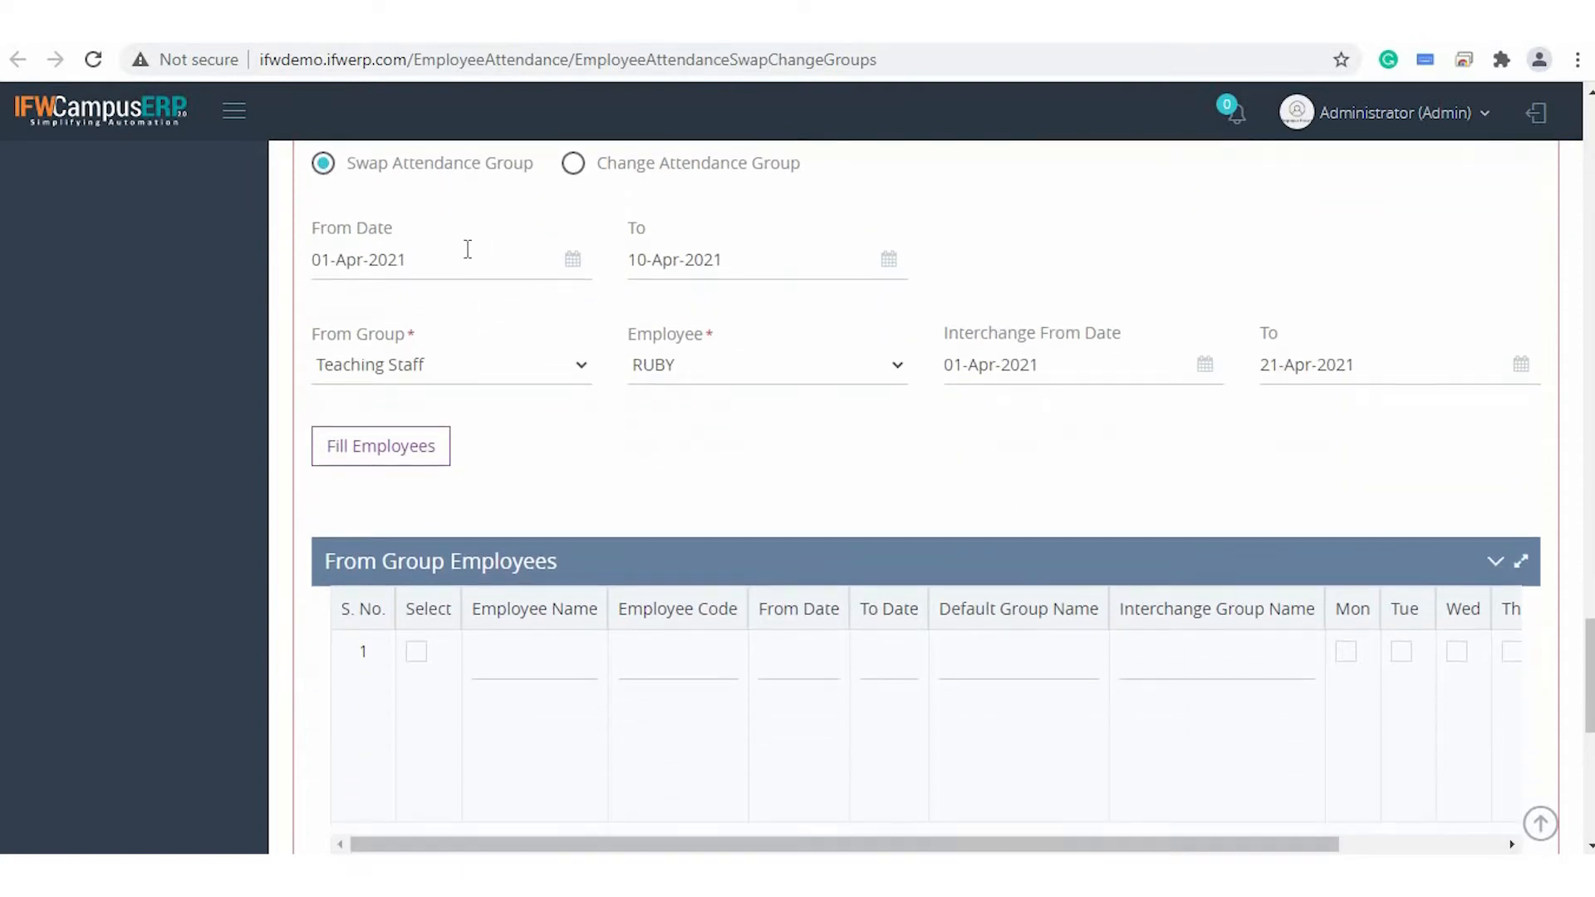
click(453, 265)
click(799, 259)
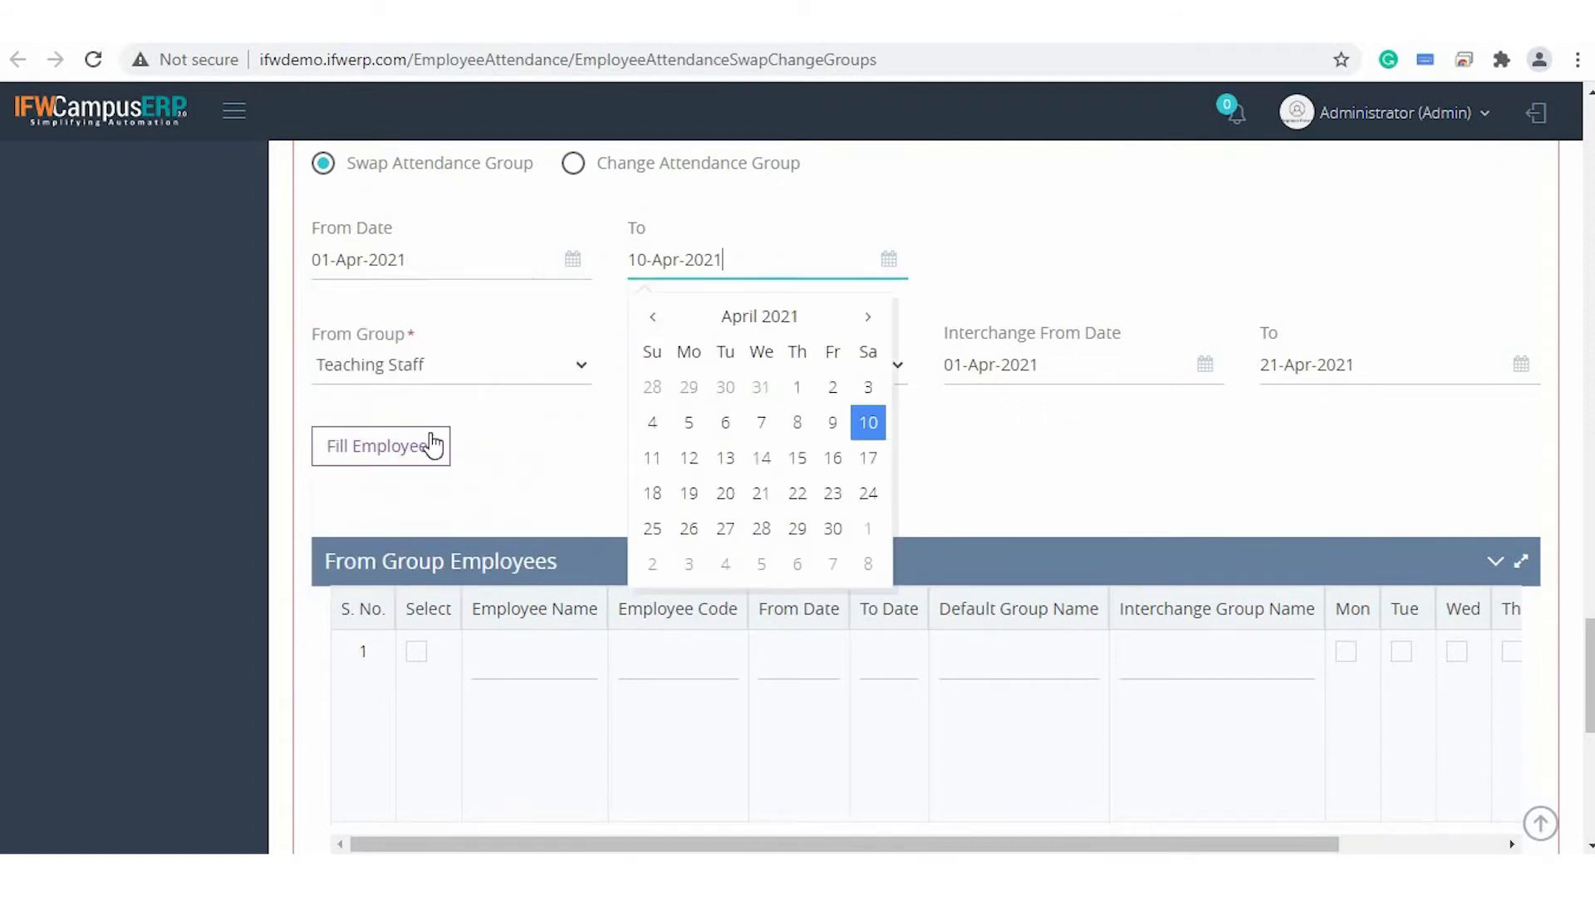
click(491, 375)
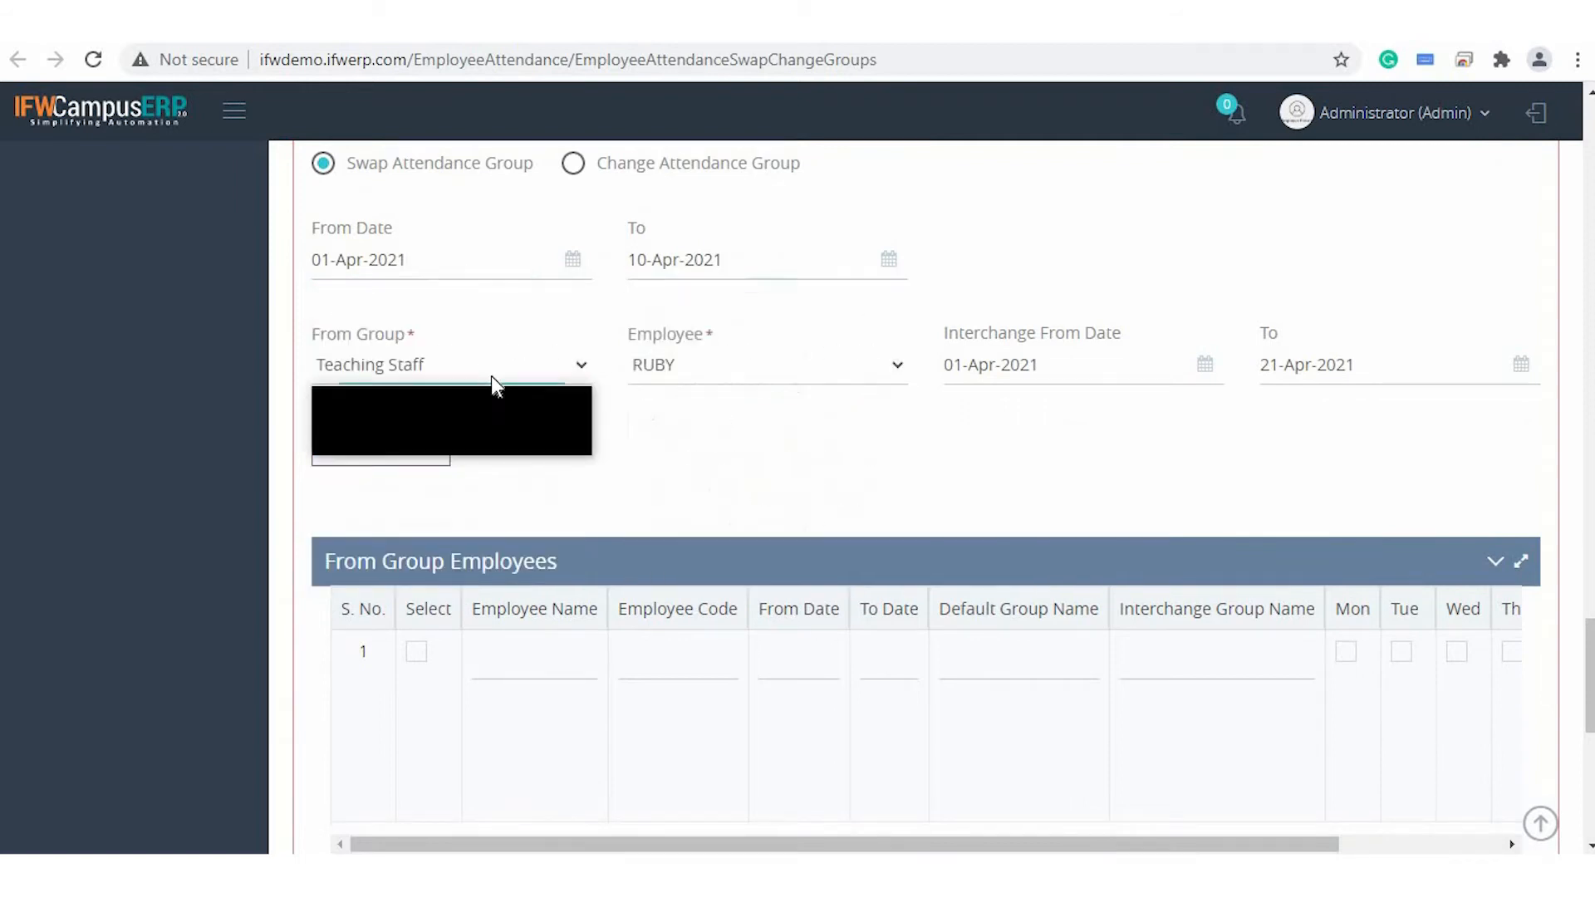
click(693, 368)
click(693, 368)
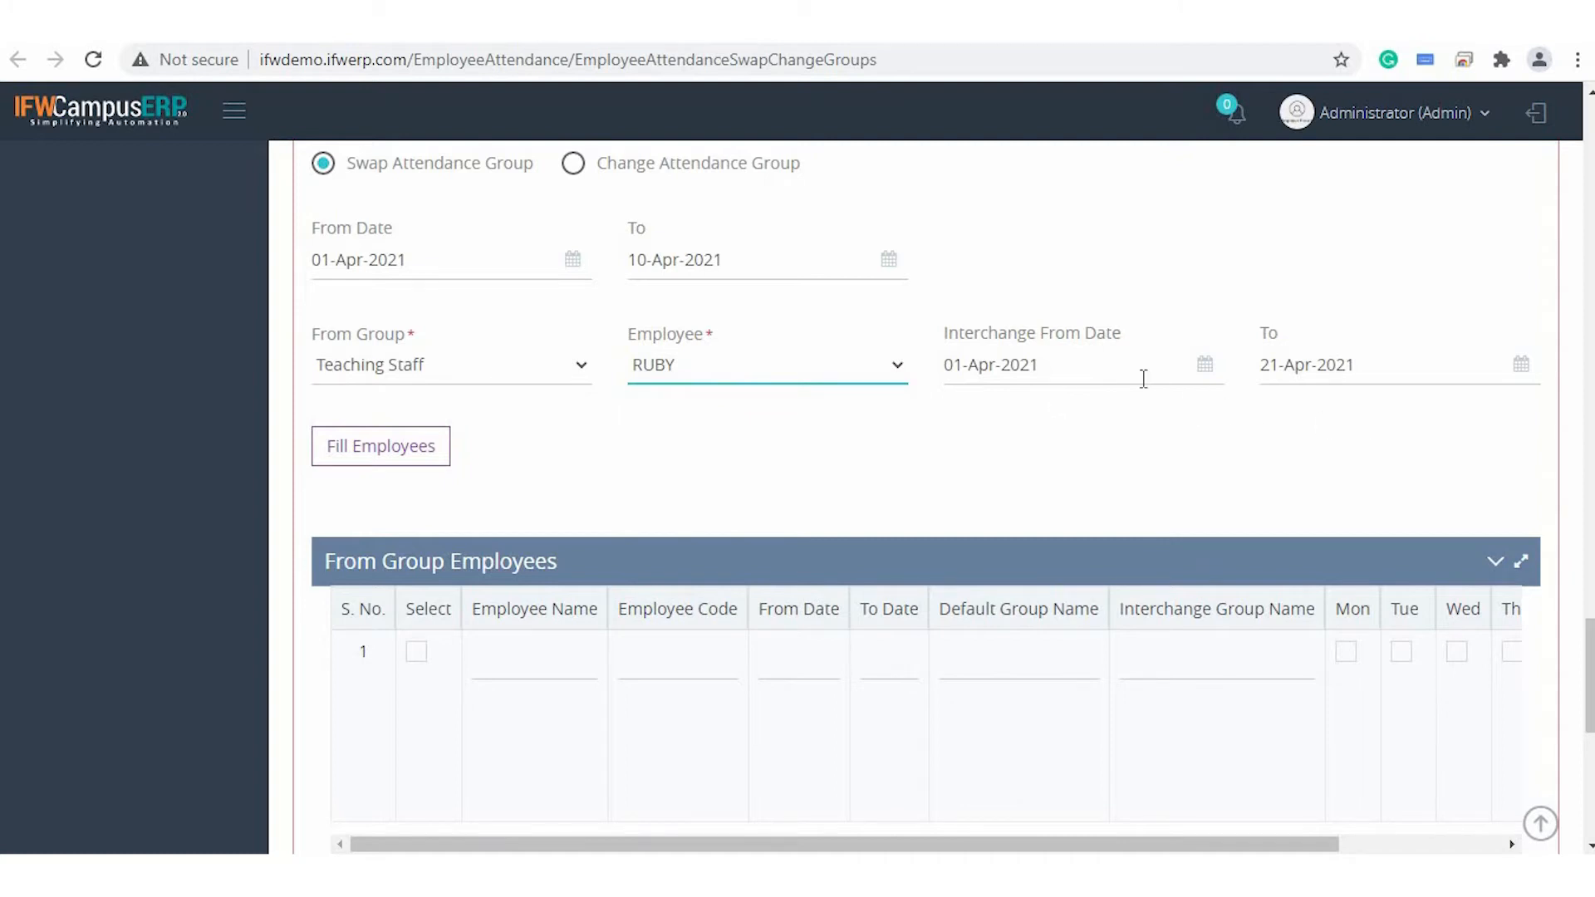
click(1368, 370)
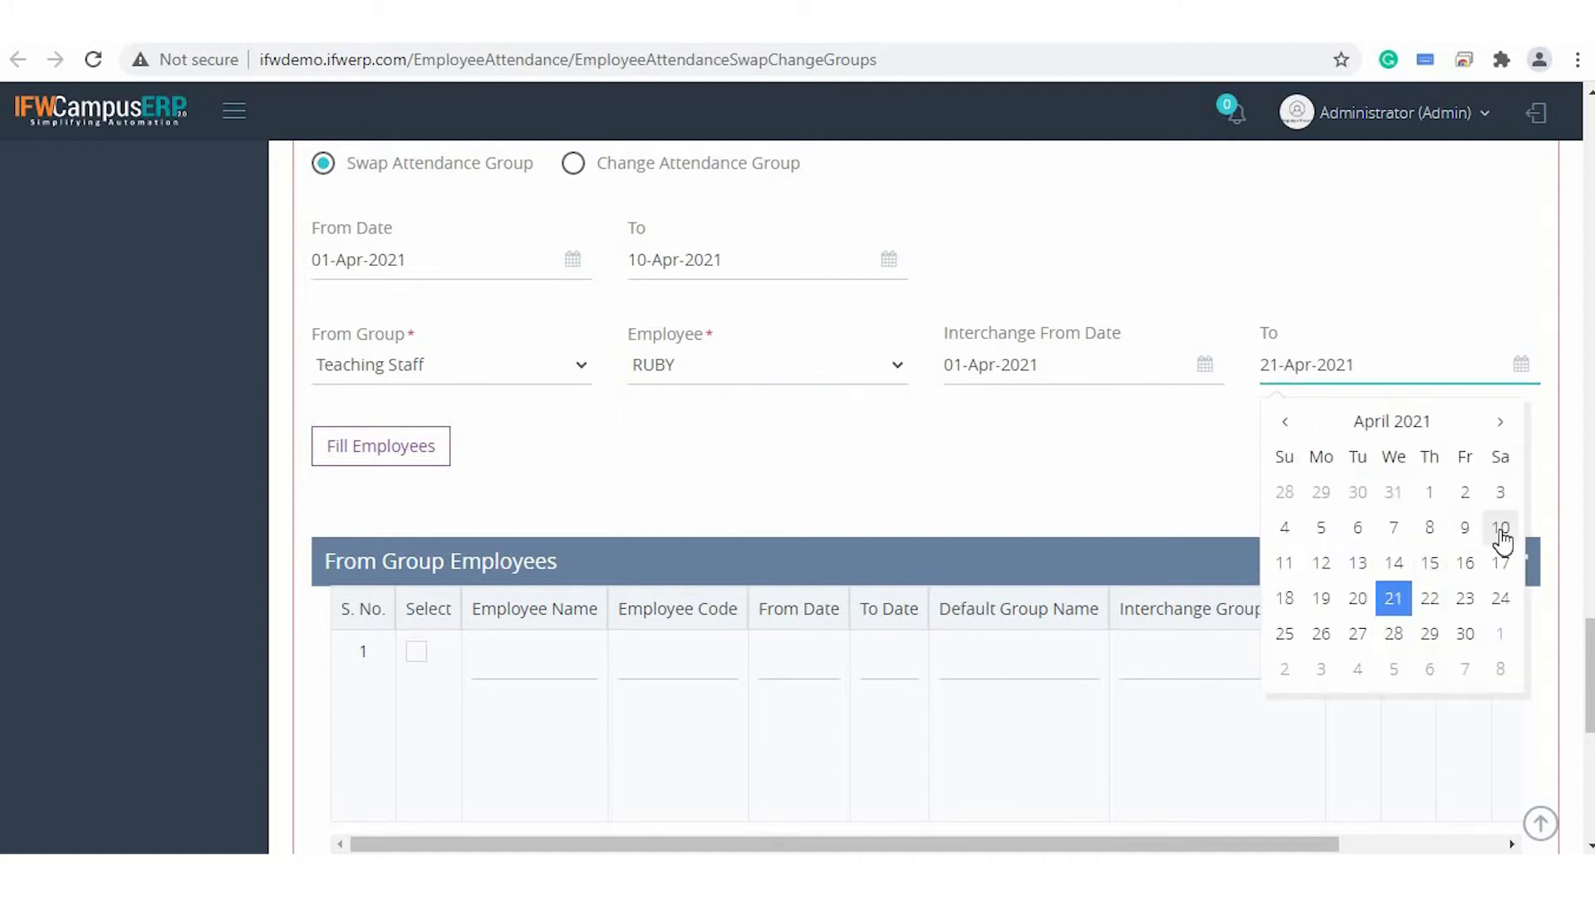
click(1501, 529)
Fill and tick the Teaching Staff employee to be swapped out.
scroll(1128, 470, down, 2)
click(368, 331)
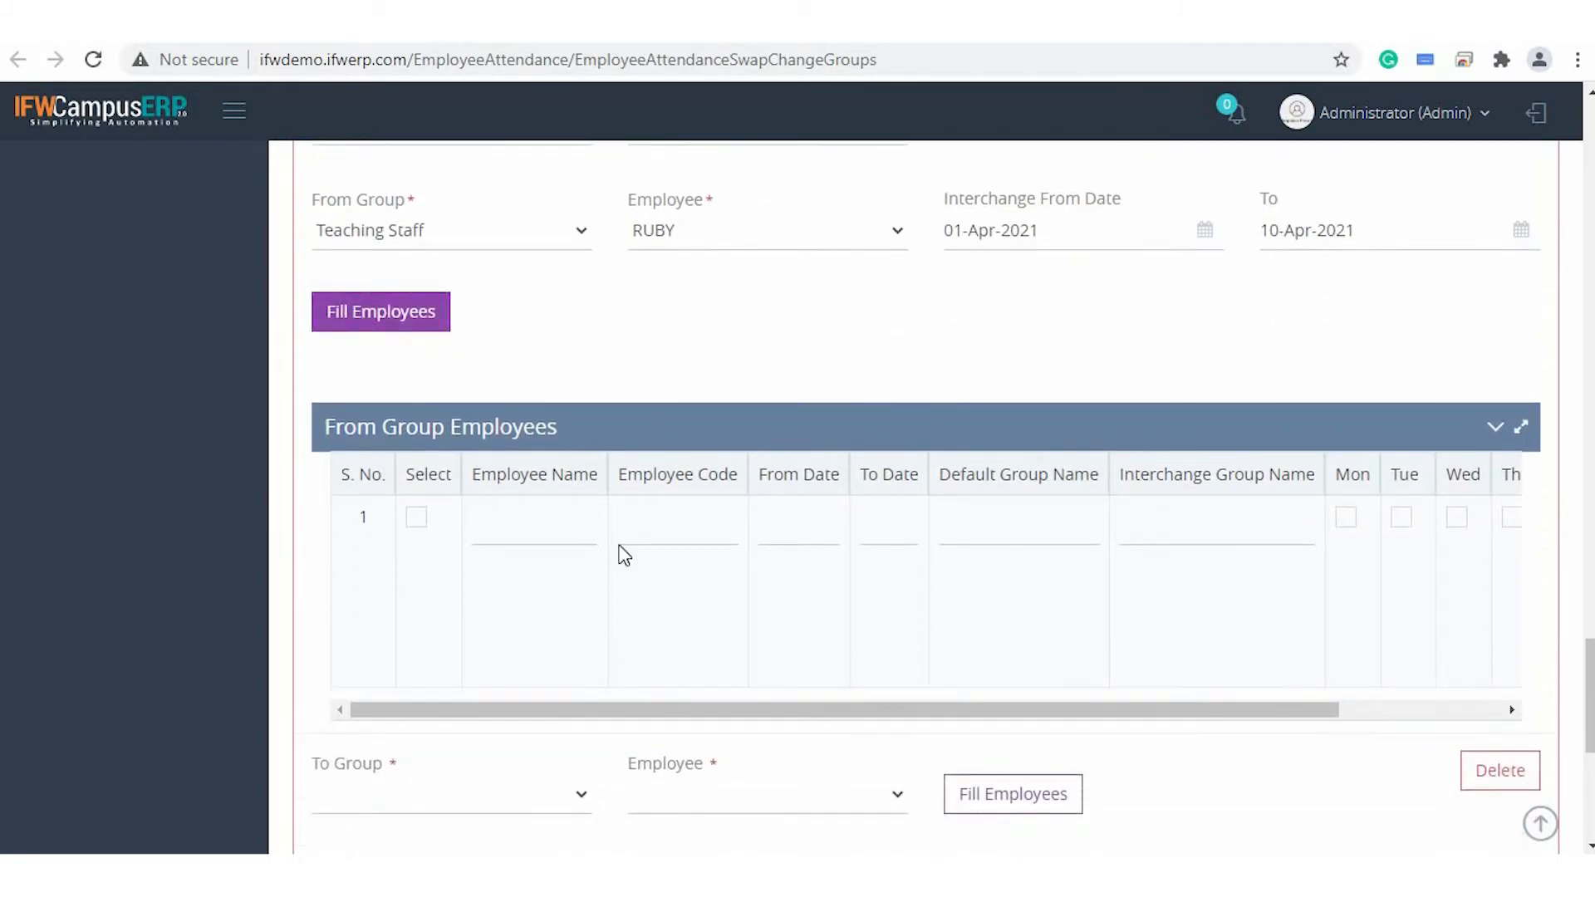
click(416, 521)
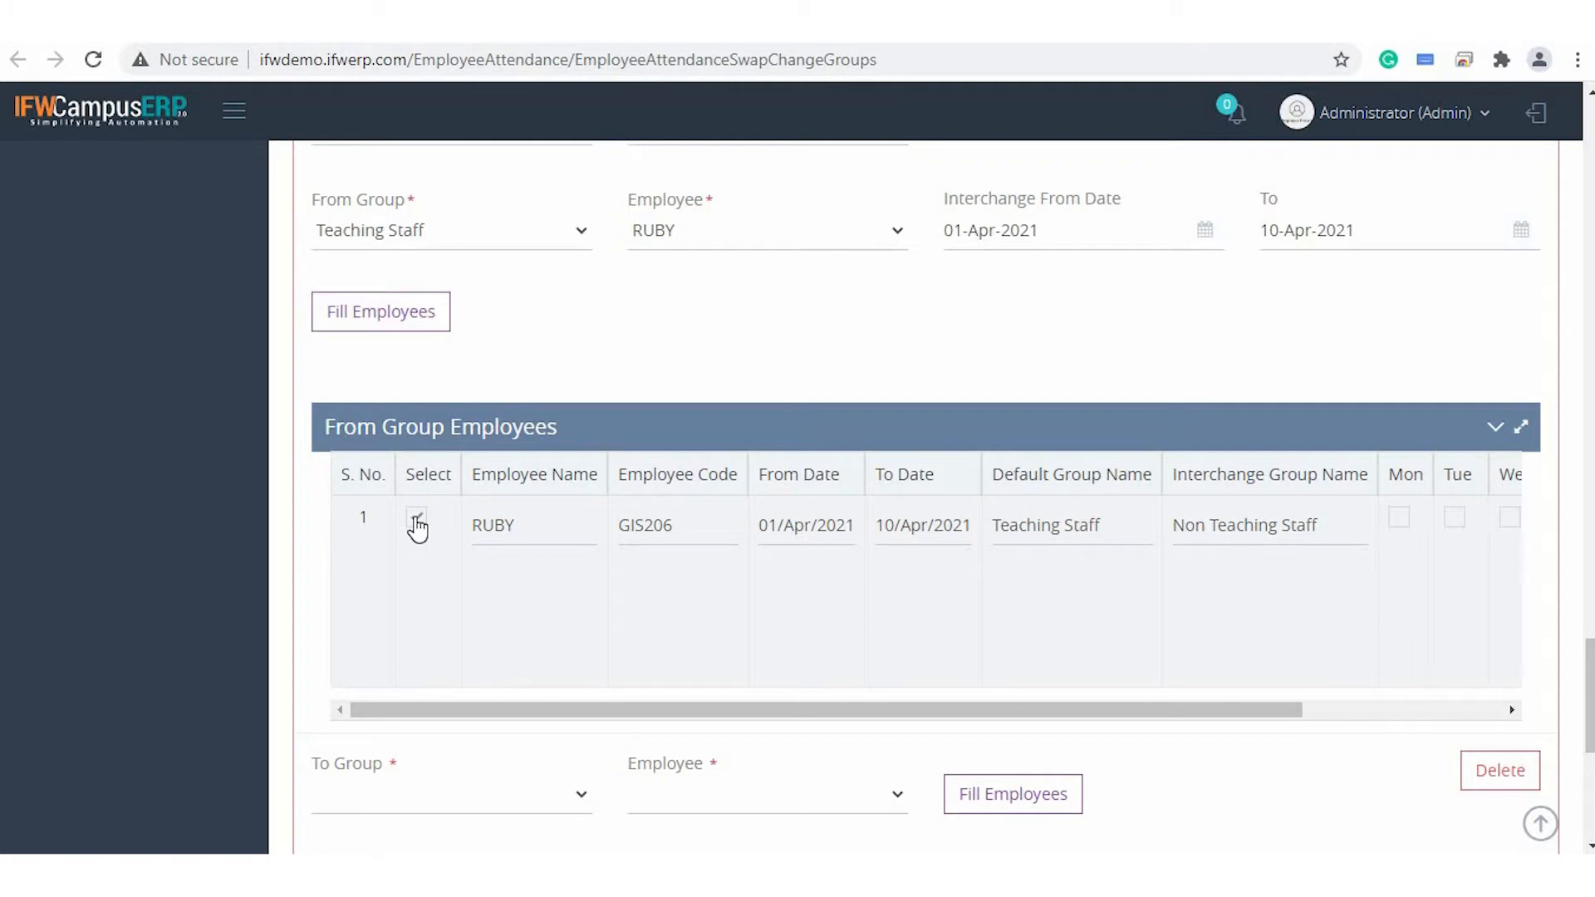
scroll(532, 565, down, 4)
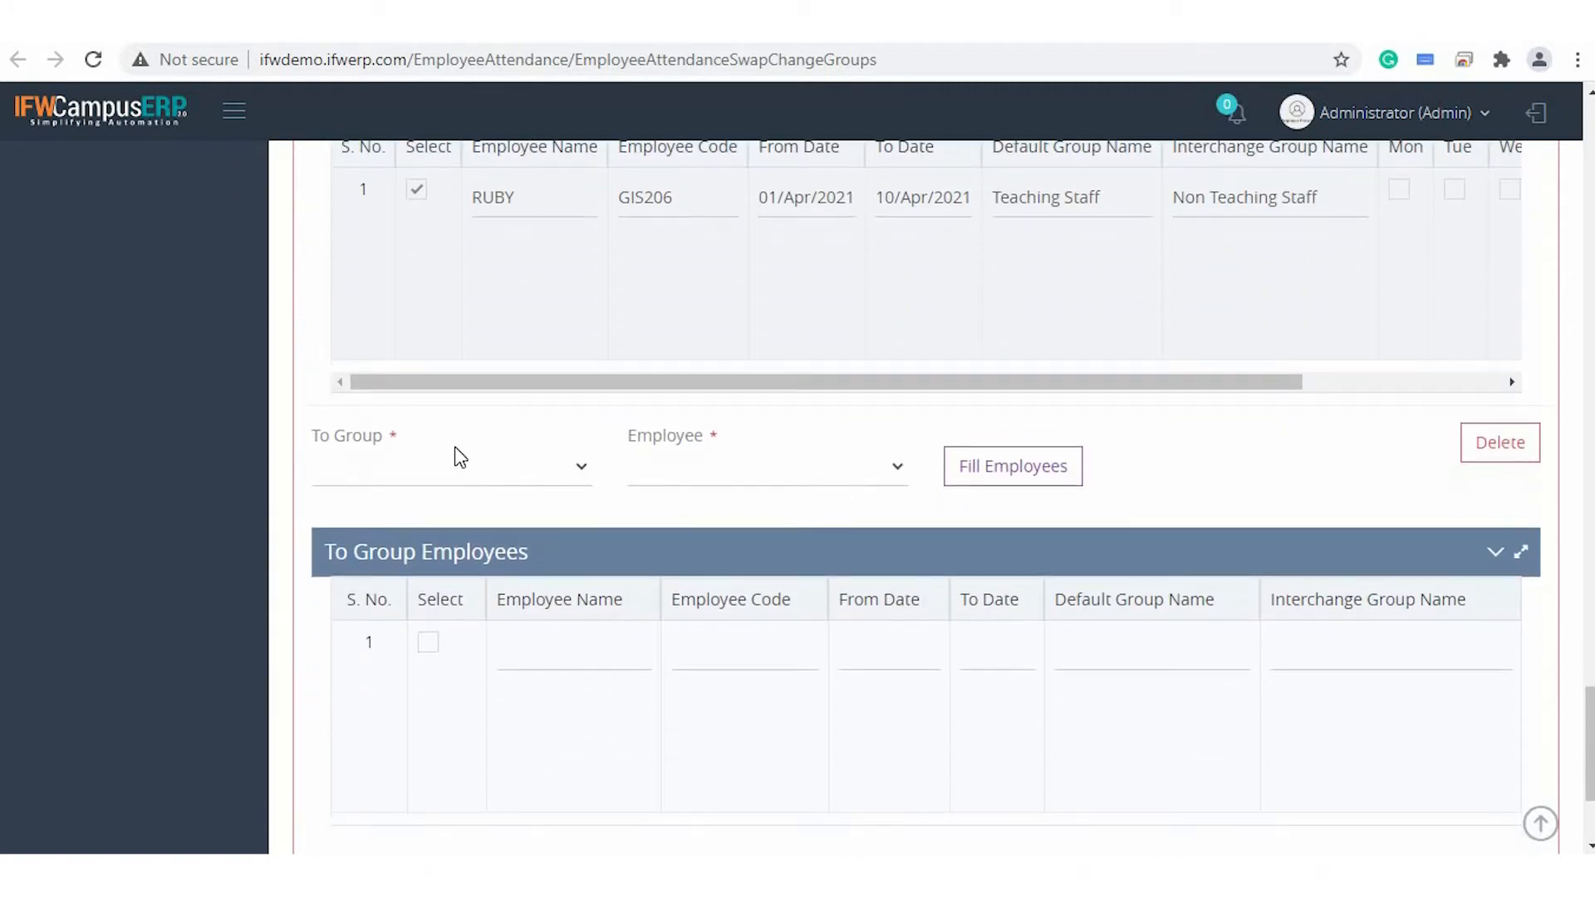
Choose Teaching Staff as target group and tick employee code 1003 to swap with.
click(455, 476)
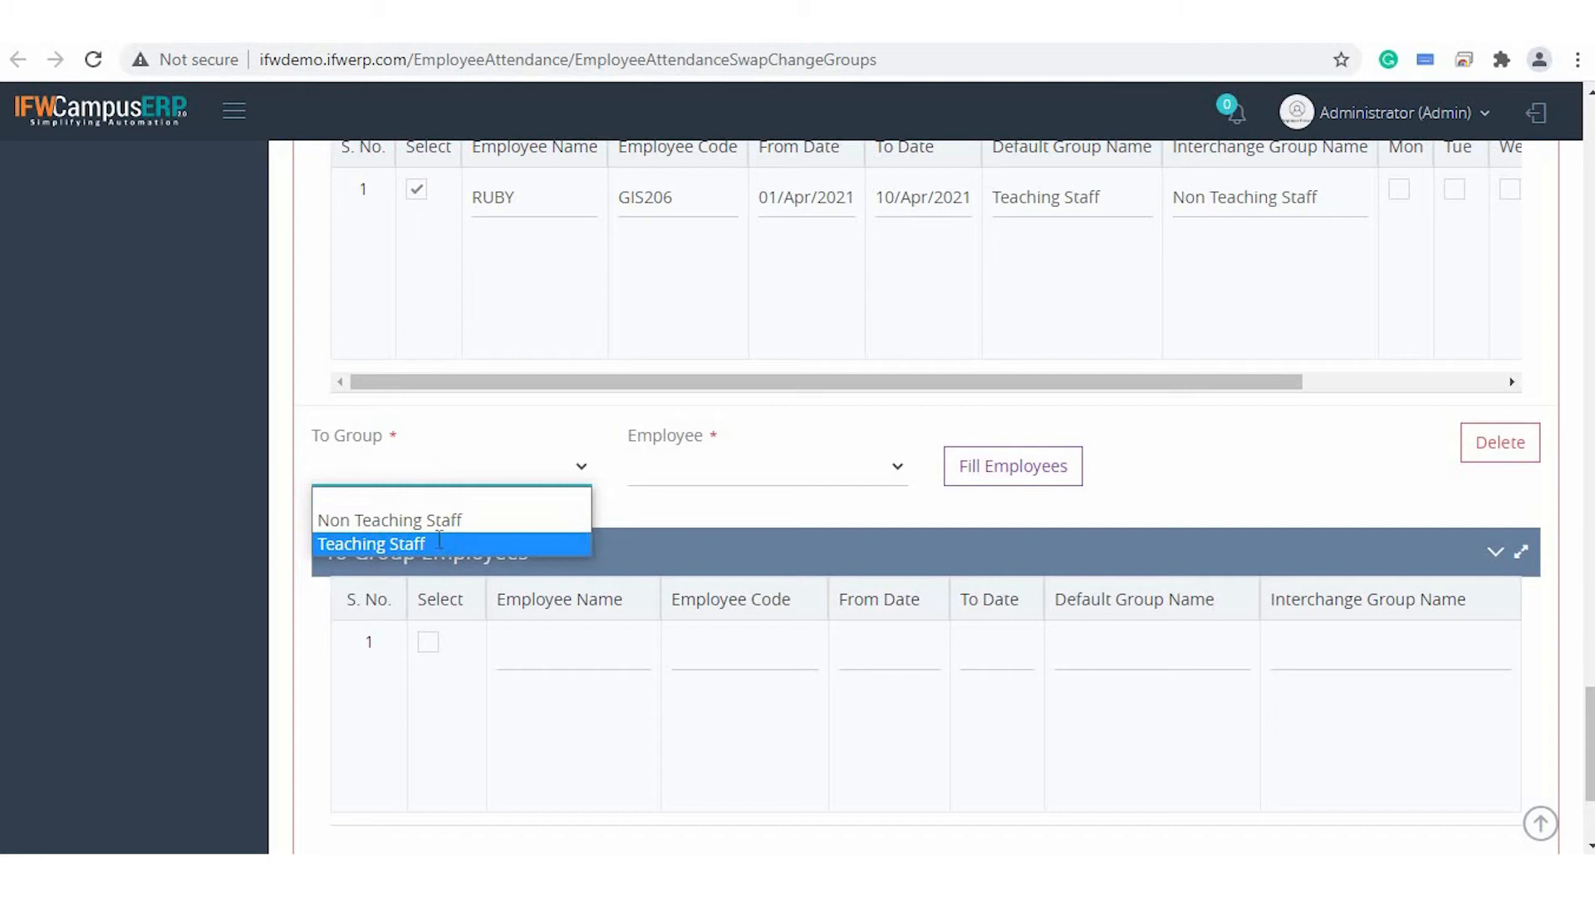
click(437, 545)
click(742, 480)
click(737, 615)
click(968, 467)
scroll(833, 388, down, 2)
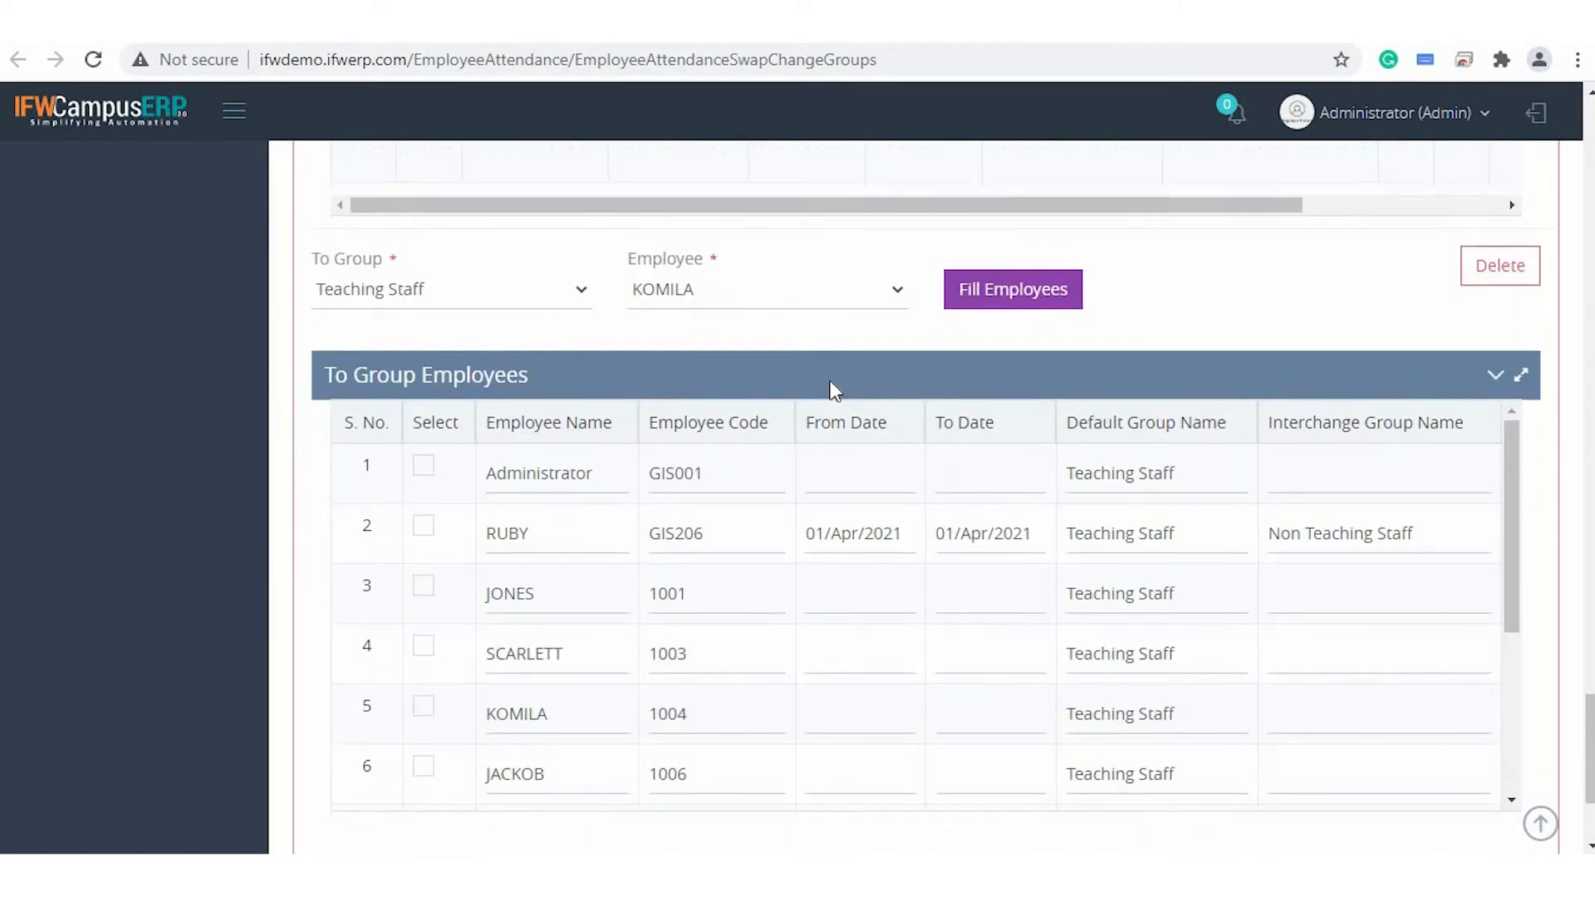
click(423, 645)
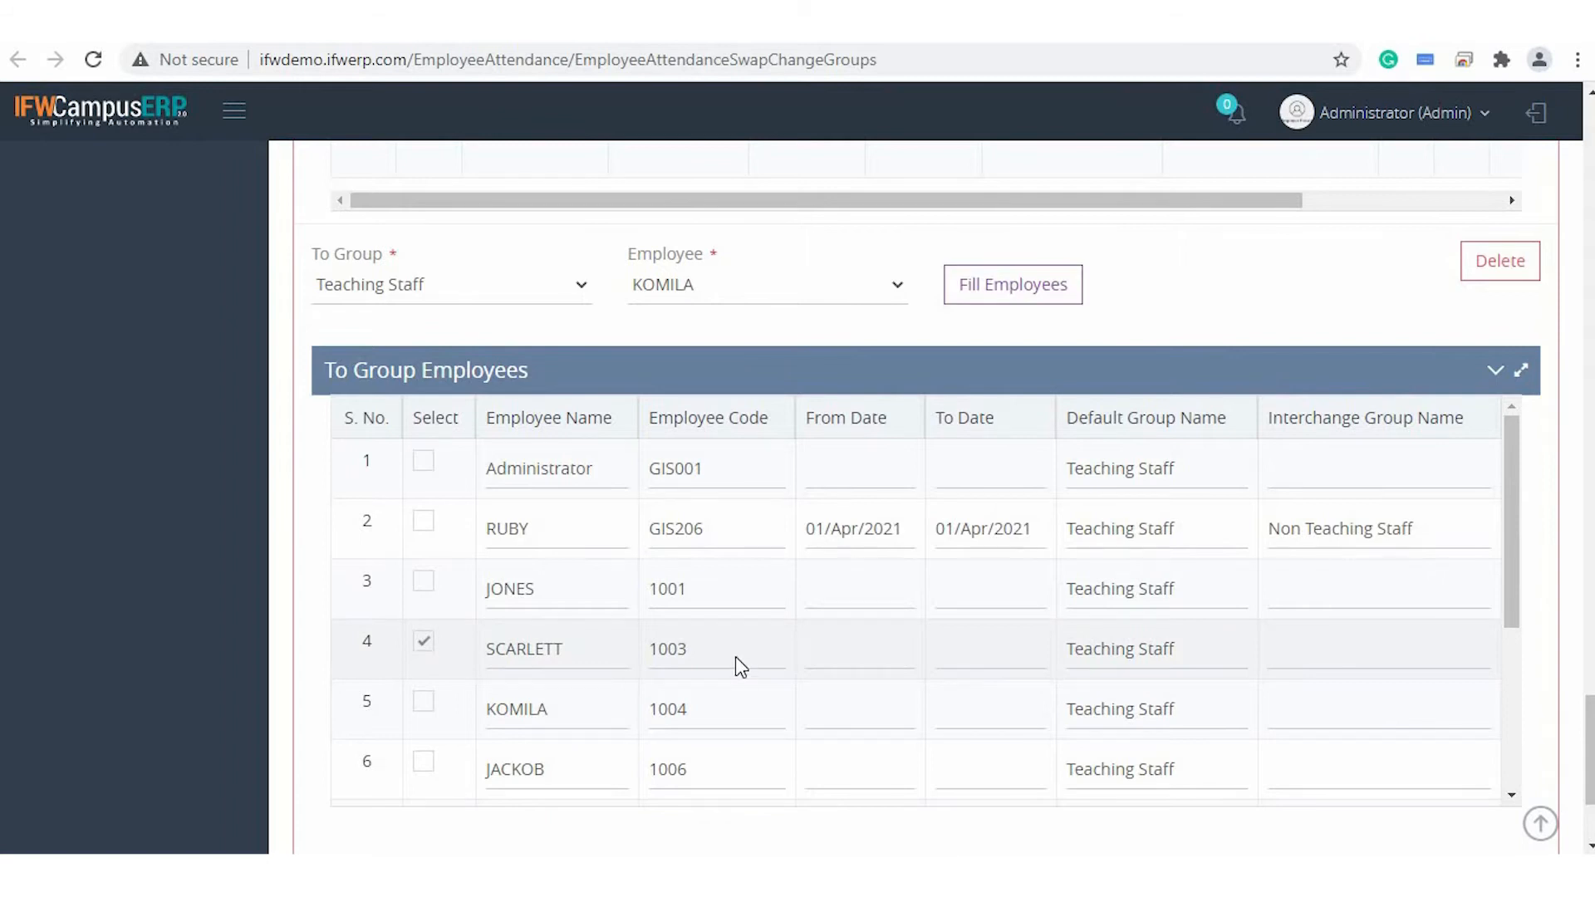
Submit the group swap, which is rejected as already recorded.
scroll(736, 657, down, 1)
scroll(735, 657, down, 3)
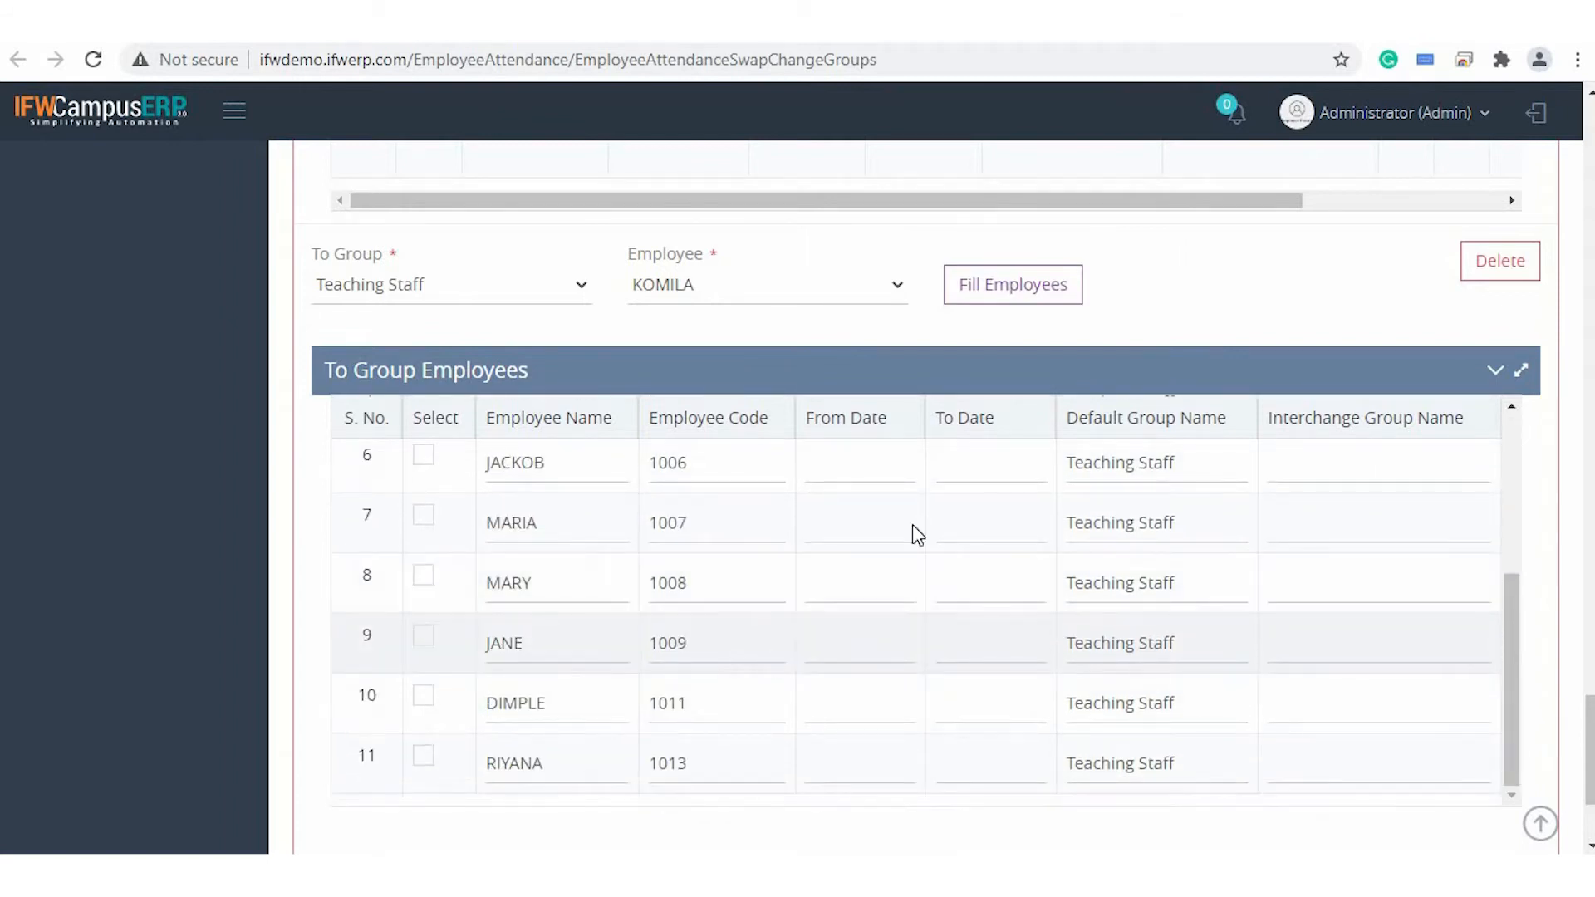
scroll(673, 251, down, 1)
scroll(673, 251, down, 2)
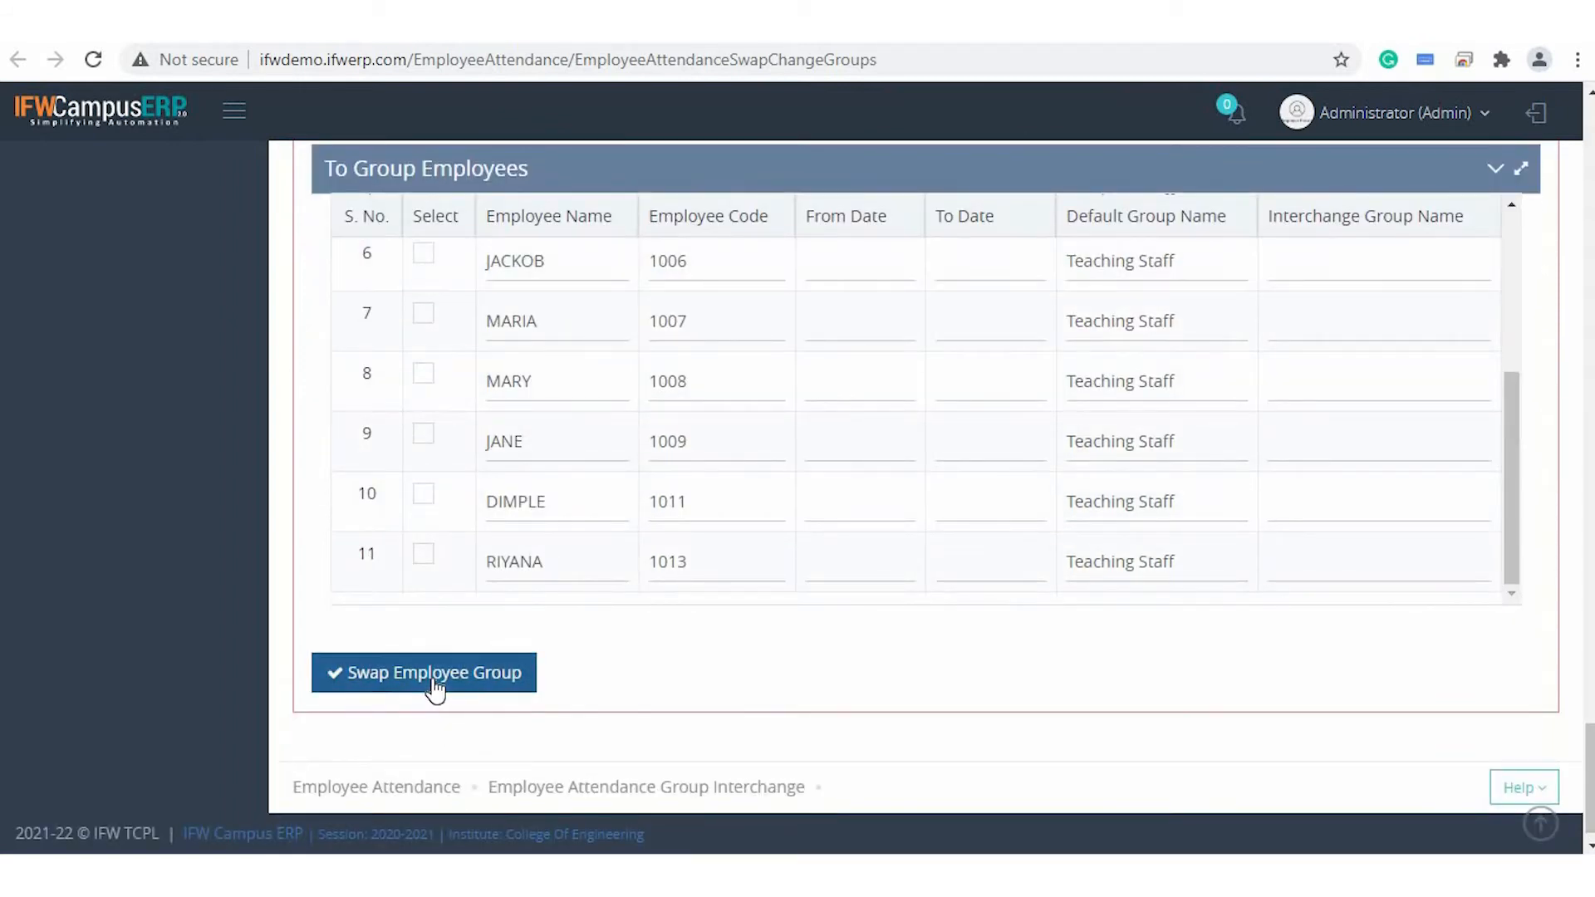
click(435, 675)
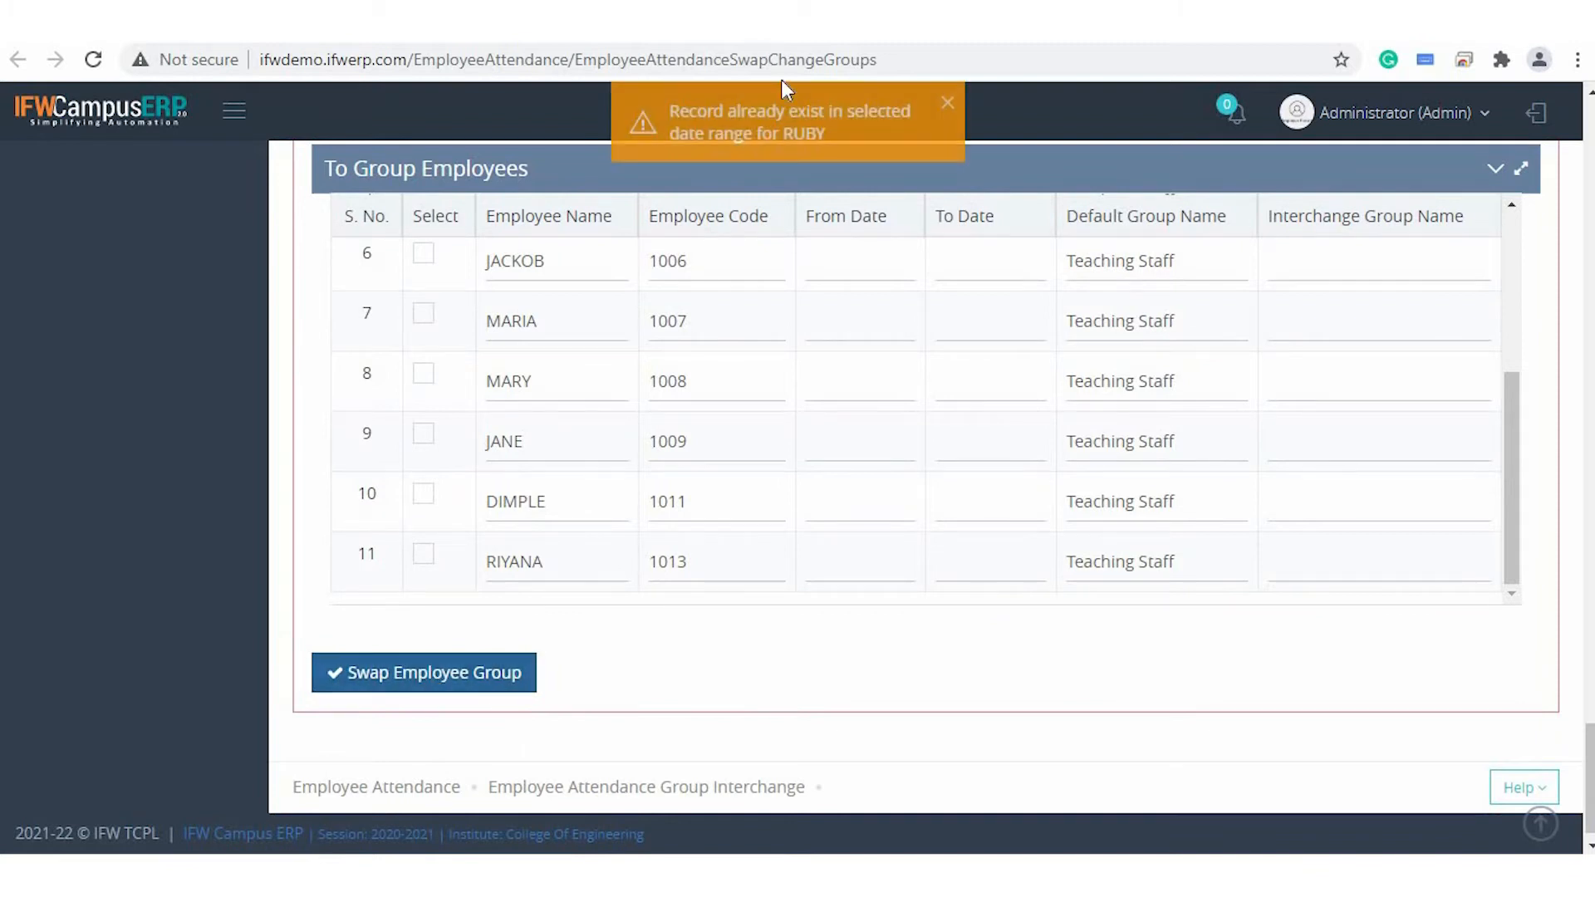
scroll(1503, 324, up, 5)
Re-tick the employee row and set the To Group to Non Teaching Staff.
scroll(459, 525, up, 5)
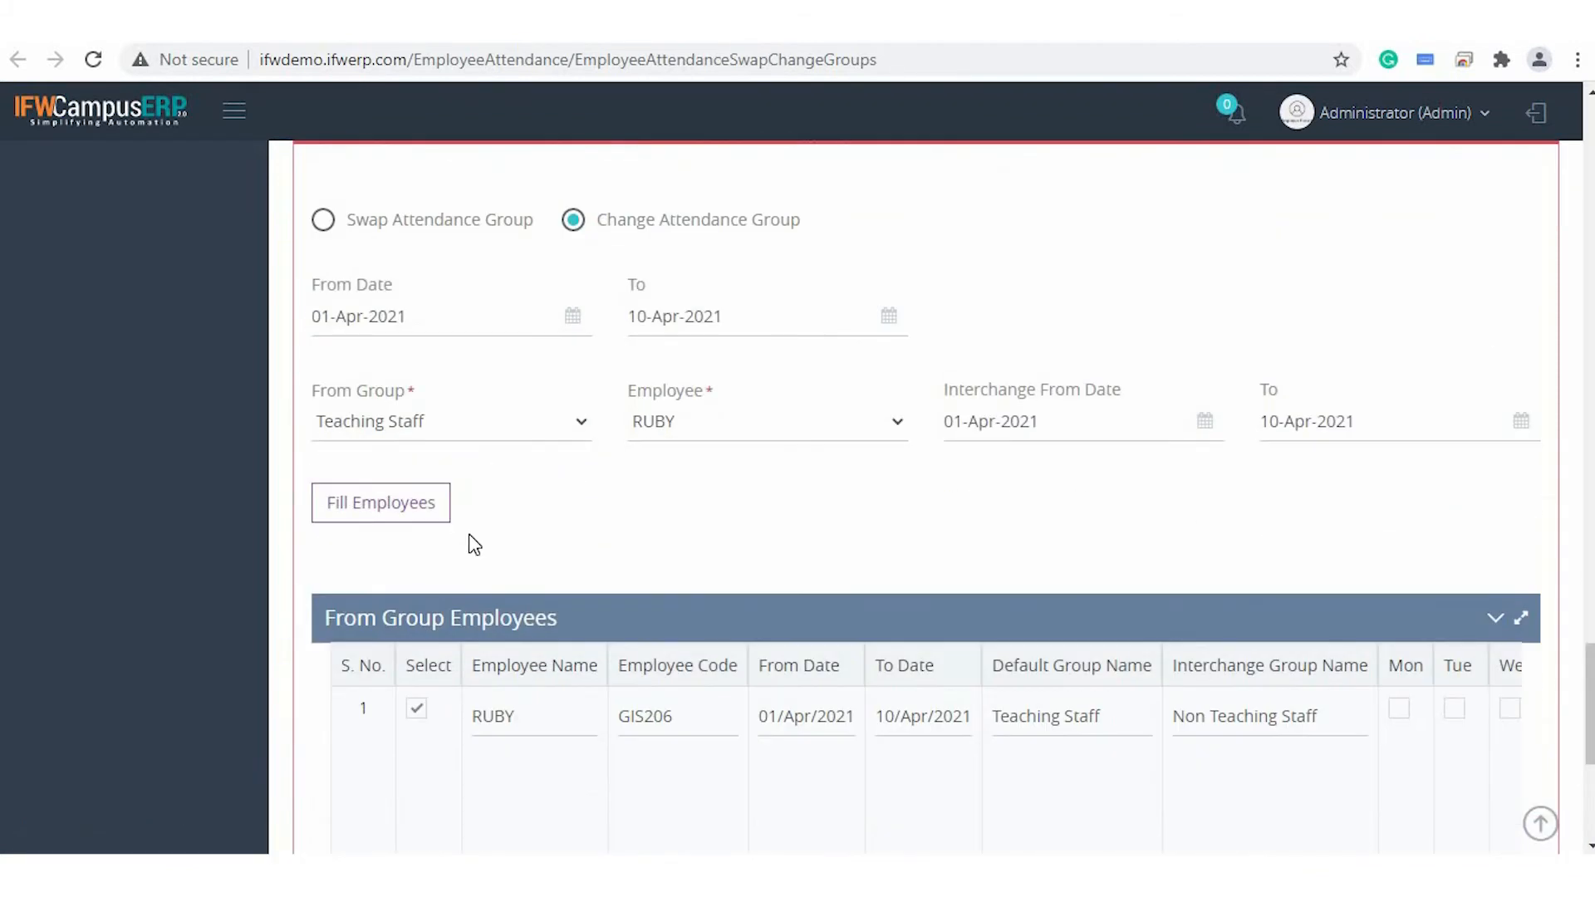
scroll(467, 536, down, 3)
scroll(468, 534, up, 2)
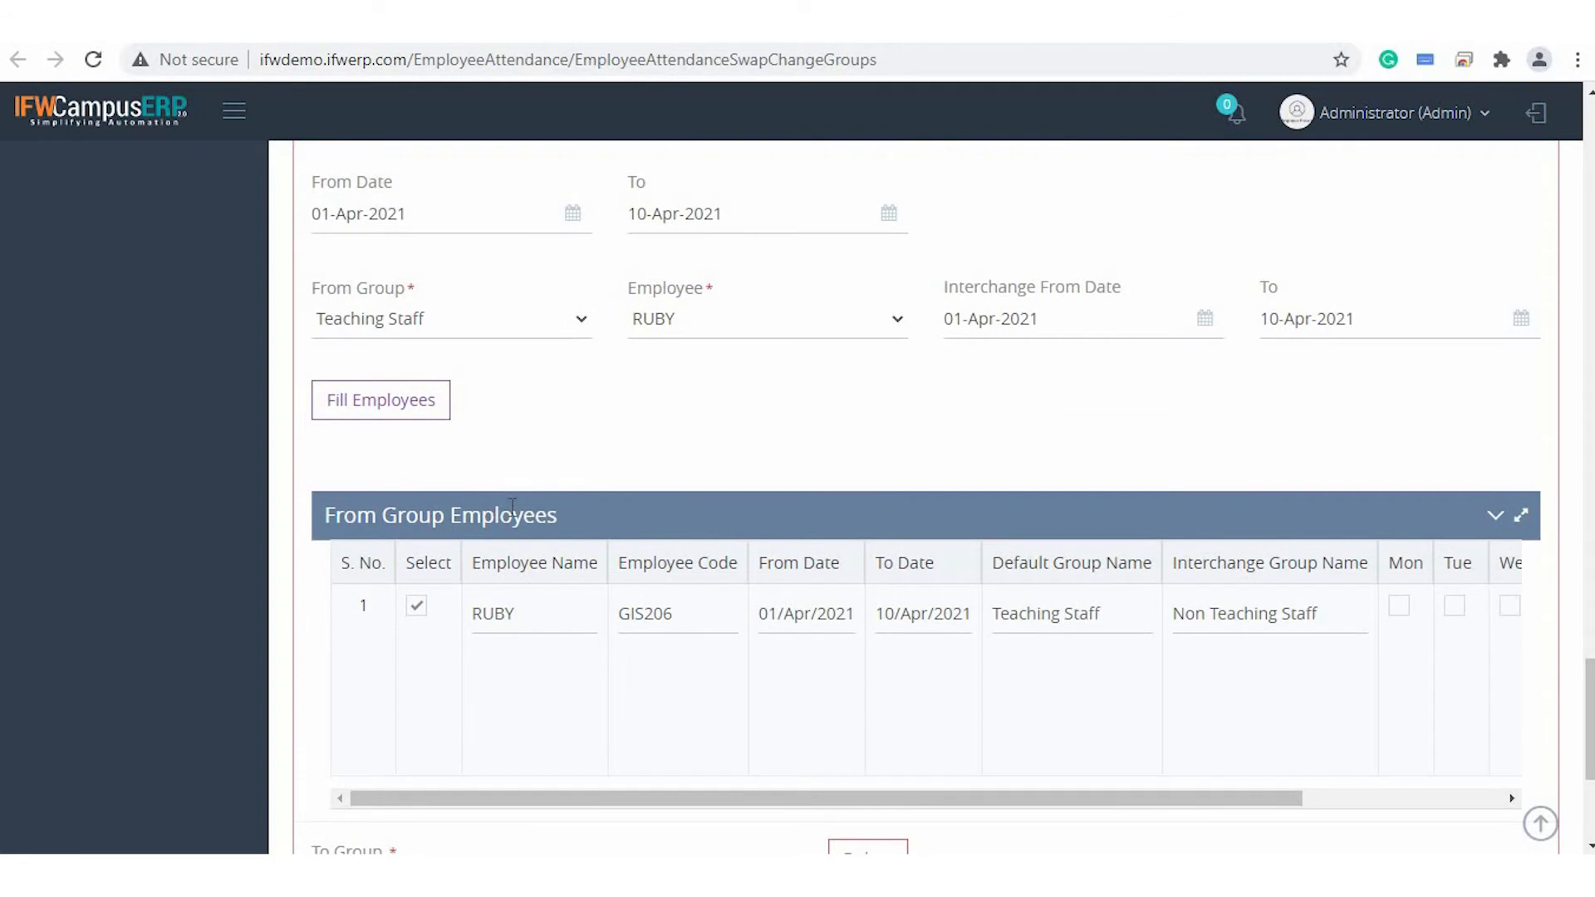
scroll(491, 490, down, 3)
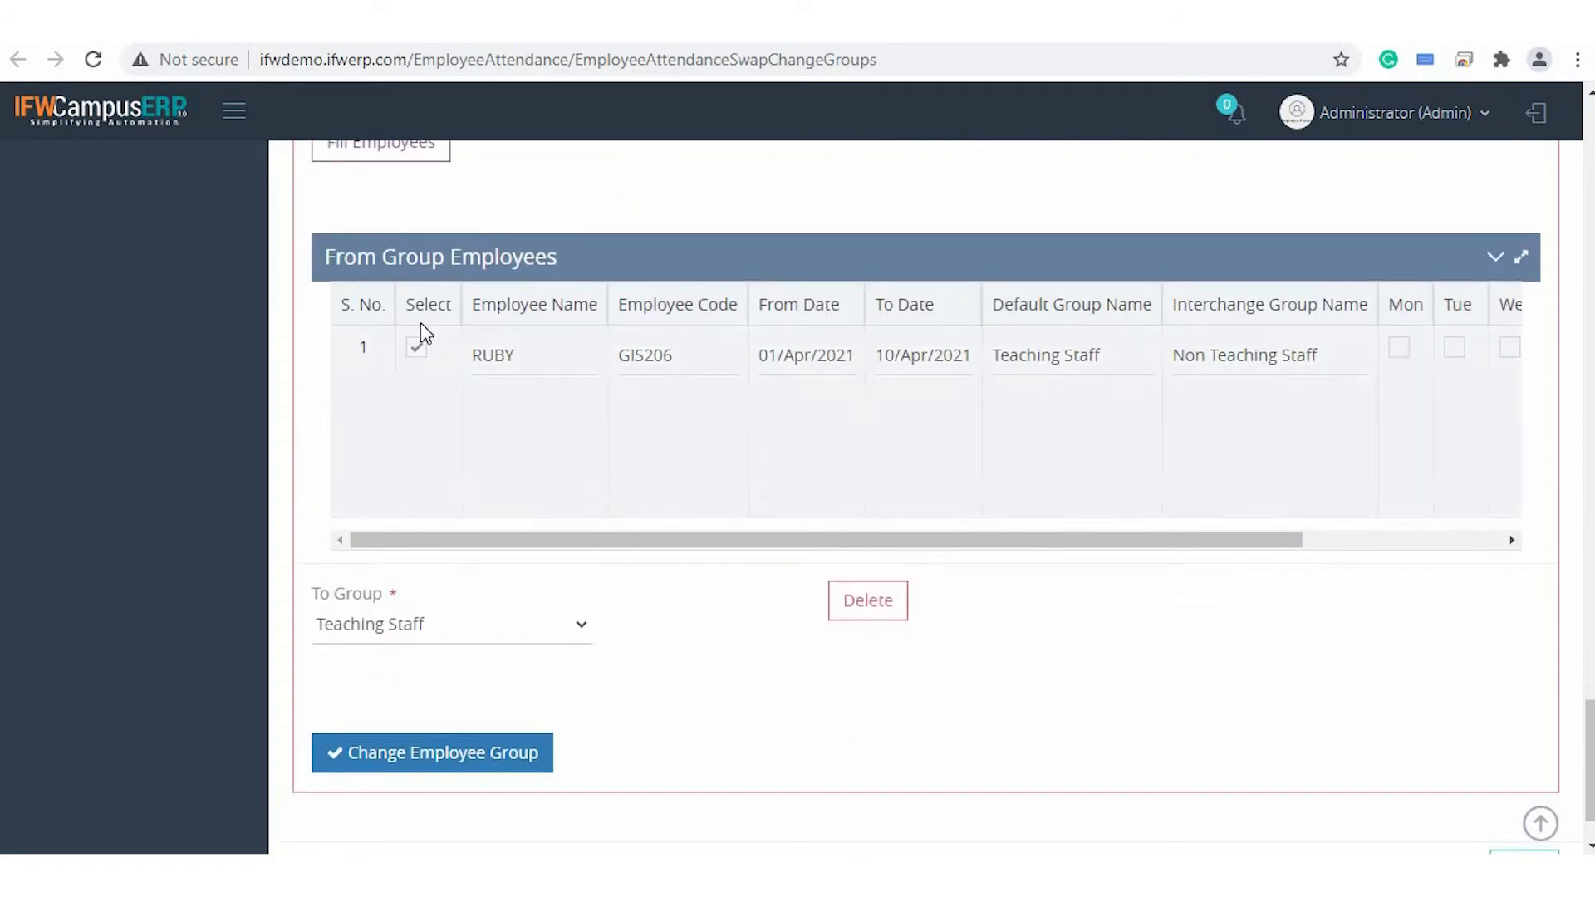
click(417, 348)
click(419, 350)
click(437, 623)
click(438, 679)
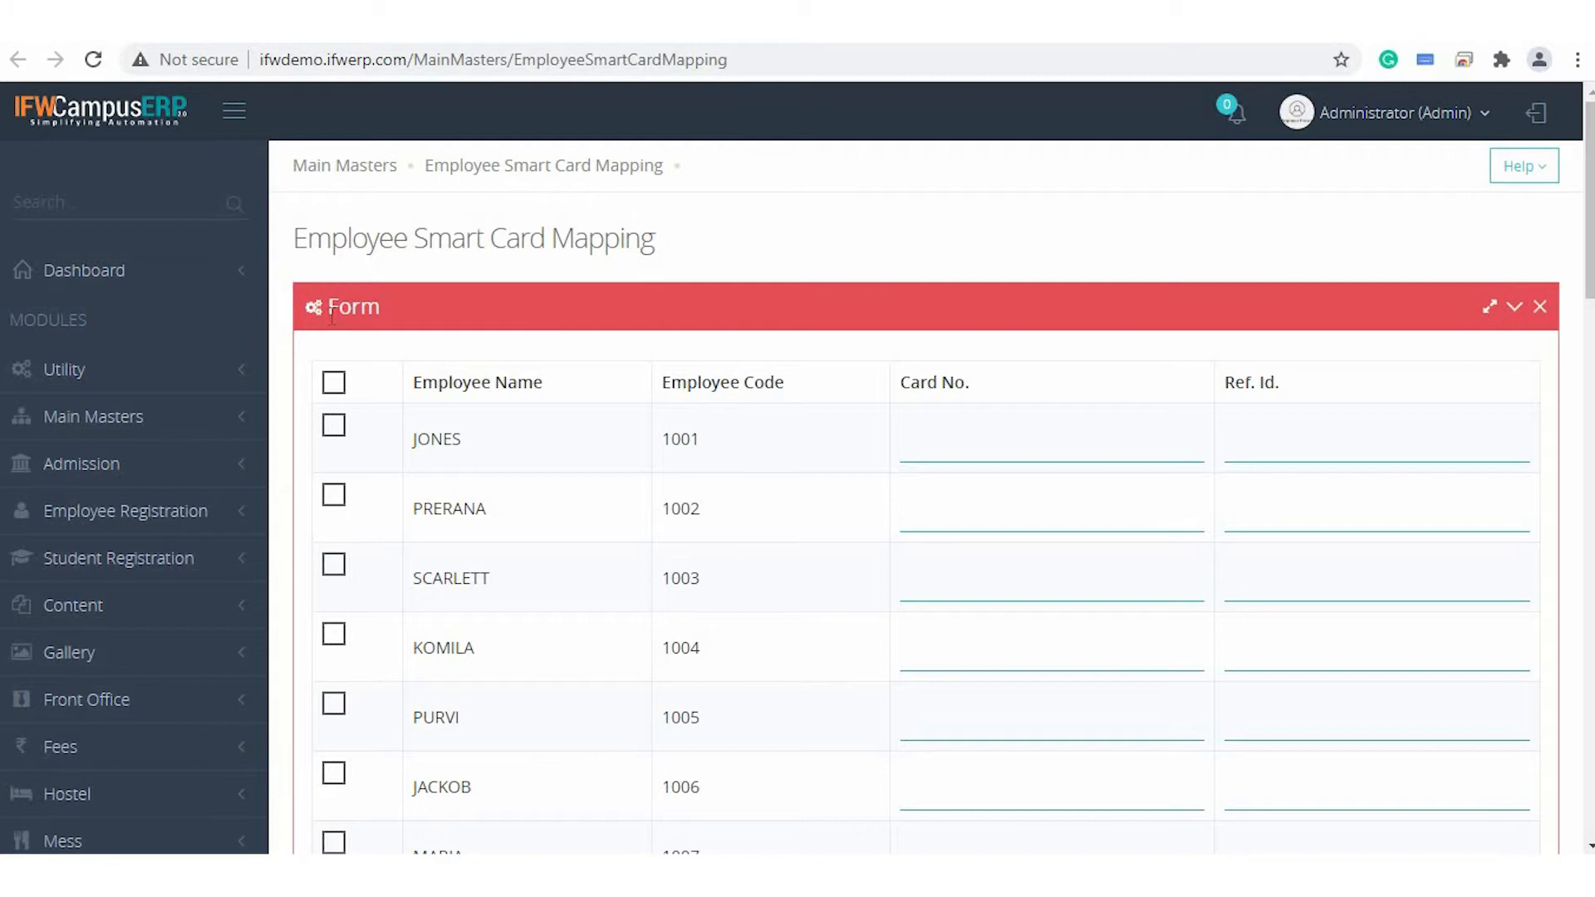
Select all employees and enter card numbers 401 and 402 for the first two.
click(335, 385)
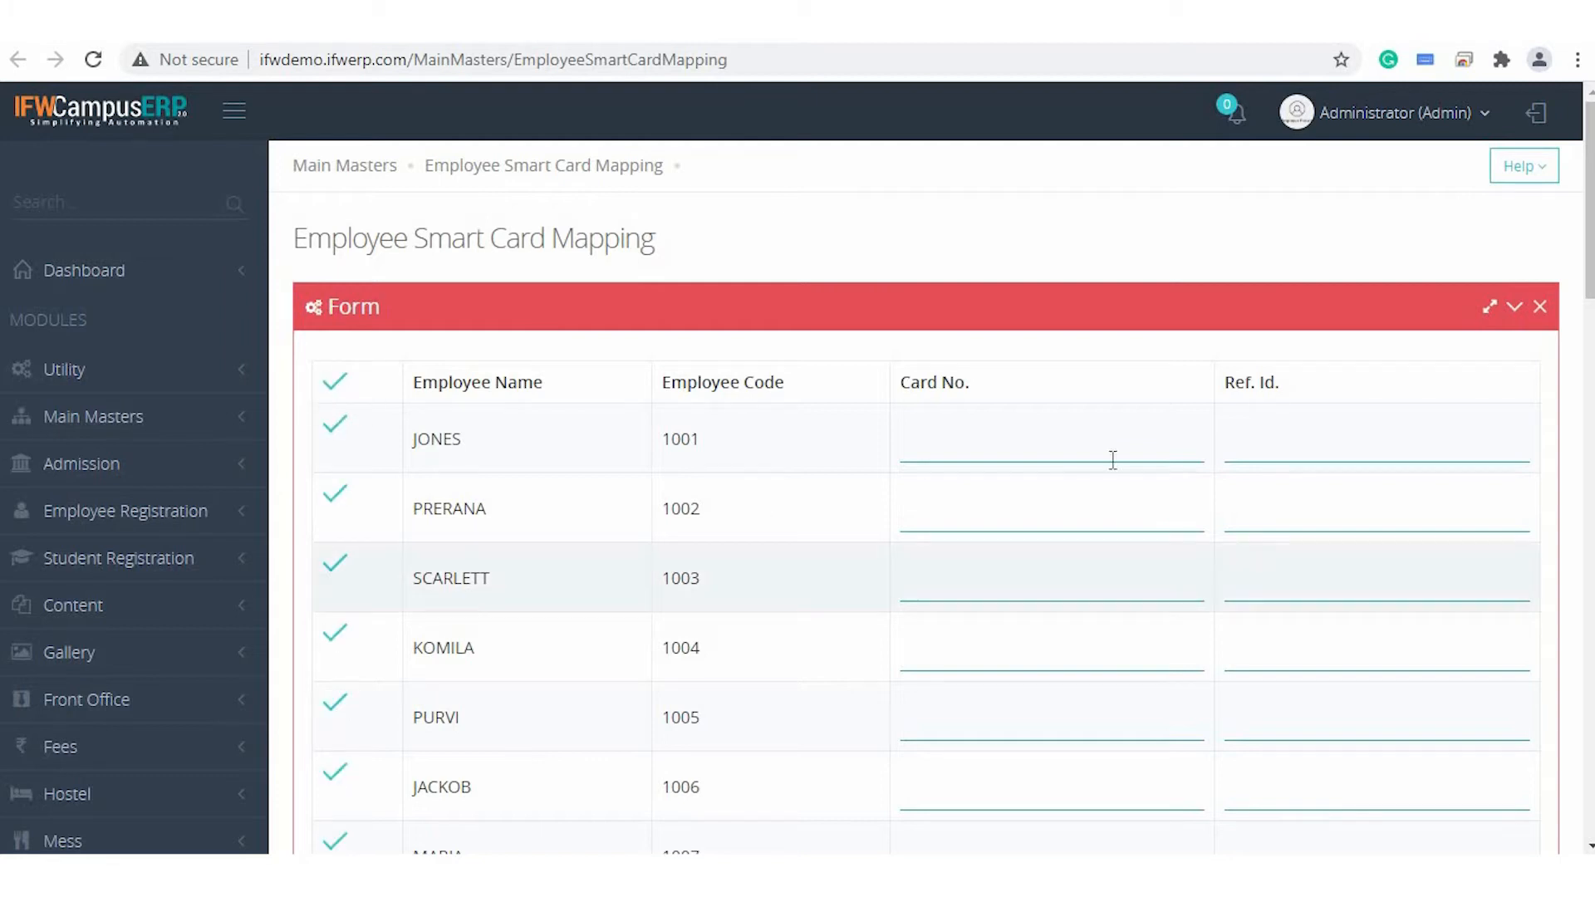
click(962, 432)
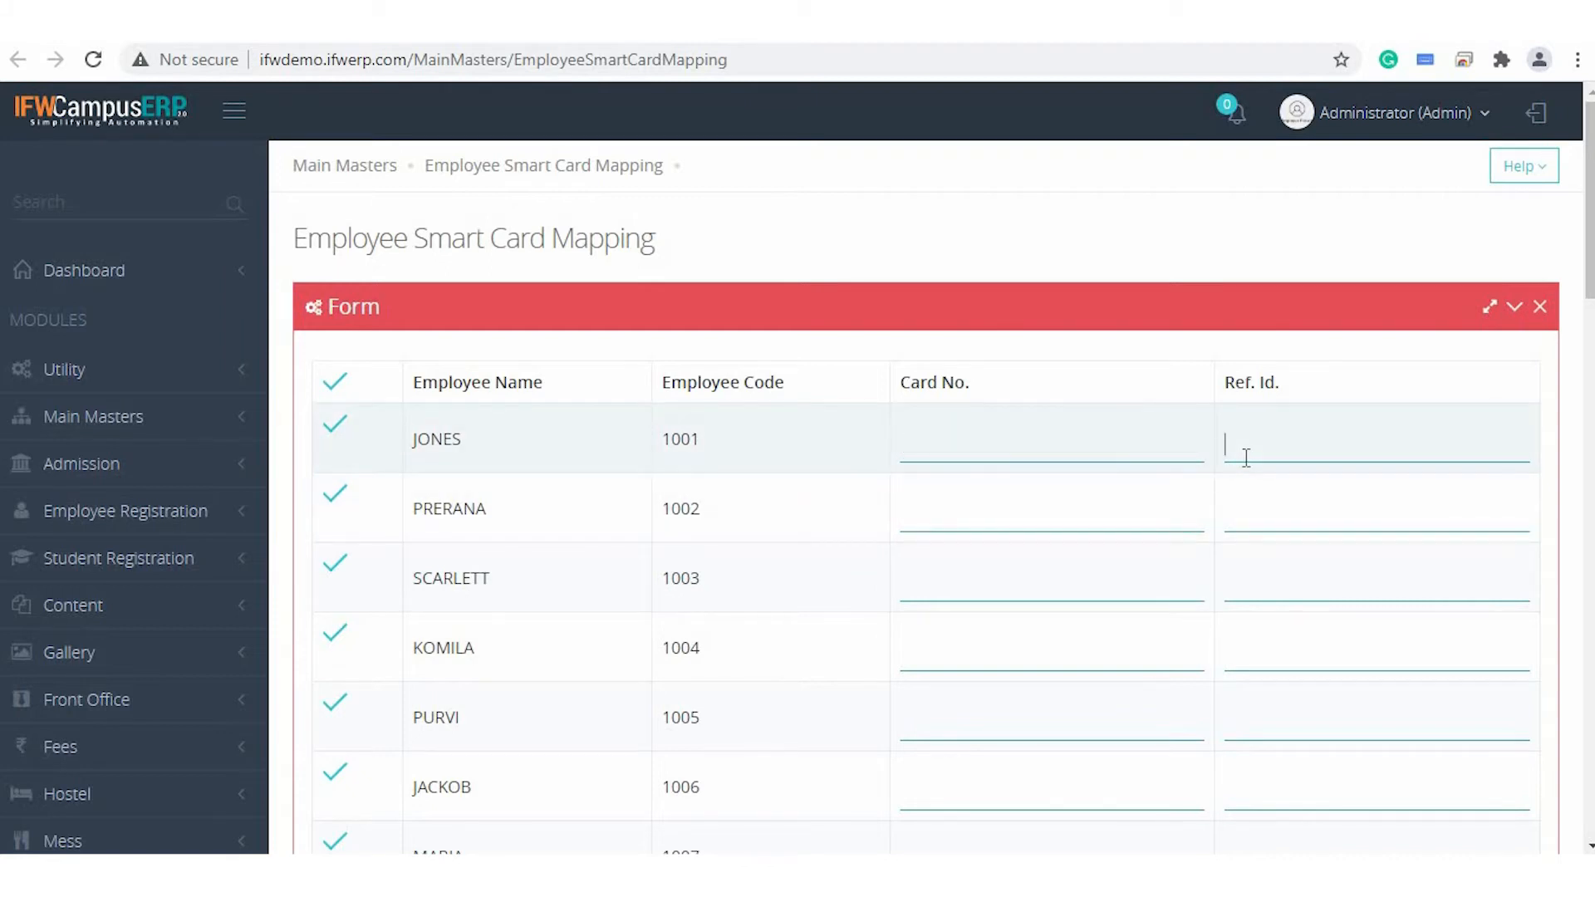
text(401)
click(987, 512)
text(402)
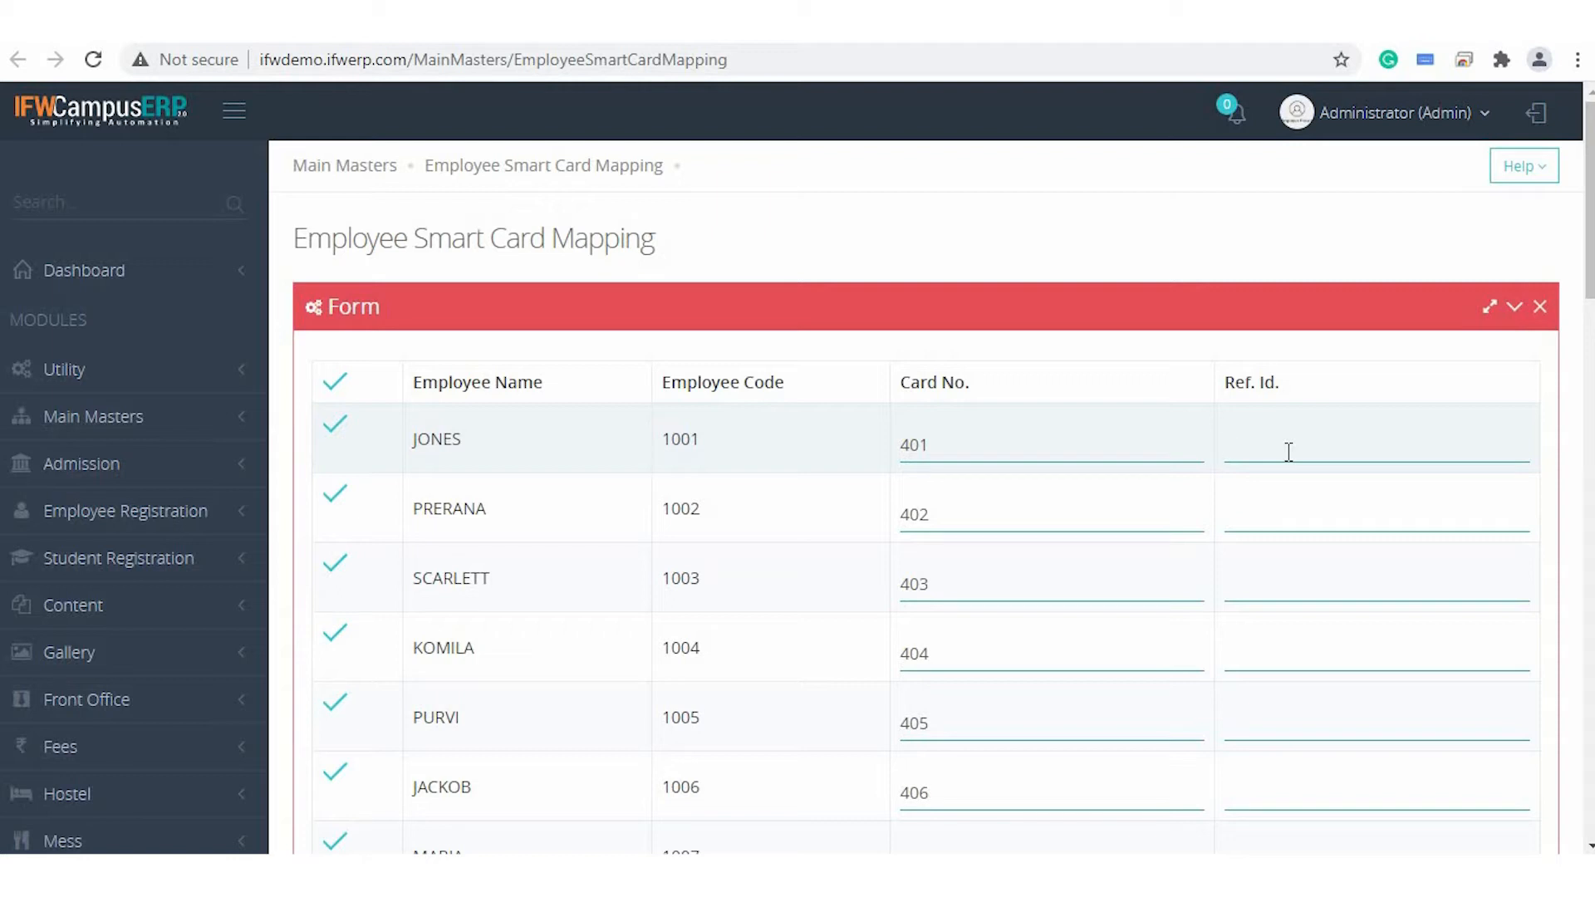
Save the smart card numbers for all 13 employees and dismiss the confirmation.
scroll(1058, 639, down, 1)
scroll(1030, 573, up, 1)
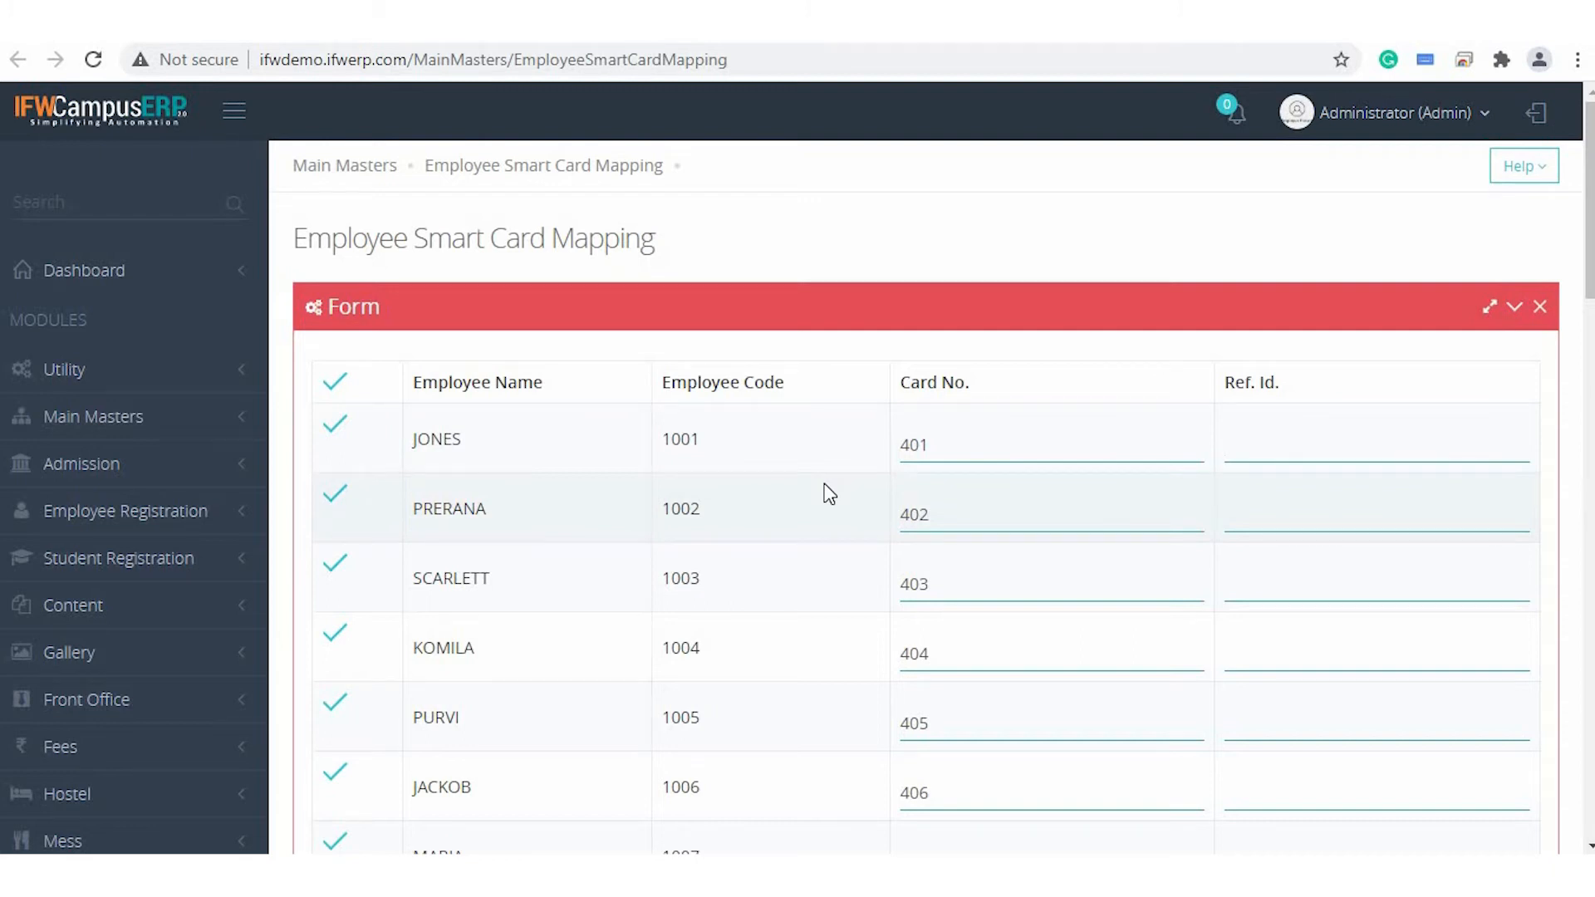
scroll(829, 493, down, 1)
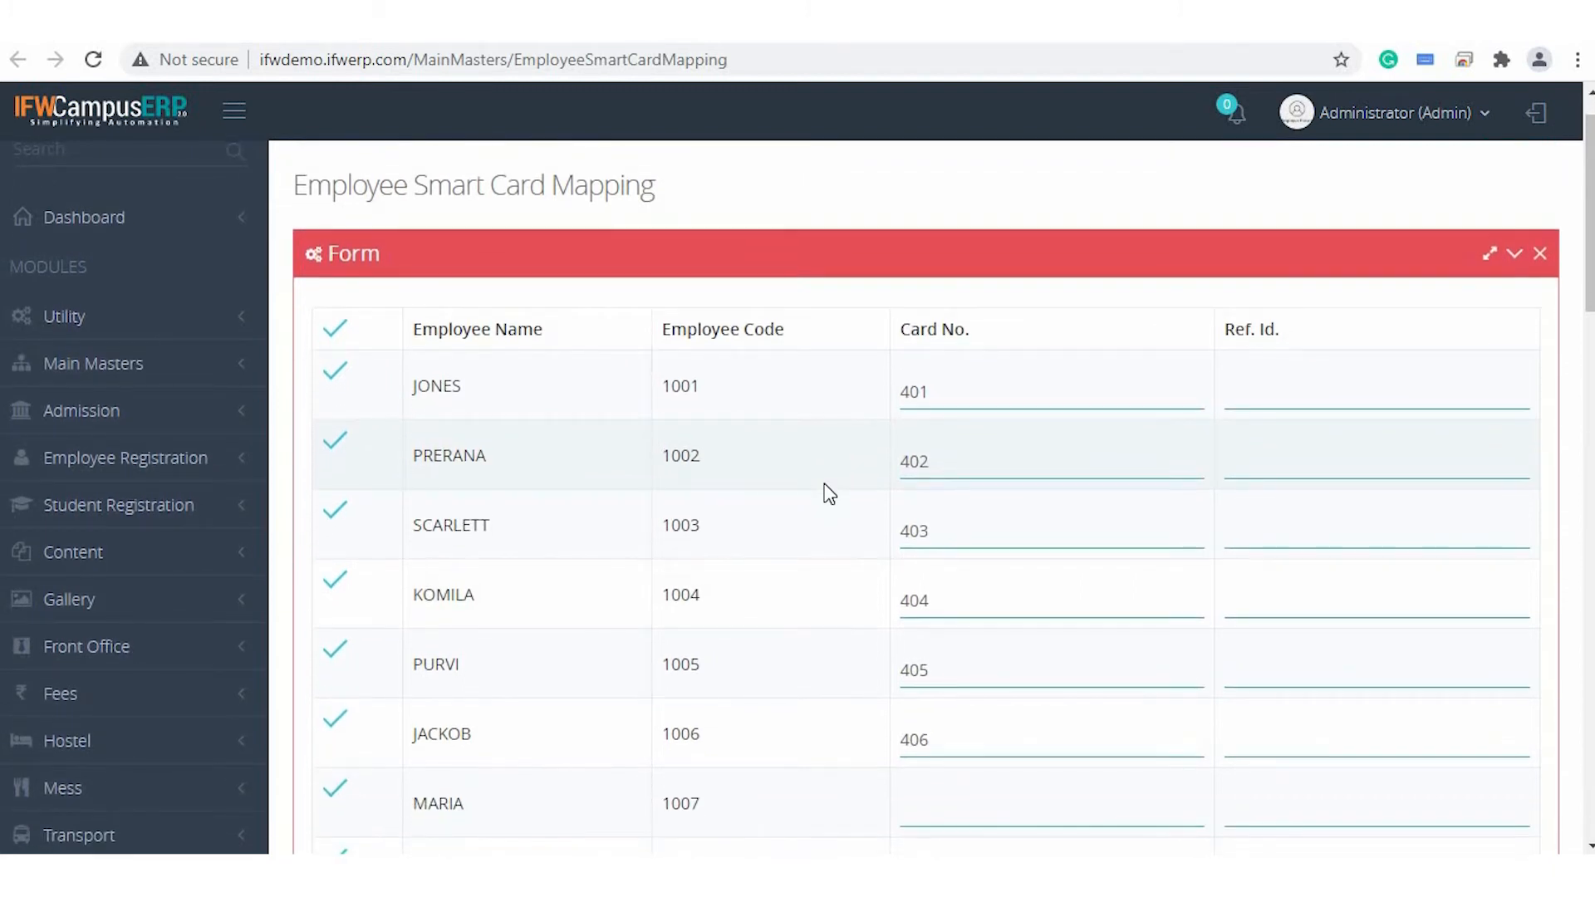
scroll(830, 494, down, 15)
click(354, 240)
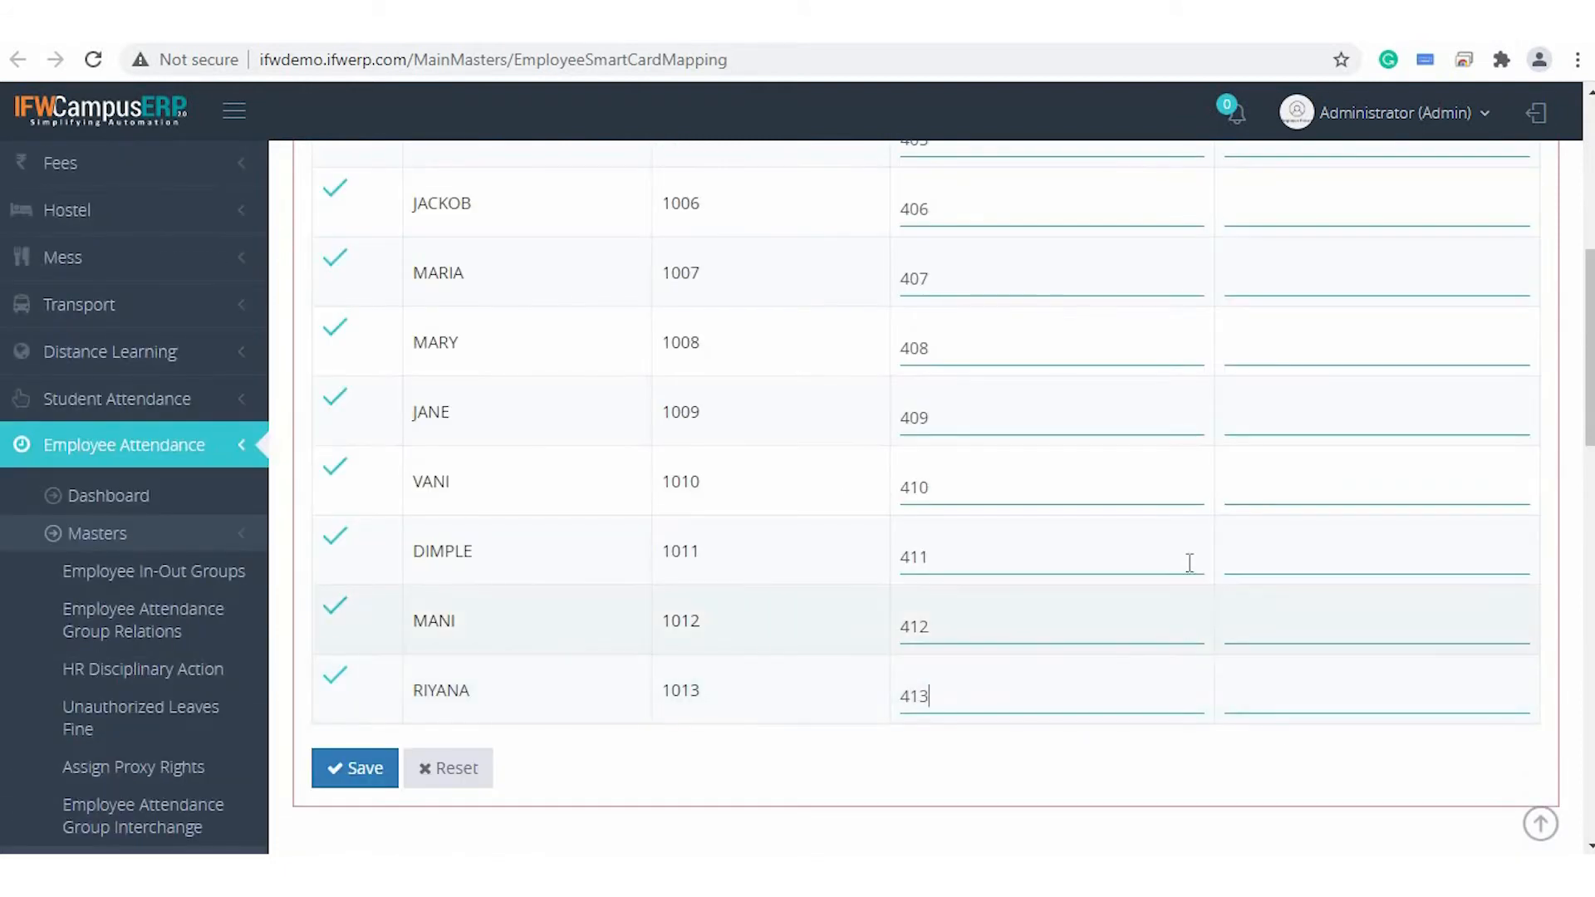
scroll(935, 342, up, 6)
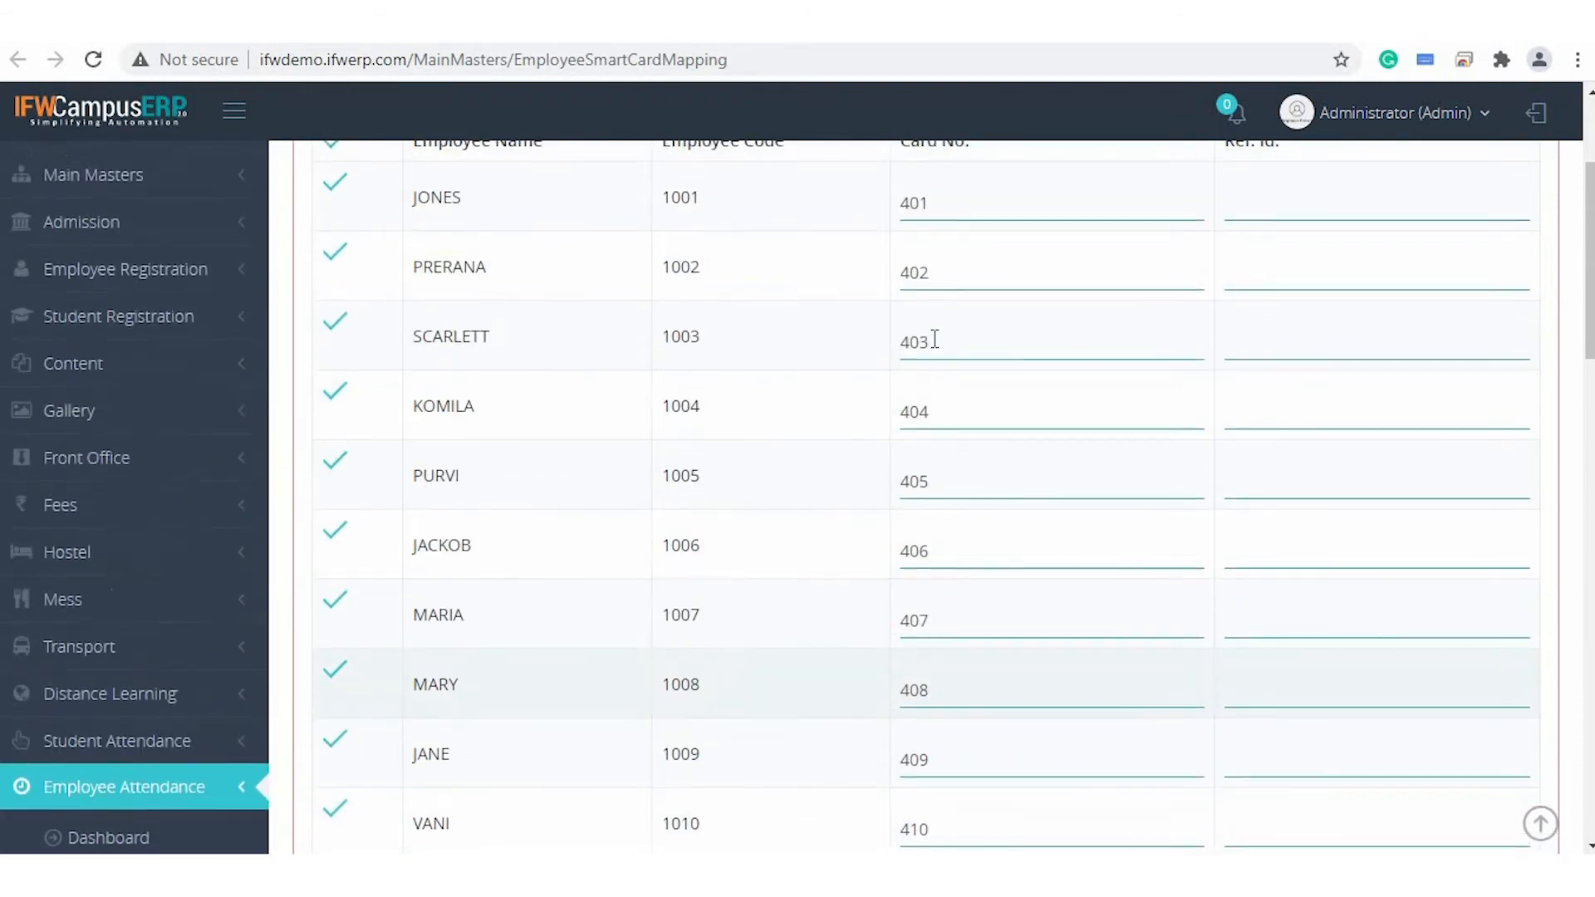
scroll(934, 338, down, 7)
click(330, 736)
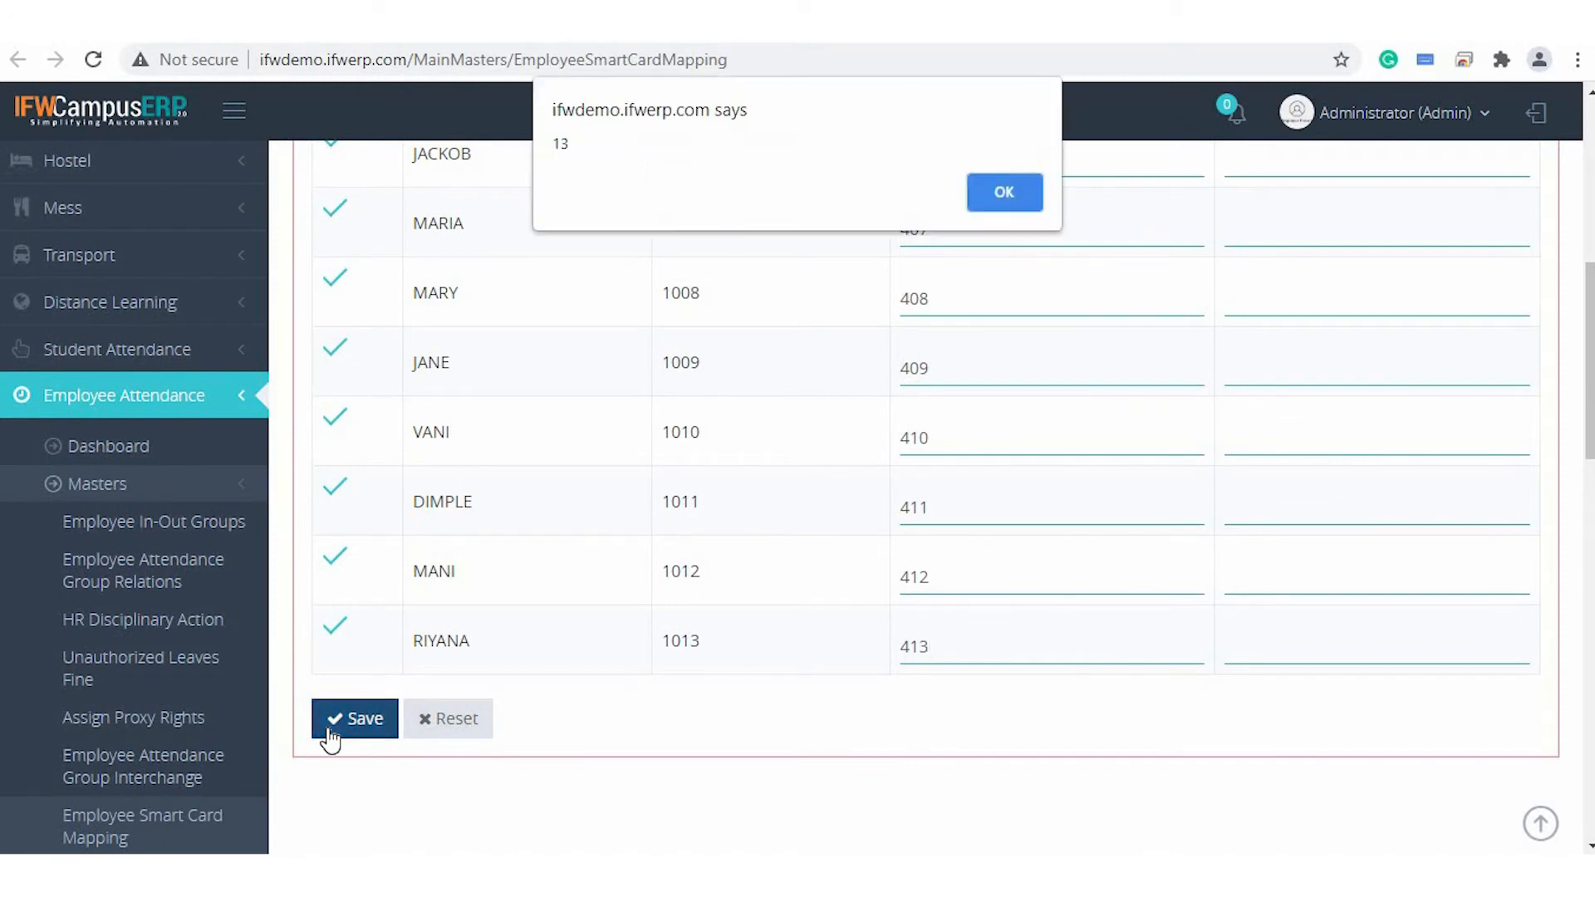
click(1005, 195)
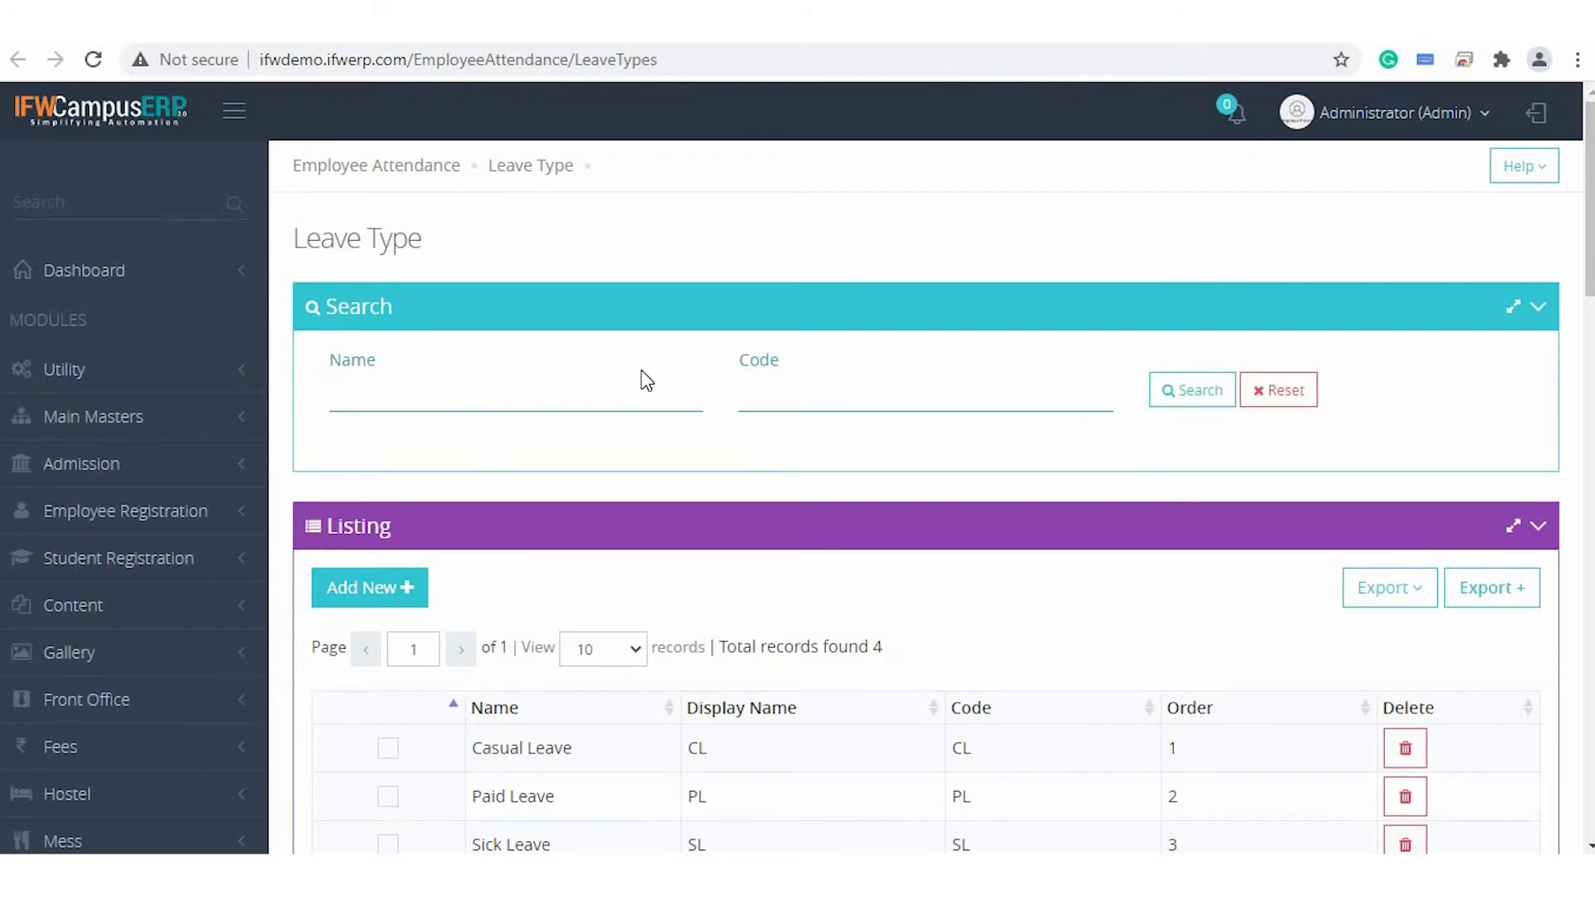
Load Casual Leave (CL) into the Leave Types edit form.
scroll(648, 381, down, 2)
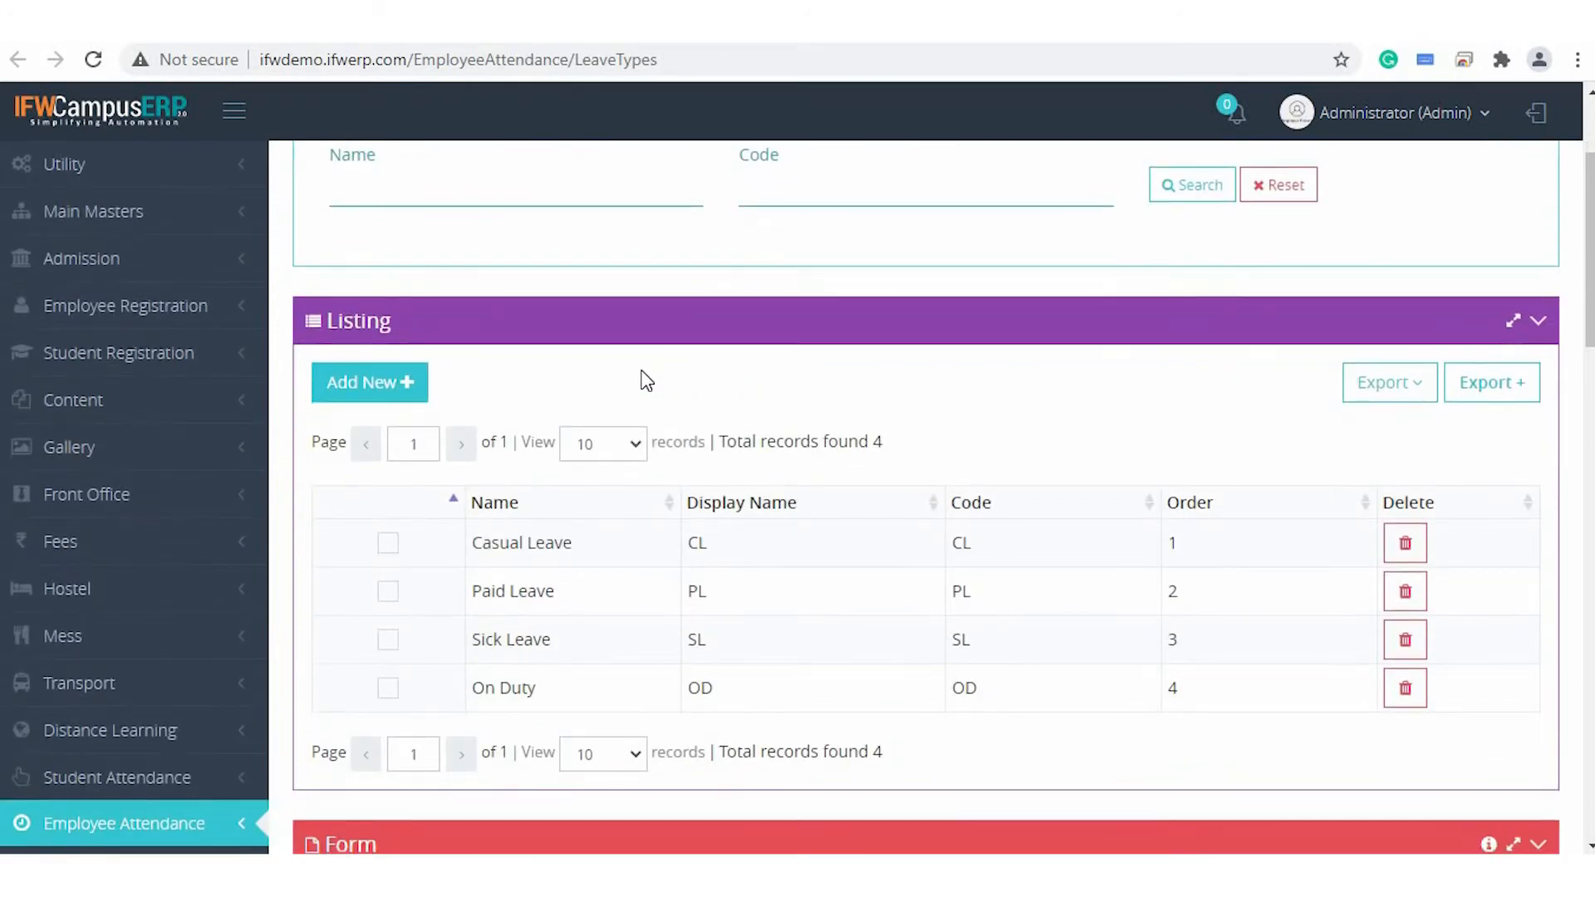
scroll(647, 381, down, 1)
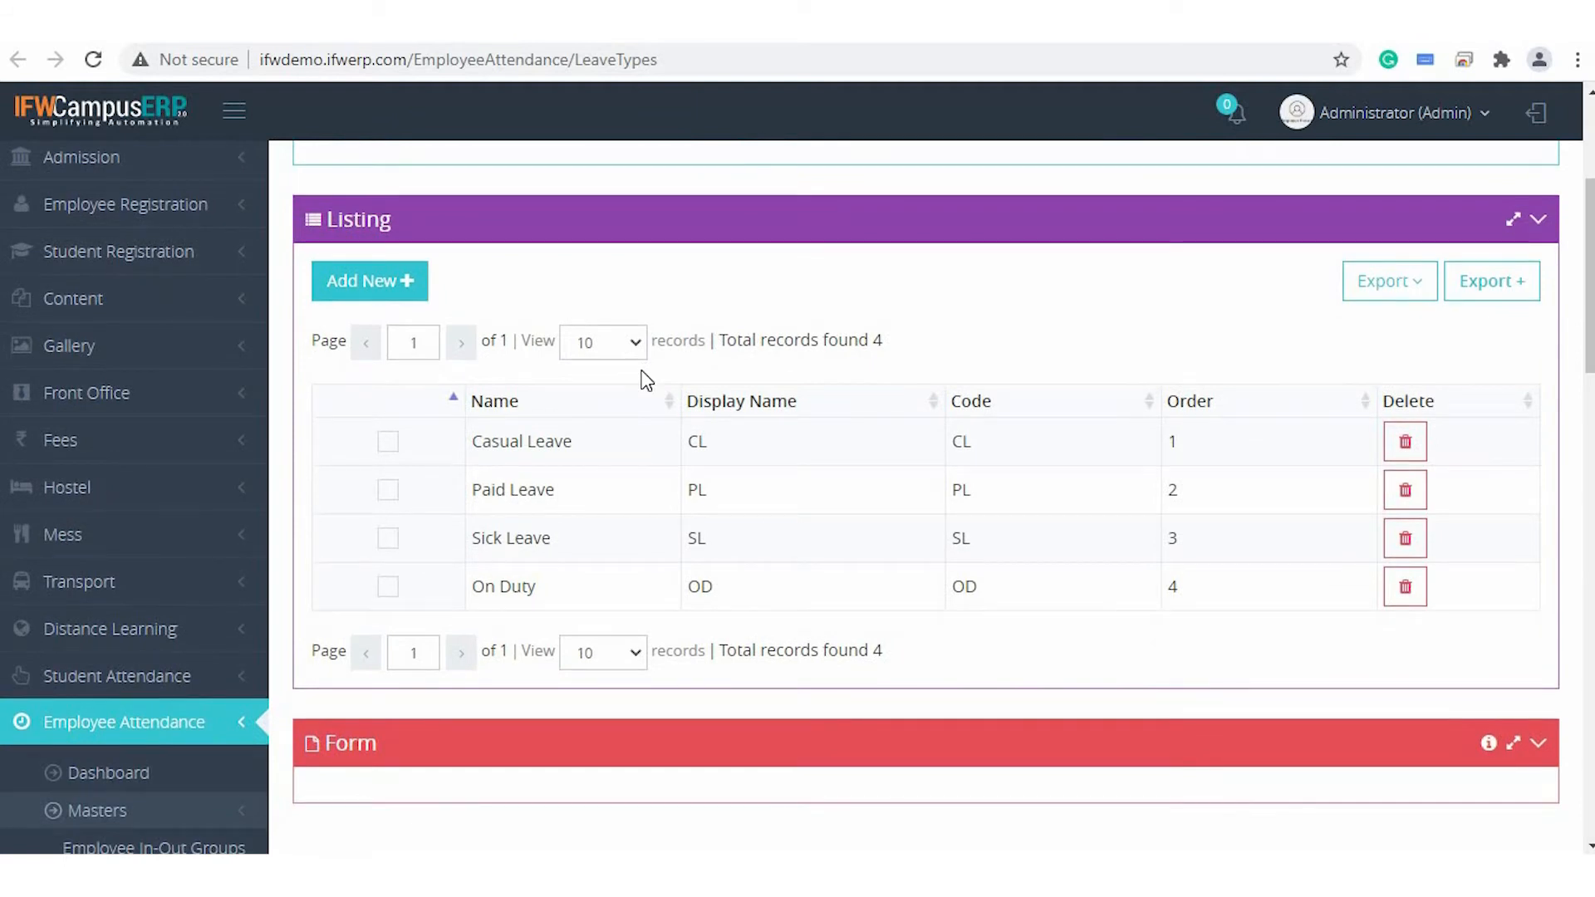
click(389, 459)
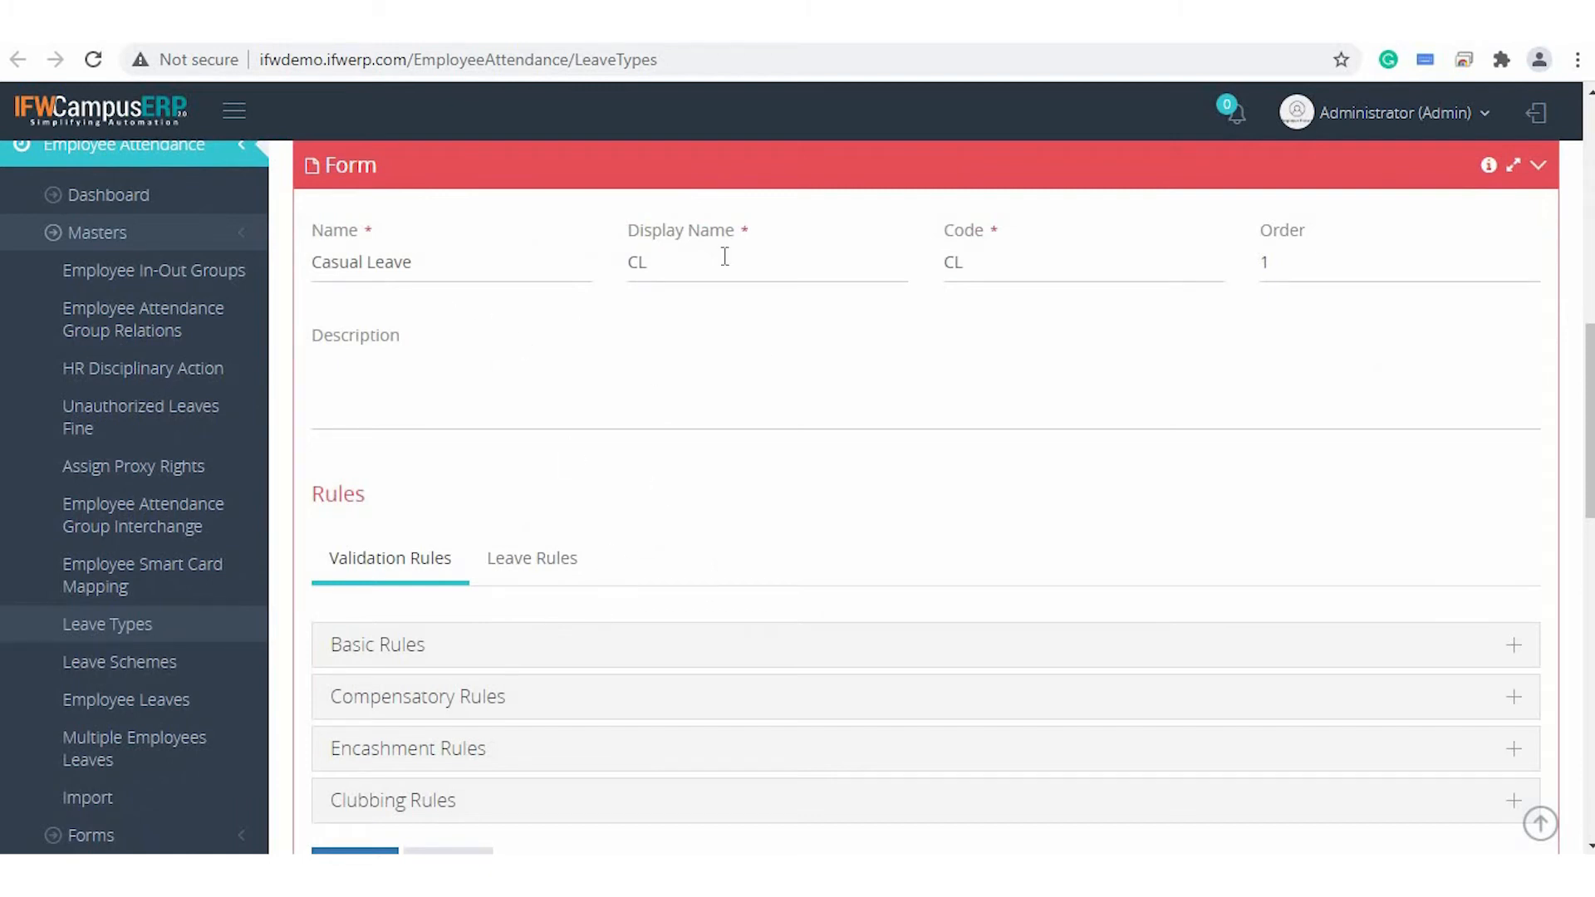
click(758, 266)
click(1338, 266)
Show the Validation Rules tab for Casual Leave.
scroll(491, 380, down, 2)
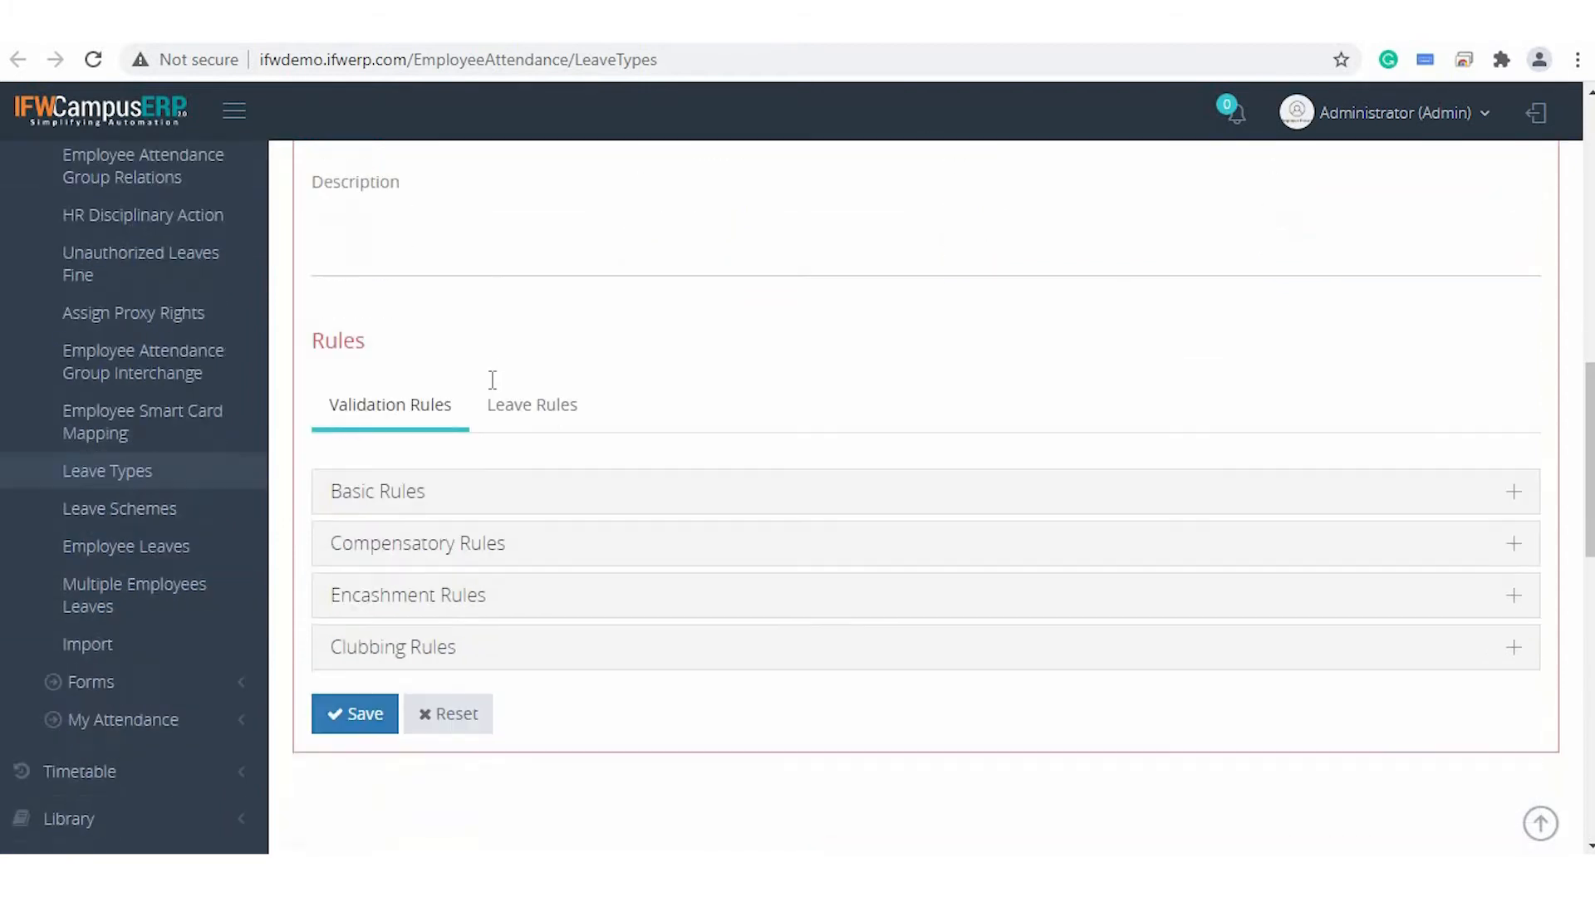
scroll(492, 380, down, 1)
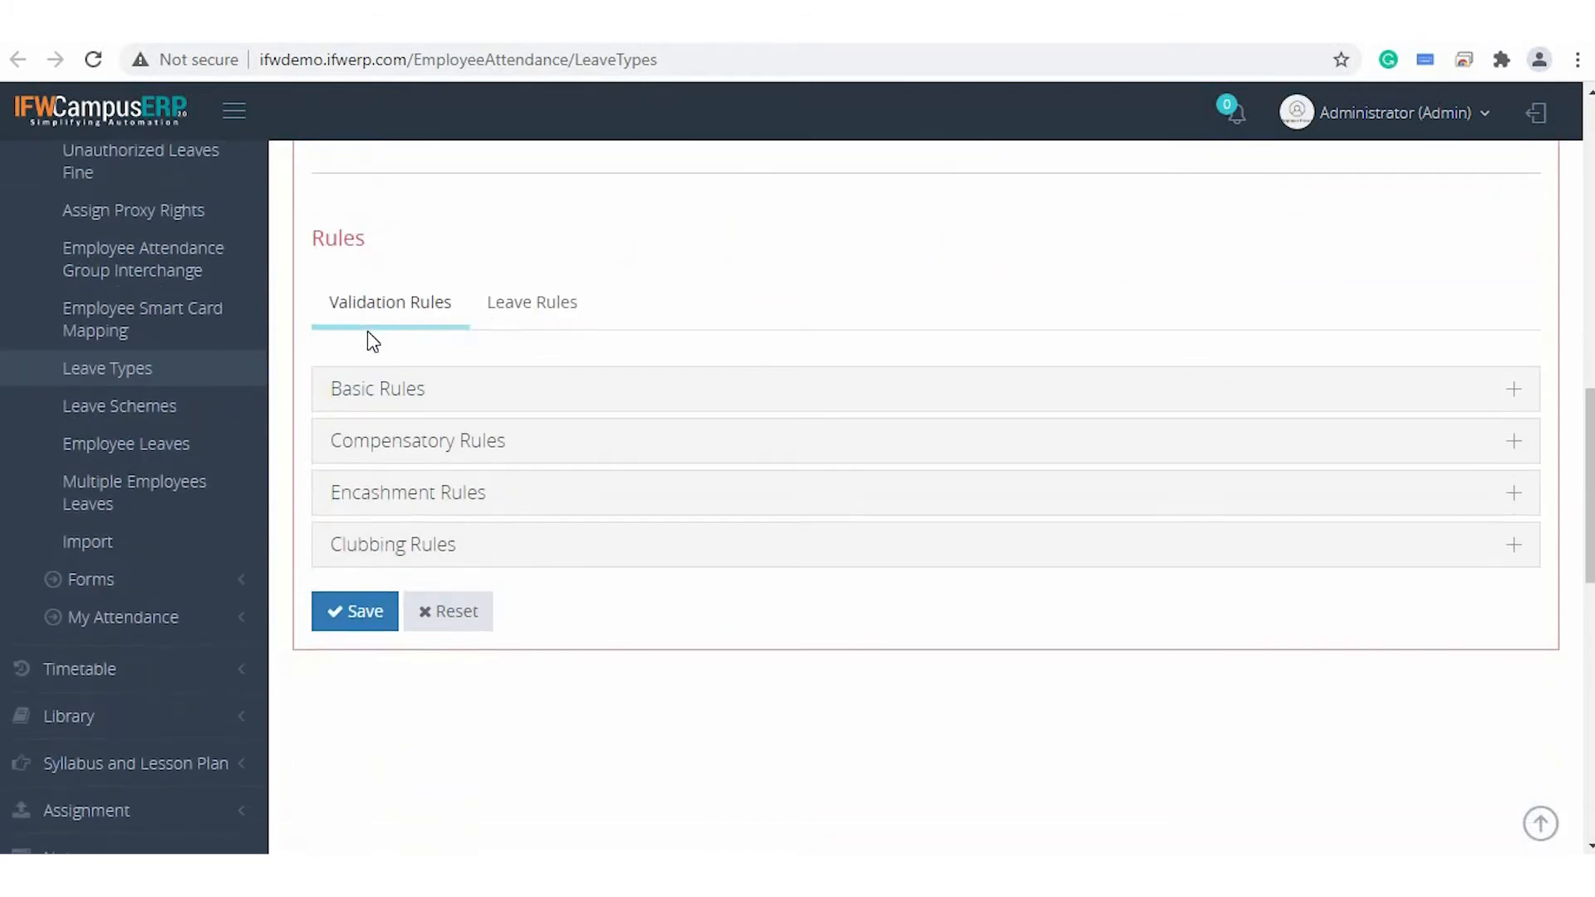
click(530, 320)
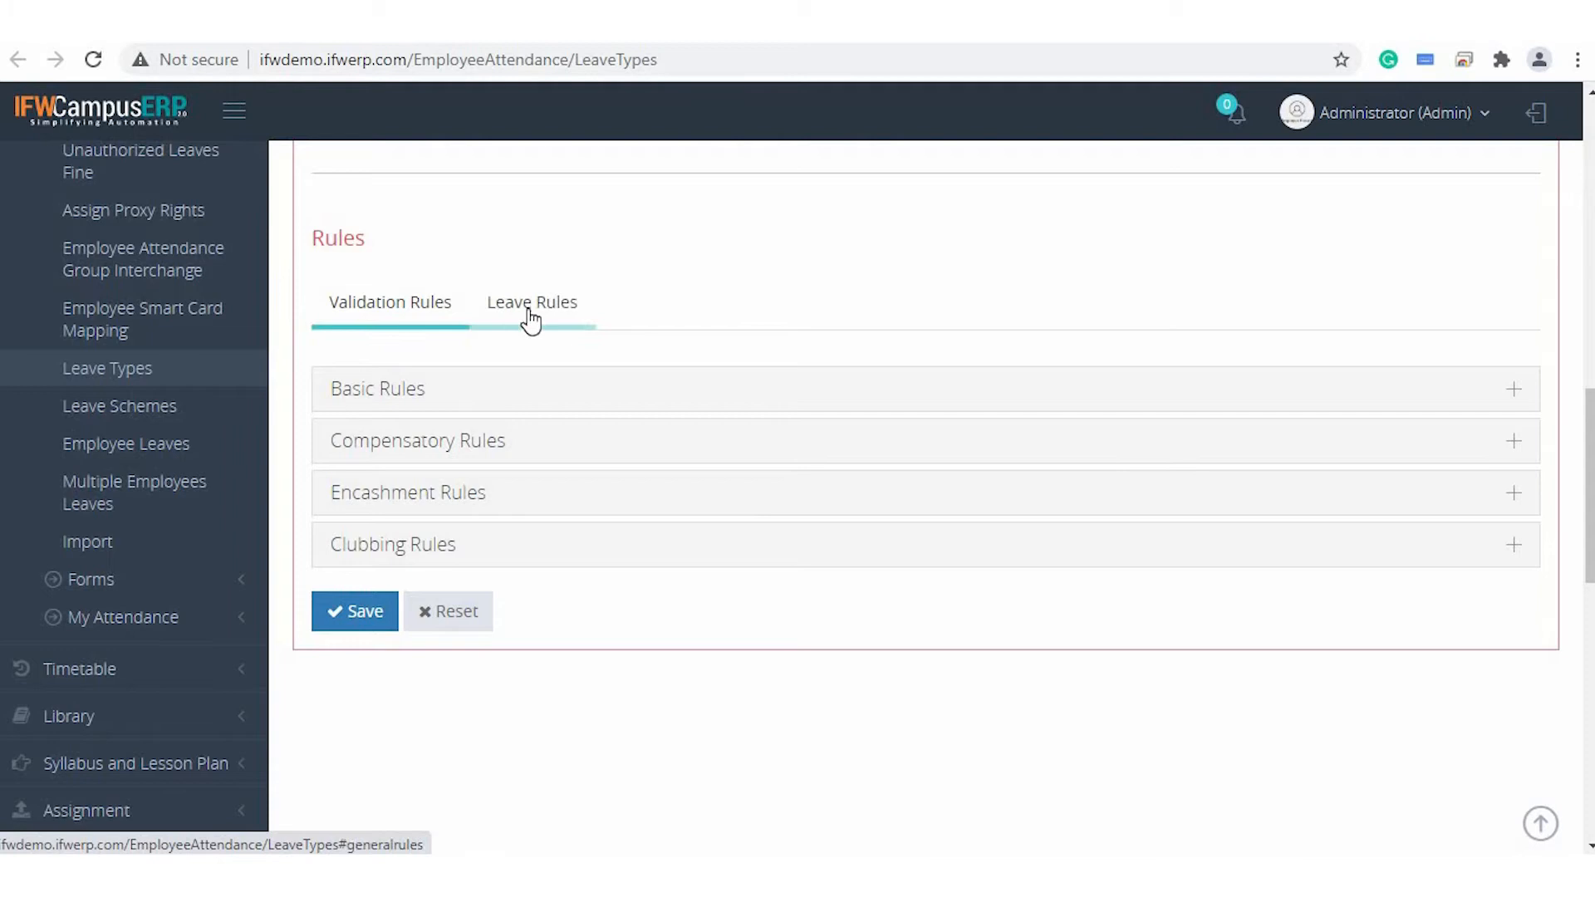
click(372, 291)
In Basic Rules, keep period Monthly, duration in Days, 12 leaves per year, Start From Date 1.
click(424, 391)
scroll(733, 393, down, 3)
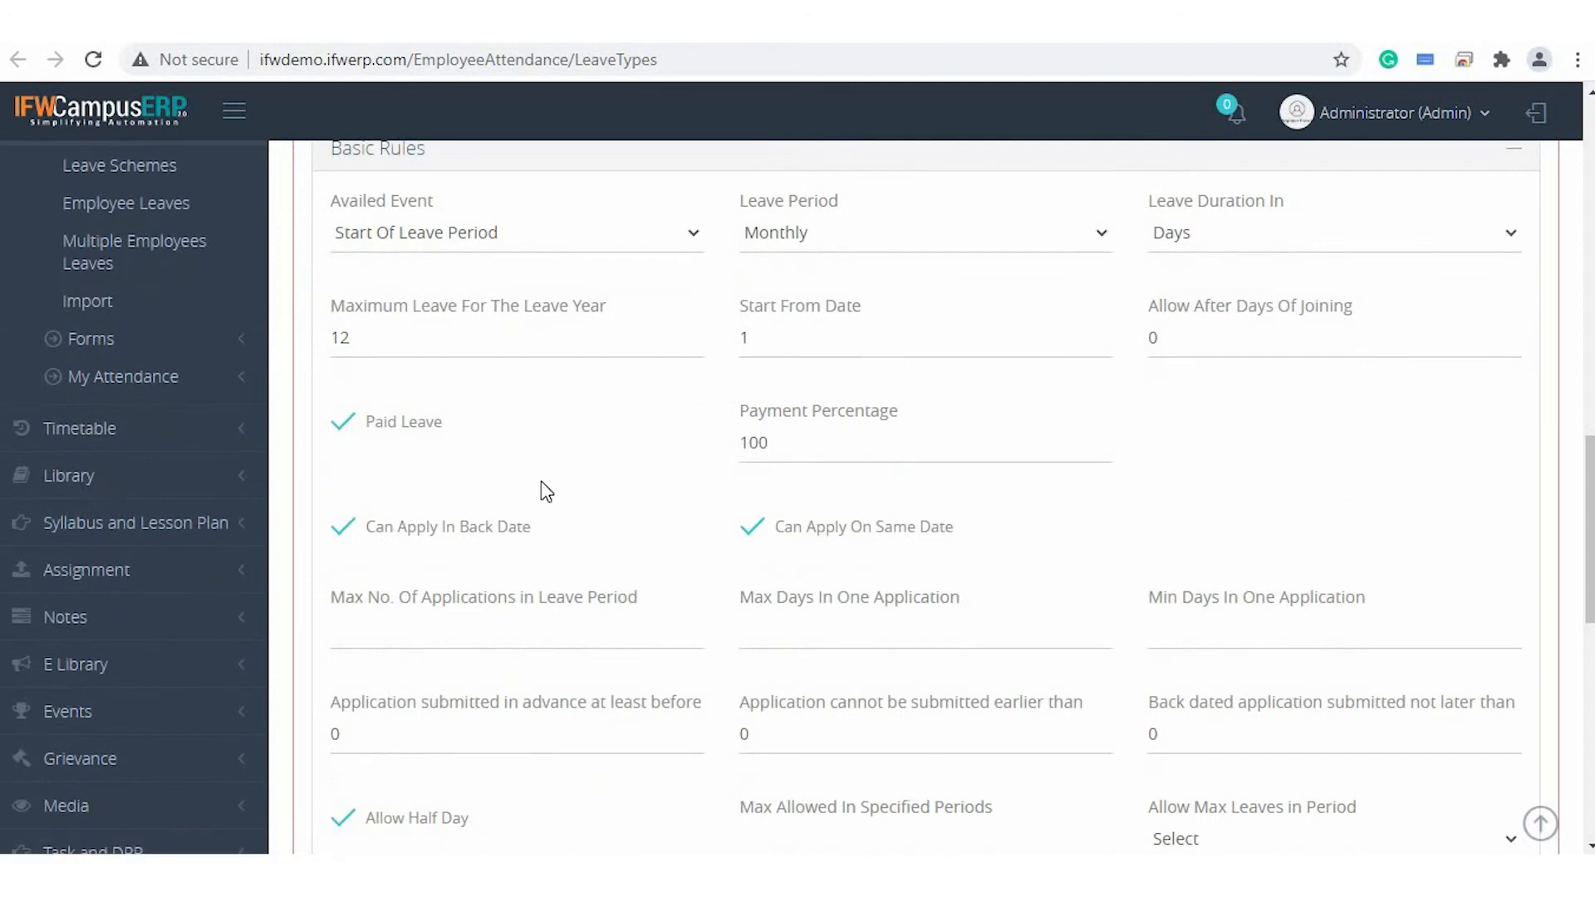
click(877, 225)
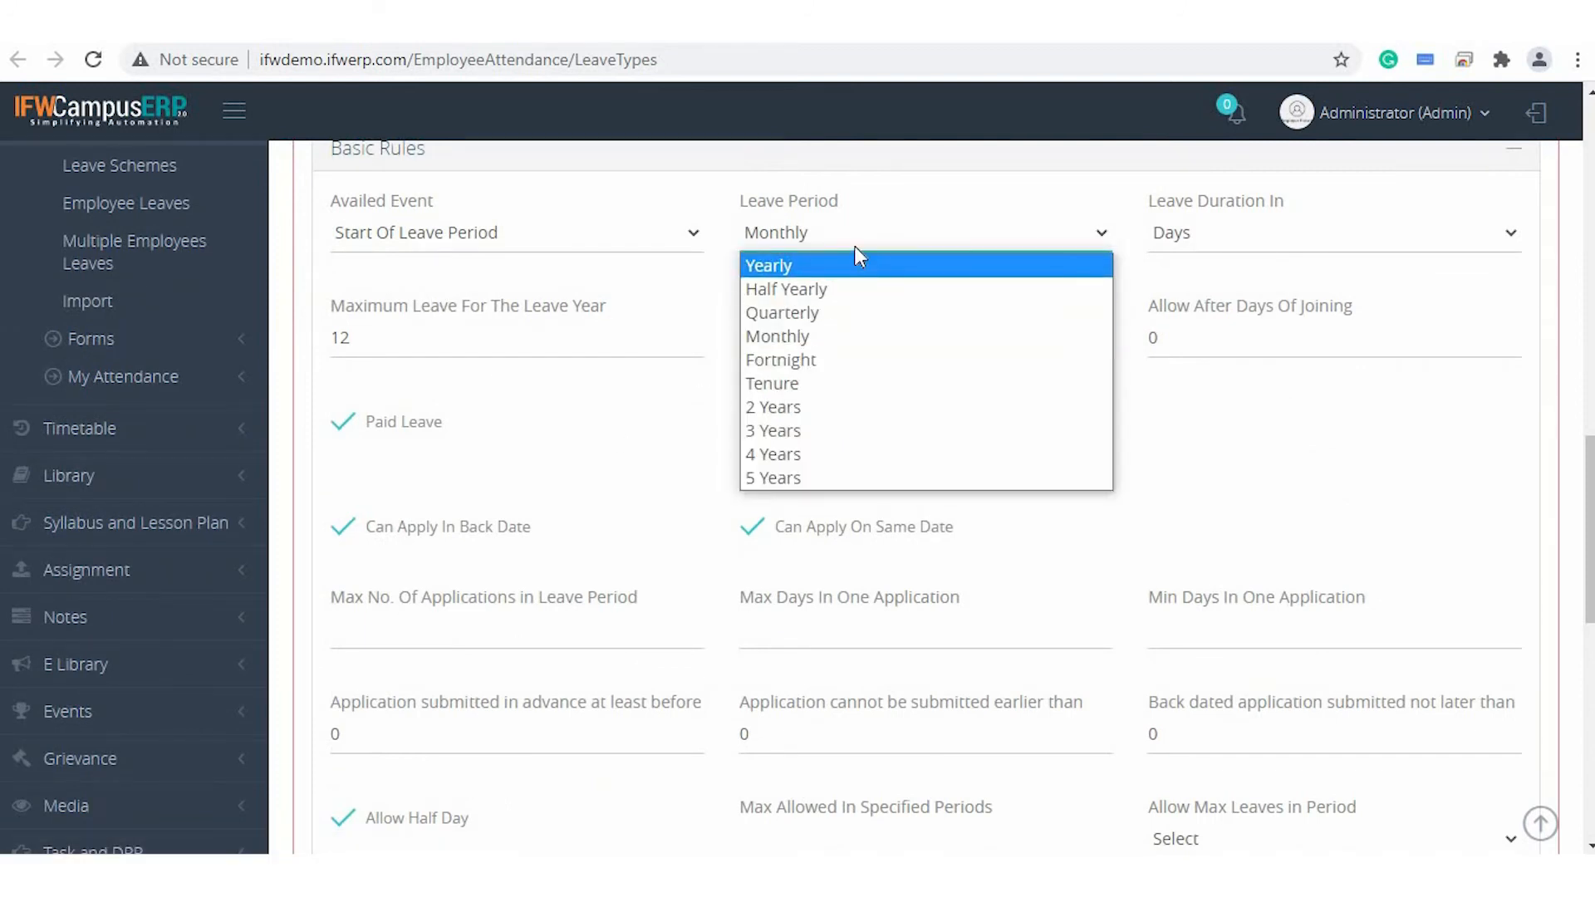
click(1188, 264)
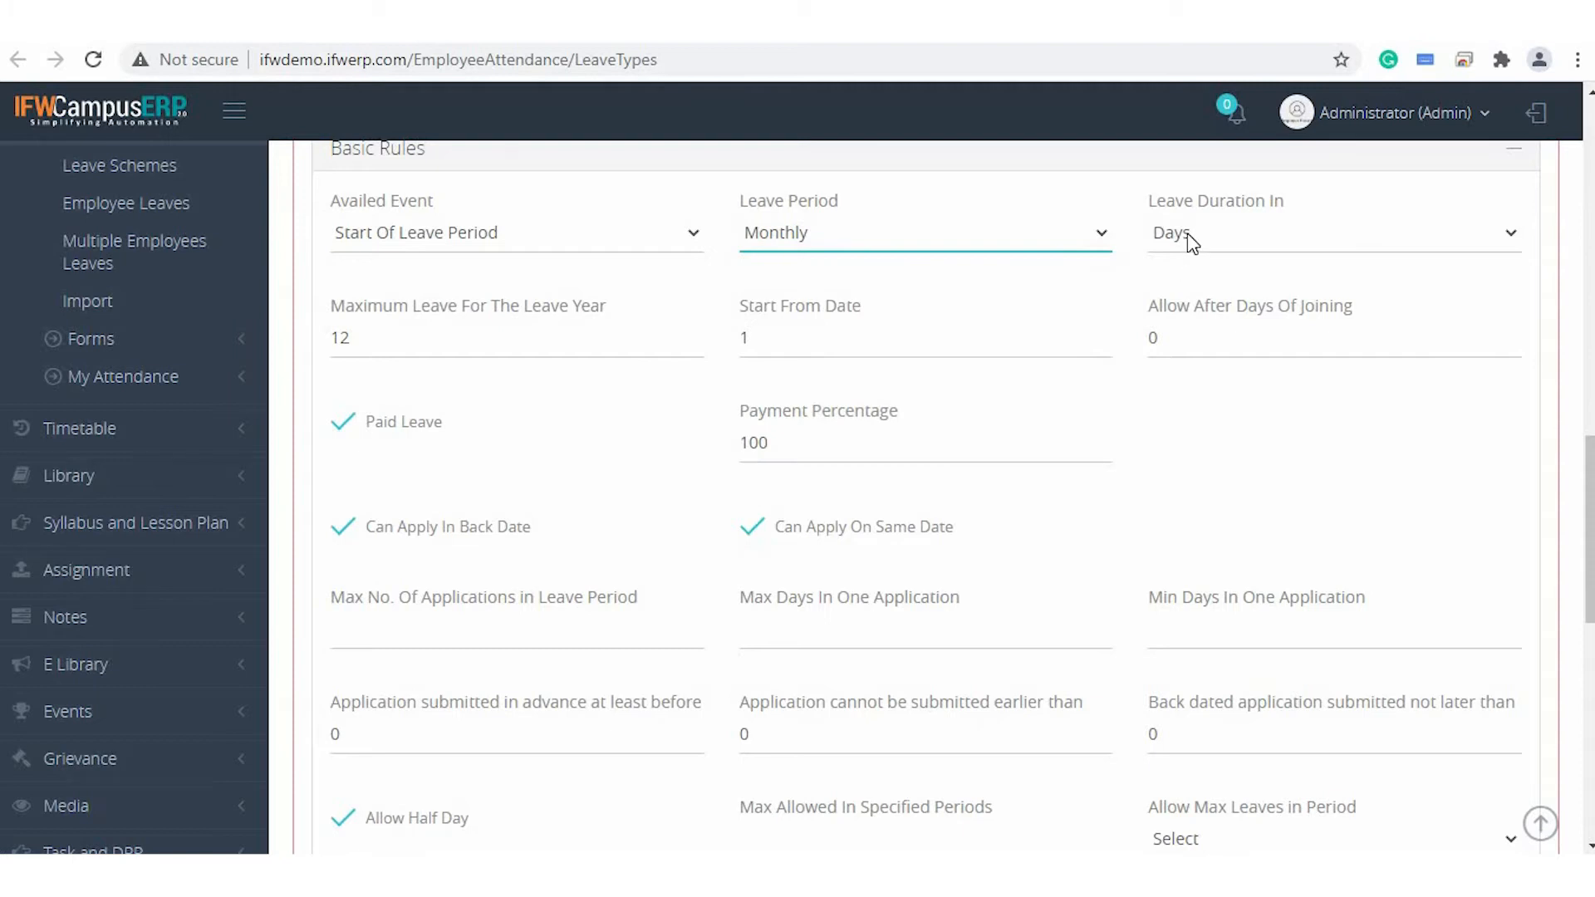
click(1188, 232)
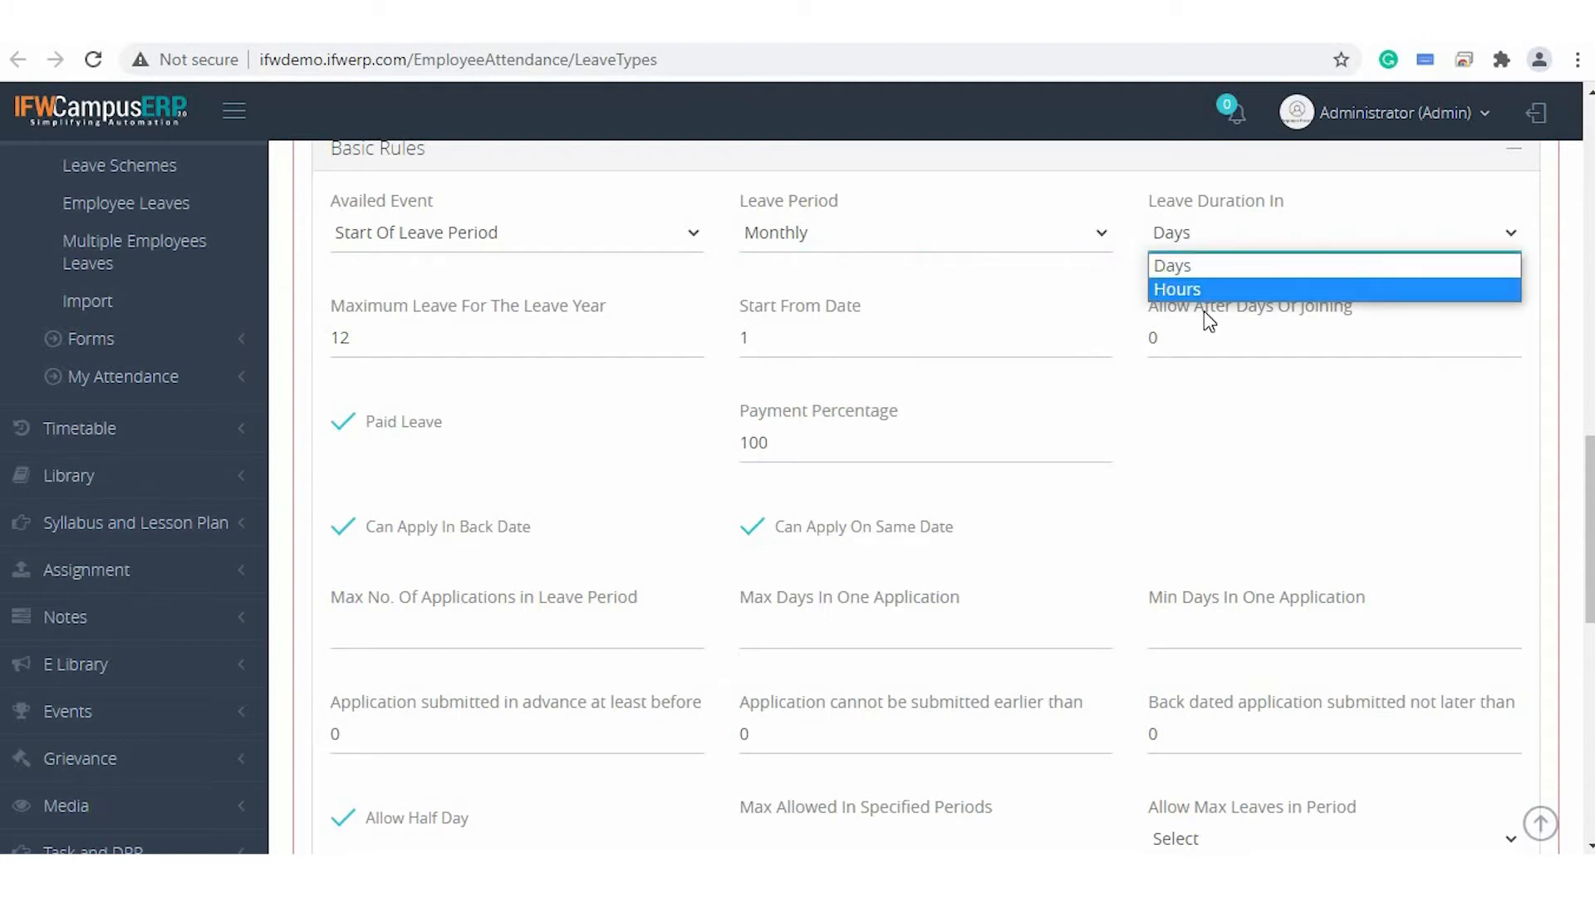
click(1209, 266)
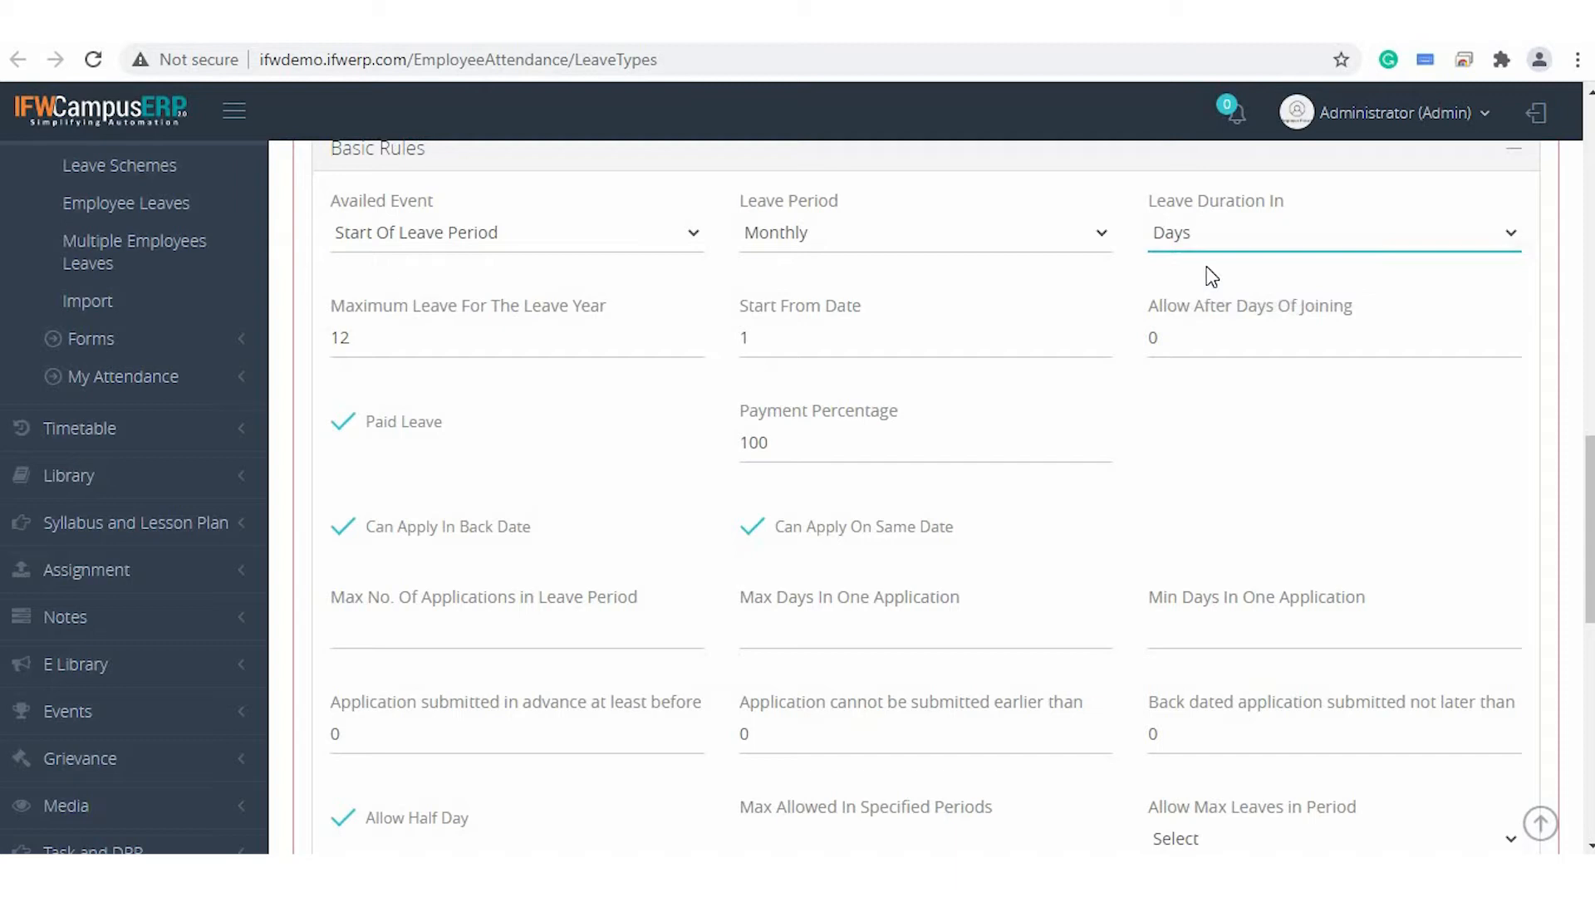
click(436, 328)
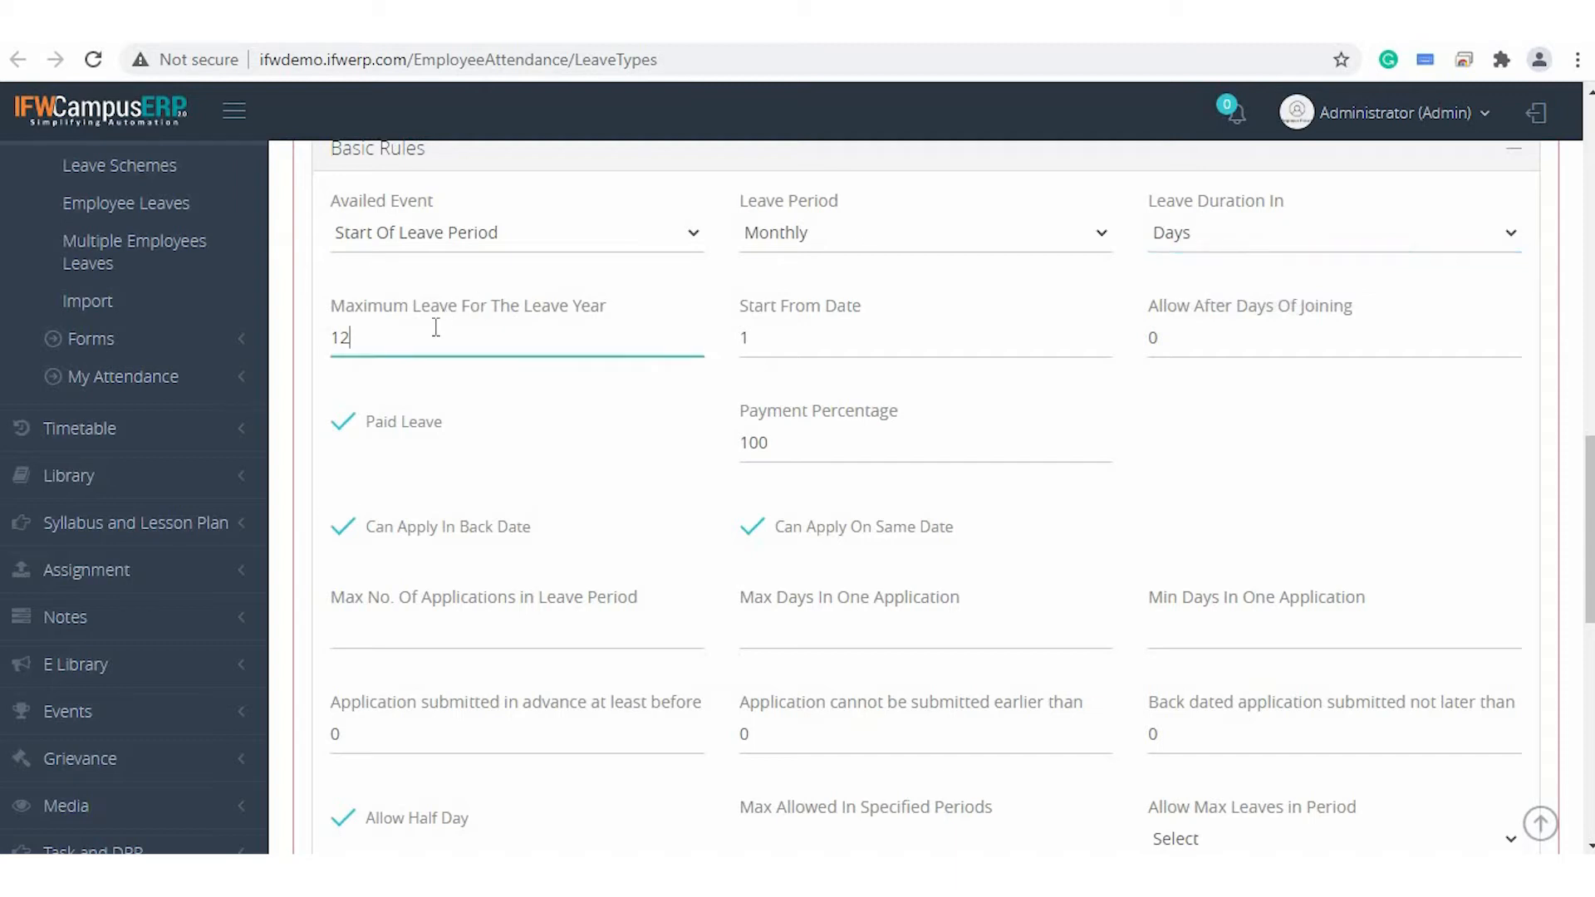
click(822, 338)
click(1215, 468)
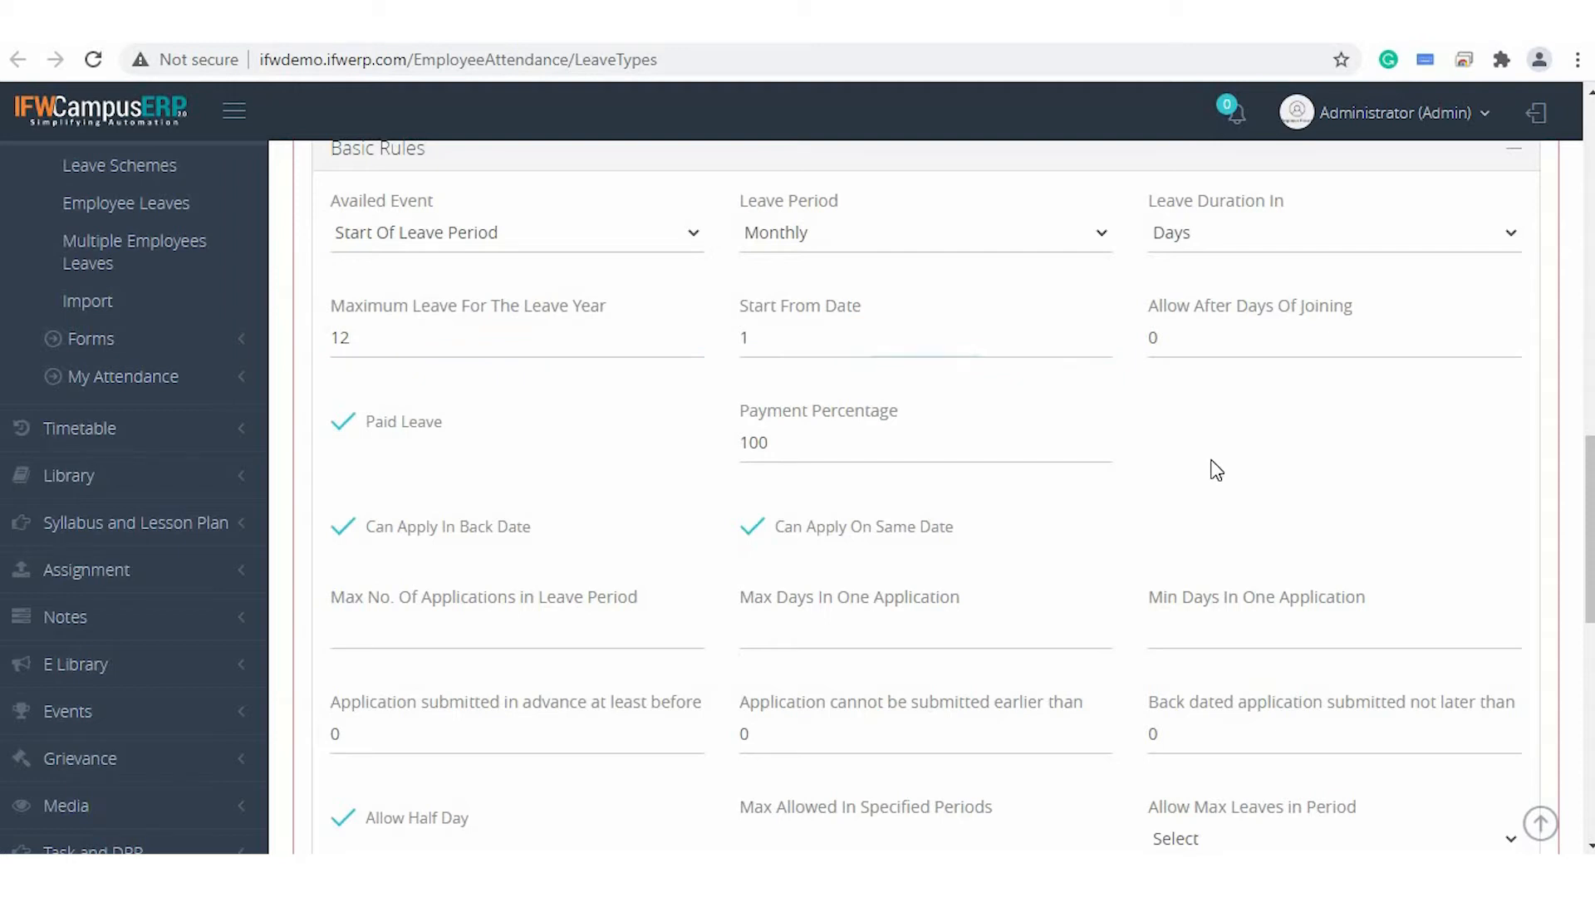
Review the marital status, religion and date-of-event claim options, leaving claim at Select.
scroll(1220, 462, down, 3)
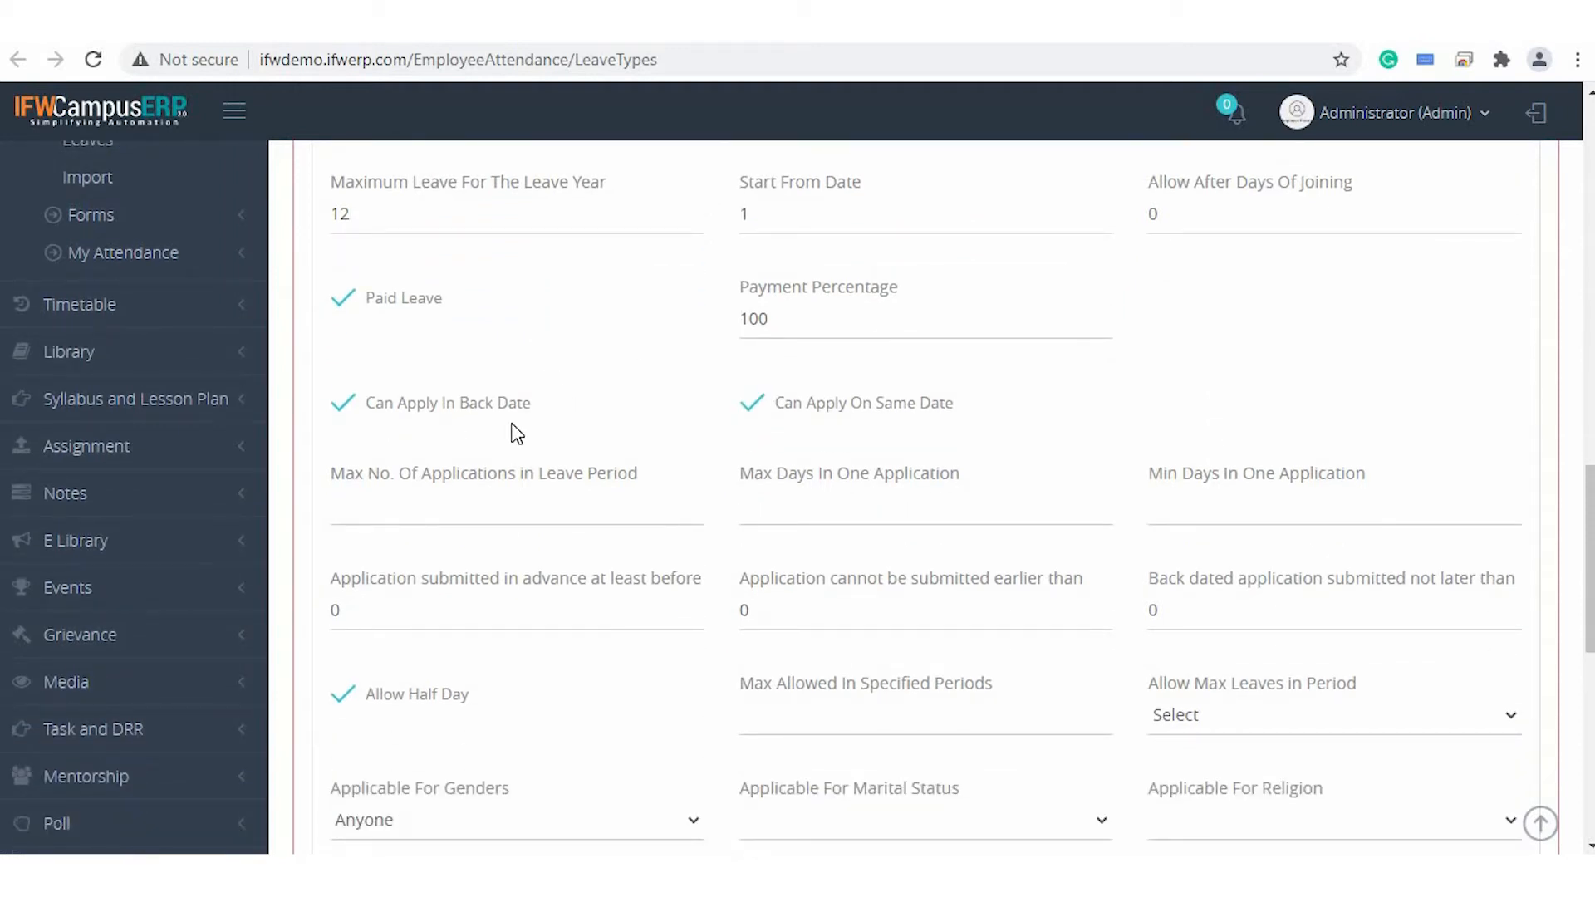
scroll(897, 374, down, 3)
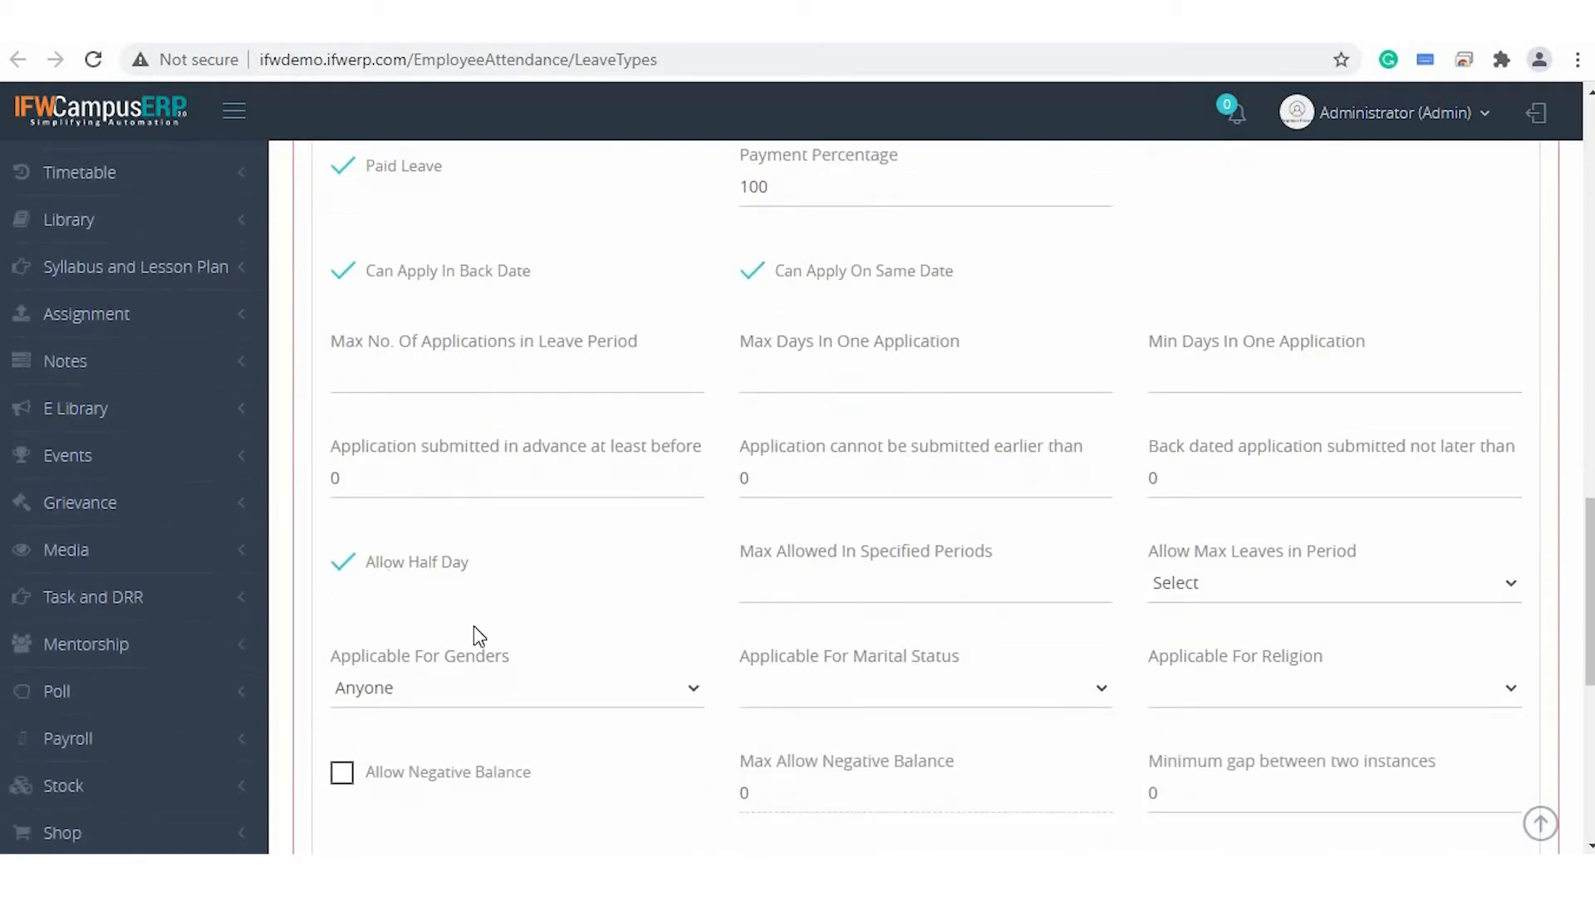
scroll(632, 449, down, 3)
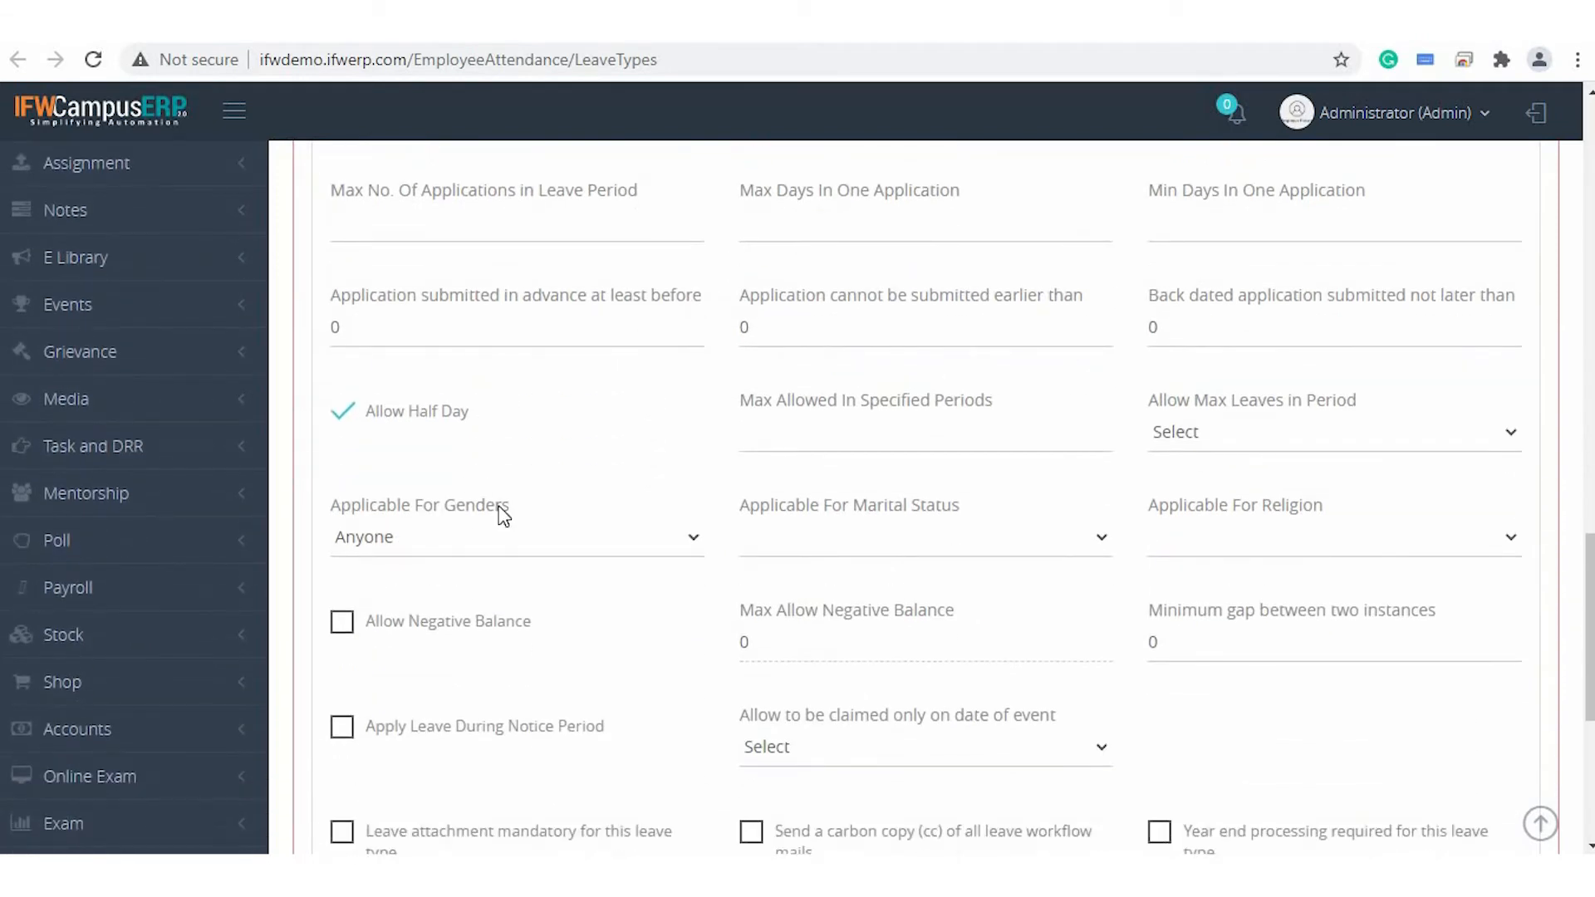
scroll(502, 515, down, 1)
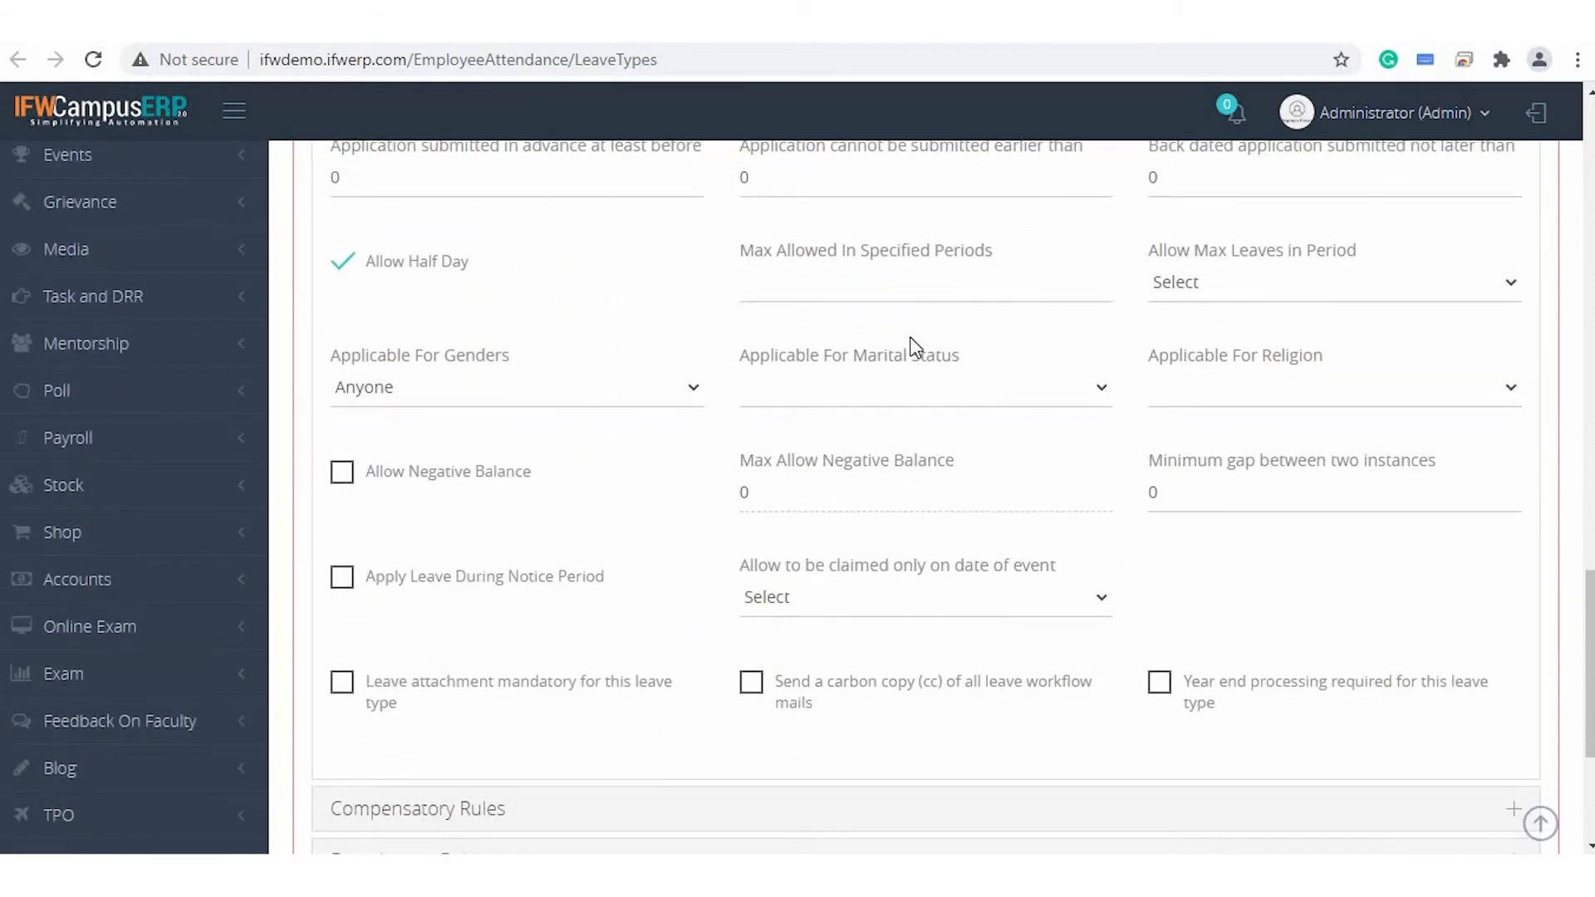
scroll(994, 392, down, 2)
click(932, 324)
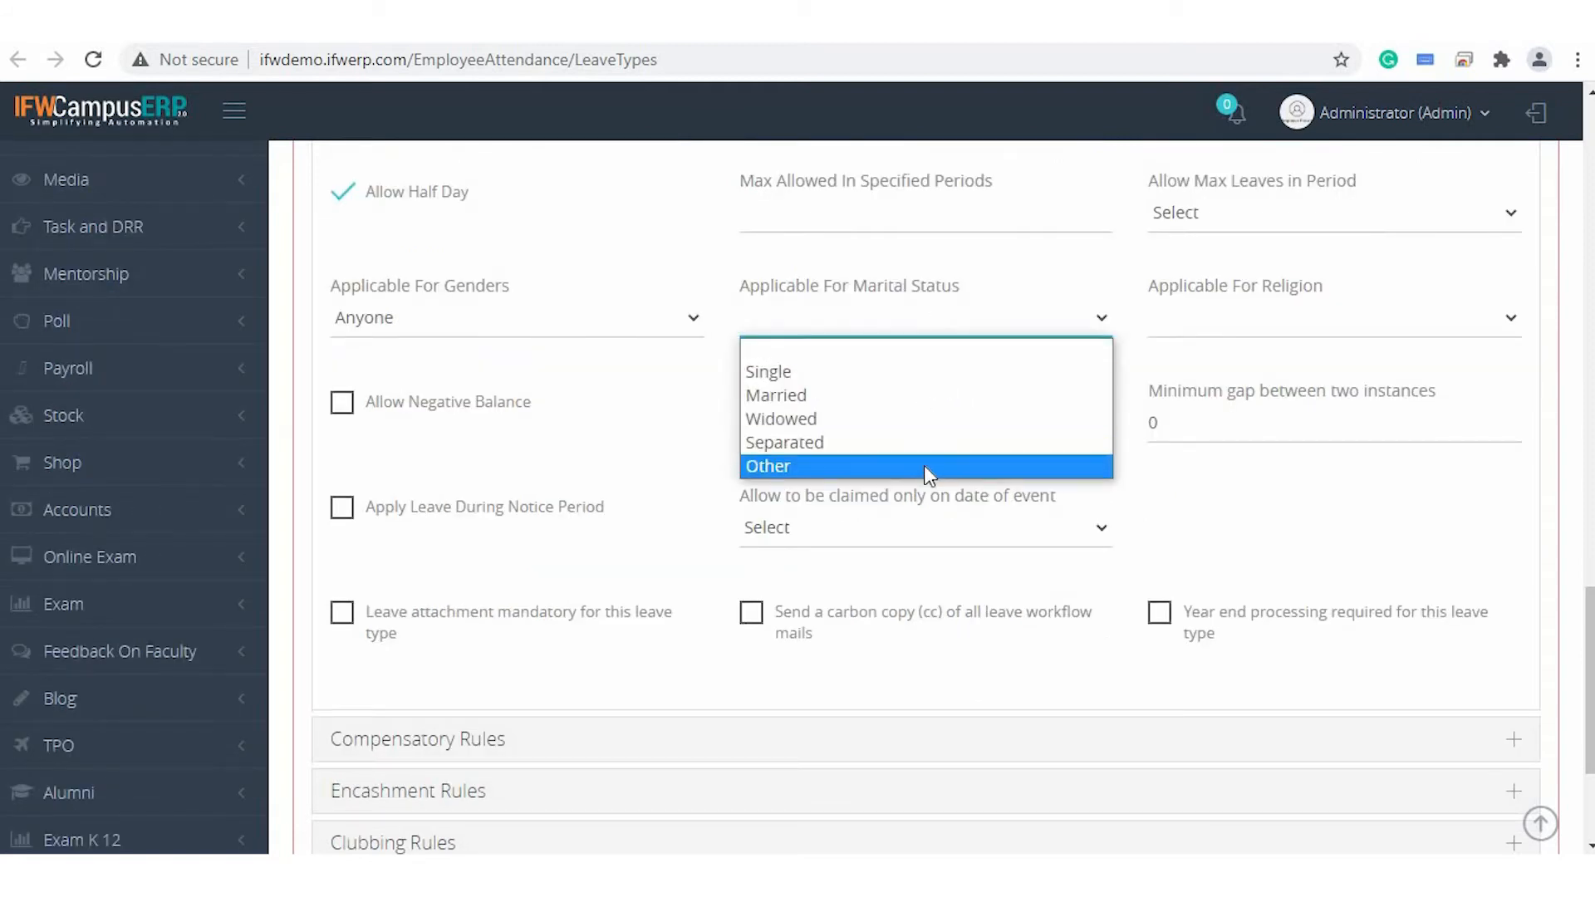
click(1244, 328)
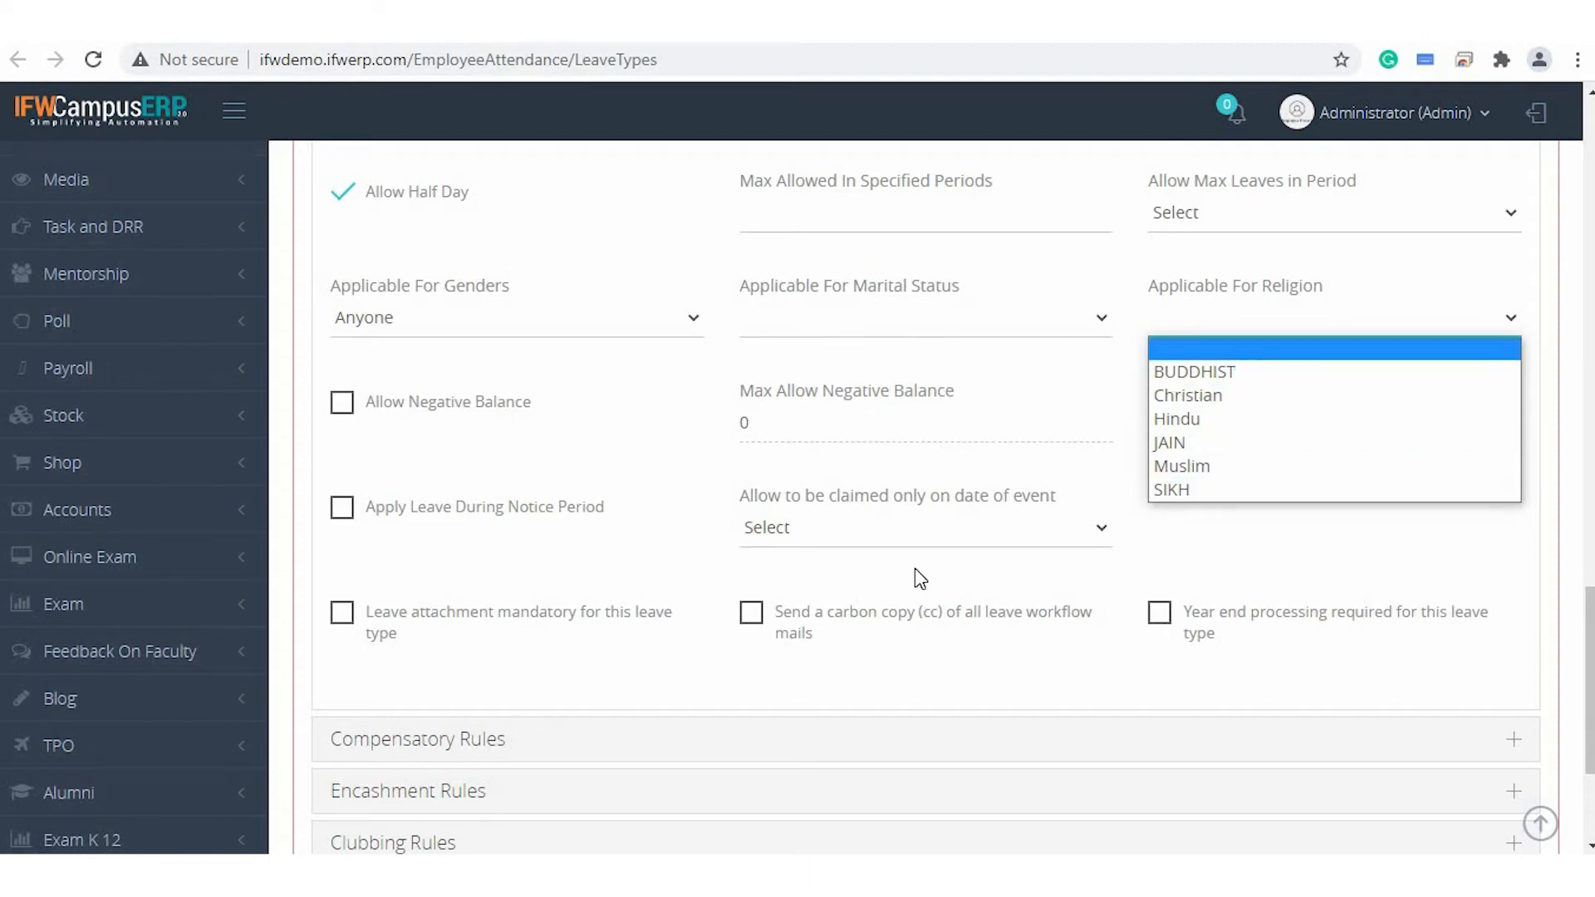
click(921, 537)
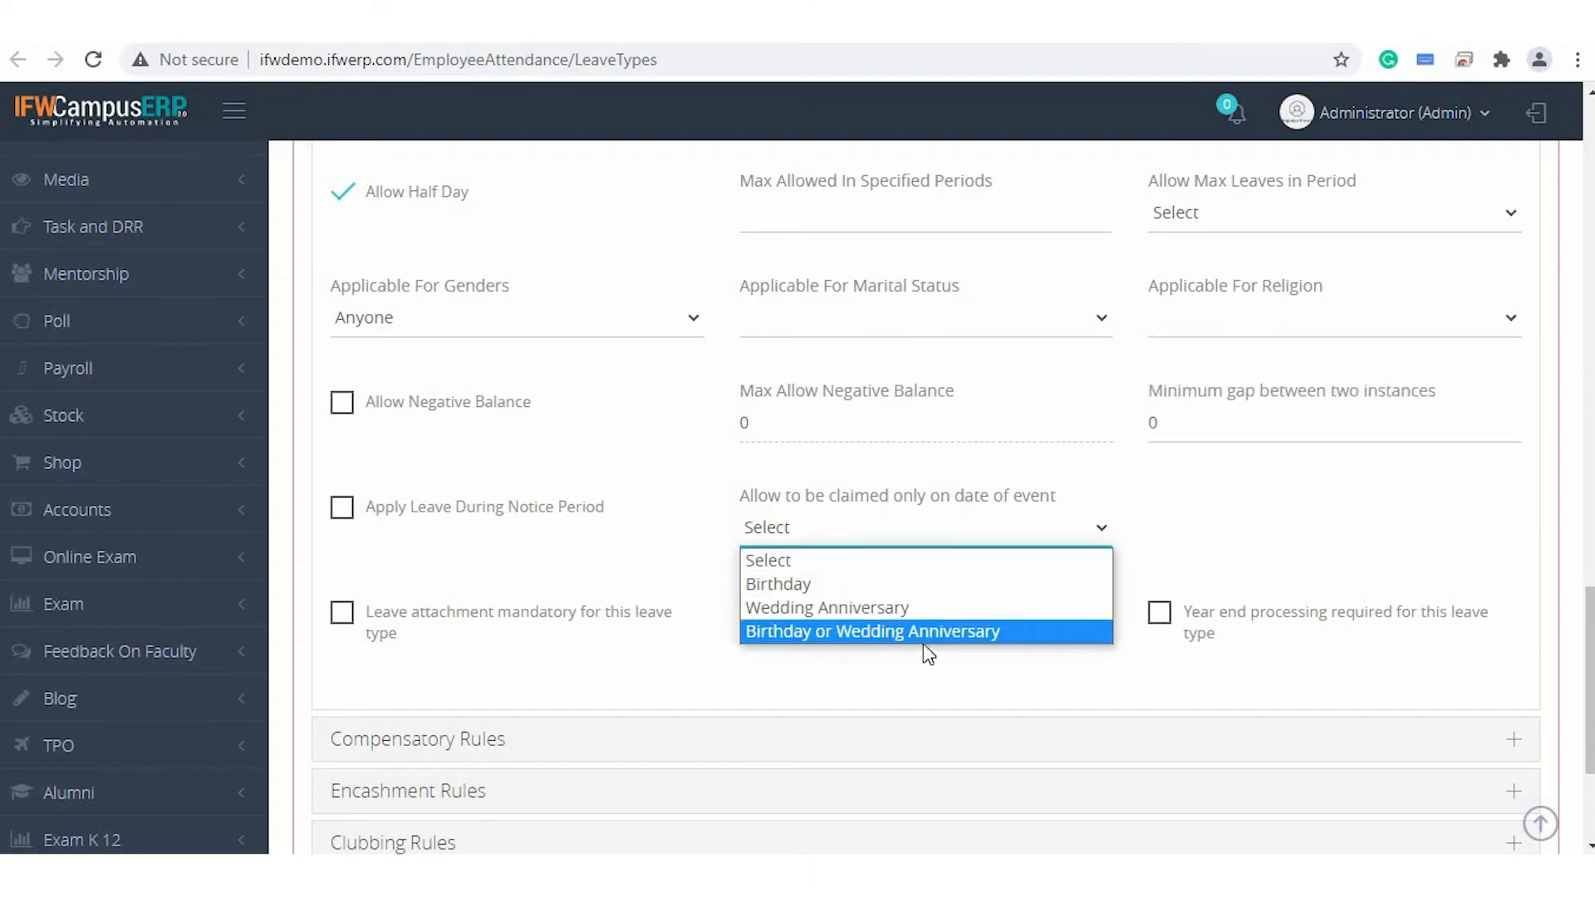
click(903, 515)
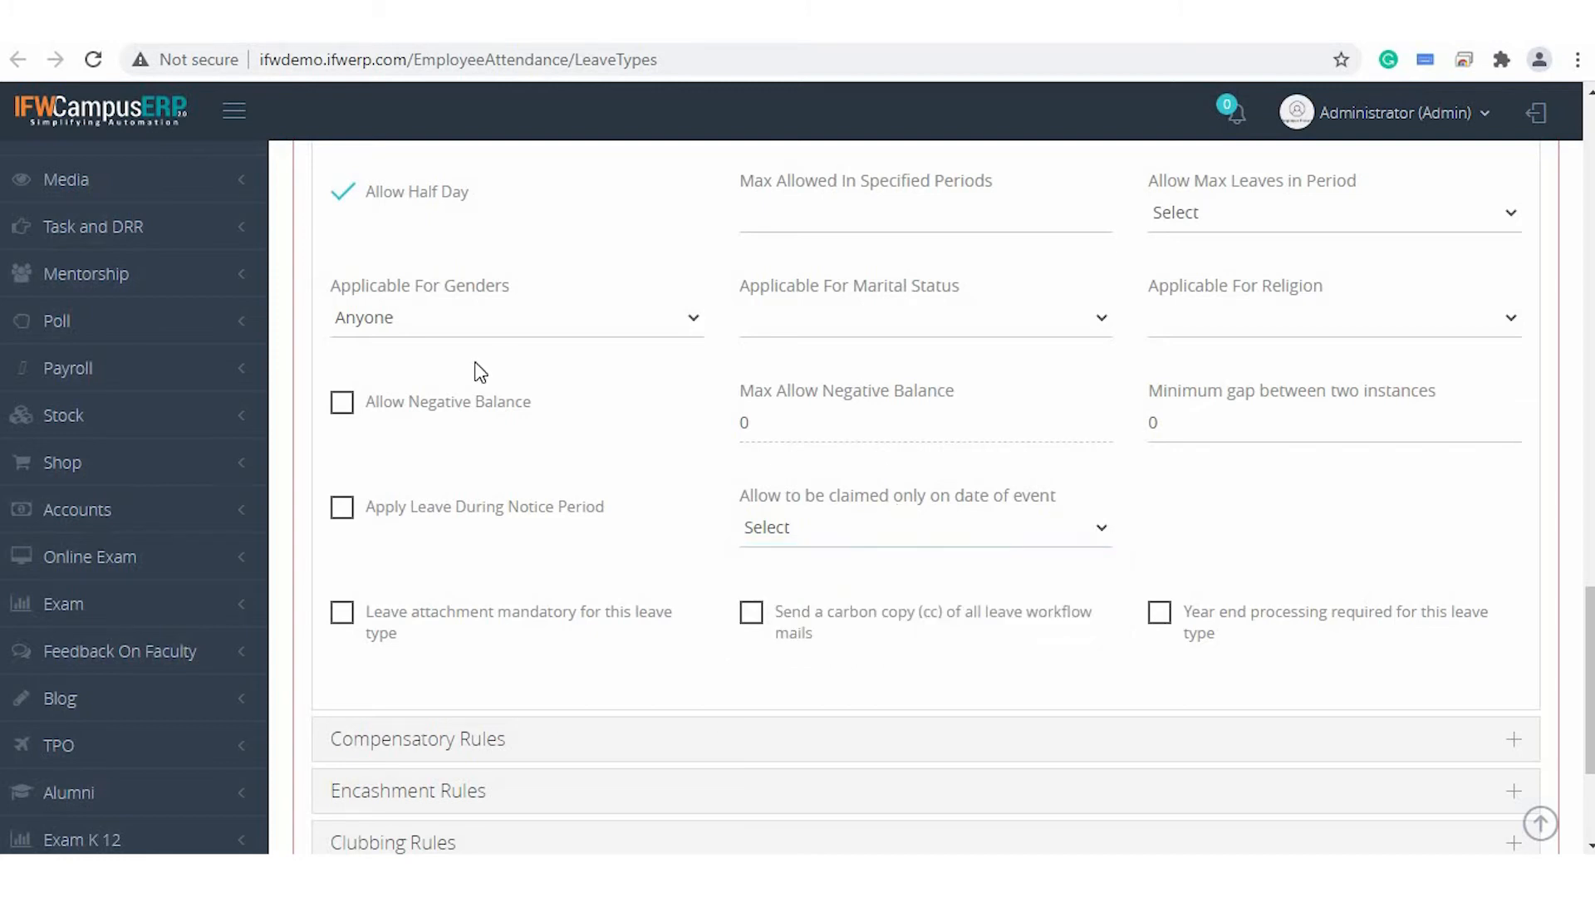
scroll(478, 366, down, 3)
Mark Casual Leave as Compensatory in the Compensatory Rules.
click(460, 531)
click(343, 480)
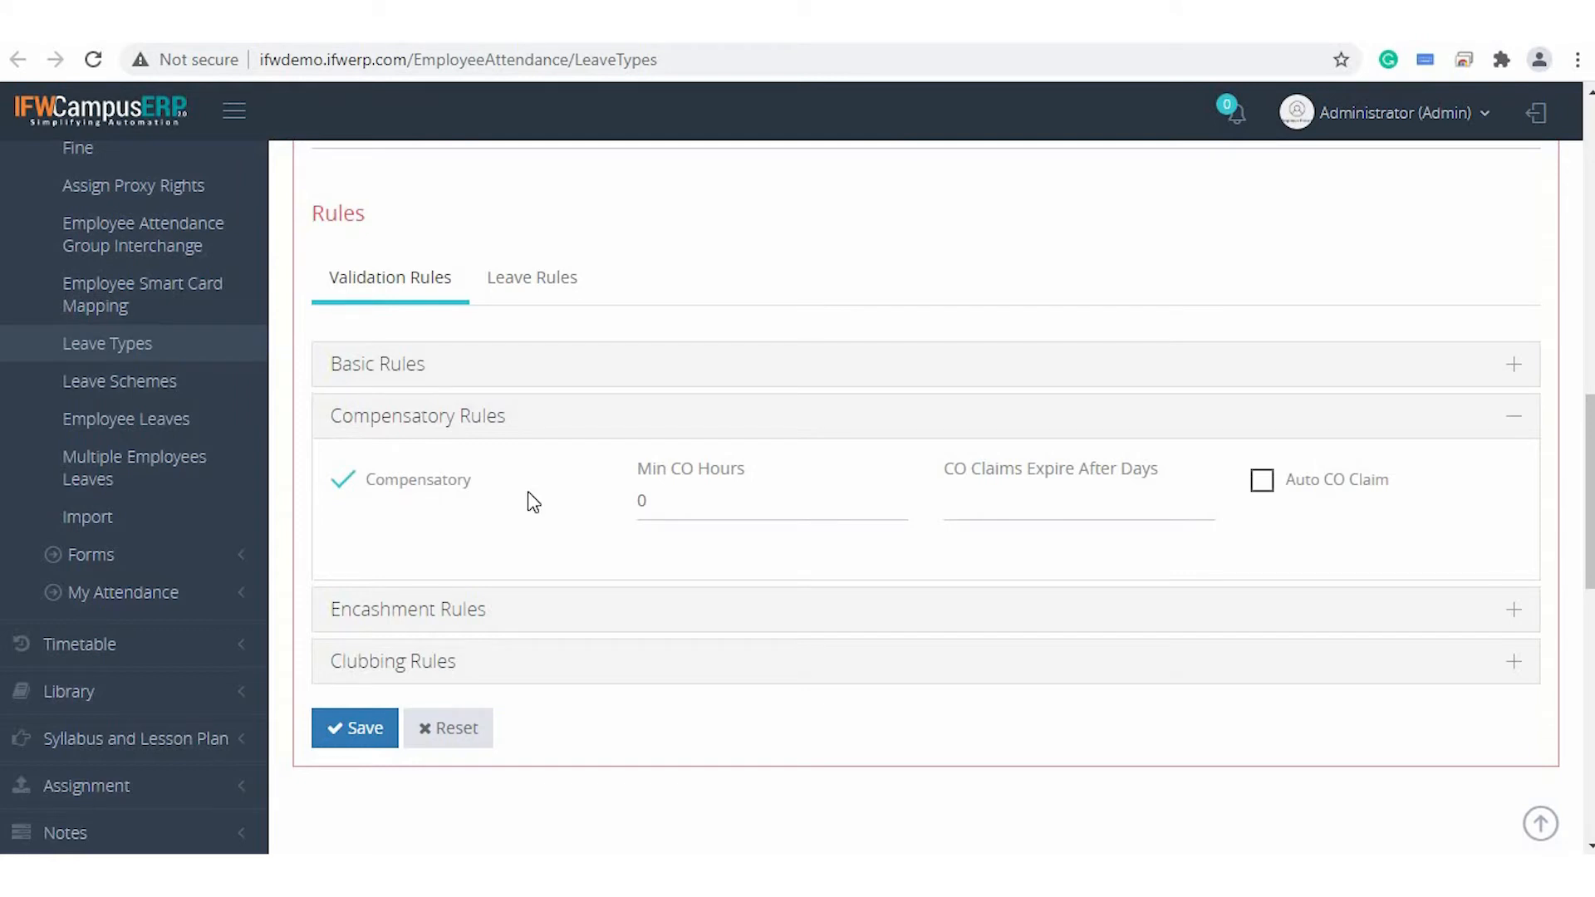
click(454, 617)
In Clubbing Rules, bar combining with Paid Leave and draw the balance from Sick Leave.
scroll(511, 606, down, 1)
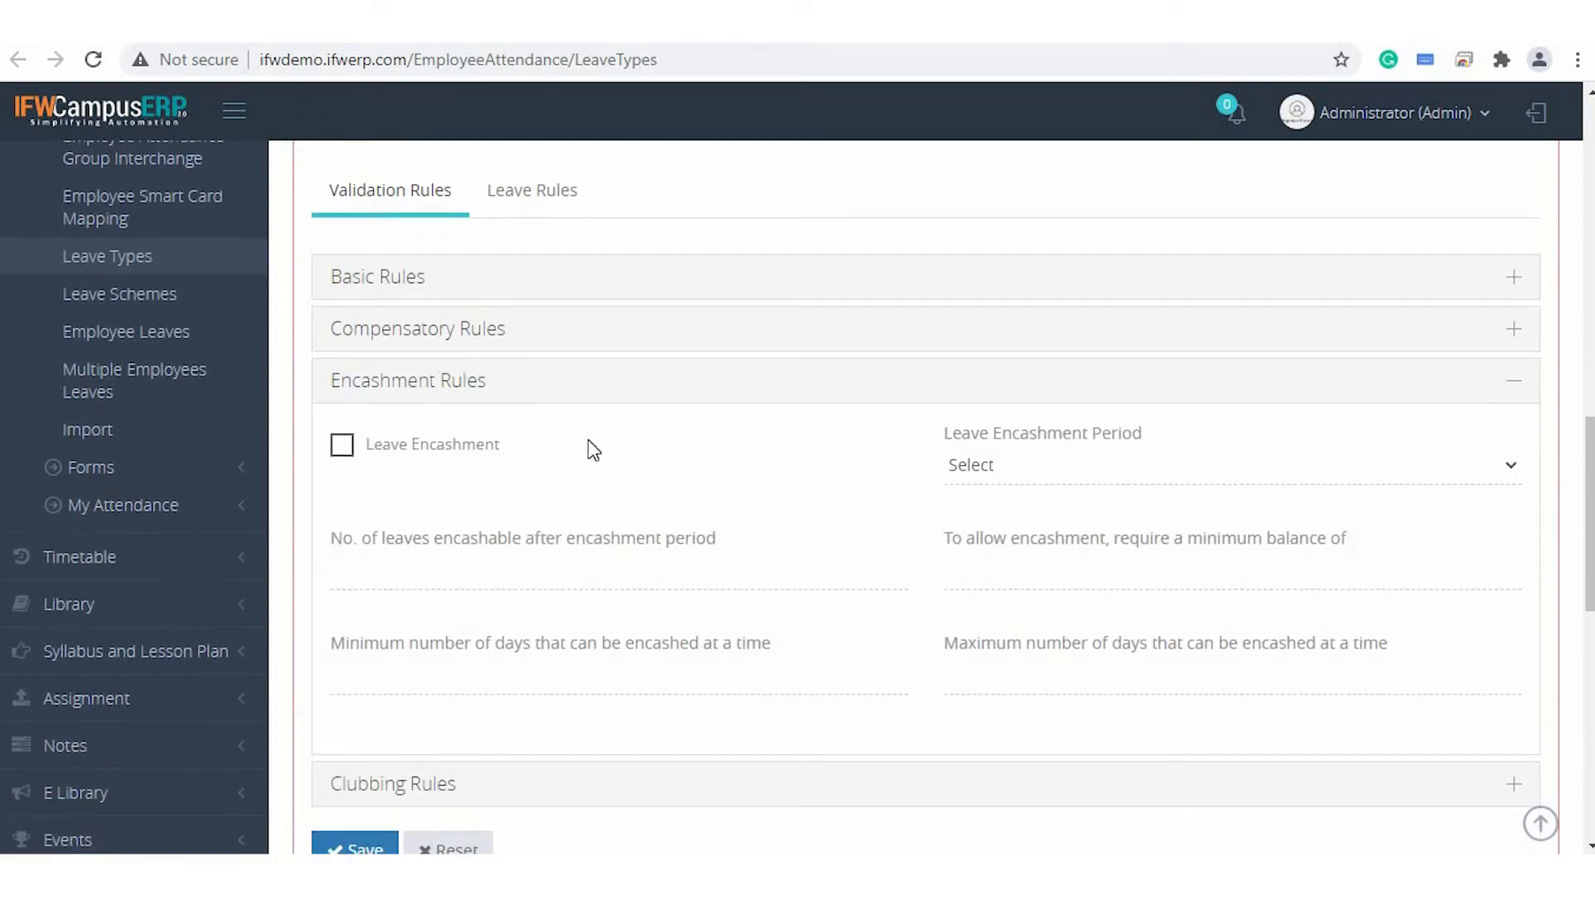
scroll(593, 449, down, 3)
click(423, 611)
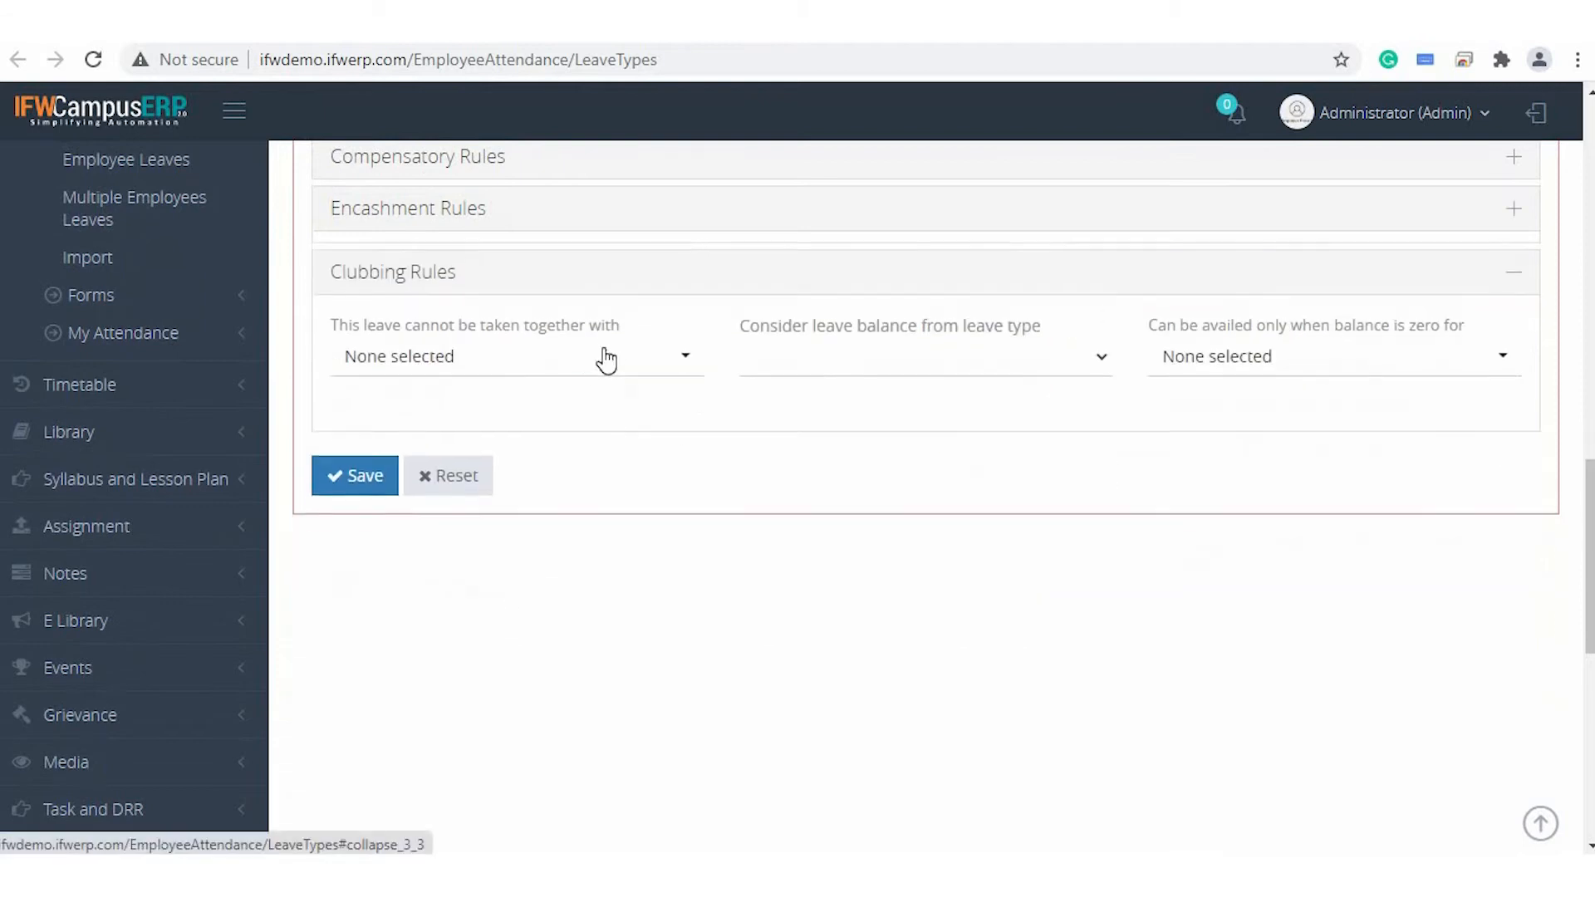
click(552, 355)
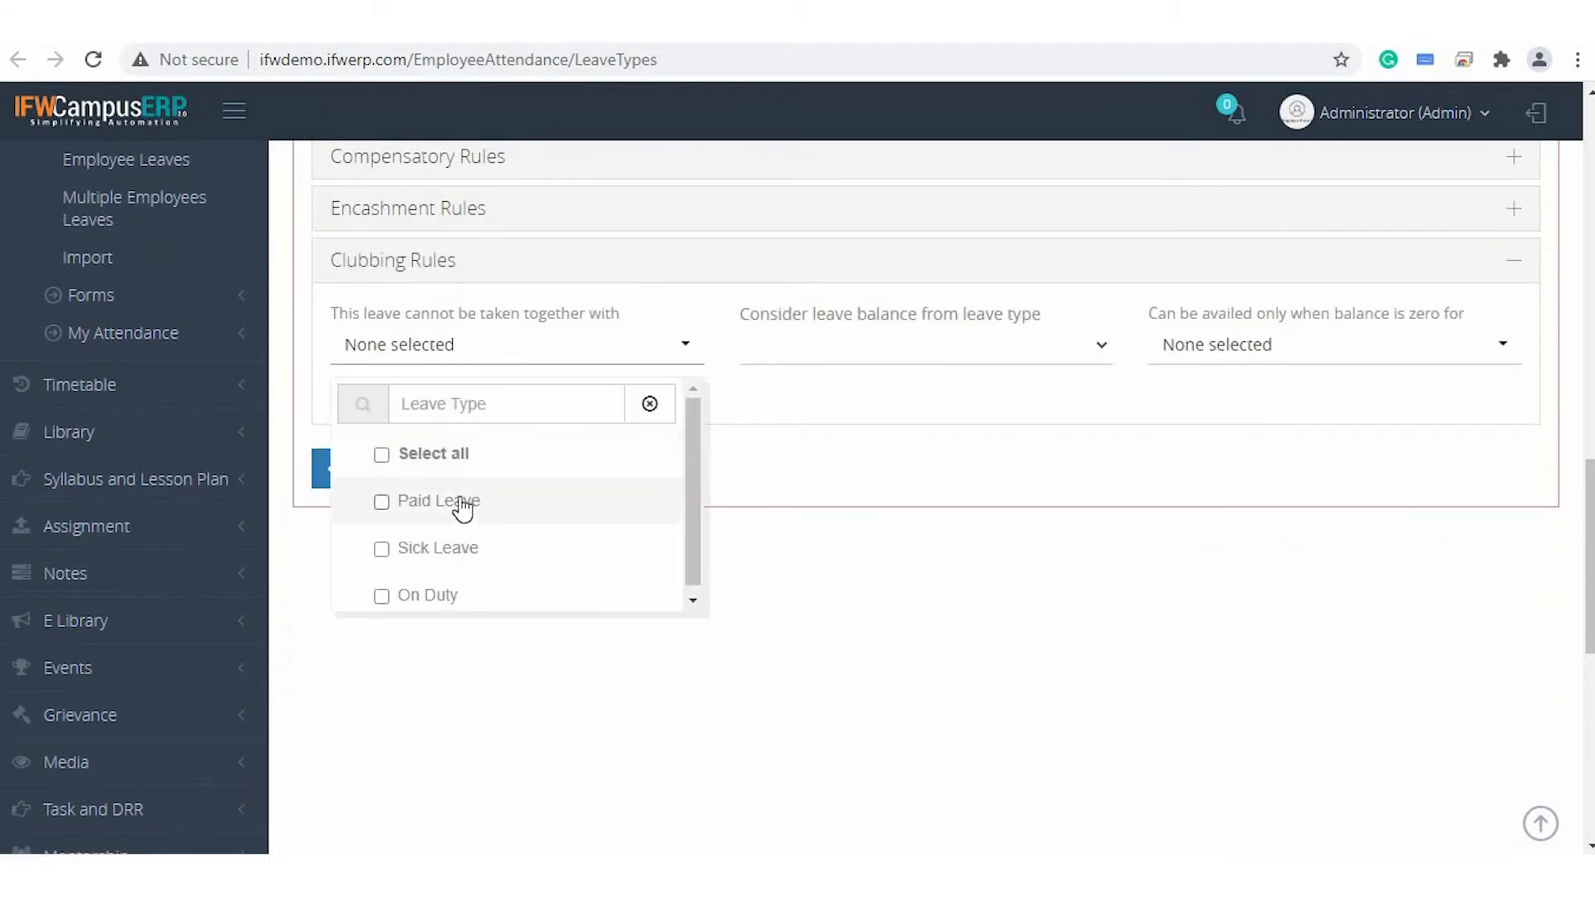
click(463, 508)
click(855, 343)
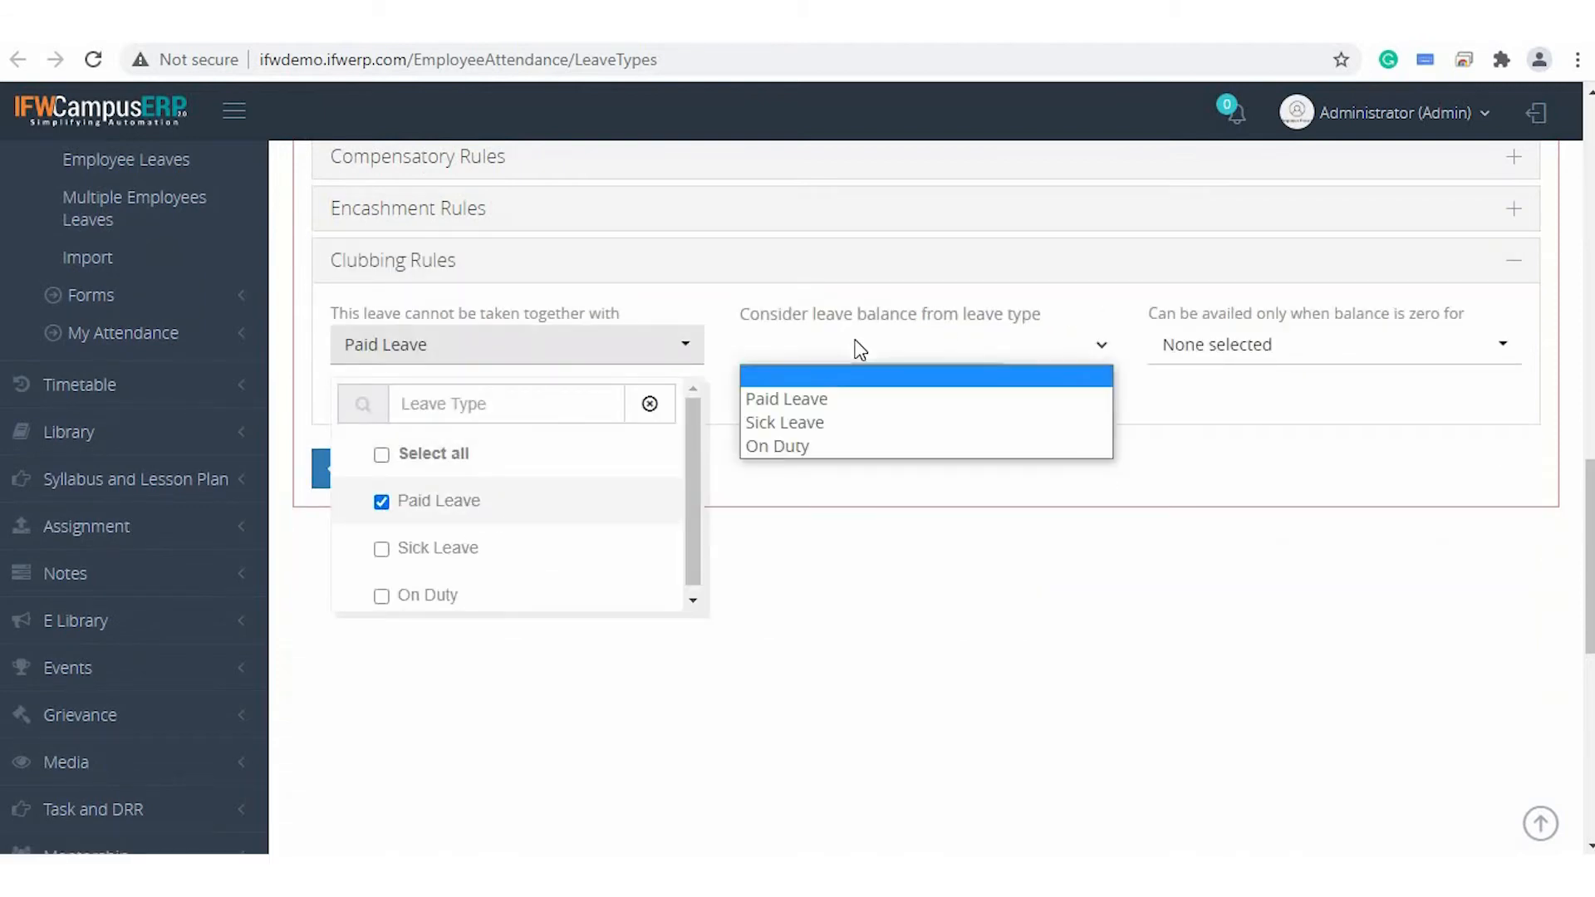
click(827, 425)
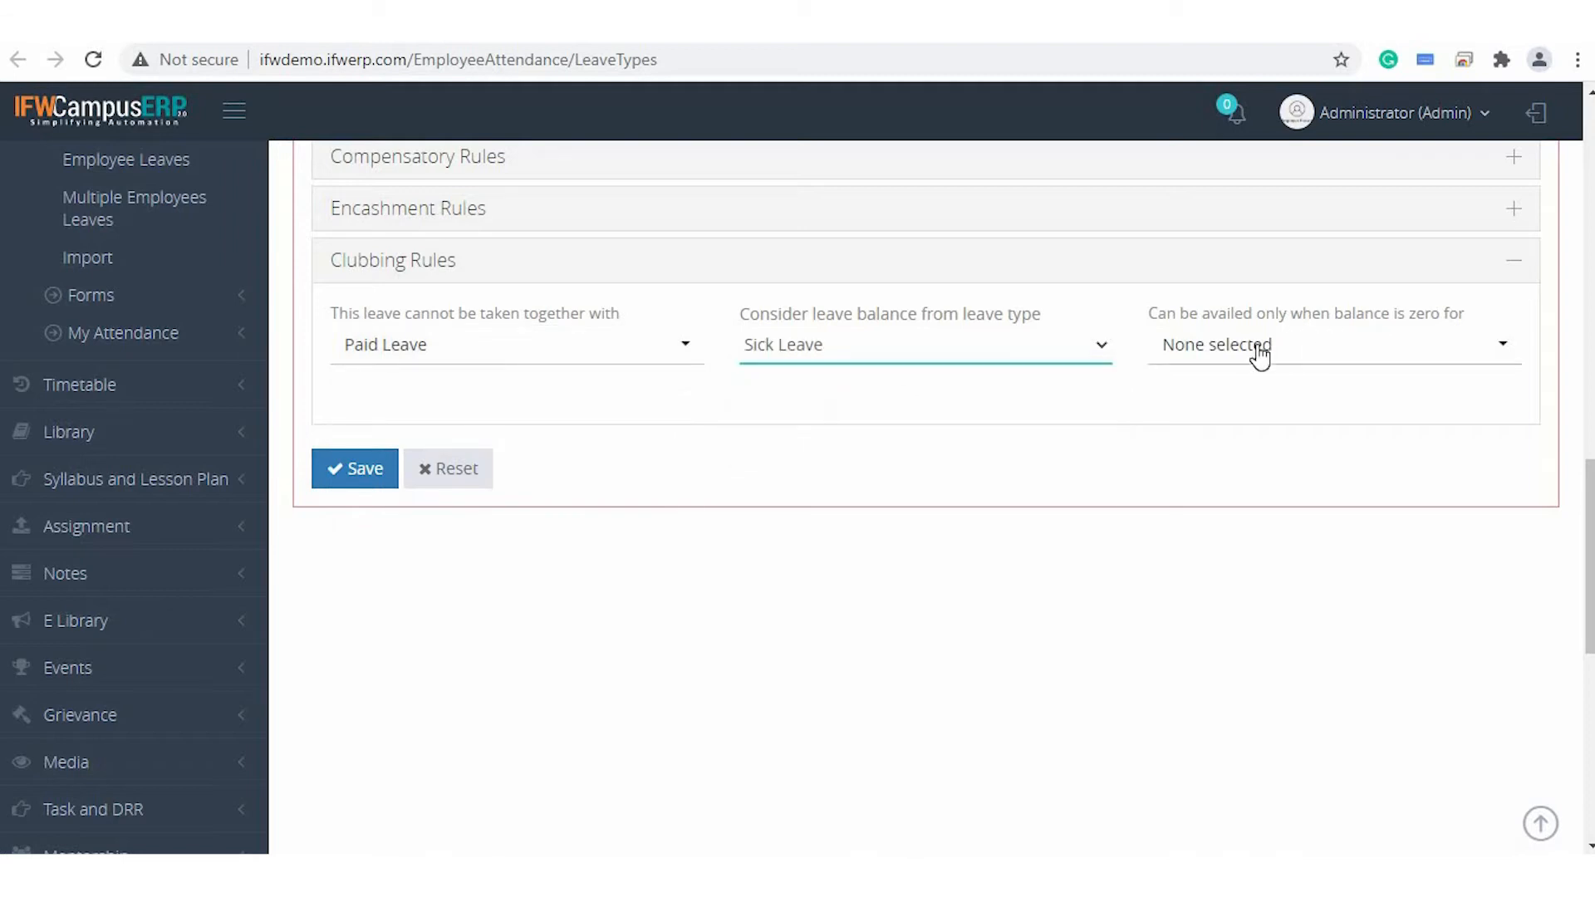
scroll(933, 405, up, 3)
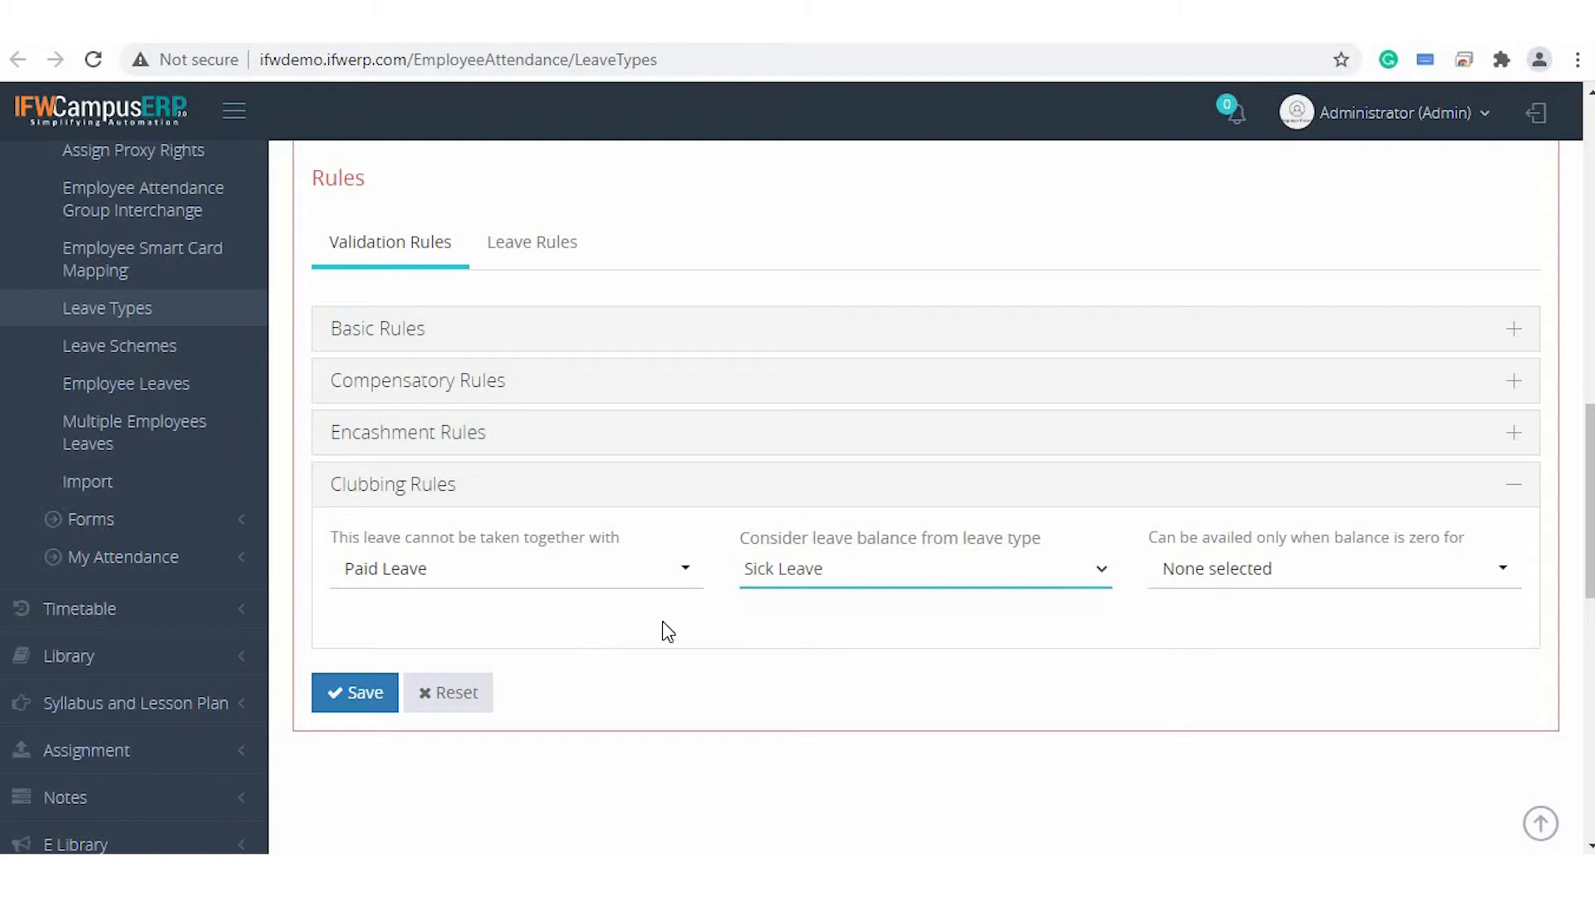
scroll(657, 581, up, 2)
click(554, 384)
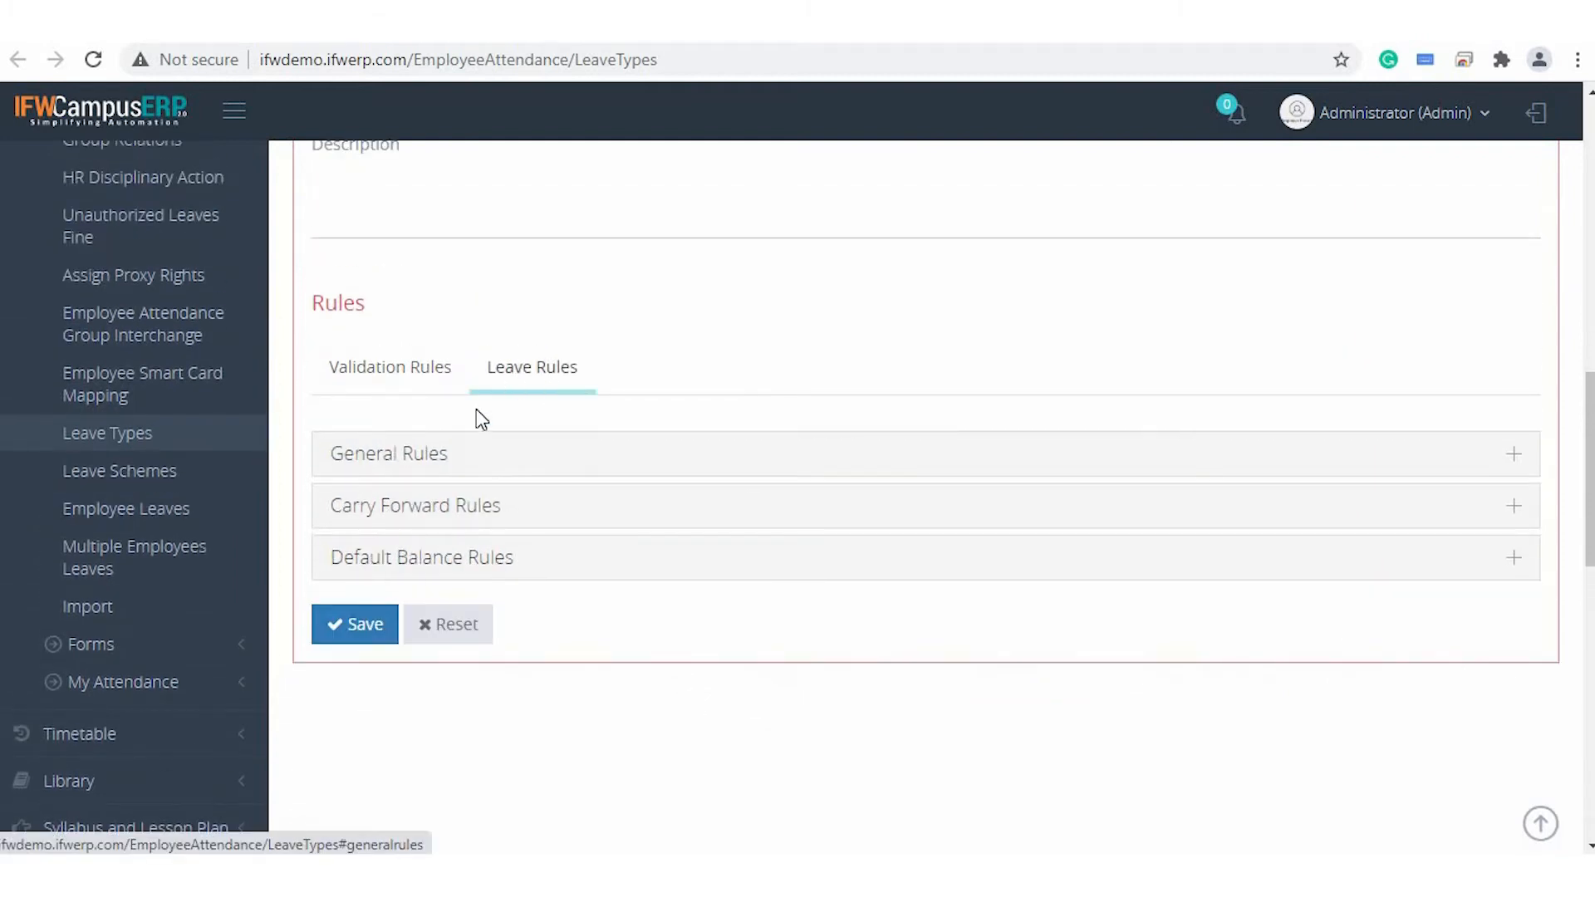
click(441, 457)
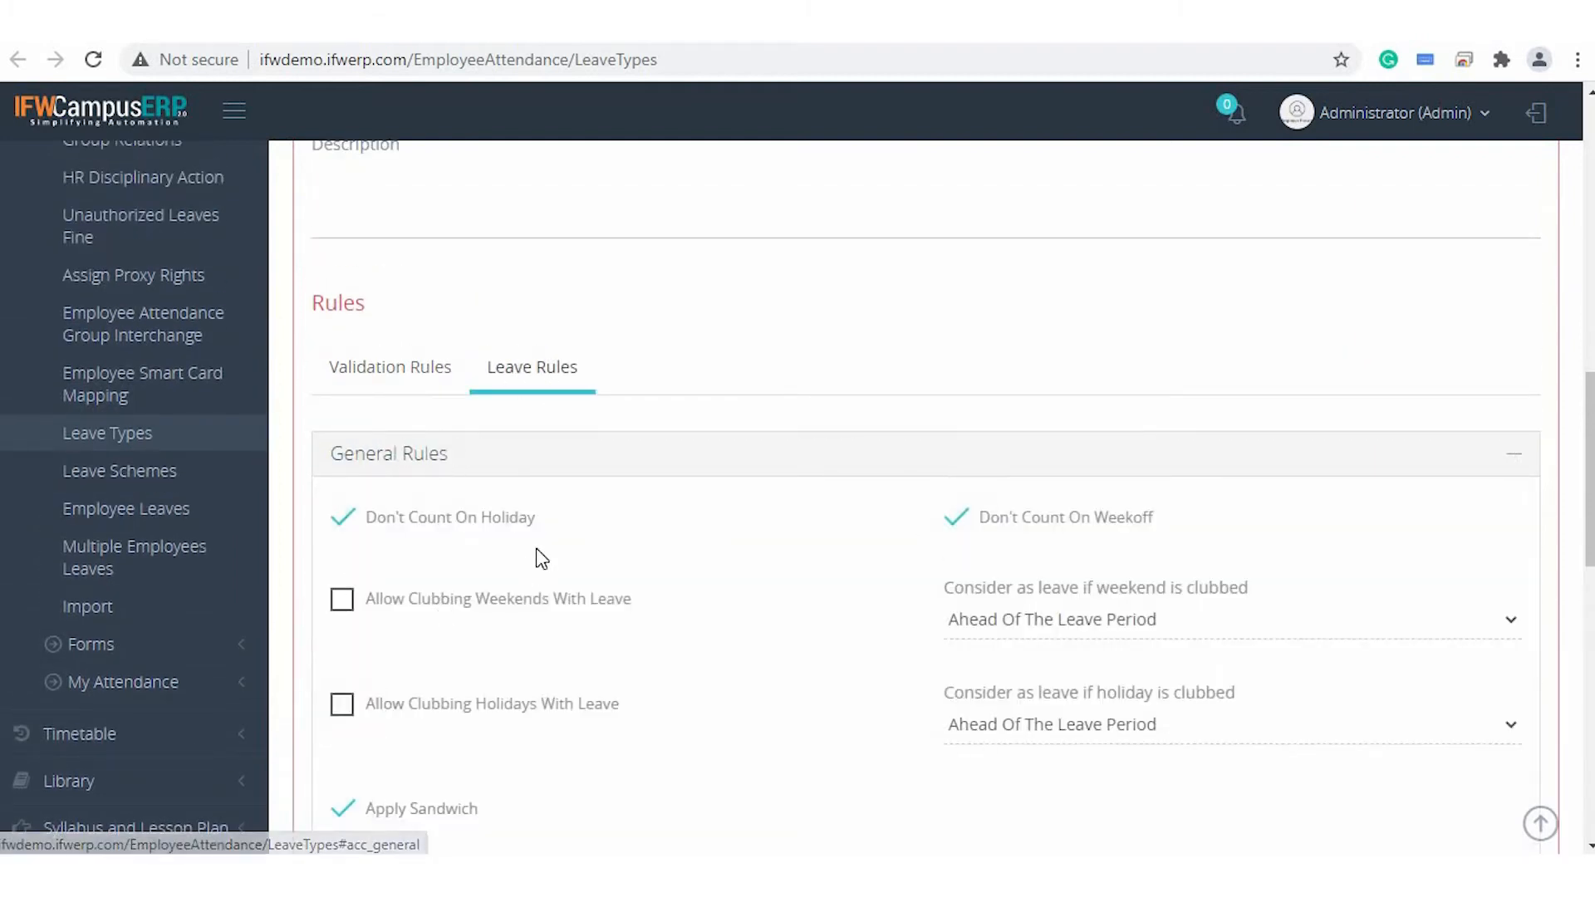
scroll(623, 395, down, 2)
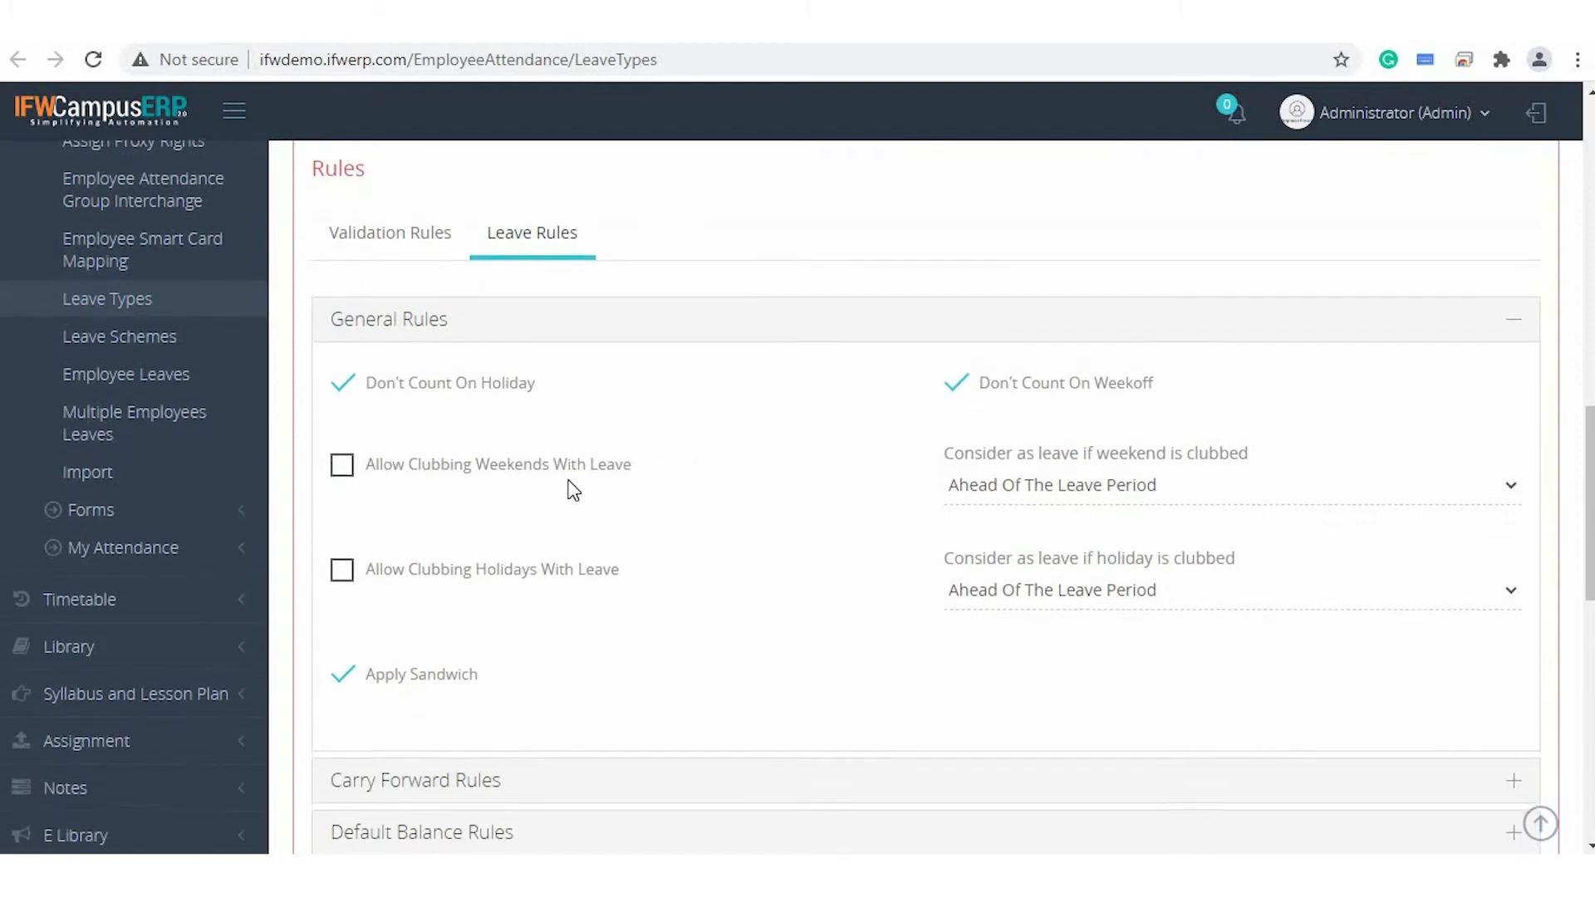
scroll(571, 488, down, 2)
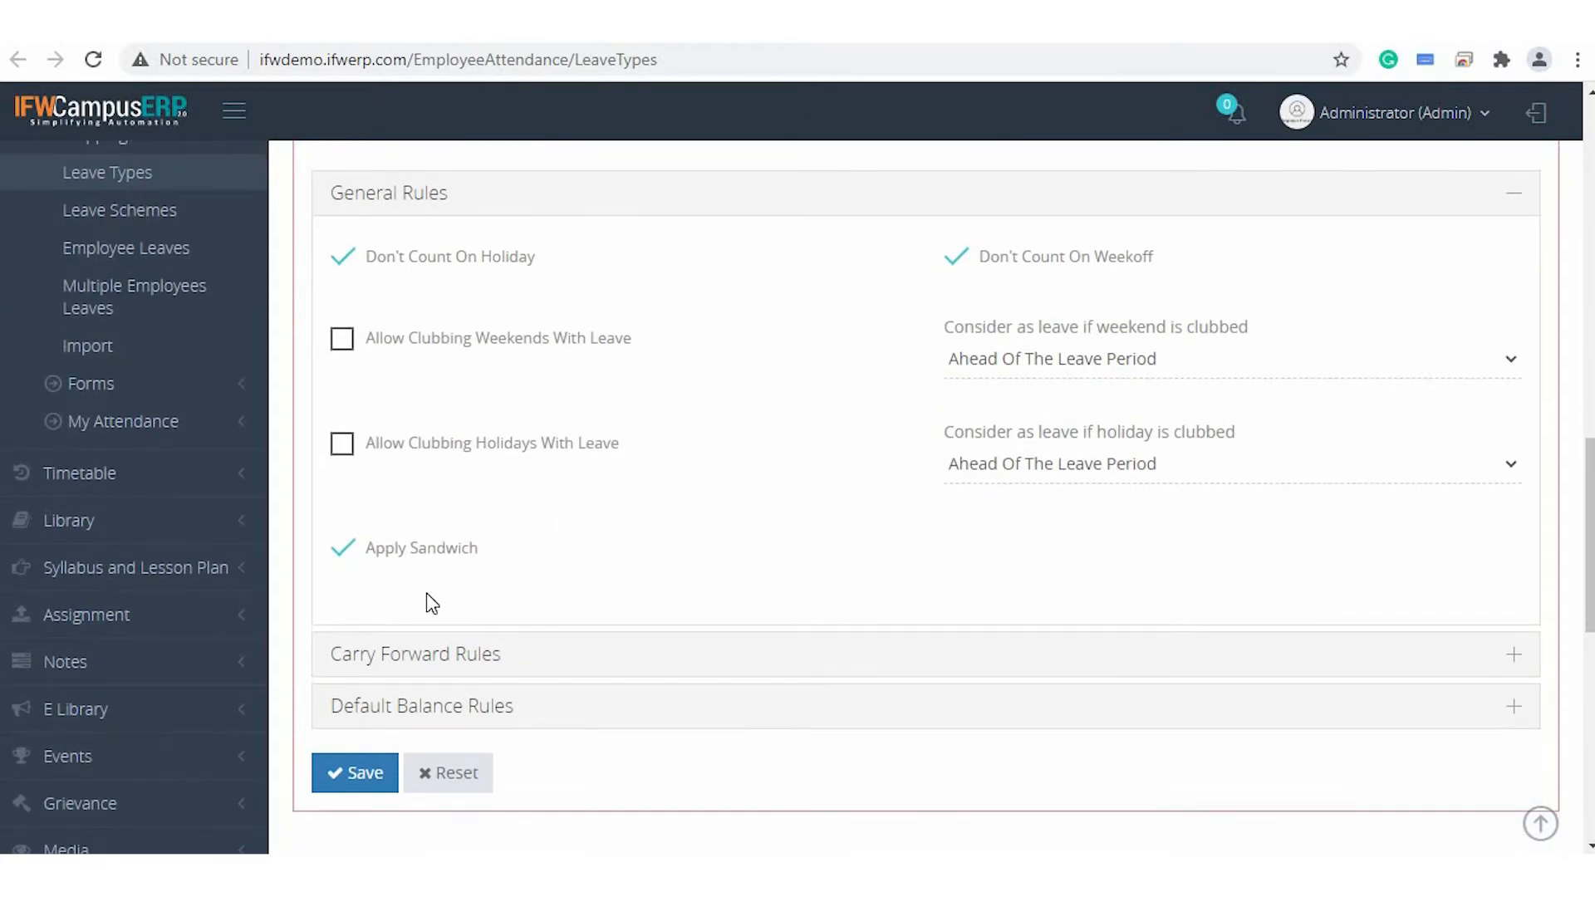
scroll(427, 619, down, 1)
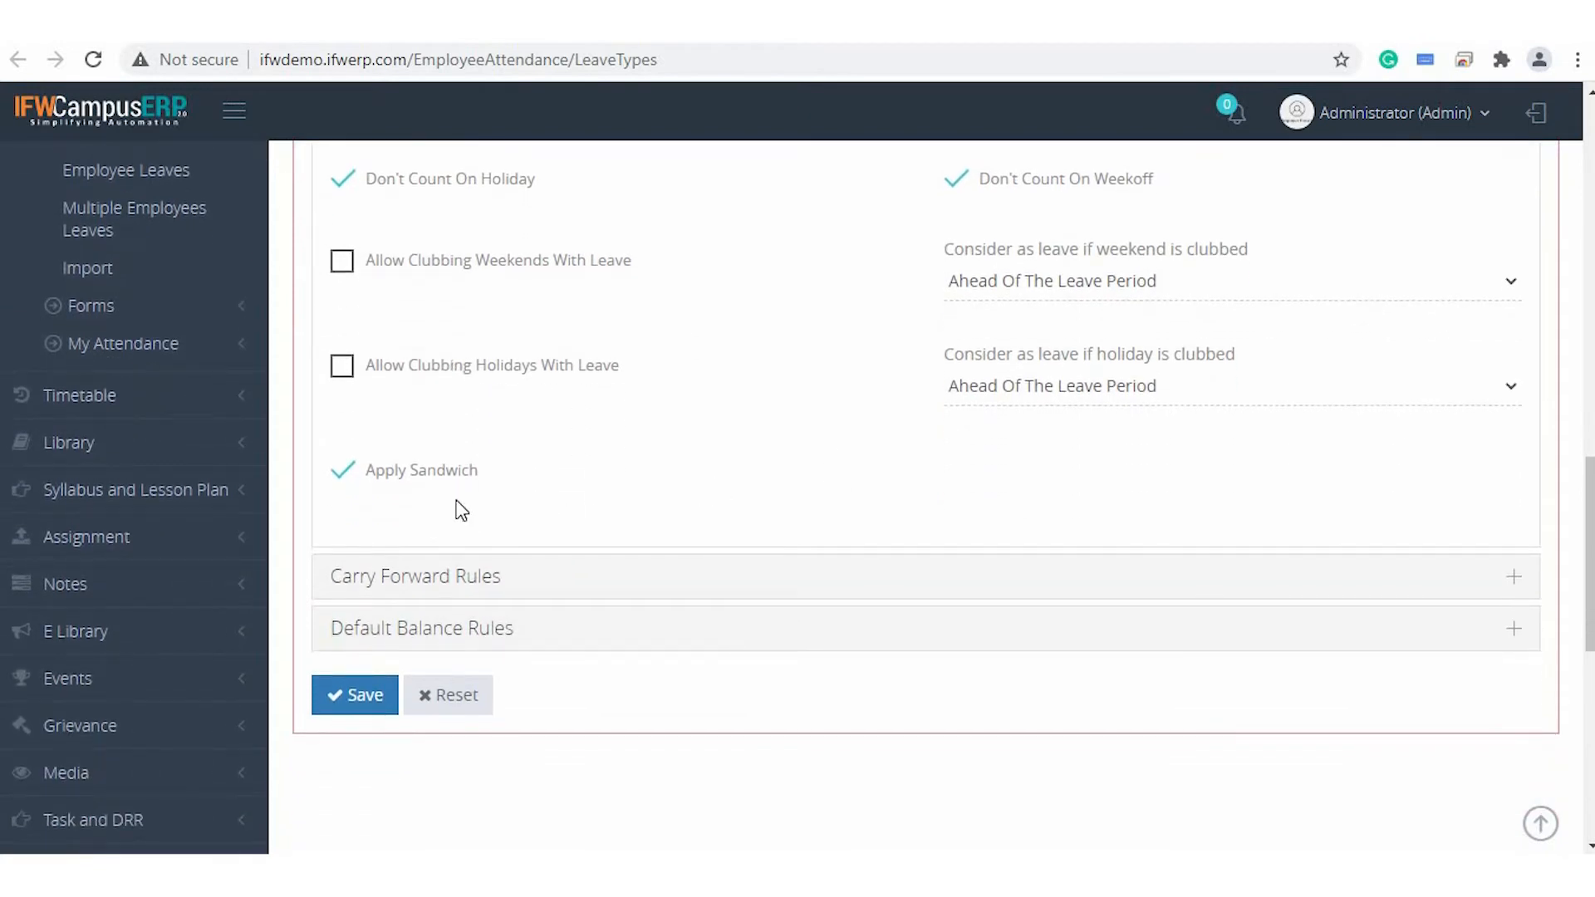
click(402, 573)
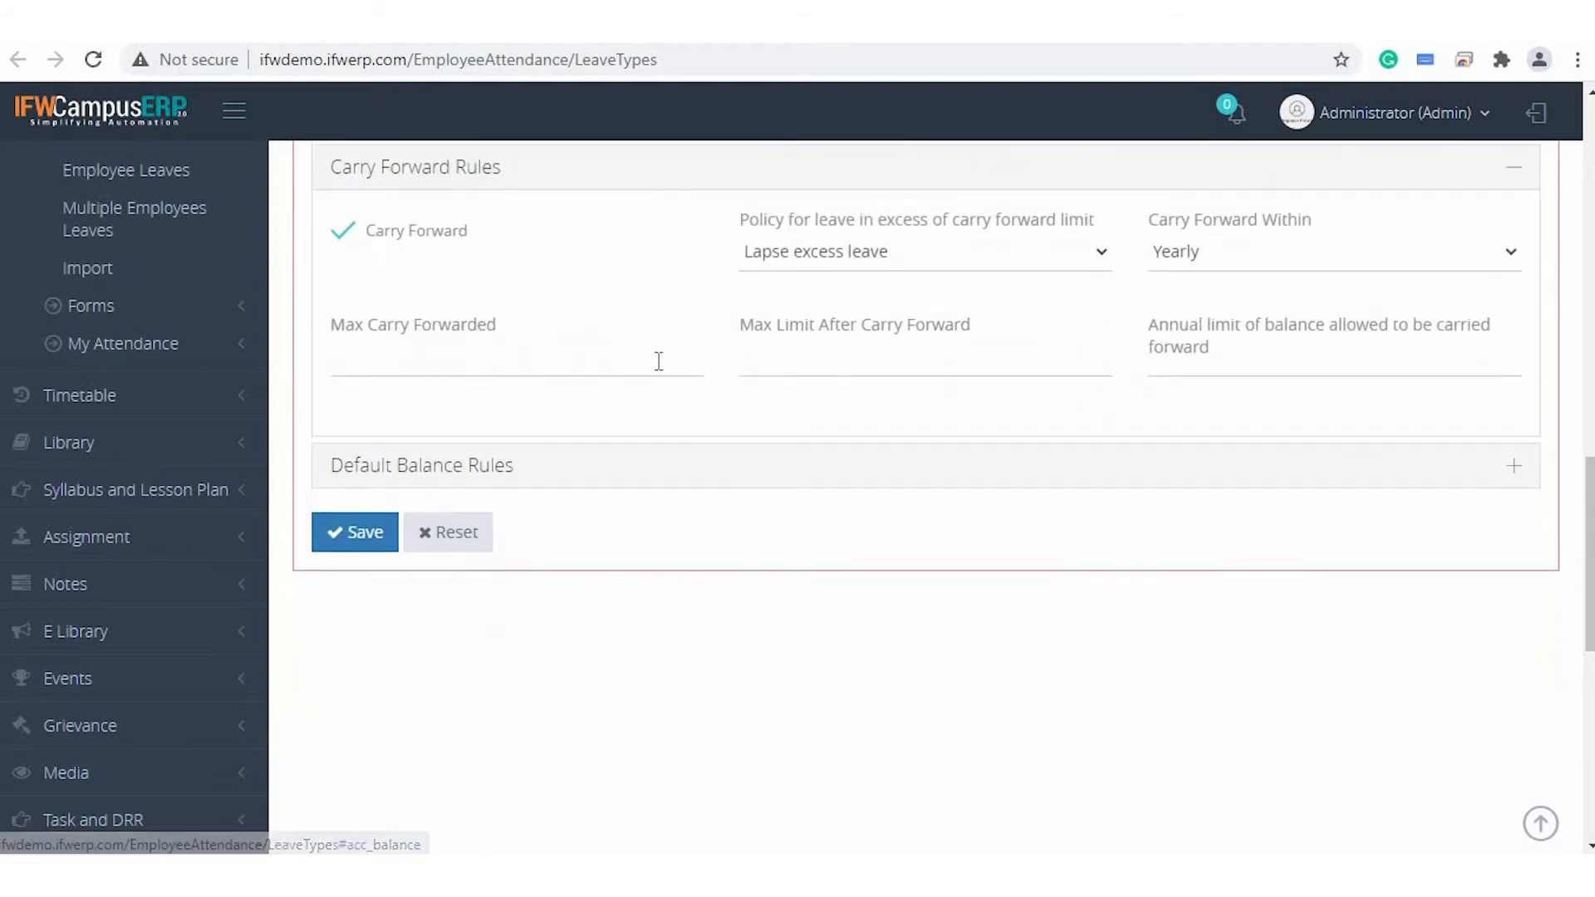
scroll(658, 361, up, 2)
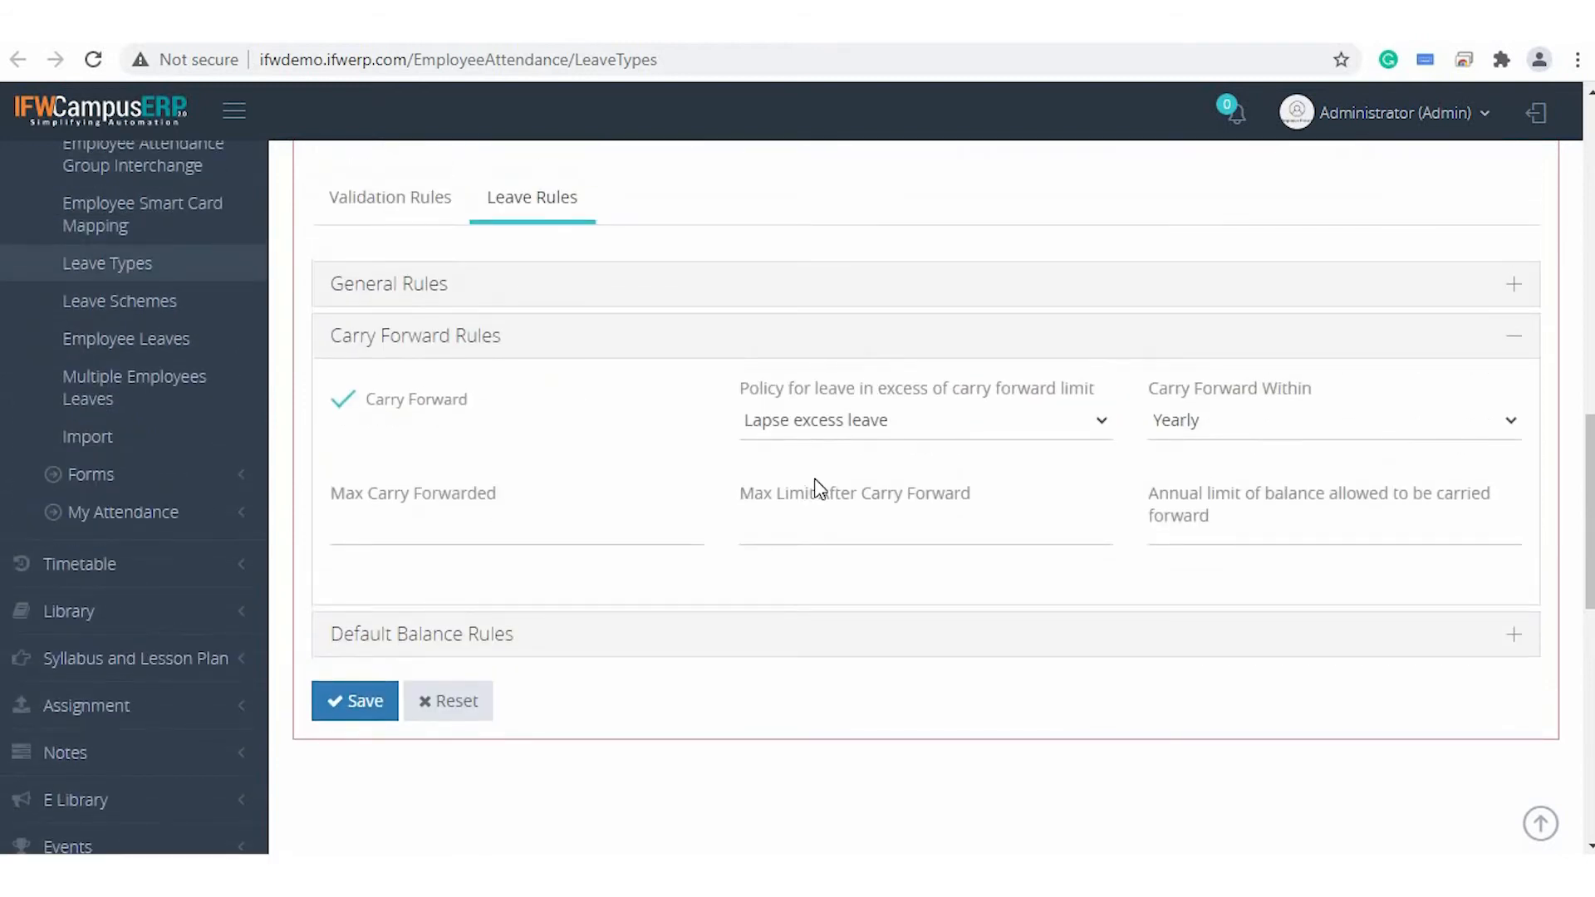
click(447, 646)
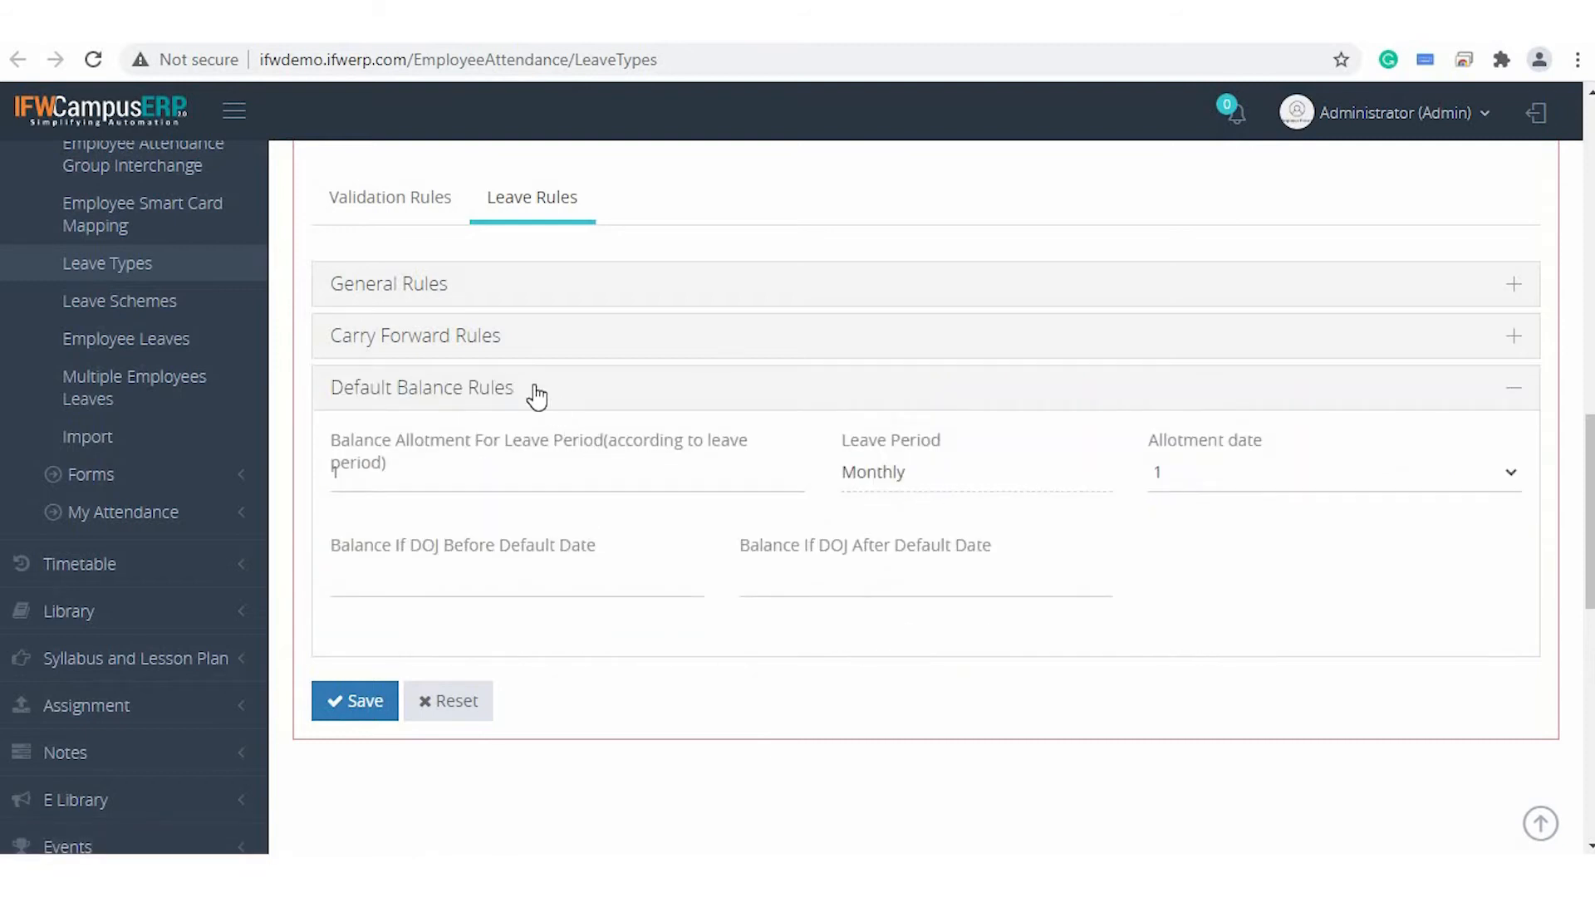
click(538, 385)
click(385, 224)
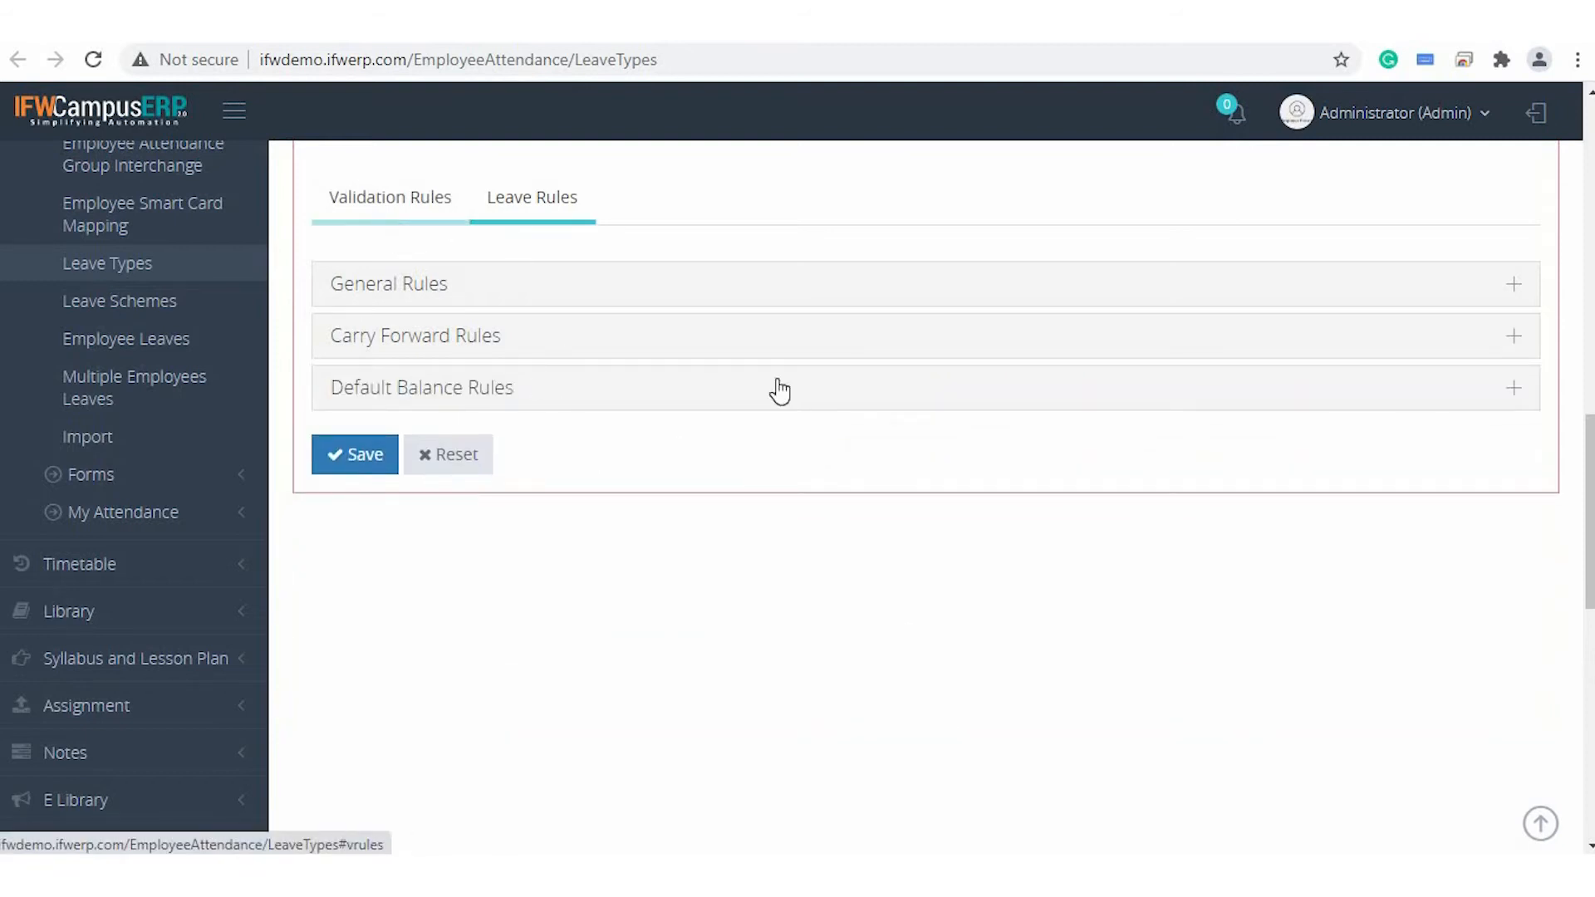
scroll(793, 341, up, 5)
scroll(795, 340, up, 4)
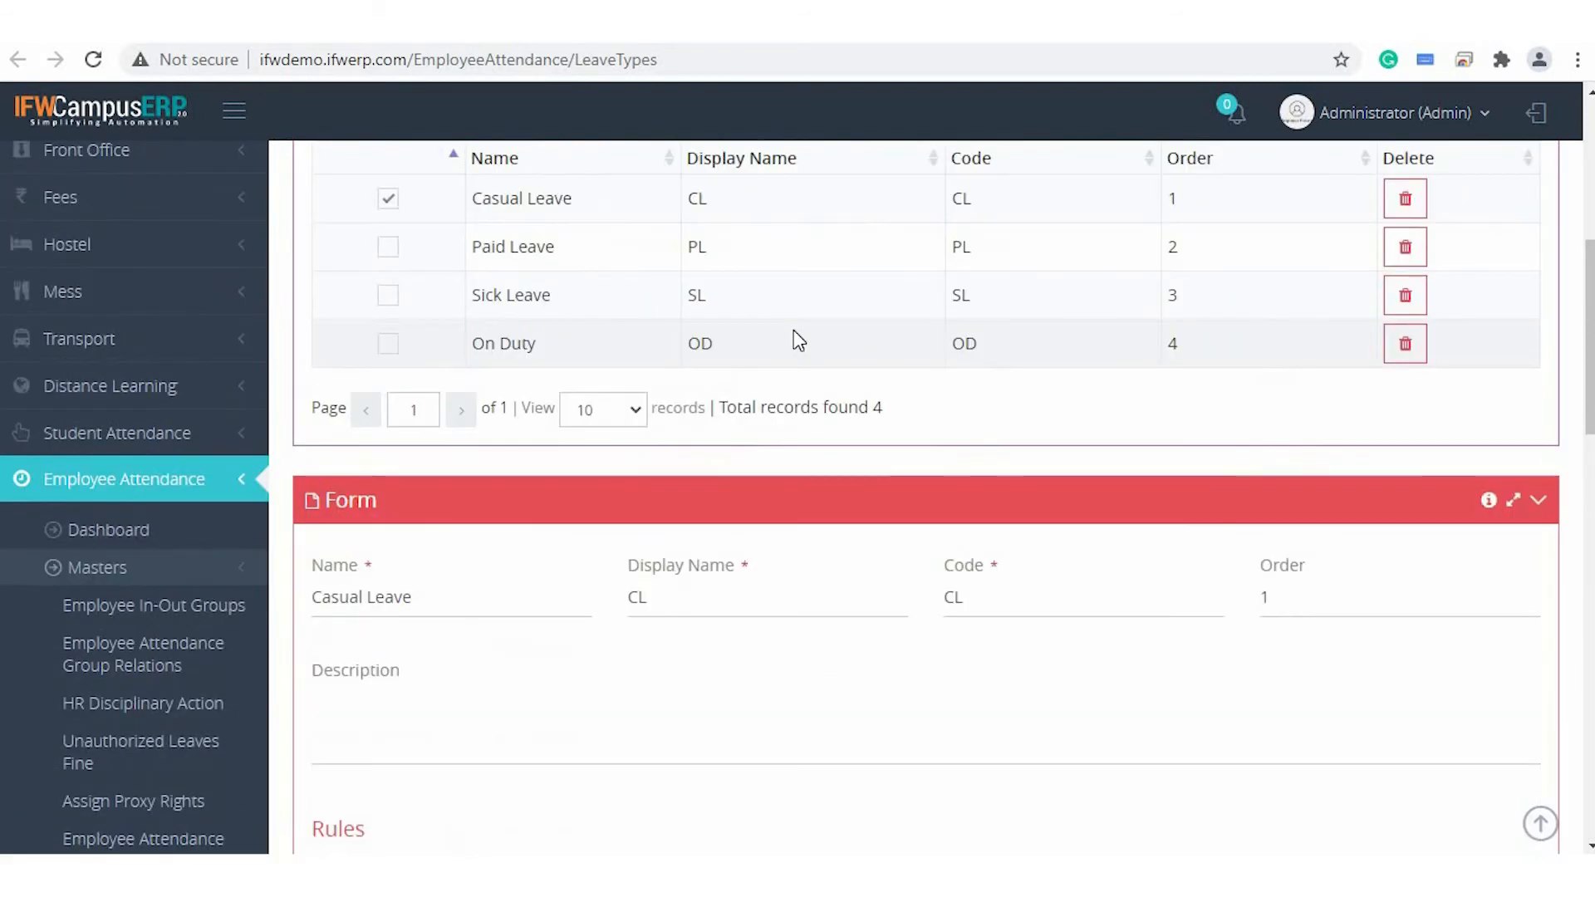
scroll(798, 341, up, 1)
scroll(798, 341, up, 2)
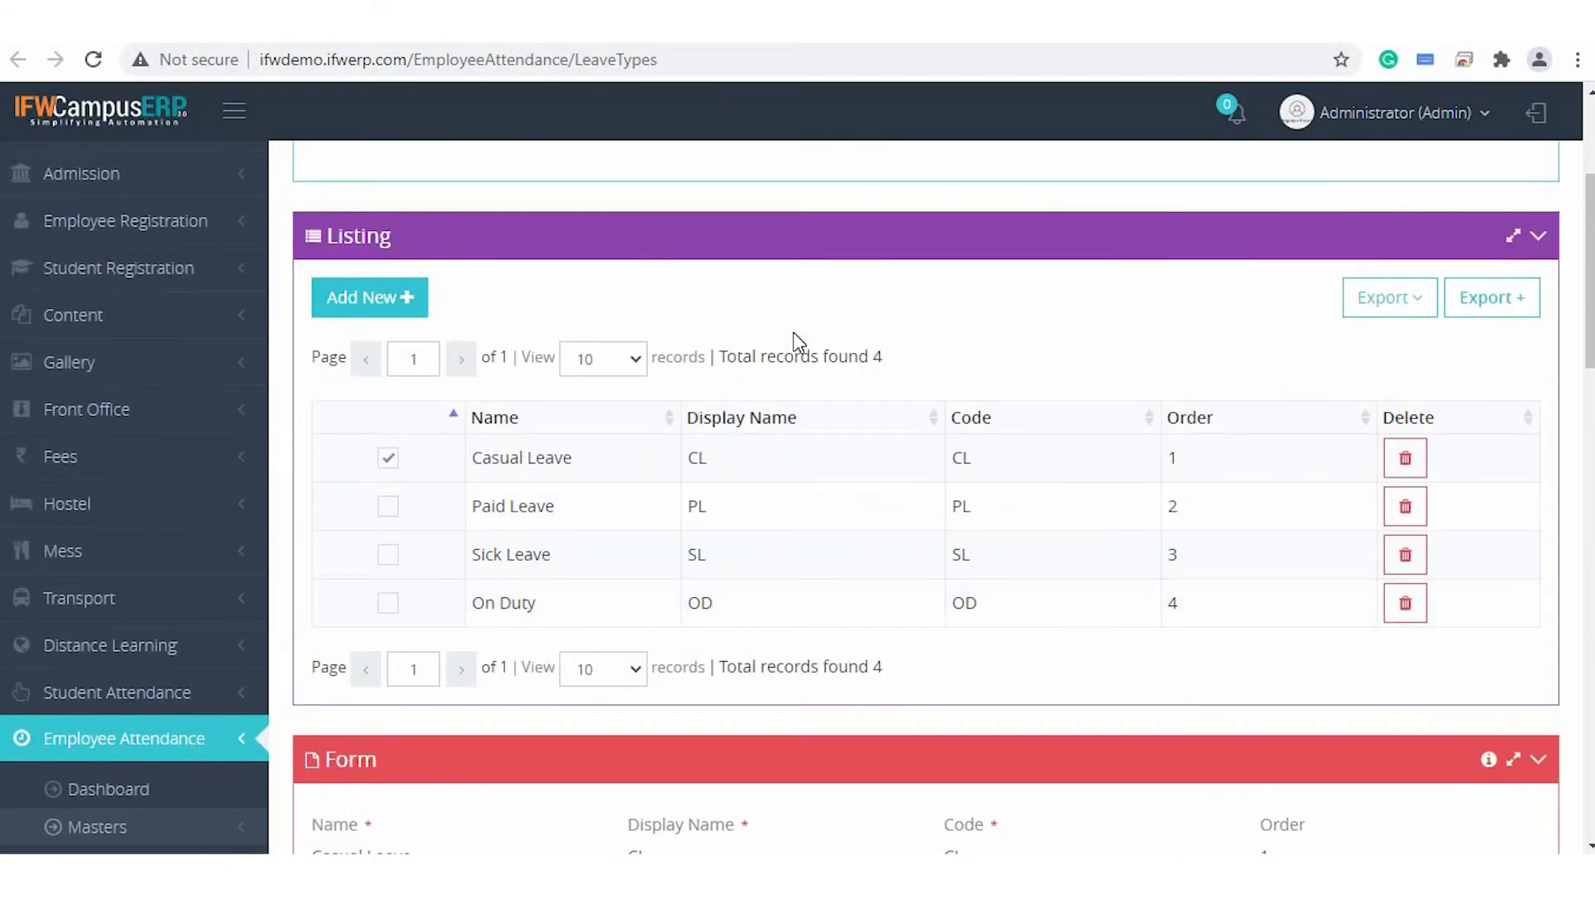
scroll(798, 341, up, 3)
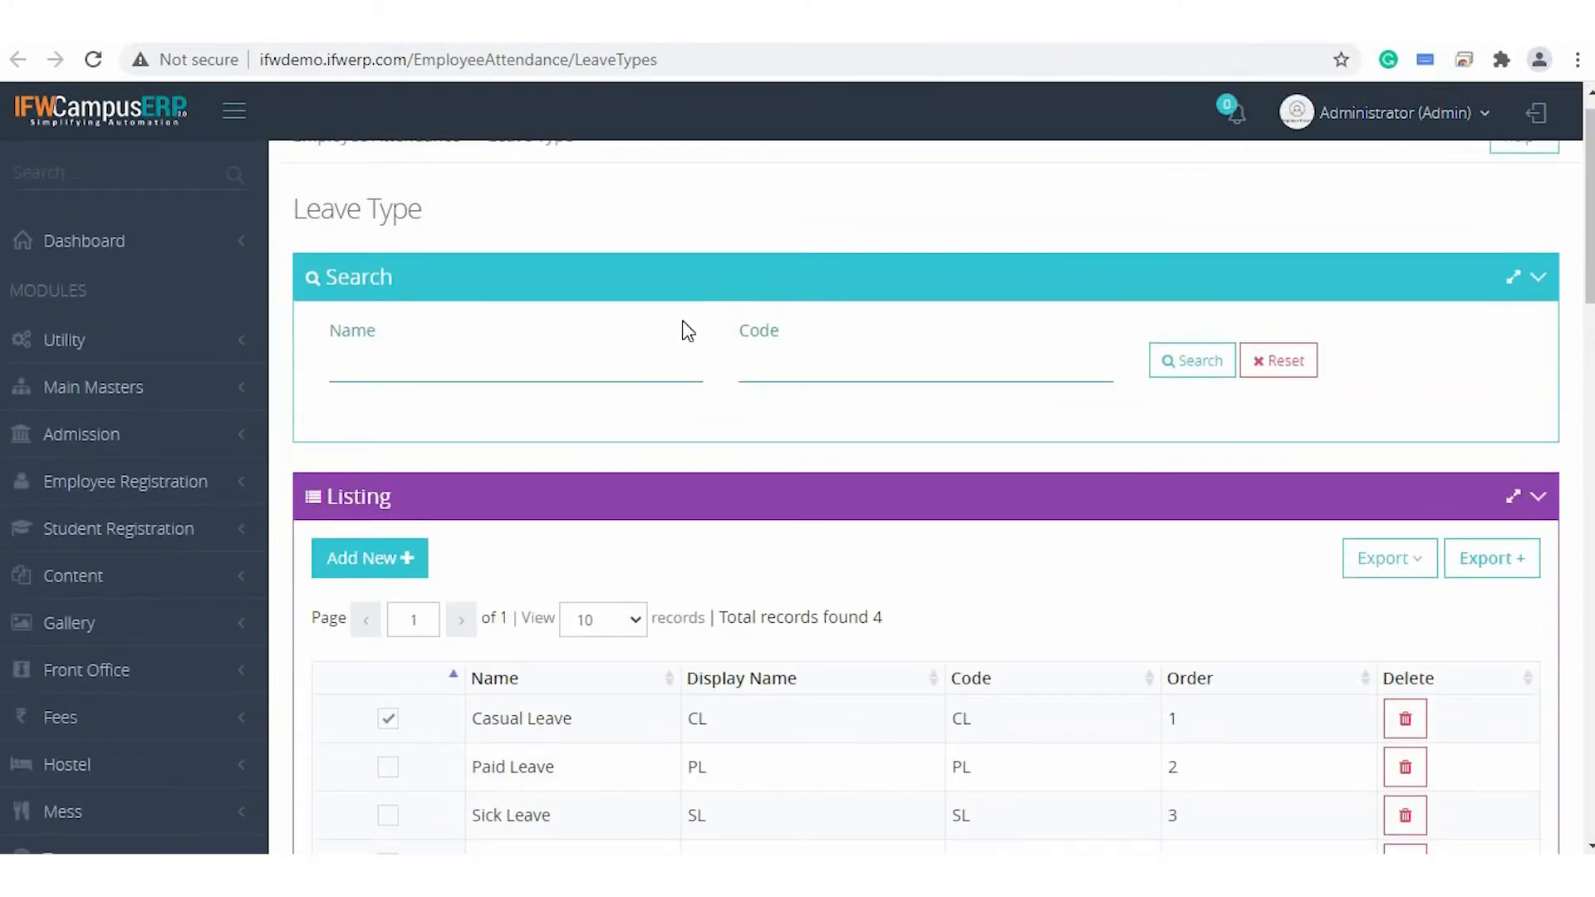
scroll(684, 327, up, 1)
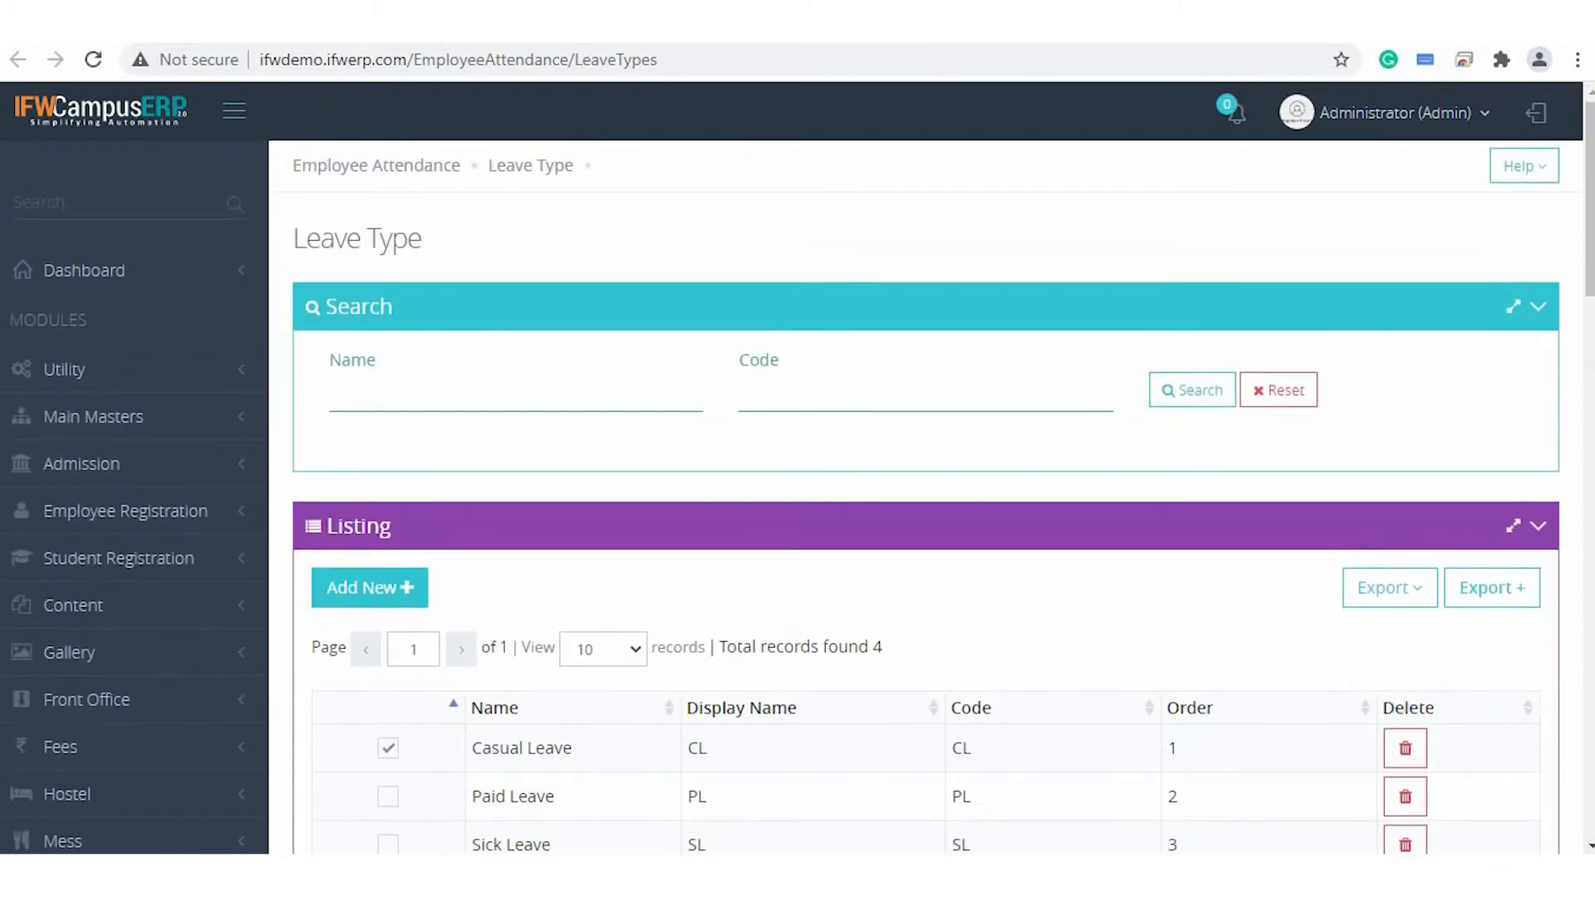
click(1134, 23)
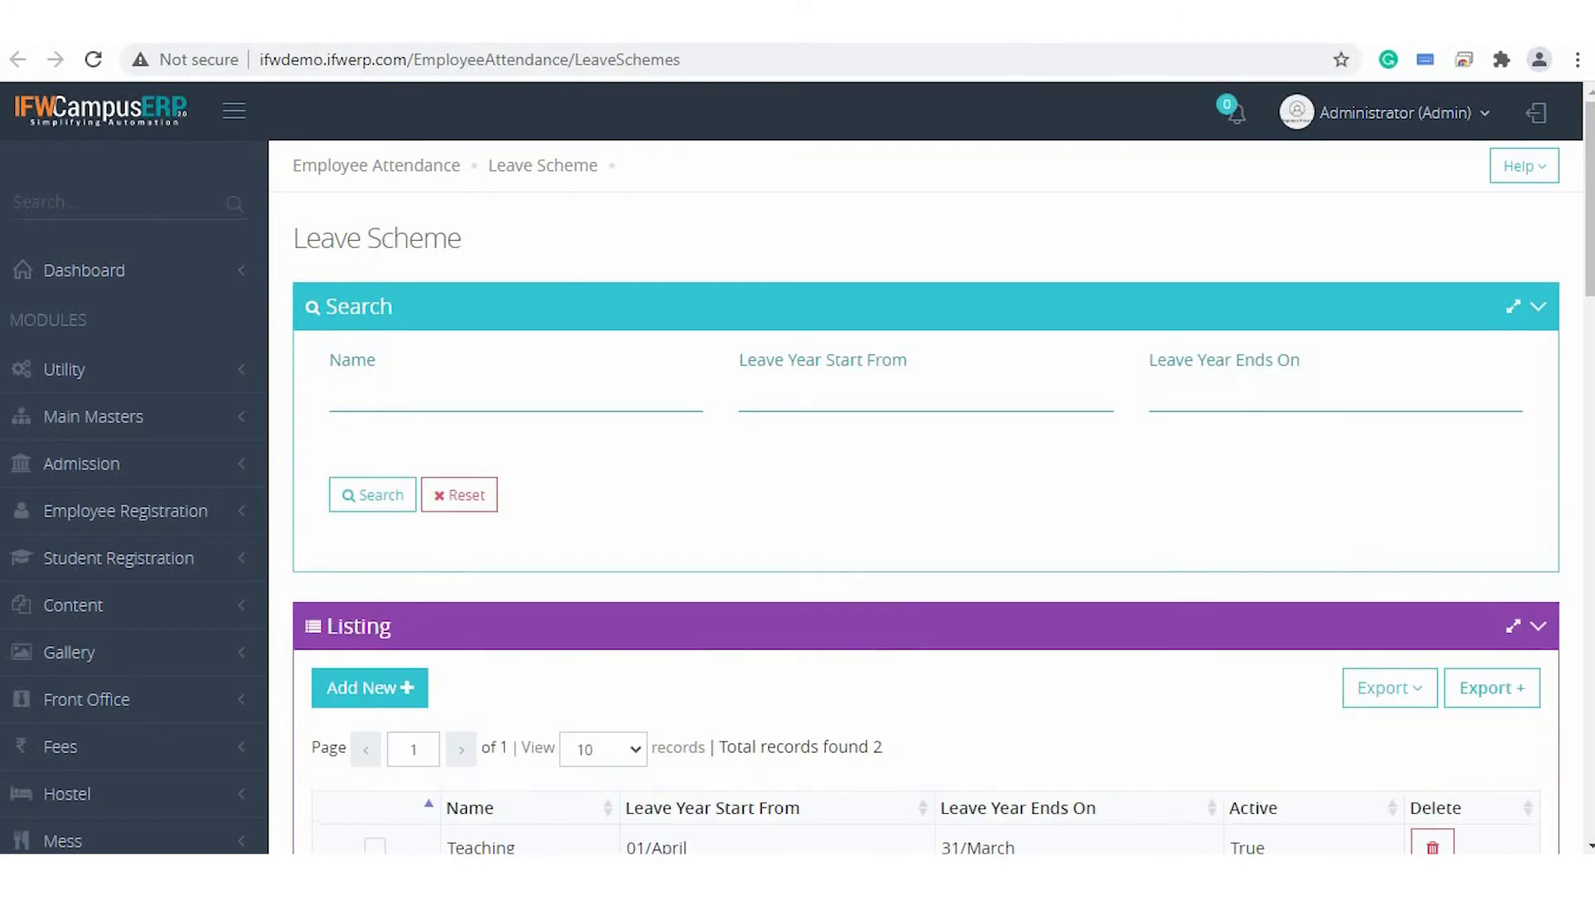
Load the Teaching scheme and review the leave types it includes.
scroll(460, 311, down, 3)
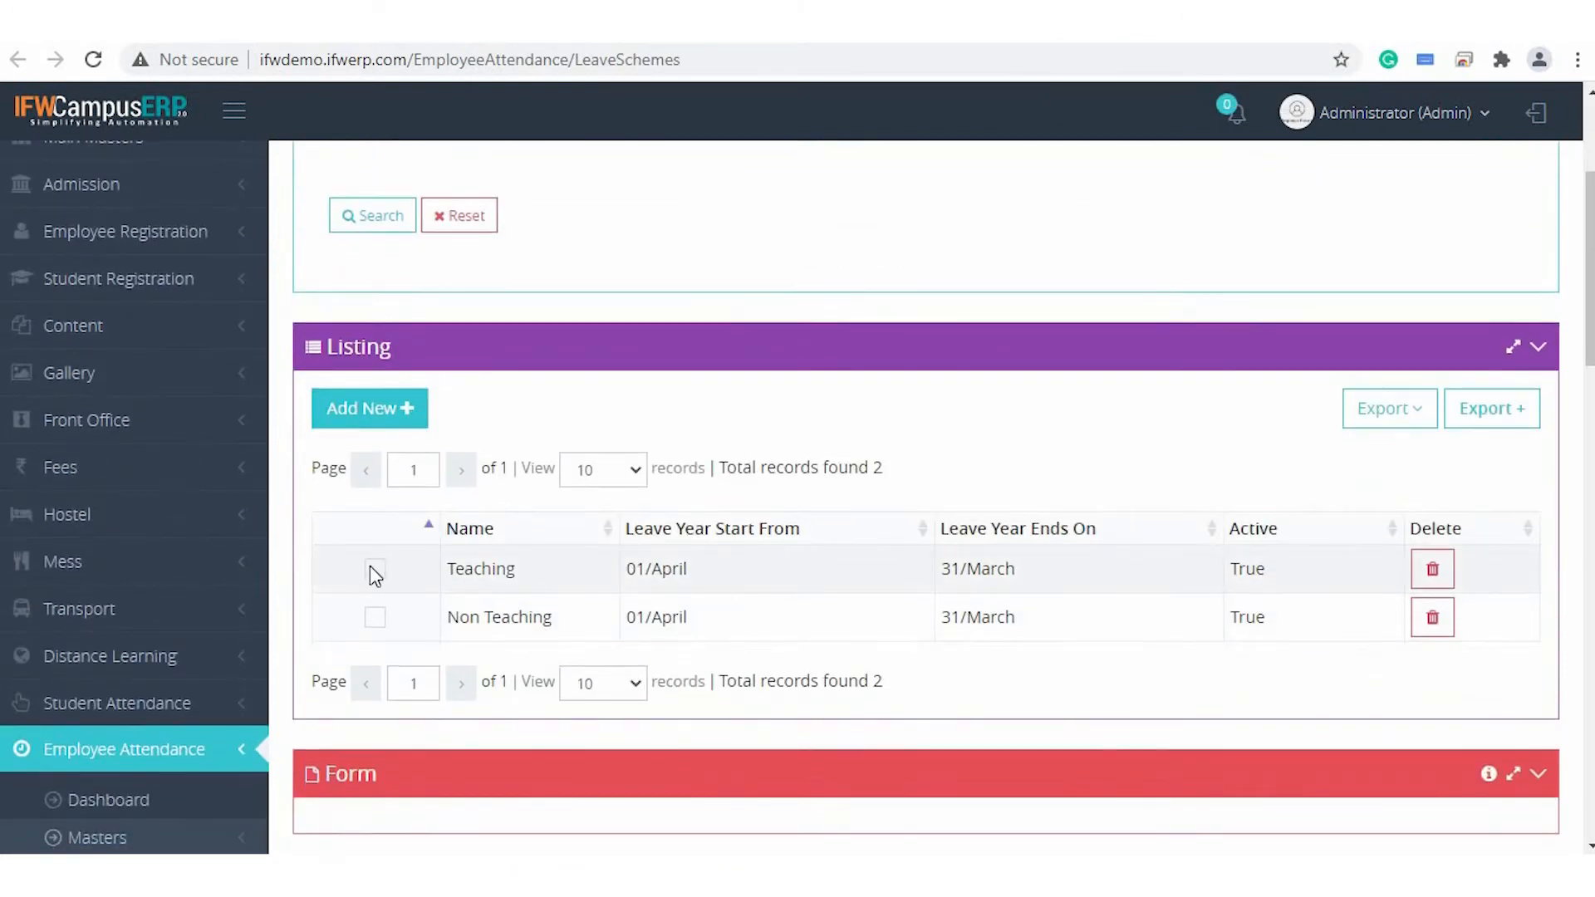
click(371, 567)
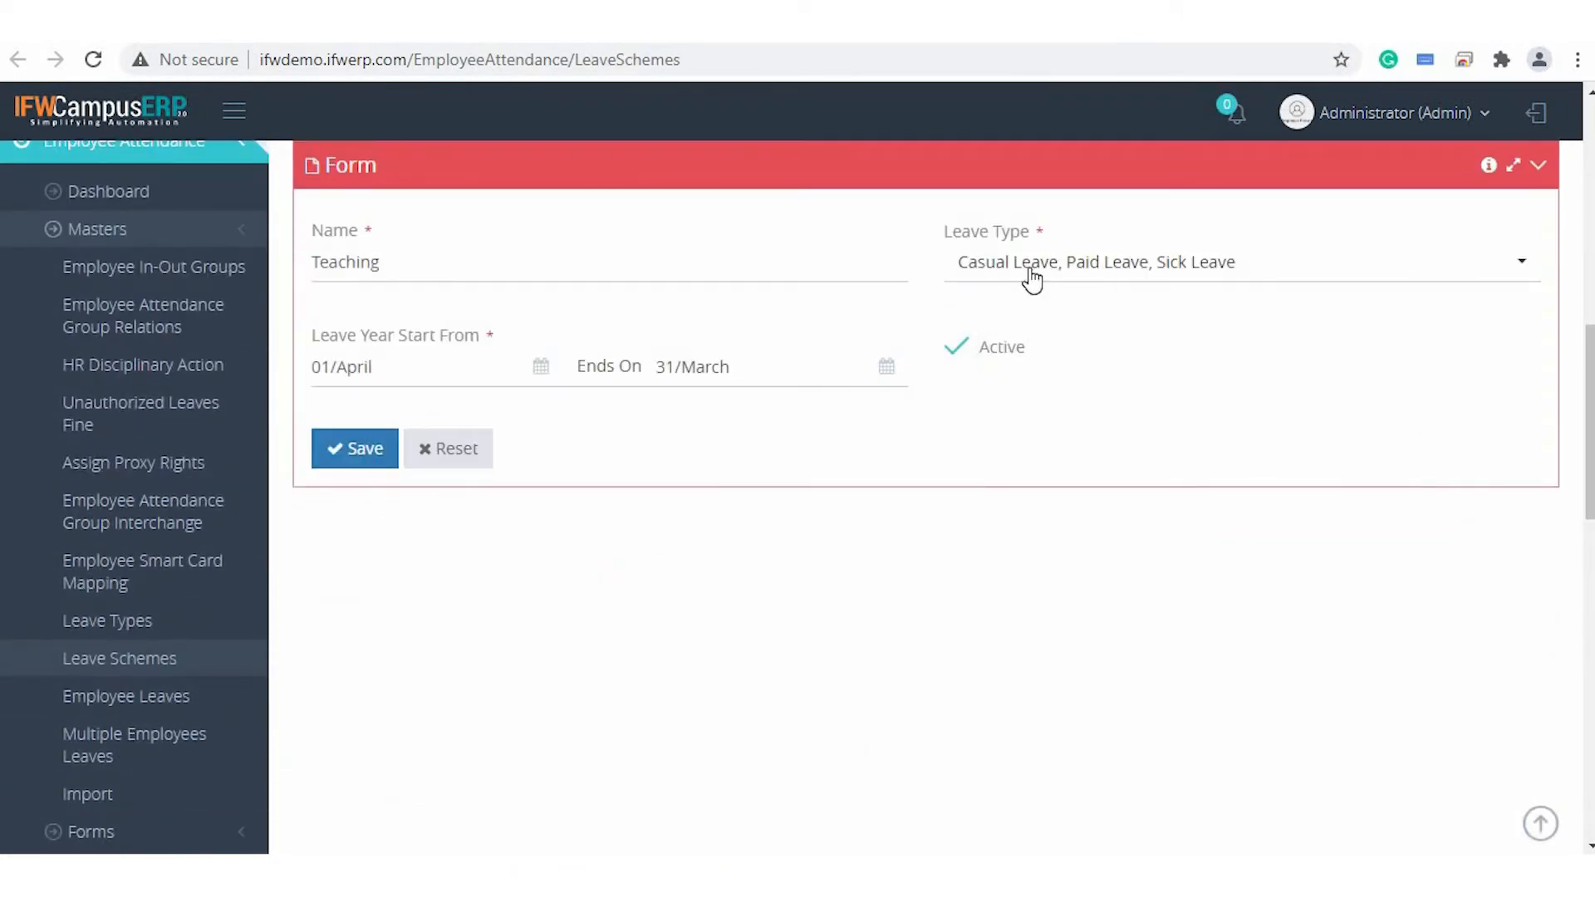
click(1020, 272)
click(565, 272)
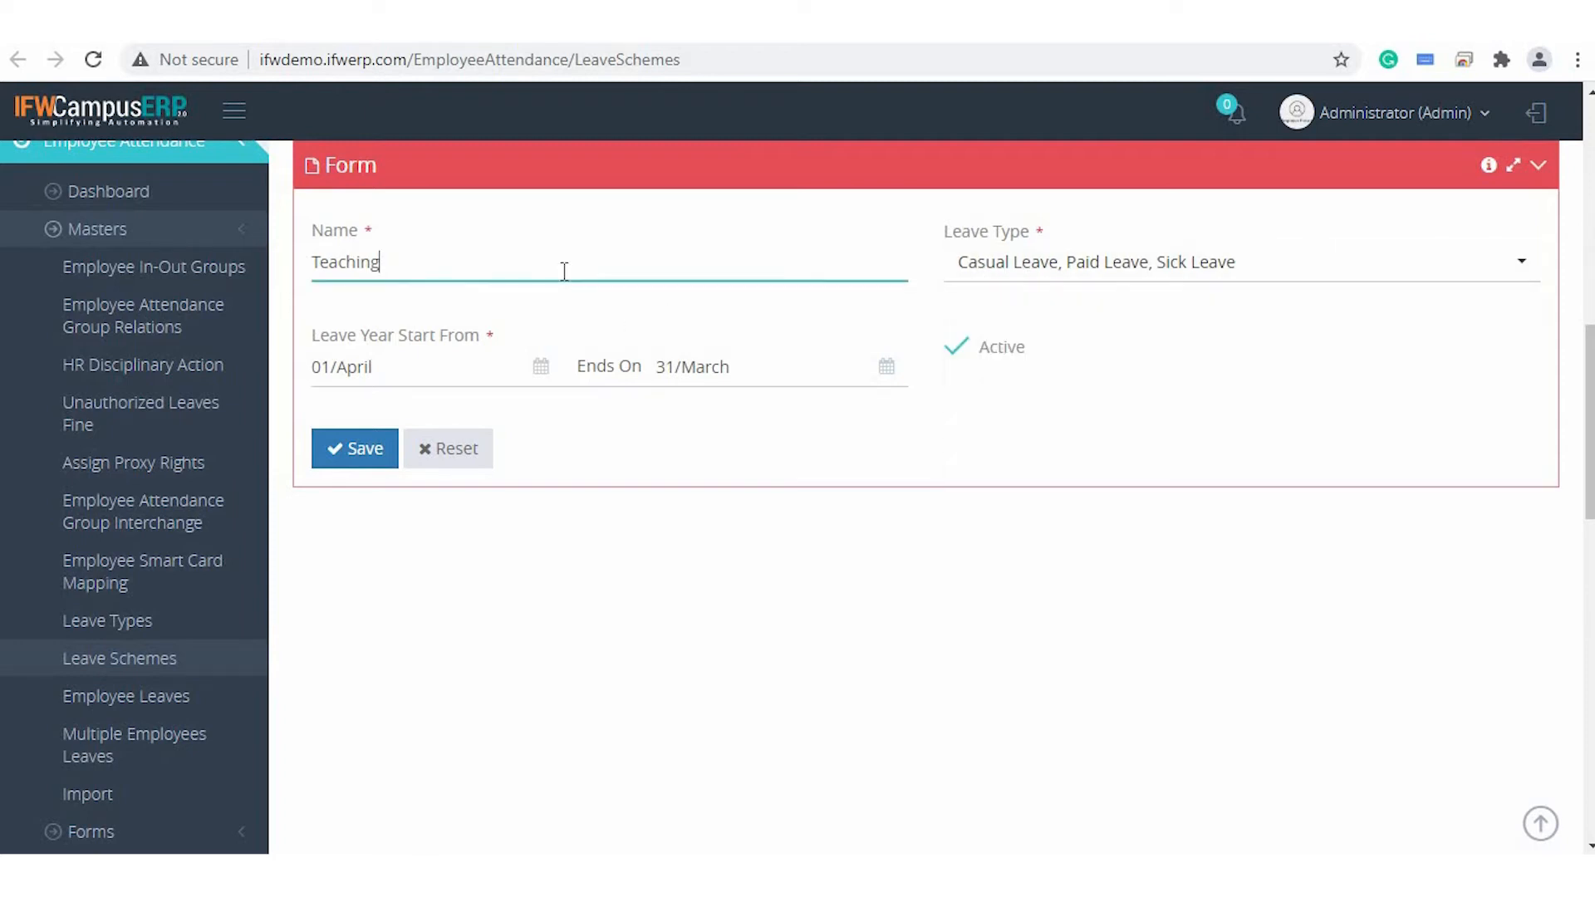
click(1150, 274)
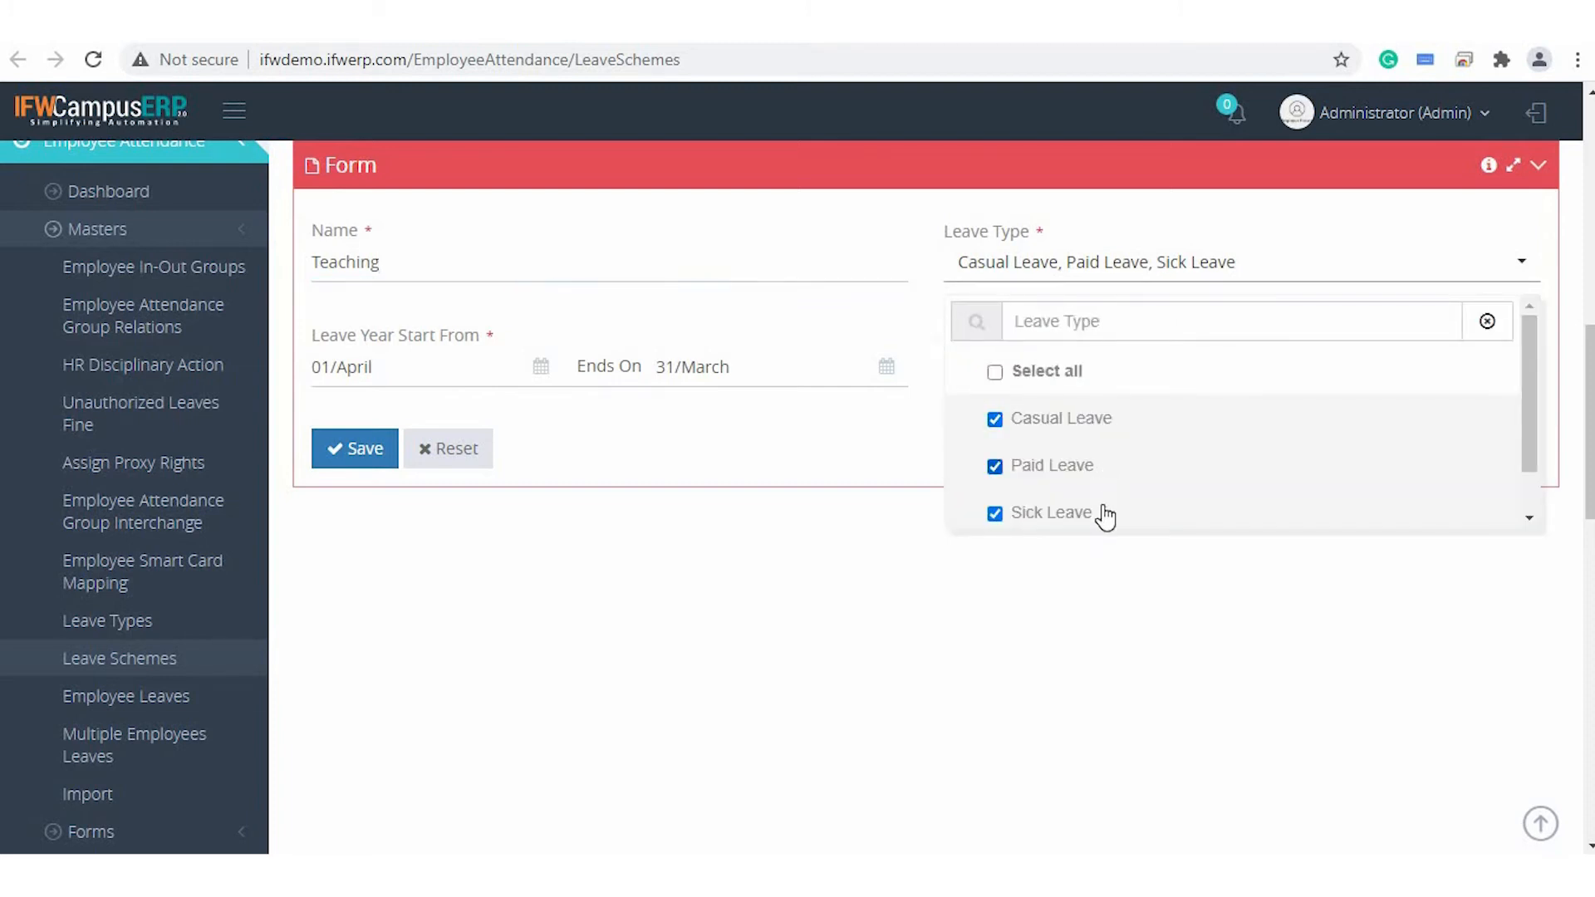
click(760, 518)
Load the Non Teaching scheme and review the leave types it includes.
scroll(581, 509, up, 5)
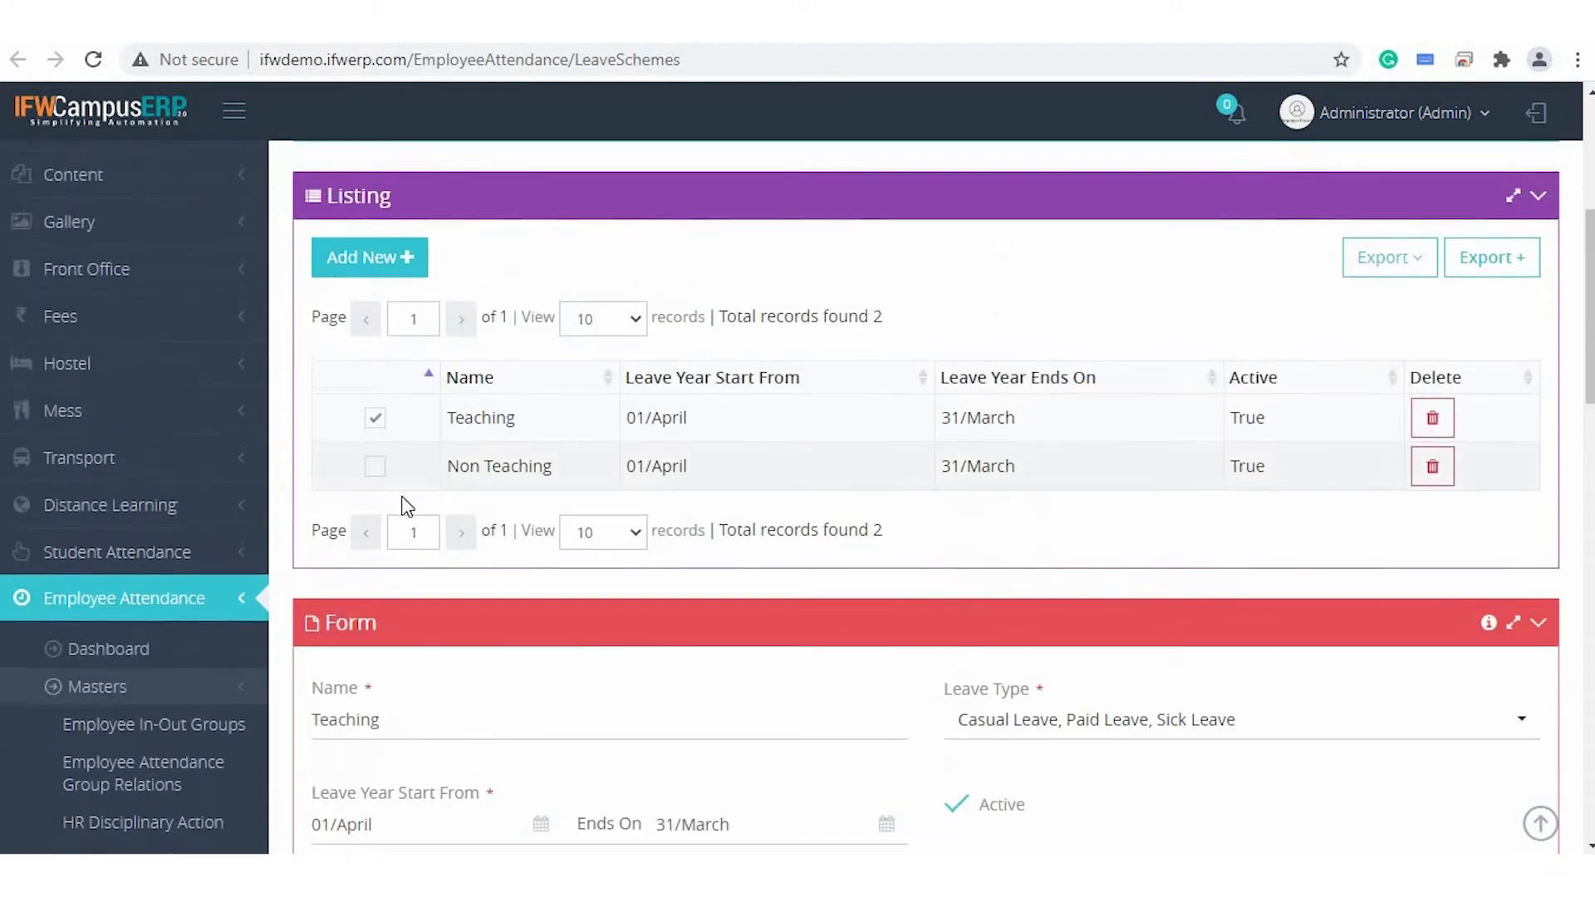
click(382, 475)
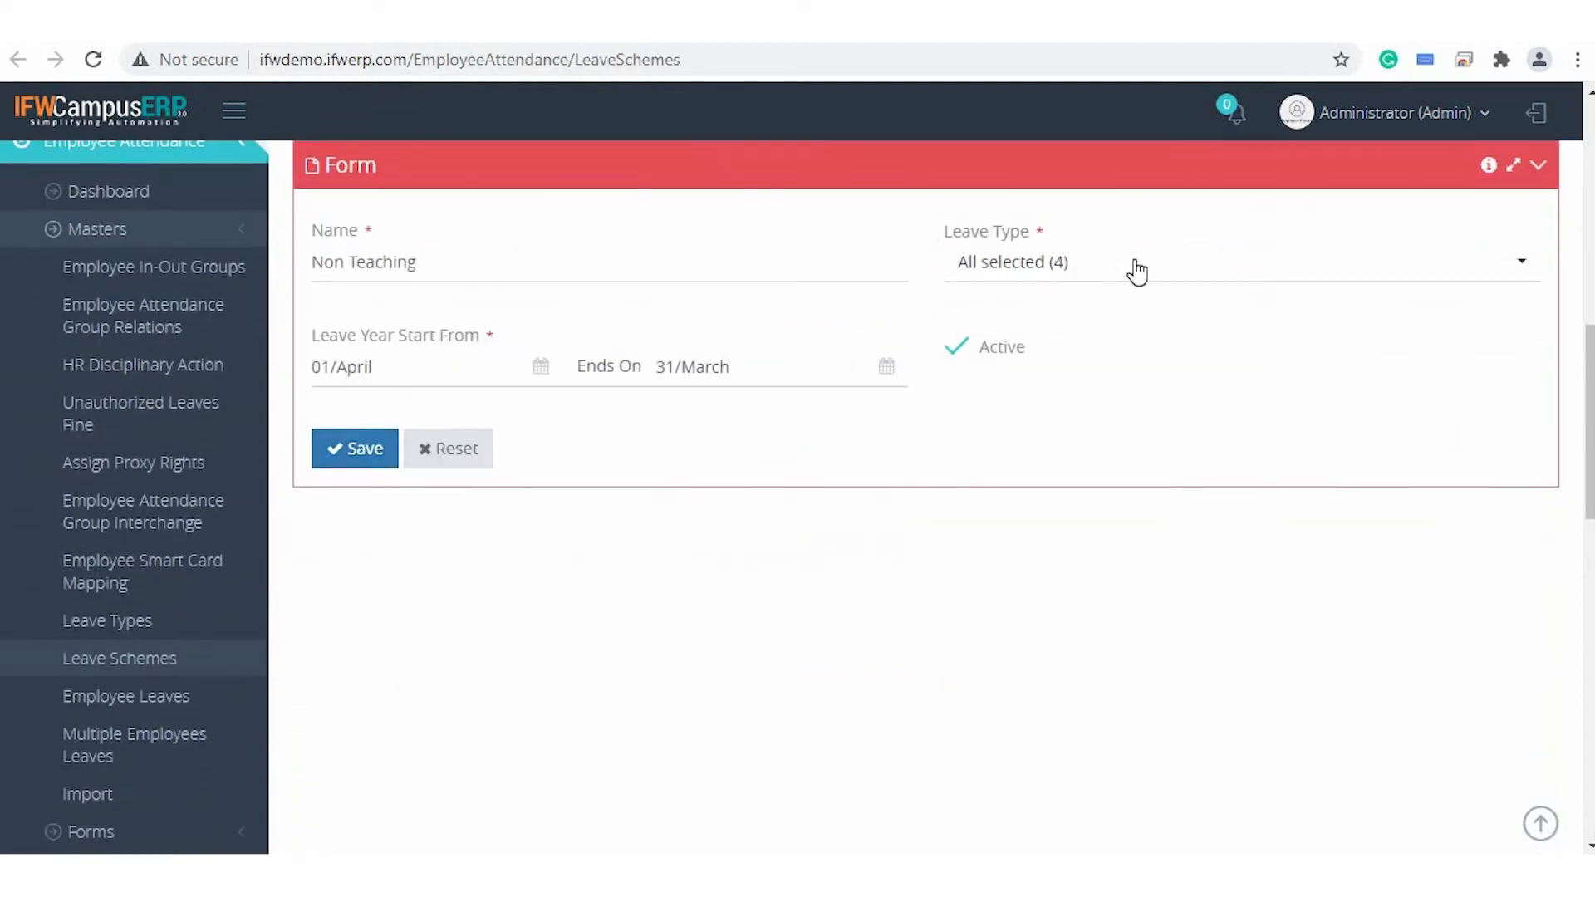
click(1125, 275)
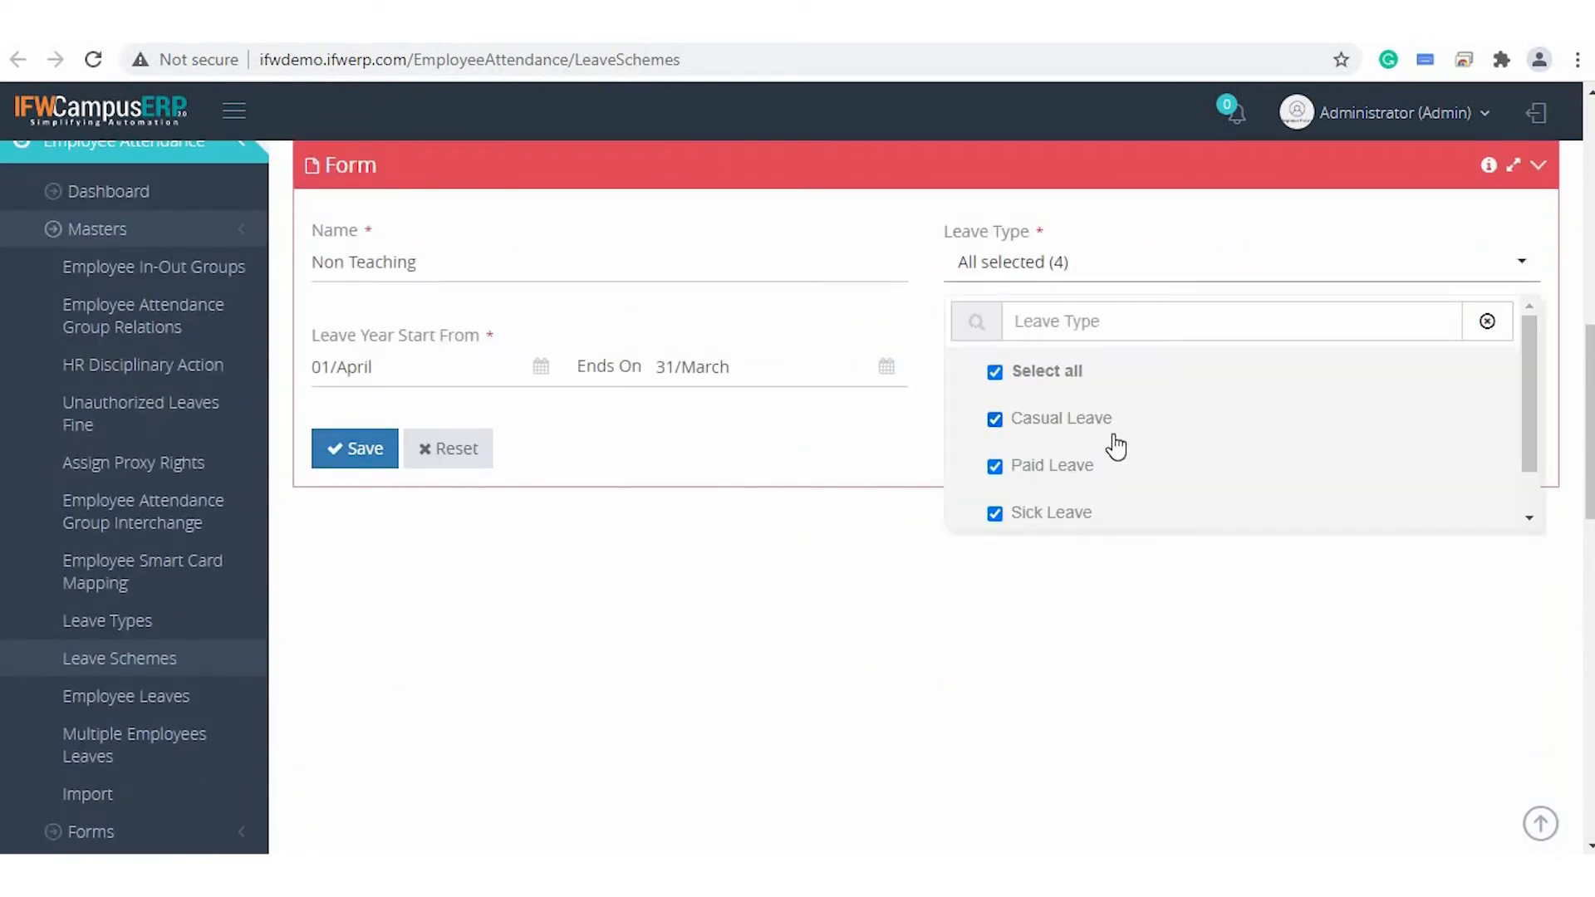
scroll(1103, 512, down, 1)
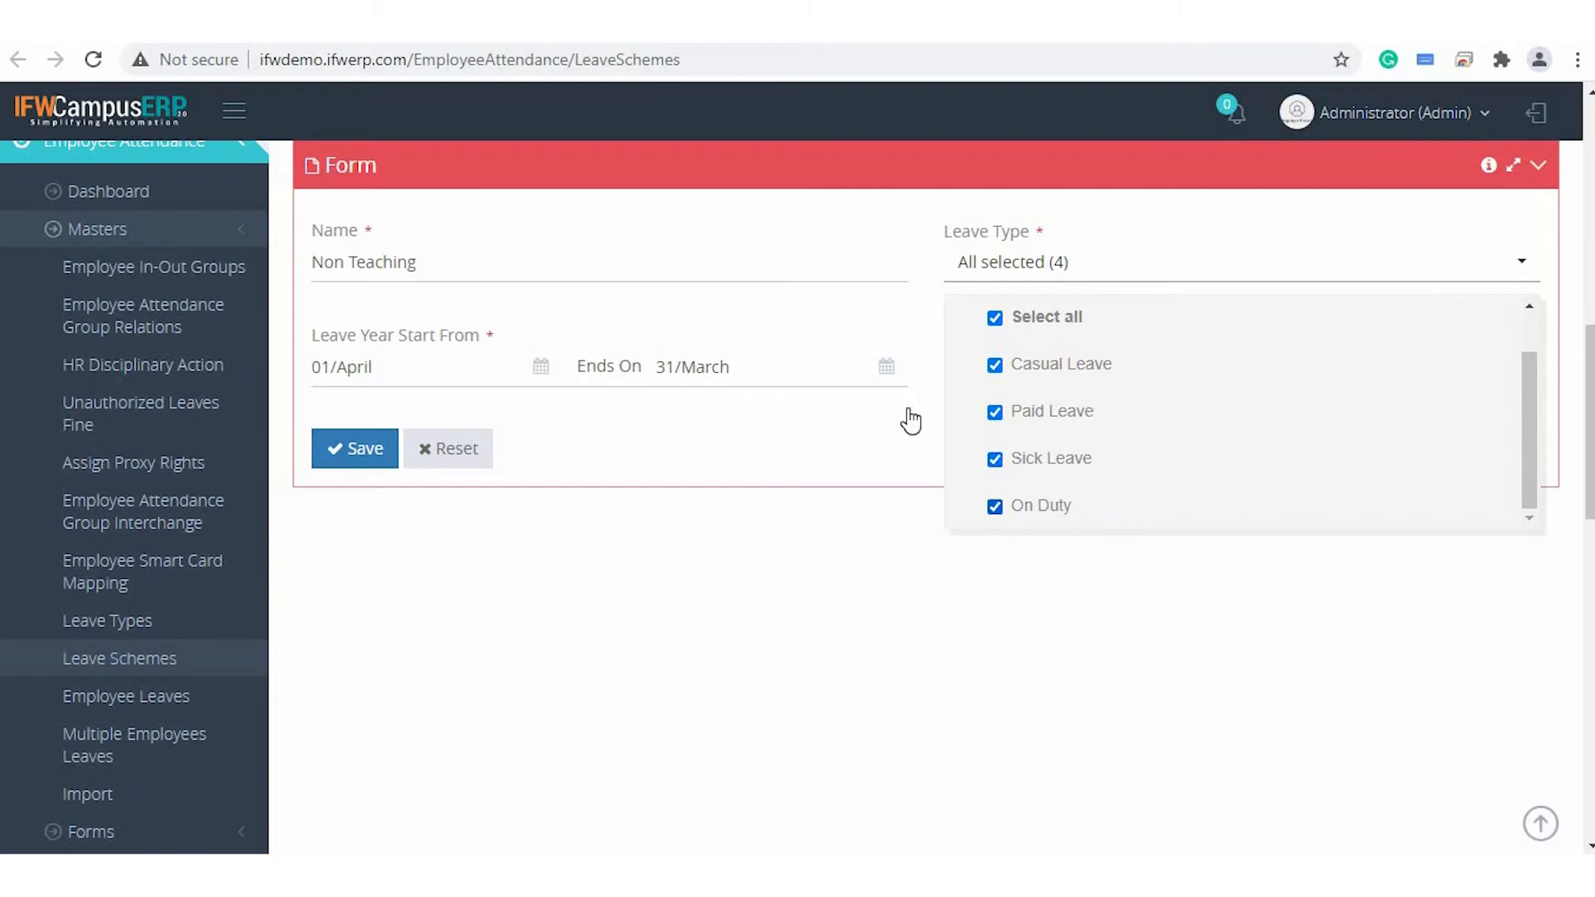
click(788, 459)
scroll(791, 461, up, 3)
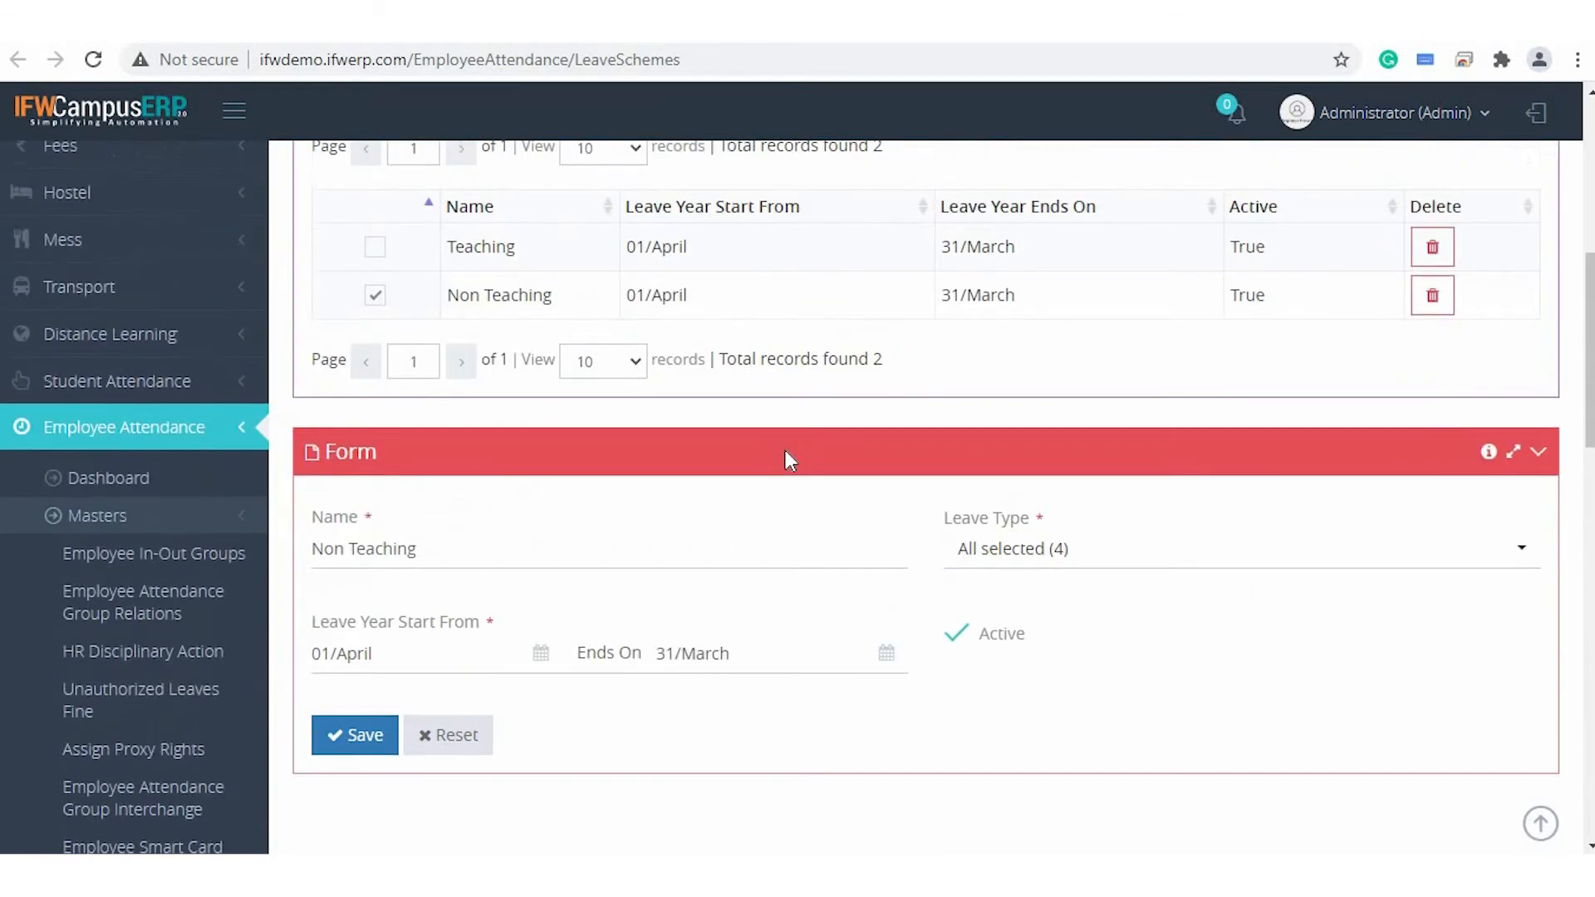
scroll(790, 461, up, 7)
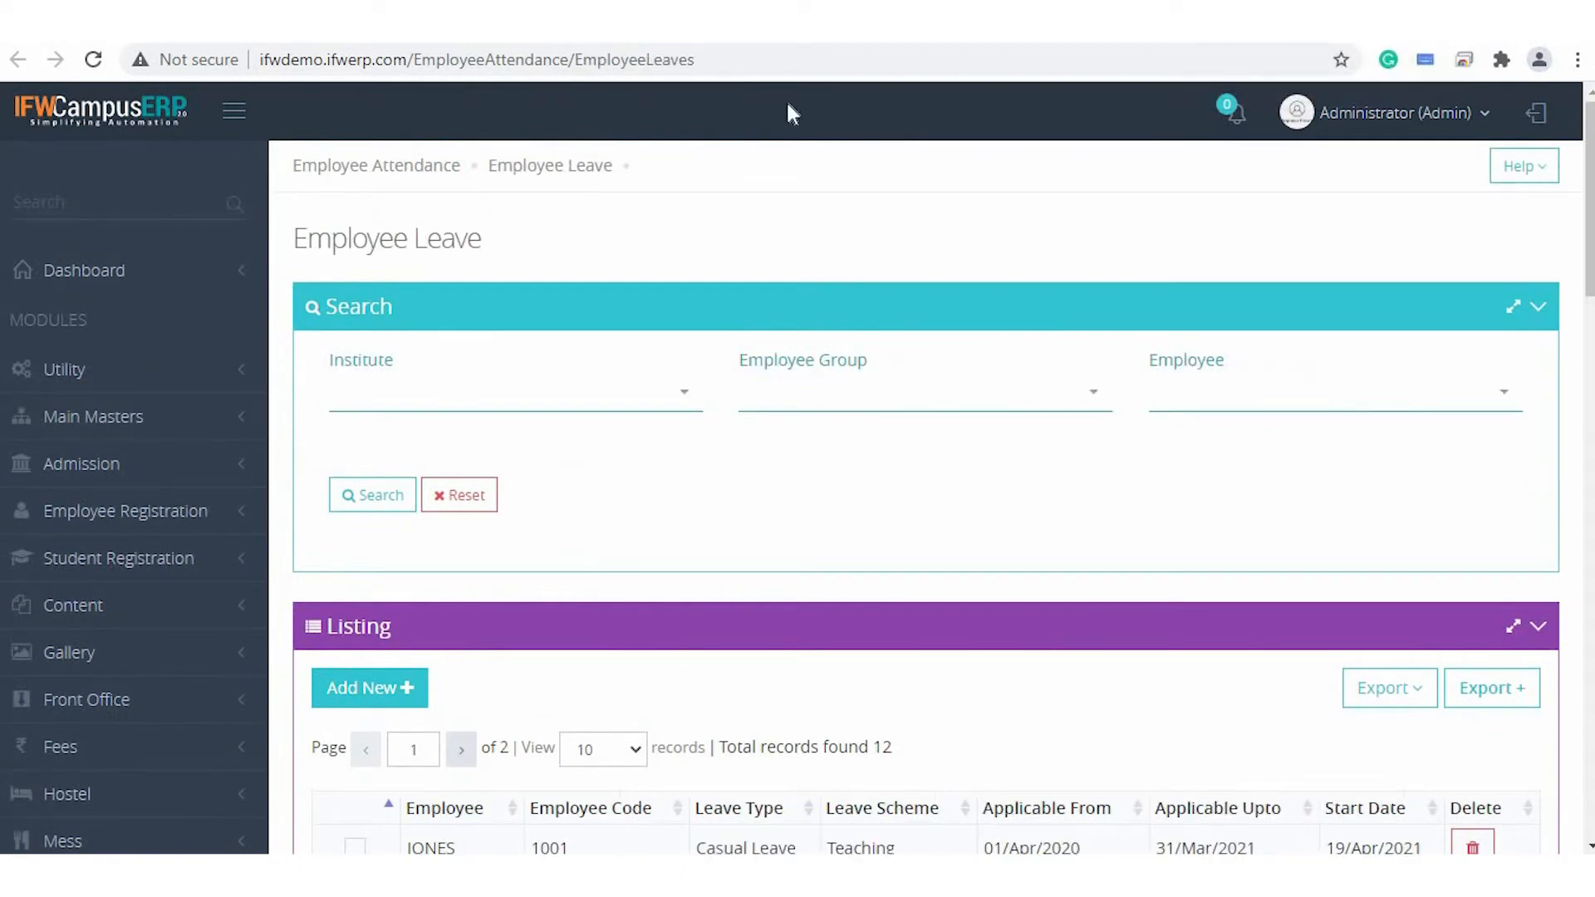
Add a new Teaching leave record with Sick Leave included, fetch the rows and tick all three.
scroll(596, 470, down, 5)
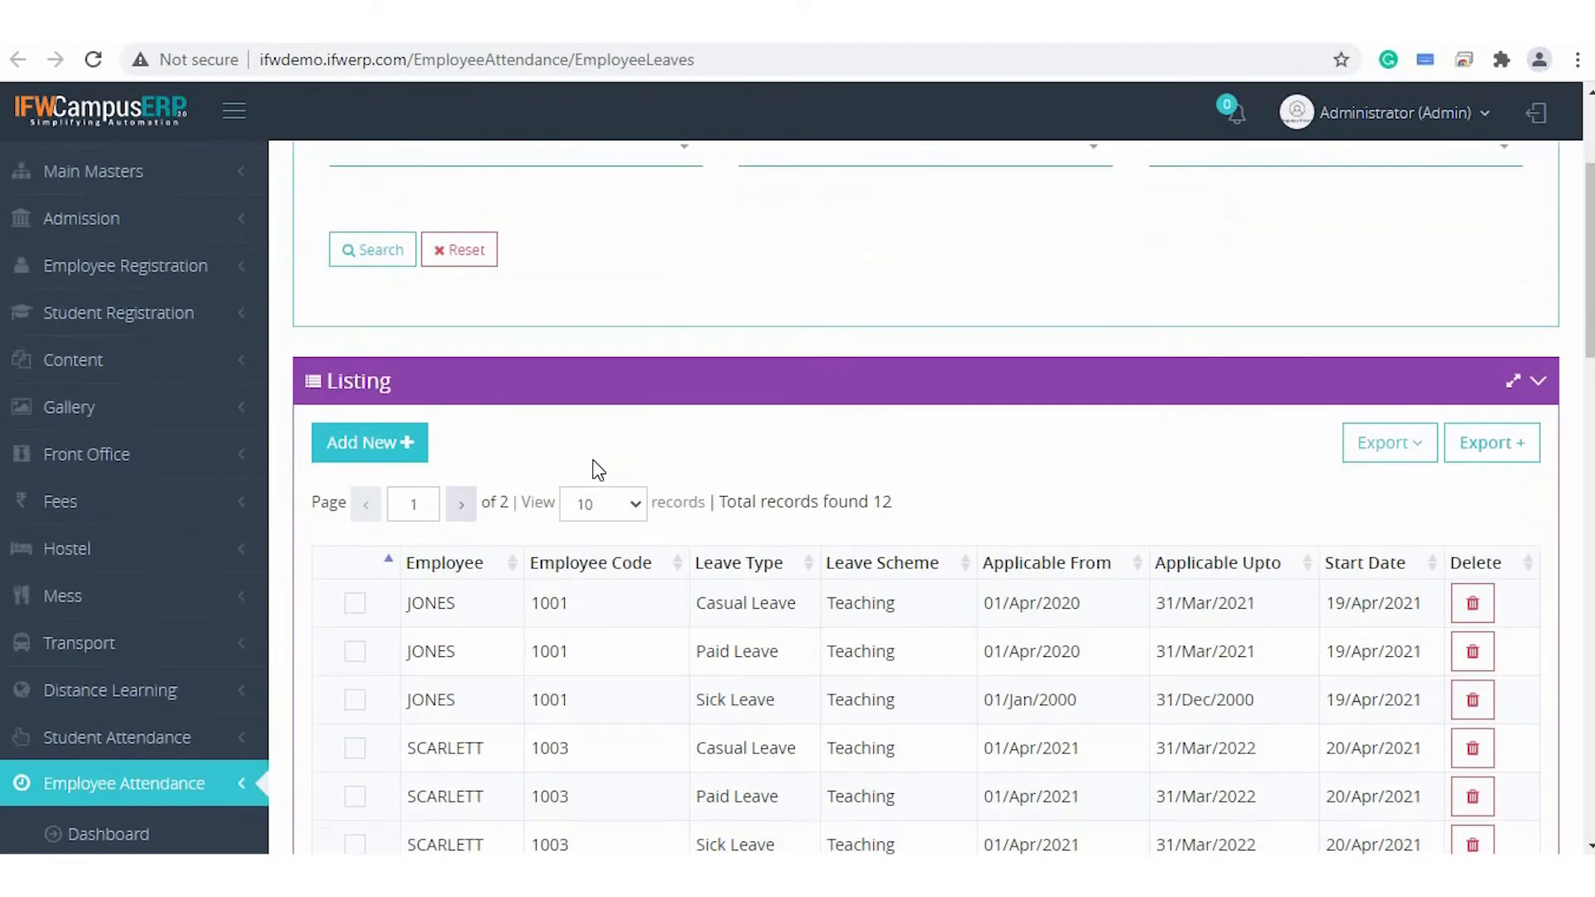
scroll(701, 472, up, 2)
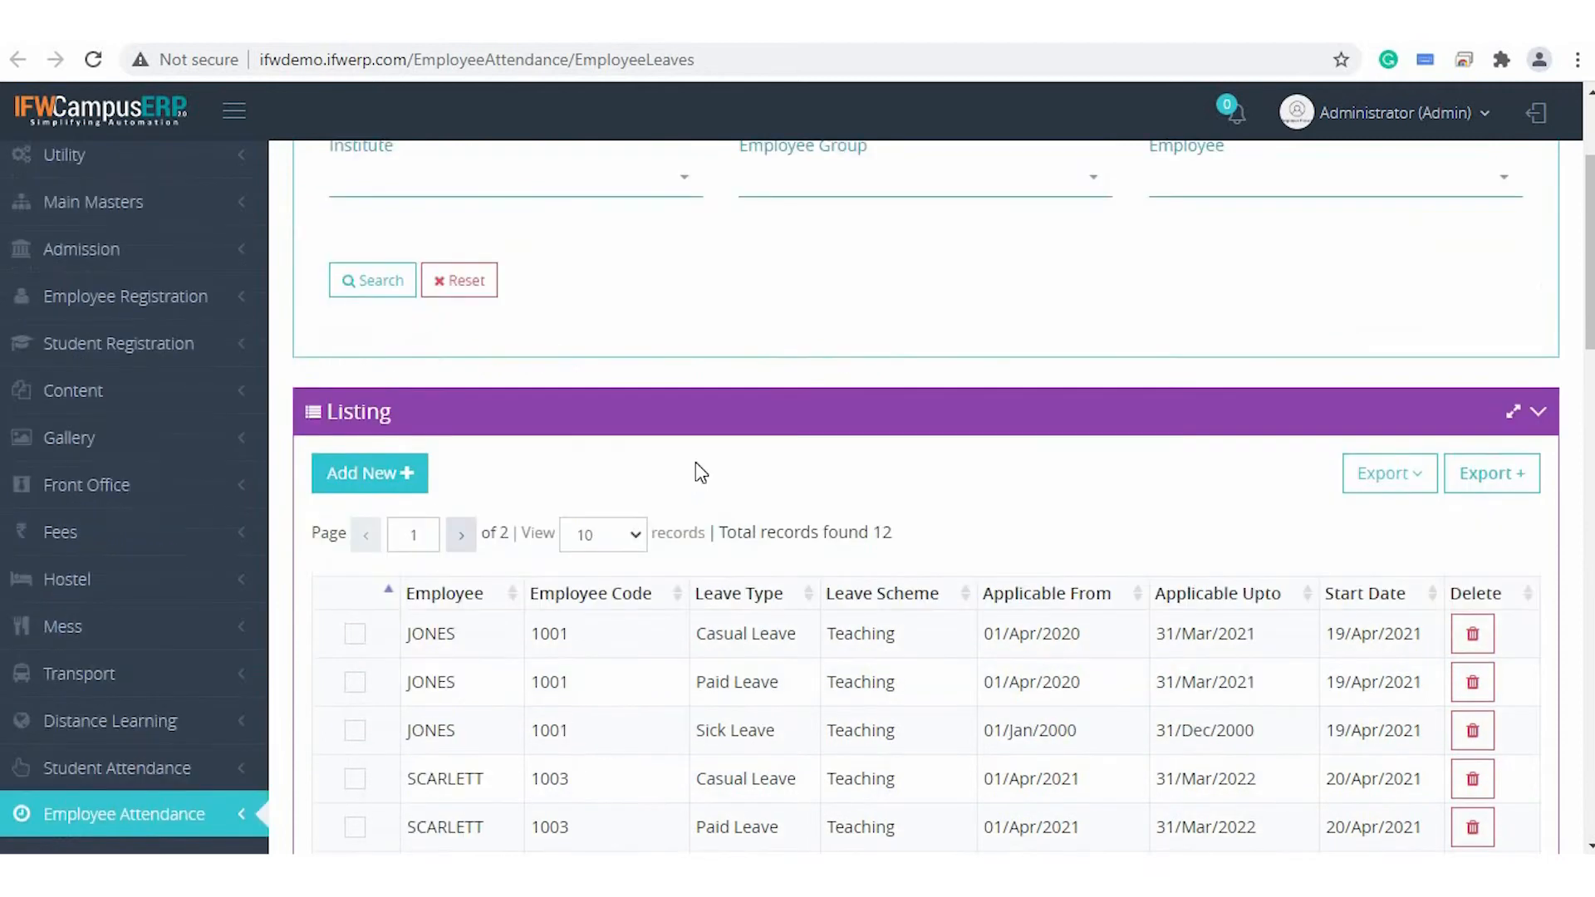
scroll(483, 486, down, 1)
scroll(483, 486, down, 1)
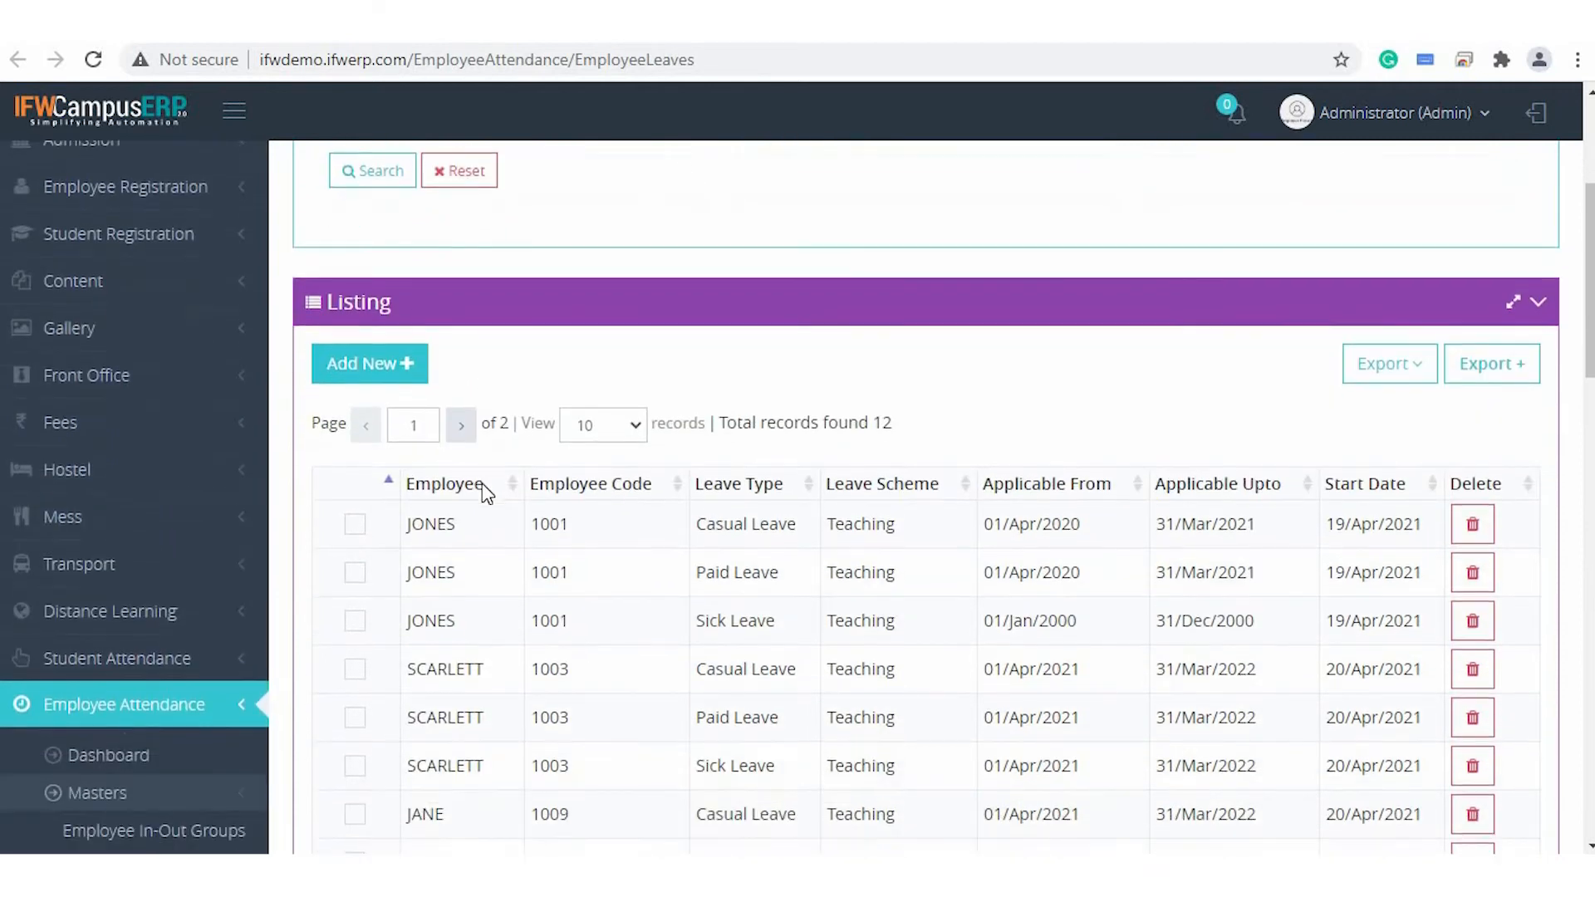
click(368, 384)
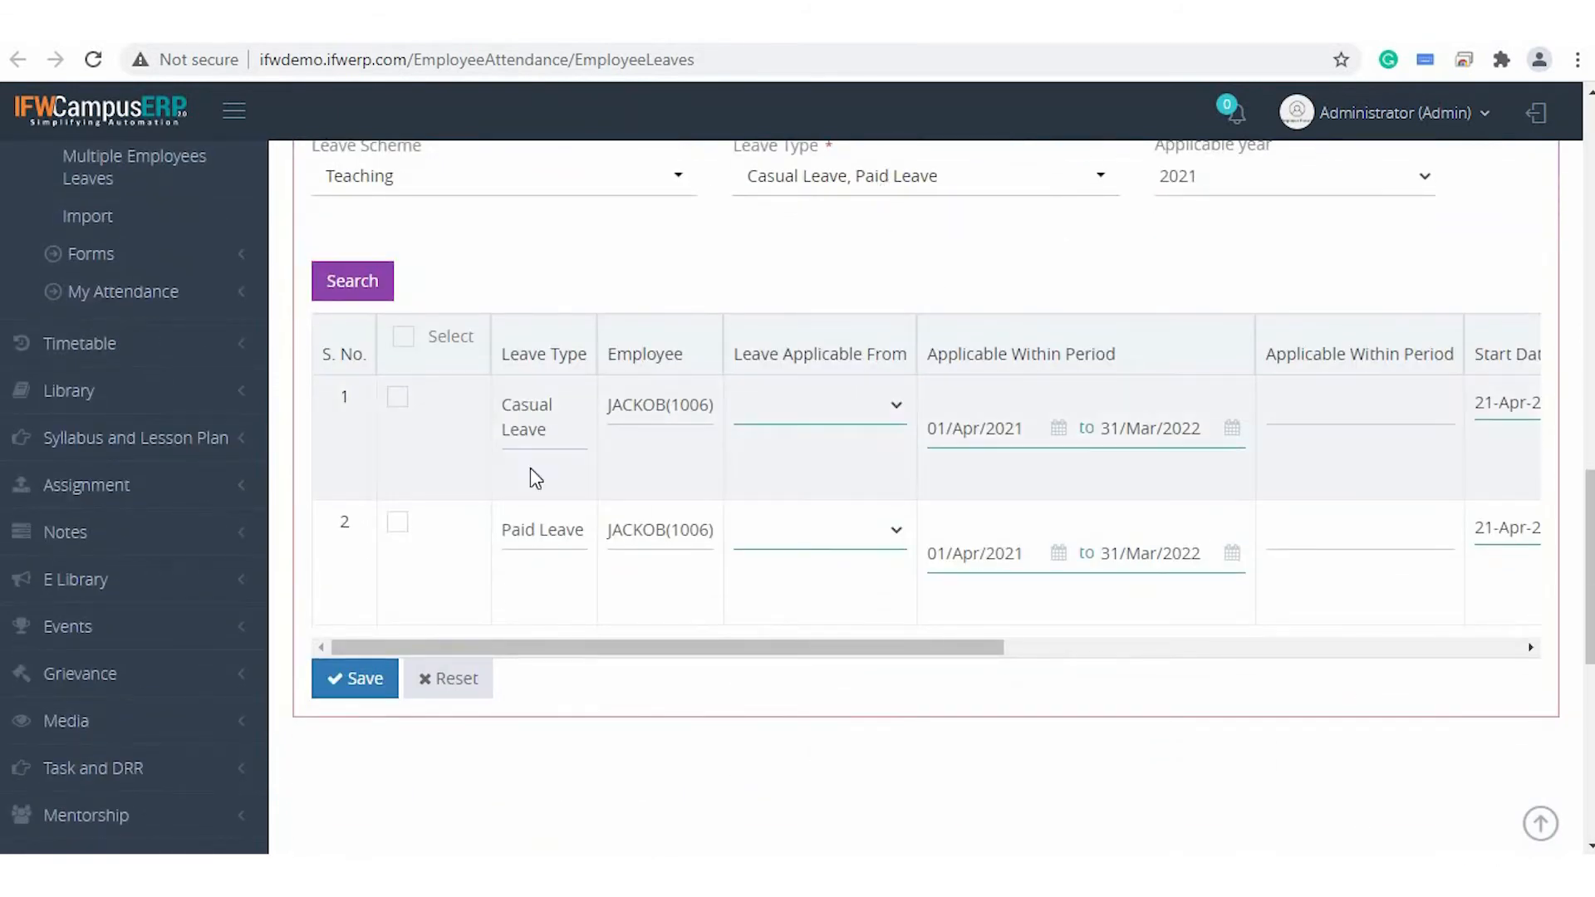
click(874, 189)
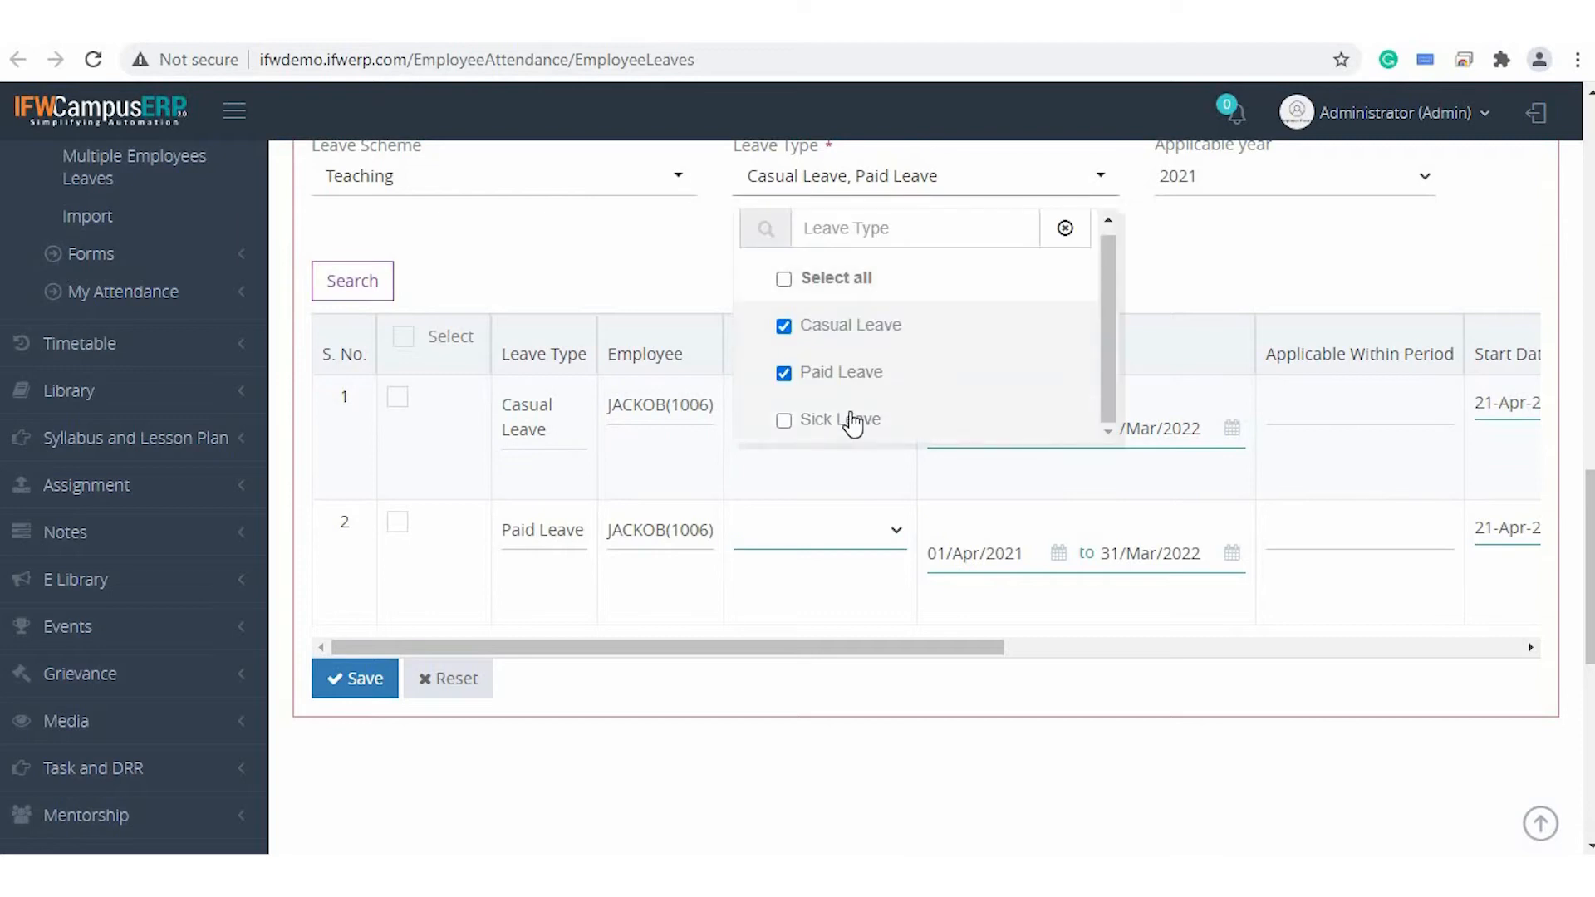
click(854, 420)
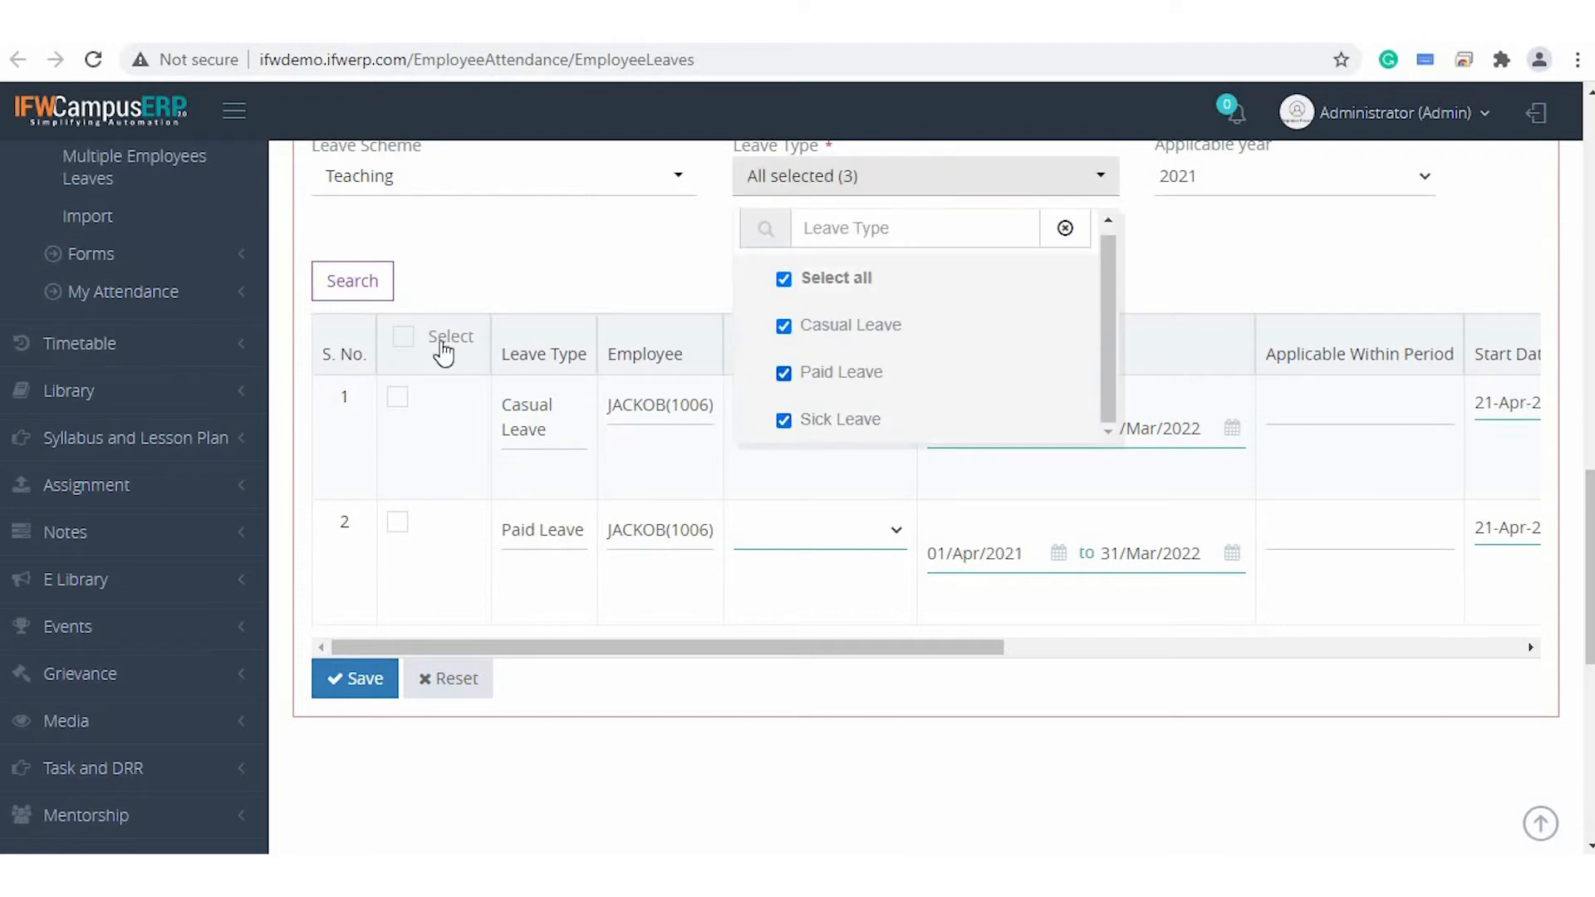
click(354, 278)
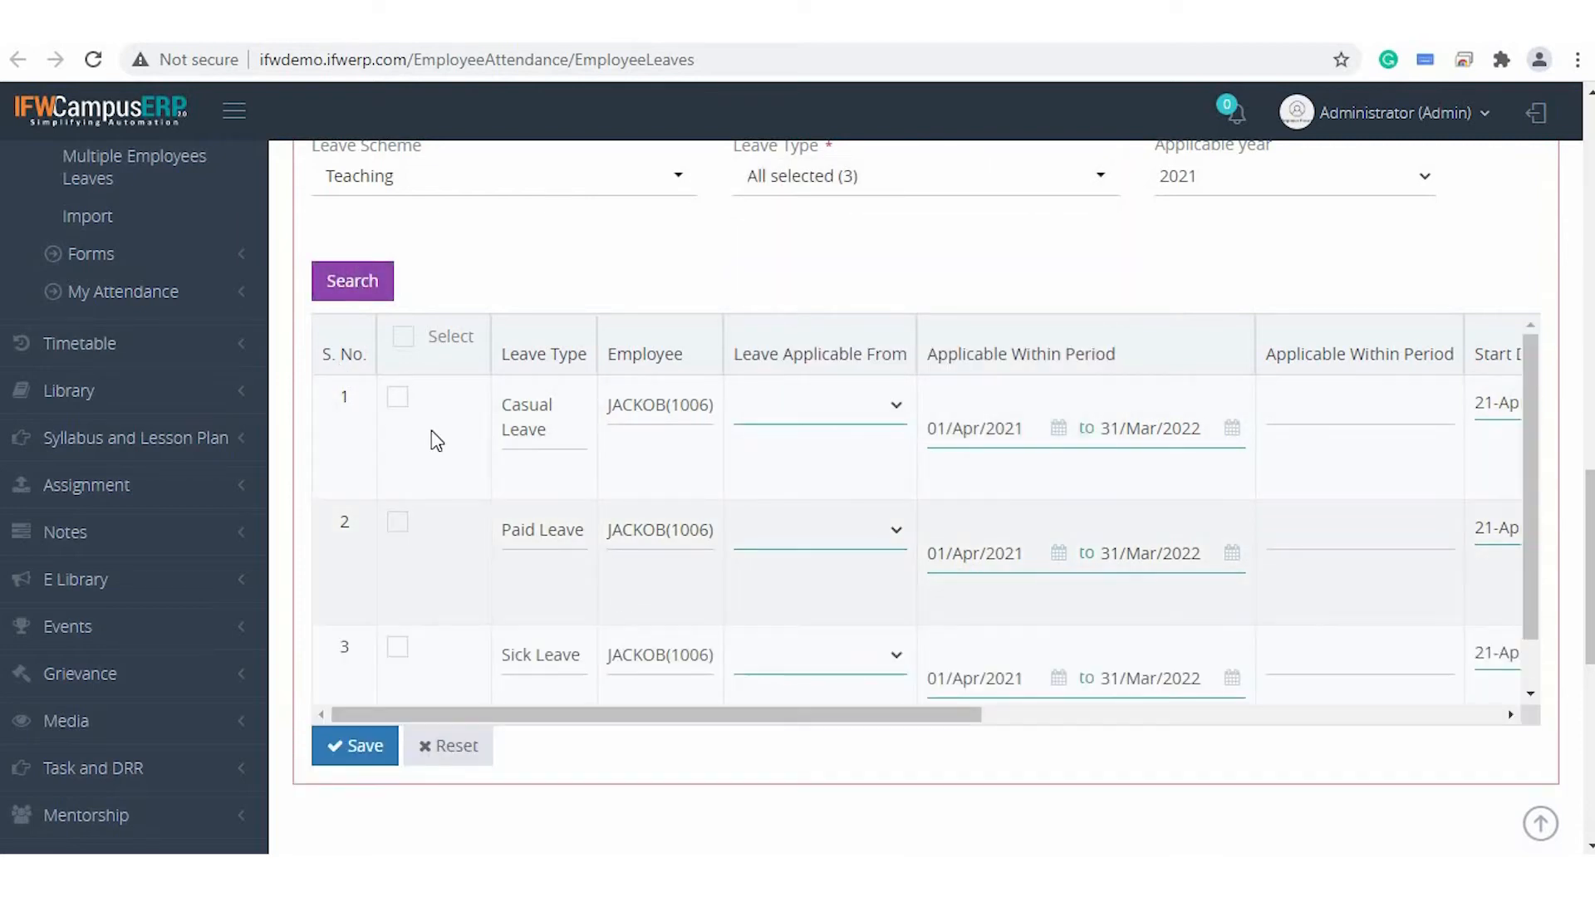
click(404, 336)
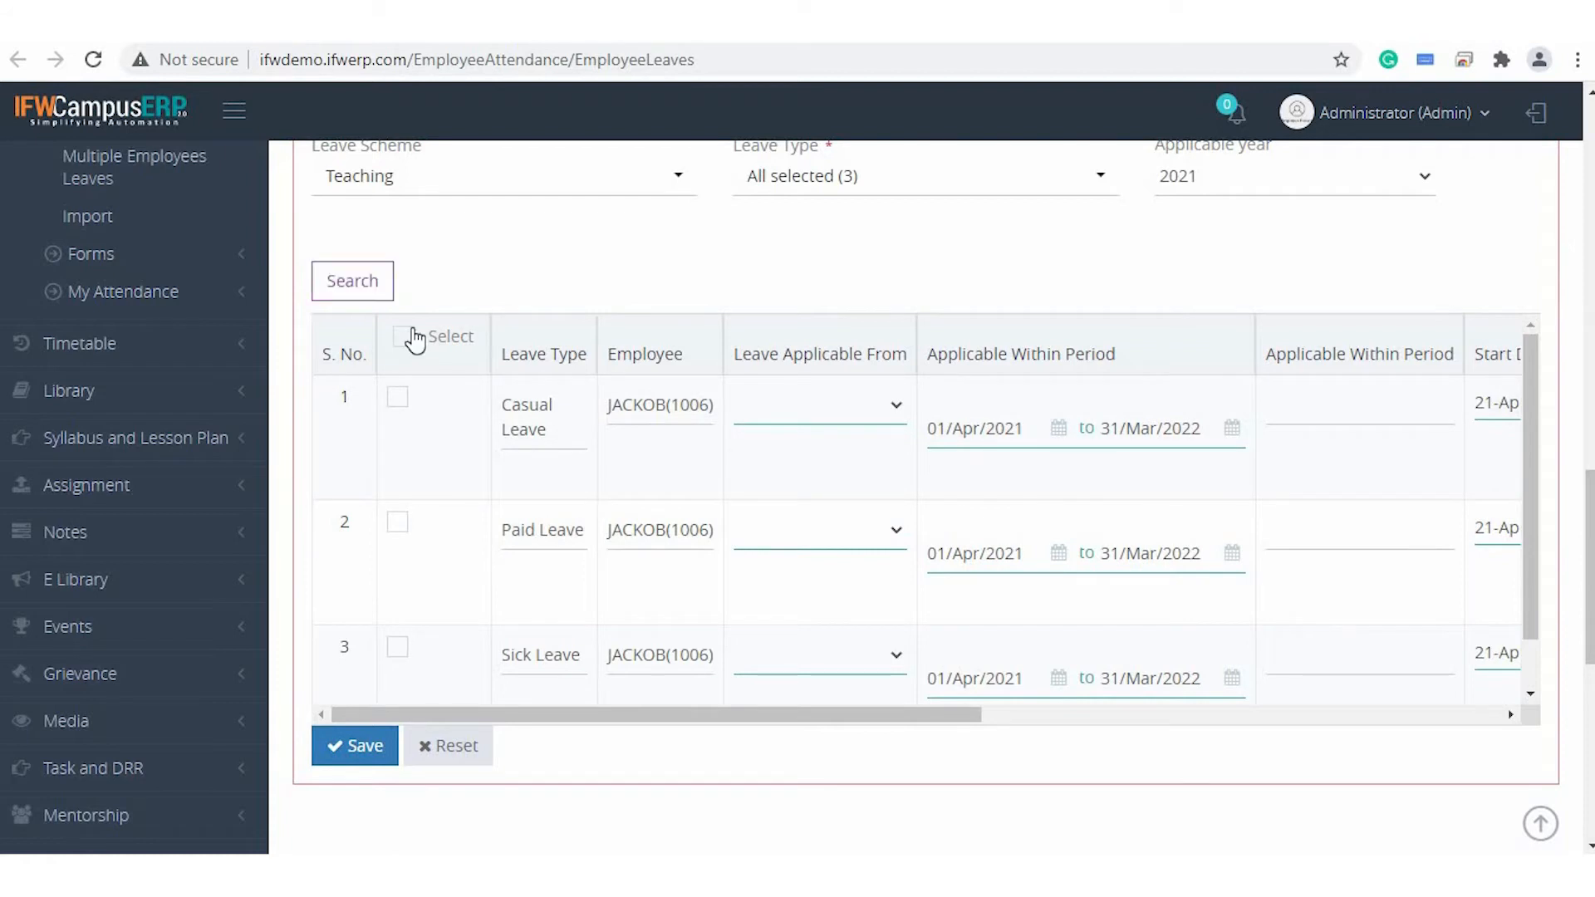
Set Leave Applicable From to DateRange for the Casual, Paid and Sick Leave rows.
click(846, 413)
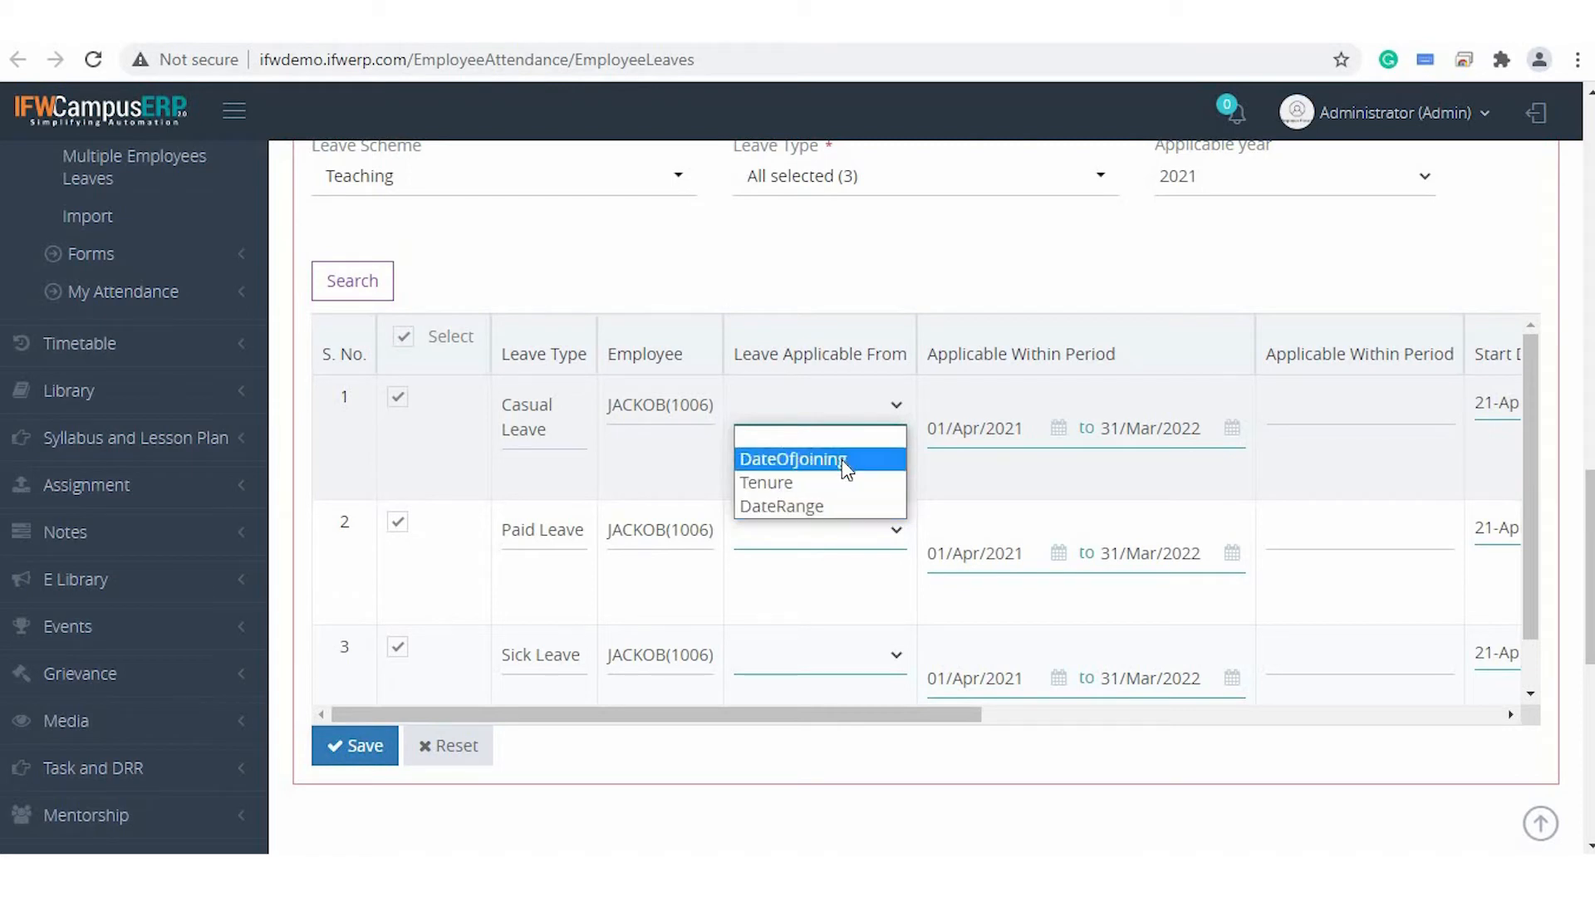
click(843, 507)
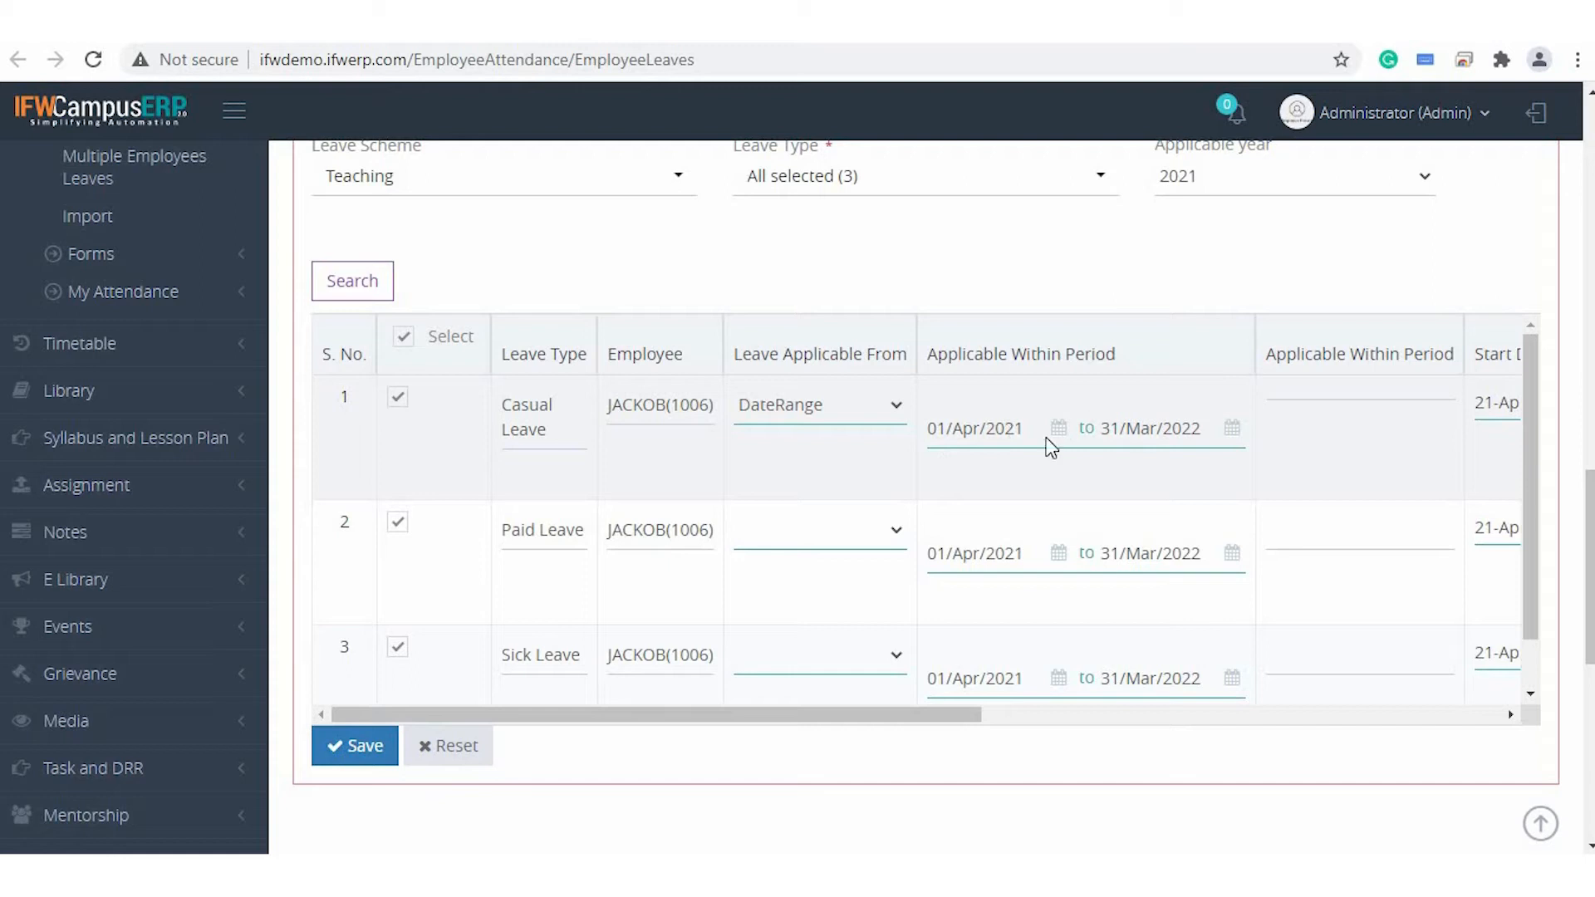
click(990, 429)
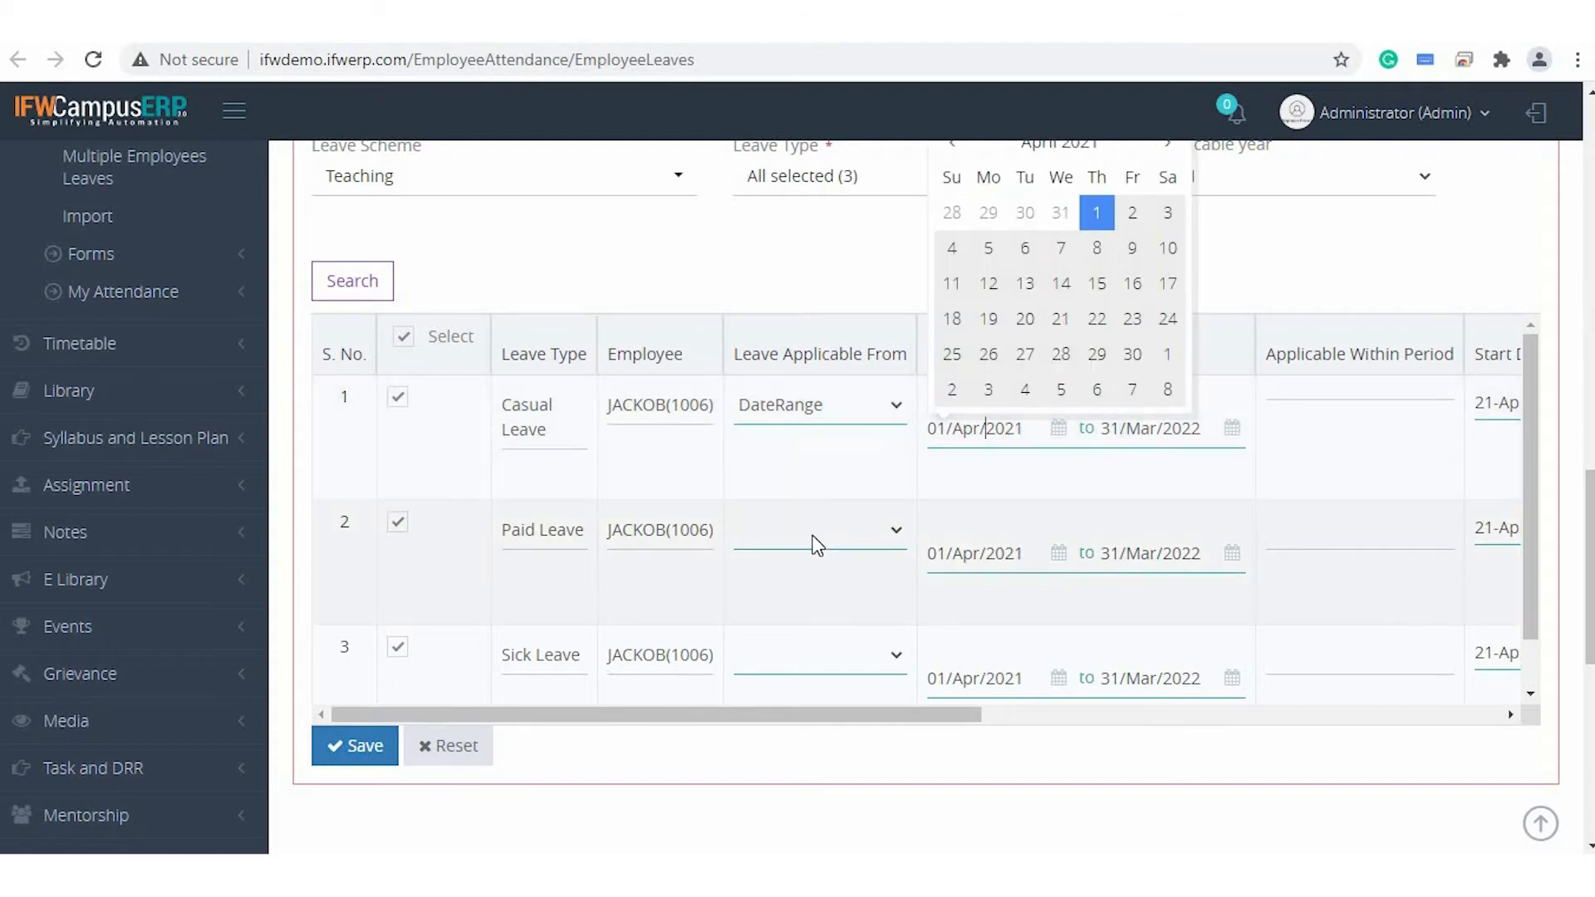
click(812, 537)
click(814, 632)
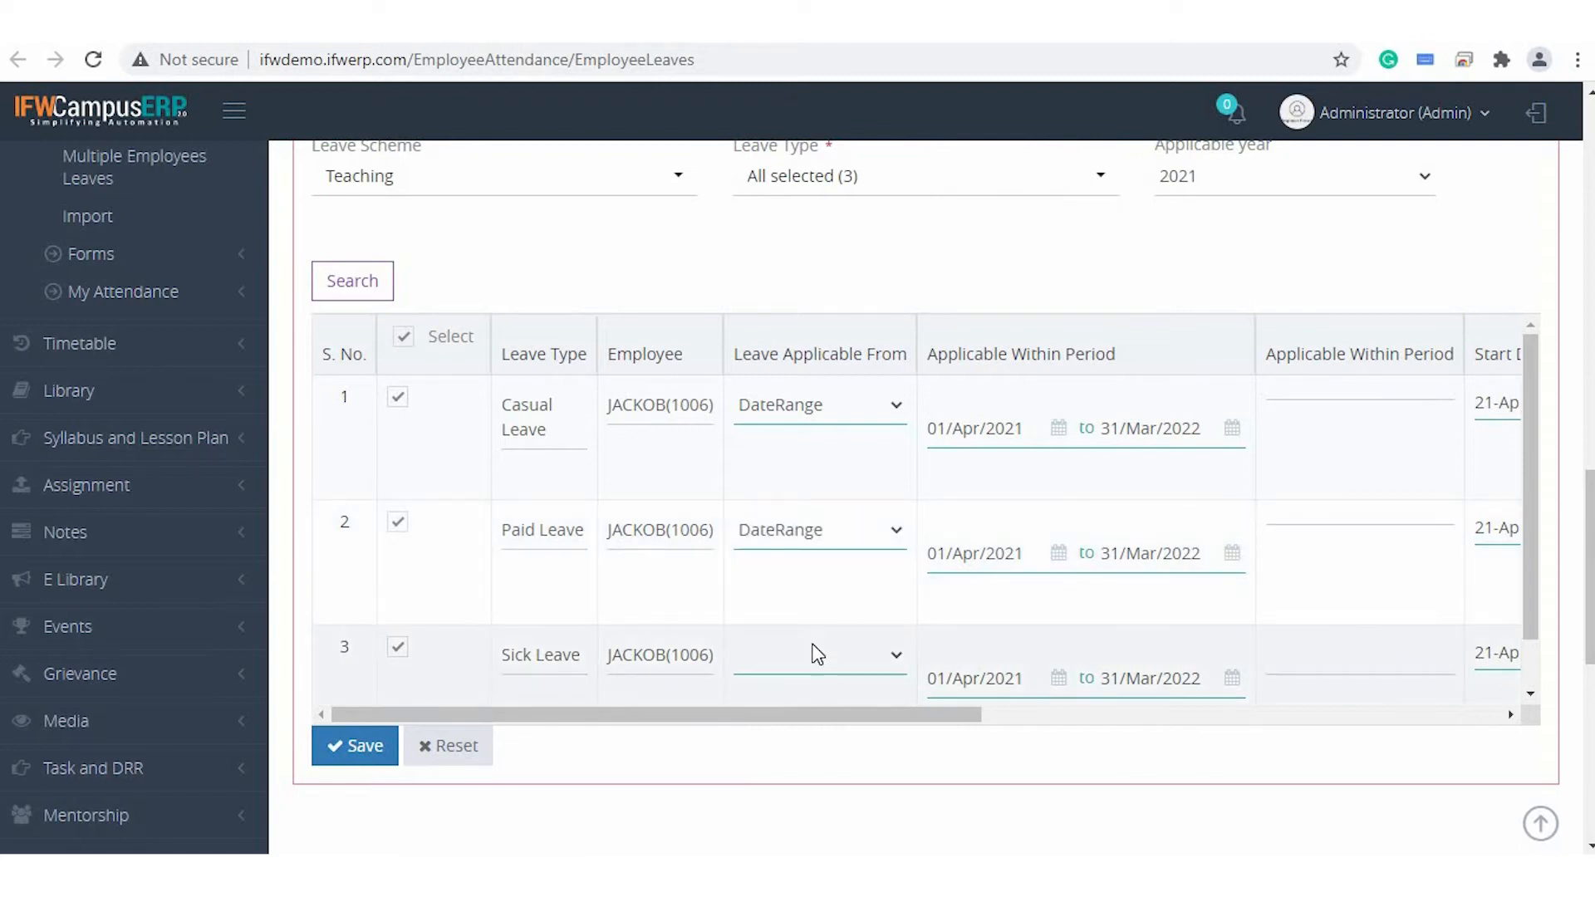
click(812, 655)
click(1389, 588)
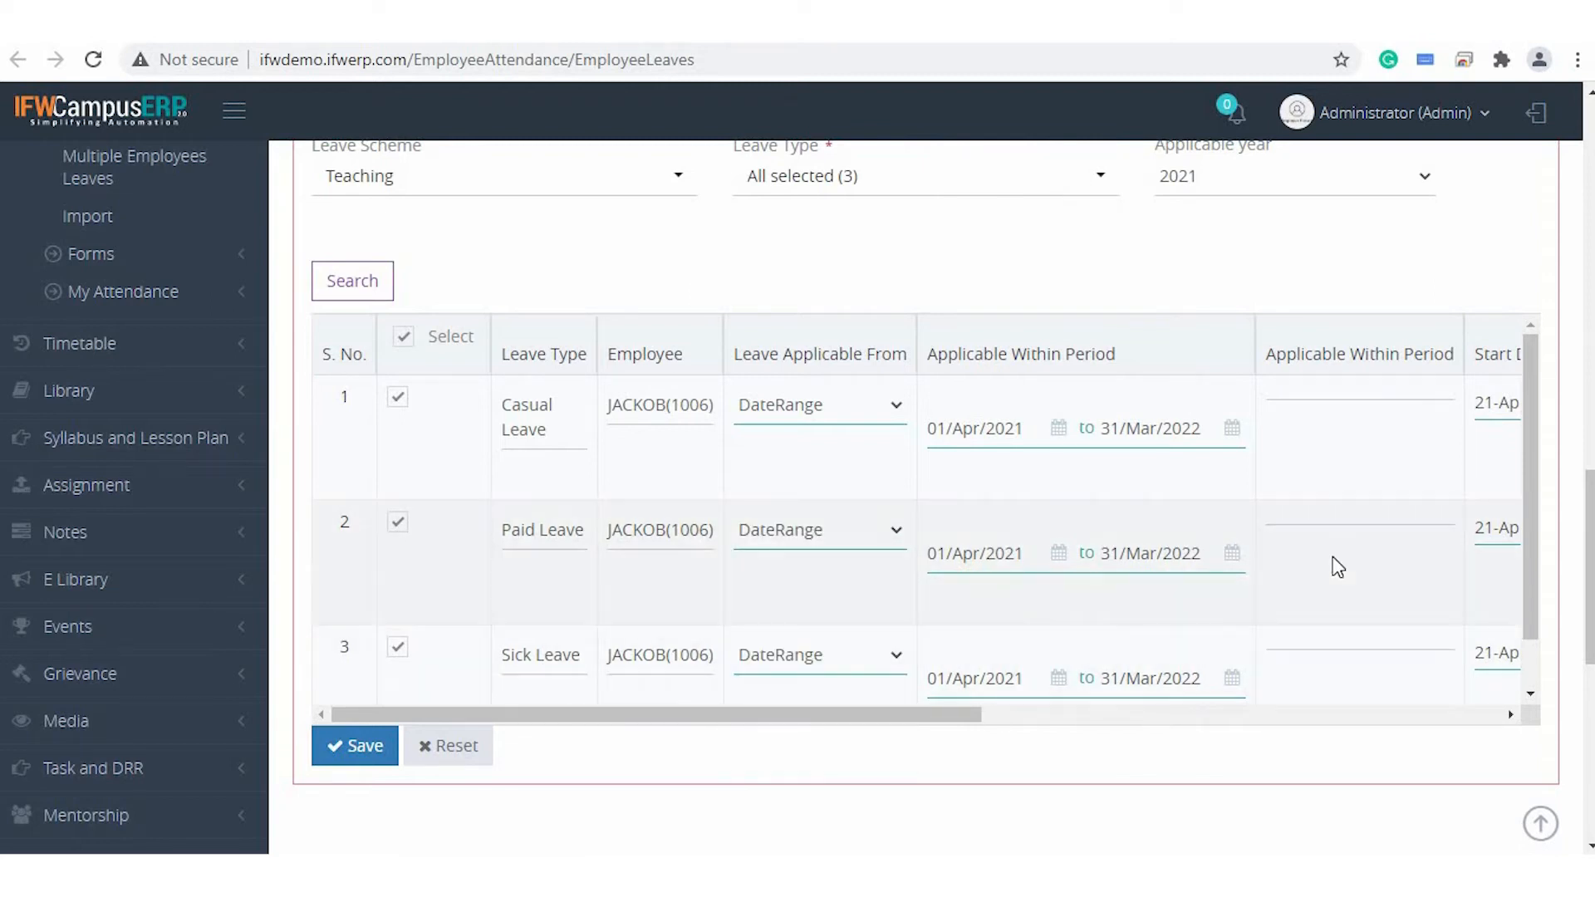
scroll(1335, 563, right, 6)
scroll(1338, 567, right, 3)
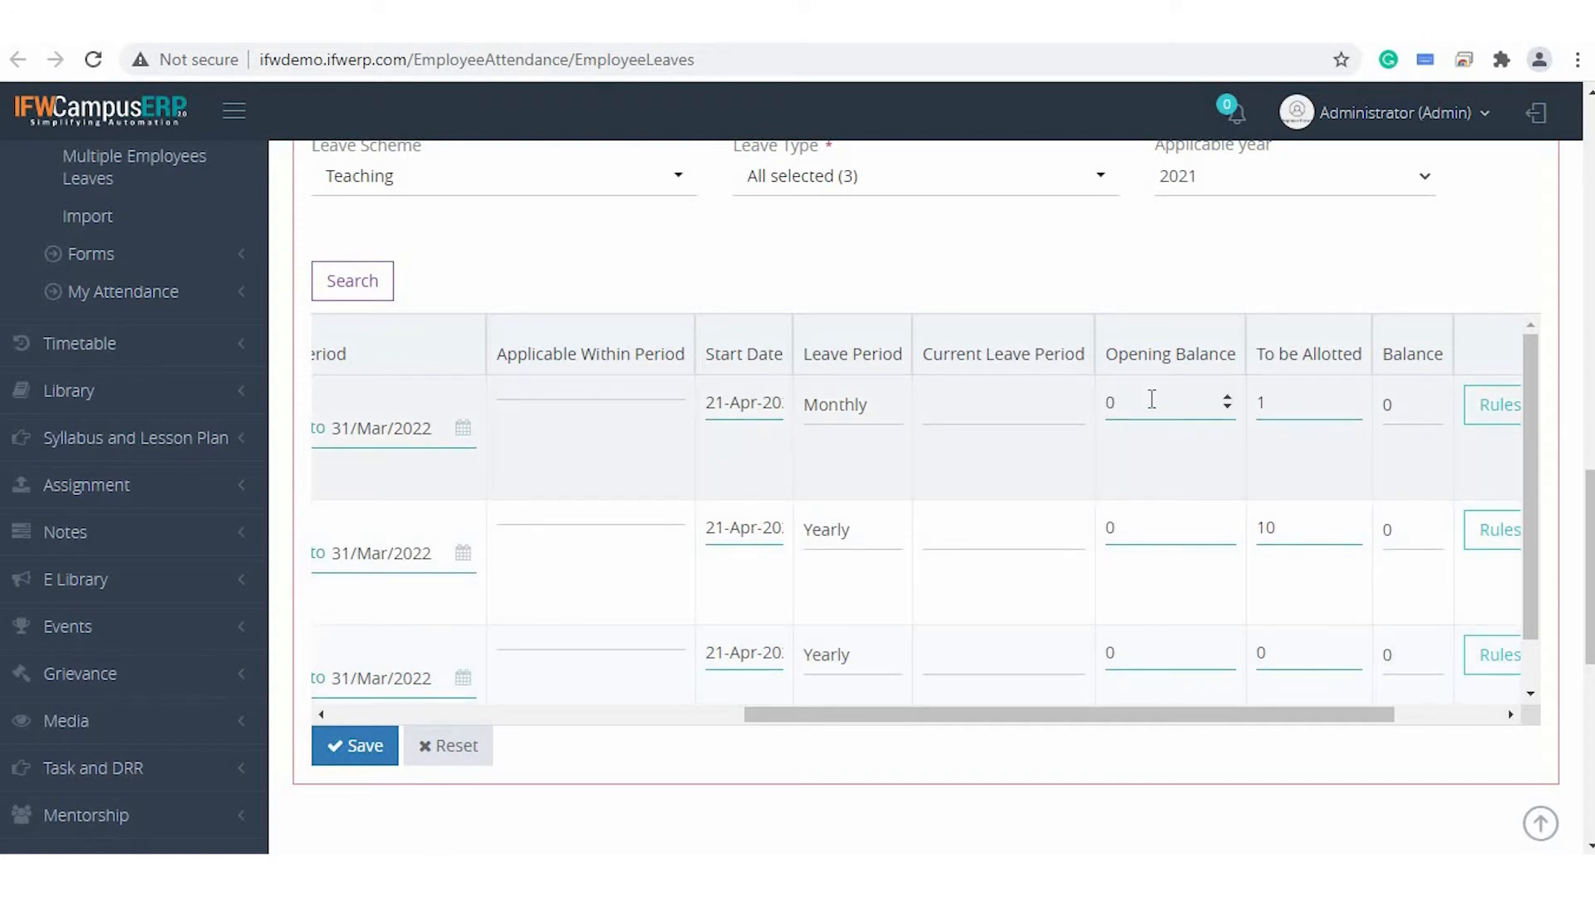
Enter opening balances of 5, 5 and 4 for the Casual, Paid and Sick Leave rows.
double_click(1153, 400)
key(BackSpace)
click(1167, 527)
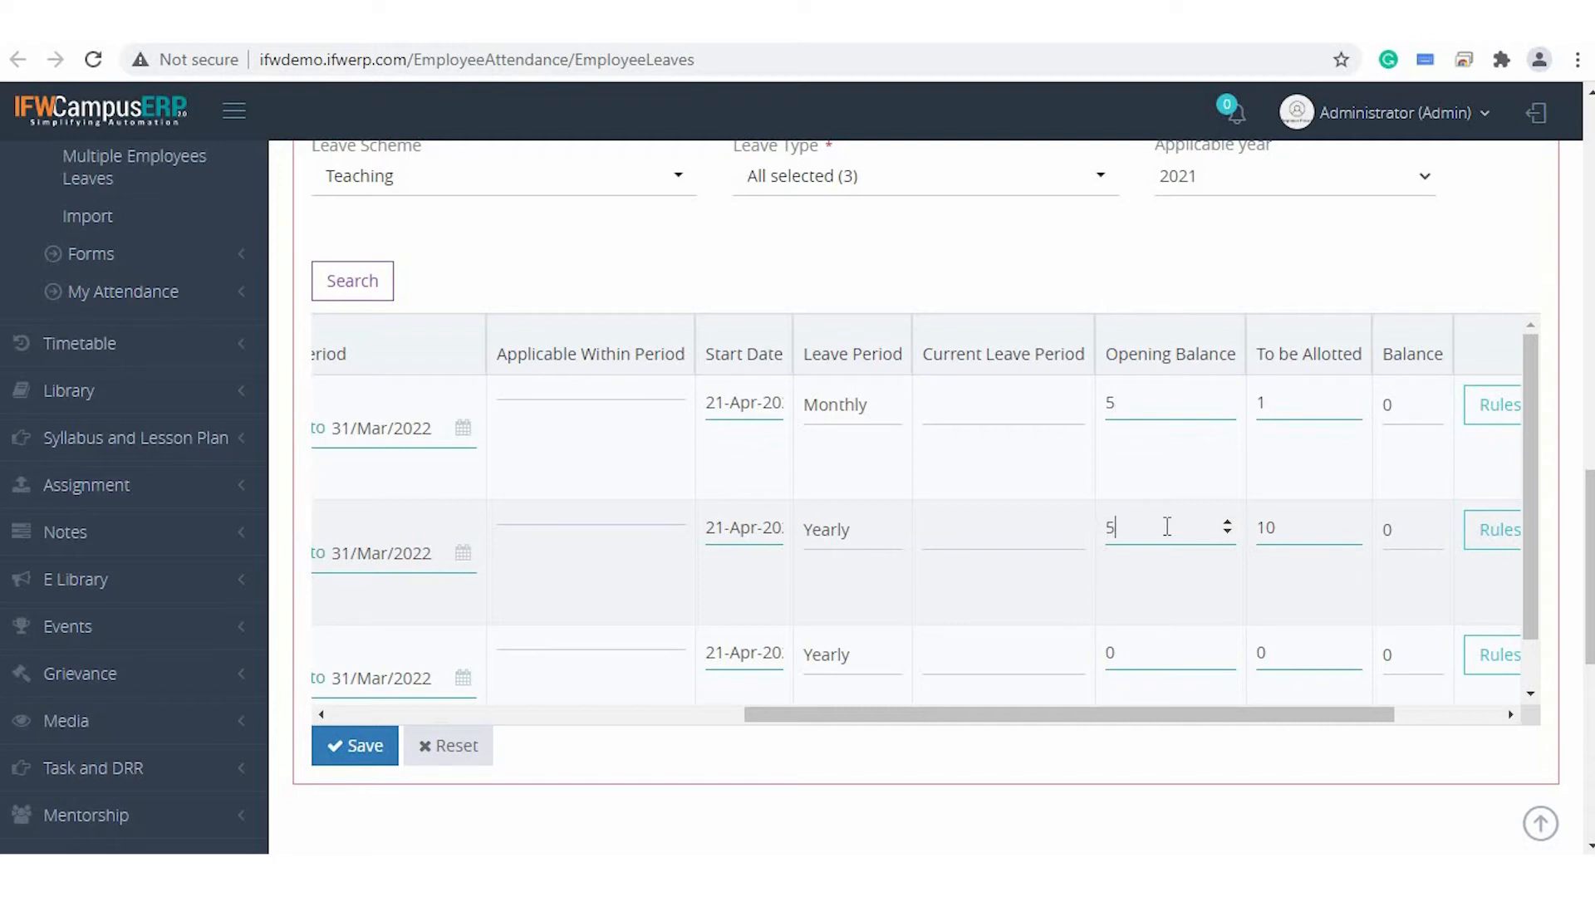
click(1150, 652)
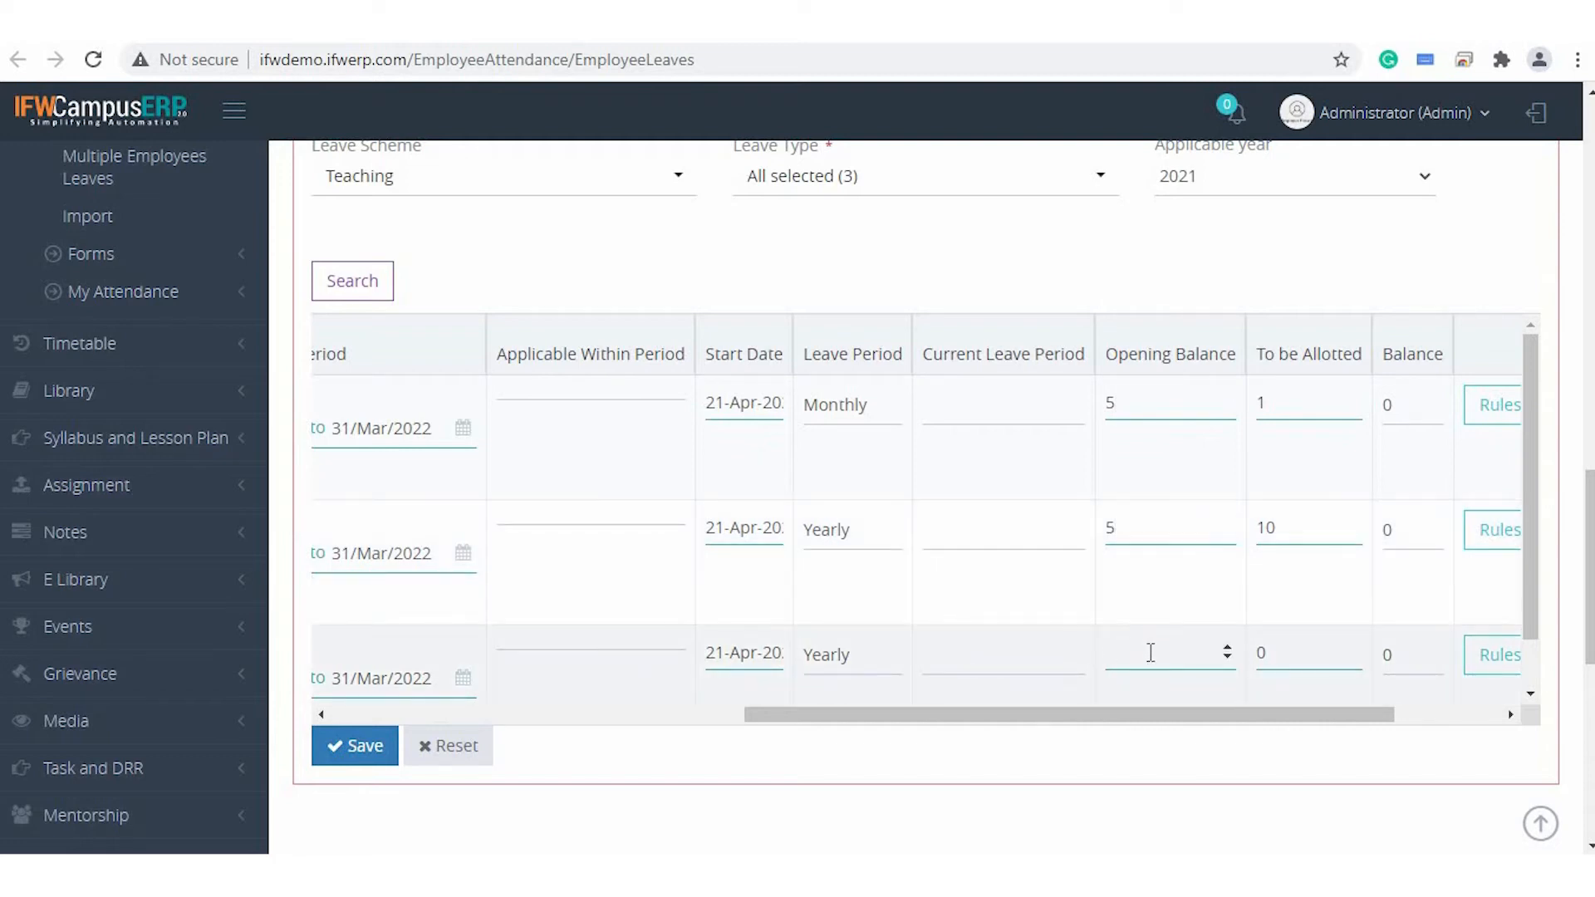
text(4)
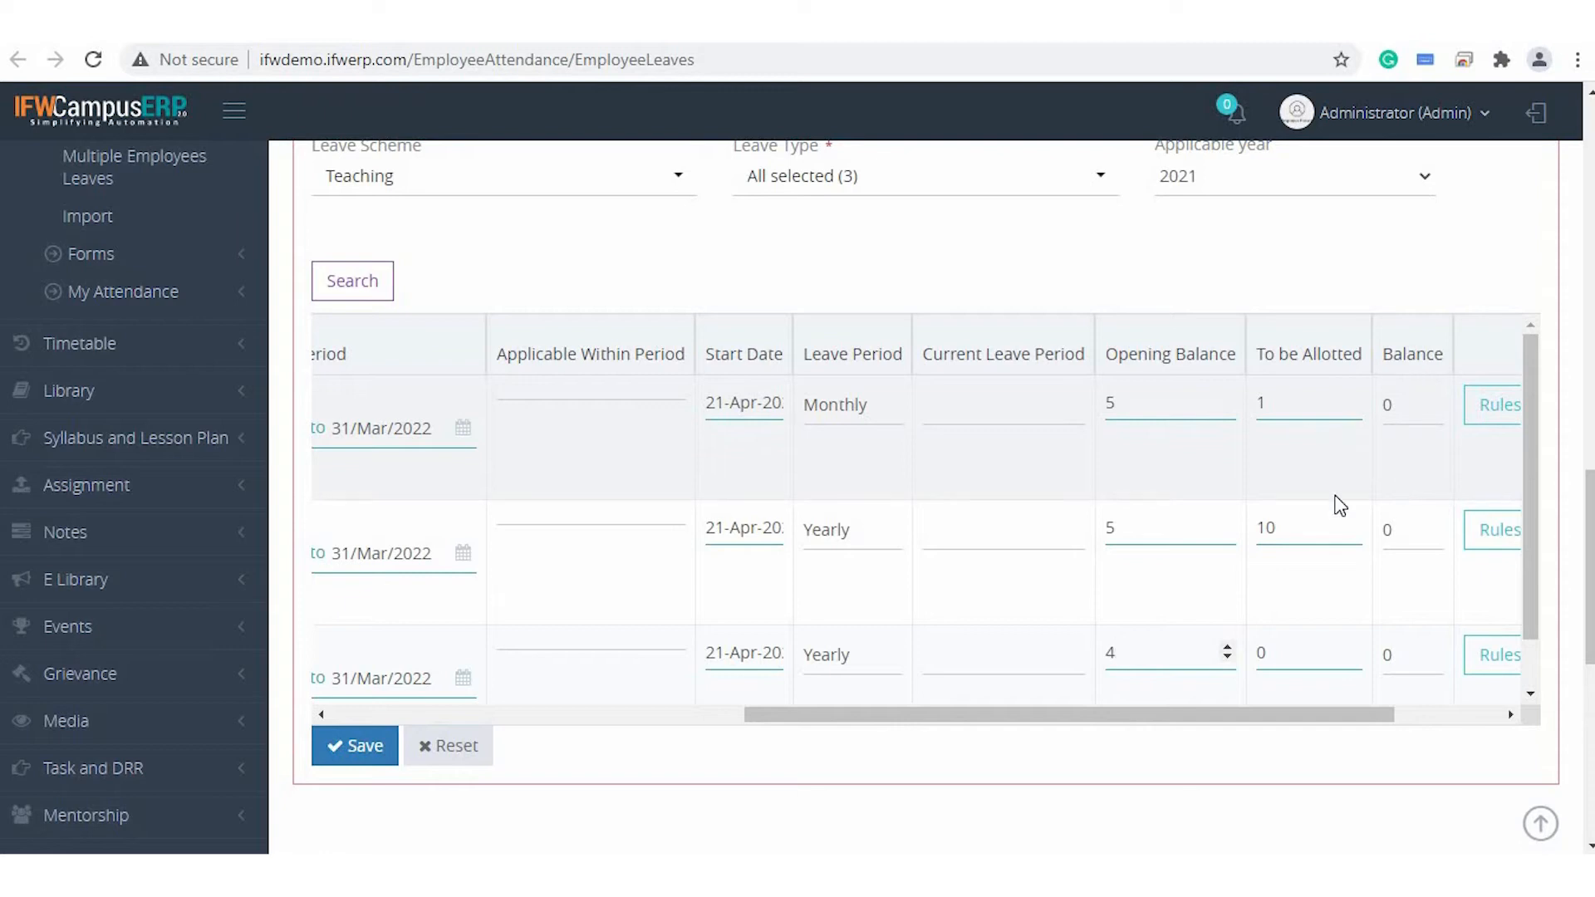
scroll(1302, 510, right, 3)
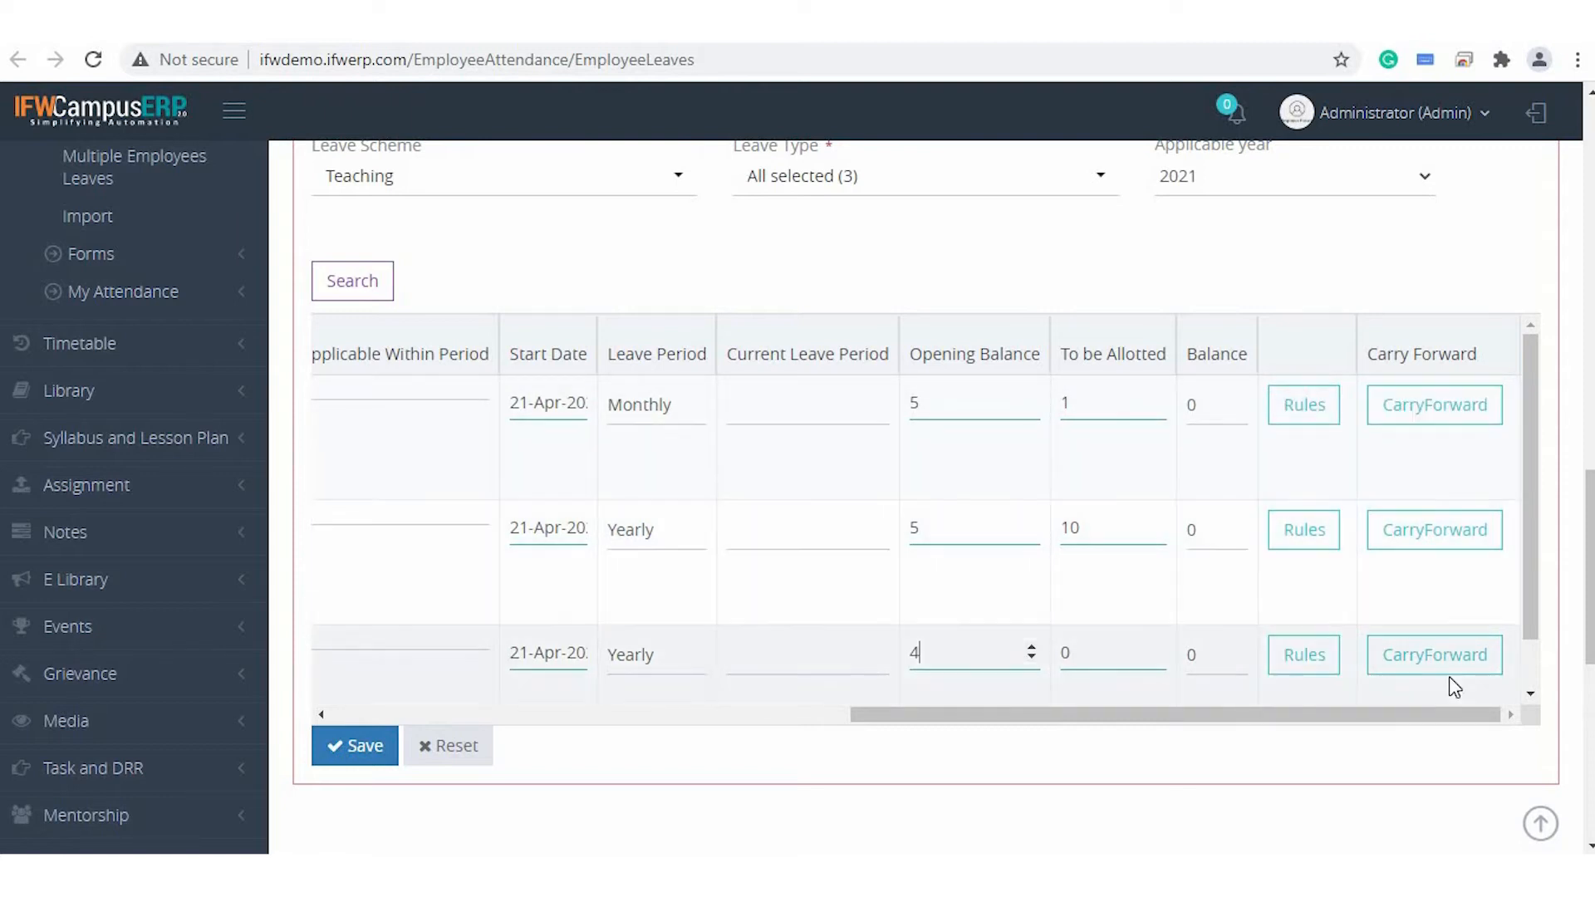
click(815, 720)
drag(815, 719, 432, 668)
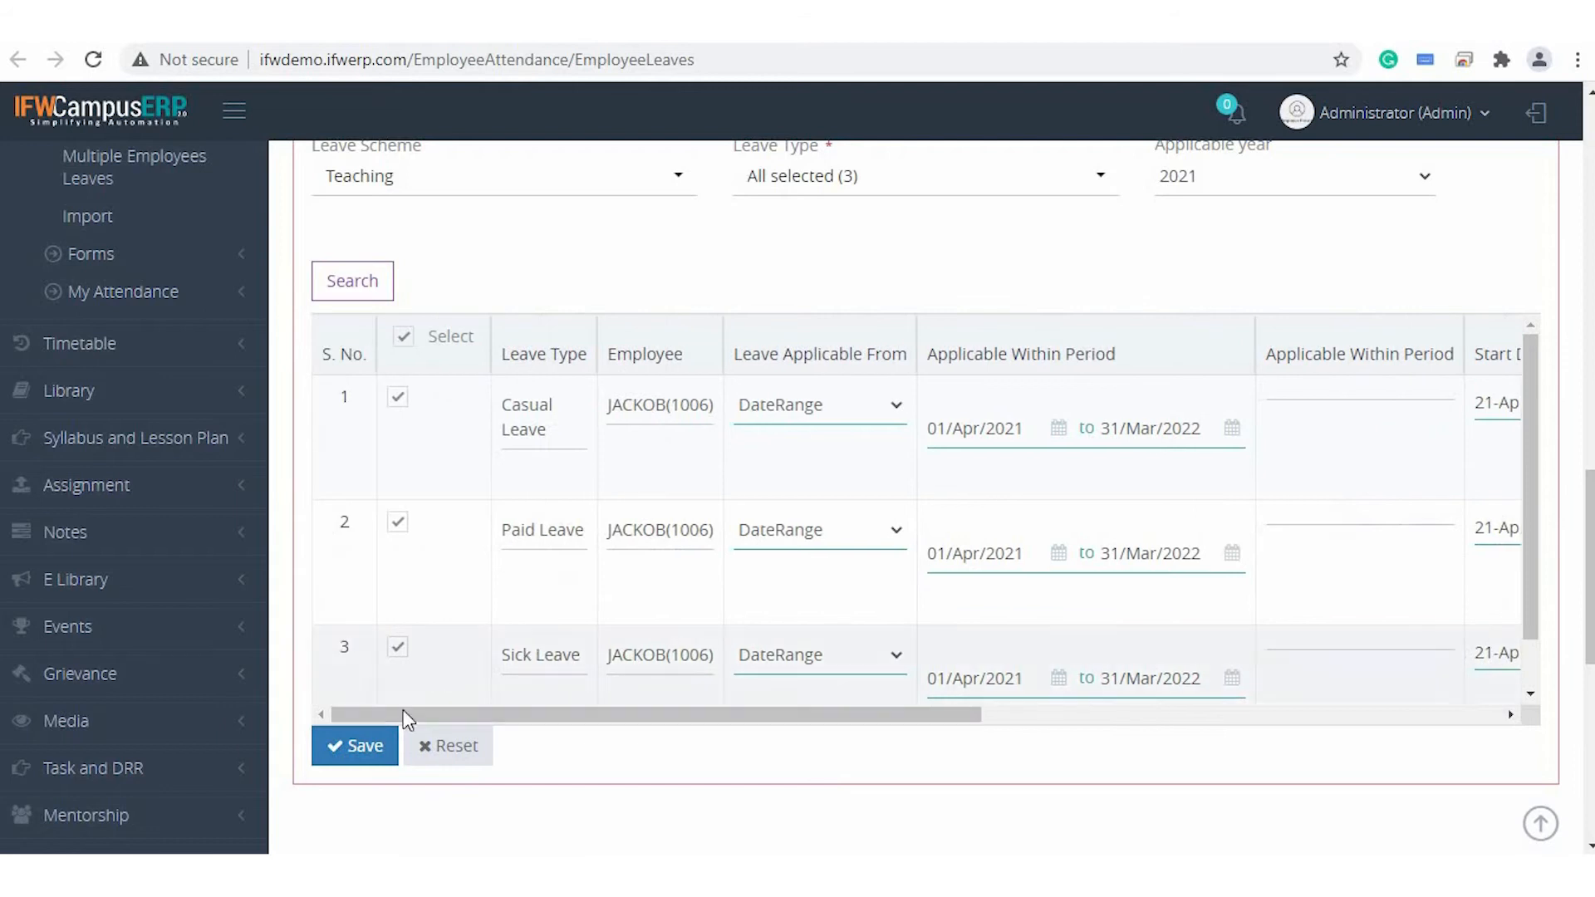
Save the three leave allotments and expand Employee Attendance > Forms in the sidebar.
click(370, 752)
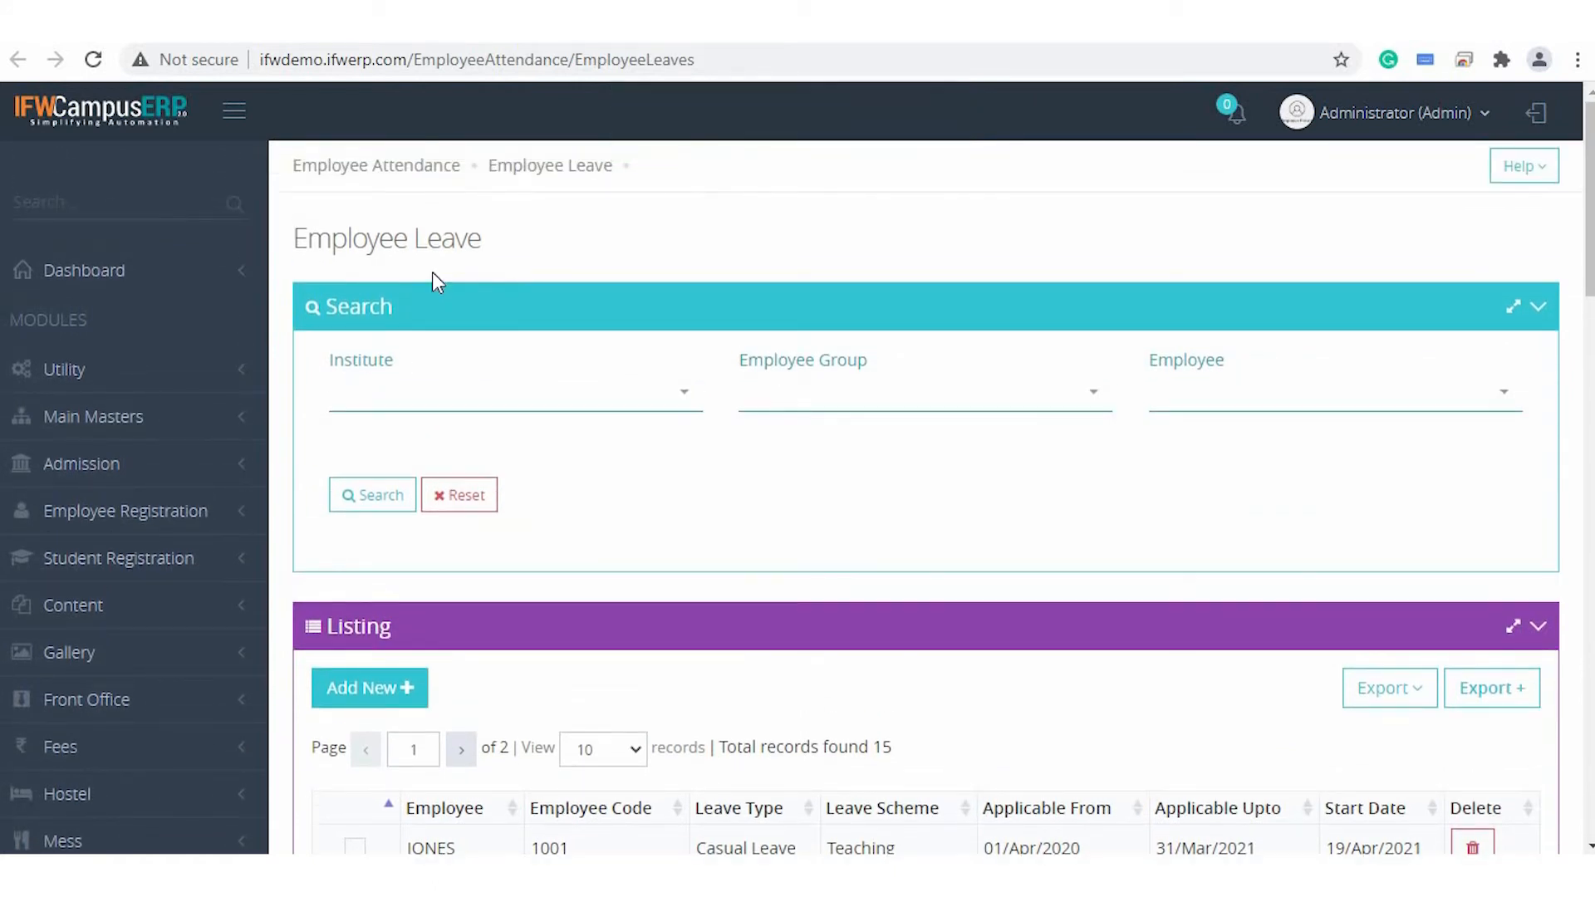
scroll(432, 272, down, 10)
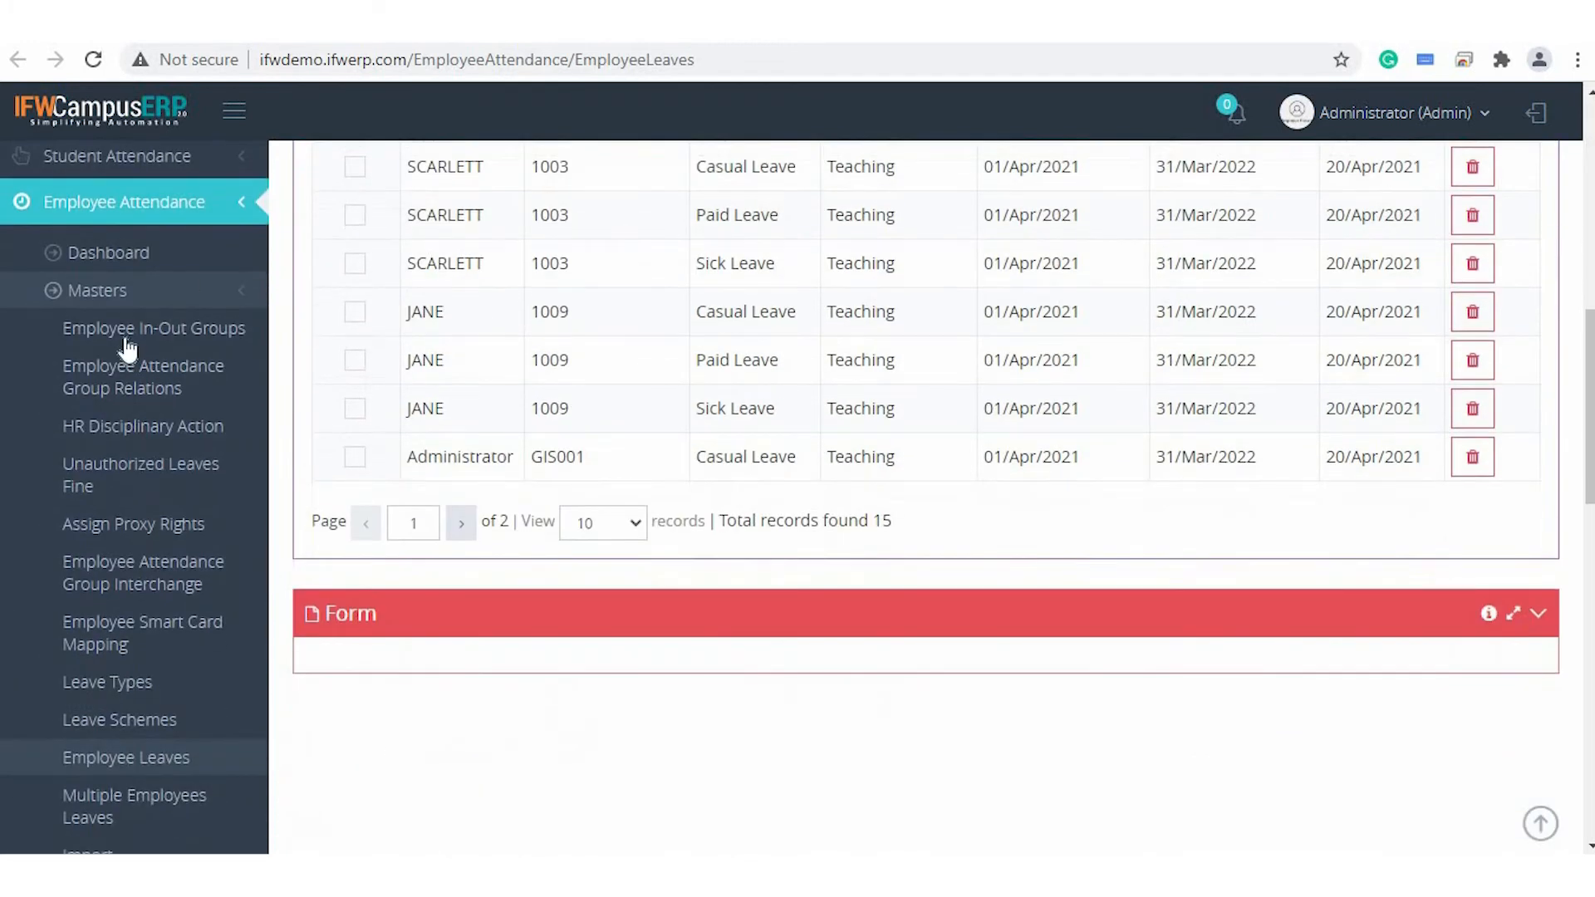
scroll(131, 517, down, 1)
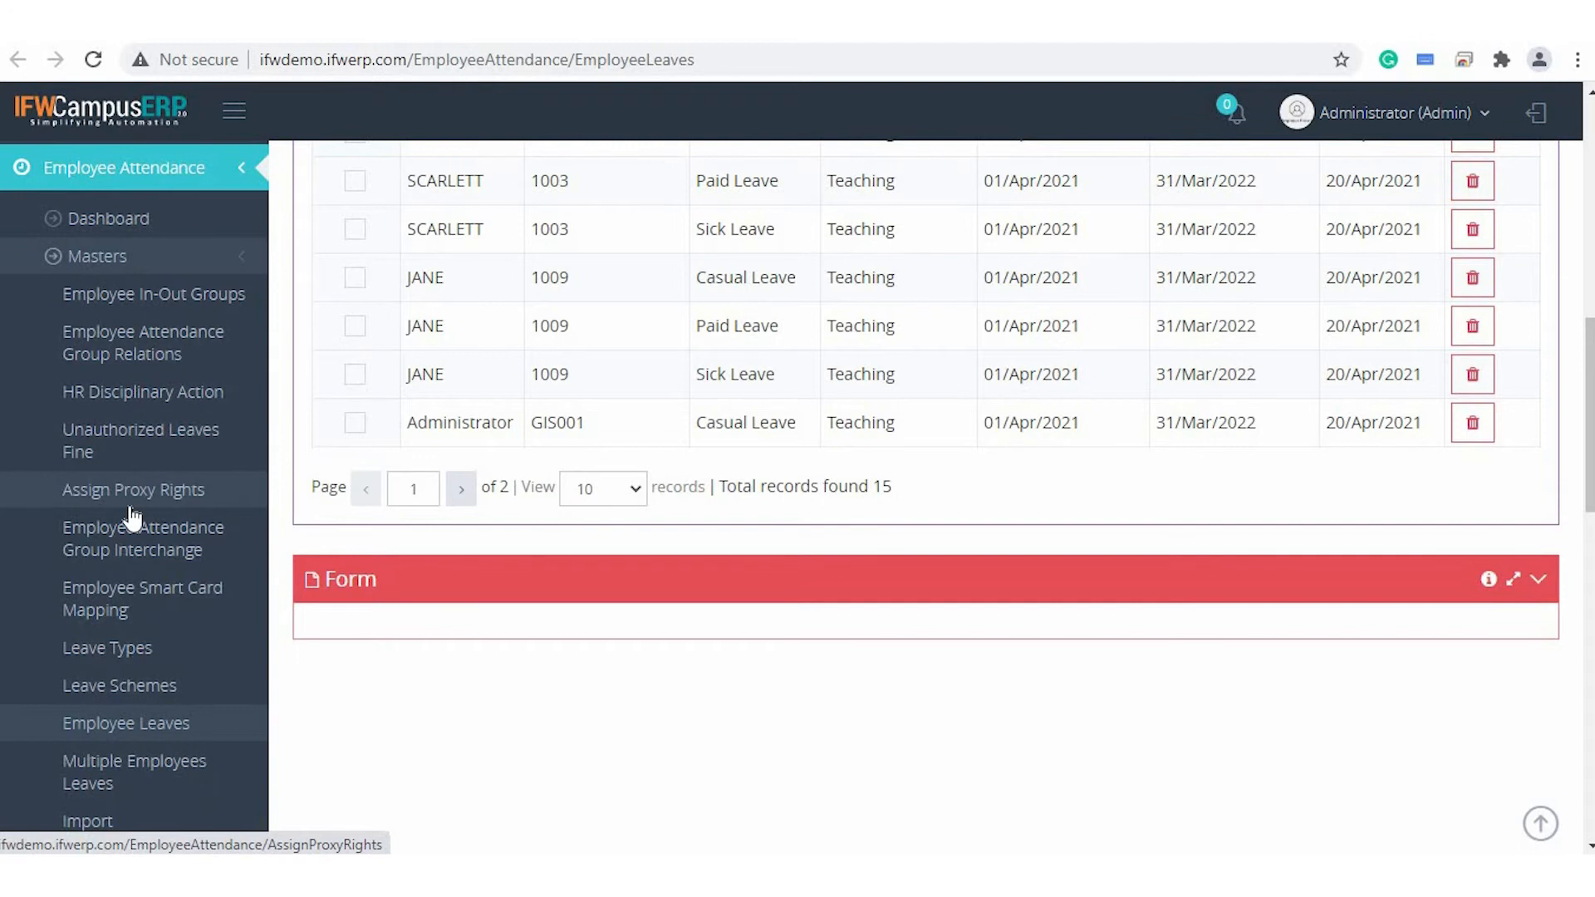
scroll(131, 507, down, 1)
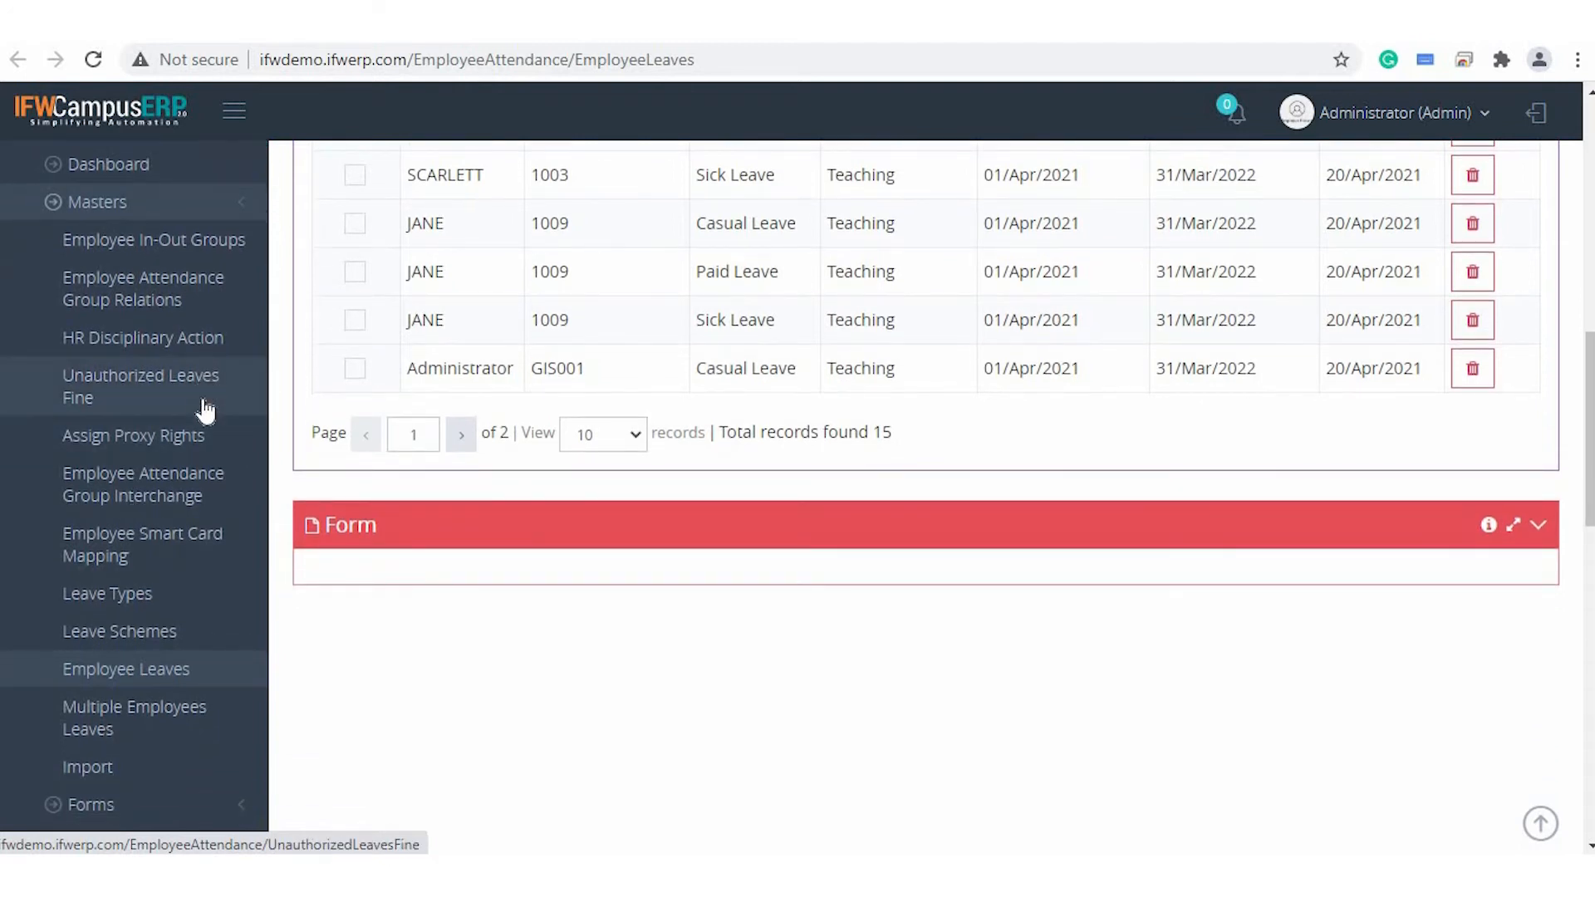
scroll(205, 411, down, 3)
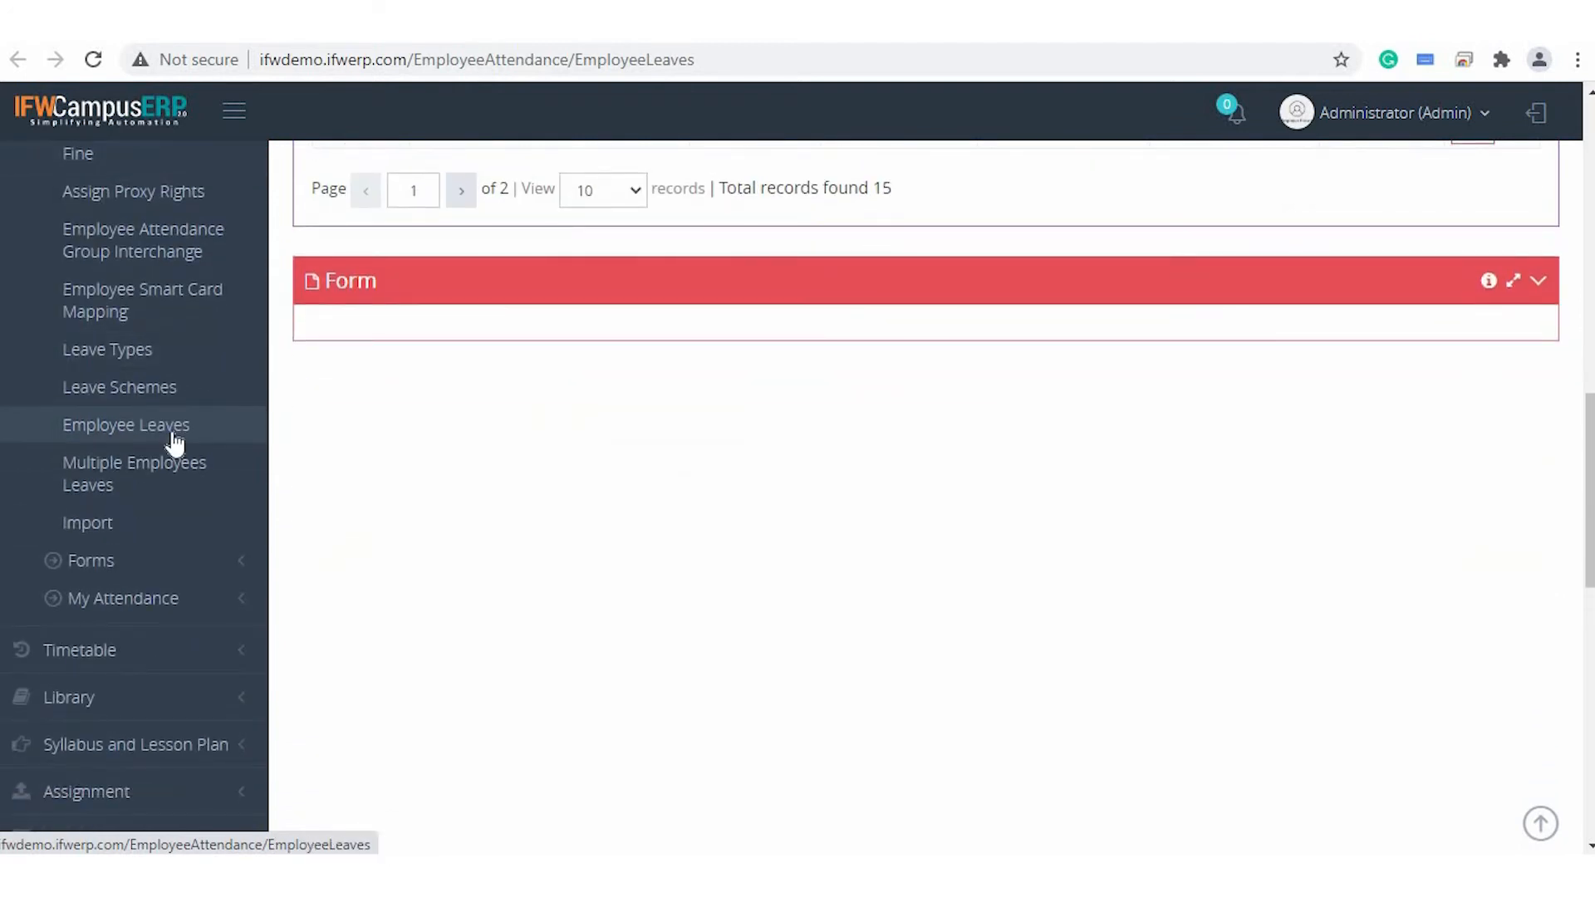
click(131, 565)
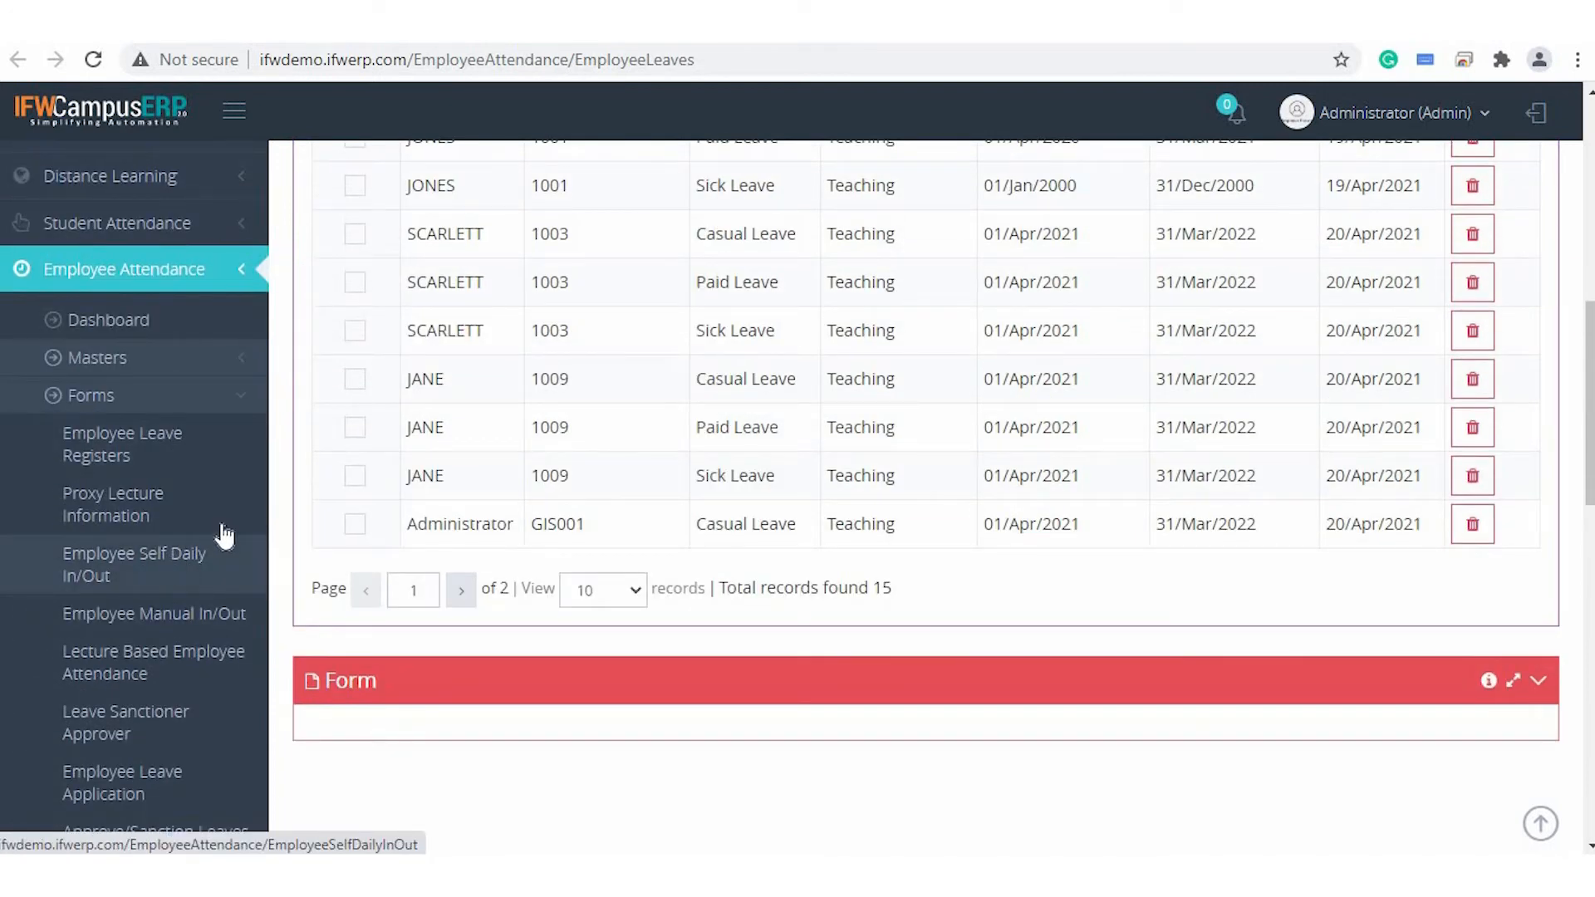
Search the Employee Leave Registers for Feb-2021, University Campus, College Of Engineering.
click(170, 474)
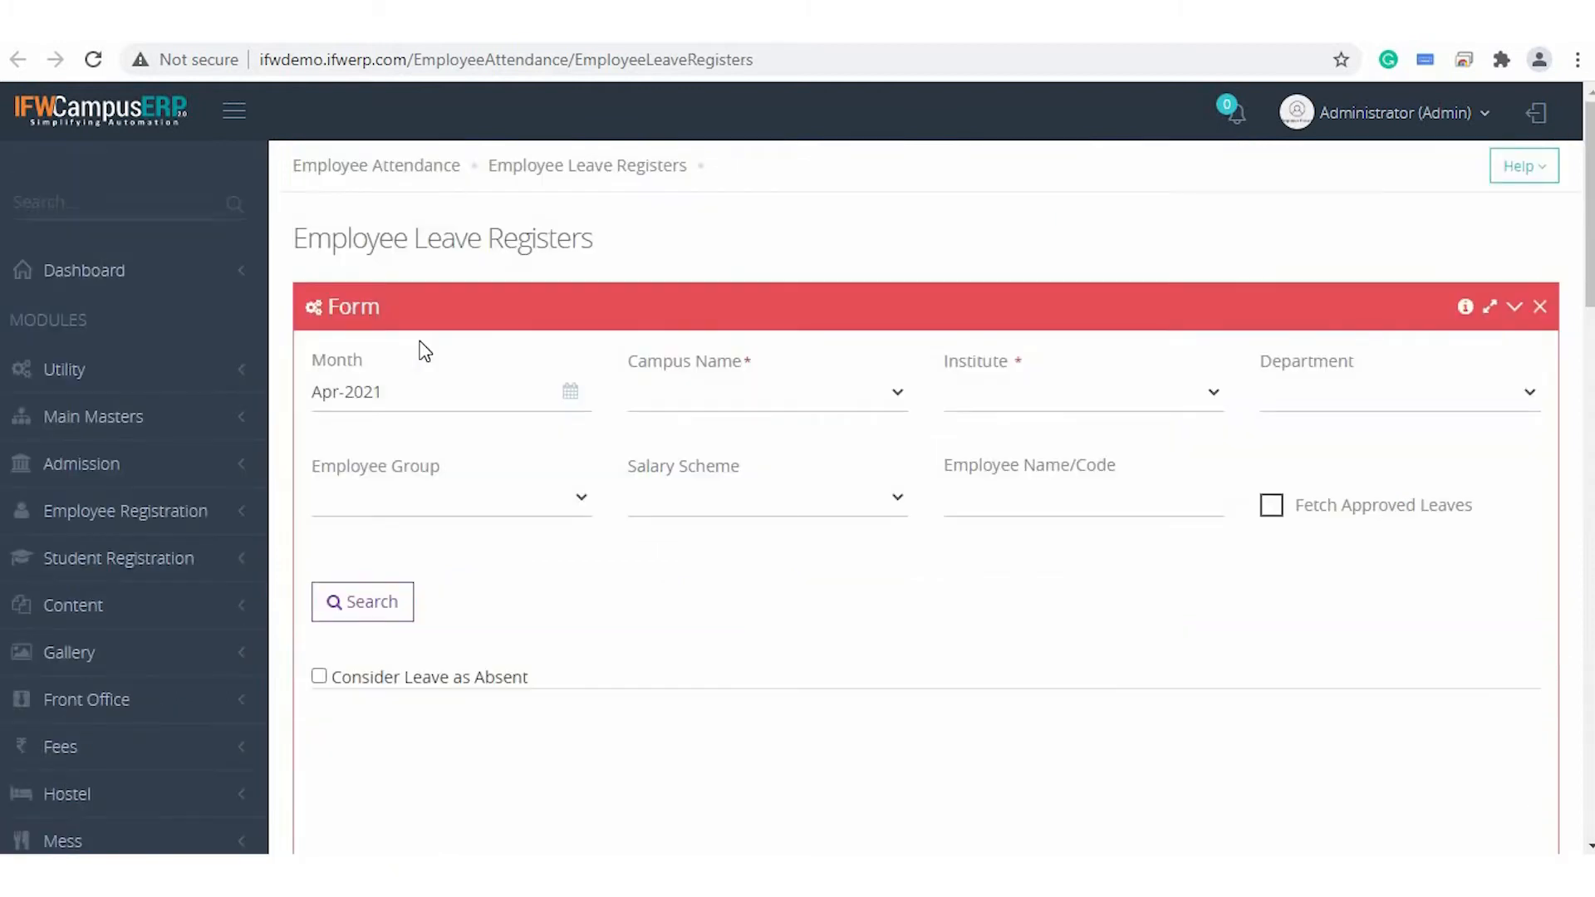
scroll(420, 349, down, 1)
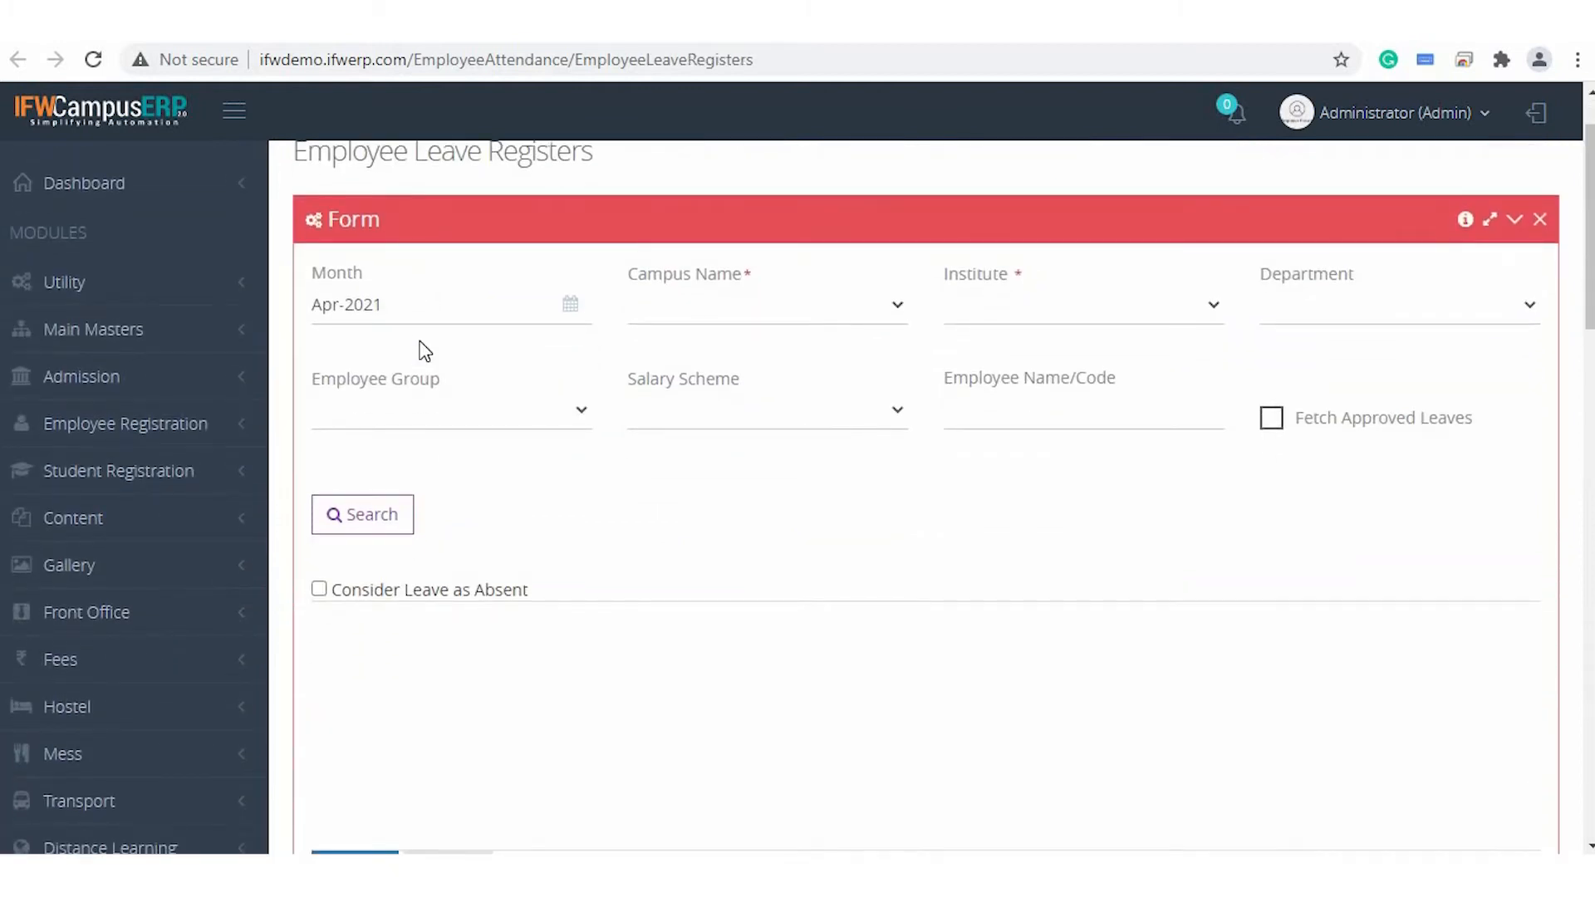
scroll(424, 349, up, 1)
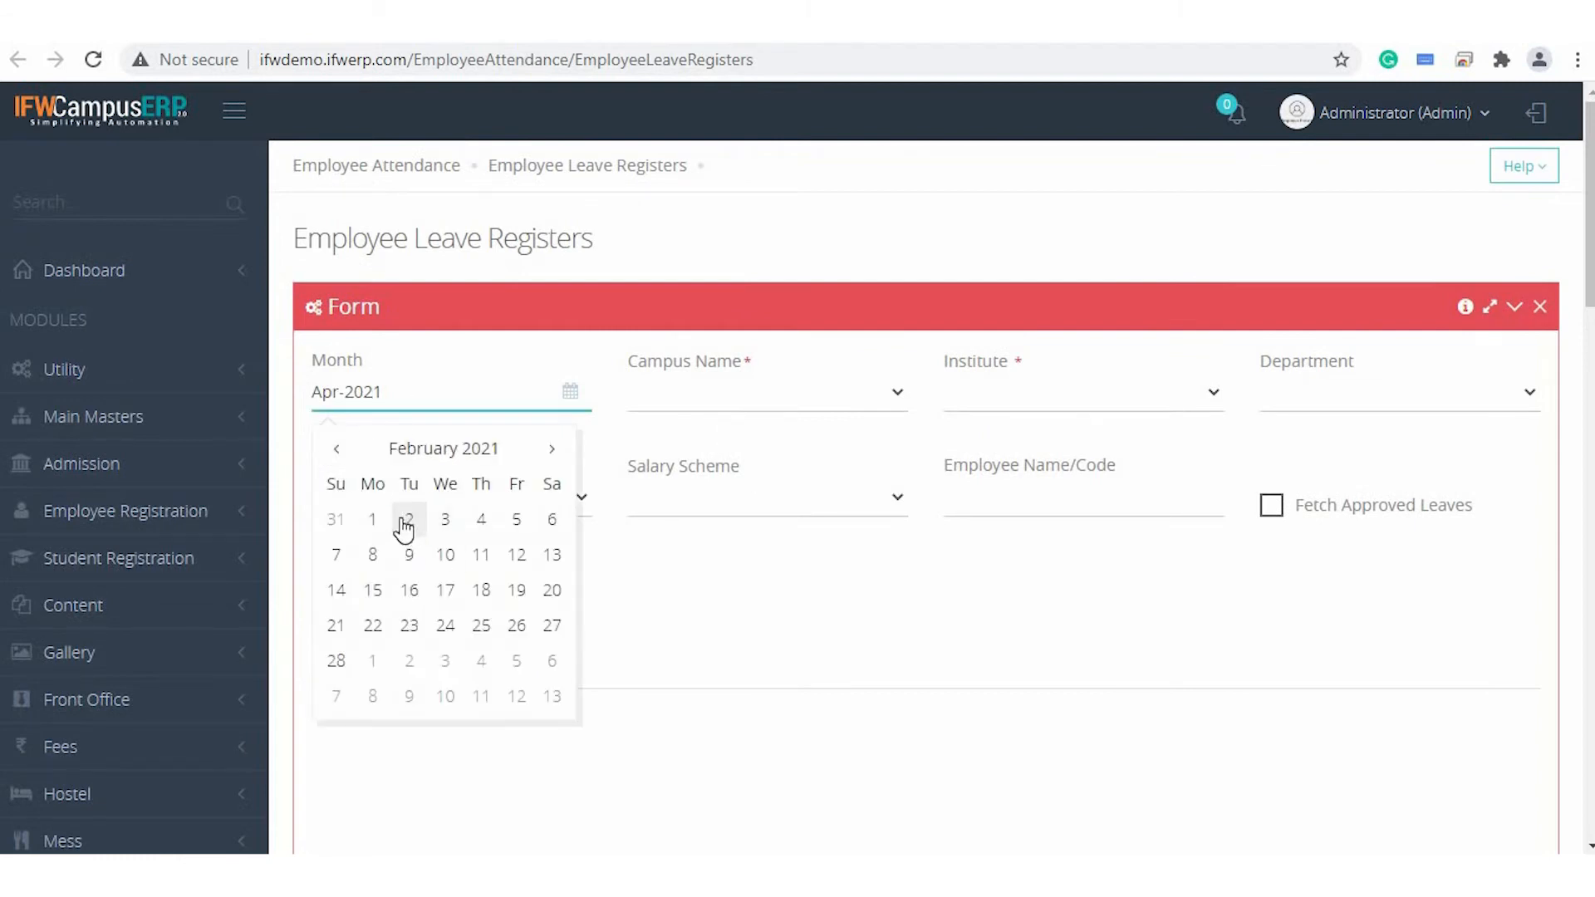
click(409, 521)
click(798, 402)
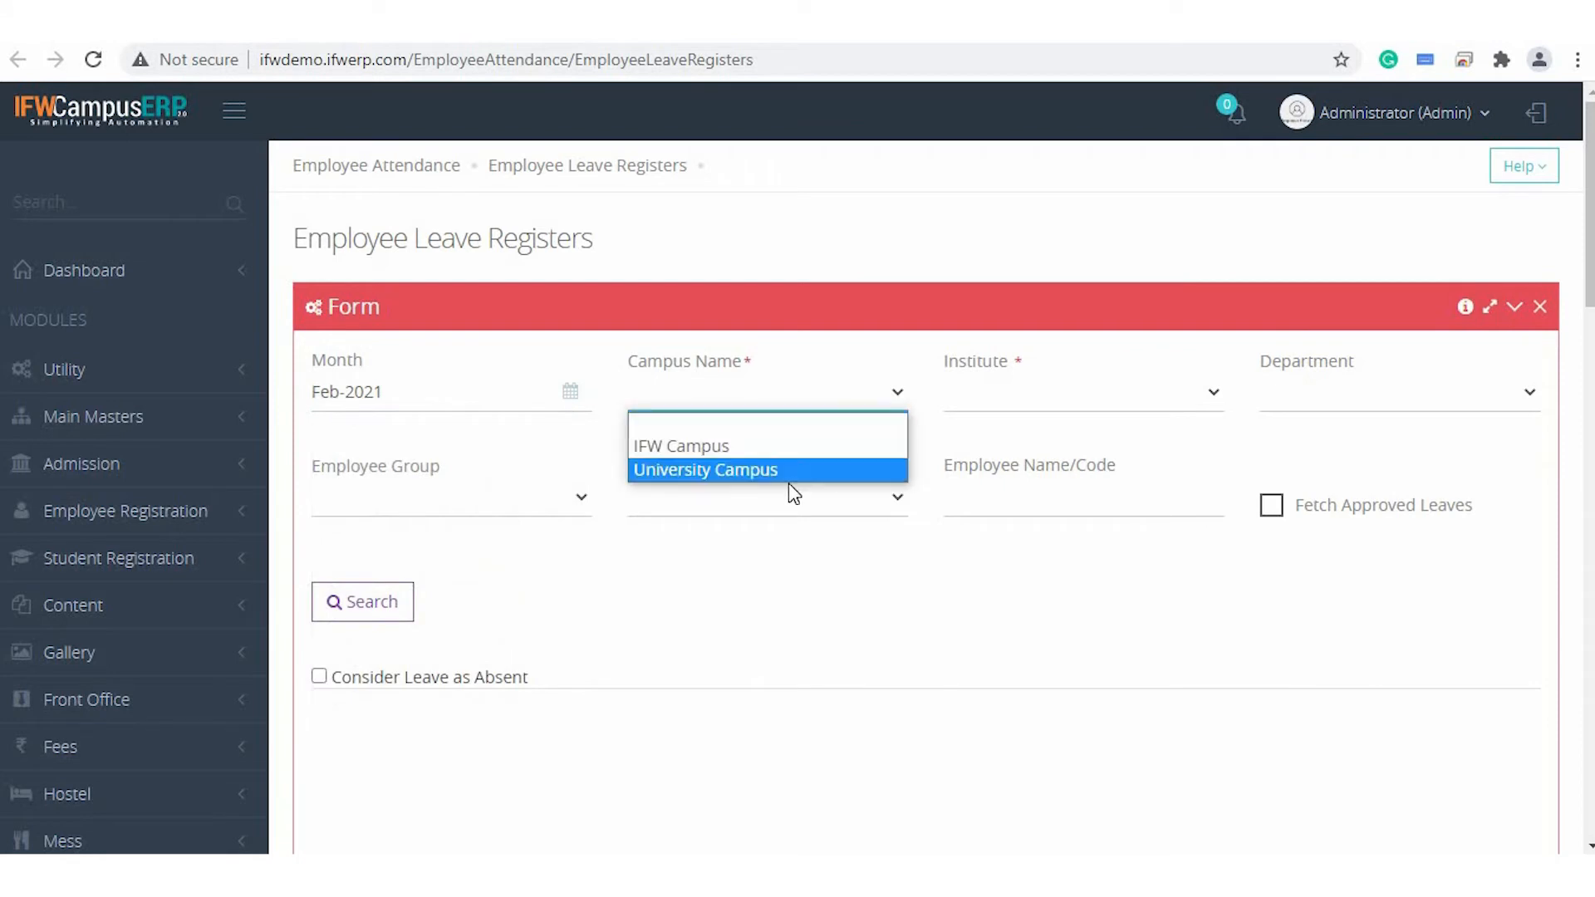
key(Return)
click(1114, 402)
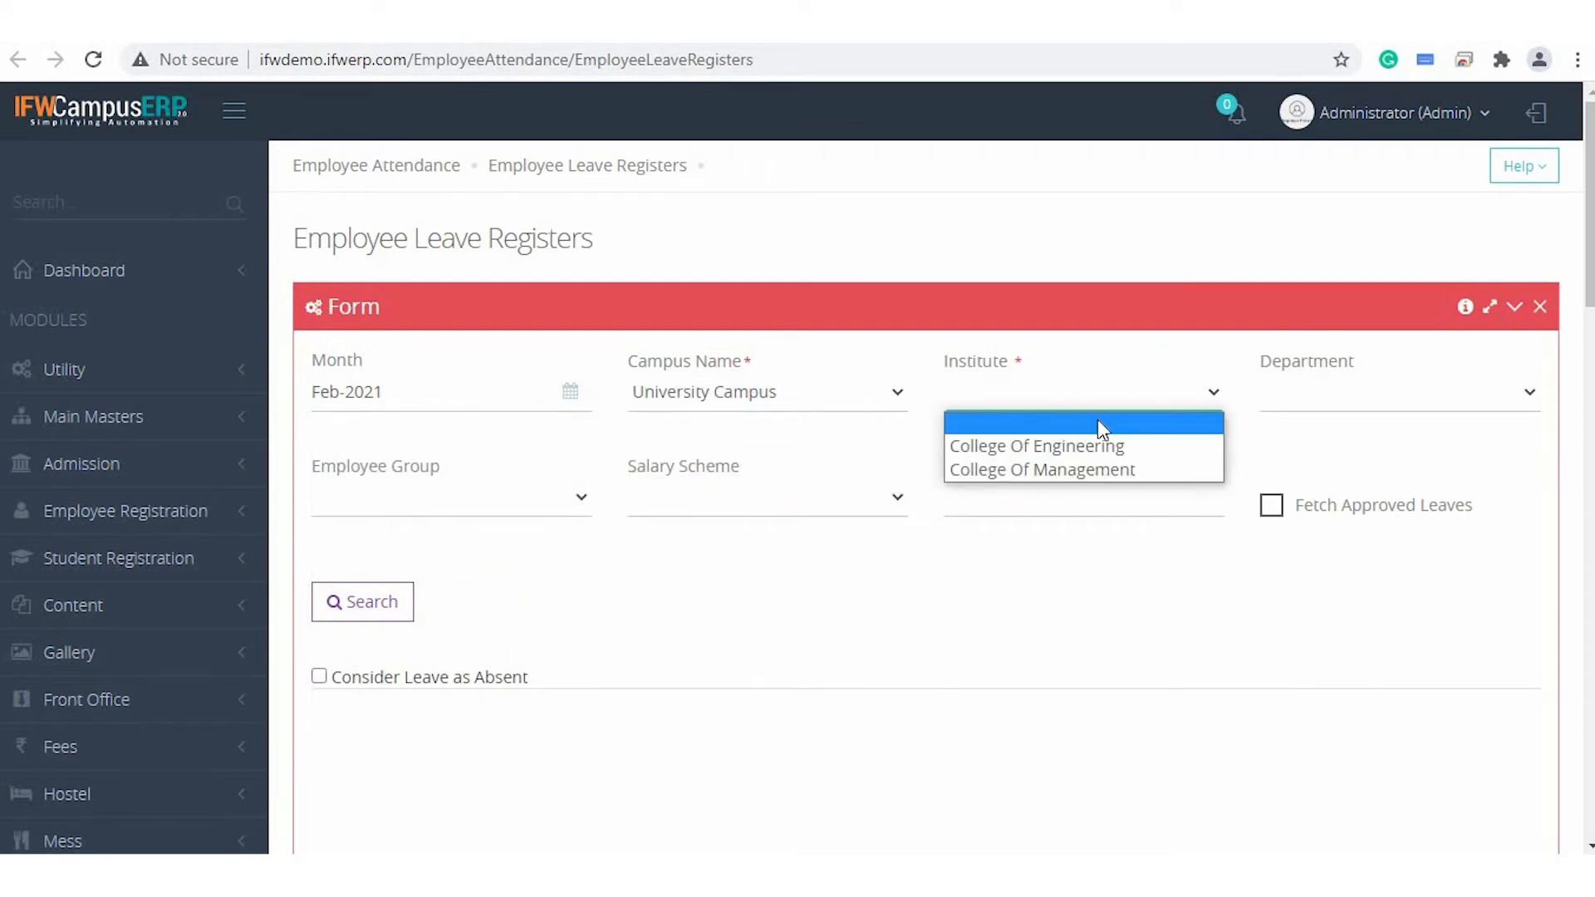
click(1106, 446)
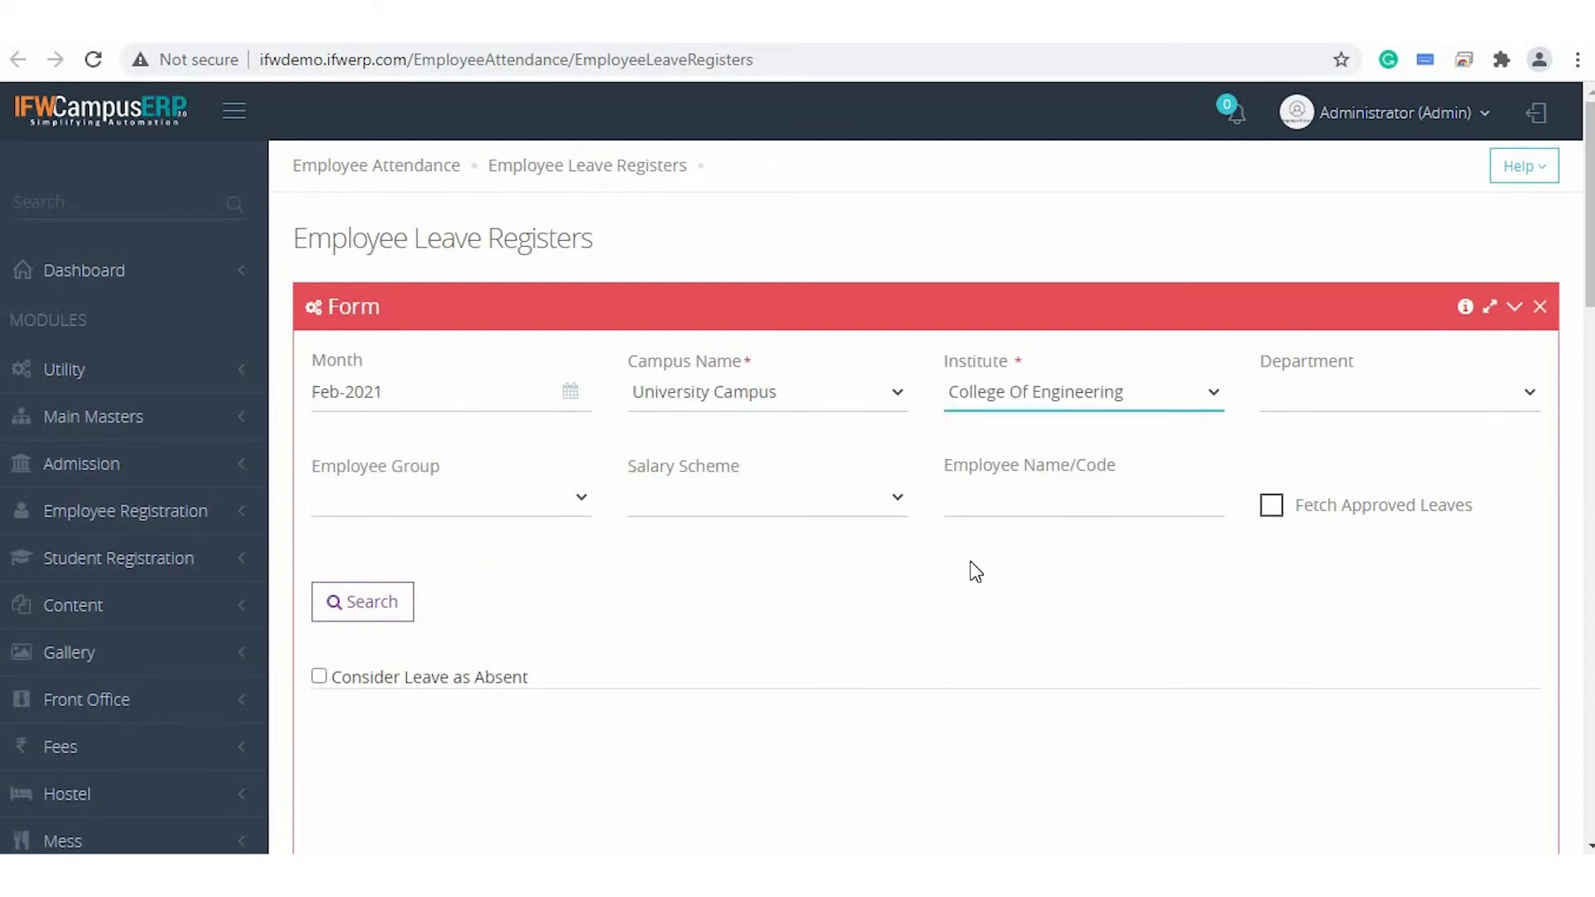
click(370, 625)
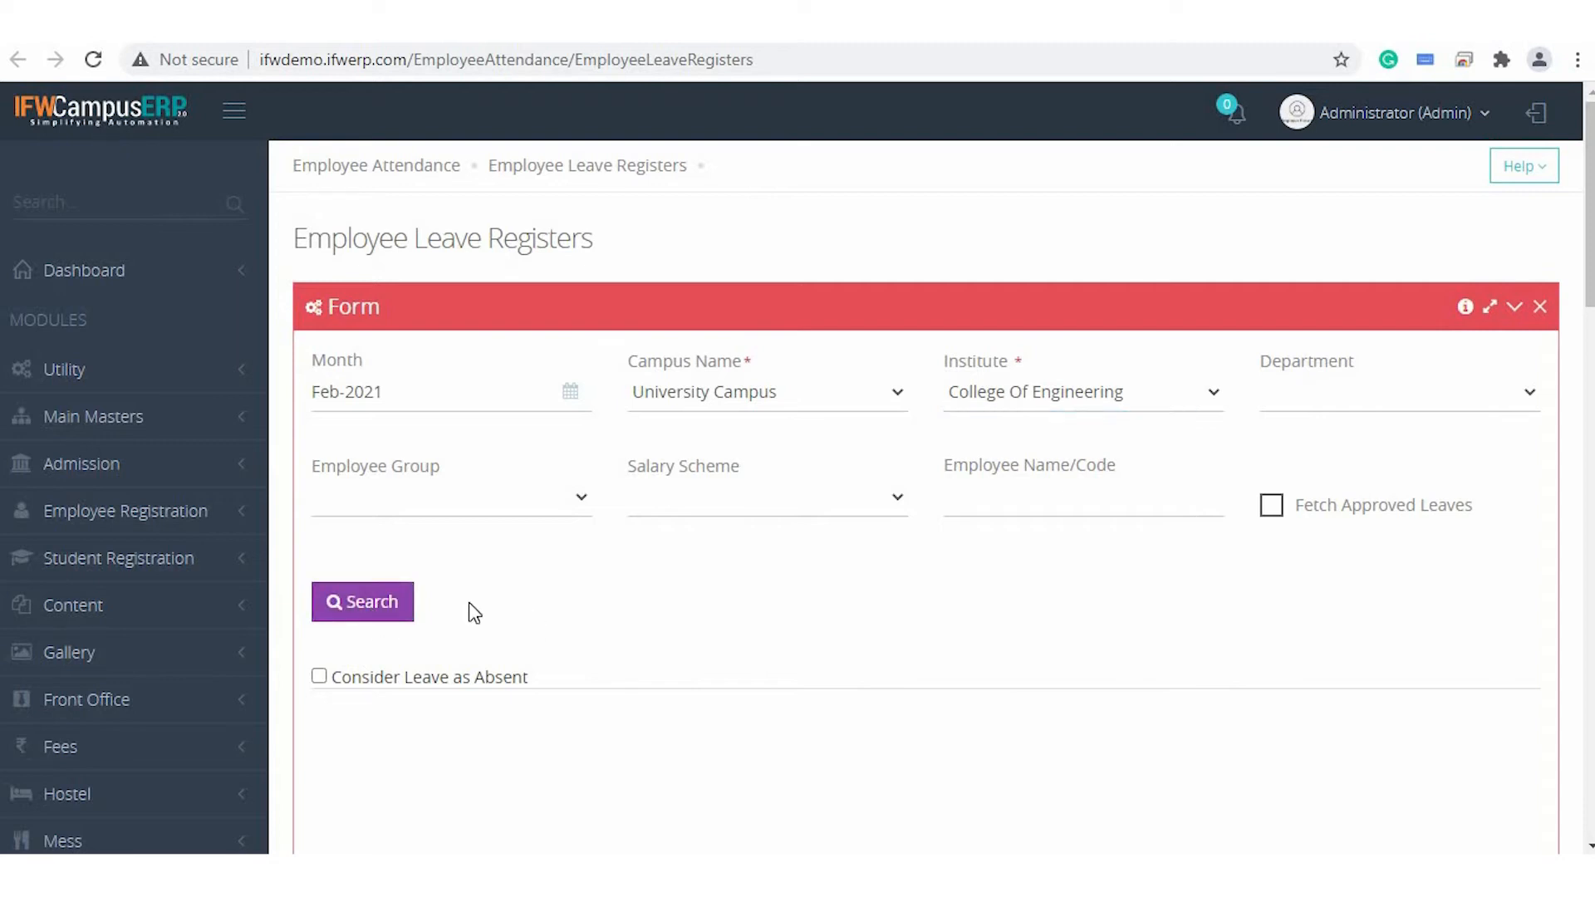
Review the 8 employees' absent days (2.00, 3.00, 4.00) and reduced present days.
scroll(588, 589, down, 3)
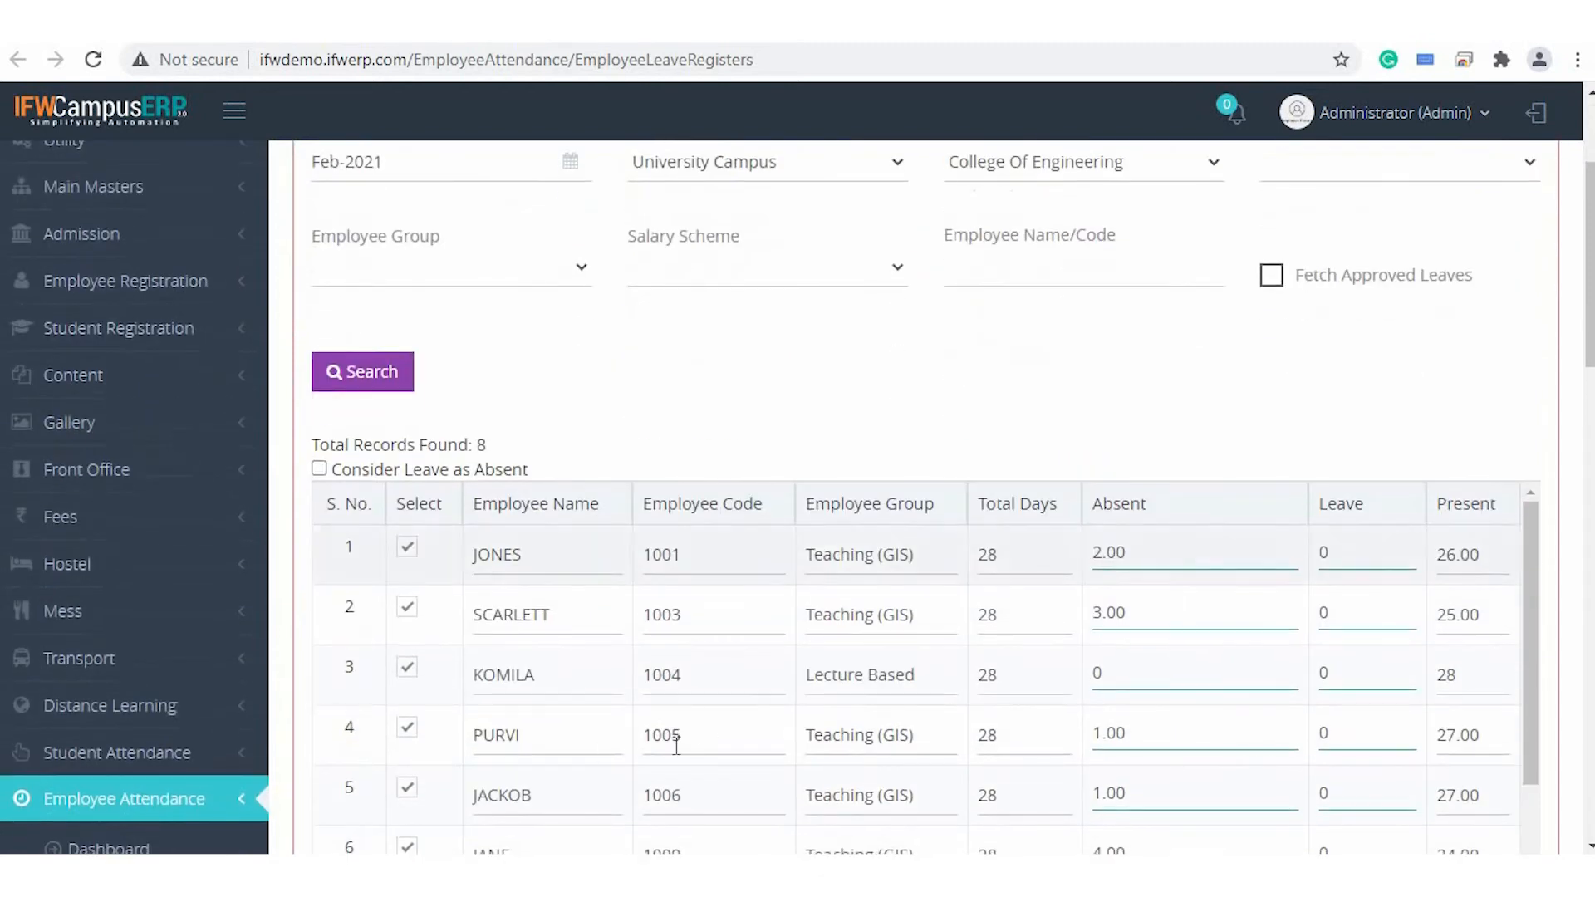
scroll(705, 694, down, 1)
scroll(706, 694, up, 1)
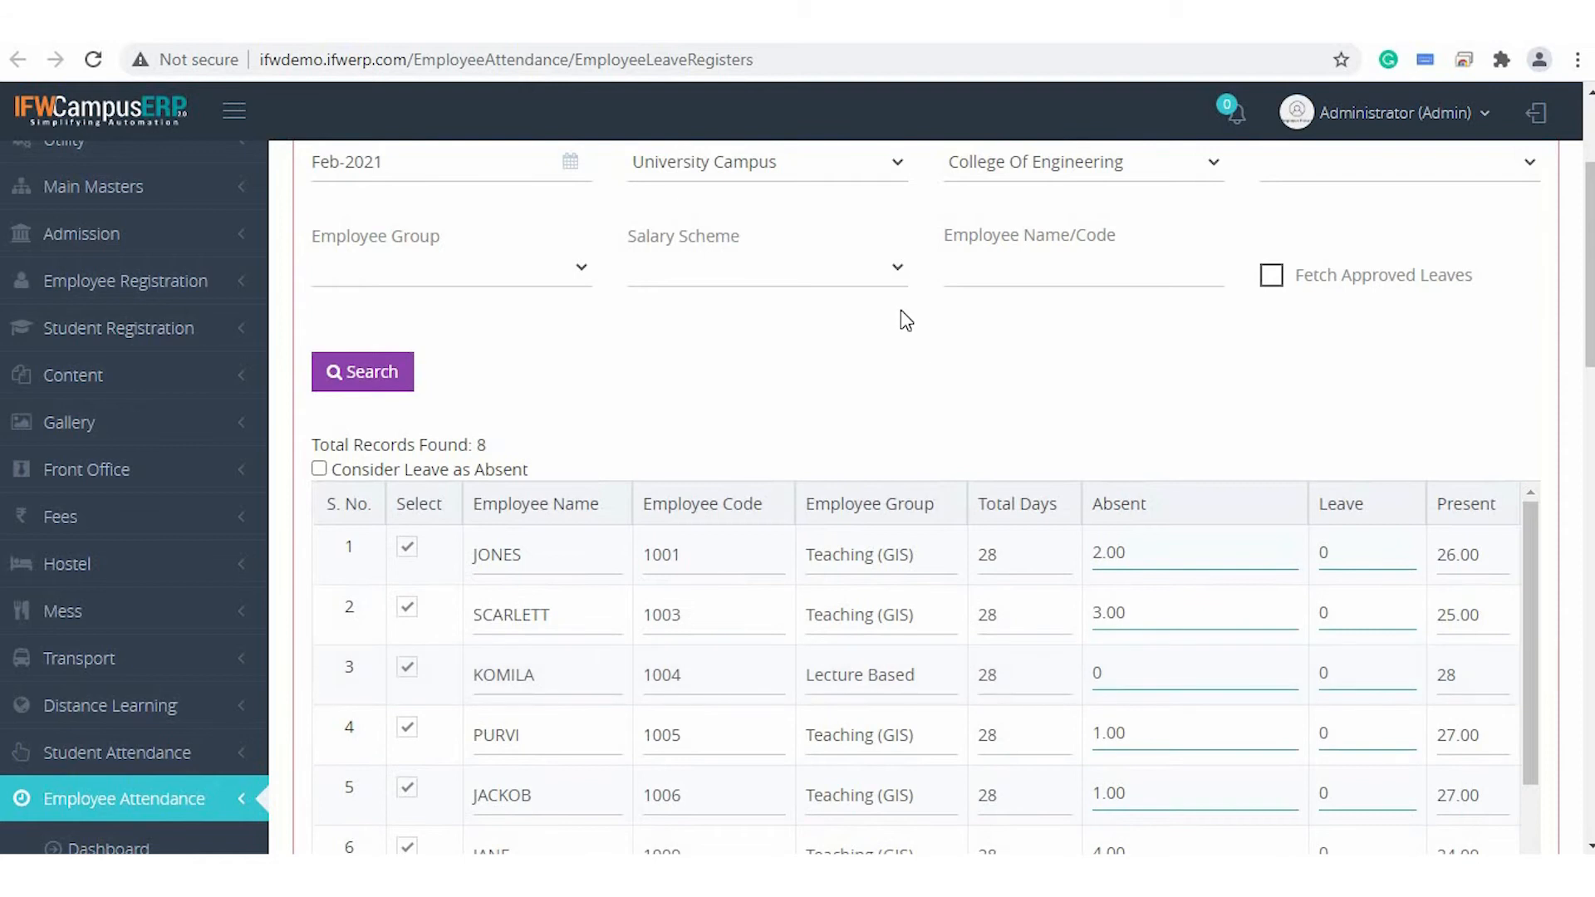
scroll(904, 316, down, 2)
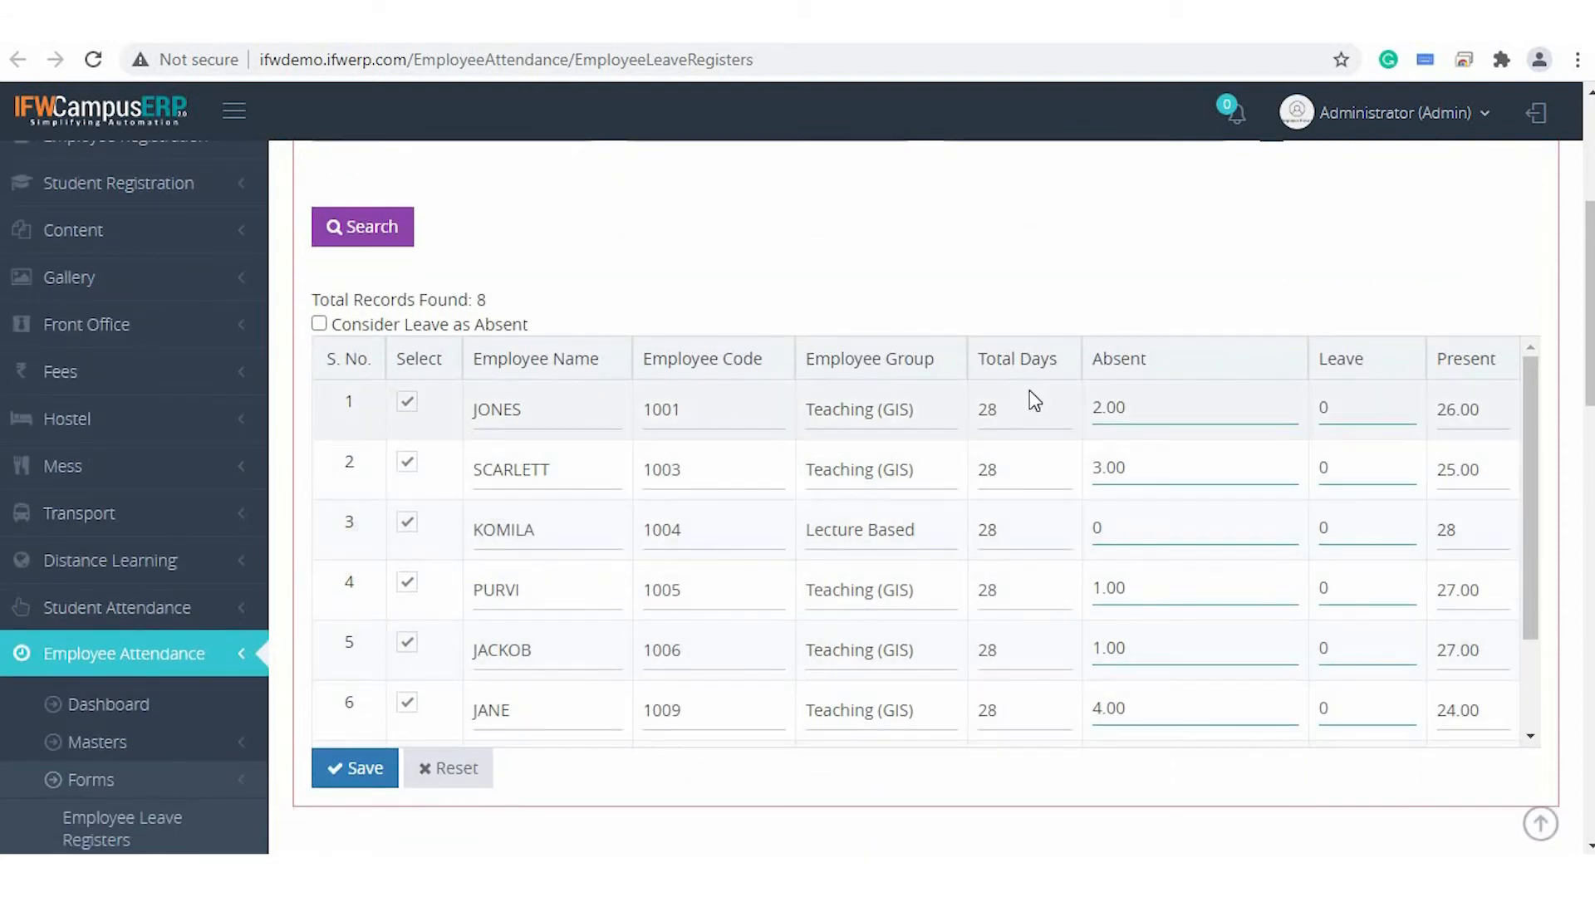
click(1133, 410)
click(1162, 589)
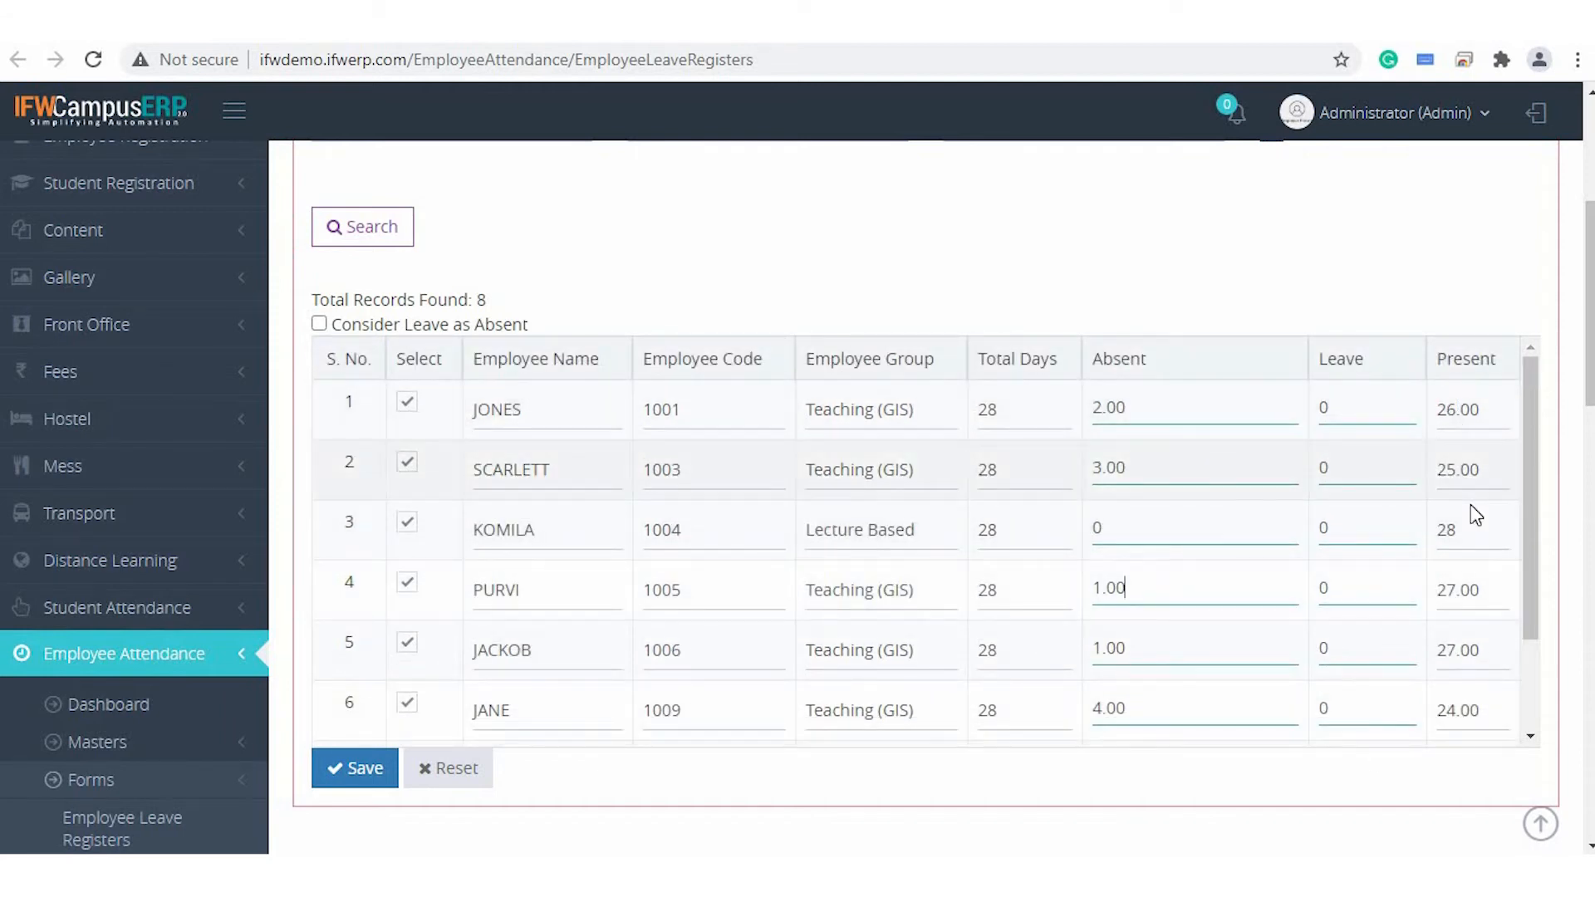
scroll(1472, 508, down, 3)
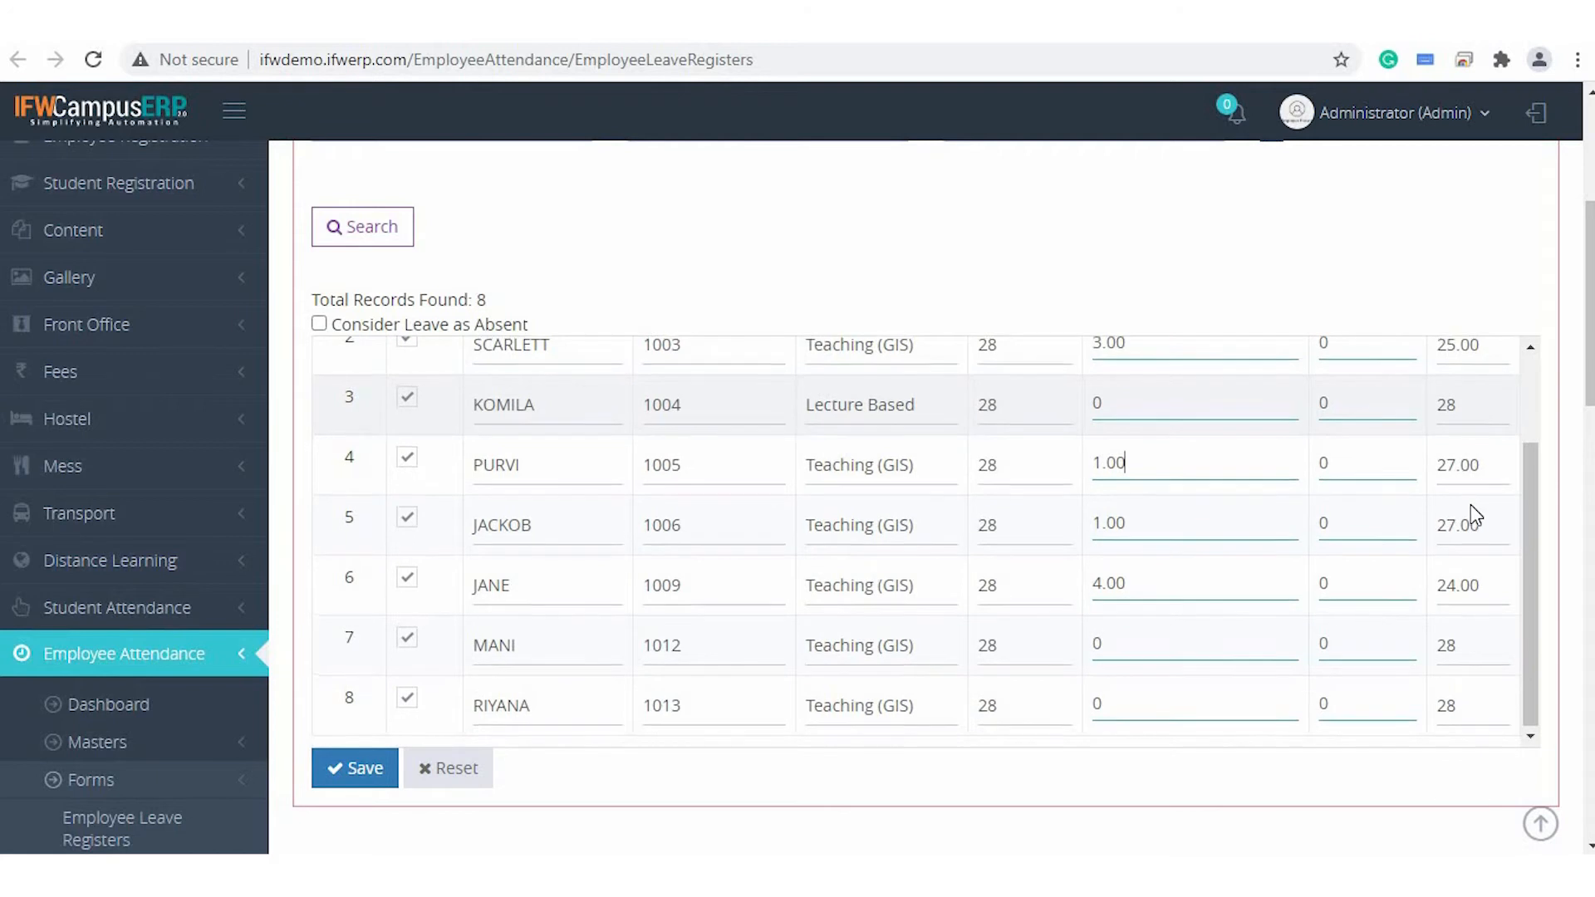
scroll(1471, 505, up, 3)
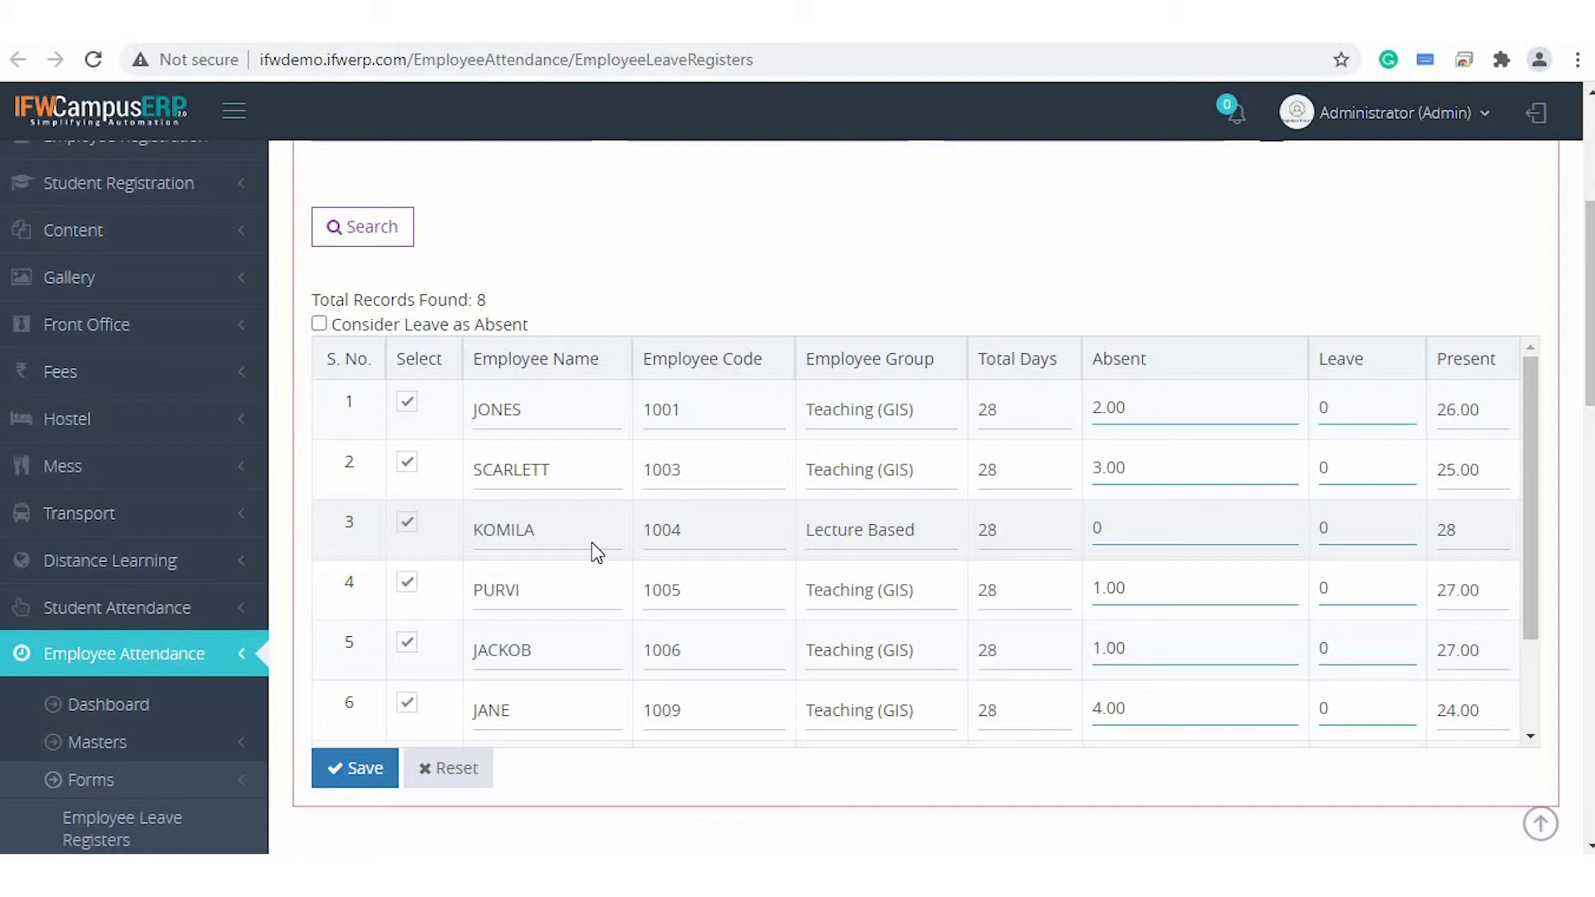
scroll(854, 313, up, 5)
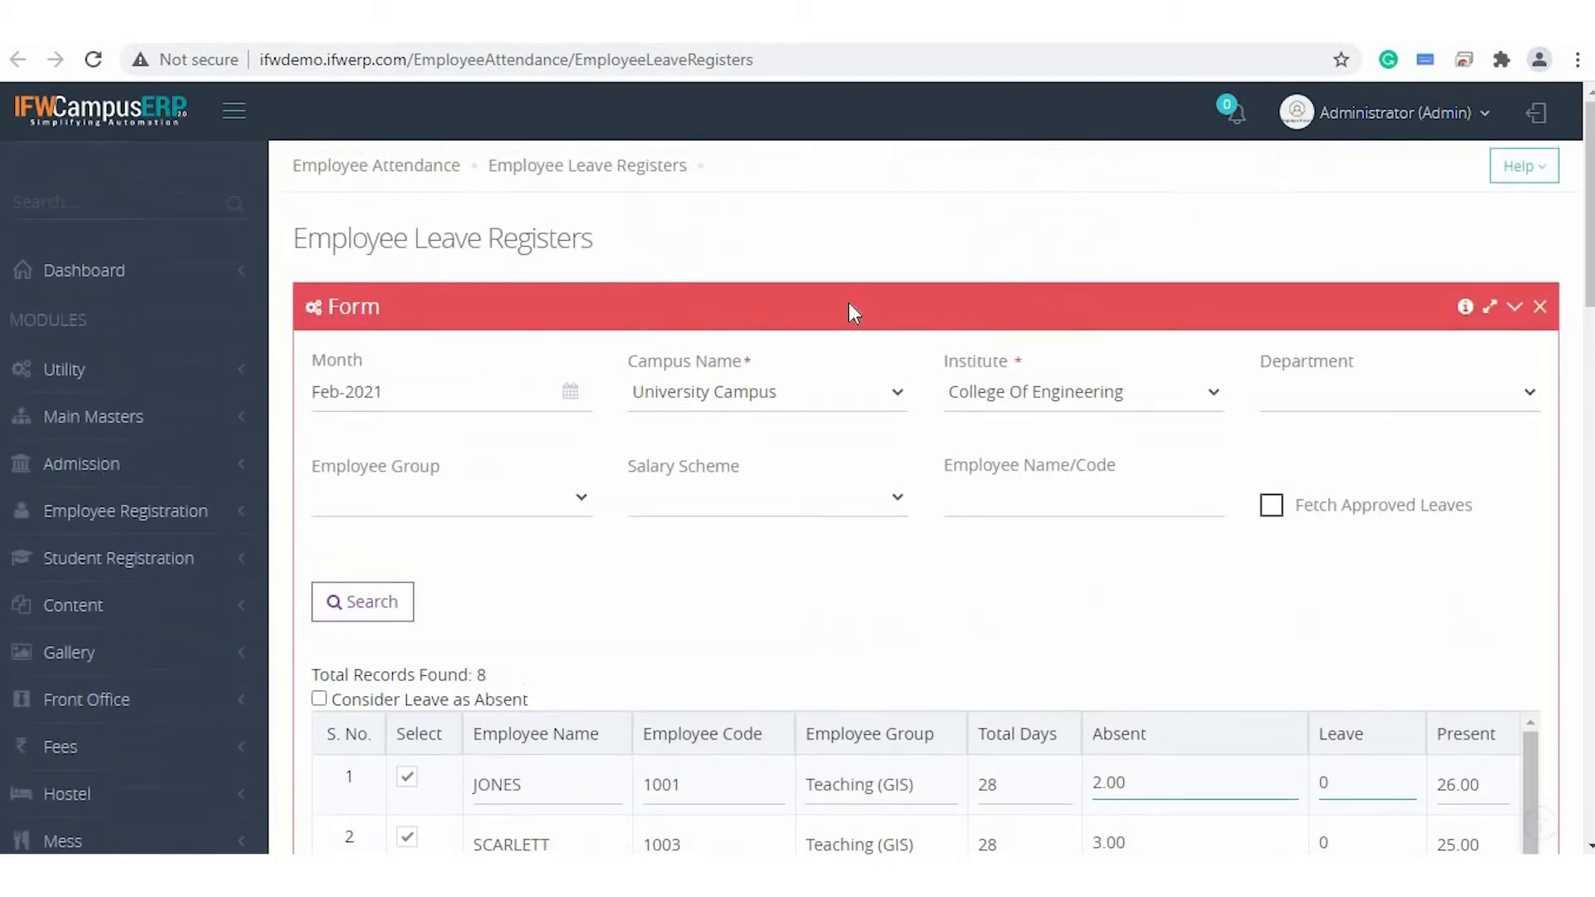
scroll(853, 313, down, 2)
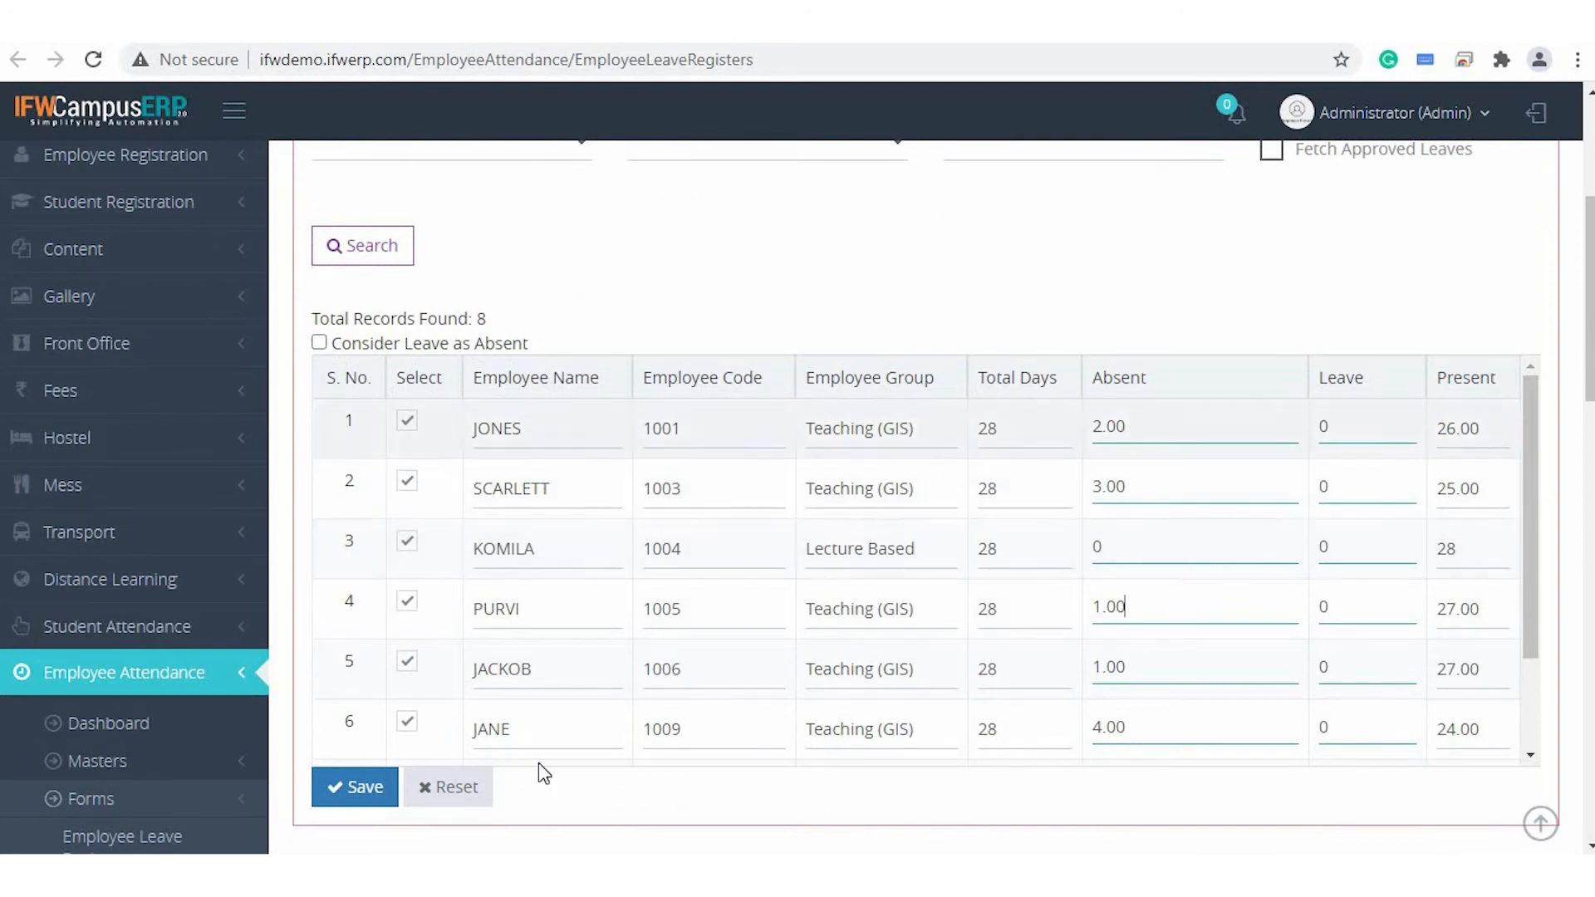
Save the February leave register, then enter the employee's username and password with an IN punch.
click(357, 787)
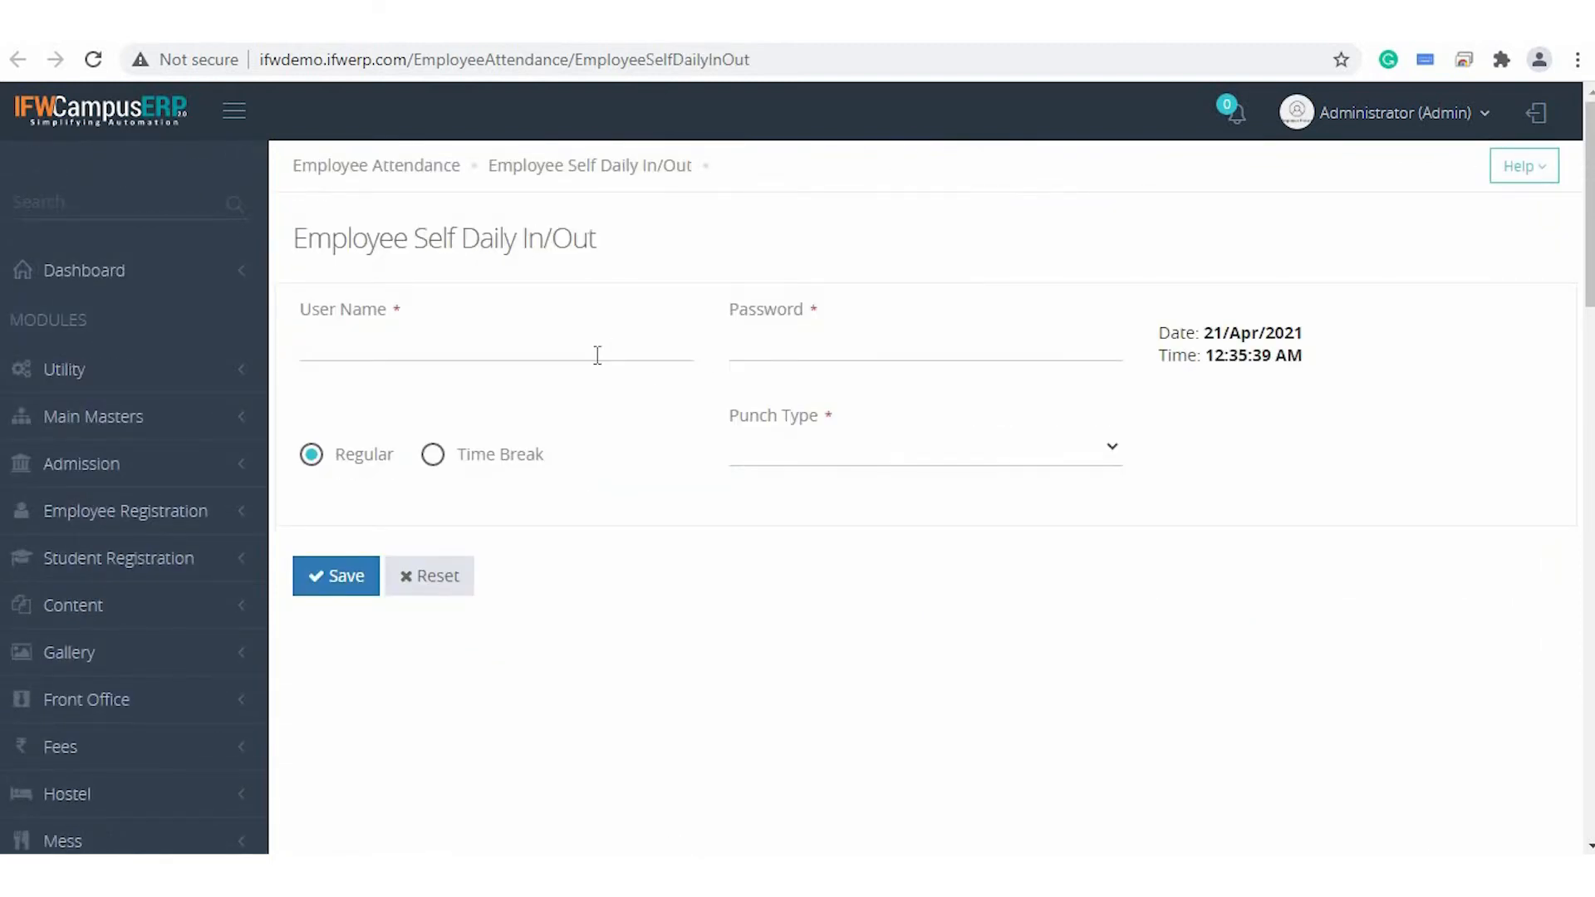
click(813, 356)
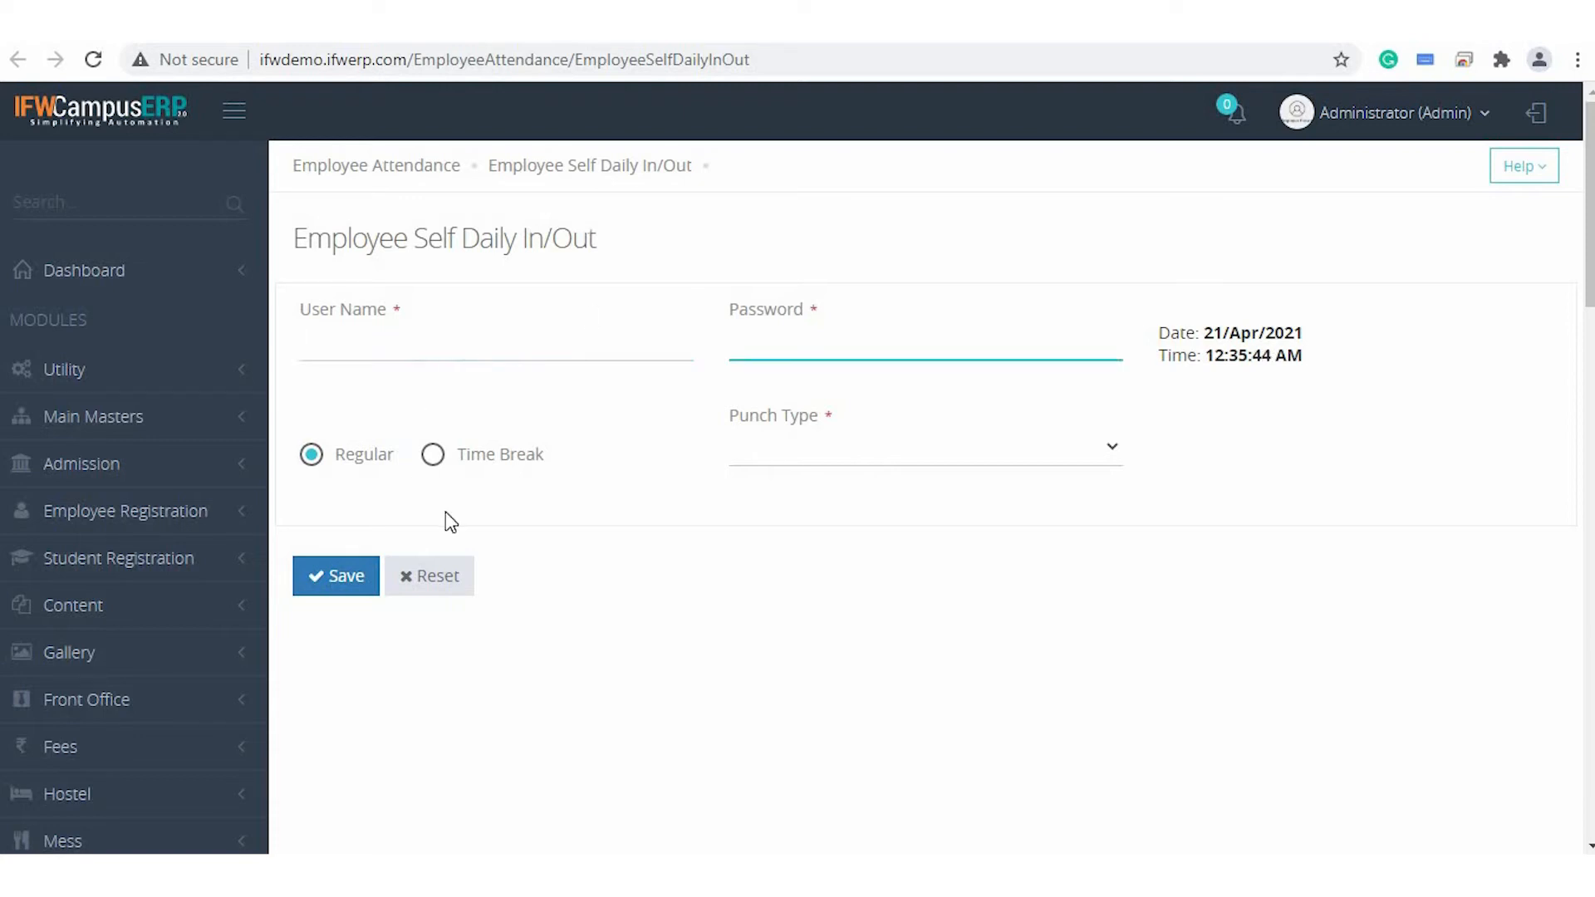
click(451, 342)
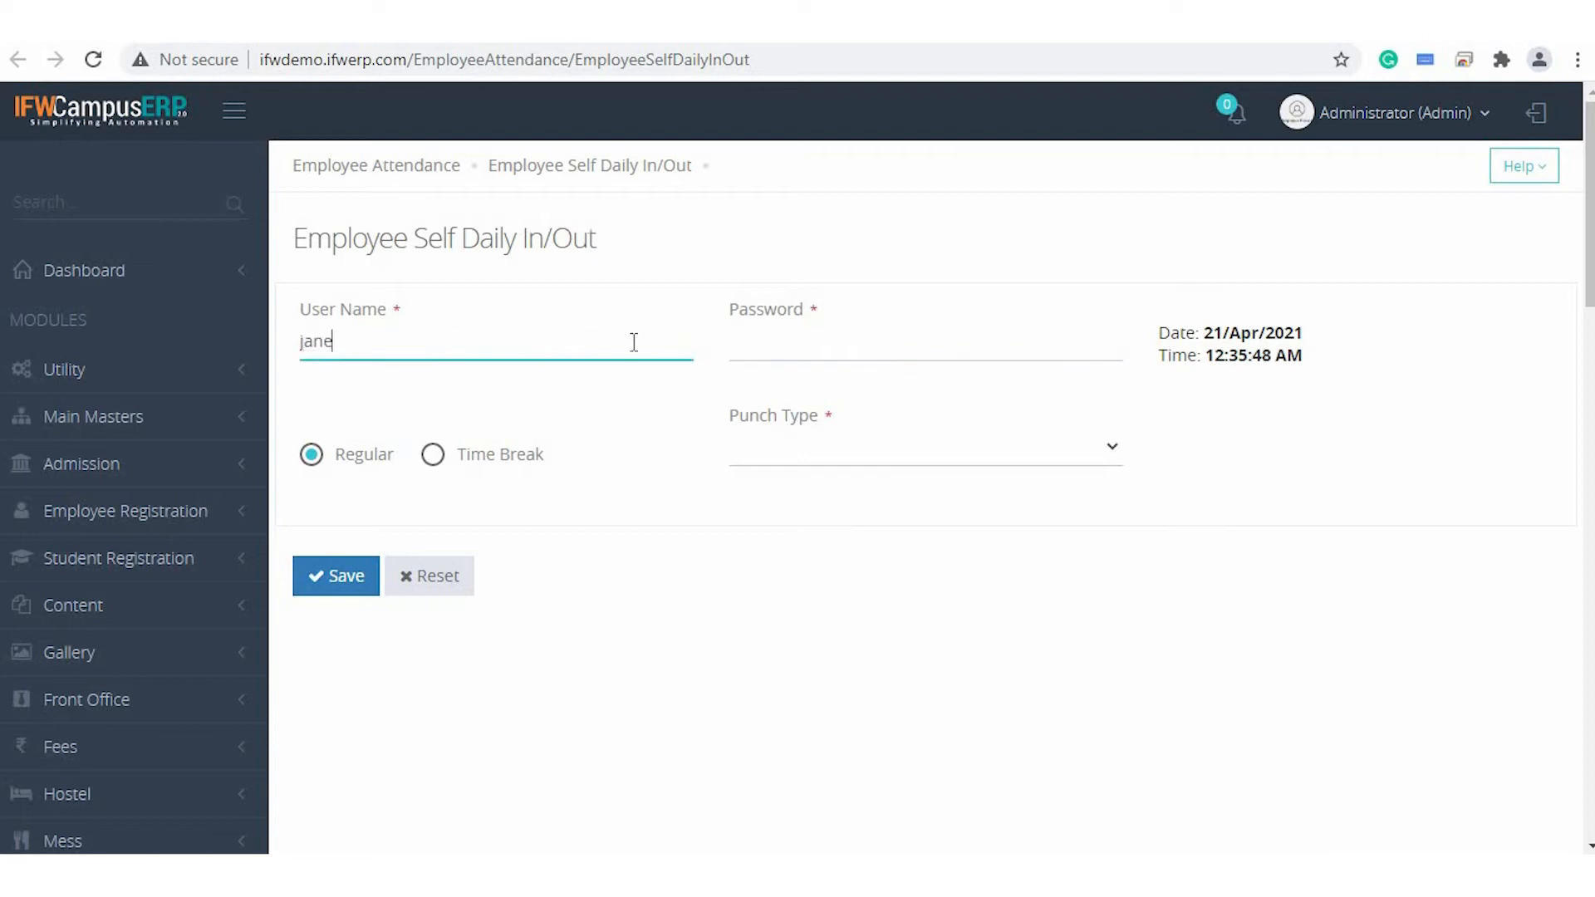
click(851, 341)
text(jane)
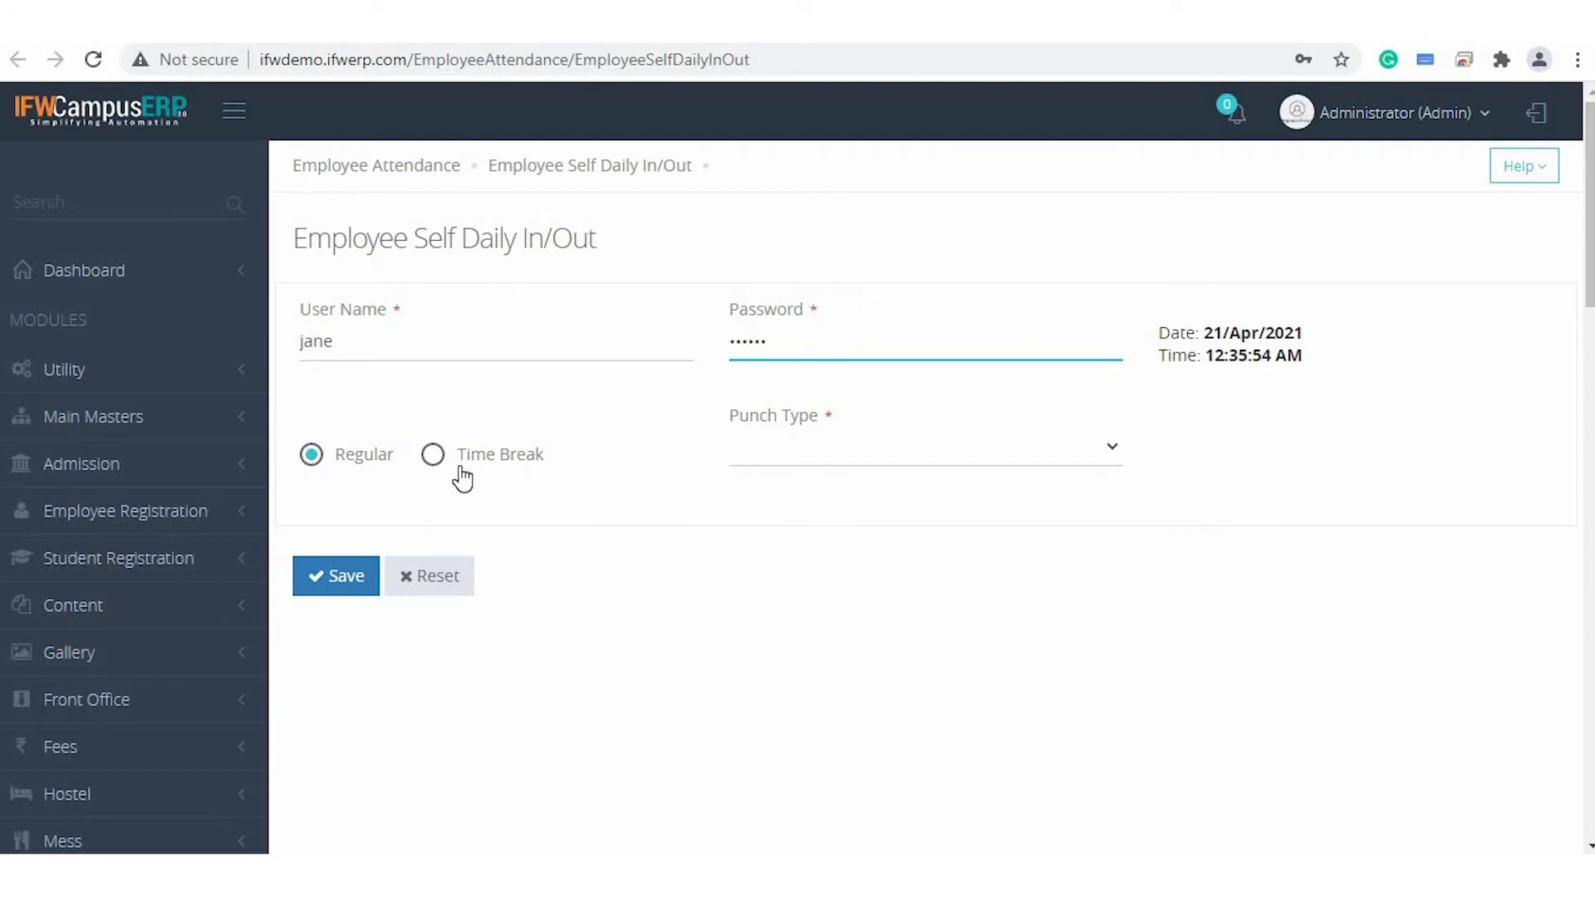
click(813, 457)
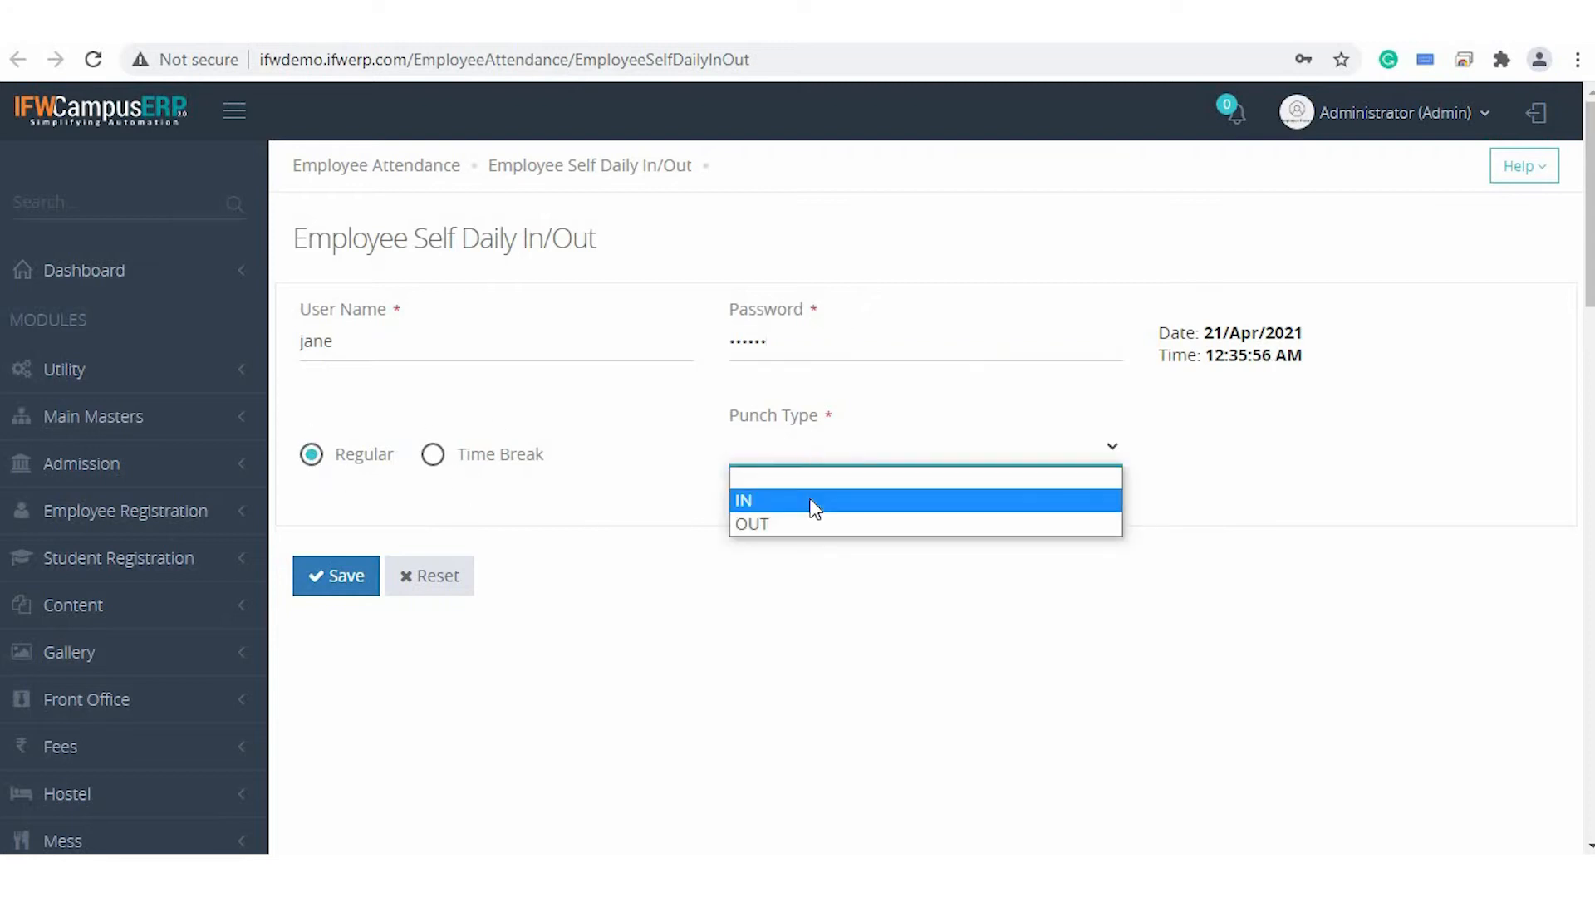
click(811, 498)
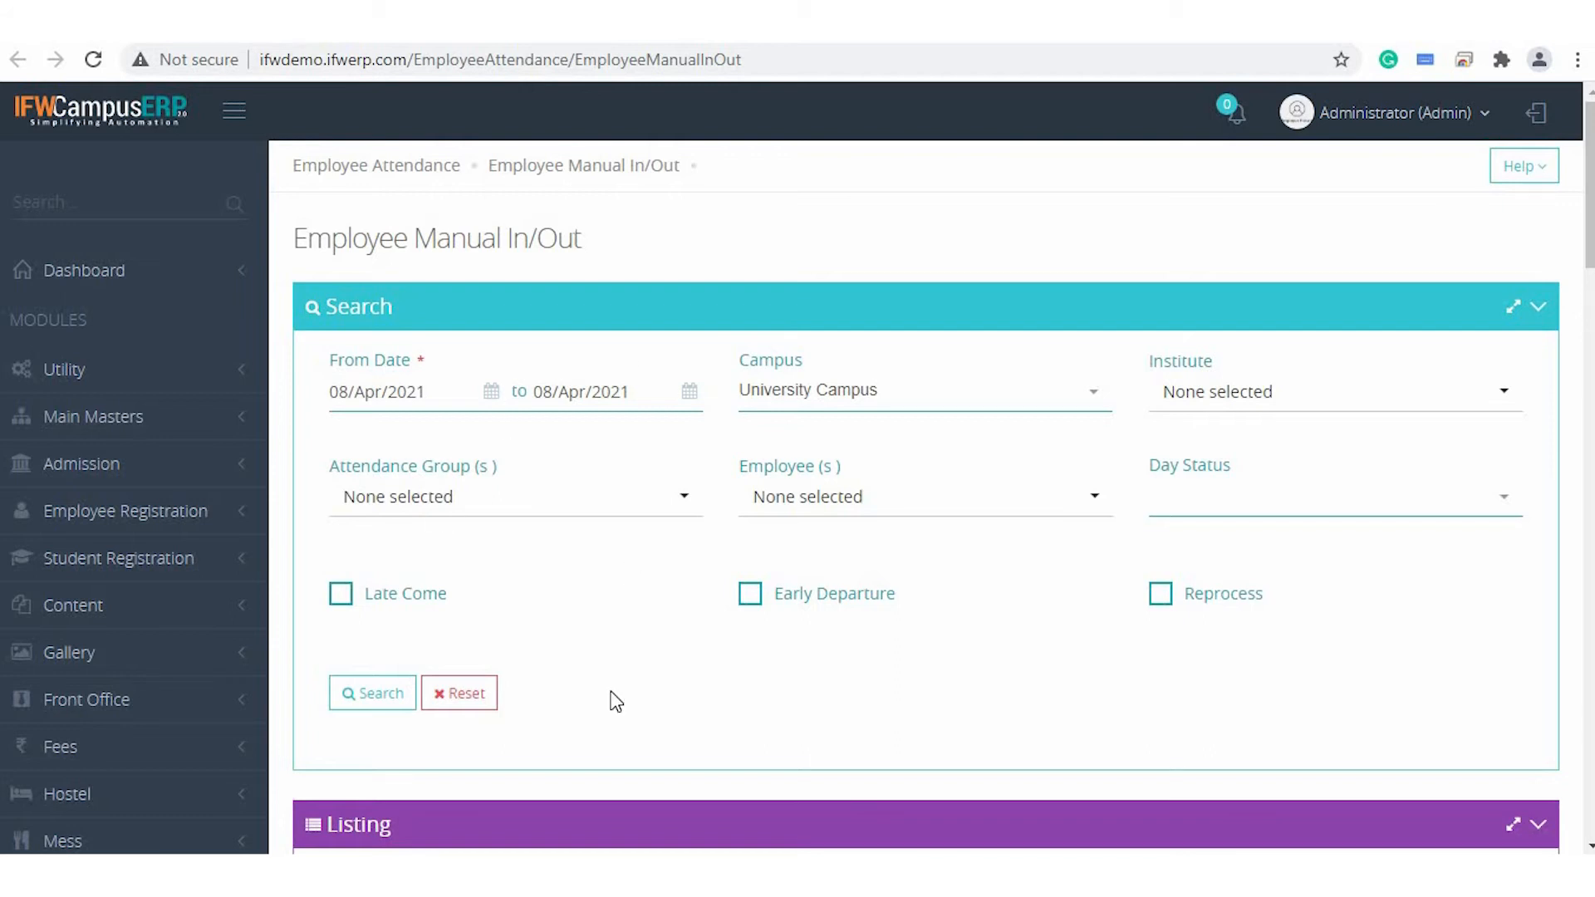
Start a new manual attendance entry with Add New.
scroll(615, 702, down, 5)
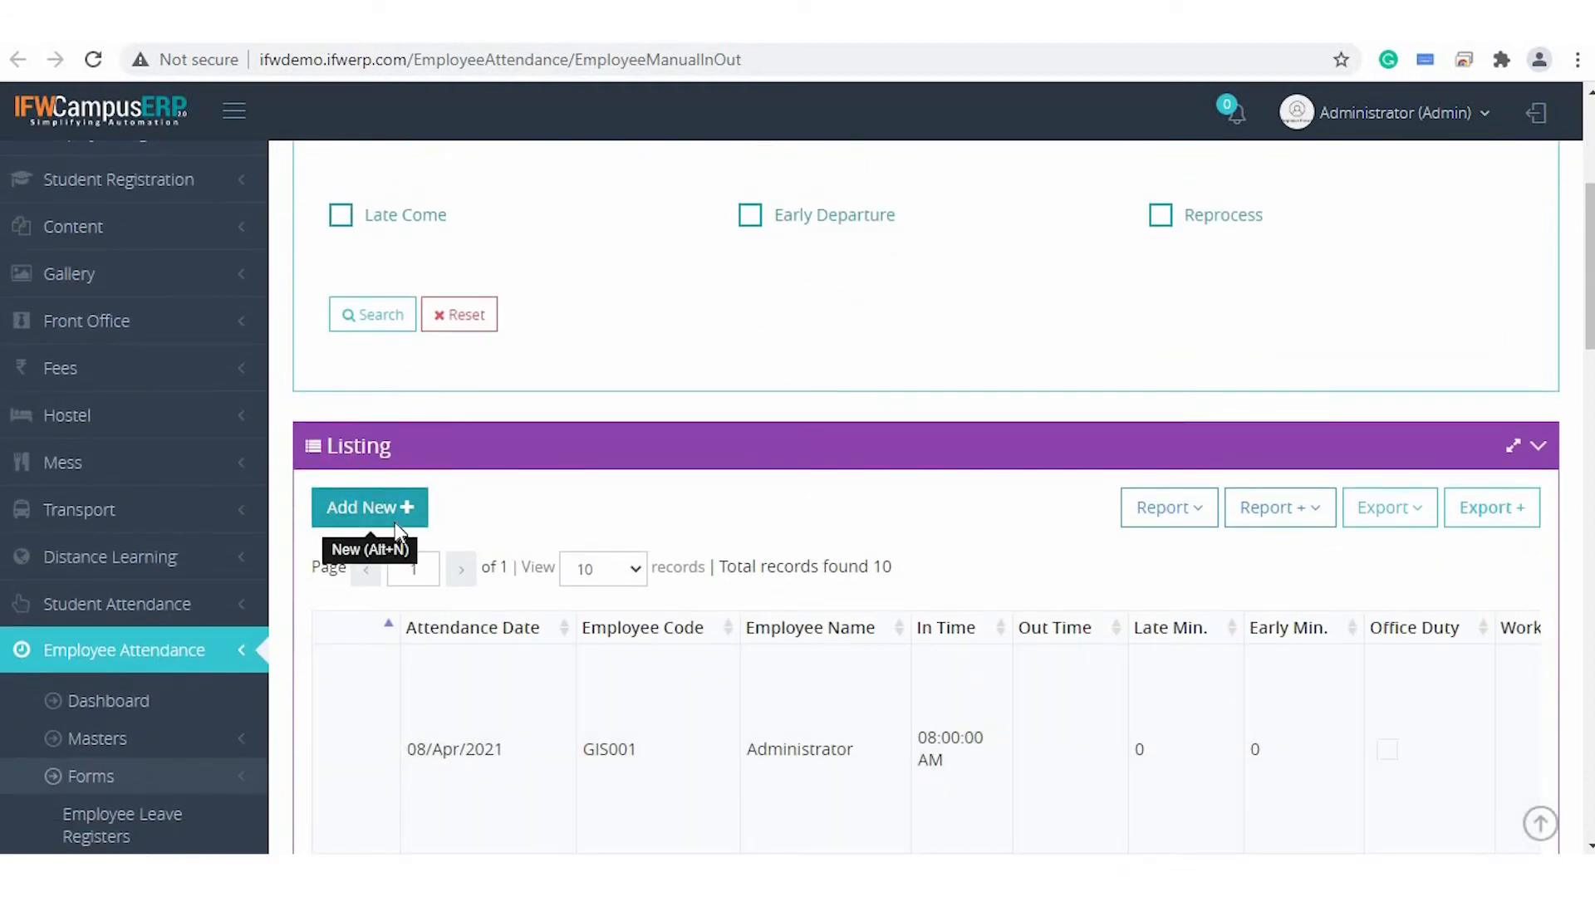
click(397, 528)
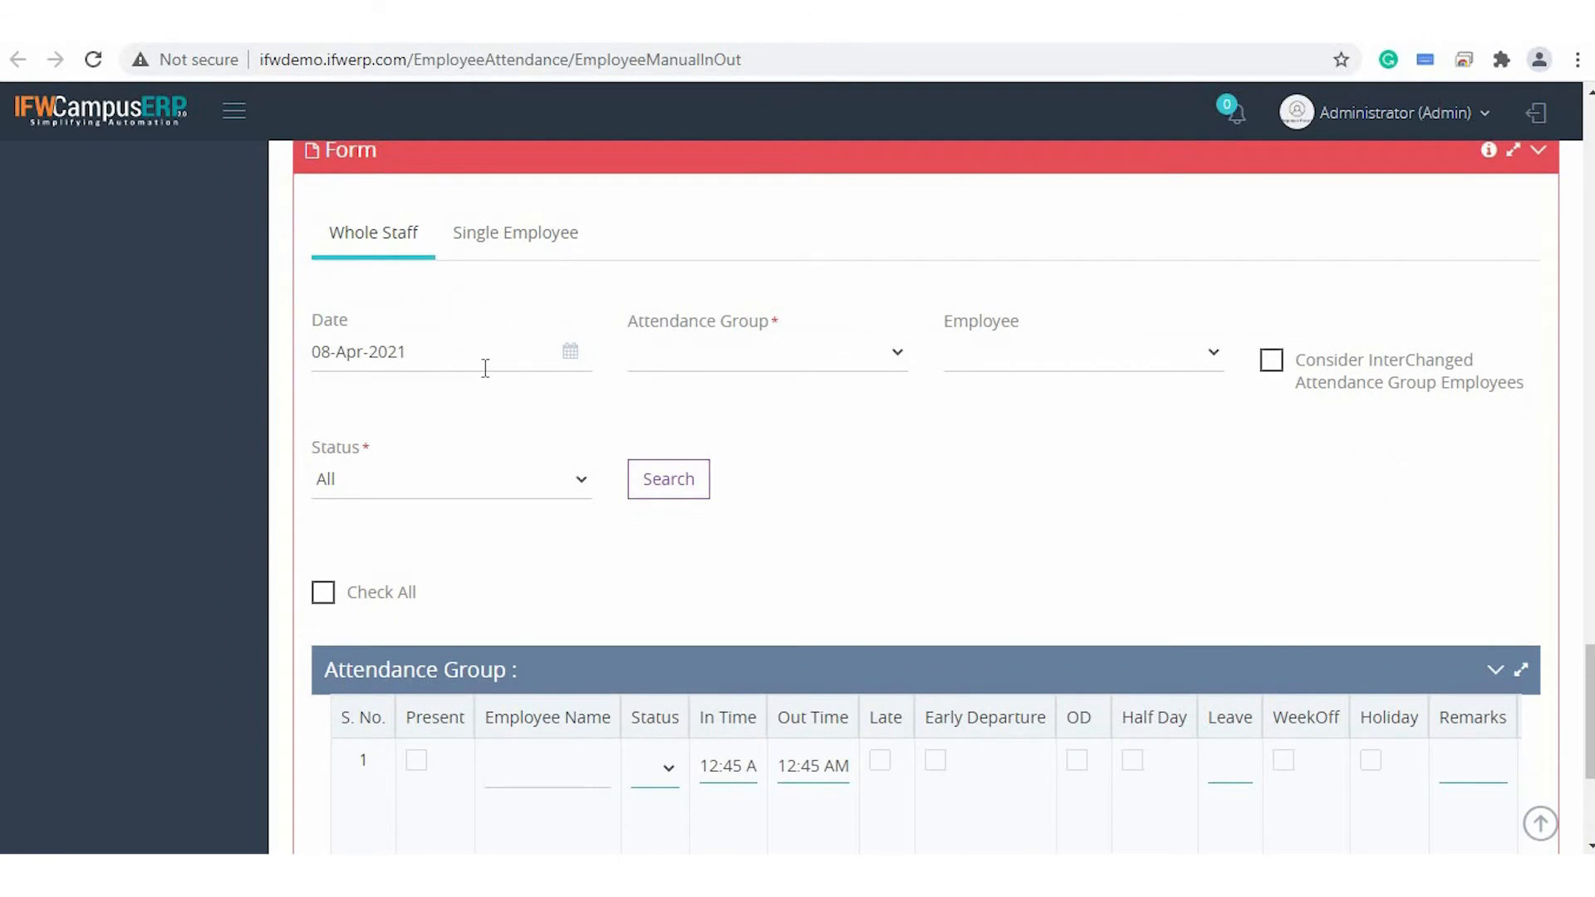
scroll(420, 346, up, 1)
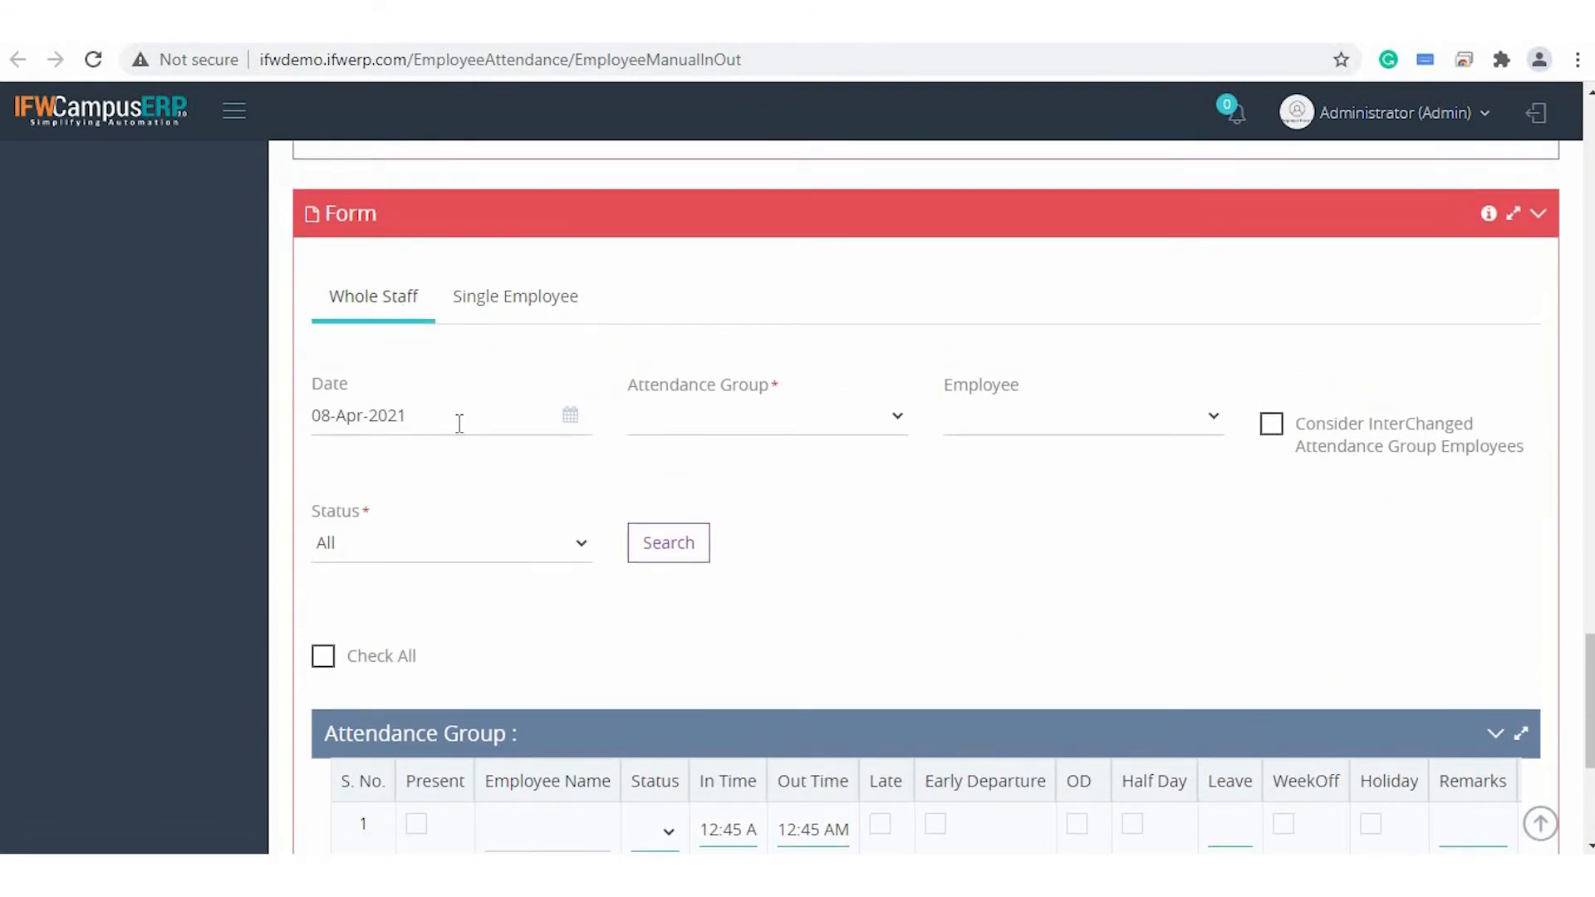
scroll(653, 602, down, 1)
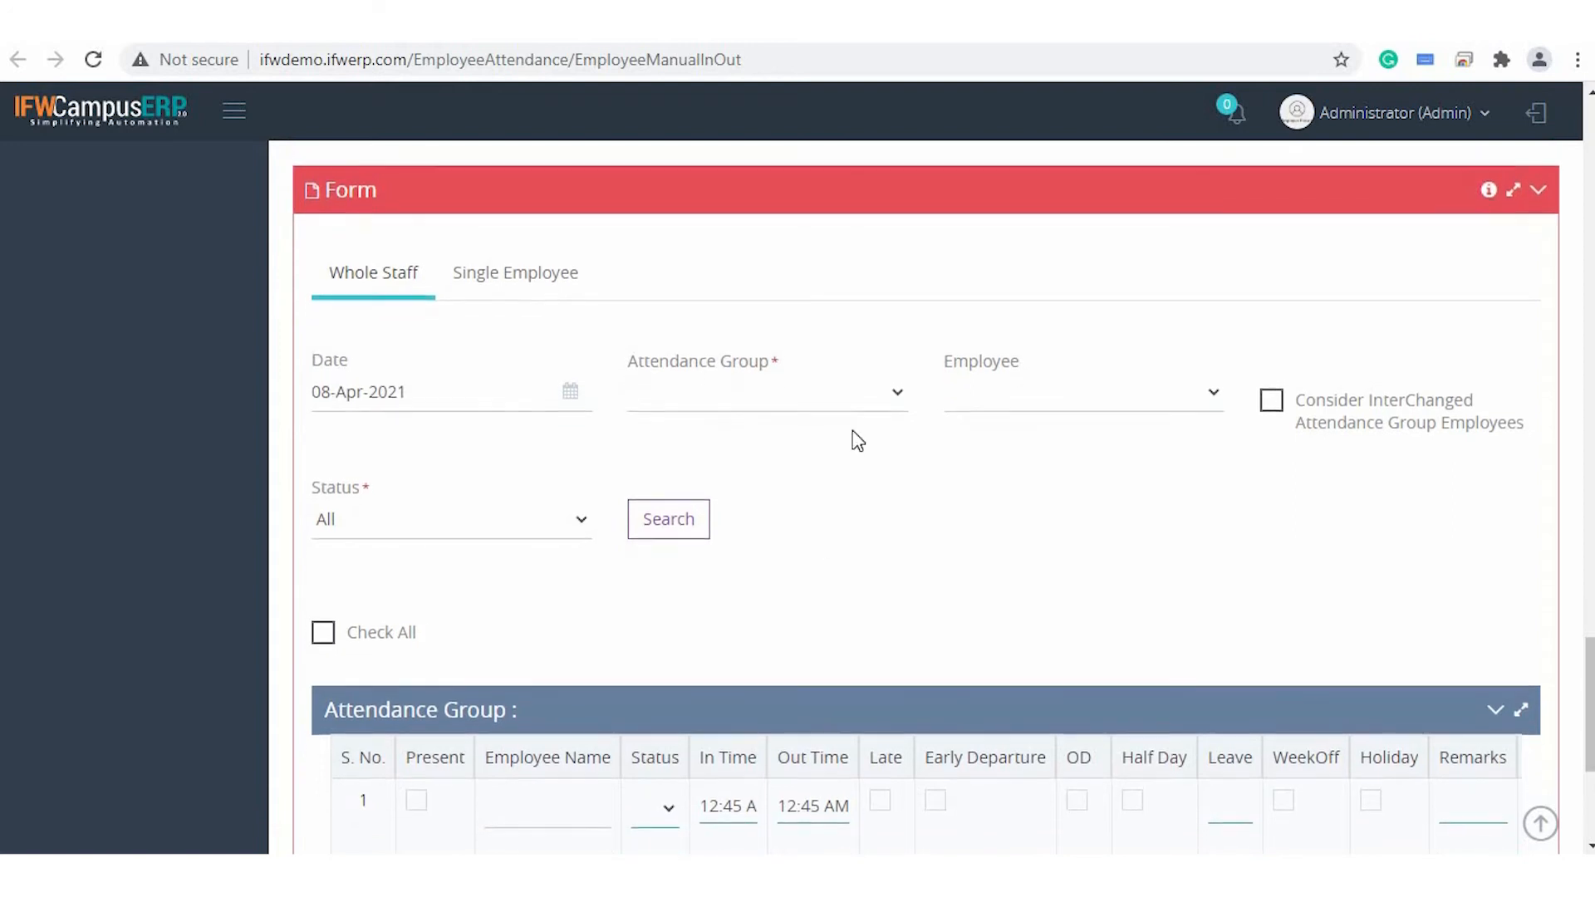
Load the Teaching Staff records for 08-Apr-2021, then switch to the Single Employee tab.
click(766, 399)
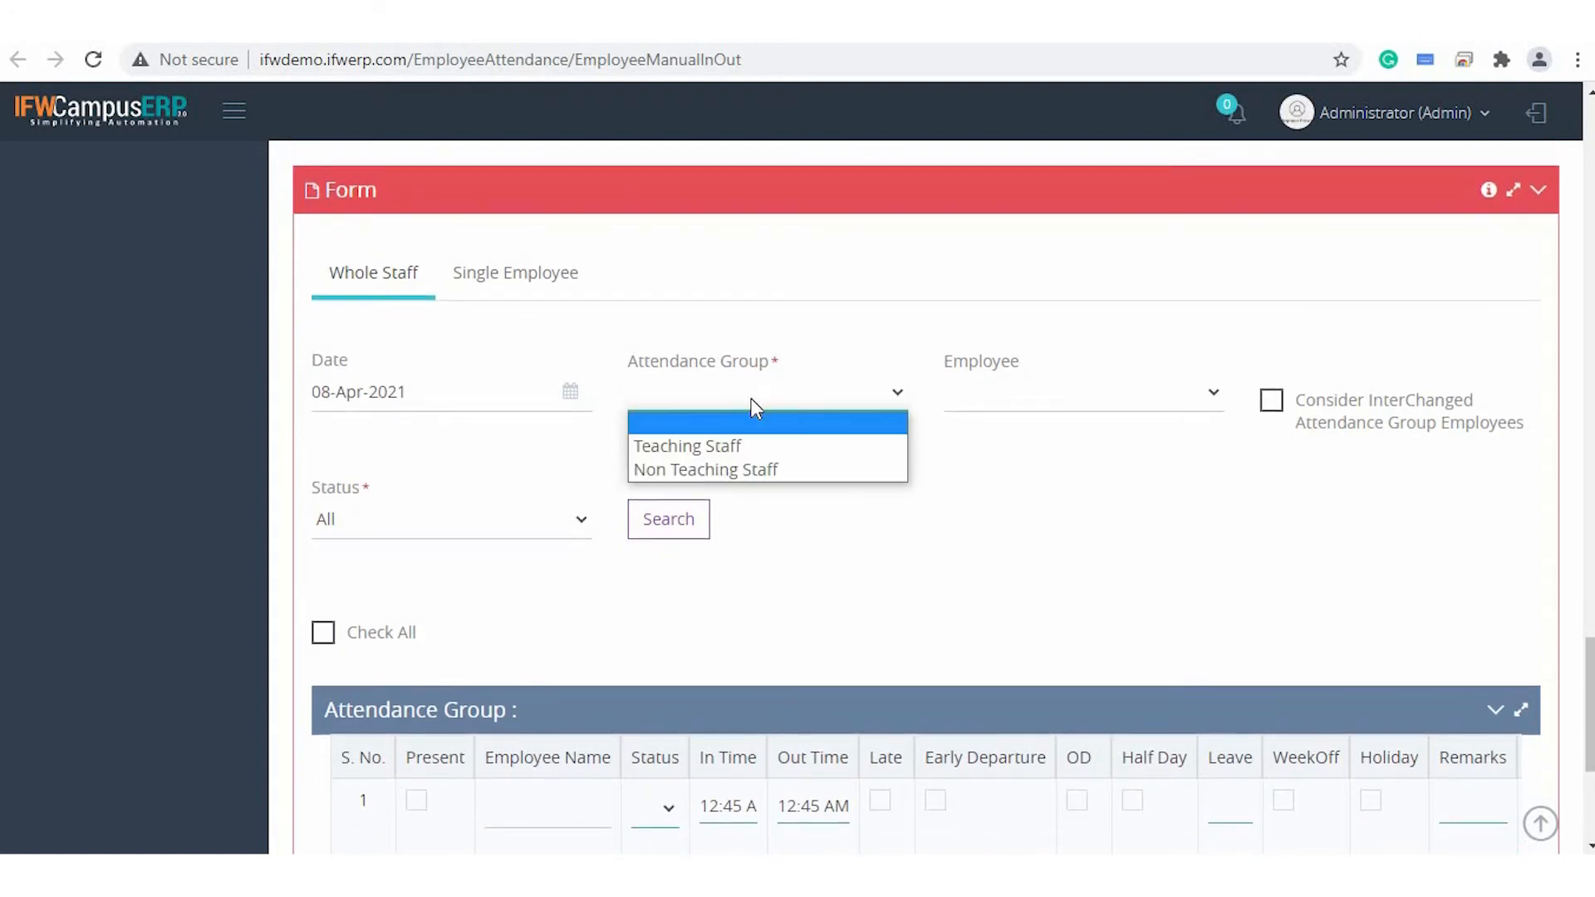
click(709, 445)
click(683, 519)
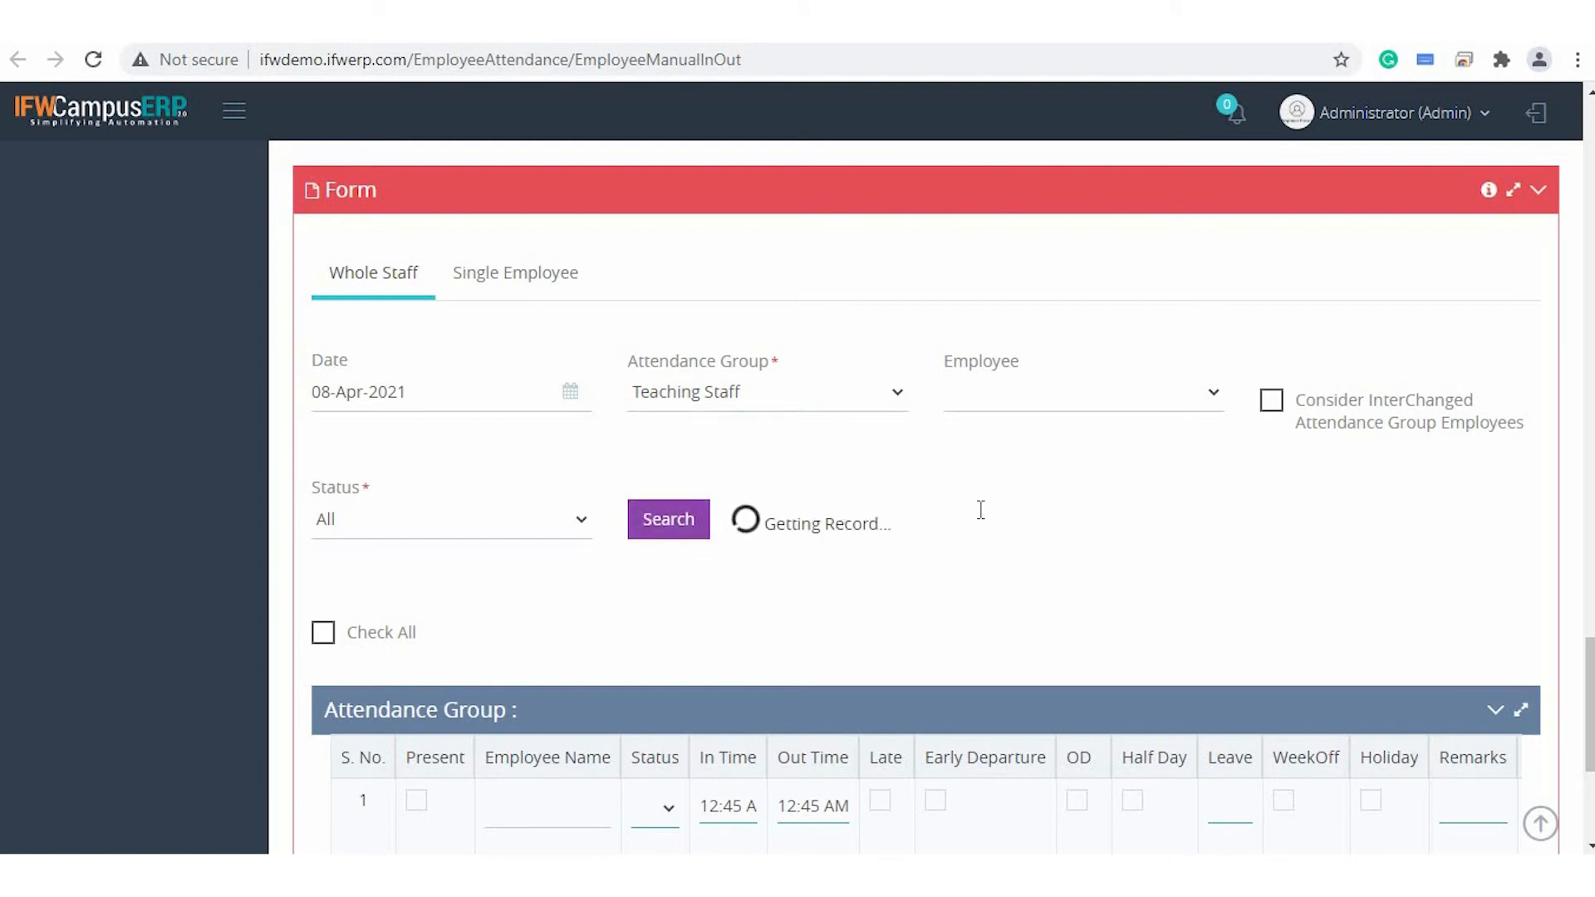
scroll(980, 510, down, 1)
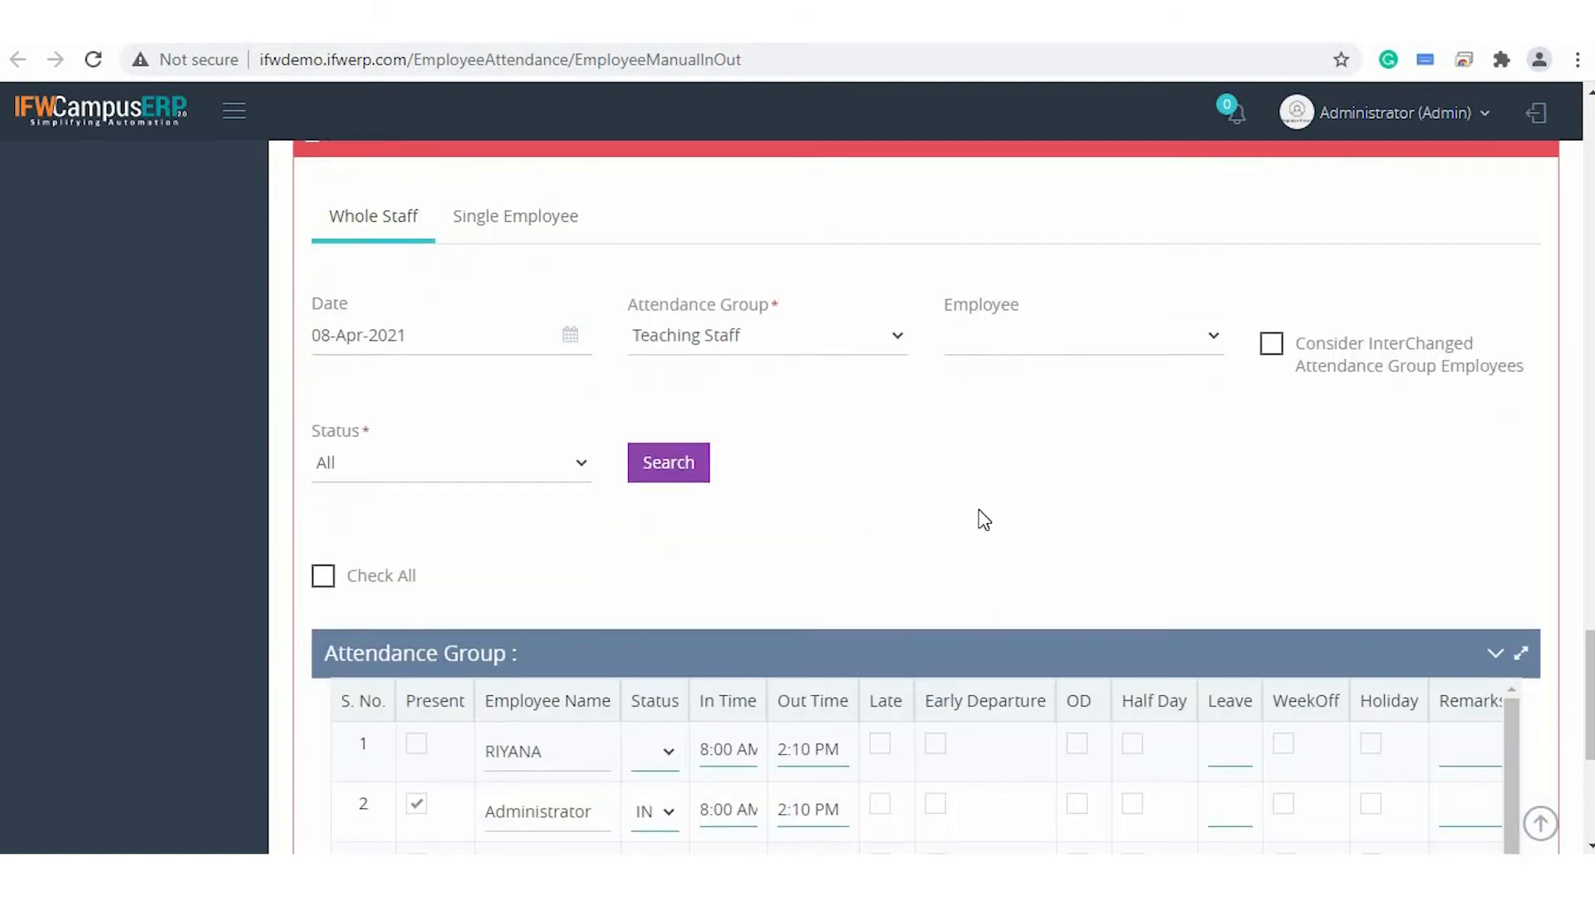
scroll(613, 595, down, 3)
scroll(626, 648, down, 3)
scroll(625, 648, up, 3)
scroll(842, 282, up, 3)
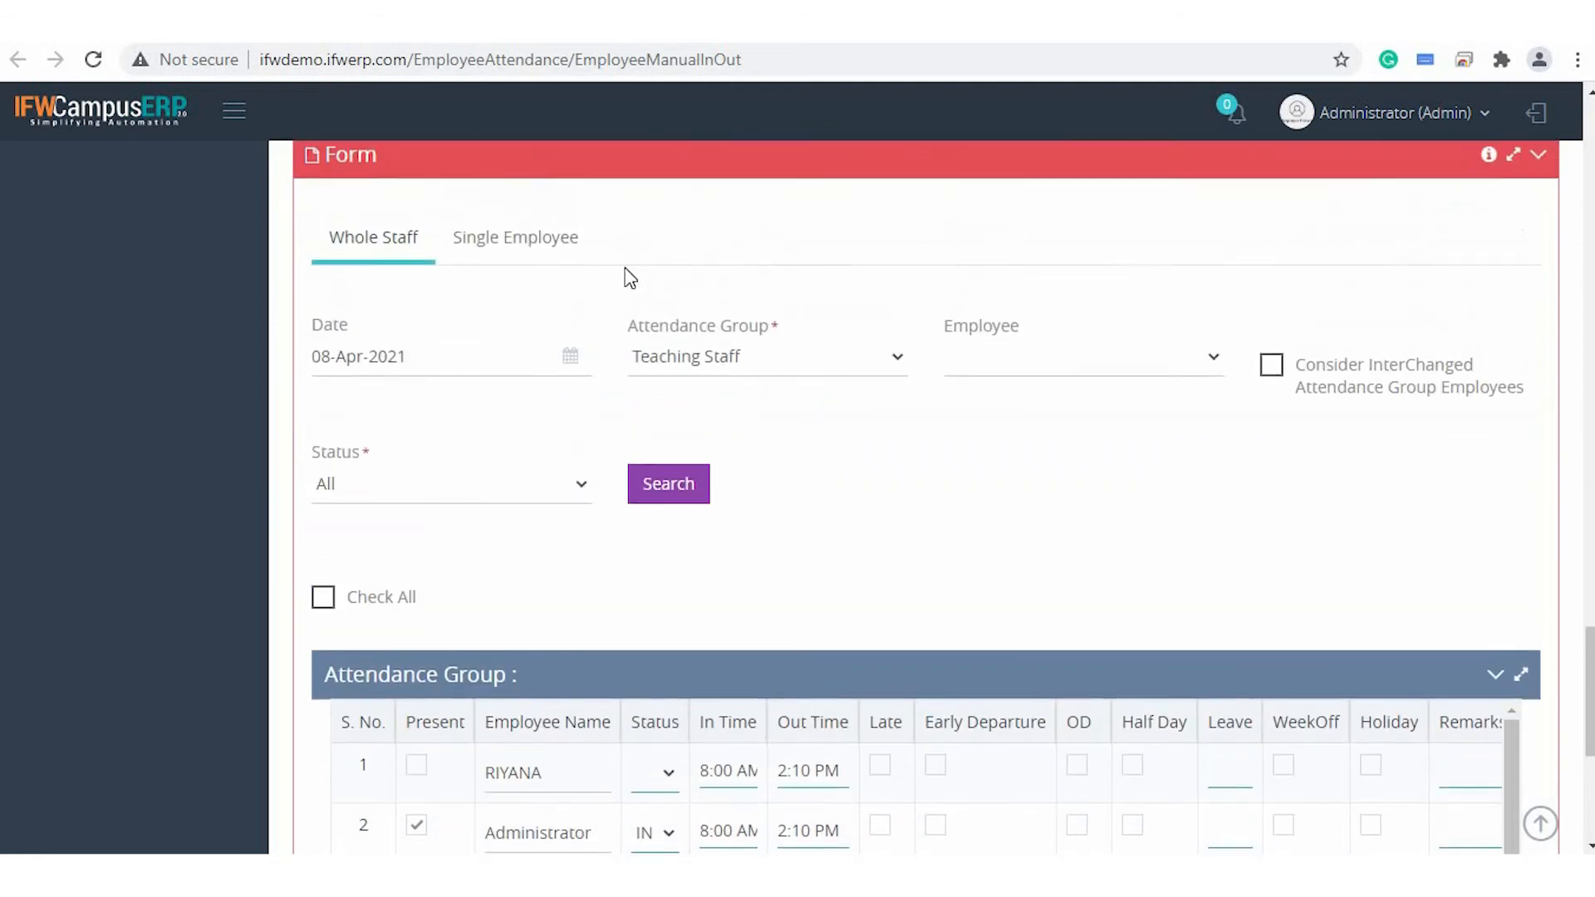
click(536, 246)
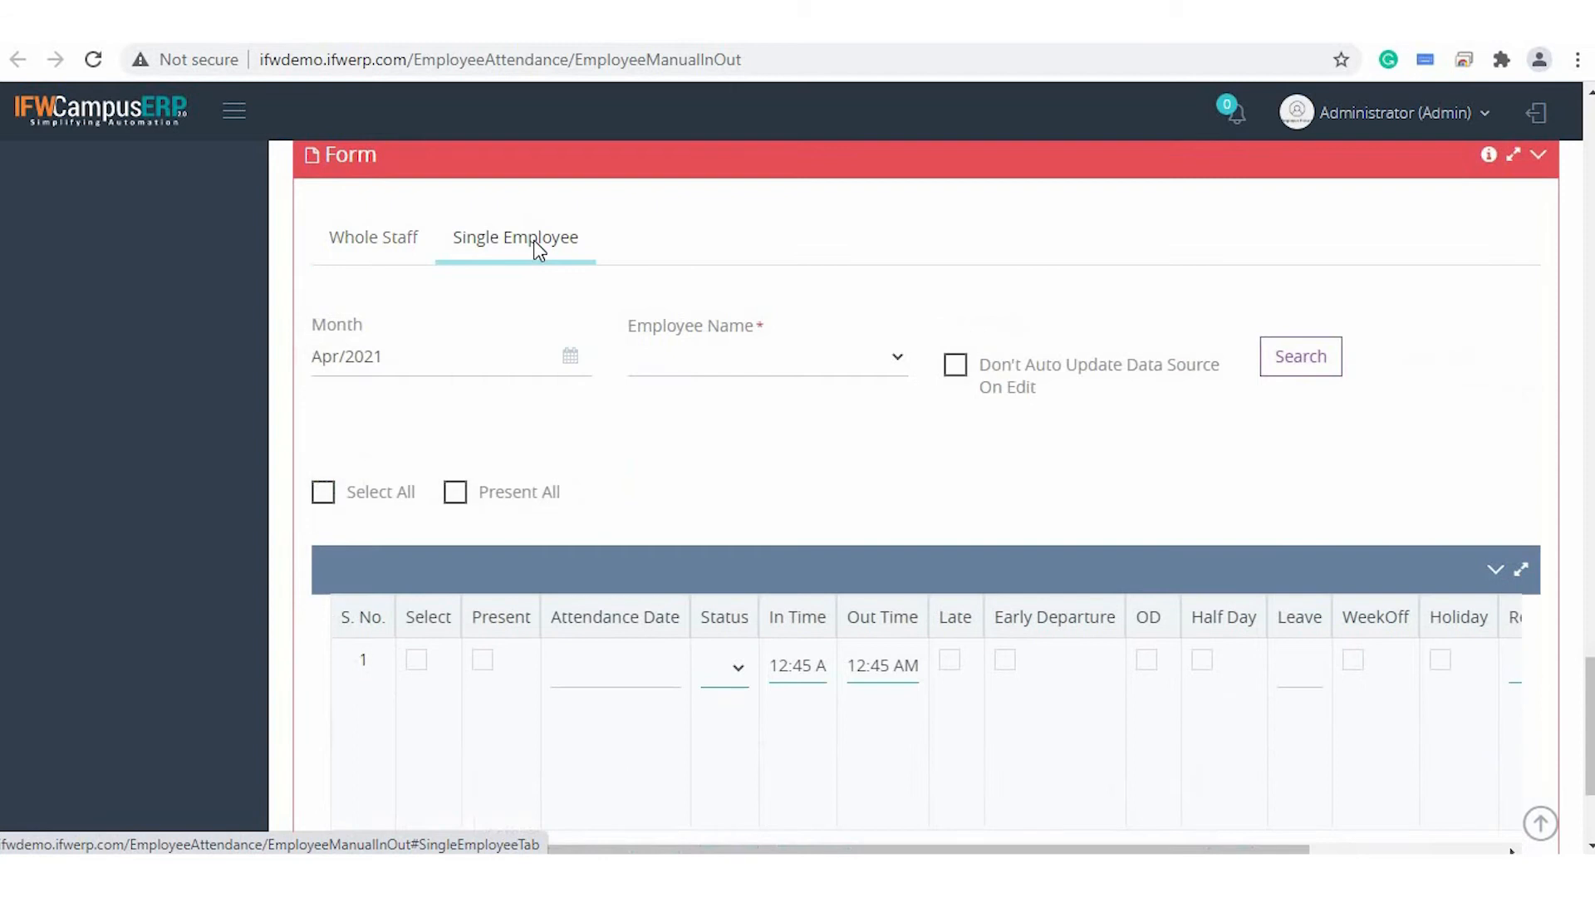
Set the month to Mar-2021 and search the Administrator's single-employee attendance.
click(417, 360)
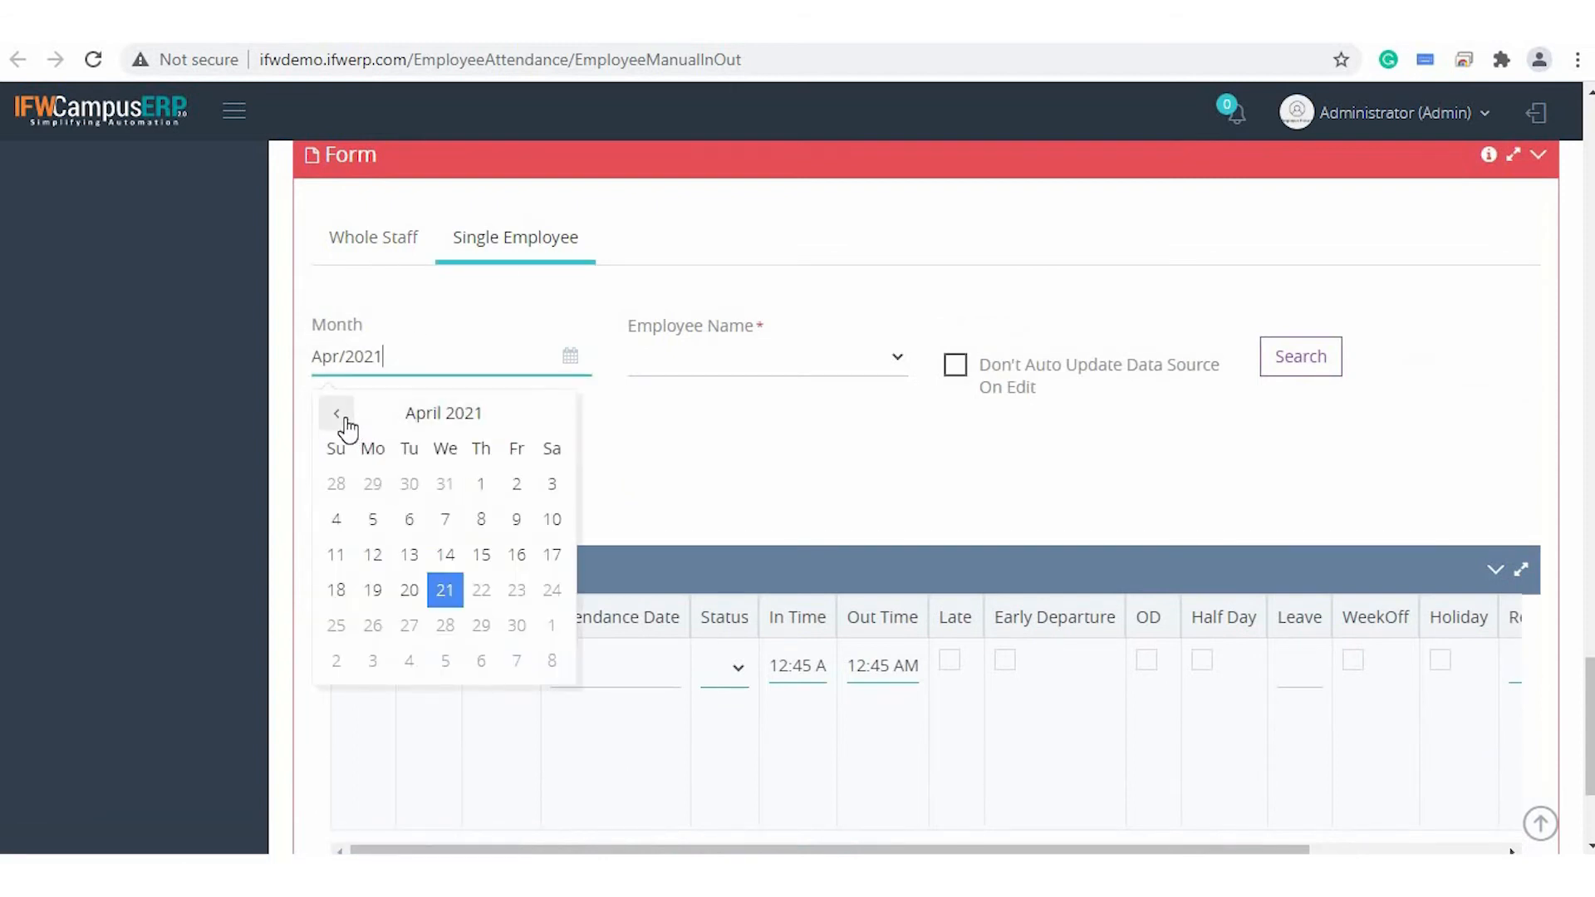
click(337, 413)
click(490, 492)
click(1275, 356)
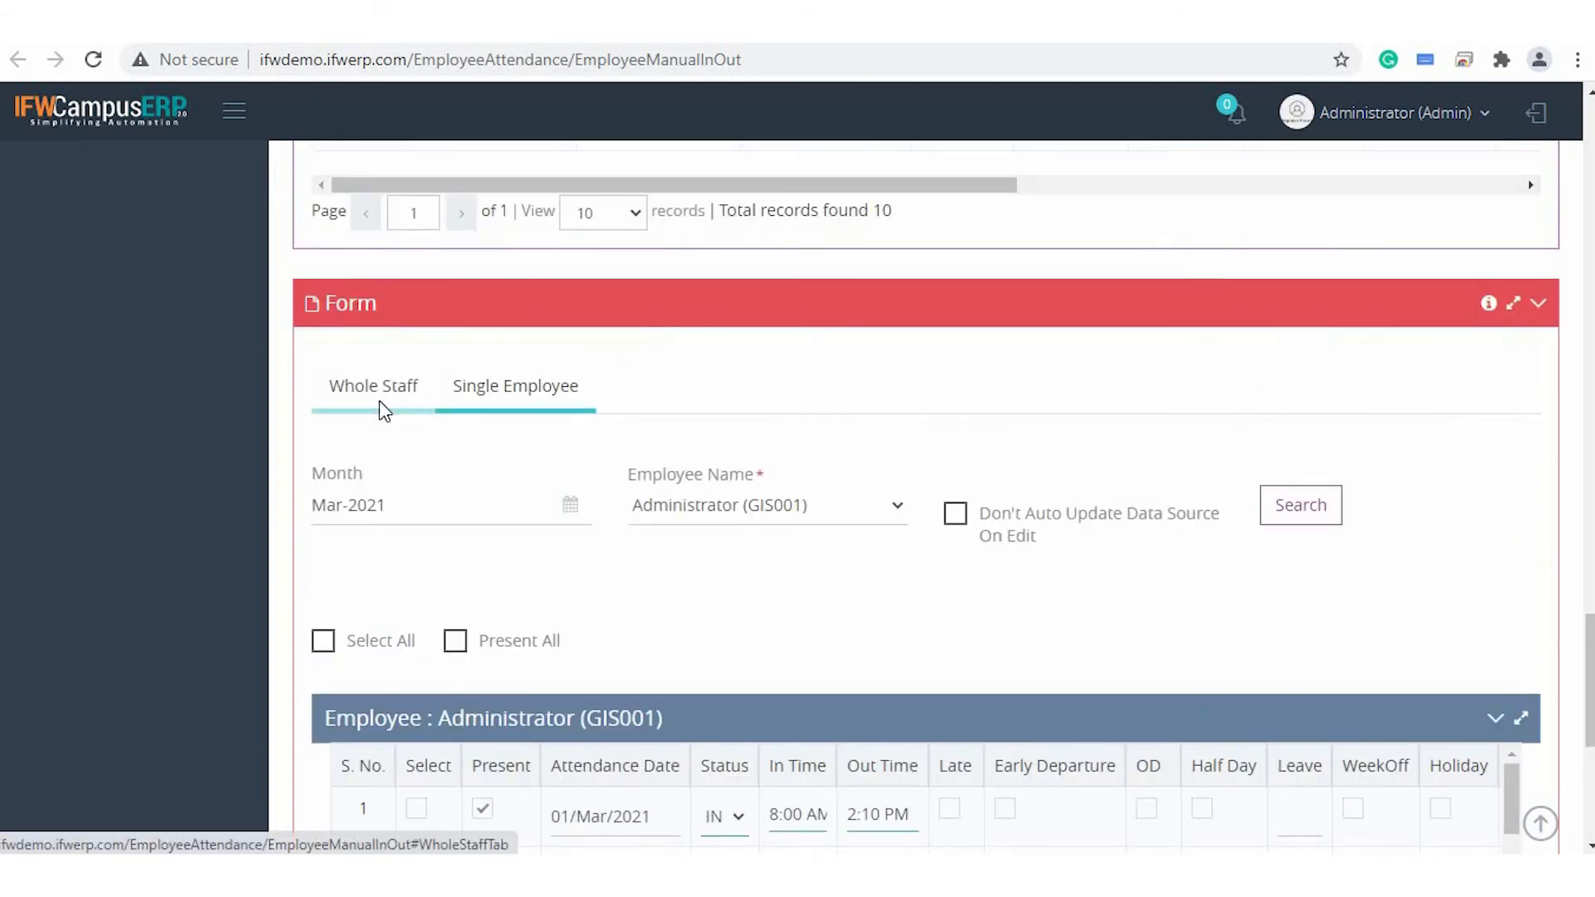
Load the whole-staff Teaching Staff attendance for 06-Mar-2021.
click(380, 403)
click(464, 510)
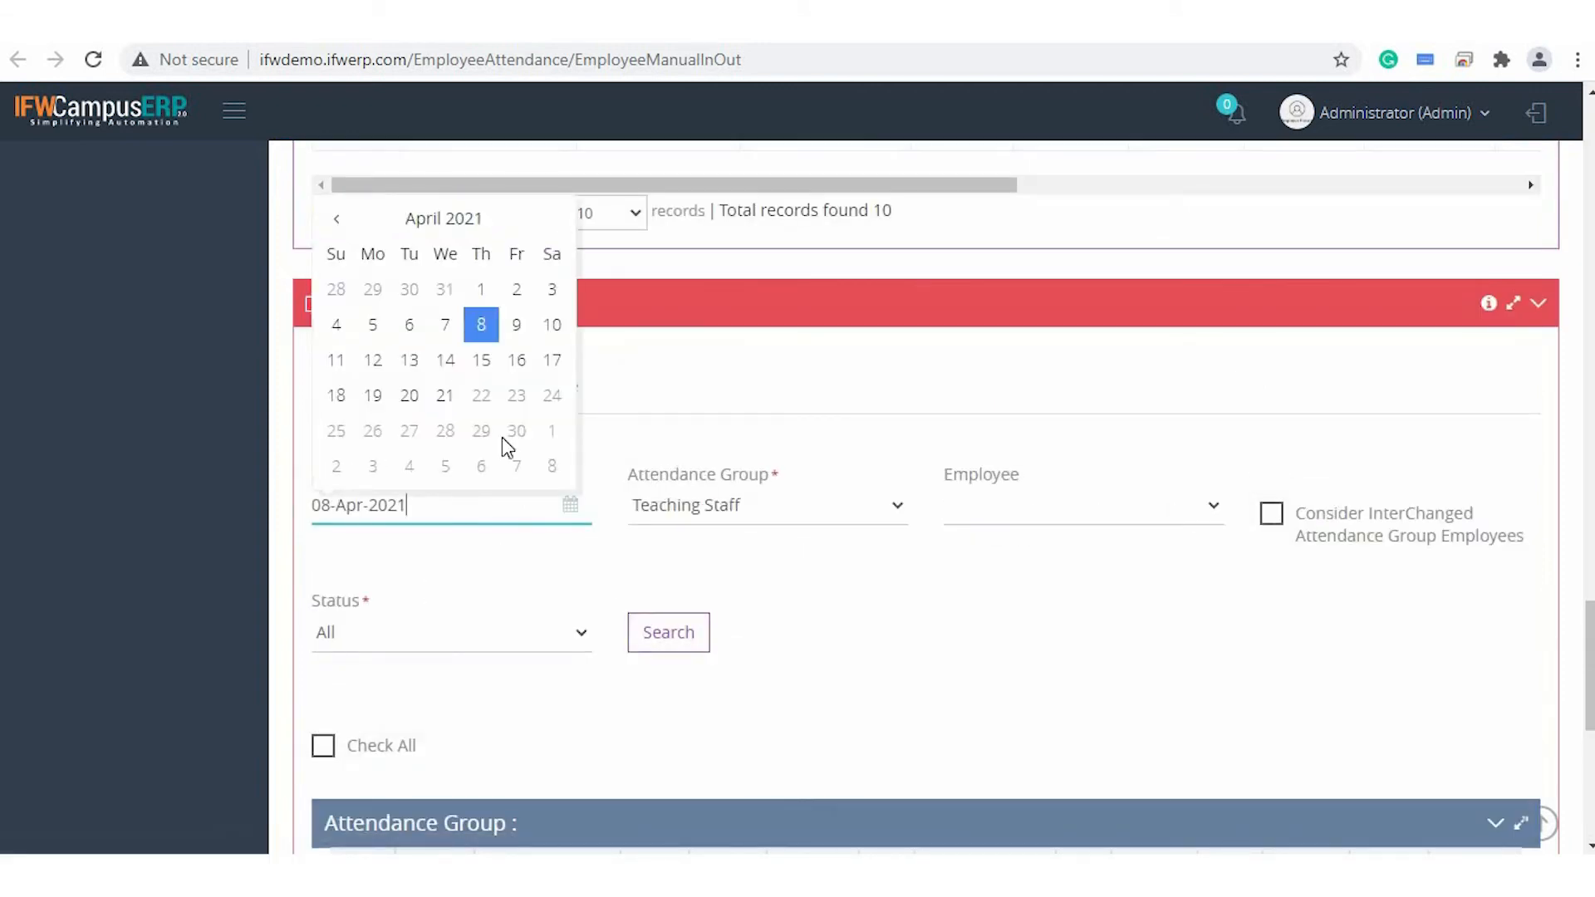
click(336, 218)
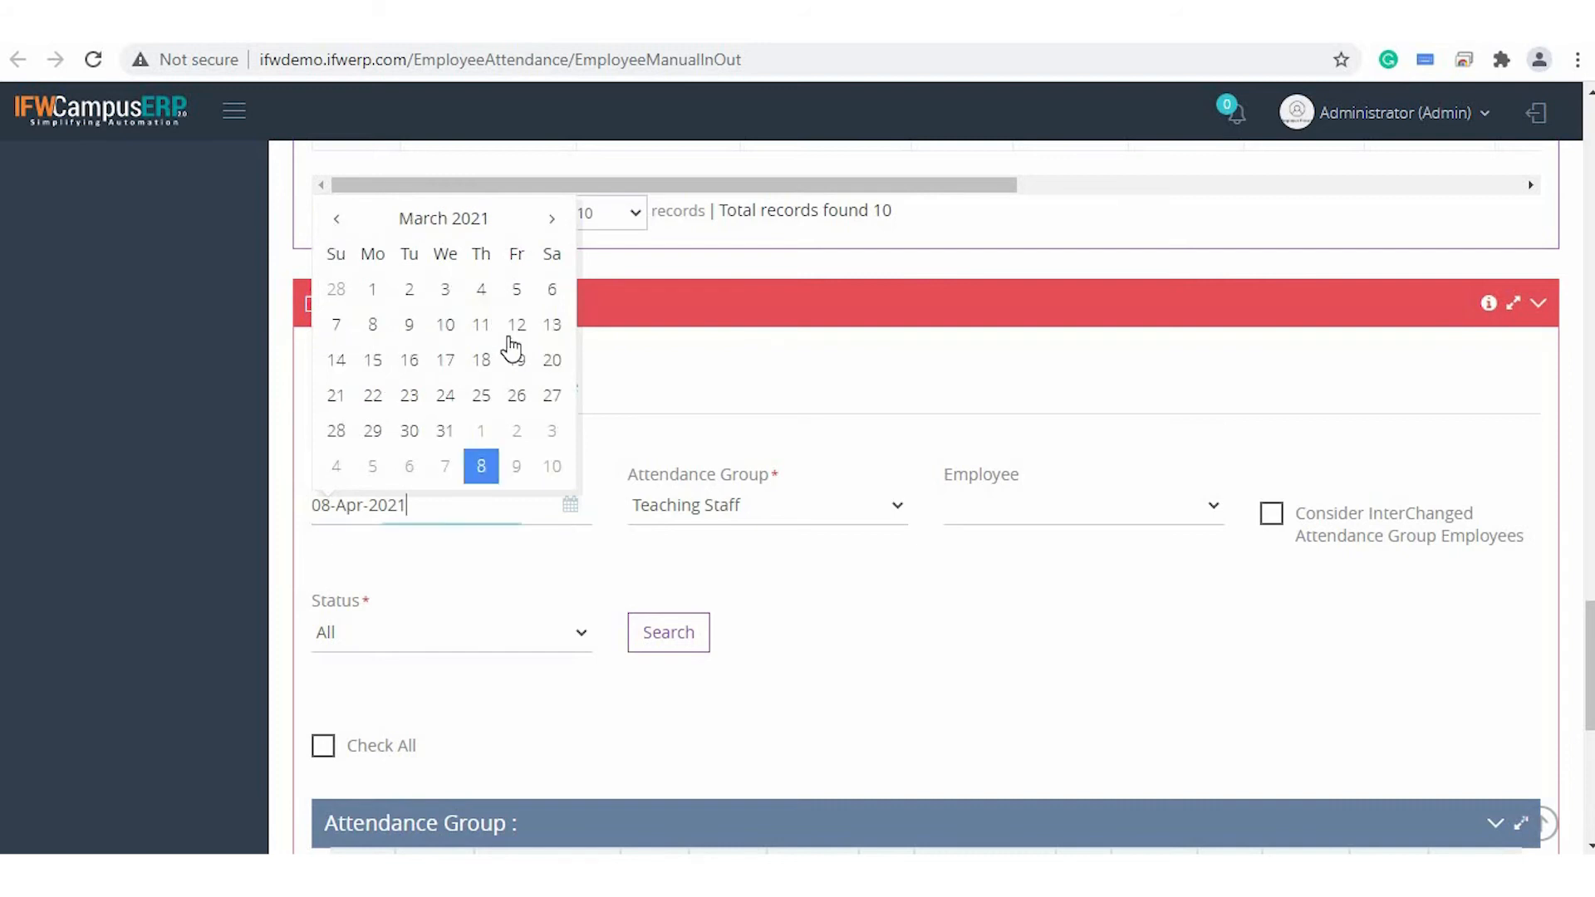
click(552, 291)
click(694, 508)
click(690, 559)
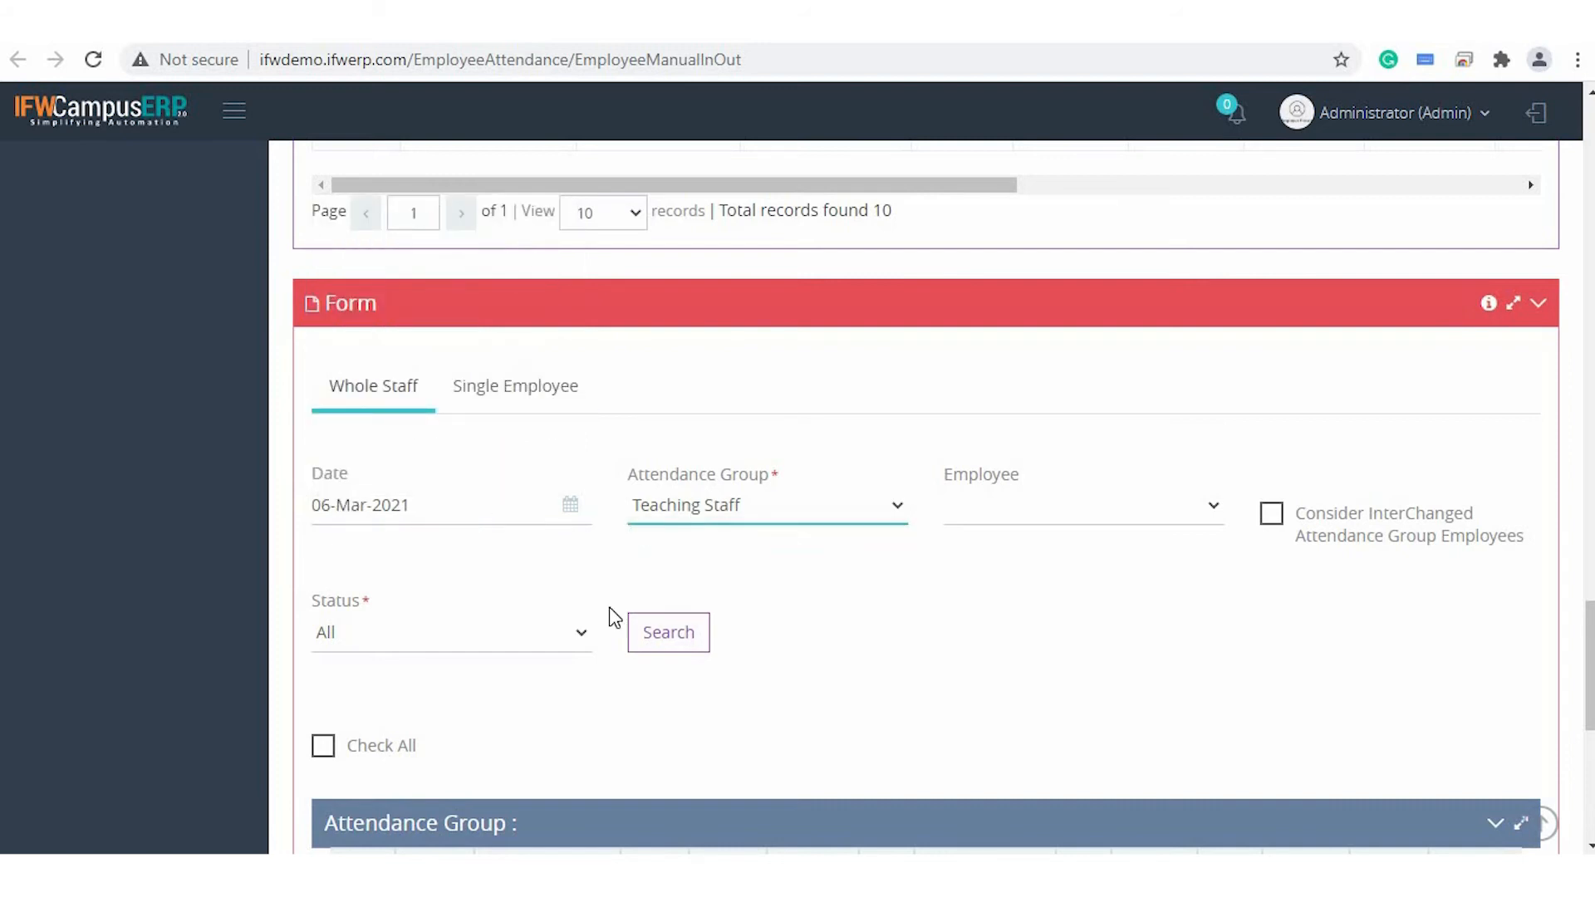
click(694, 639)
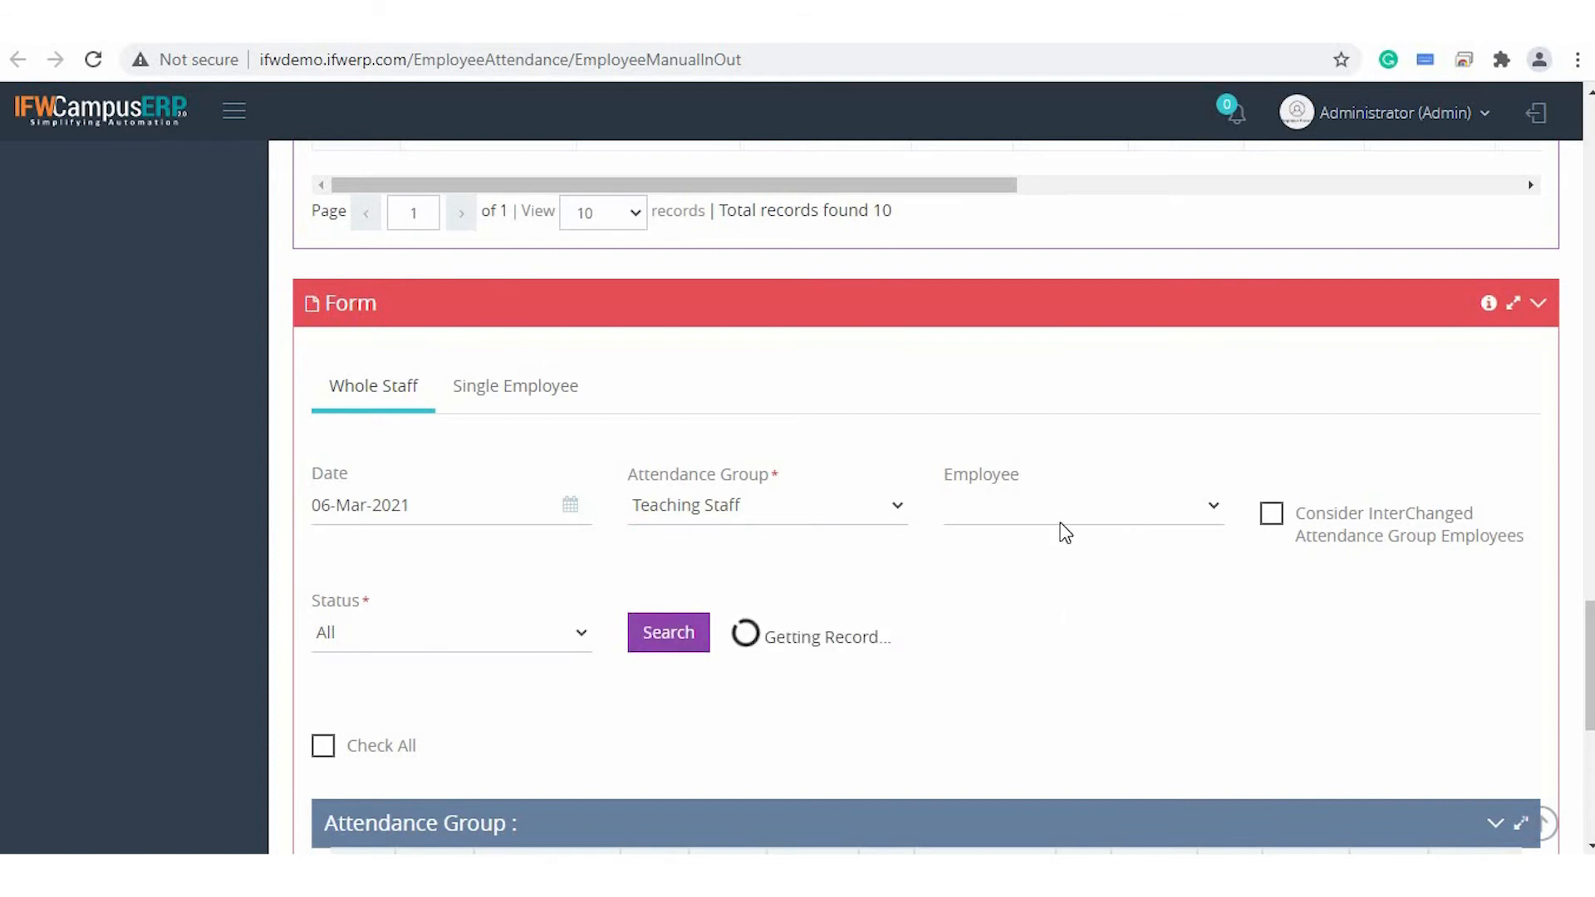
click(1005, 510)
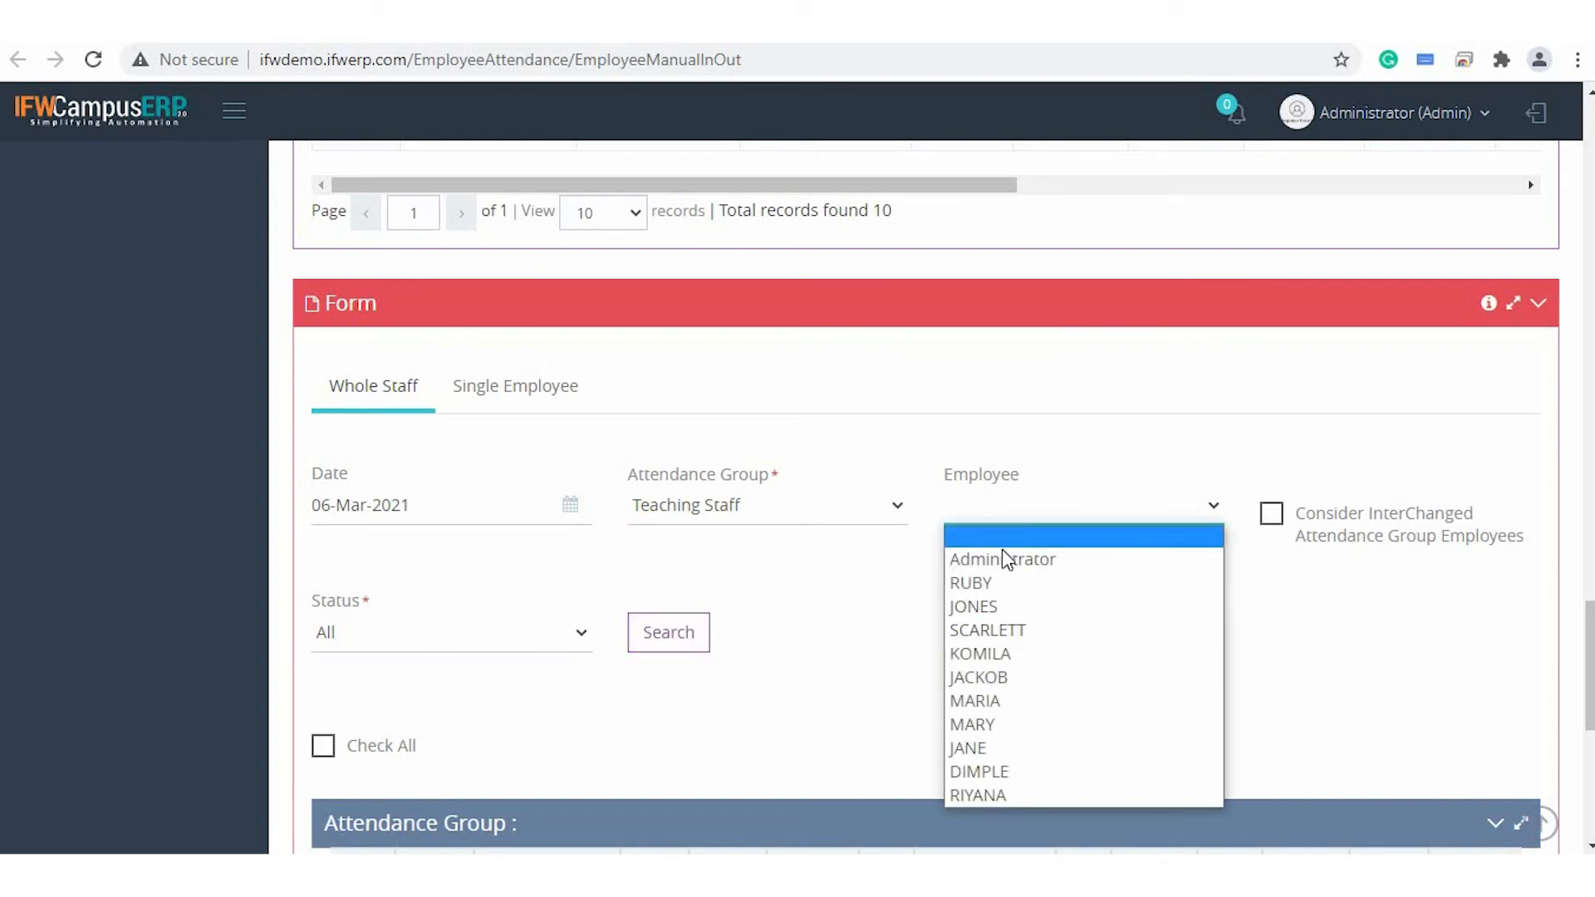
scroll(825, 626, down, 4)
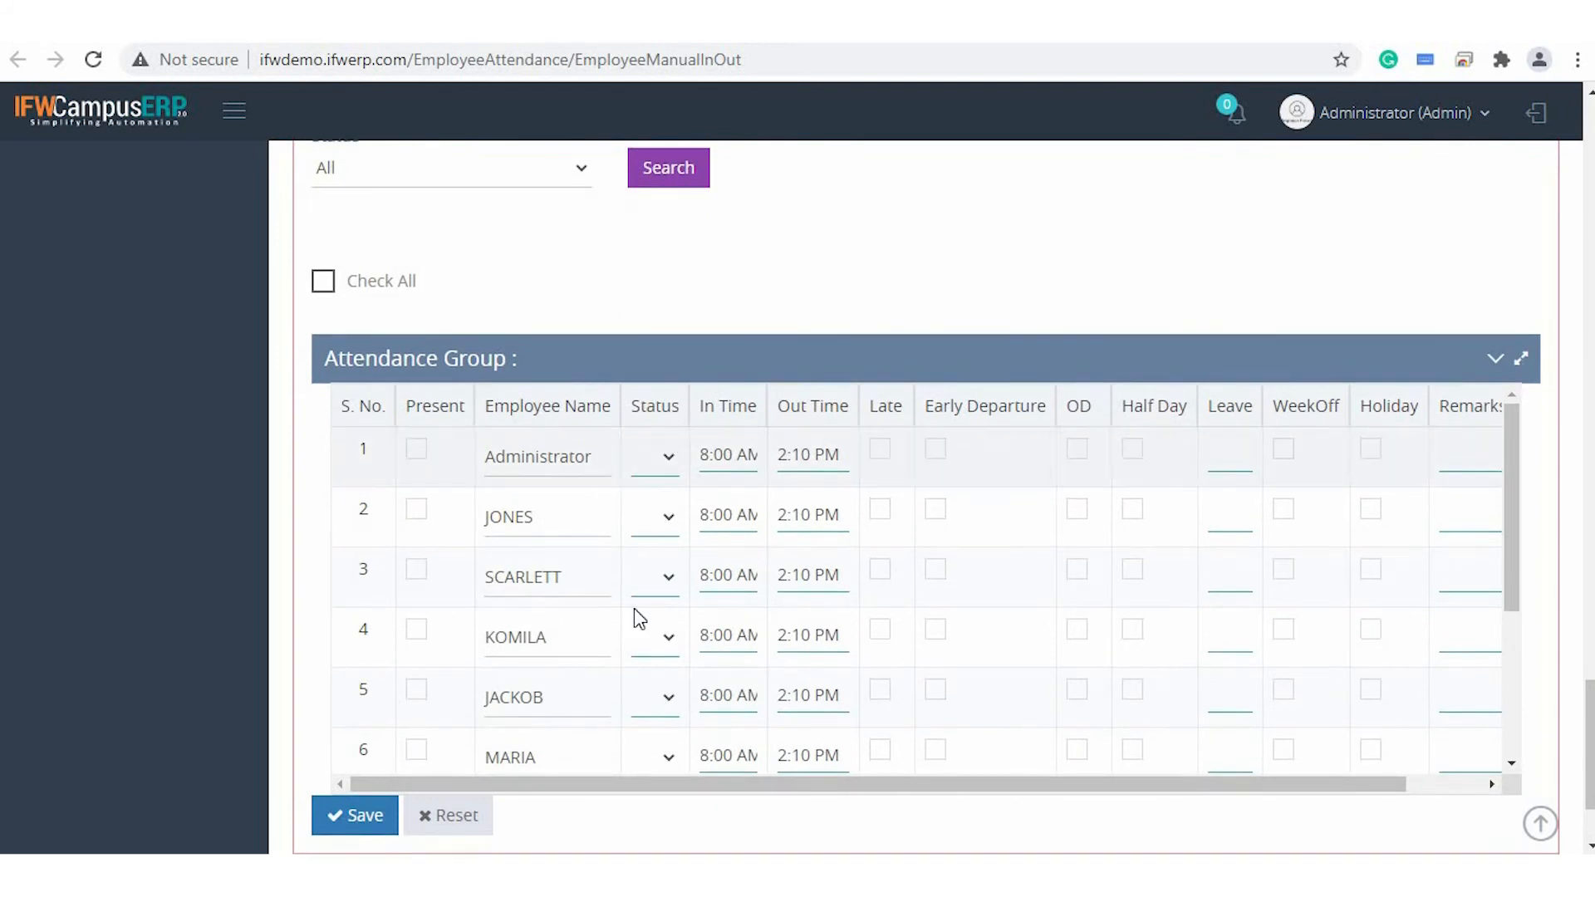
Mark every listed Teaching Staff employee present with Check All.
click(332, 282)
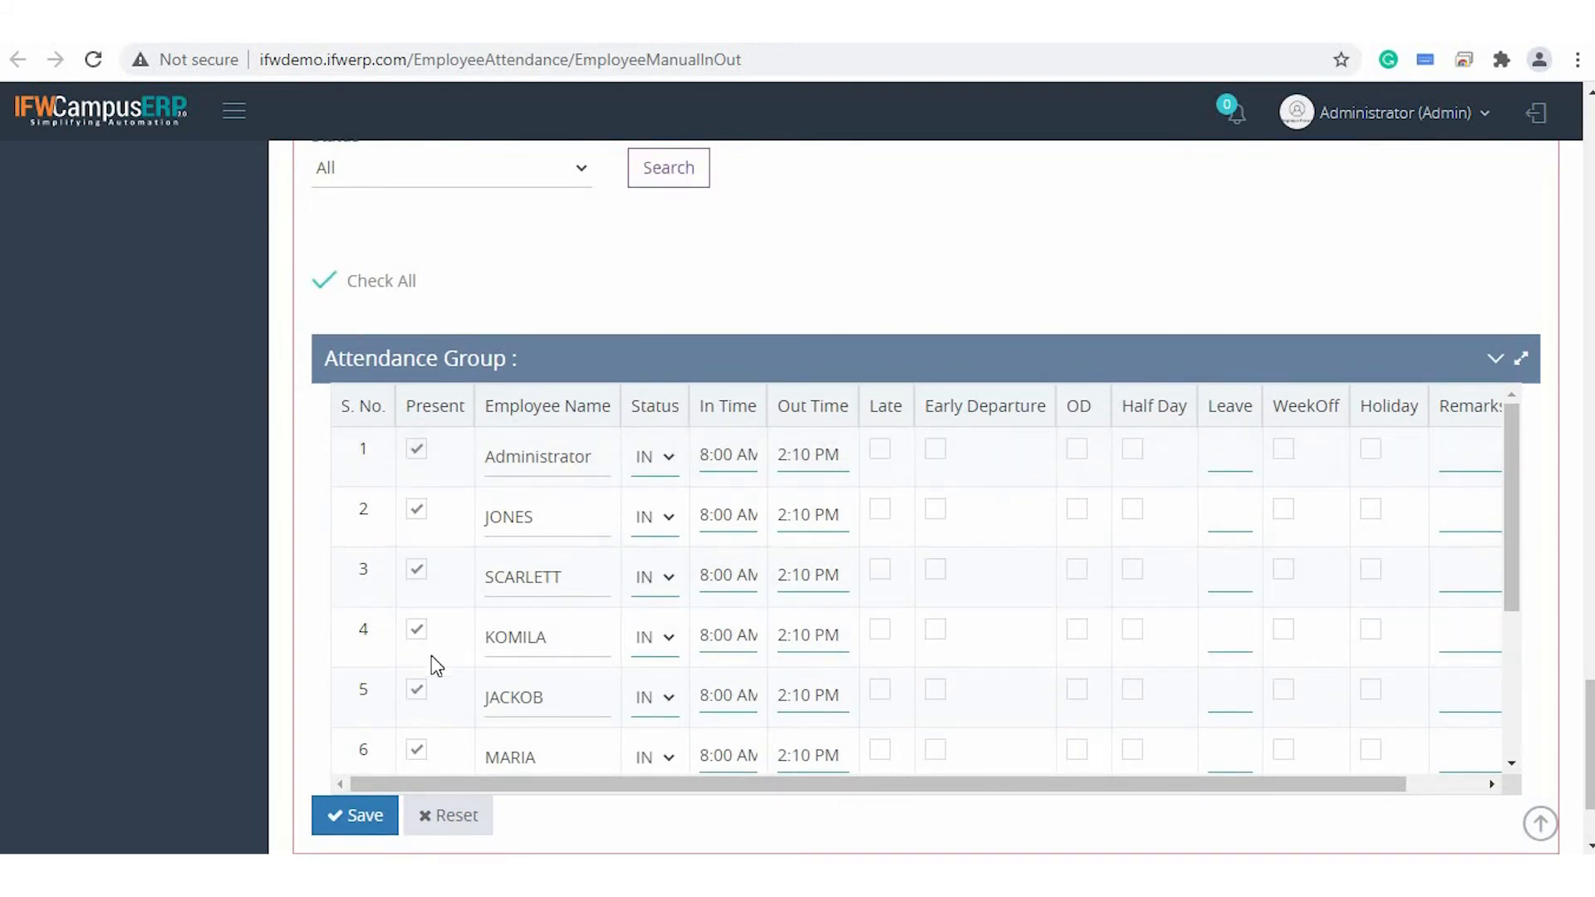
scroll(432, 656, down, 3)
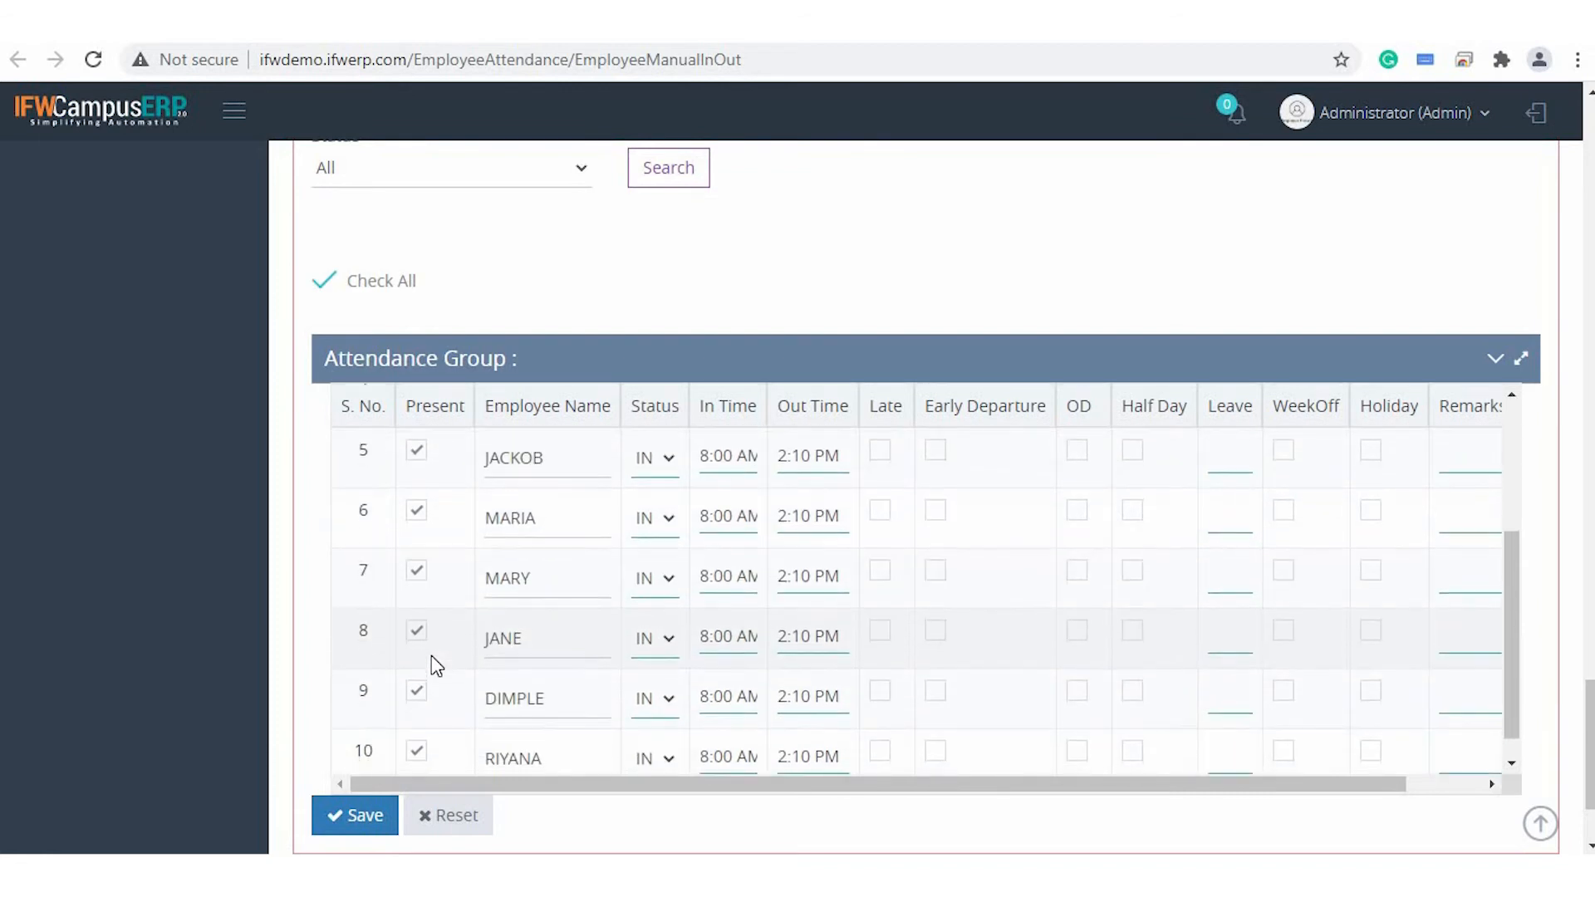
scroll(563, 540, up, 5)
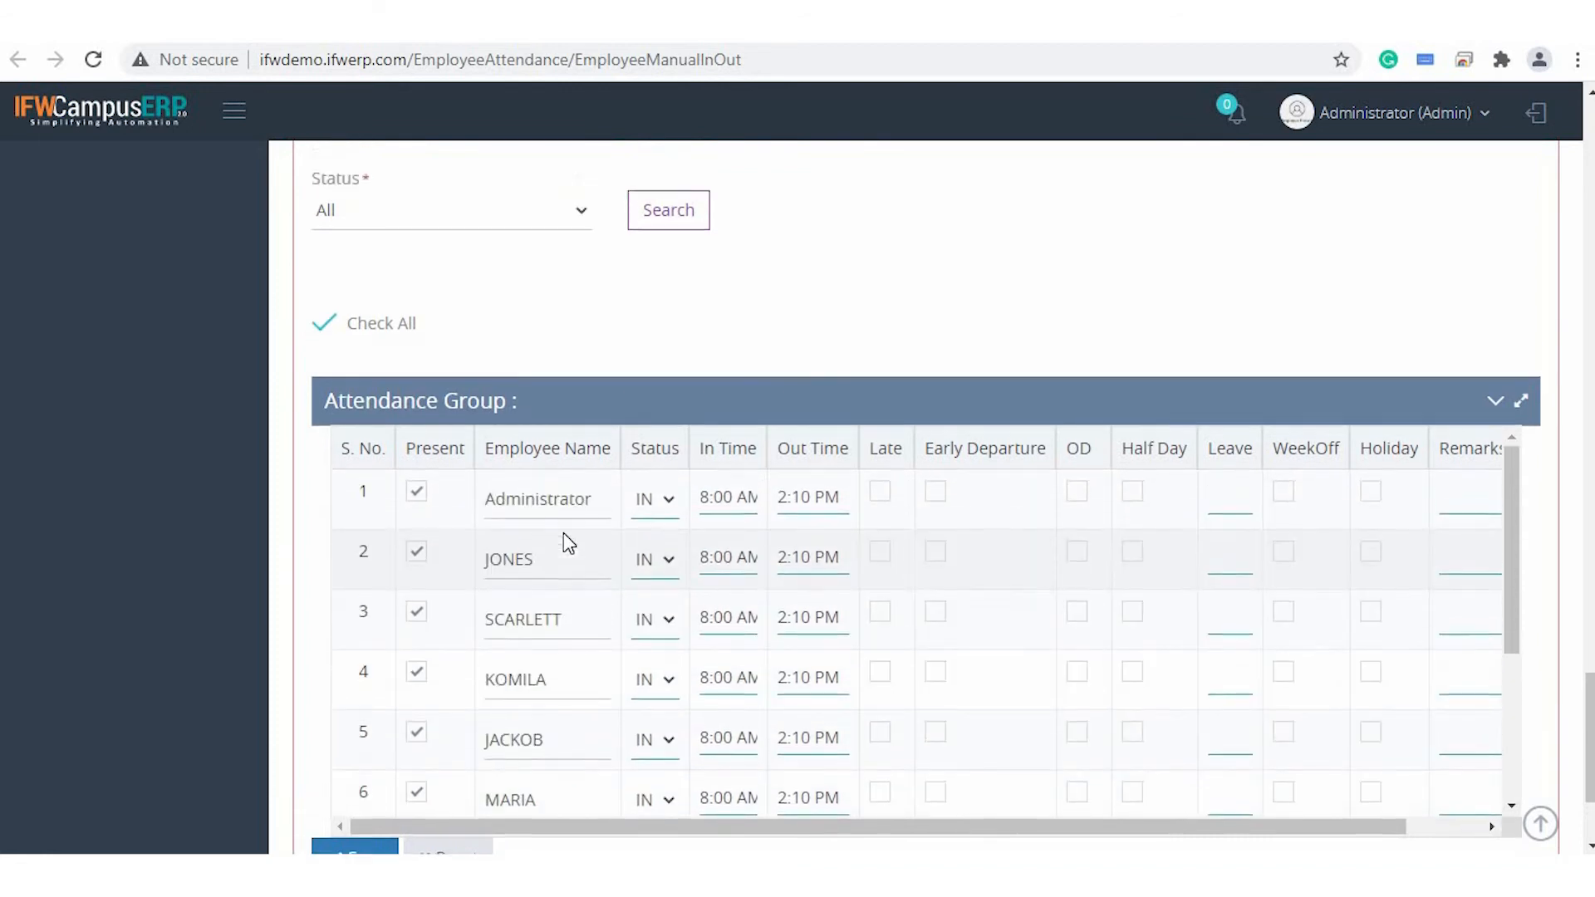
scroll(860, 362, down, 3)
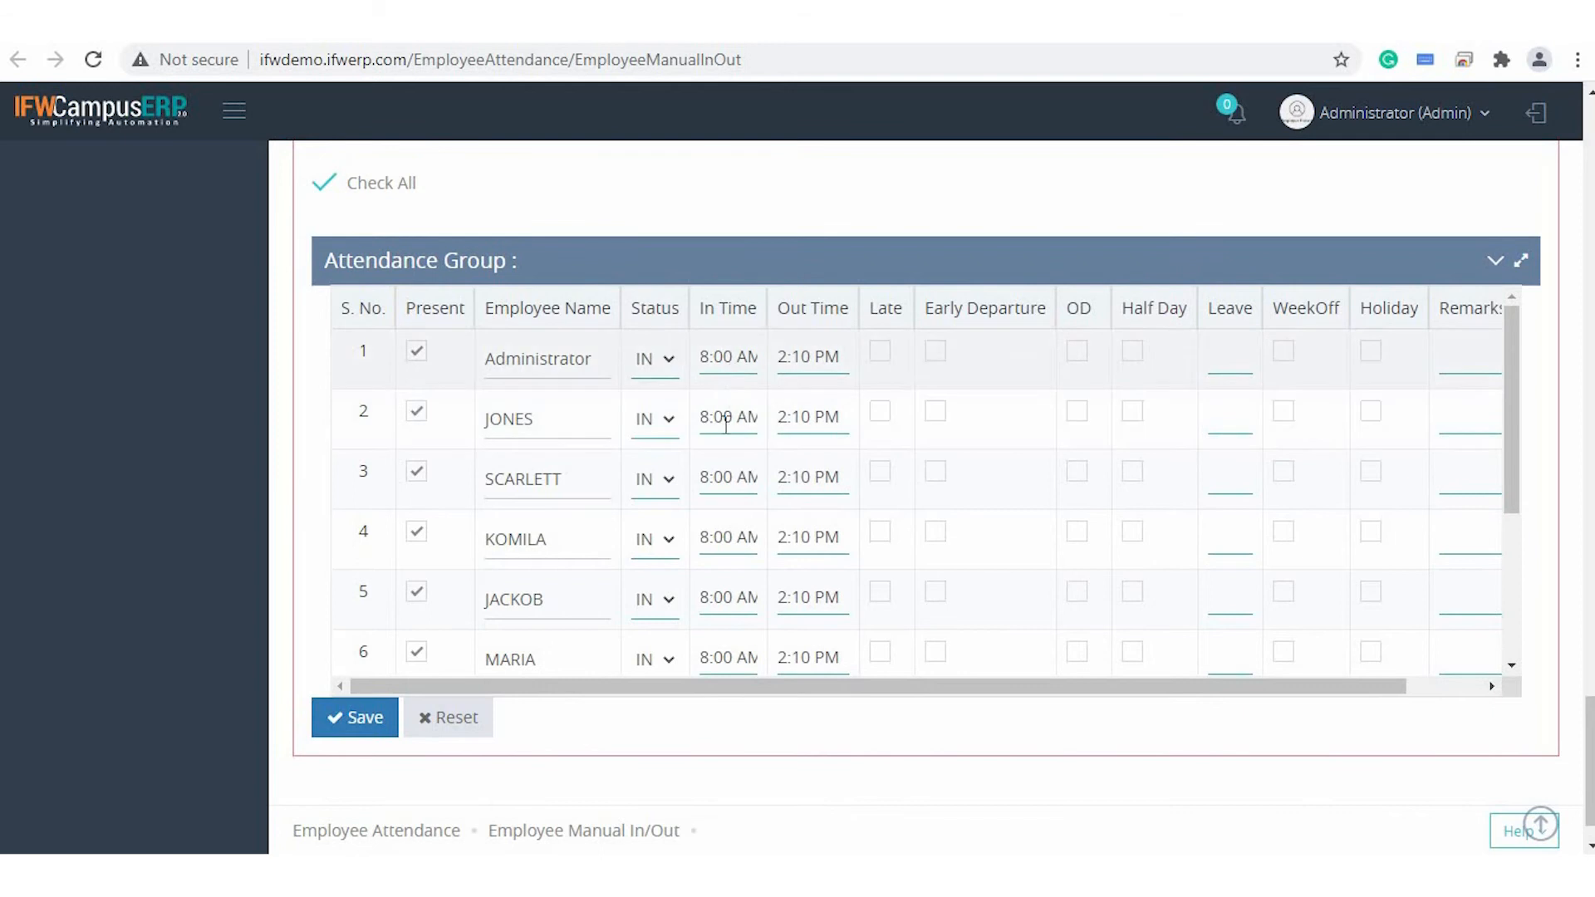
Set employee 2's in time to 8:15 AM and employee 5's out time to 1:10 PM.
click(726, 417)
click(802, 473)
click(852, 222)
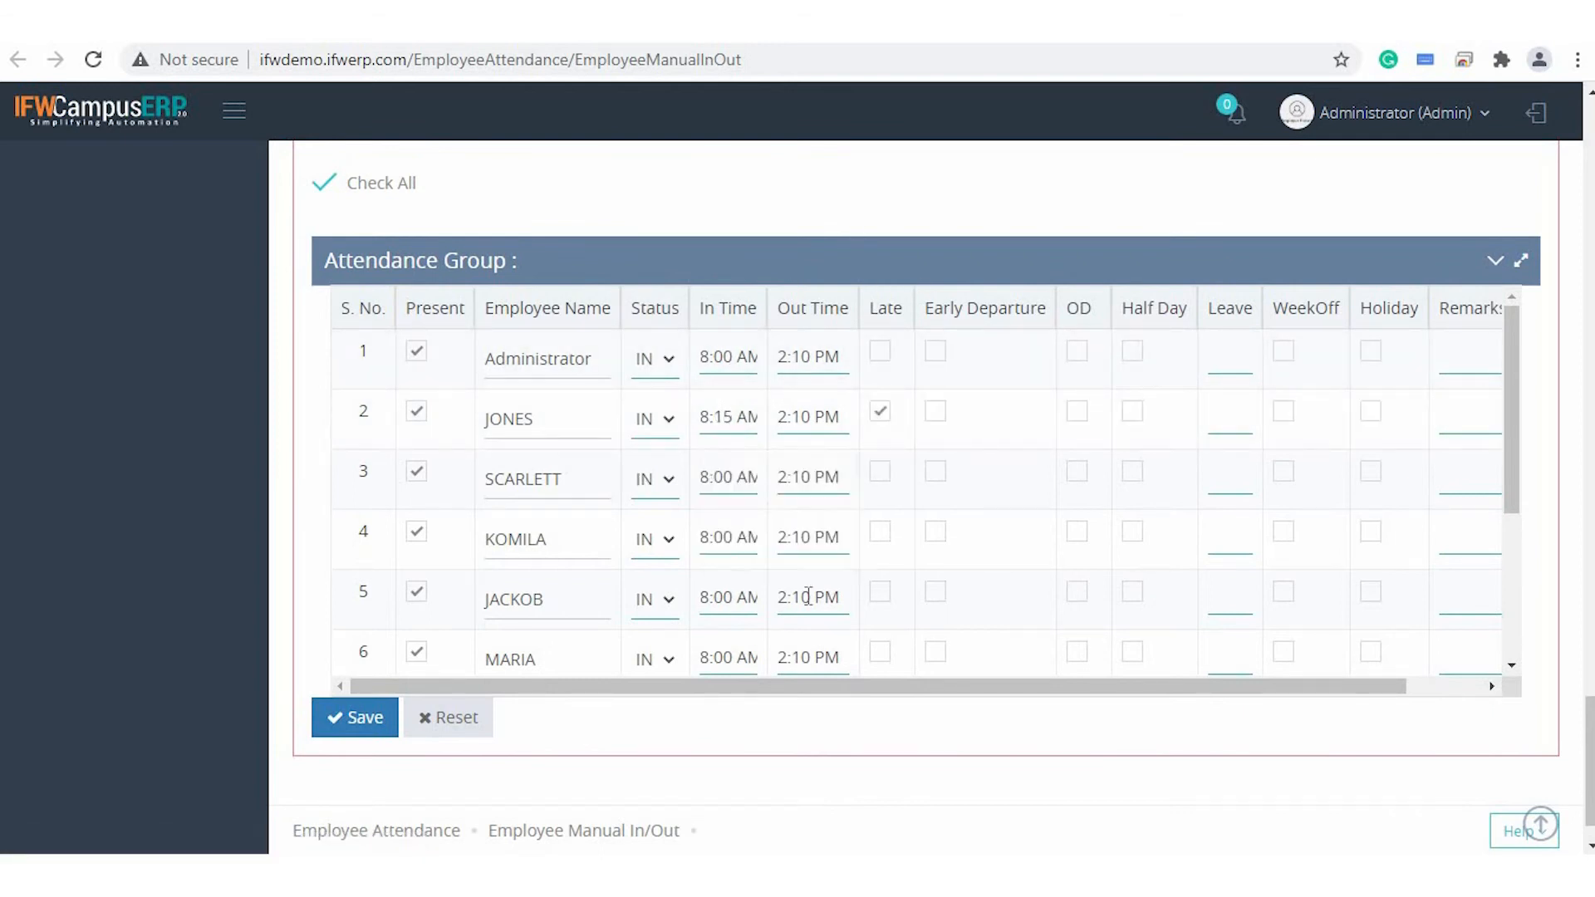
drag(811, 560, 811, 594)
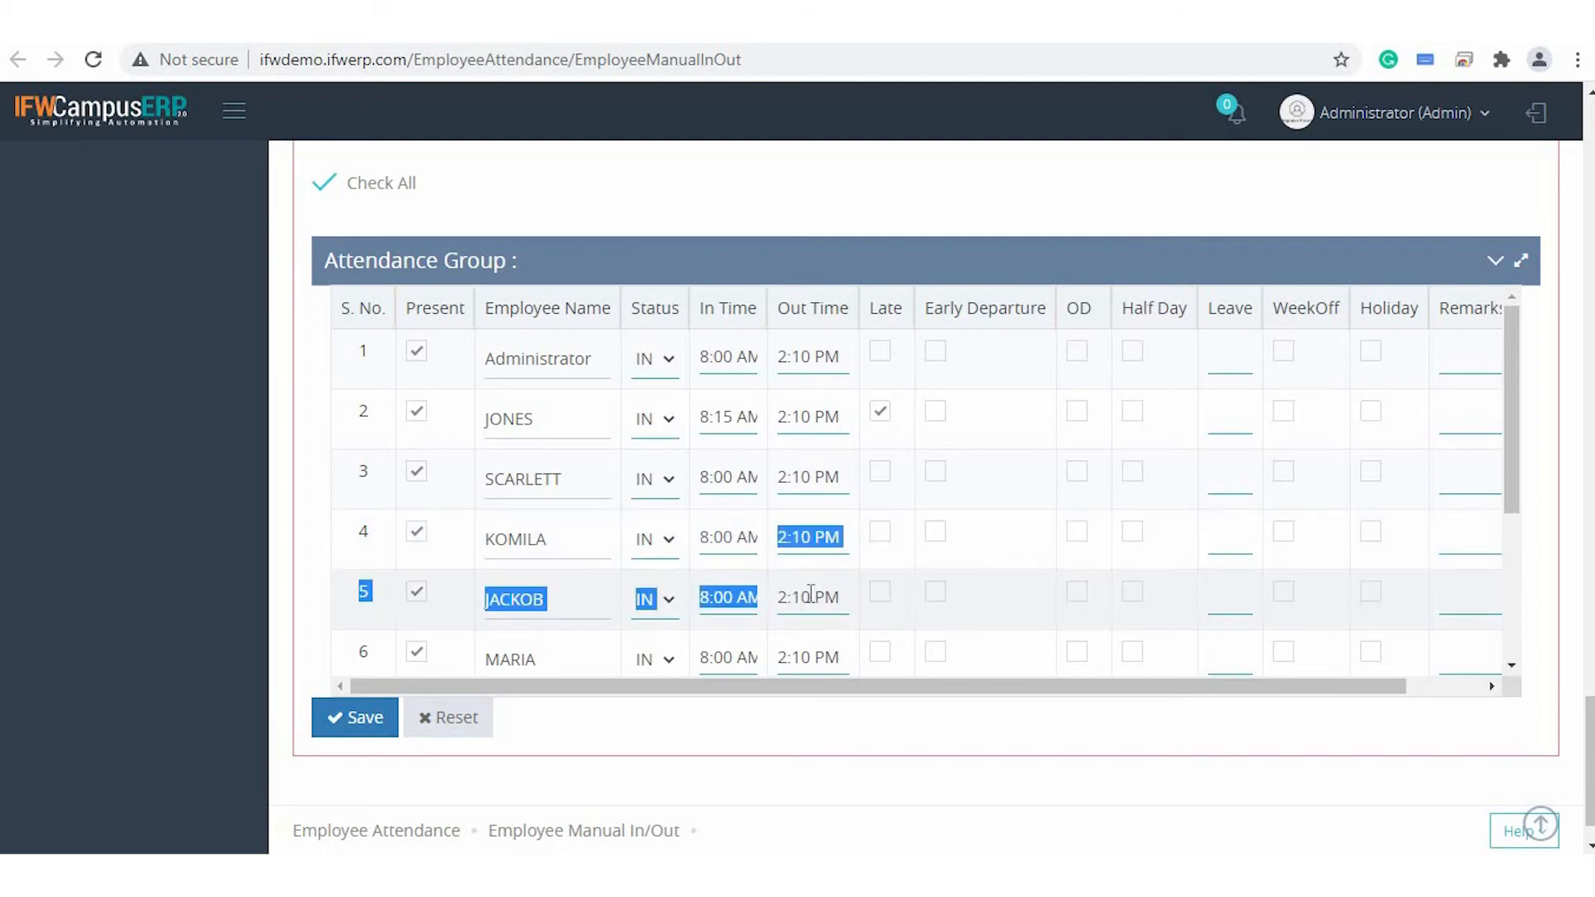
click(810, 594)
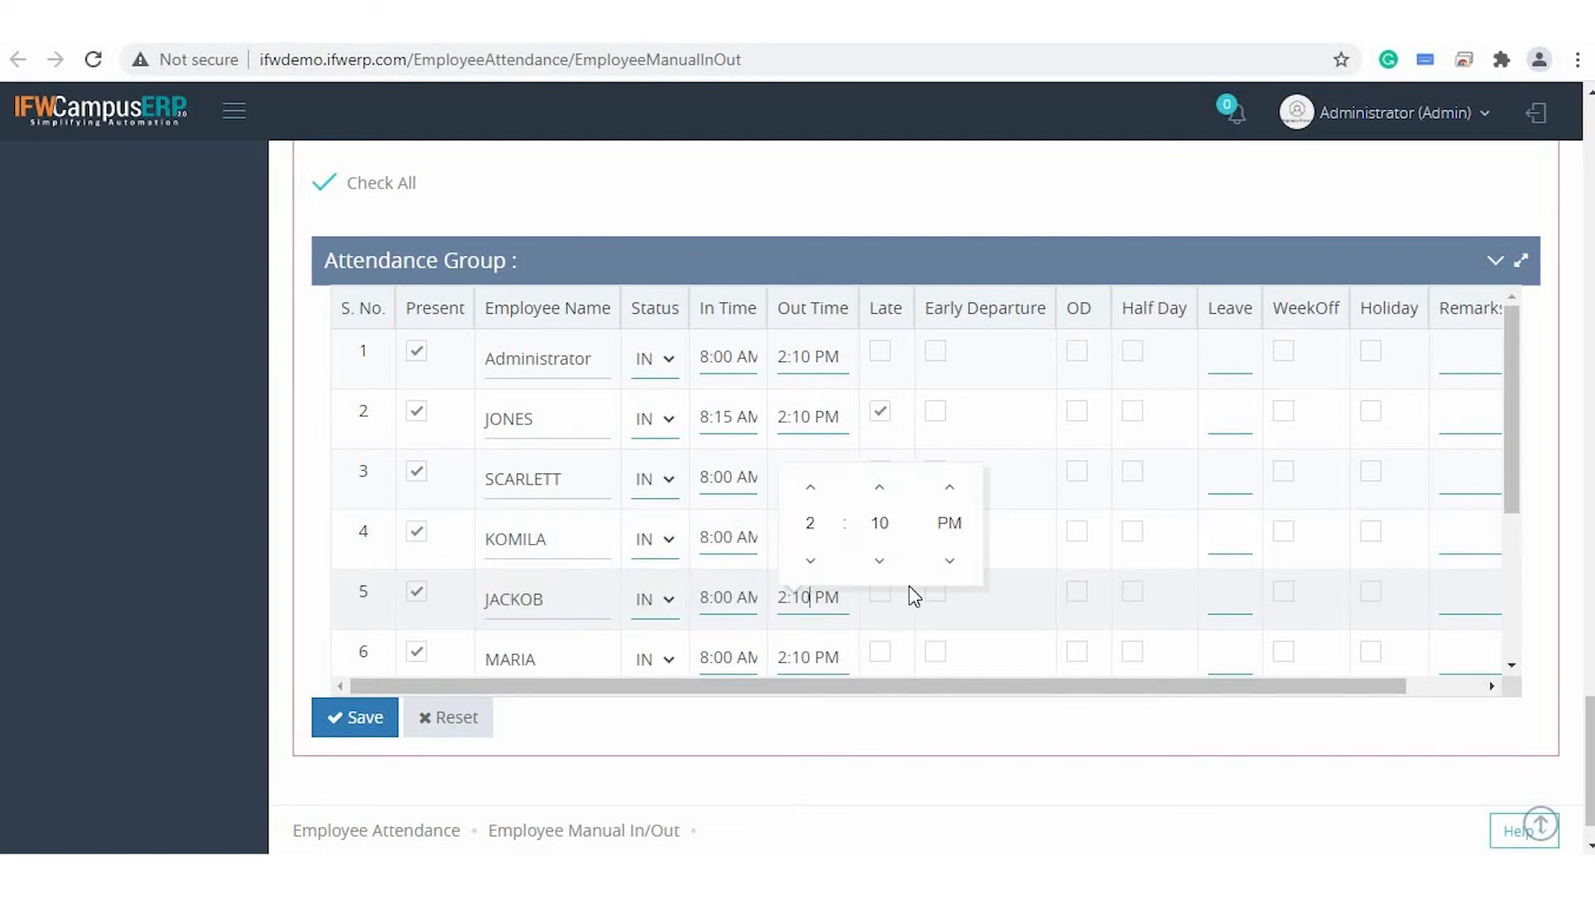
click(814, 572)
click(876, 214)
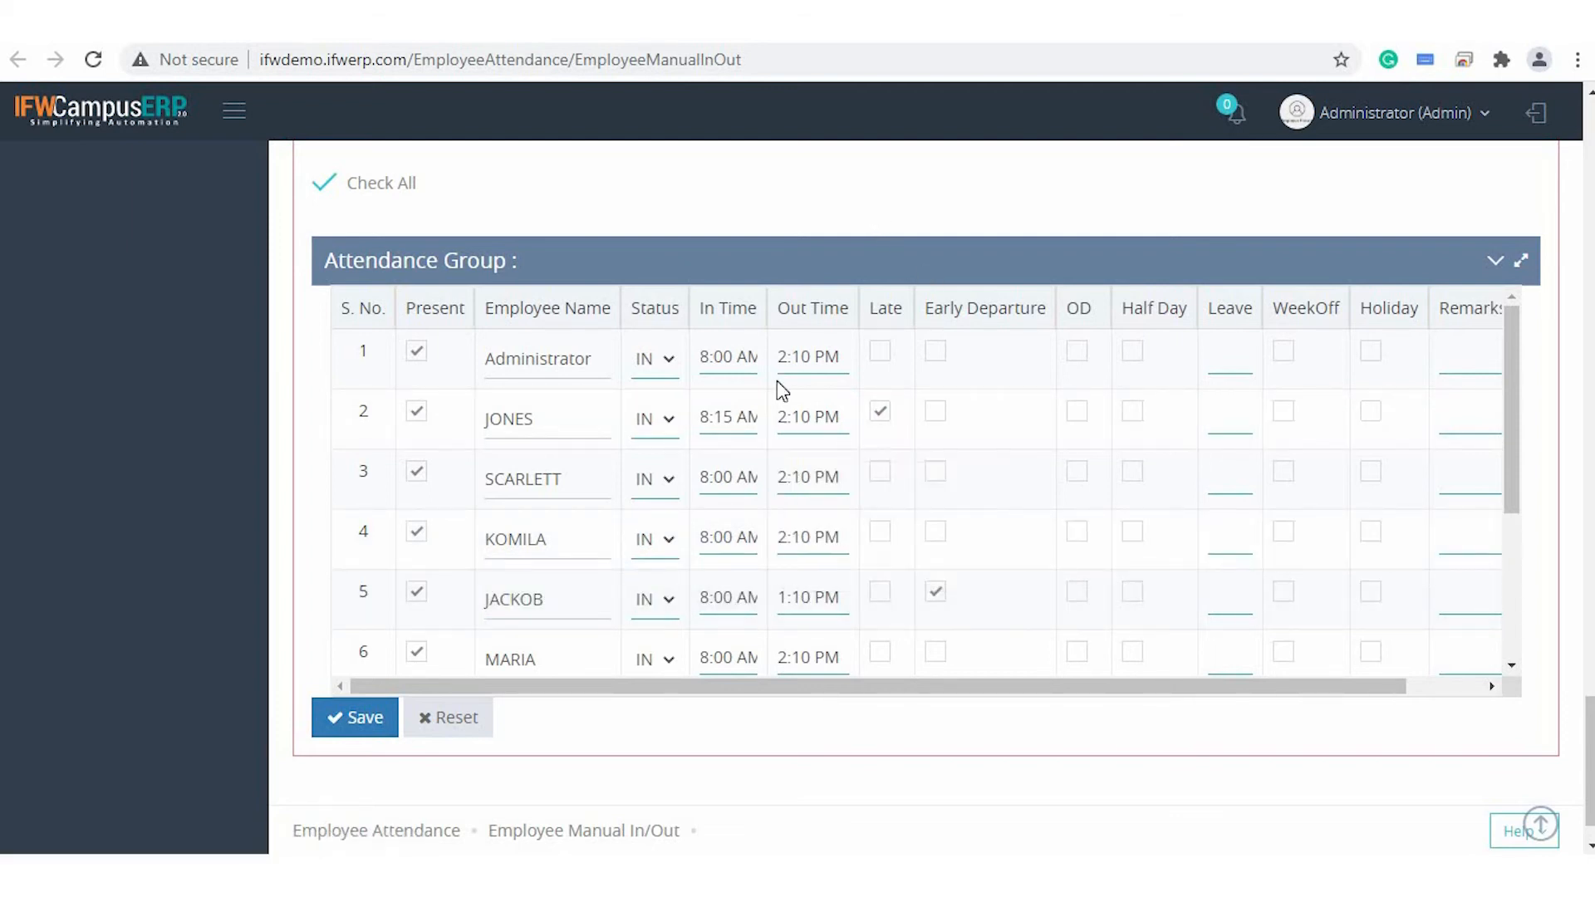
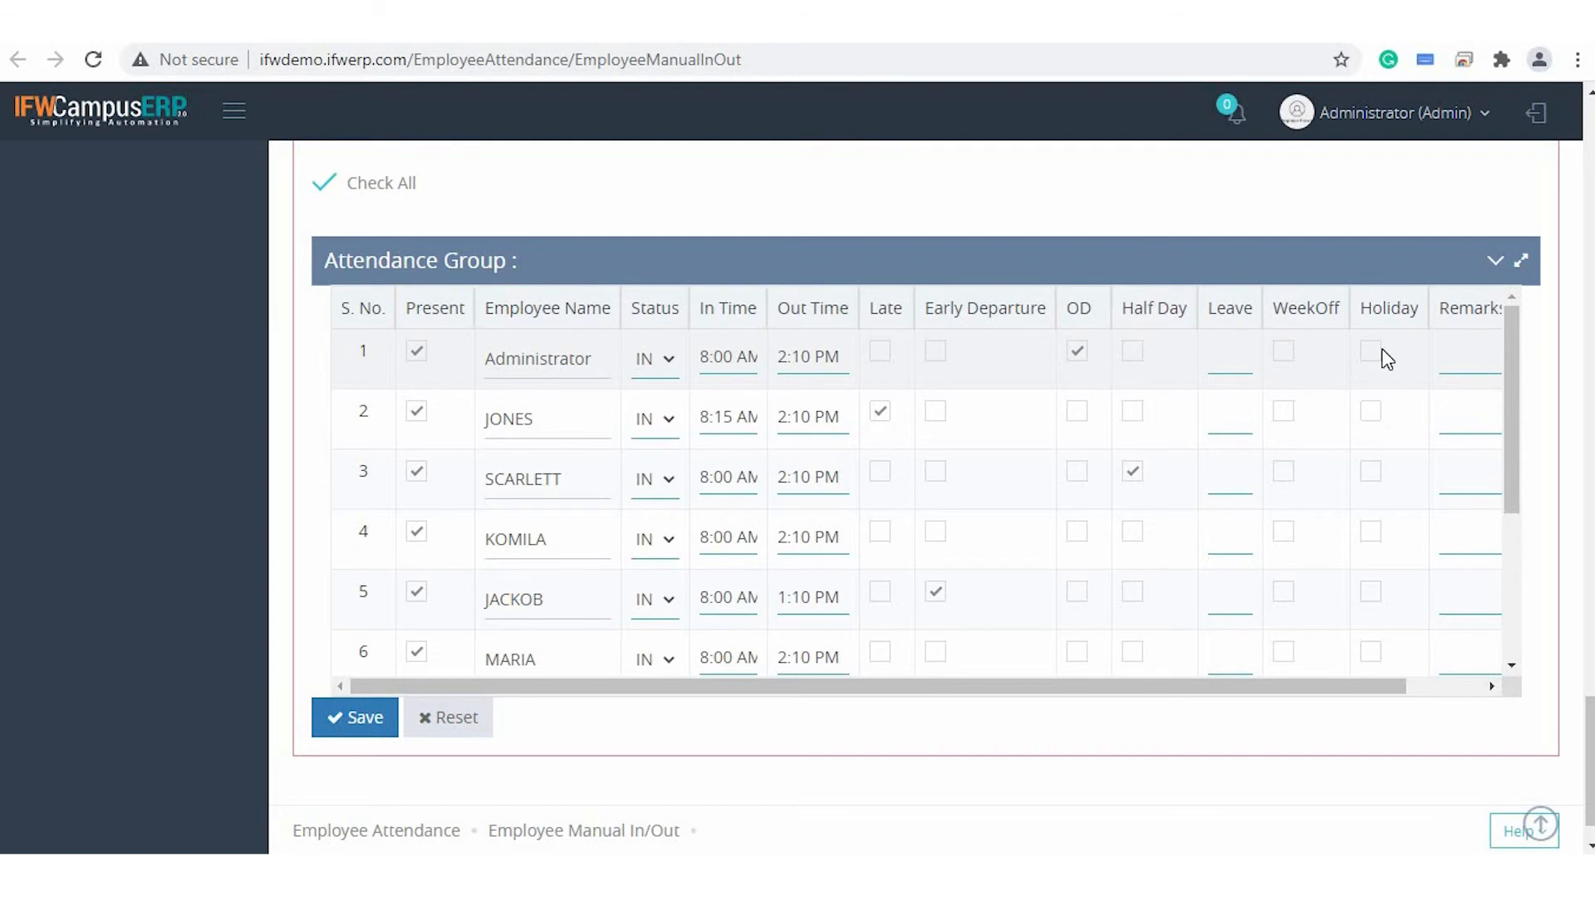
Save the group's manual in/out entries, giving 10 attendance records for 08/Apr/2021.
scroll(1353, 586, down, 1)
scroll(1348, 576, up, 1)
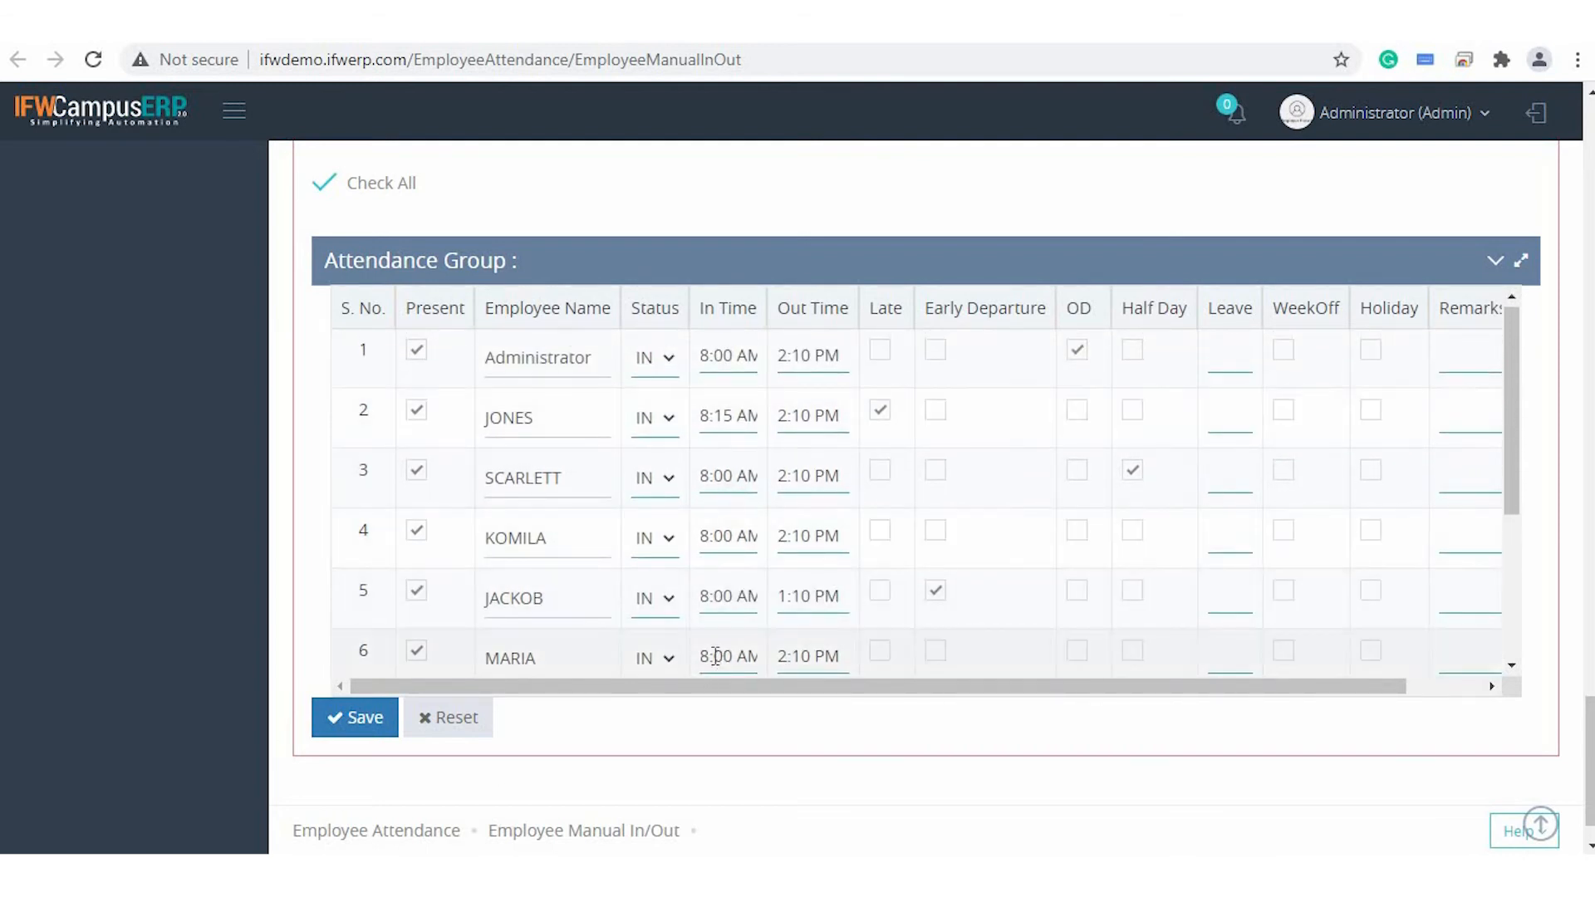
click(372, 732)
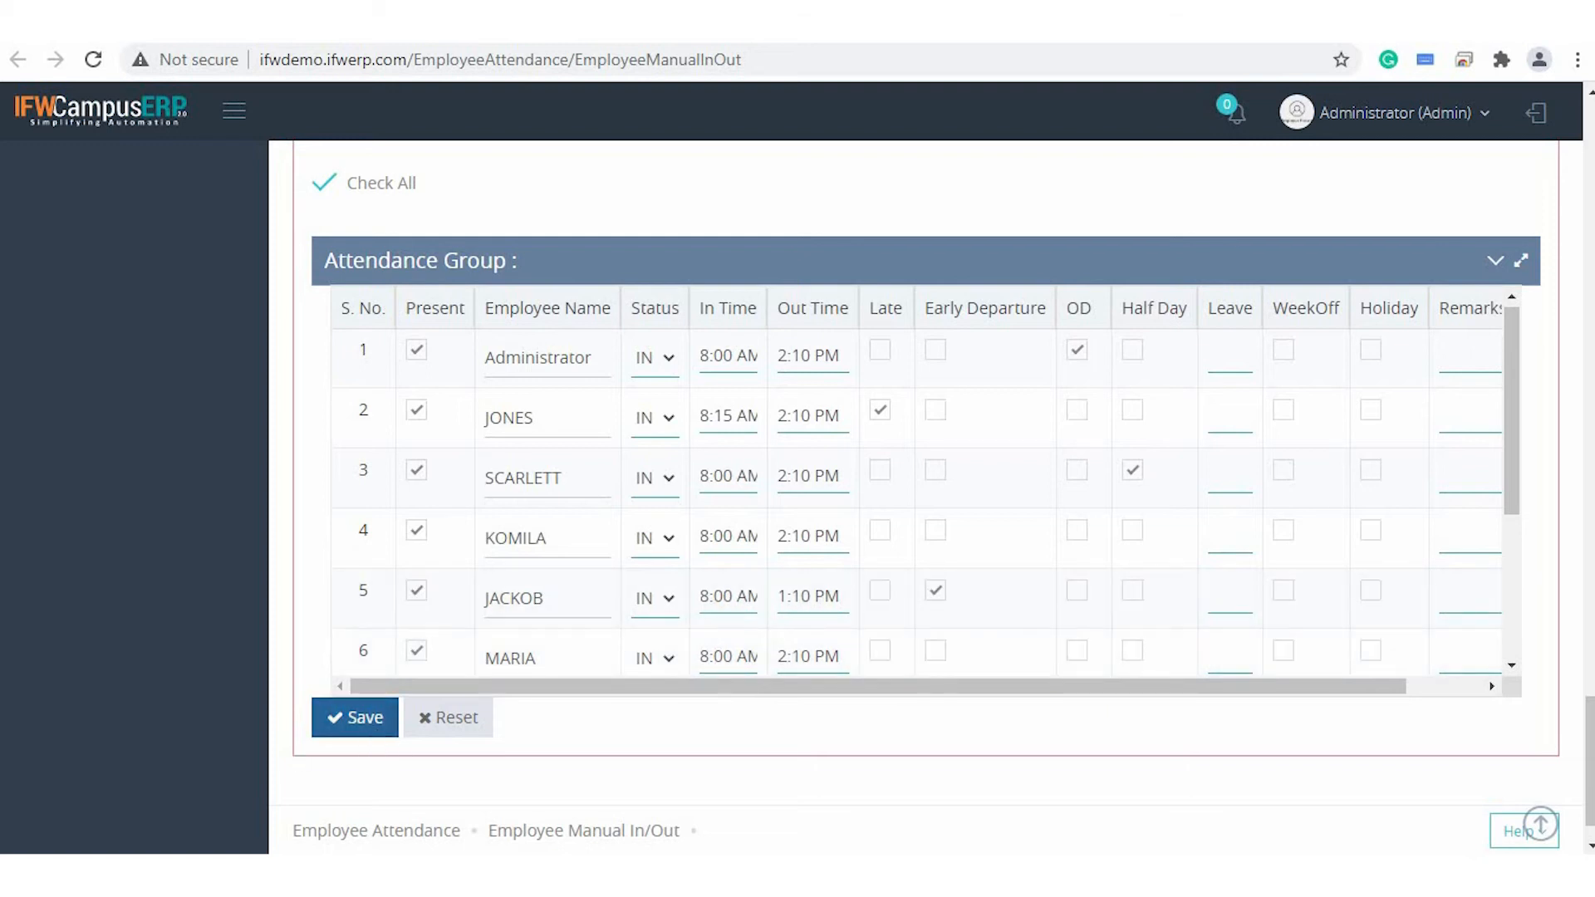
scroll(498, 665, down, 1)
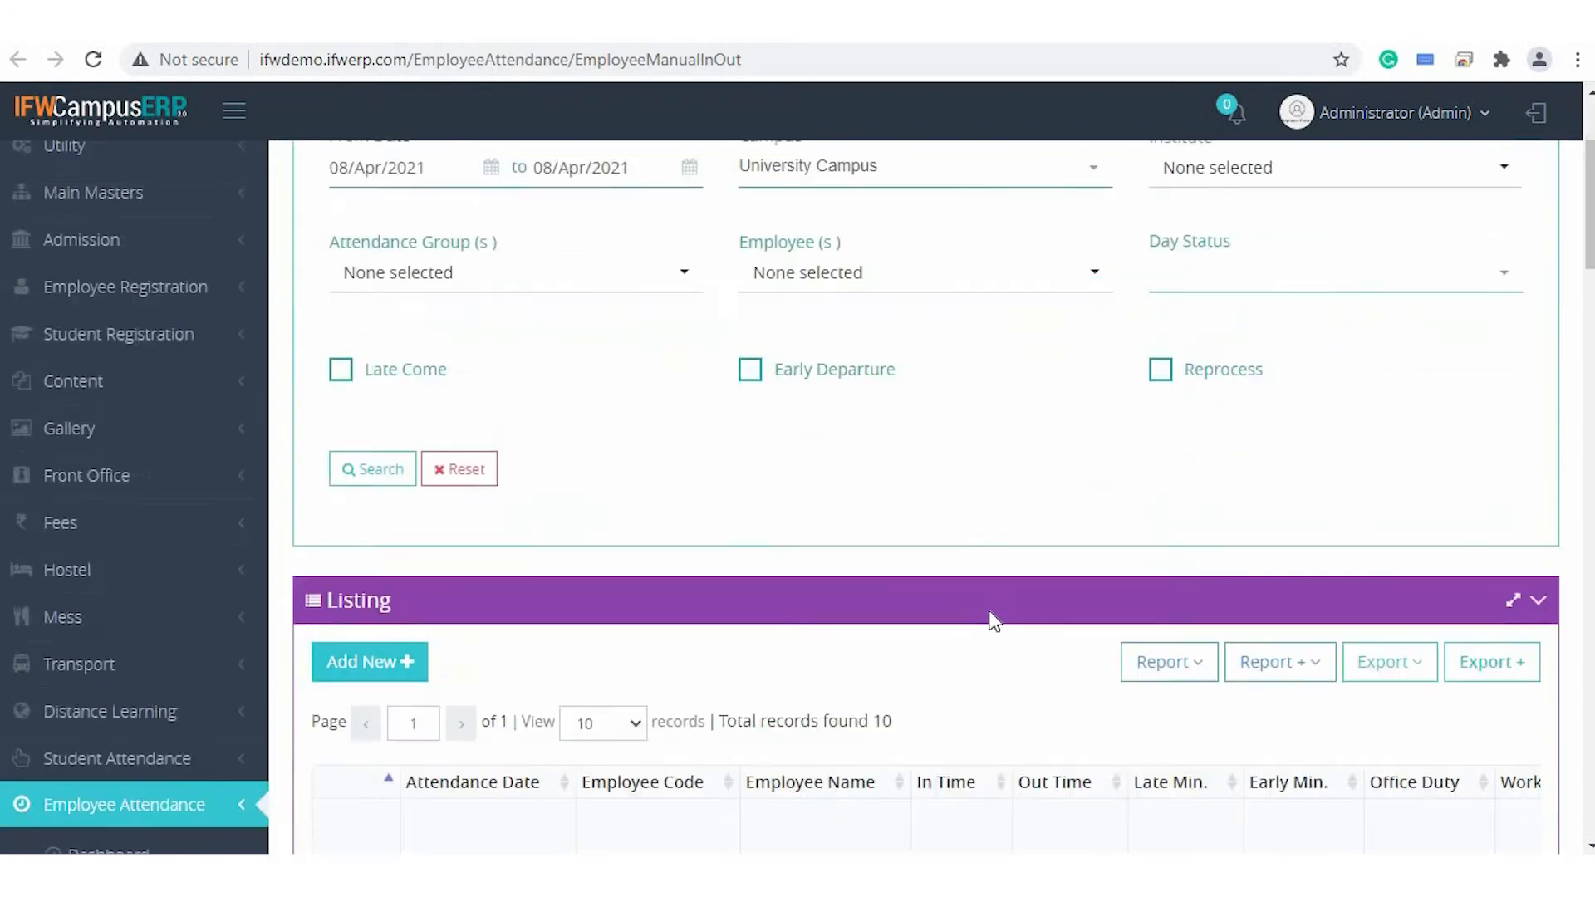
Check the Export options, then browse the Report + list of extra attendance reports.
scroll(1180, 541, down, 3)
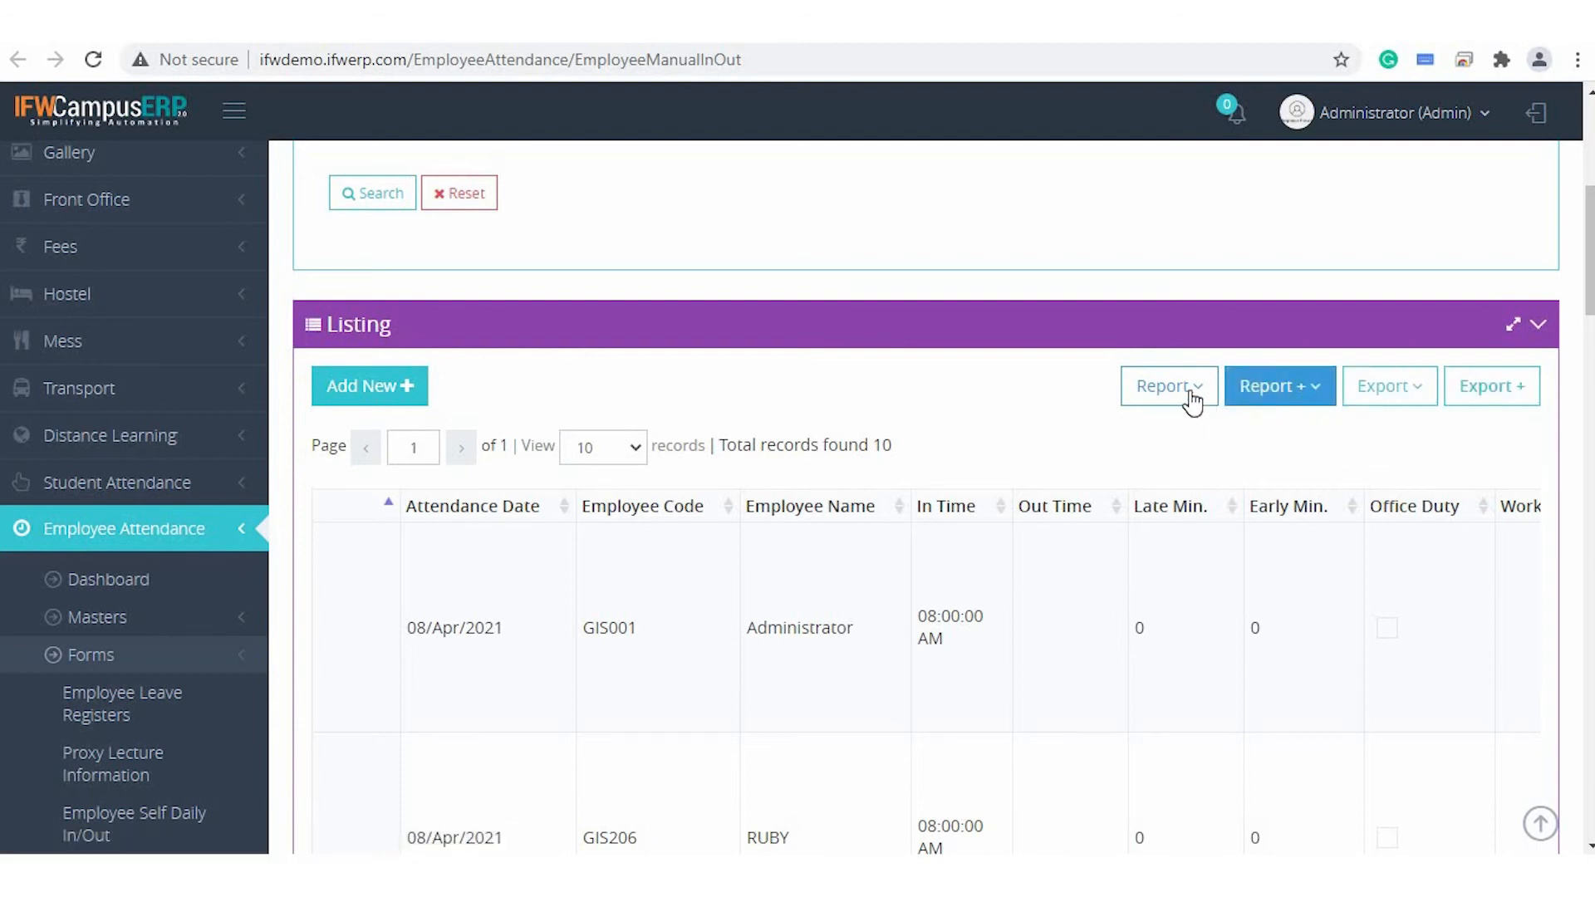
click(1395, 397)
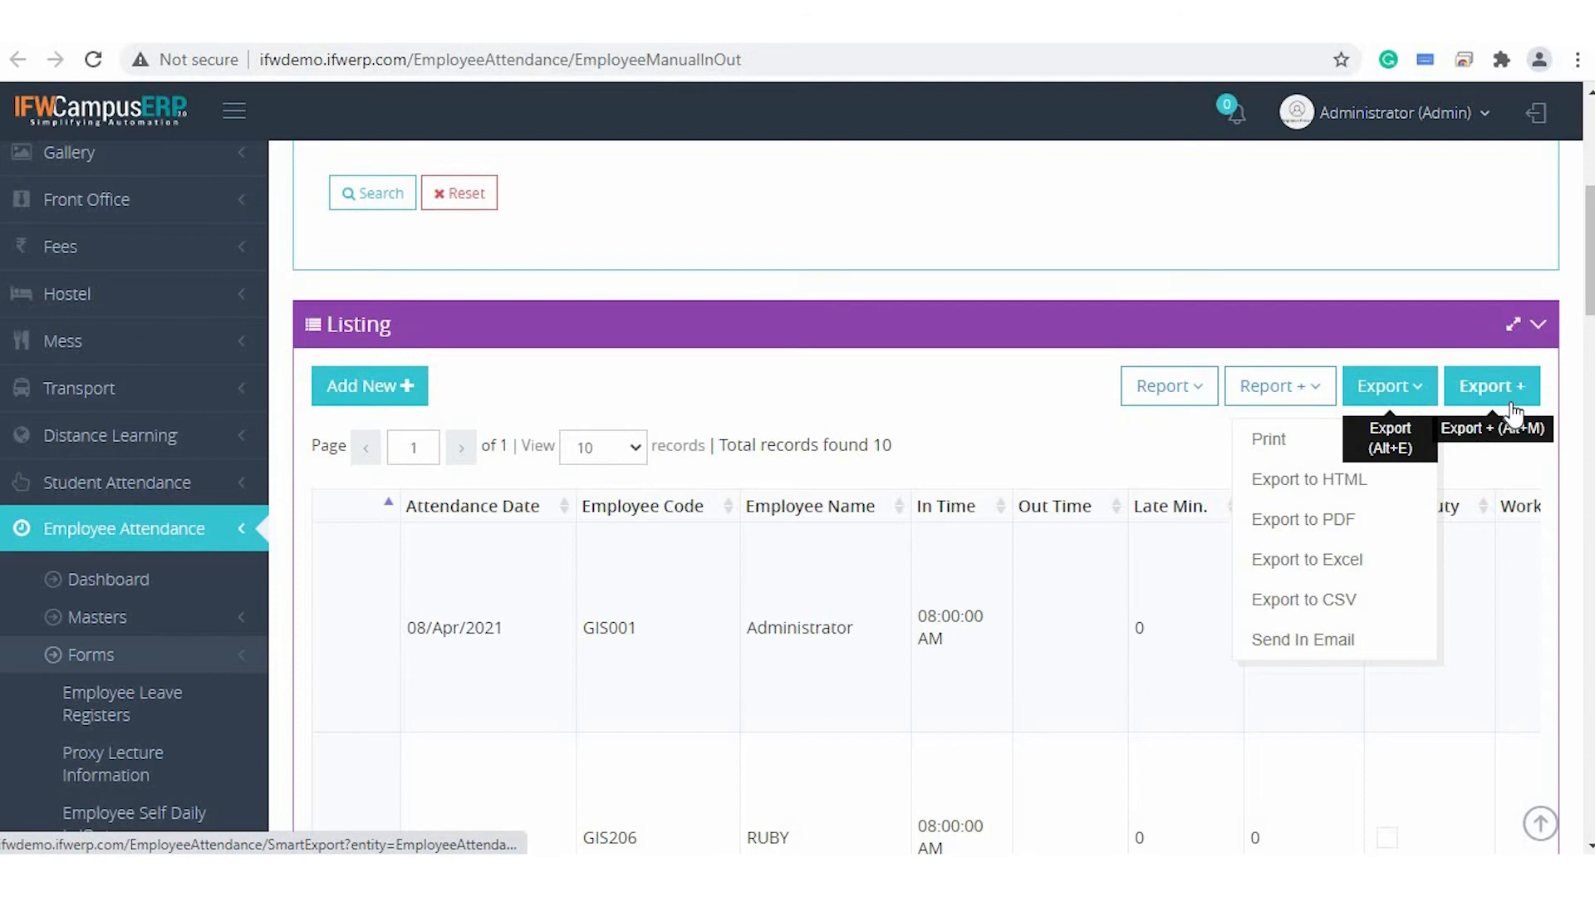
click(1253, 391)
scroll(1169, 551, down, 1)
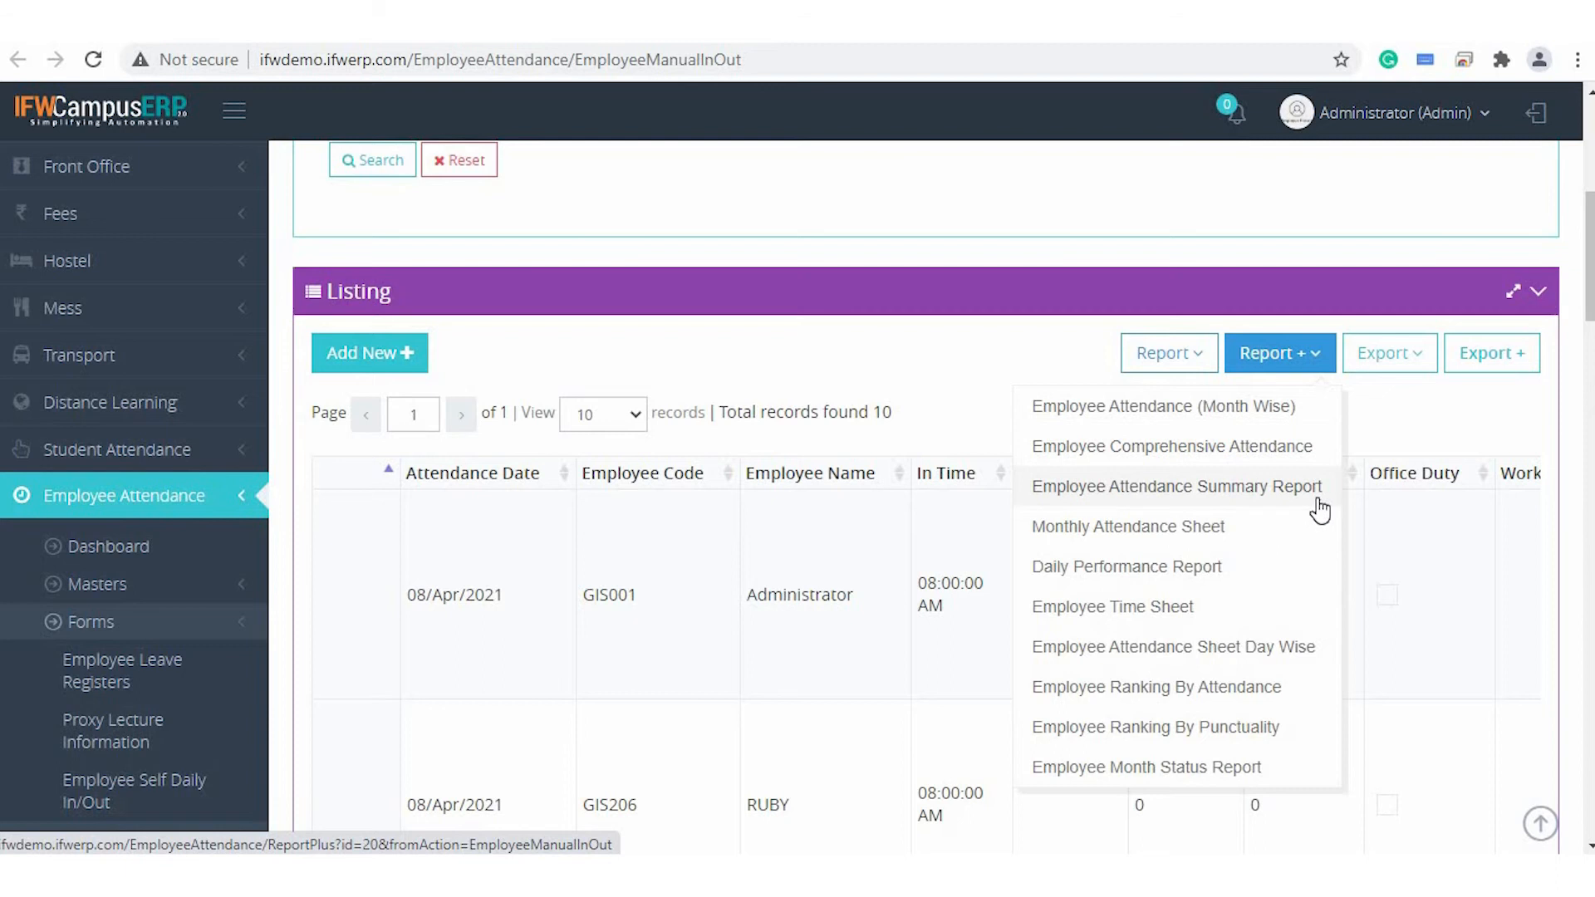
scroll(1238, 558, down, 1)
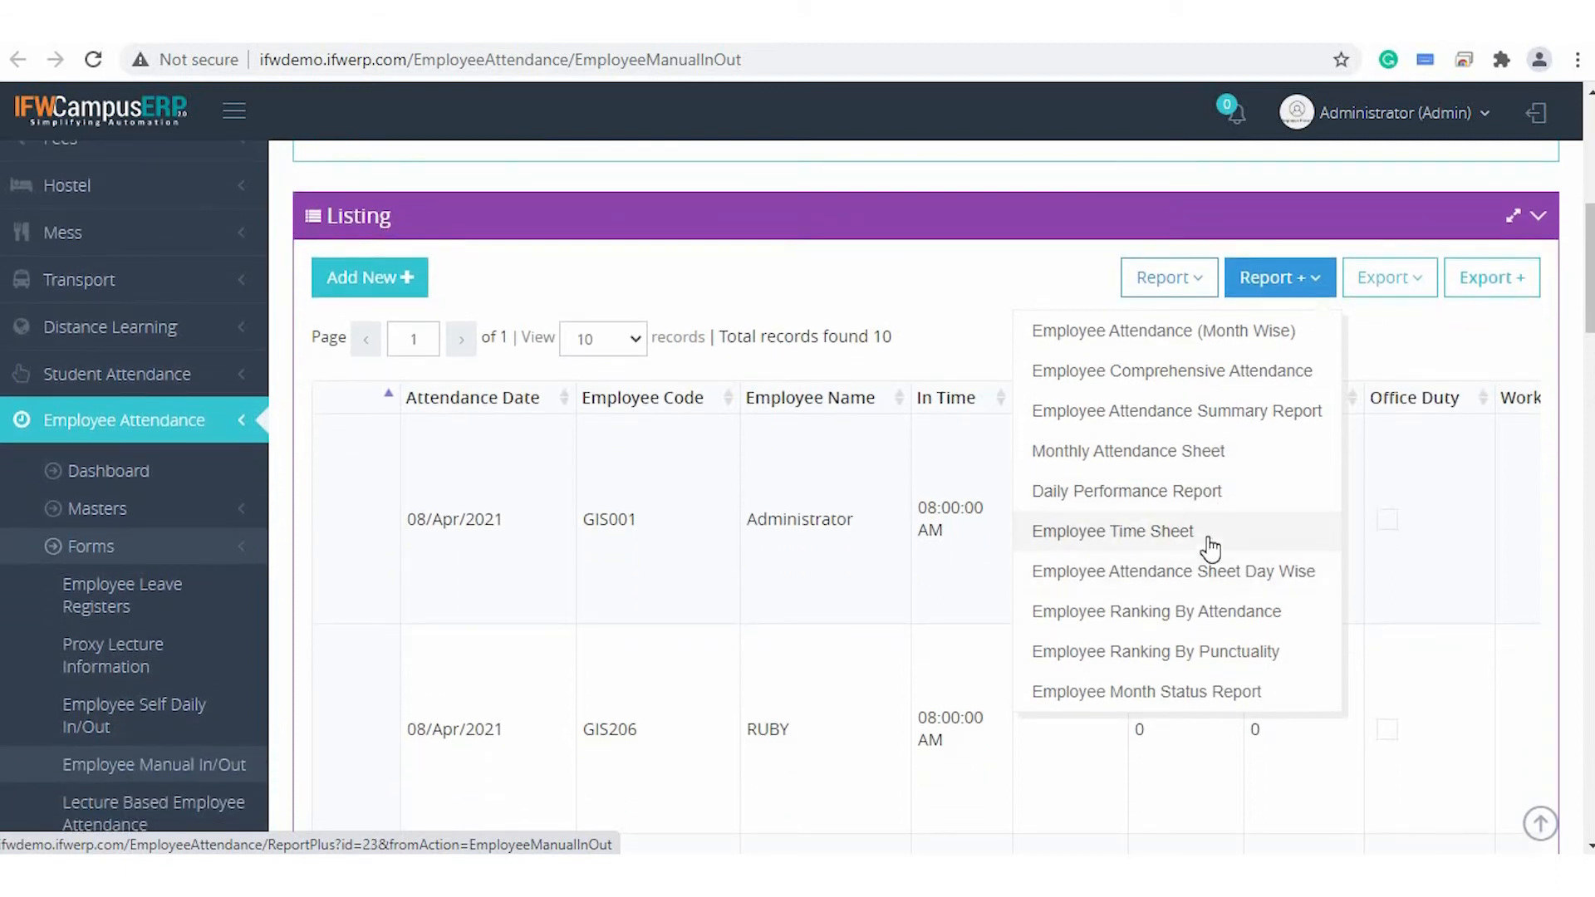
scroll(1157, 605, down, 1)
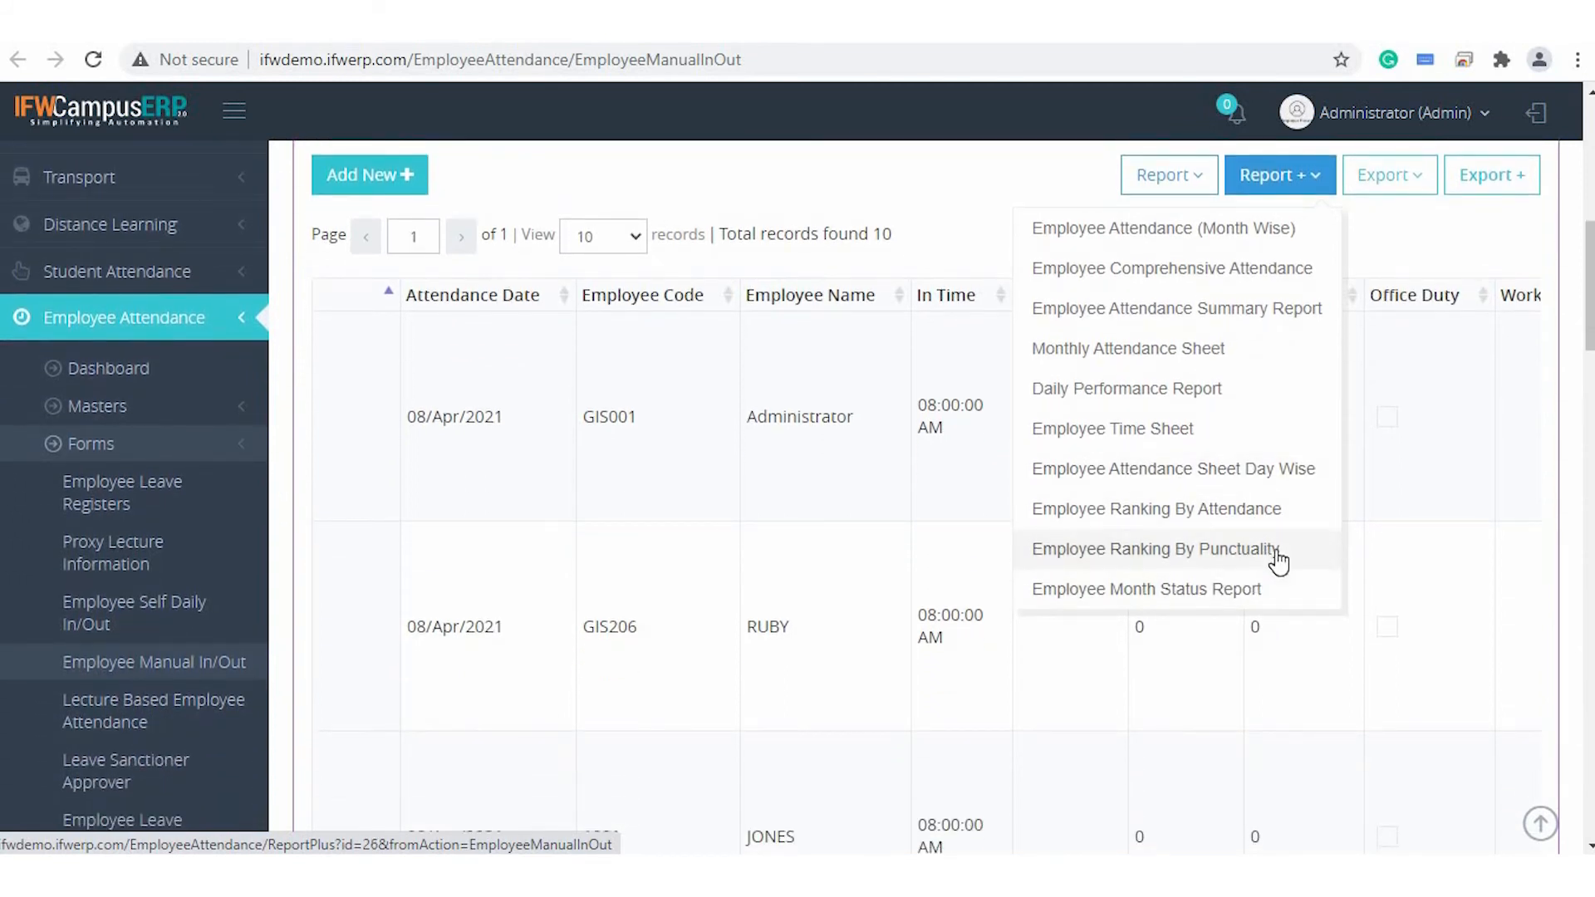
scroll(1277, 563, up, 2)
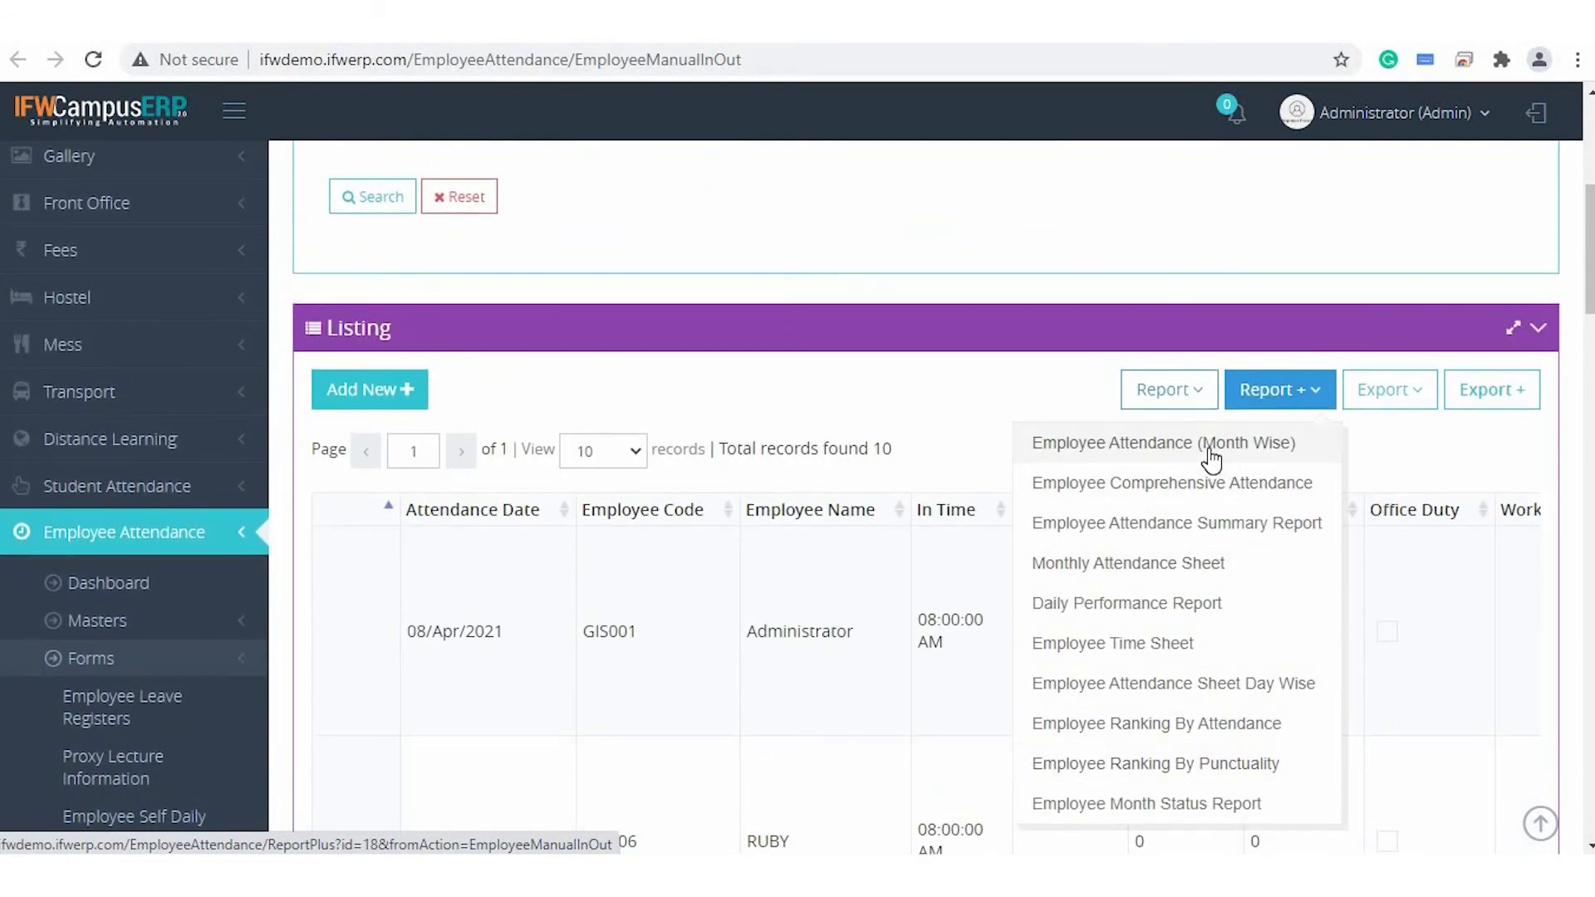
Set up Employee Attendance (Month Wise) for University Campus and Teaching Staff.
click(1210, 449)
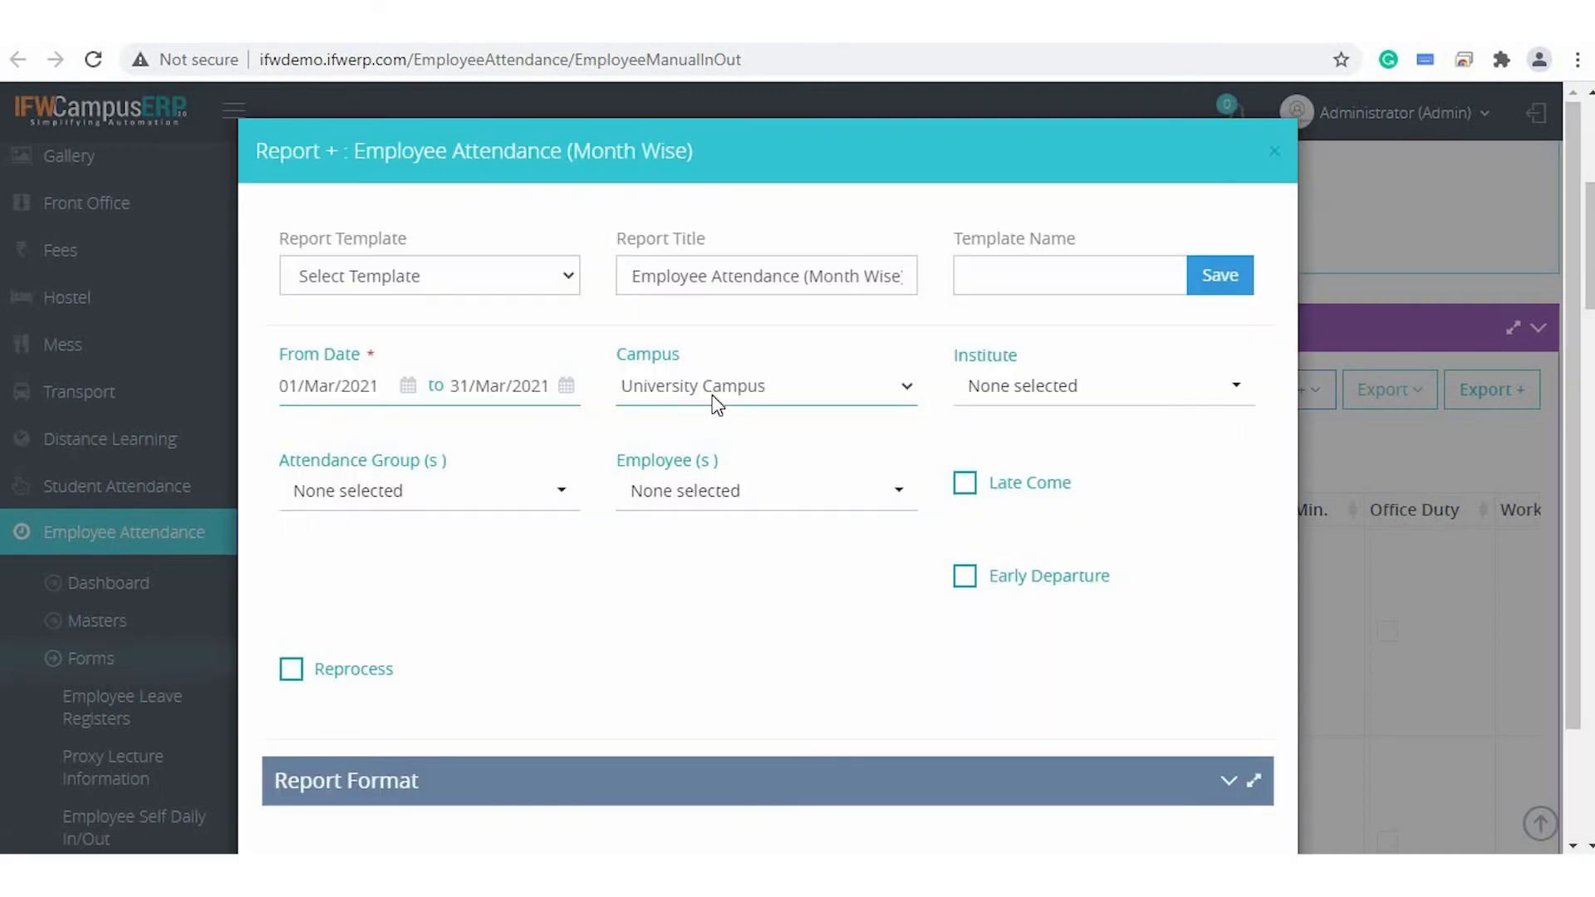
click(717, 405)
click(714, 462)
click(479, 502)
click(389, 655)
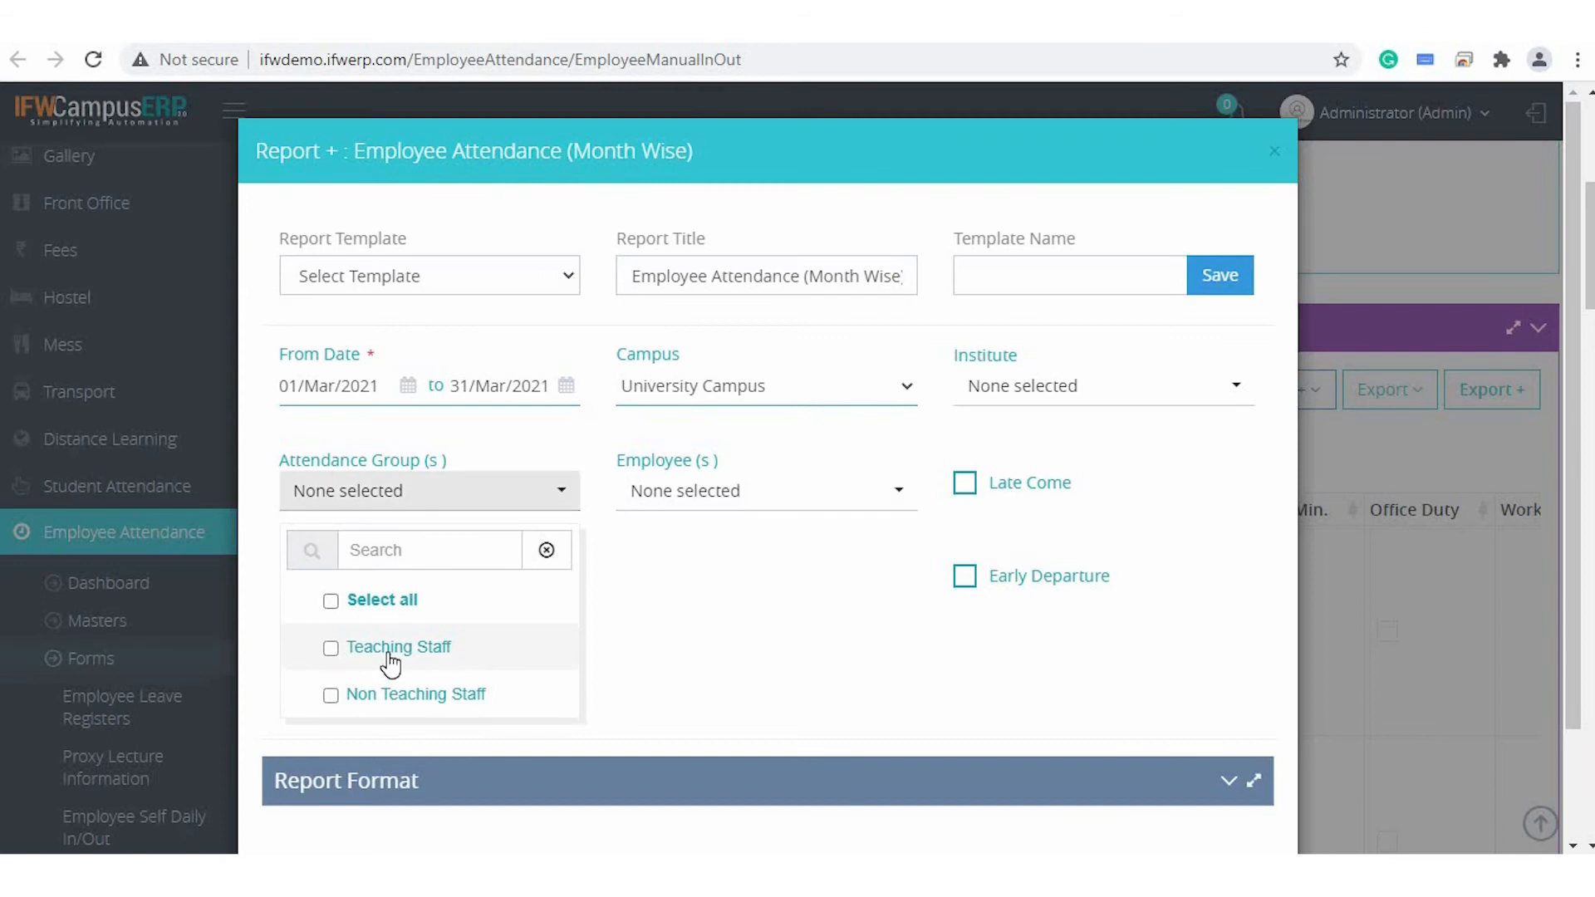
click(784, 674)
scroll(781, 673, down, 2)
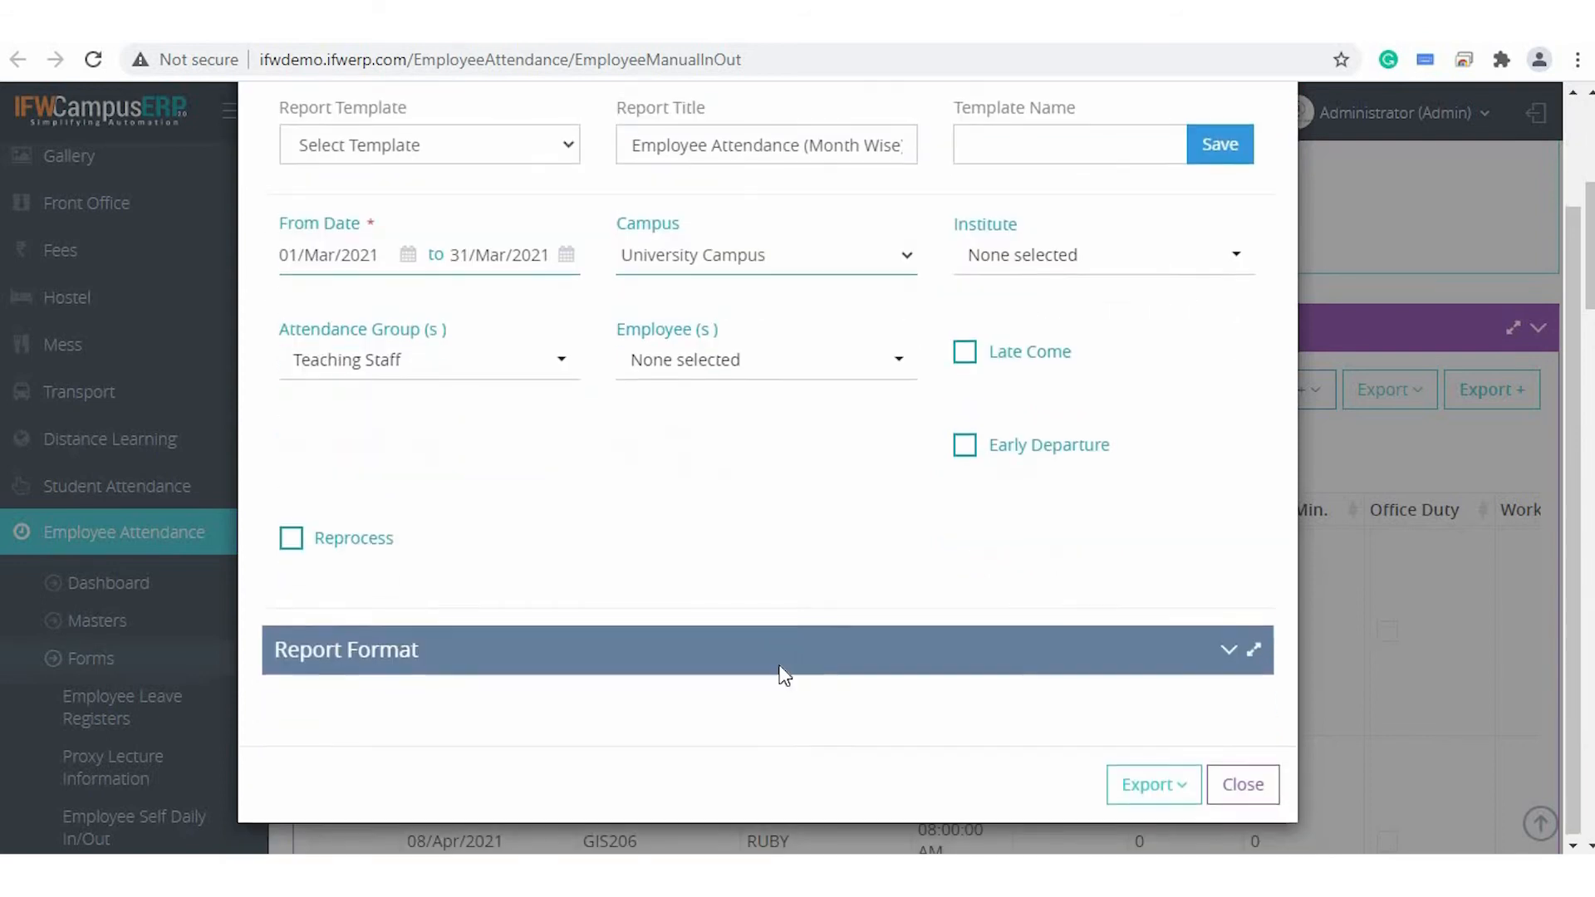
Print the month-wise report, then close the report tab and its settings.
click(1156, 790)
scroll(1150, 790, down, 2)
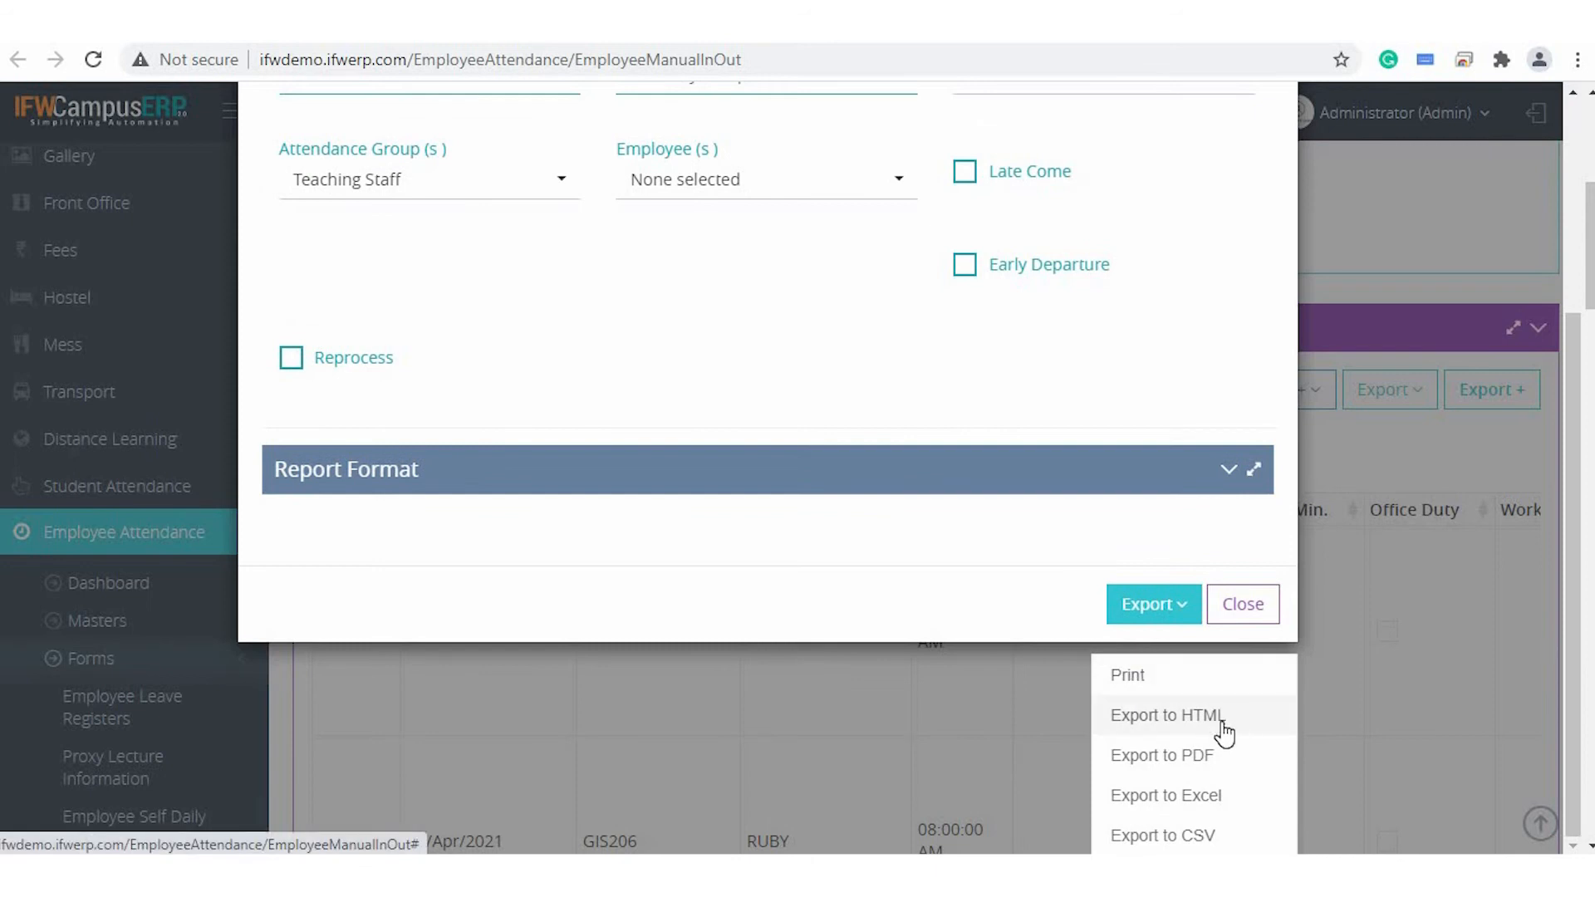
click(1120, 677)
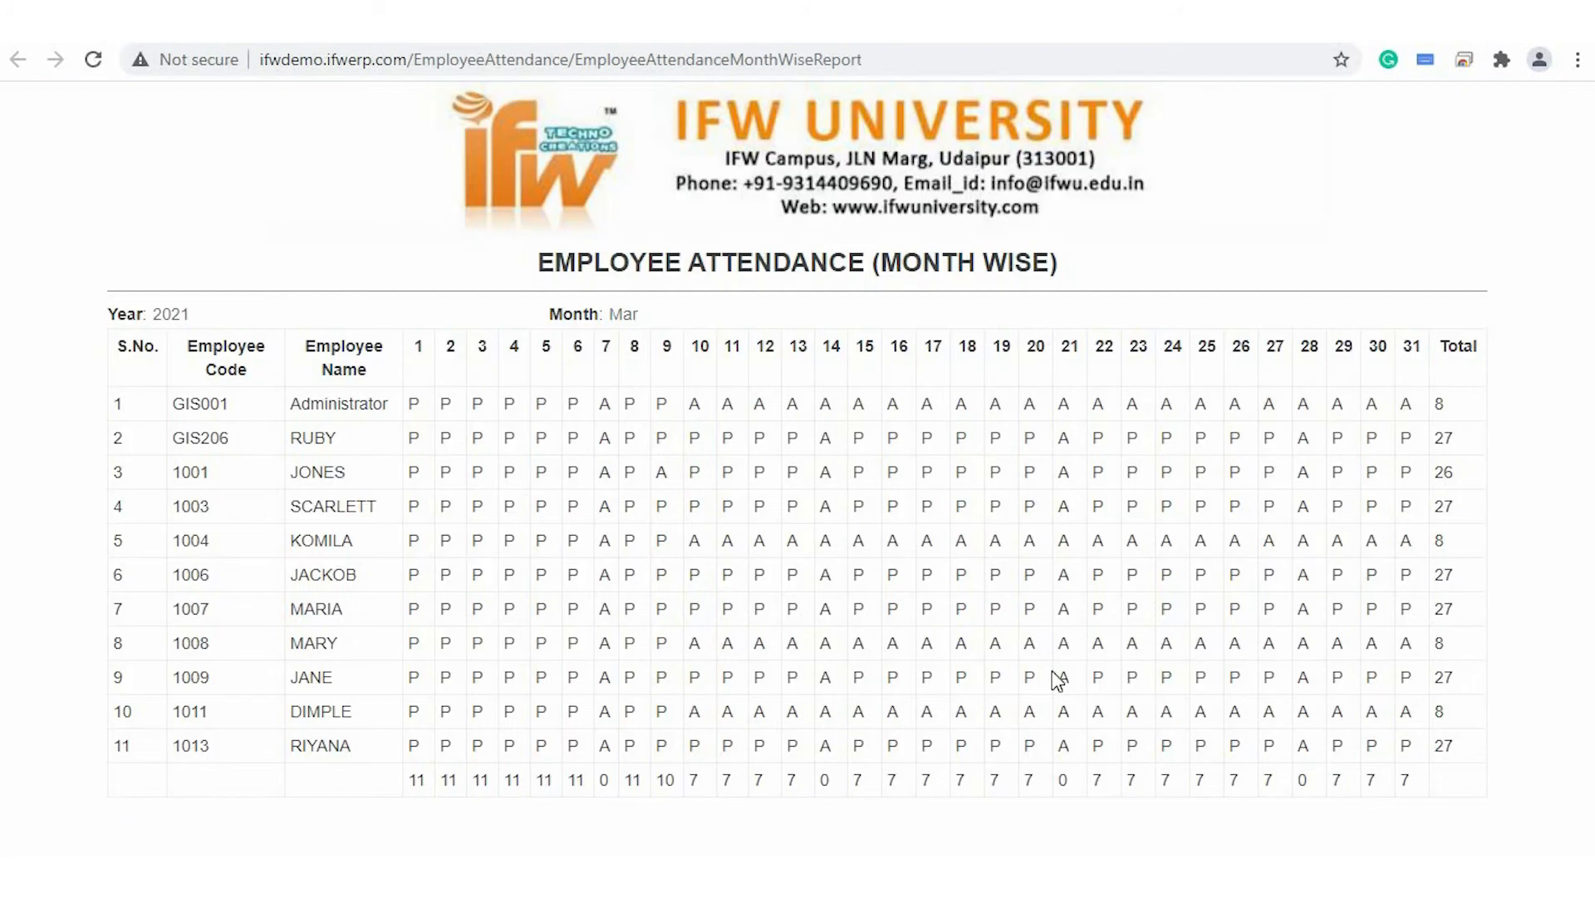
click(587, 24)
click(1240, 796)
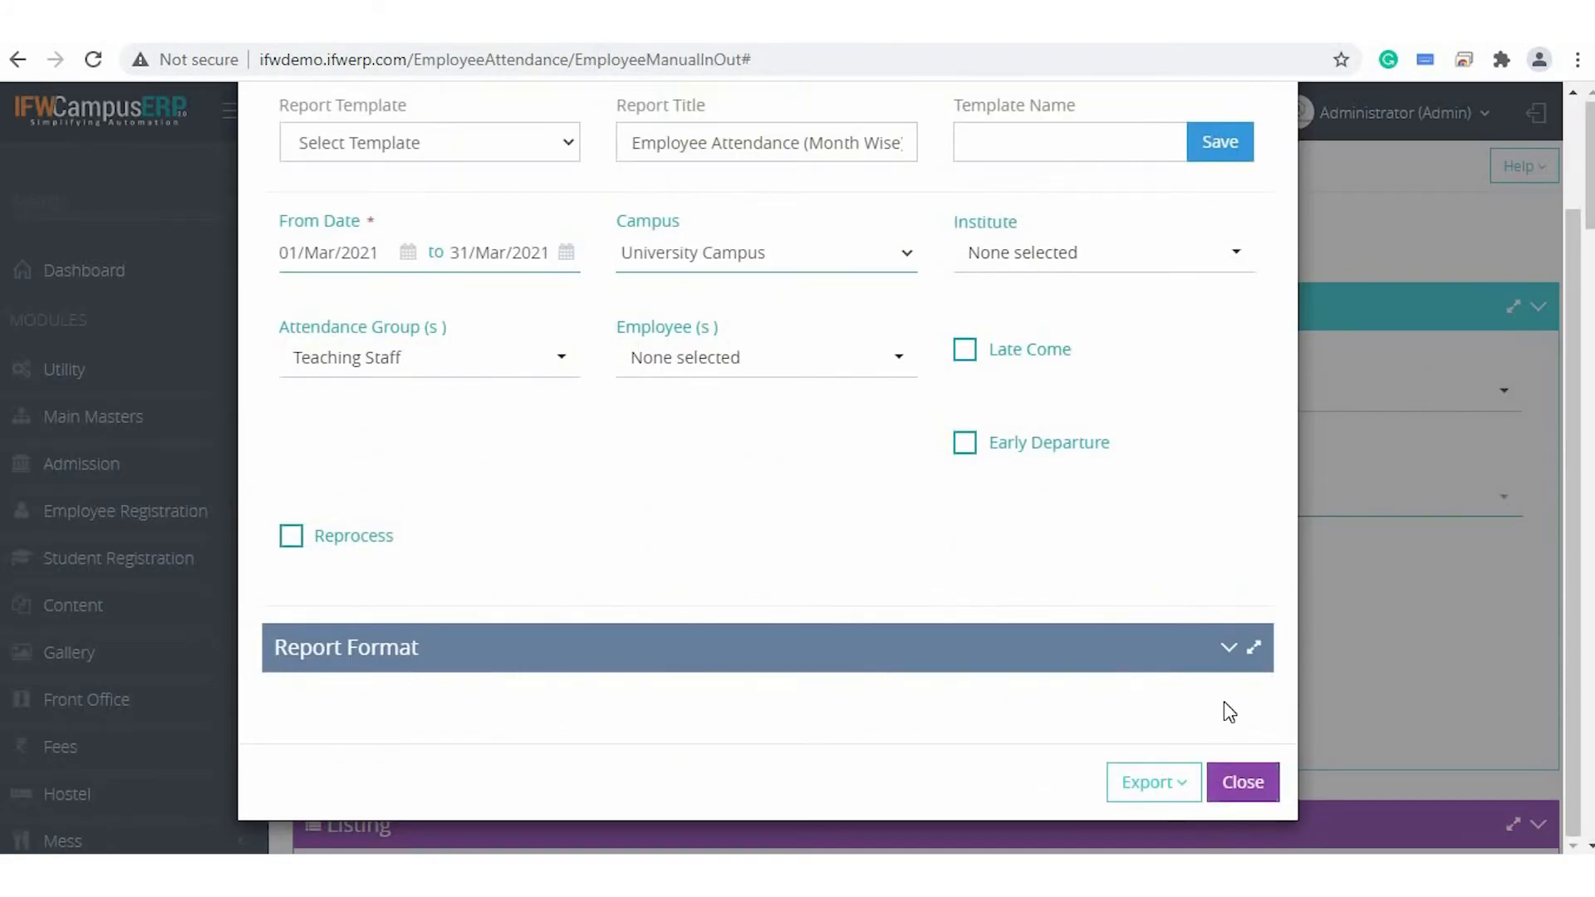
scroll(1085, 404, up, 1)
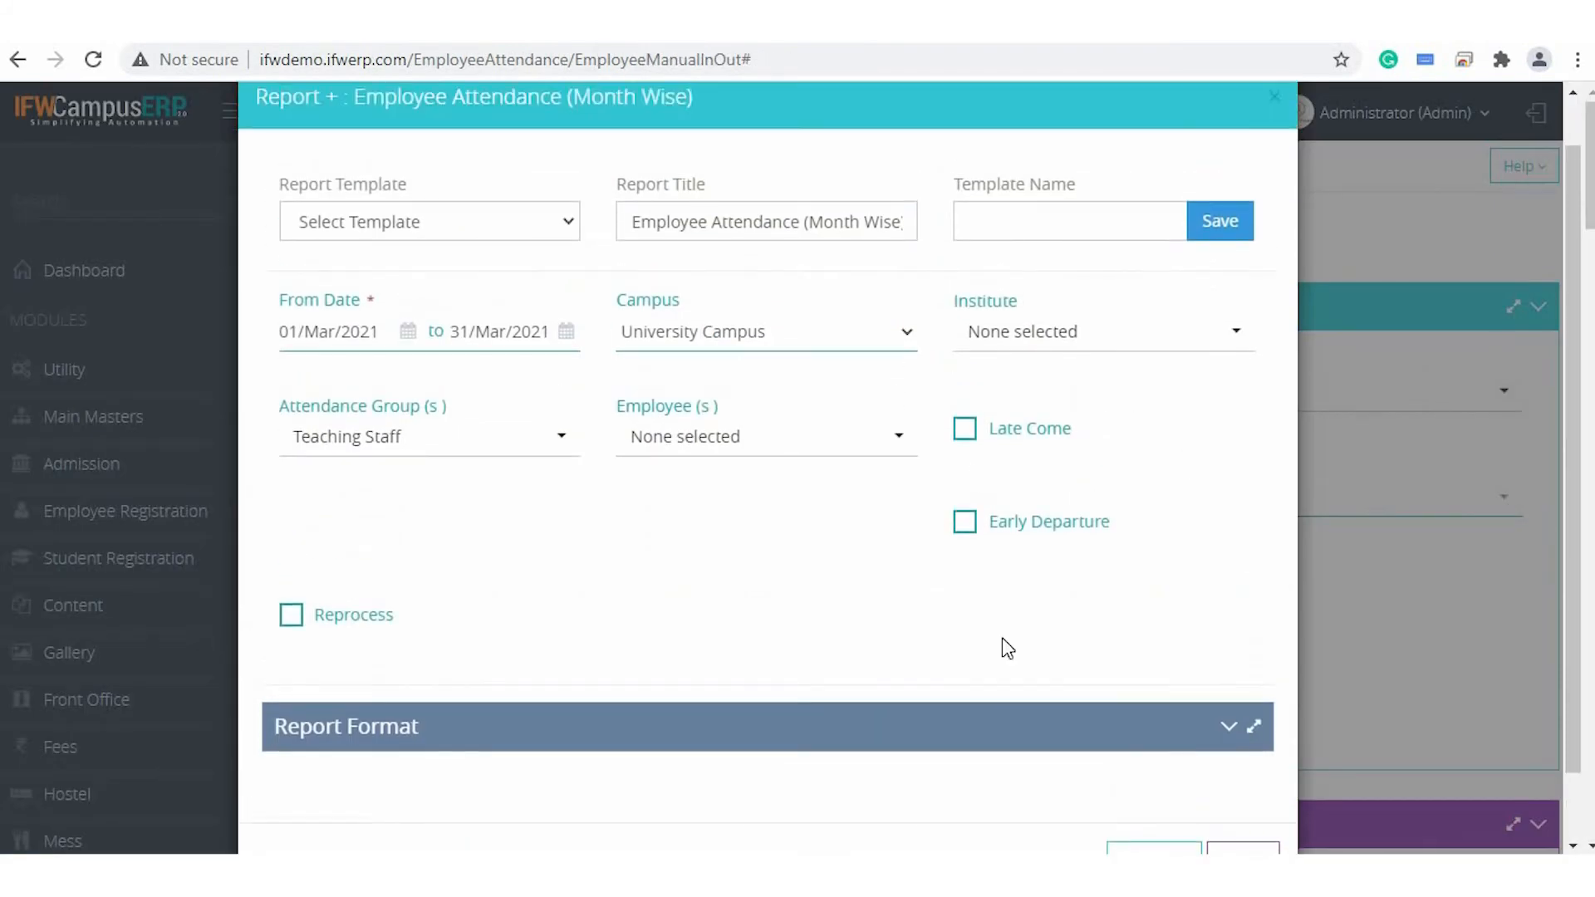
scroll(1111, 481, up, 1)
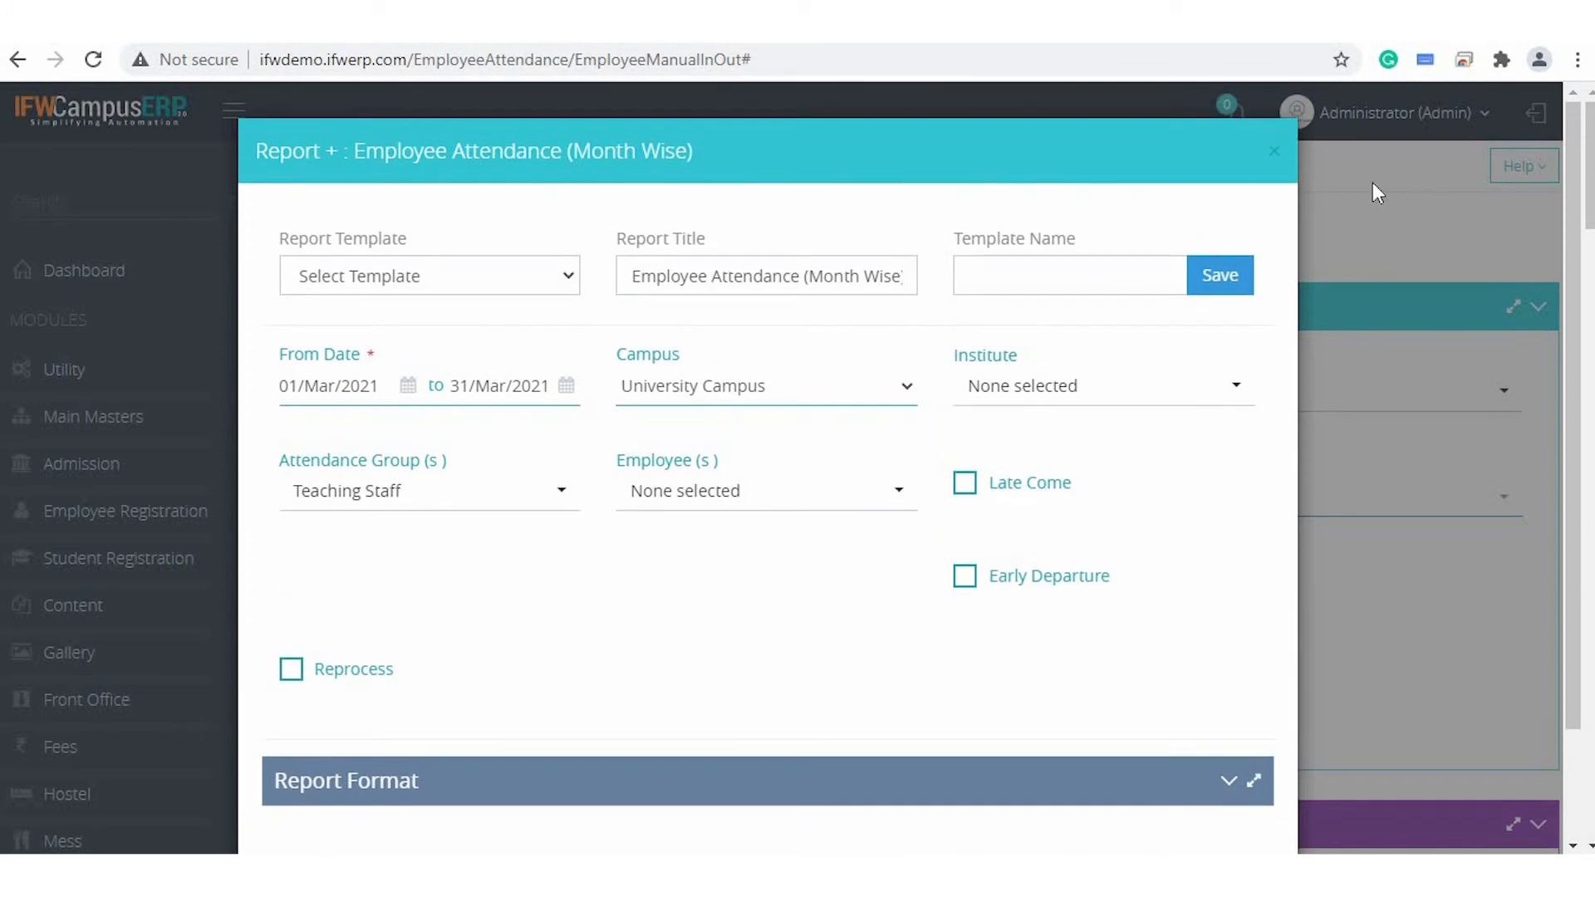
click(1276, 154)
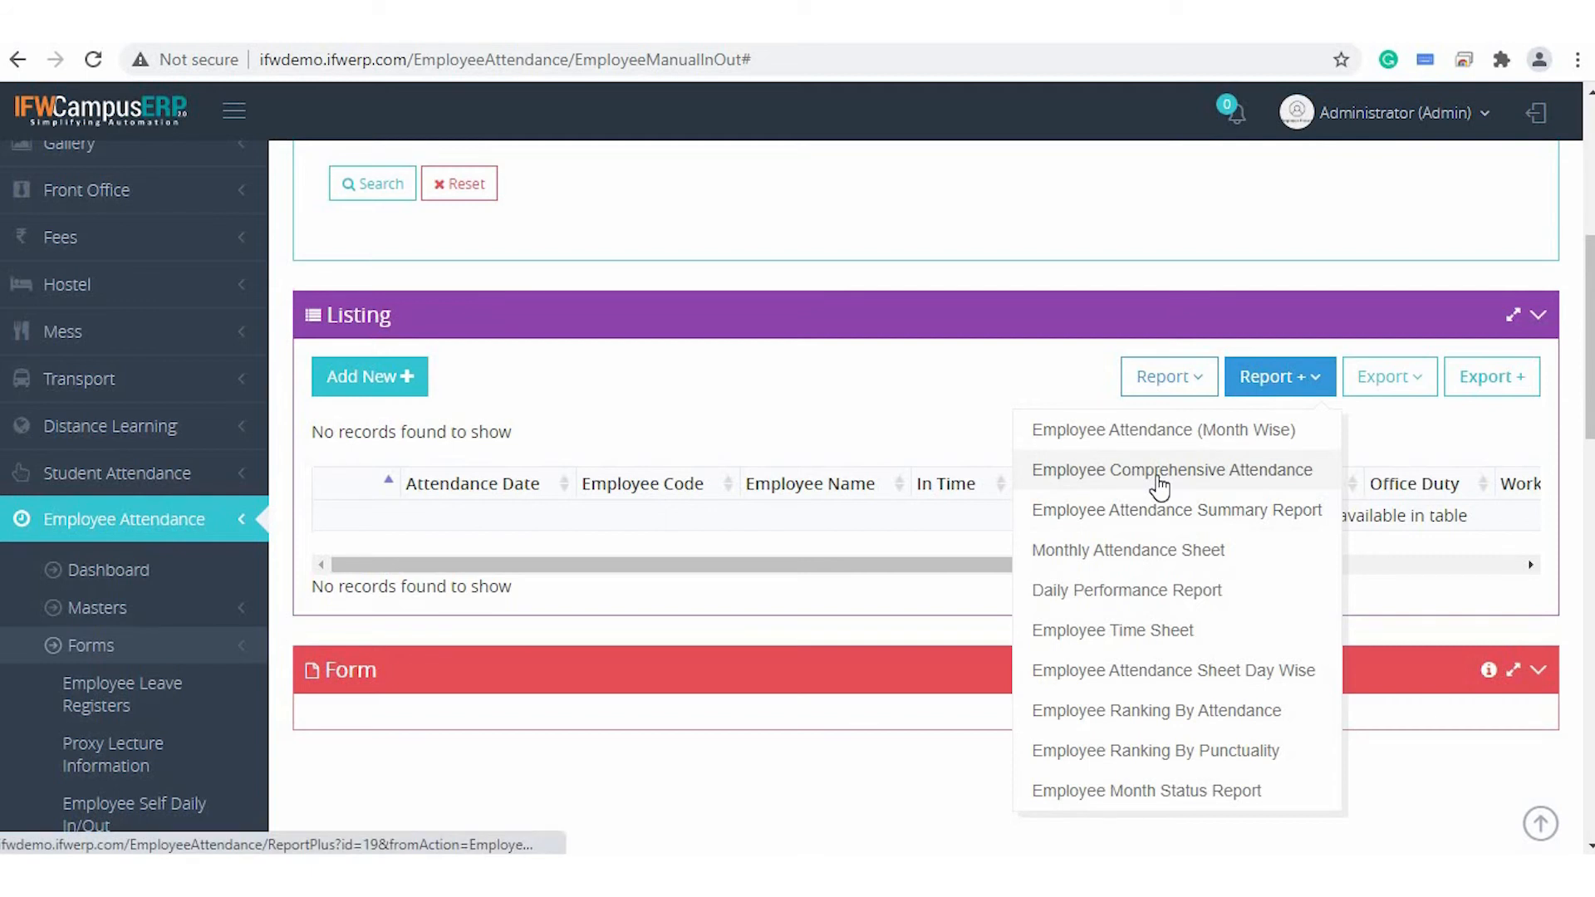
Set up Employee Comprehensive Attendance for College Of Engineering and Teaching Staff.
click(1159, 480)
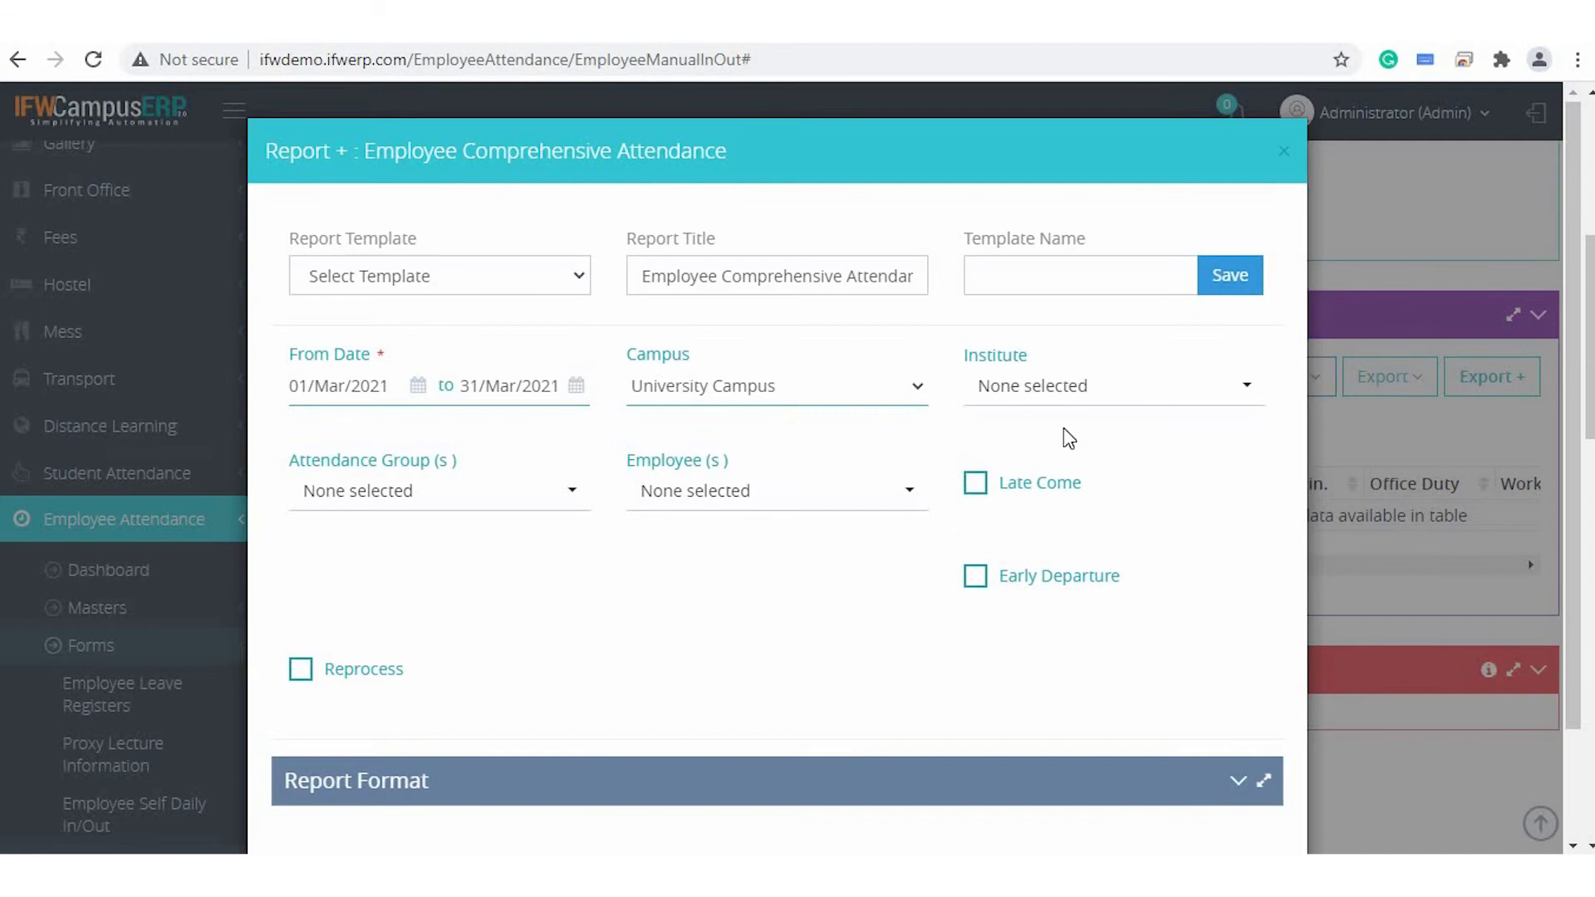
click(1044, 386)
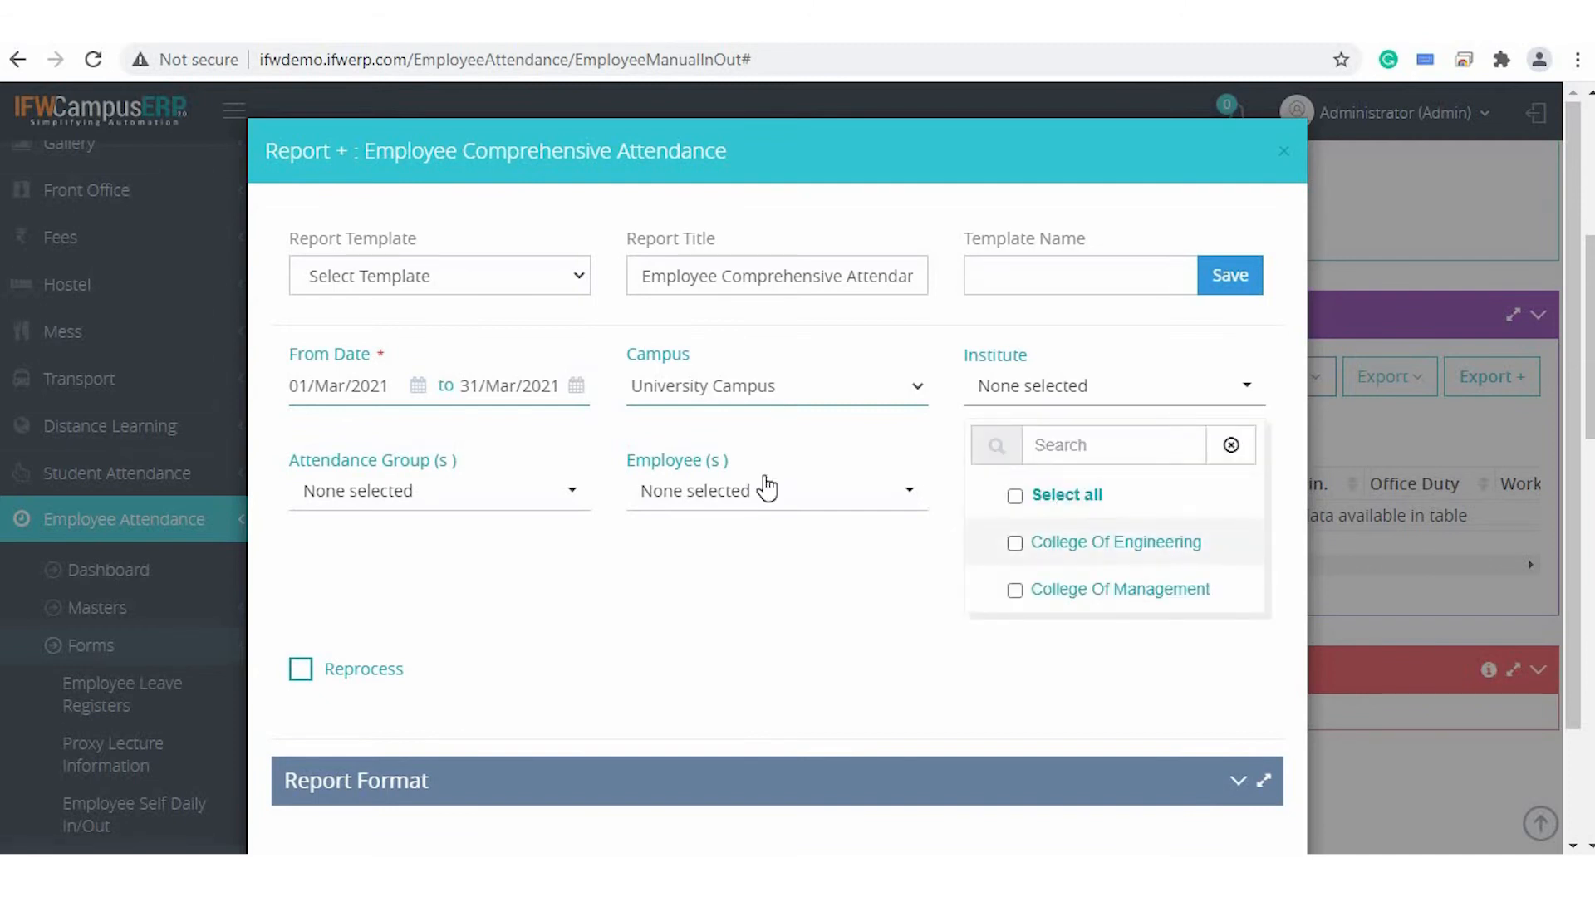
click(1058, 542)
click(432, 492)
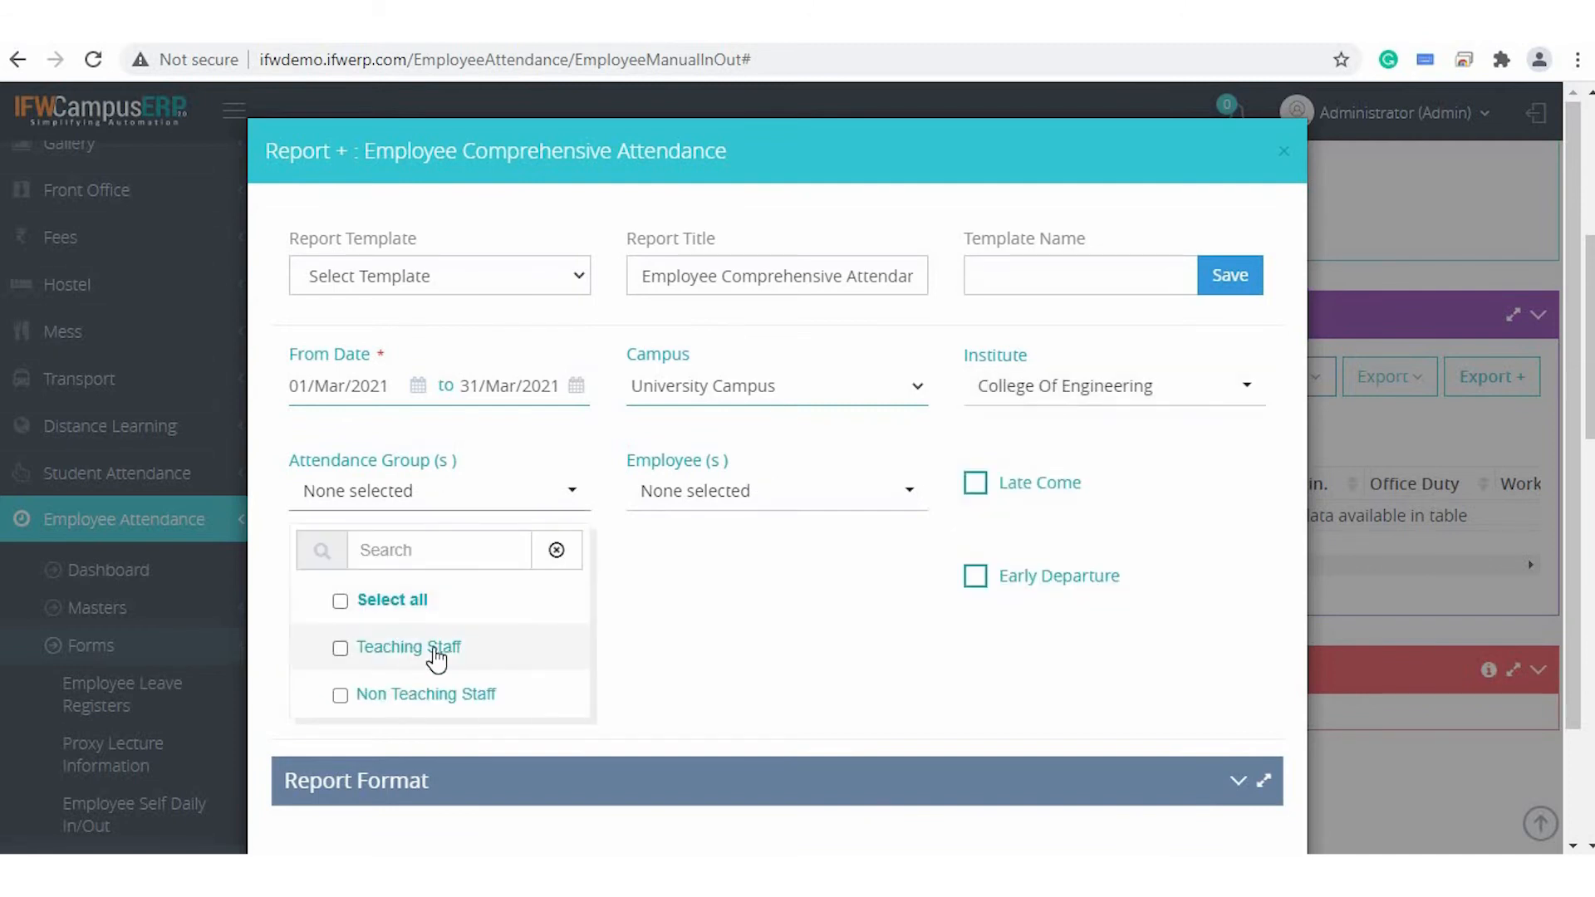
click(413, 650)
click(799, 642)
Print the March 2021 comprehensive attendance report.
scroll(800, 641, down, 2)
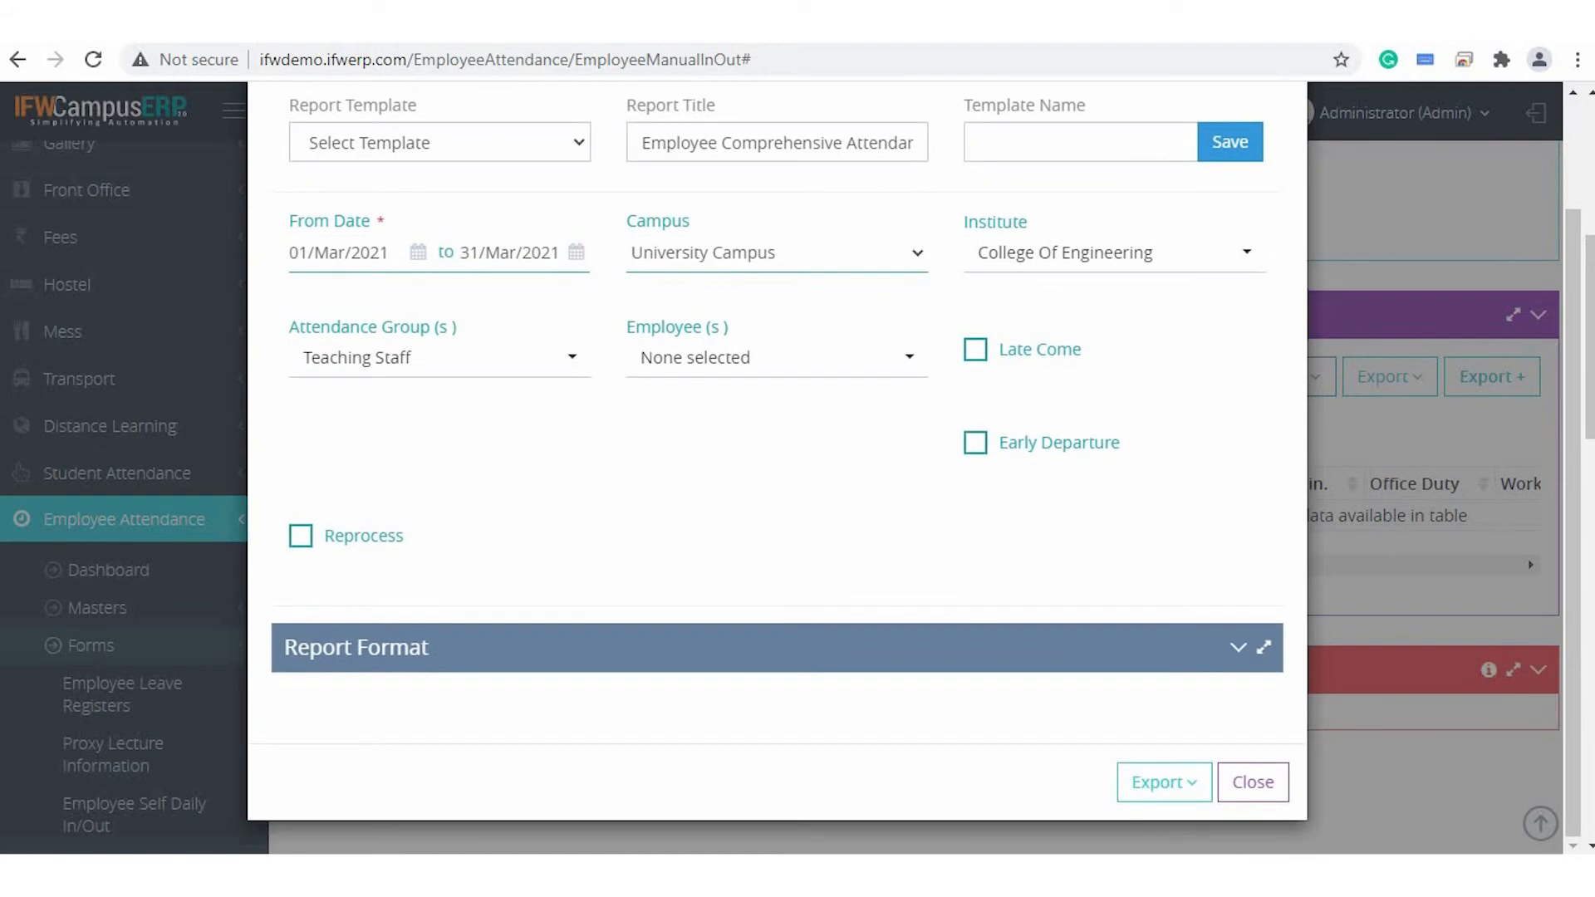
click(1184, 786)
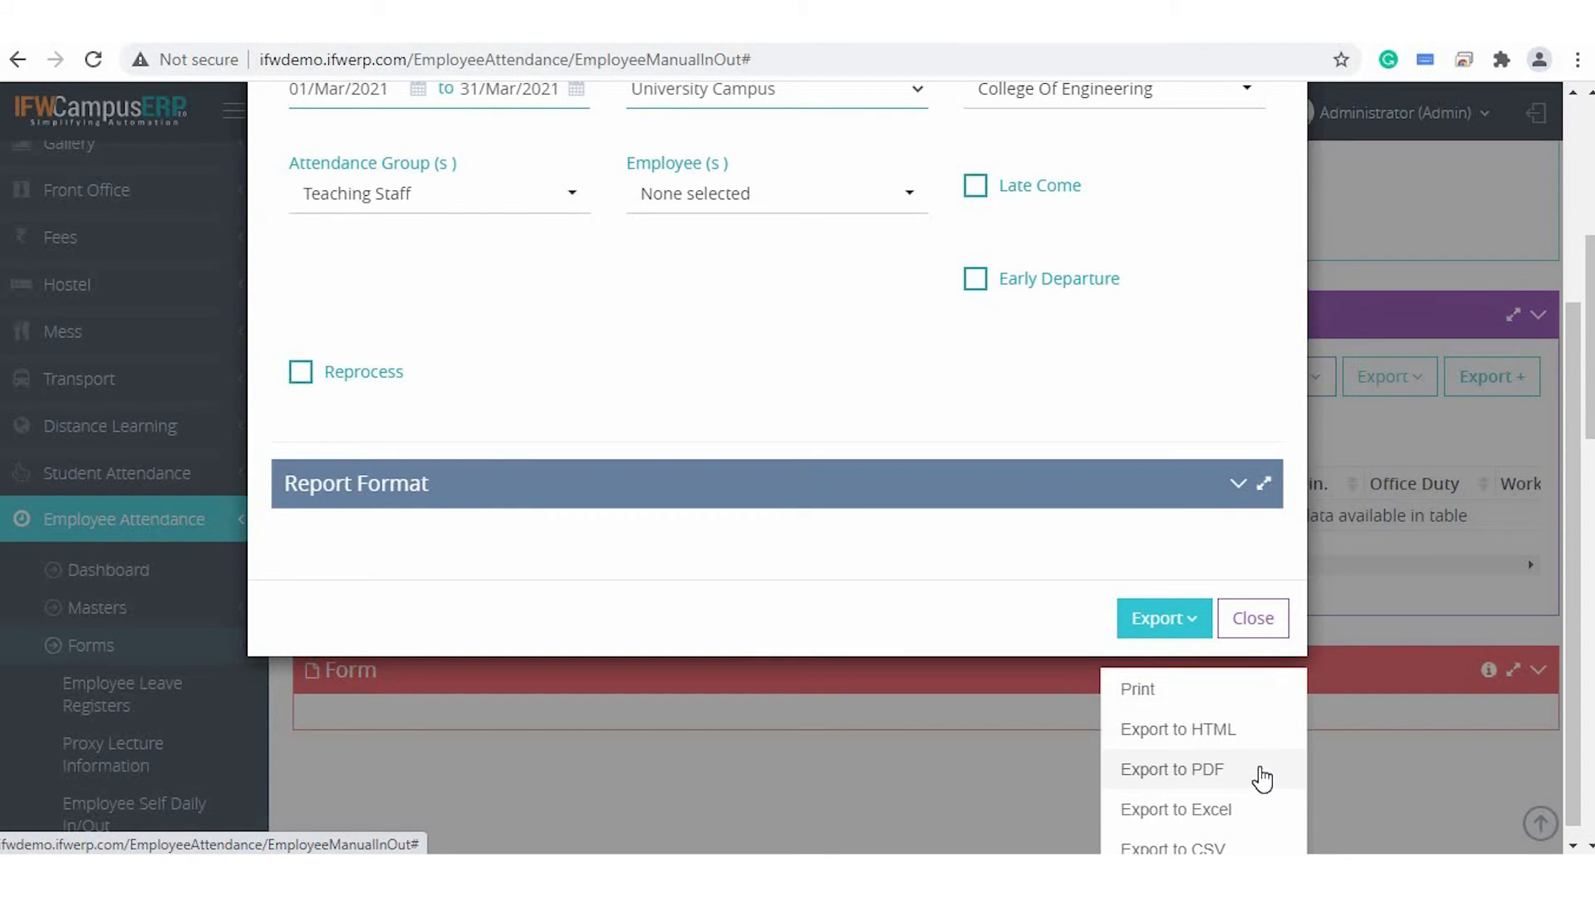
click(1138, 678)
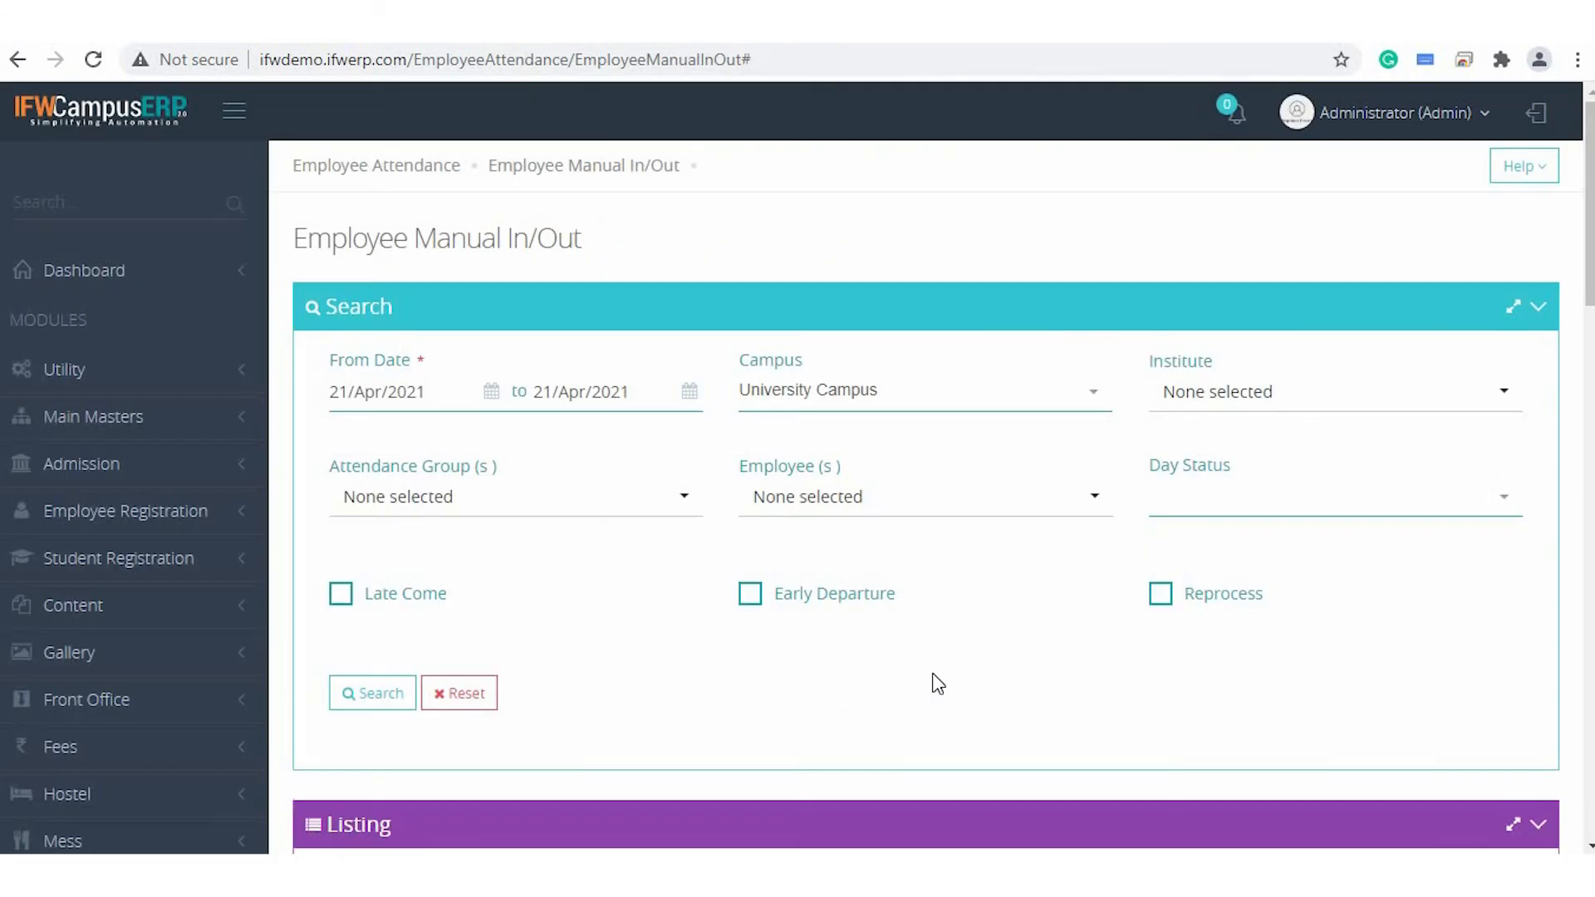
scroll(938, 683, down, 5)
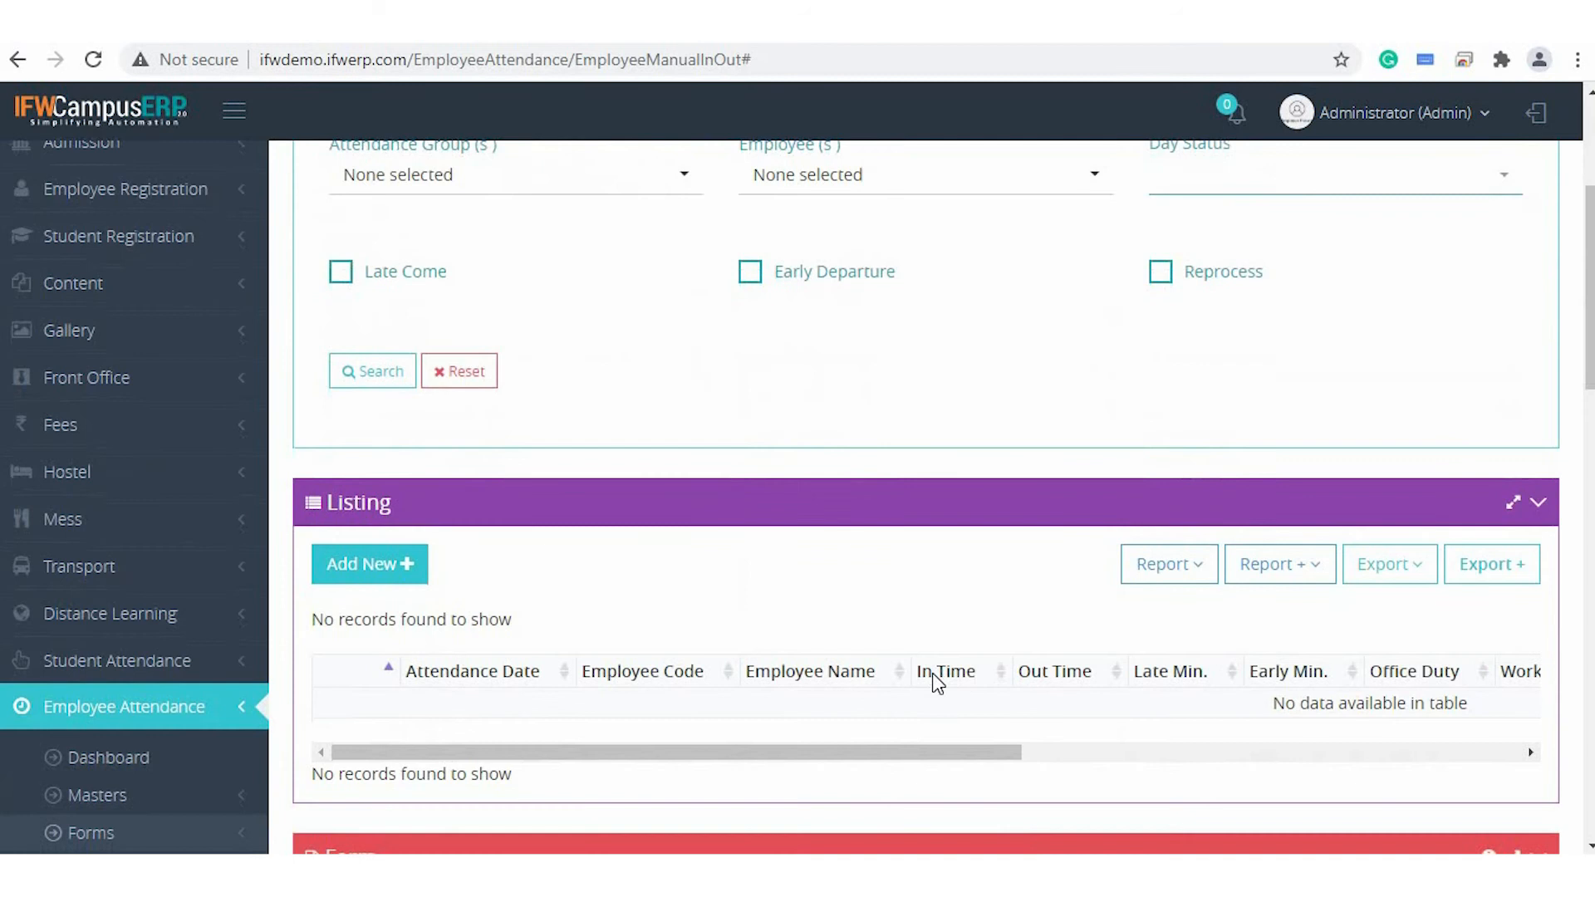
Set up Employee Attendance Sheet Day Wise for College Of Engineering and Teaching Staff.
click(1239, 347)
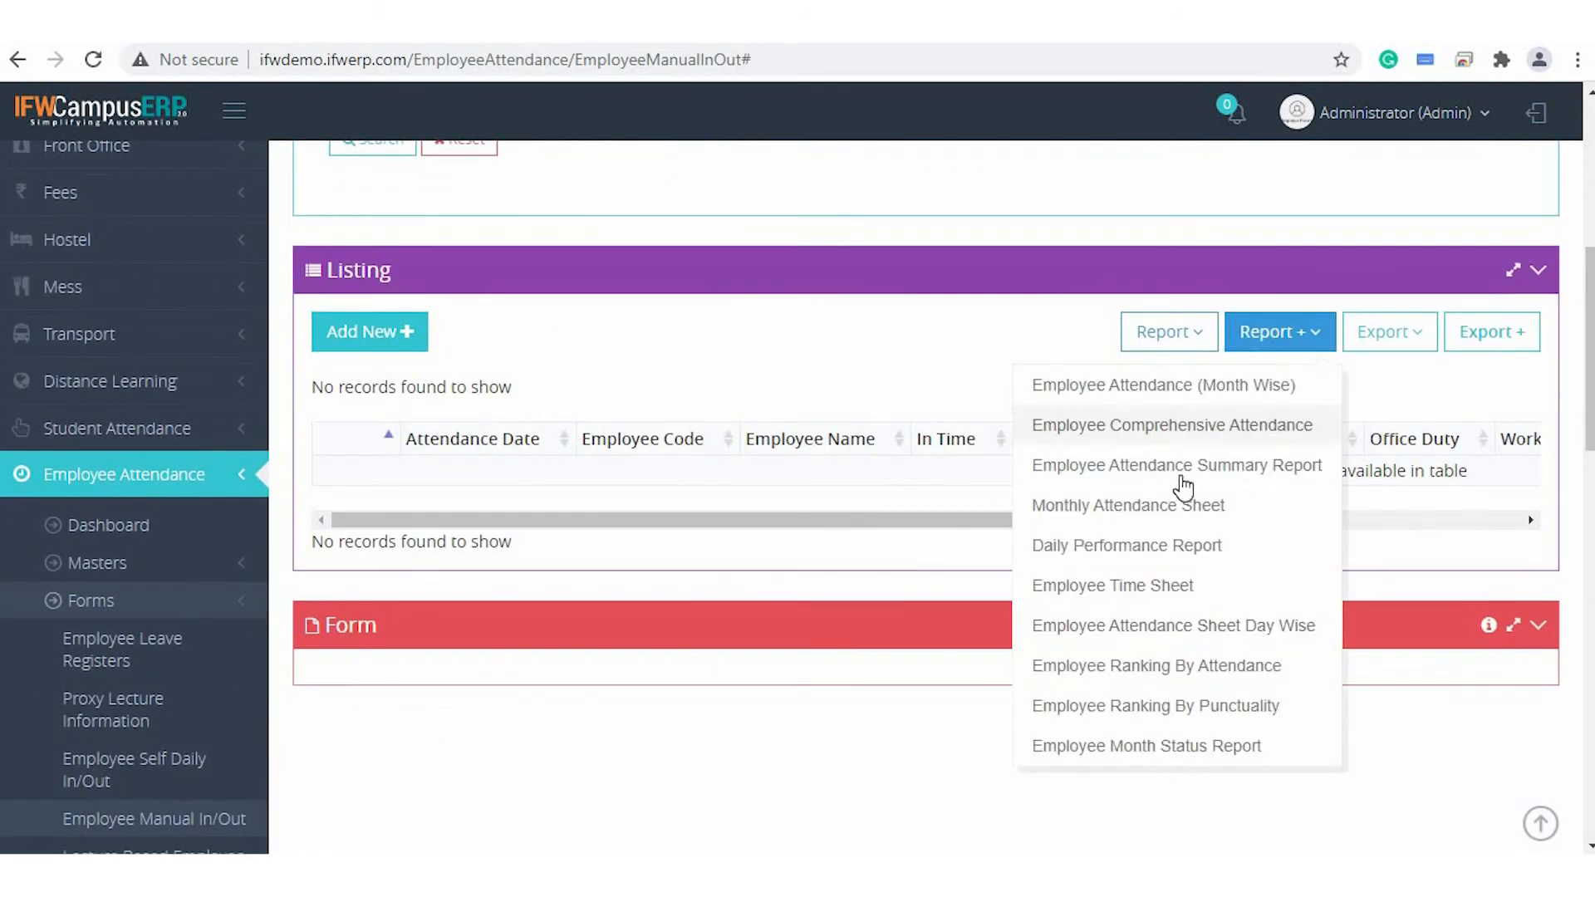
click(1205, 638)
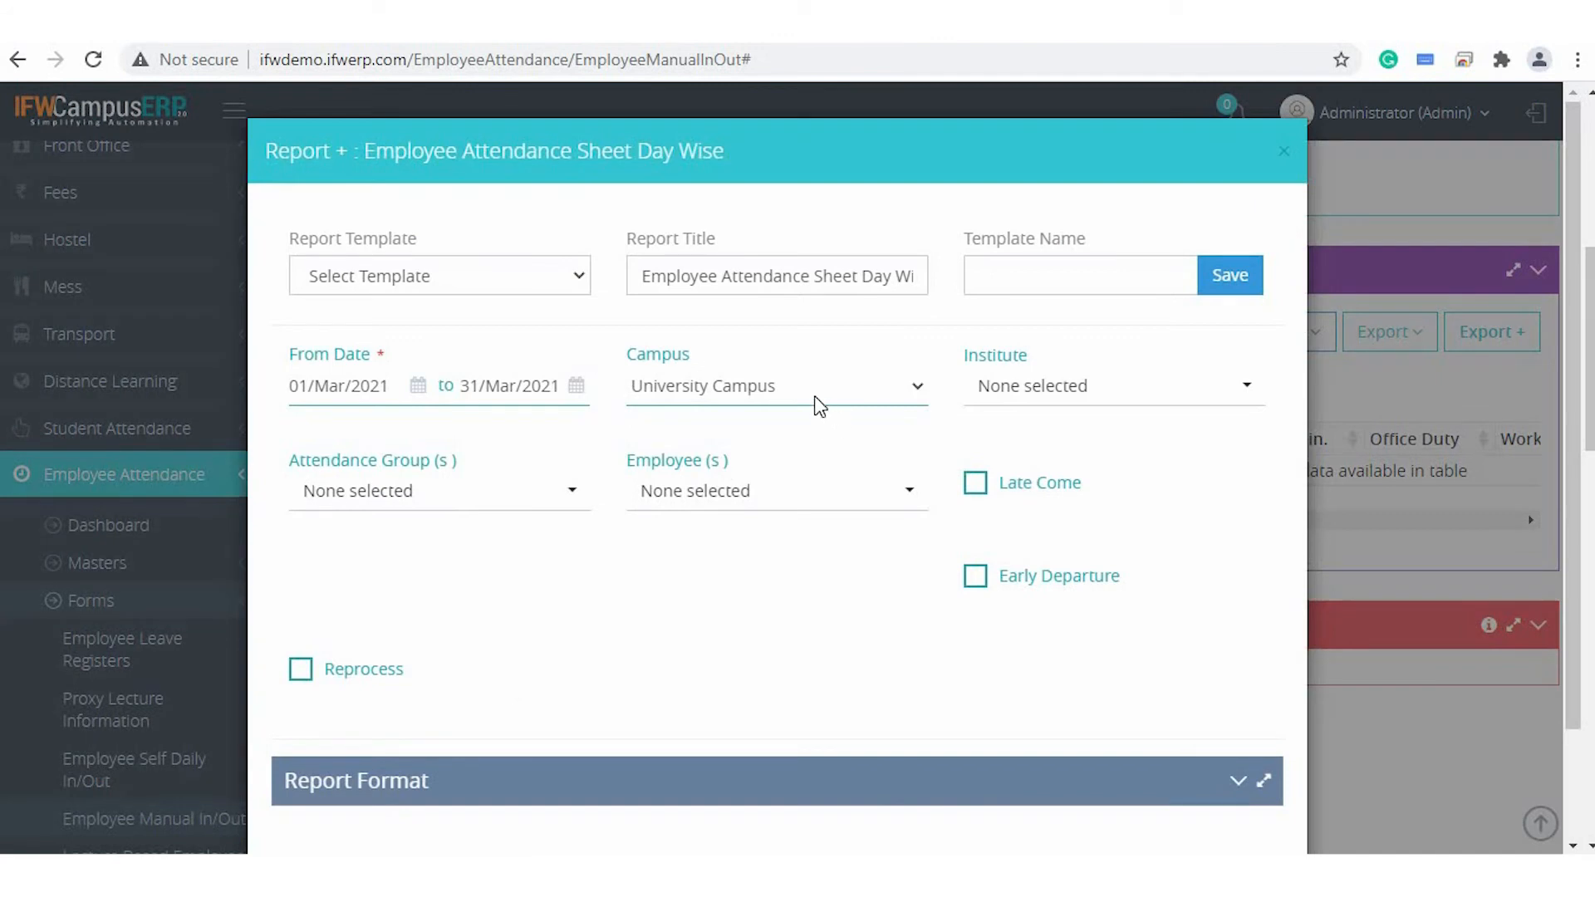
click(1037, 383)
click(1039, 544)
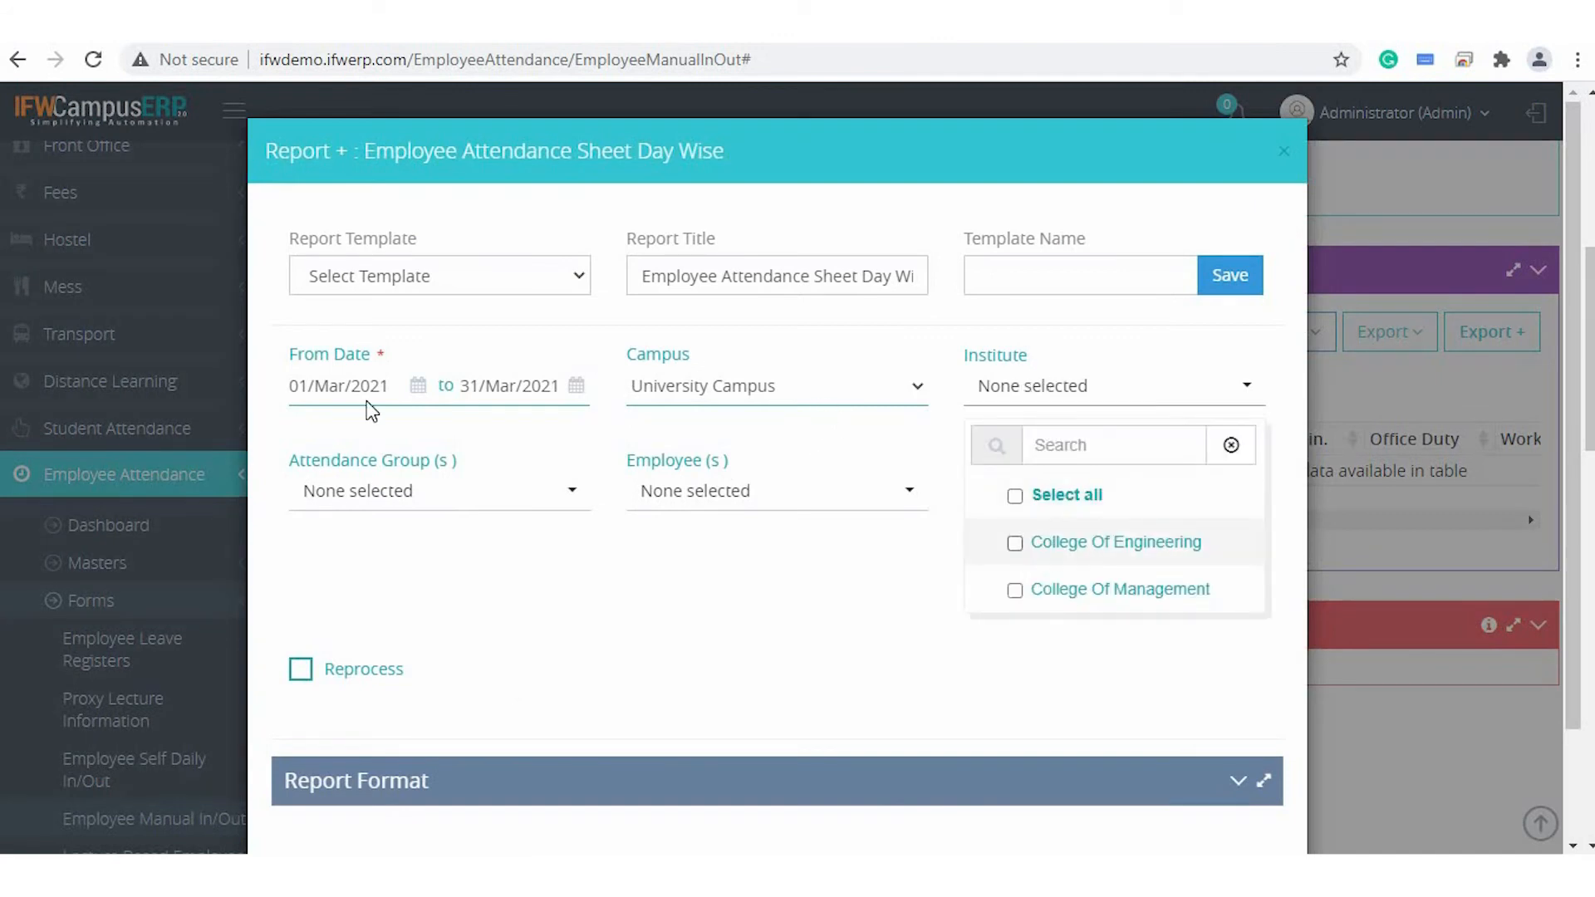
click(358, 501)
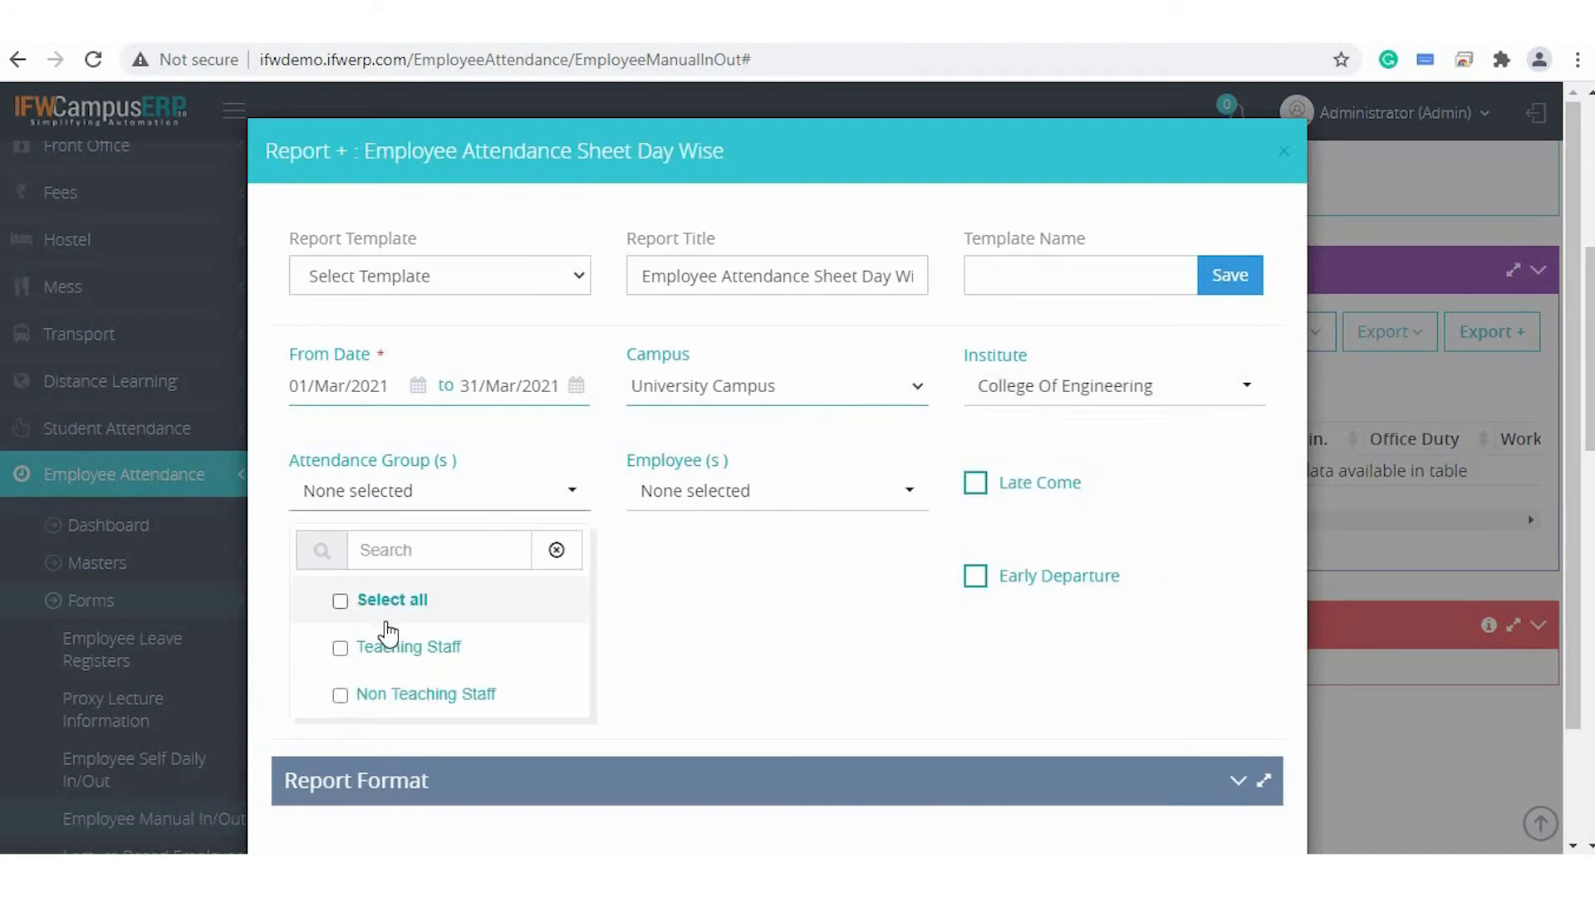
click(423, 662)
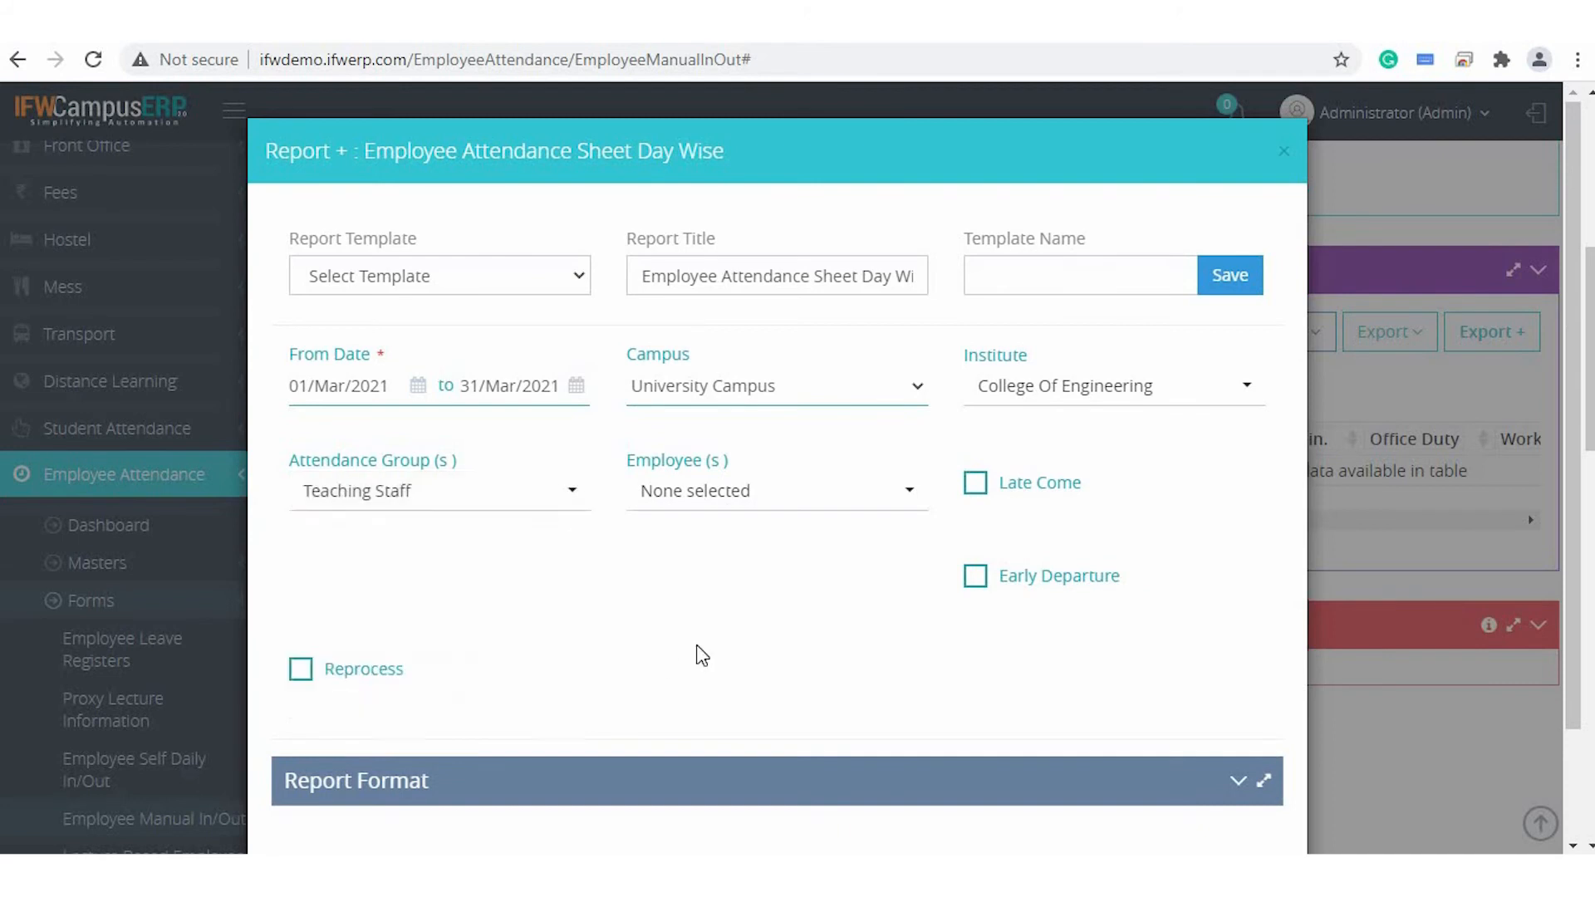
click(702, 656)
scroll(731, 664, down, 2)
Print the day-wise attendance sheet and scroll through its daily statuses.
click(1167, 794)
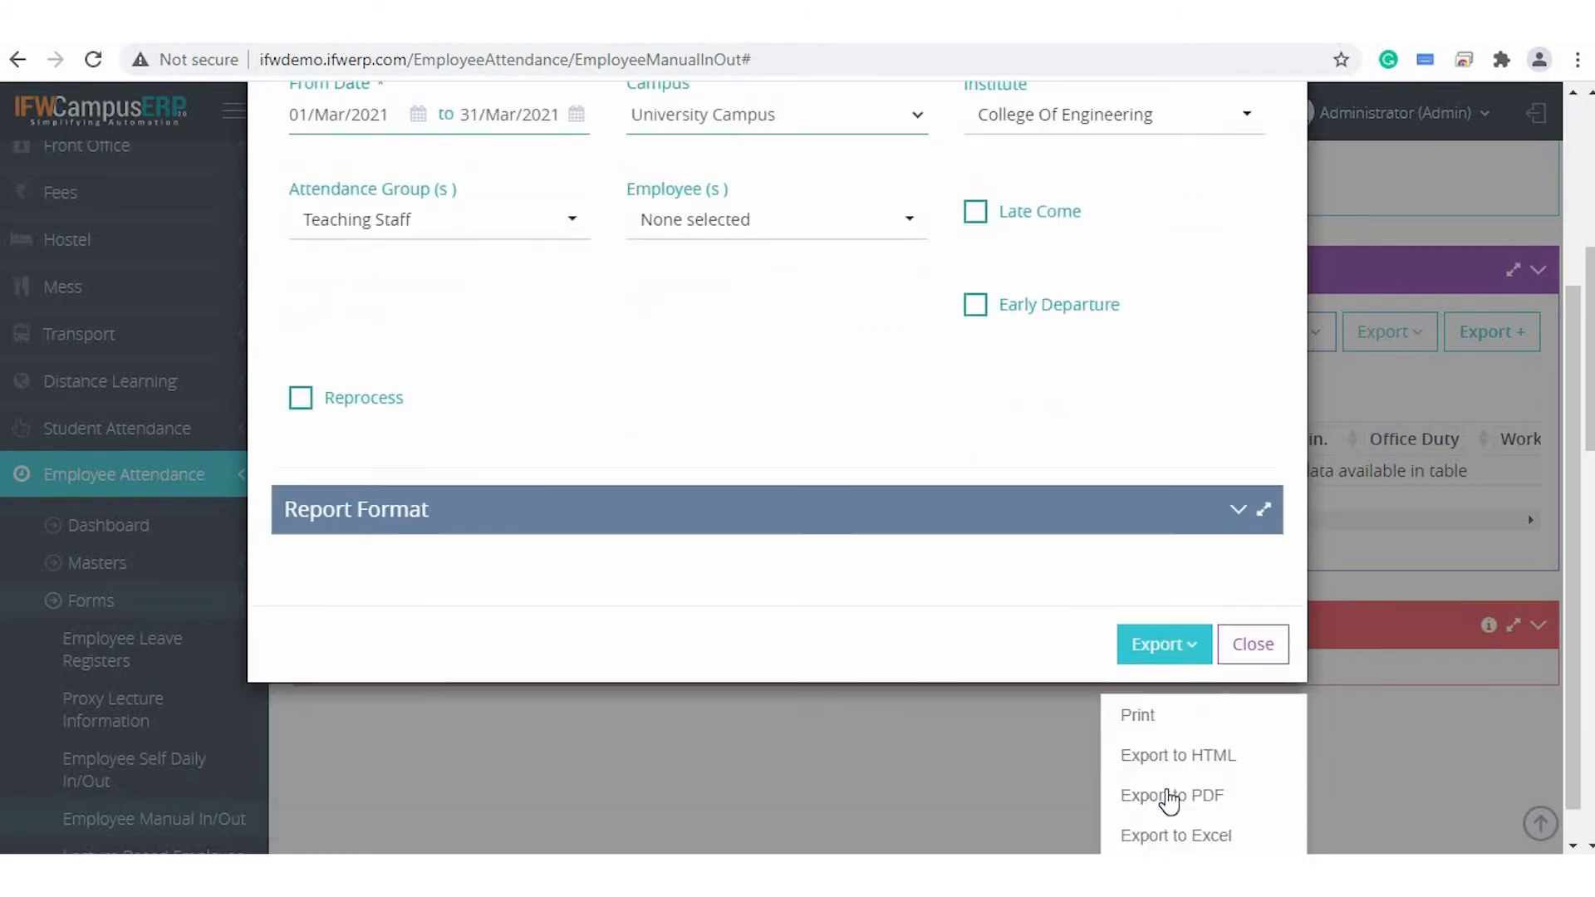
click(1144, 684)
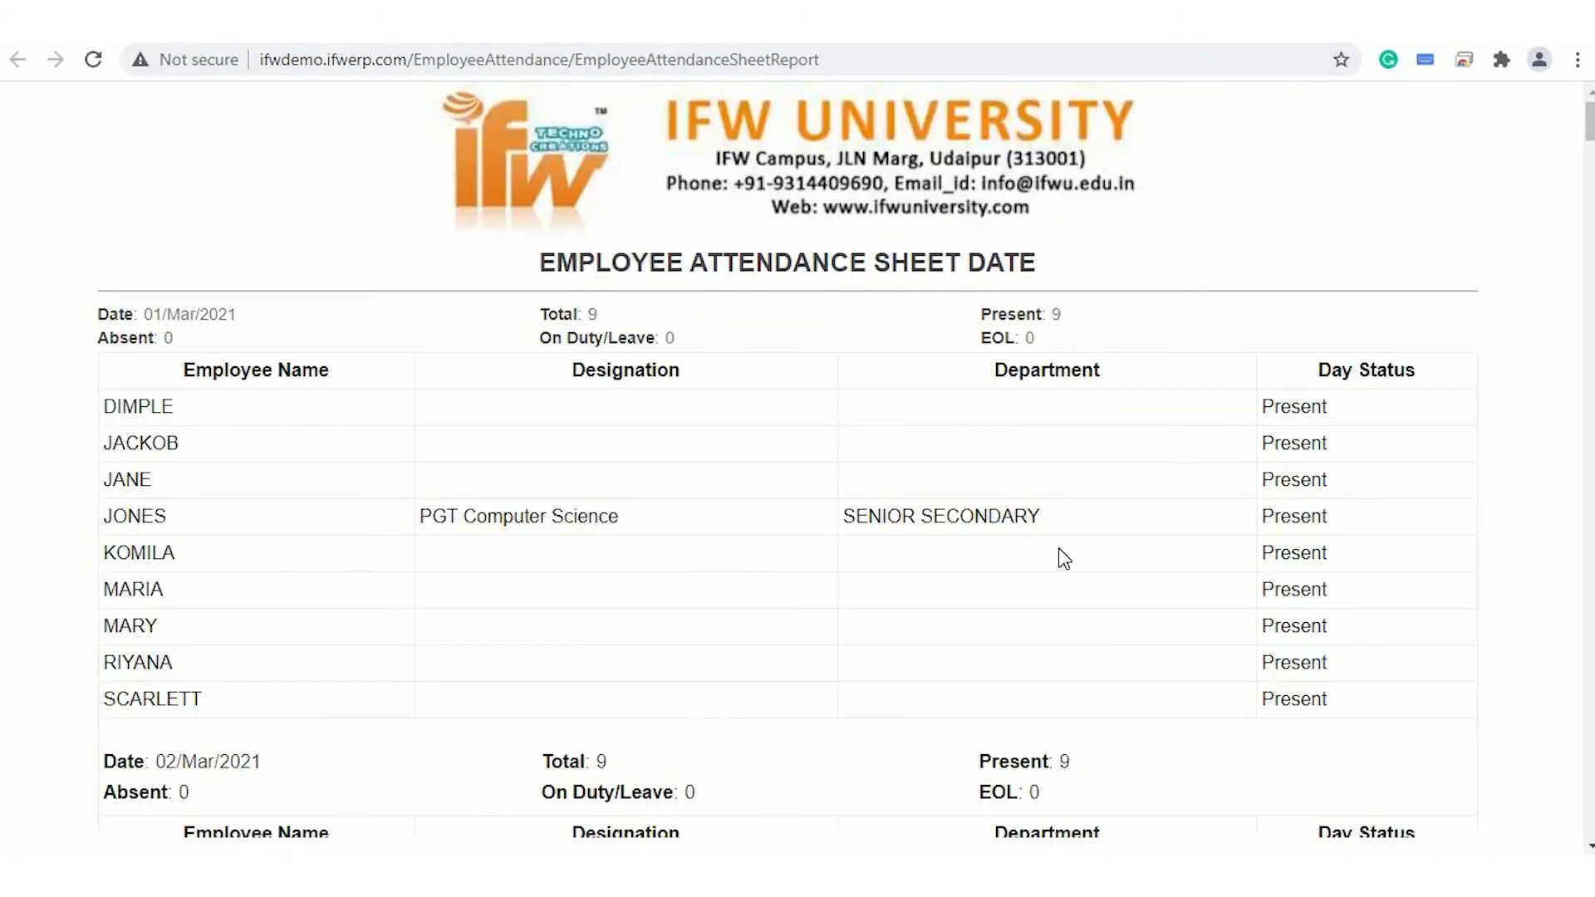
scroll(662, 527, down, 5)
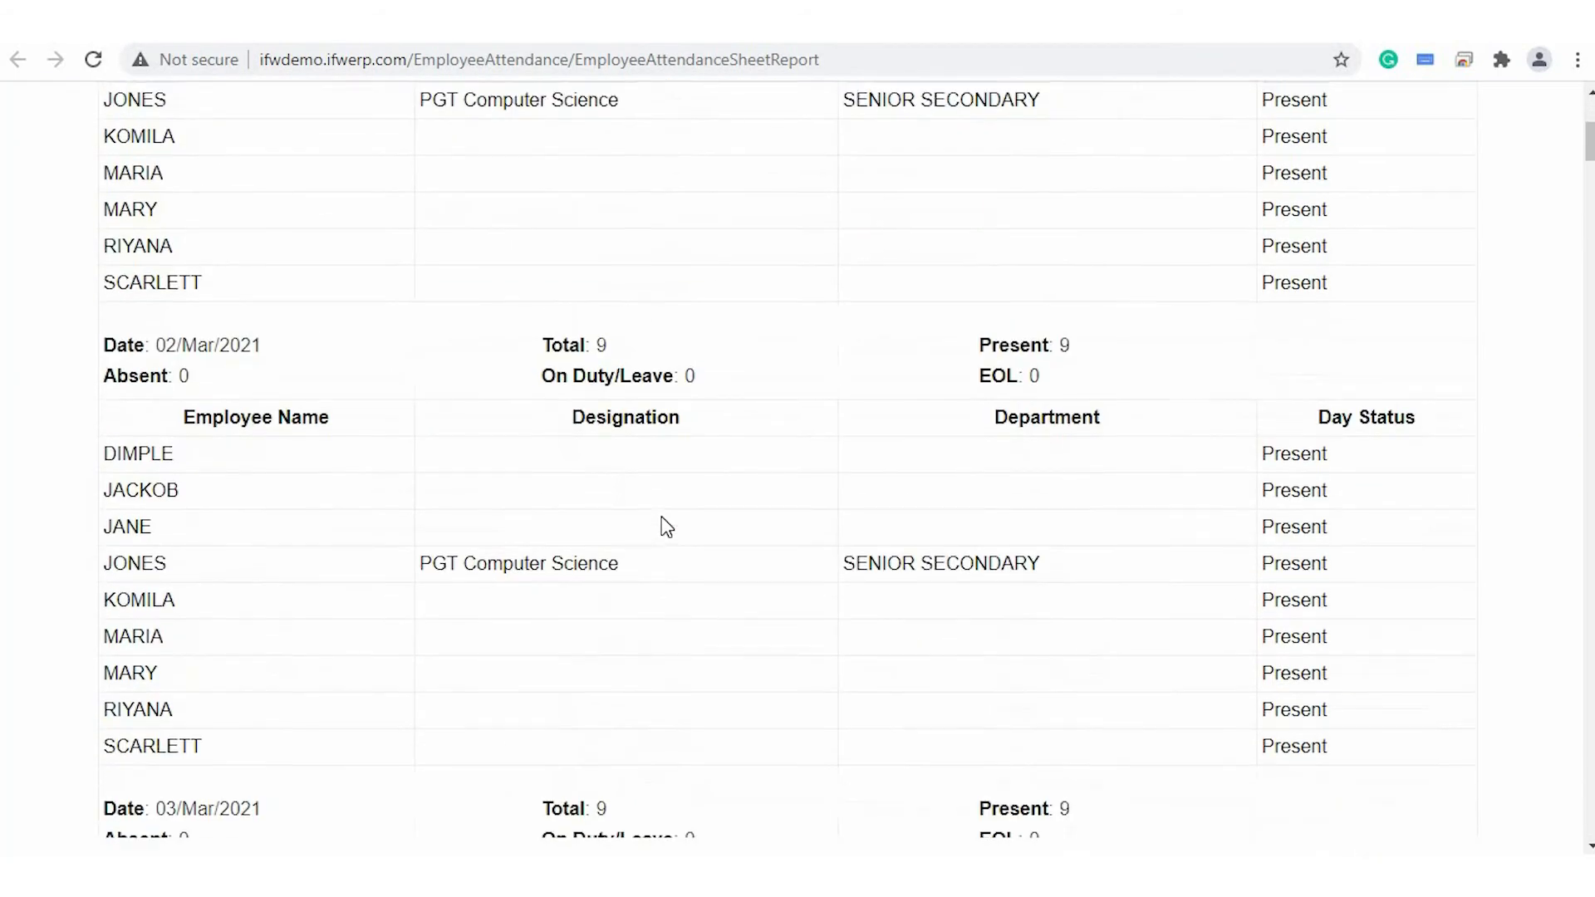
scroll(662, 527, up, 5)
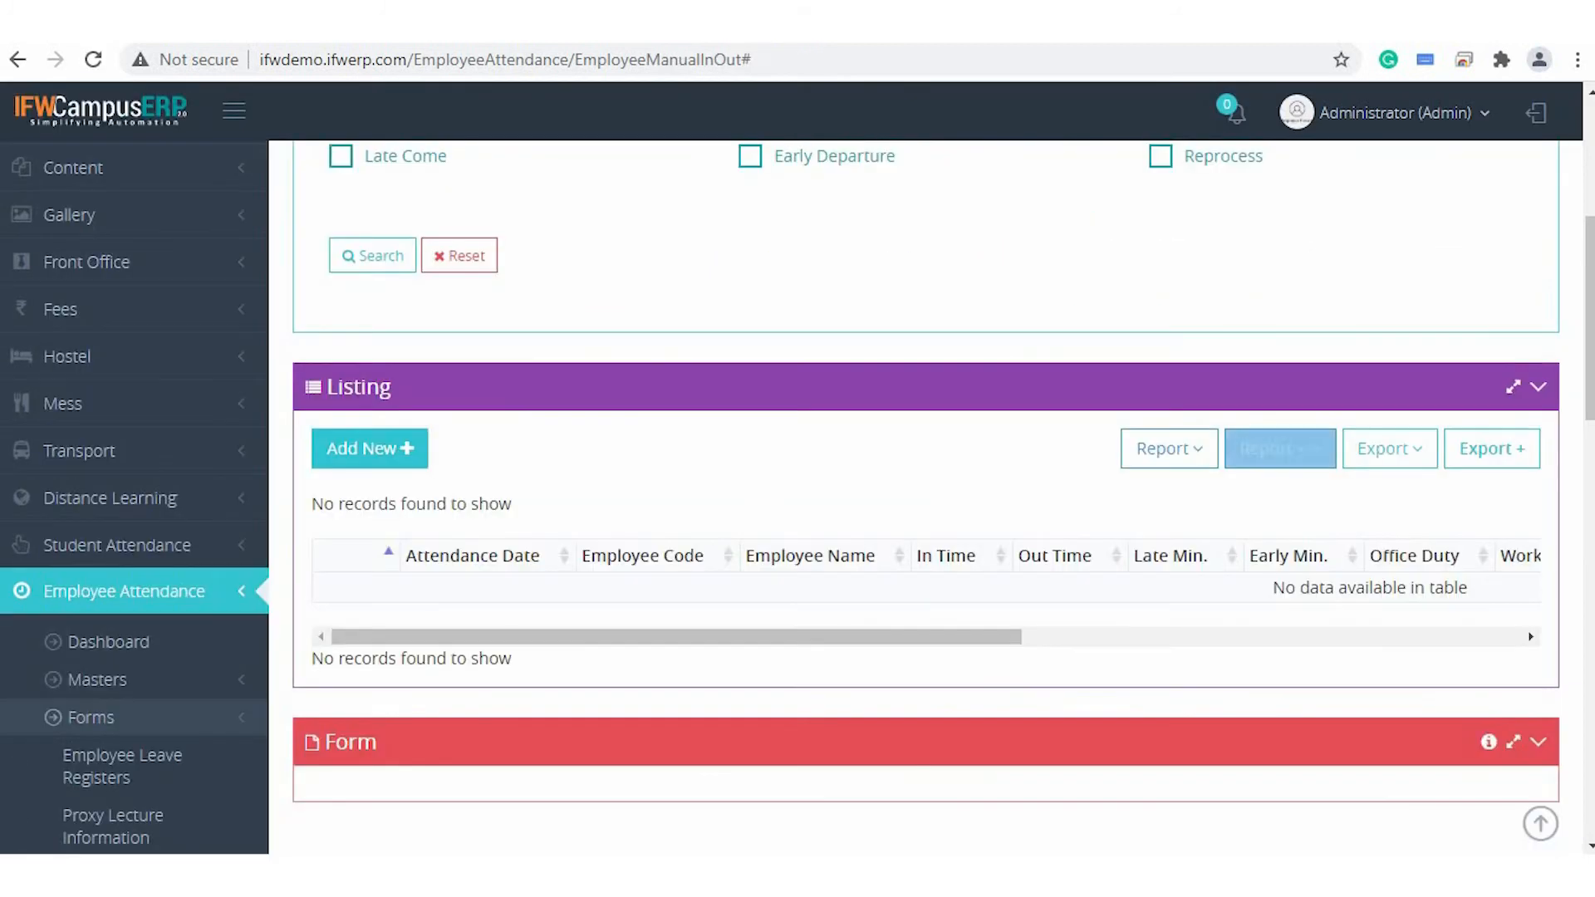
Print the Daily Performance Report for 01/Mar/2021 to 31/Mar/2021 from Report +.
click(1280, 449)
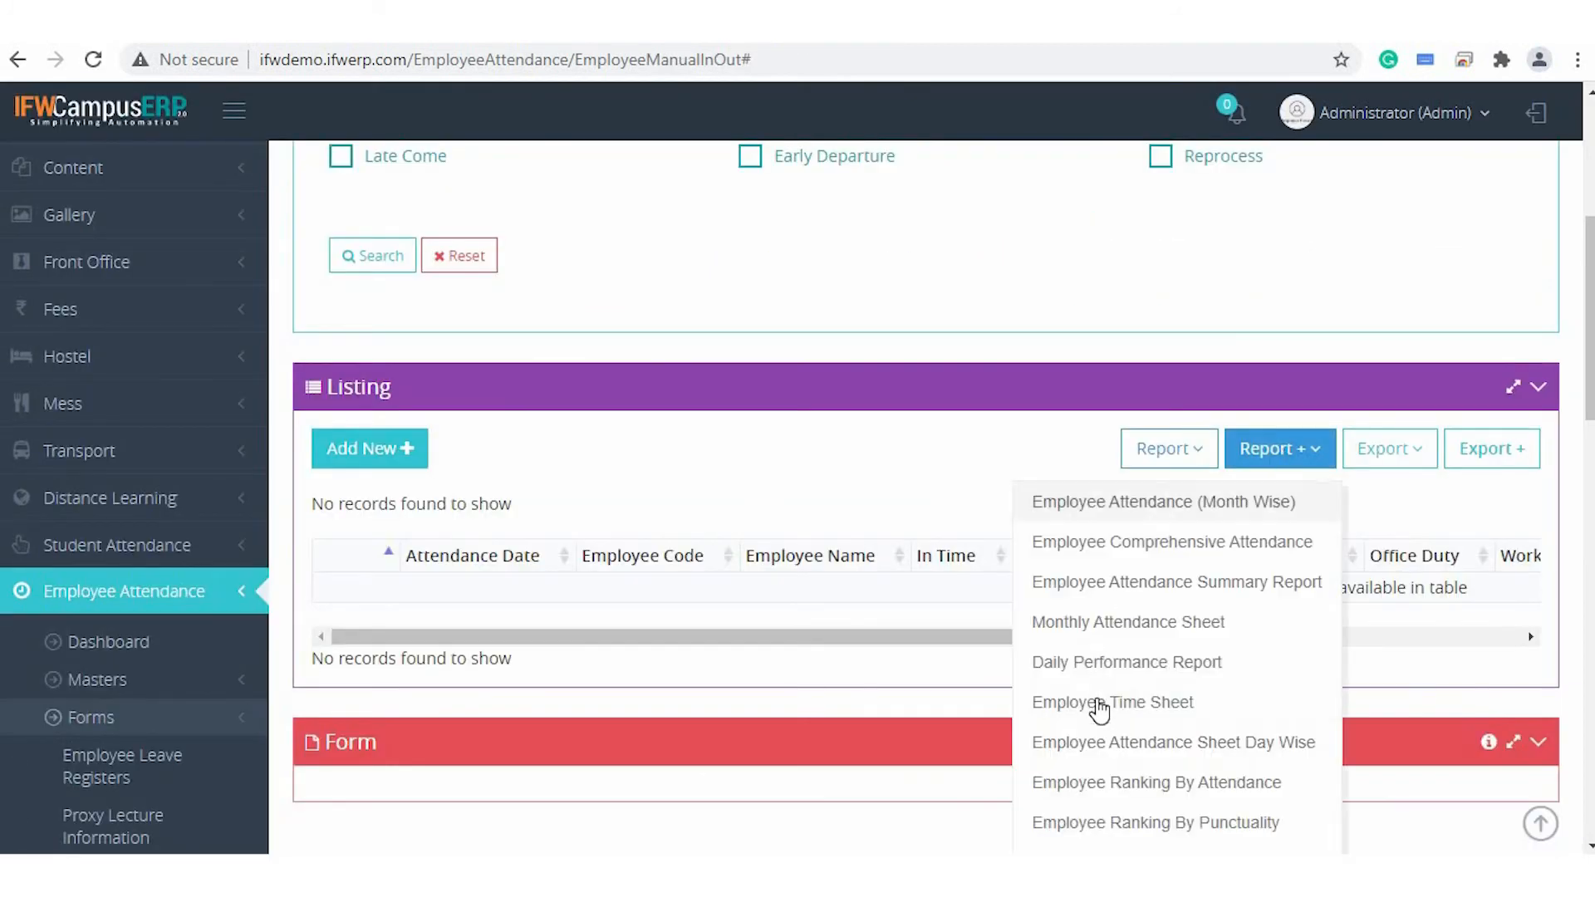
click(1181, 665)
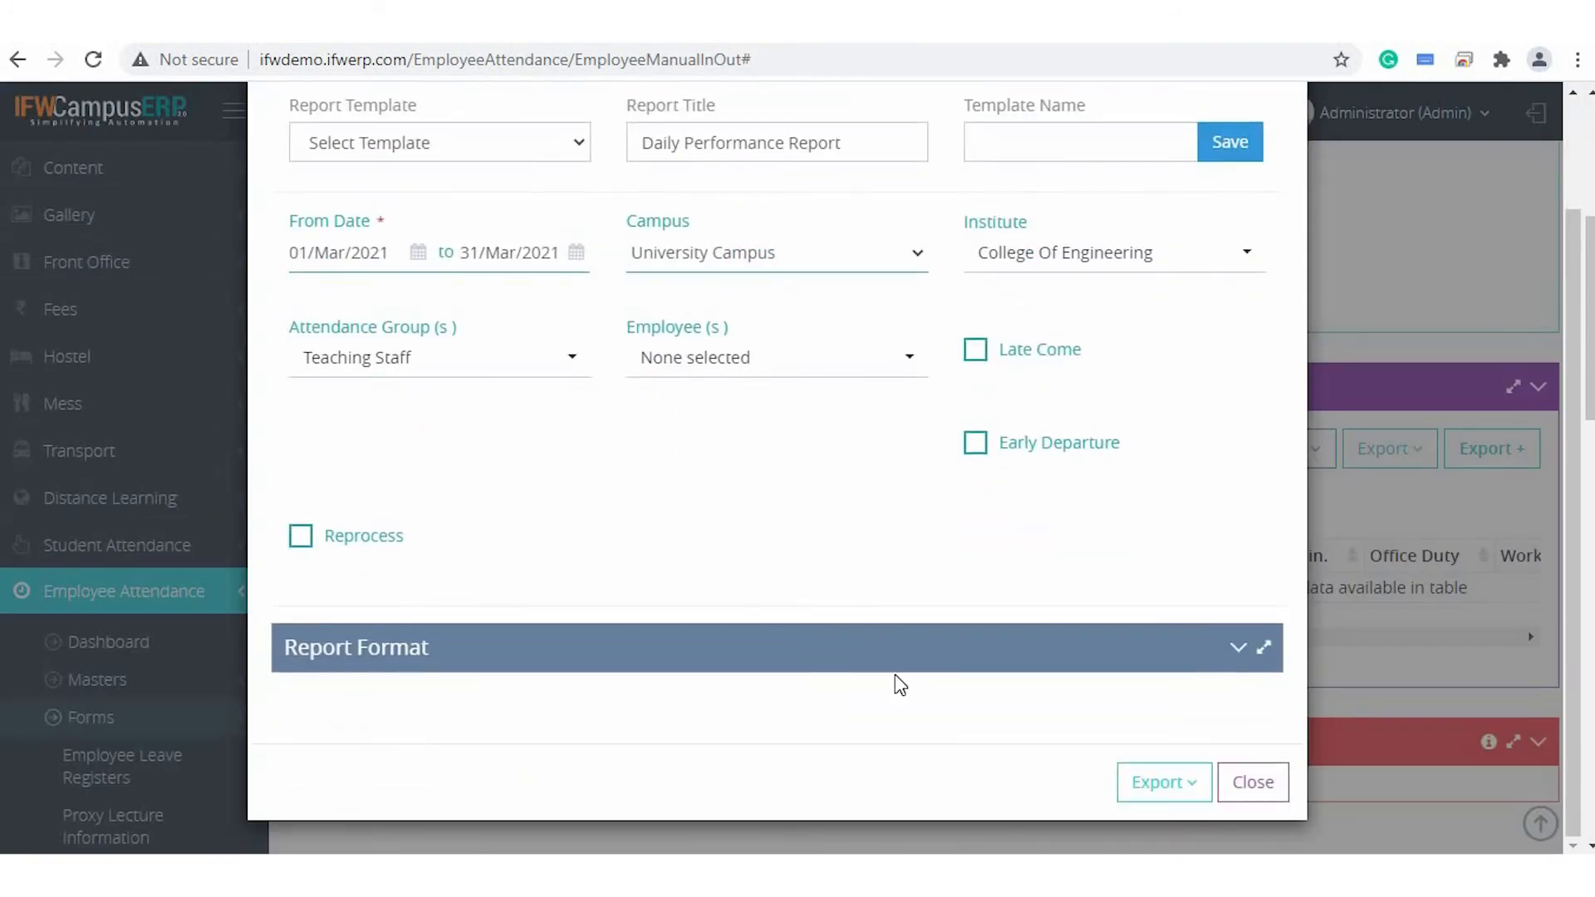
click(1163, 785)
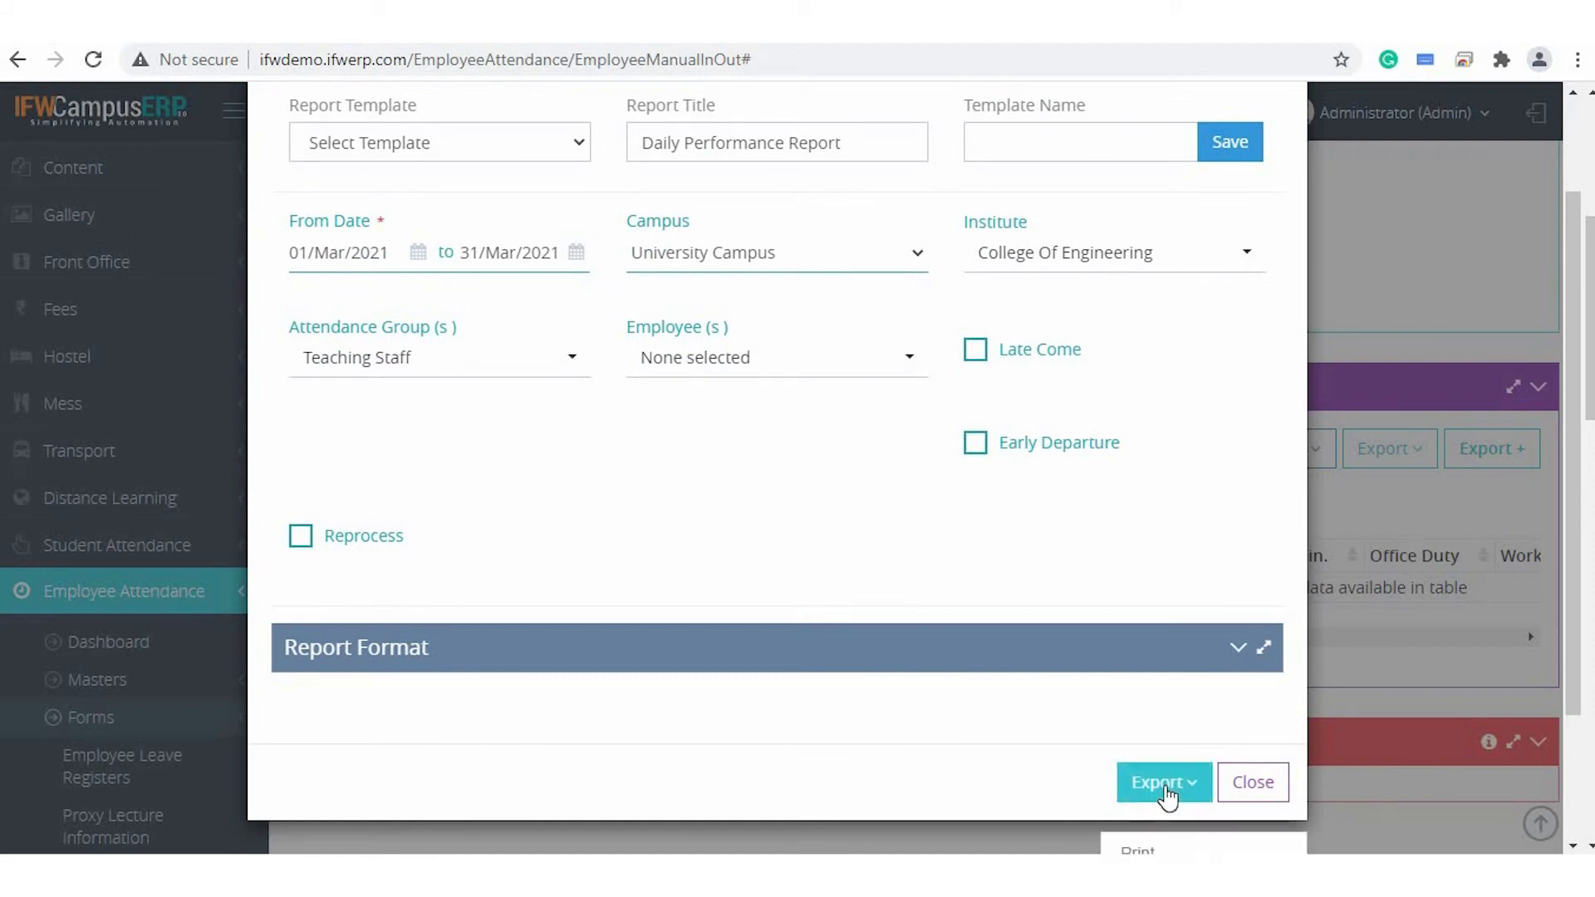
click(1136, 677)
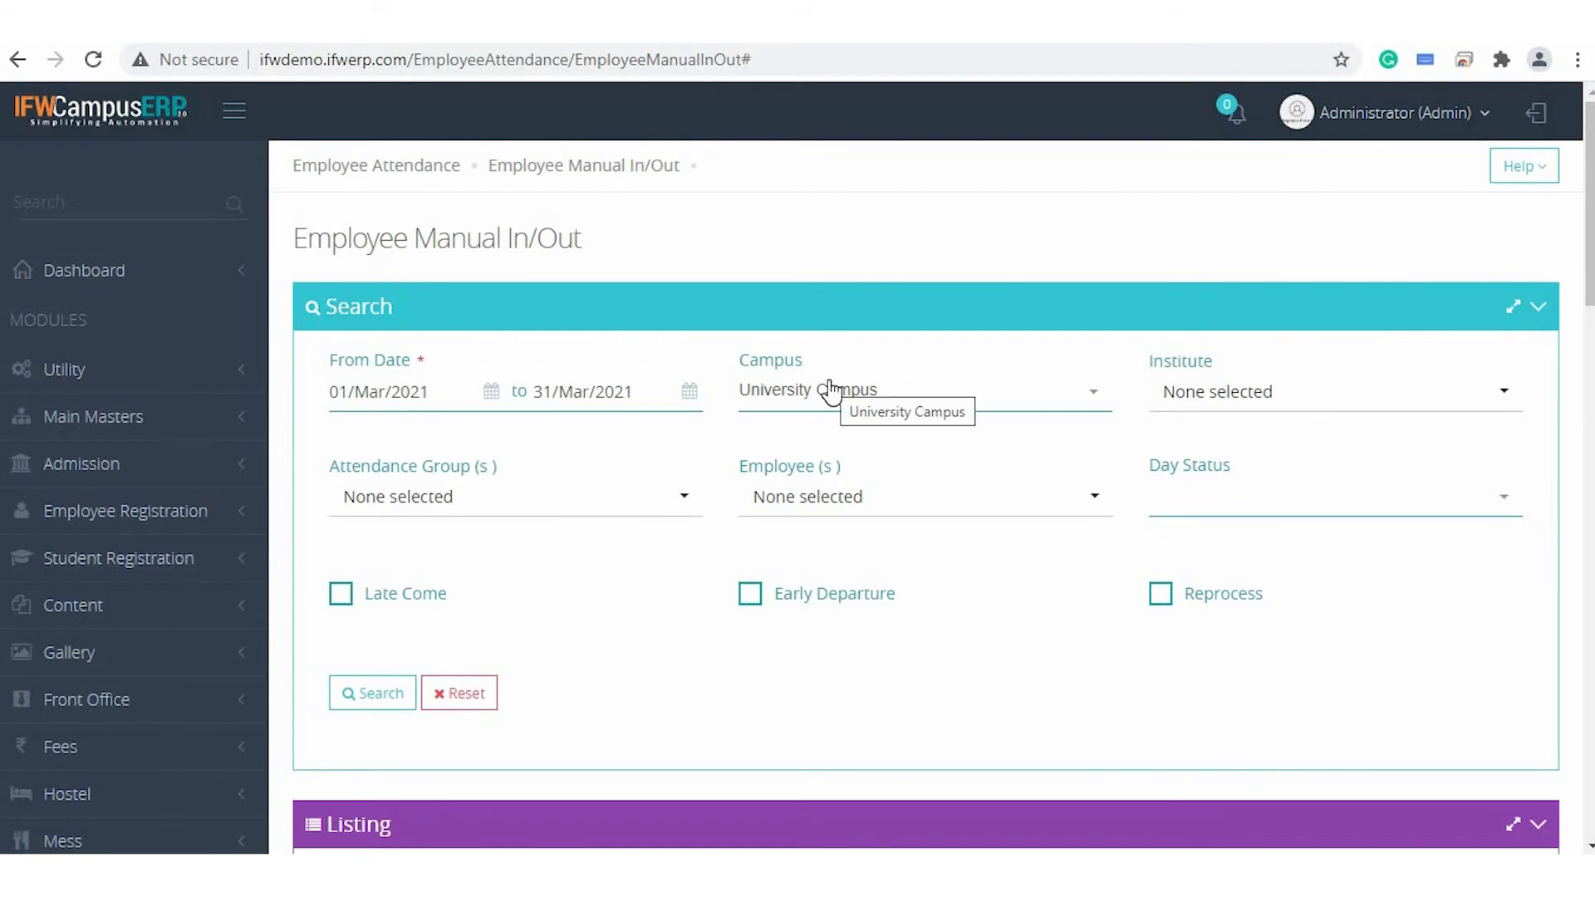
Filter to College Of Engineering Teaching Staff, search (279 records), and open Export +.
click(1189, 416)
click(1243, 554)
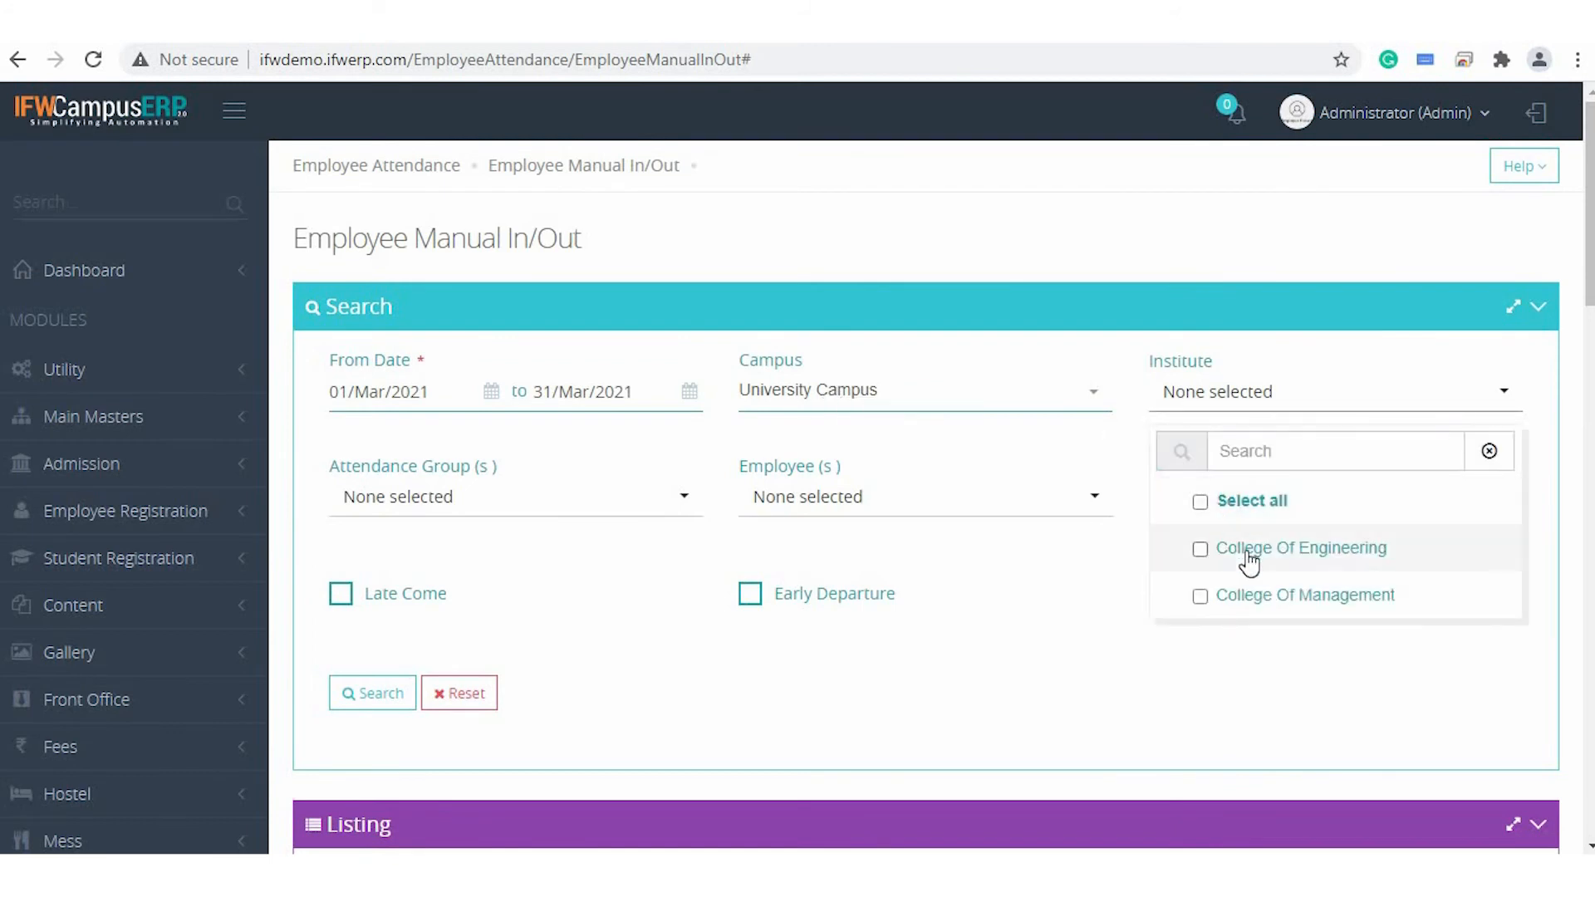
click(499, 496)
click(449, 653)
click(532, 498)
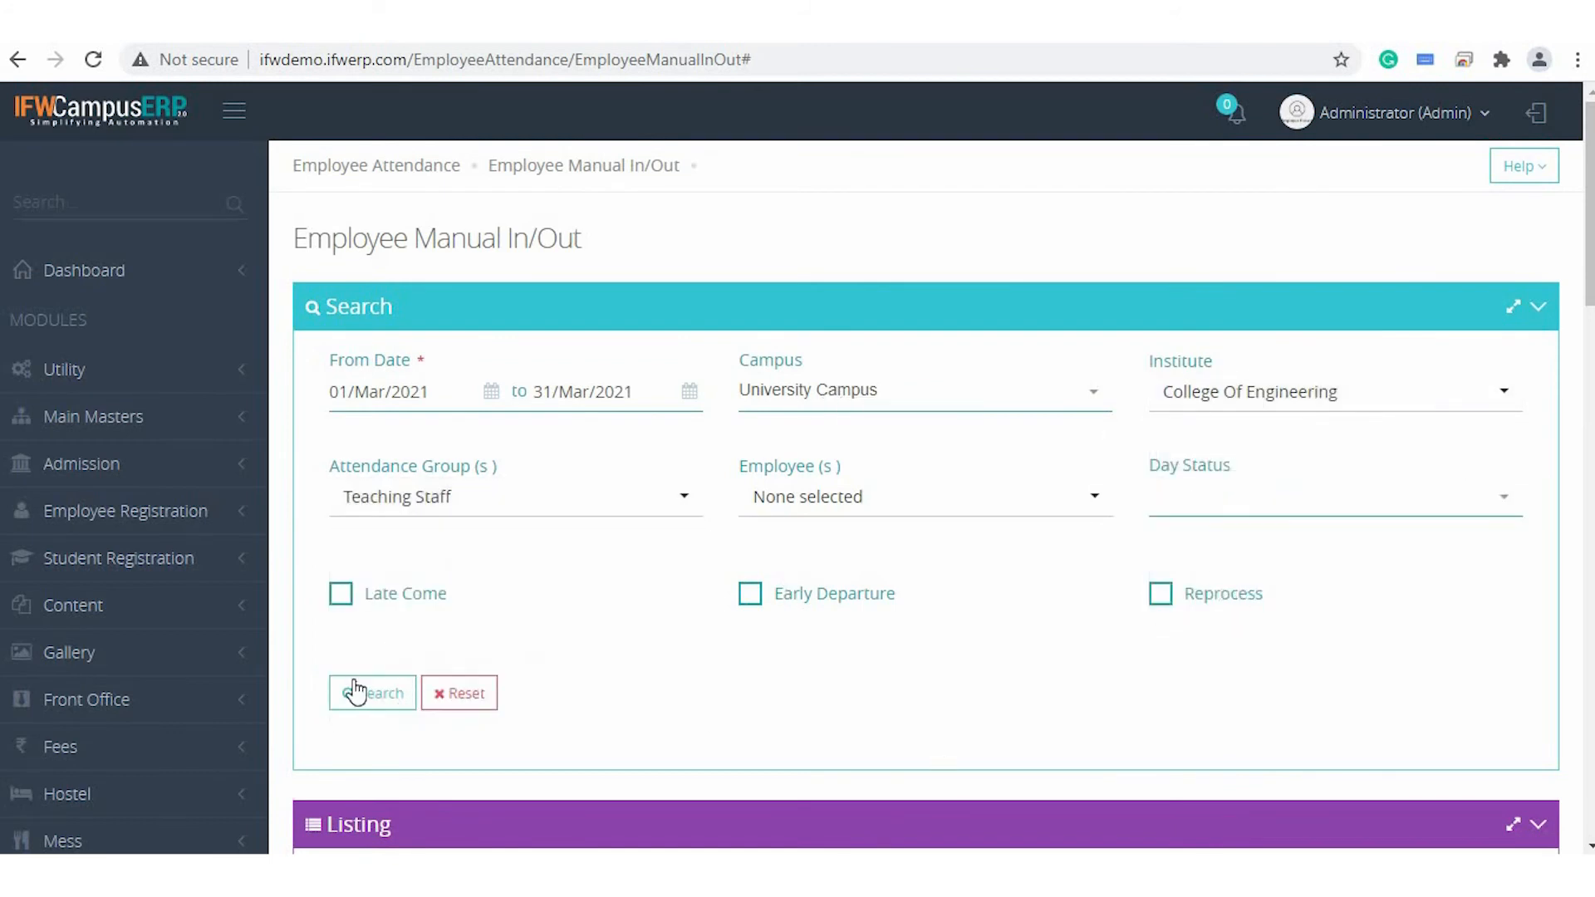
click(359, 694)
scroll(737, 655, down, 6)
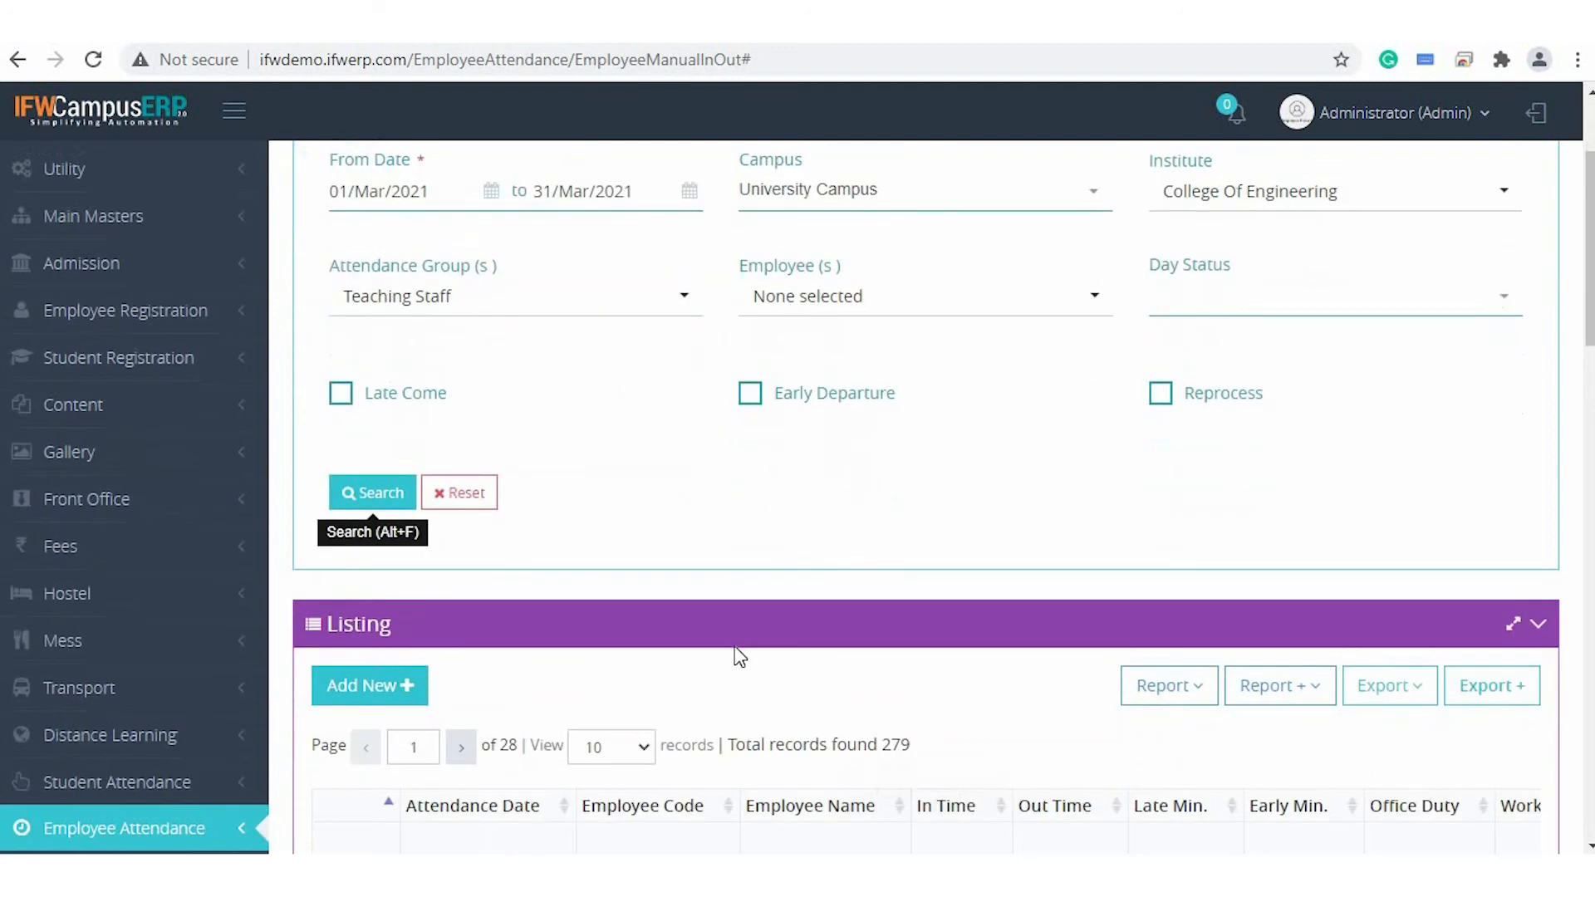
click(1485, 399)
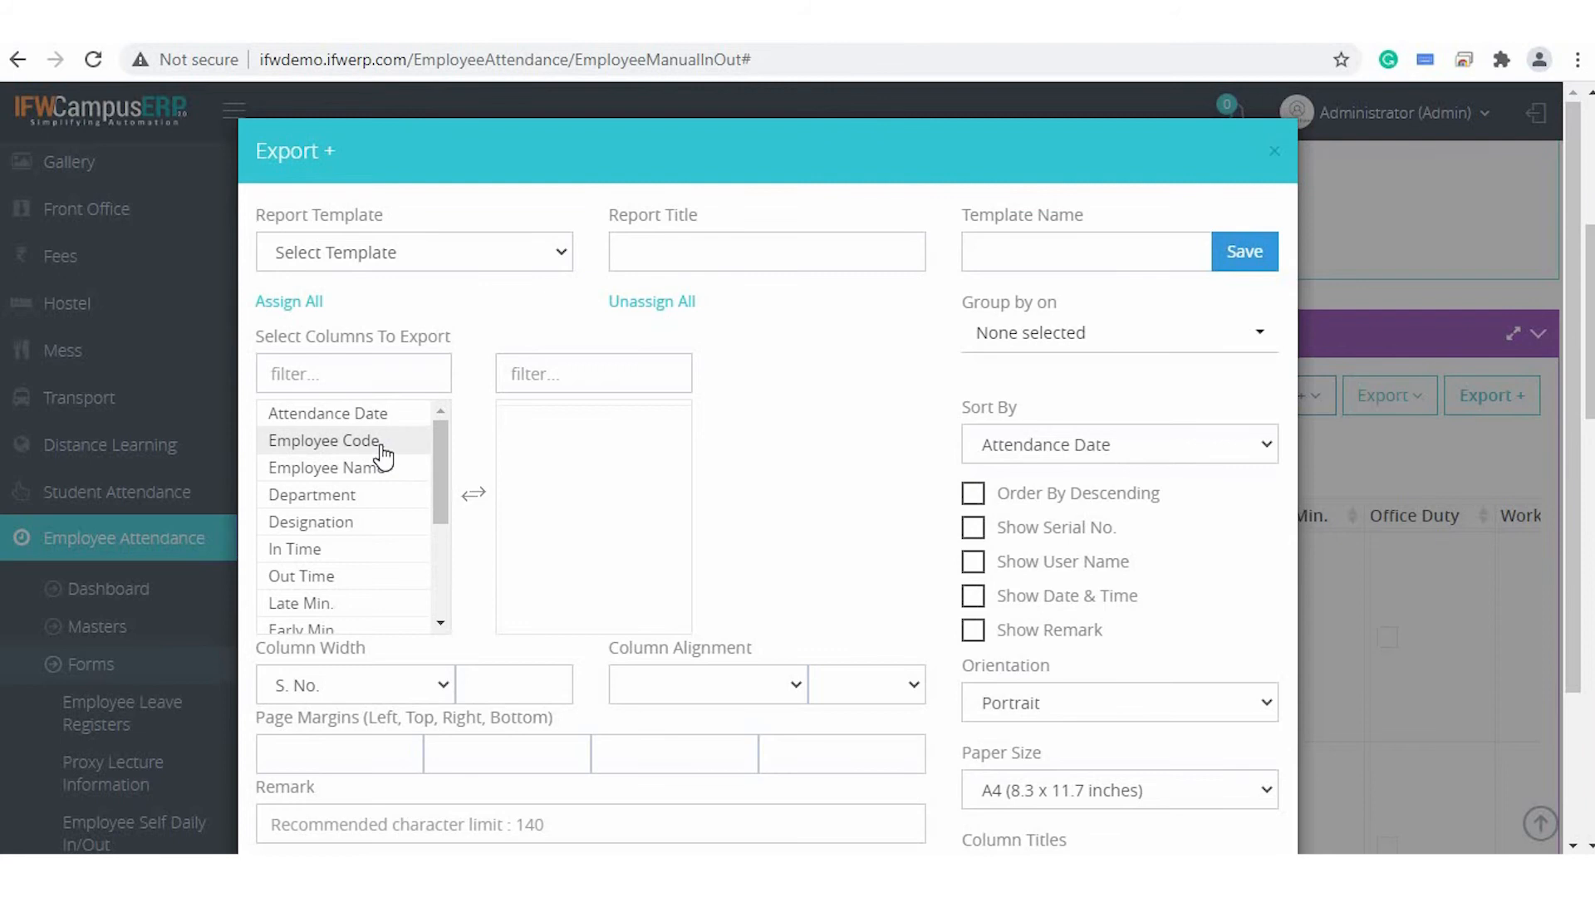
Add Employee Code, Name, In/Out Time, Late/Early Min., Day Status and Status columns.
click(382, 441)
click(380, 443)
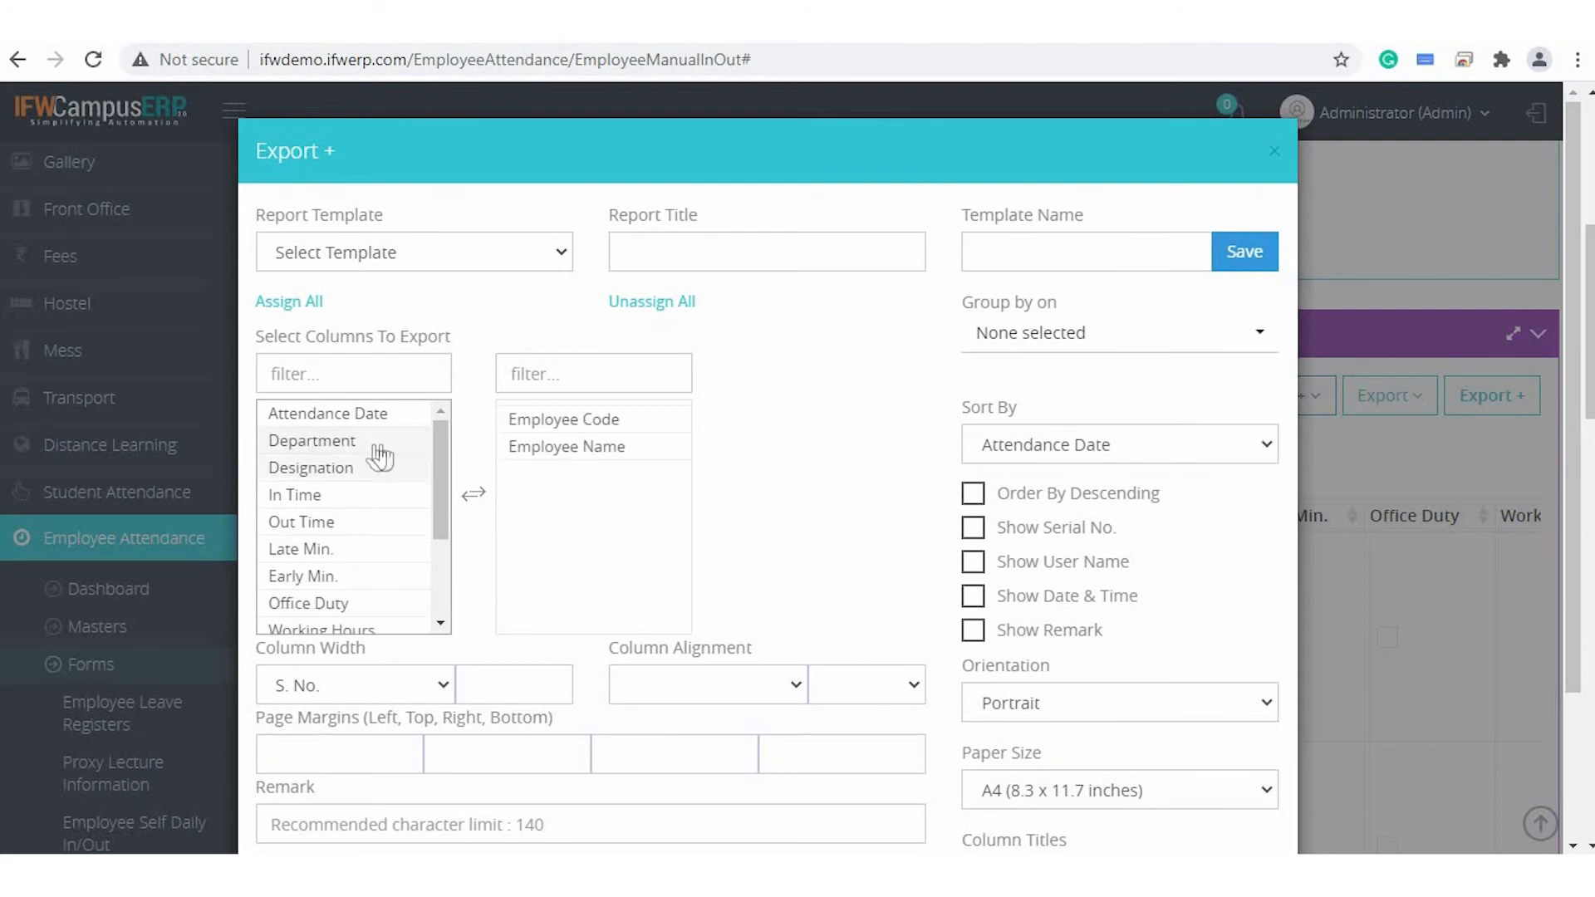
click(352, 497)
click(353, 499)
click(353, 498)
click(352, 499)
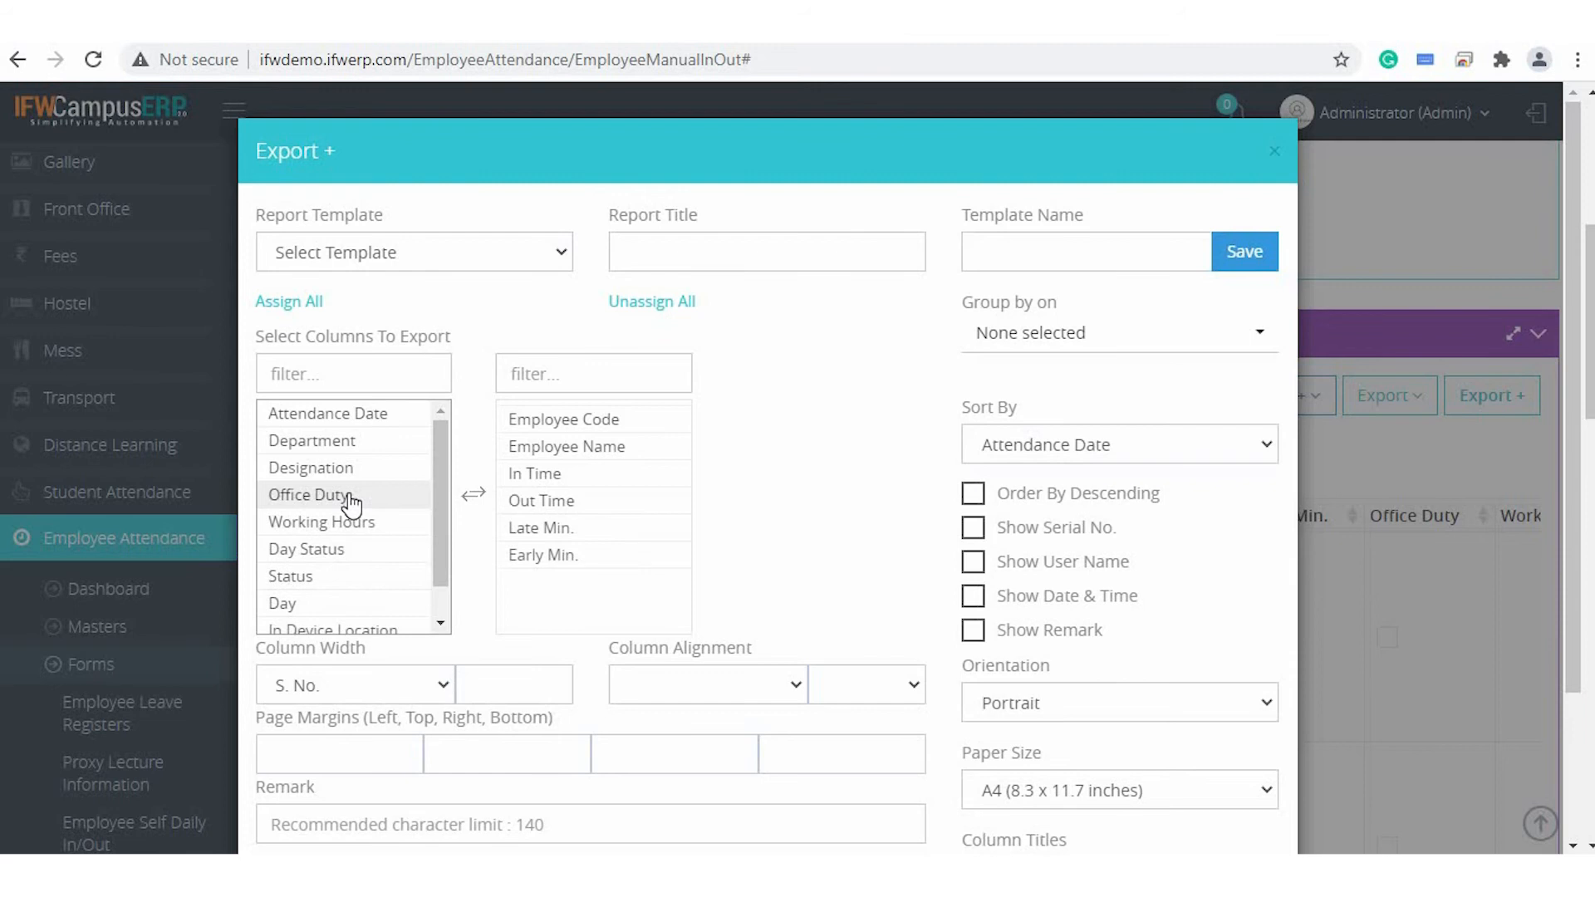
click(322, 554)
click(322, 553)
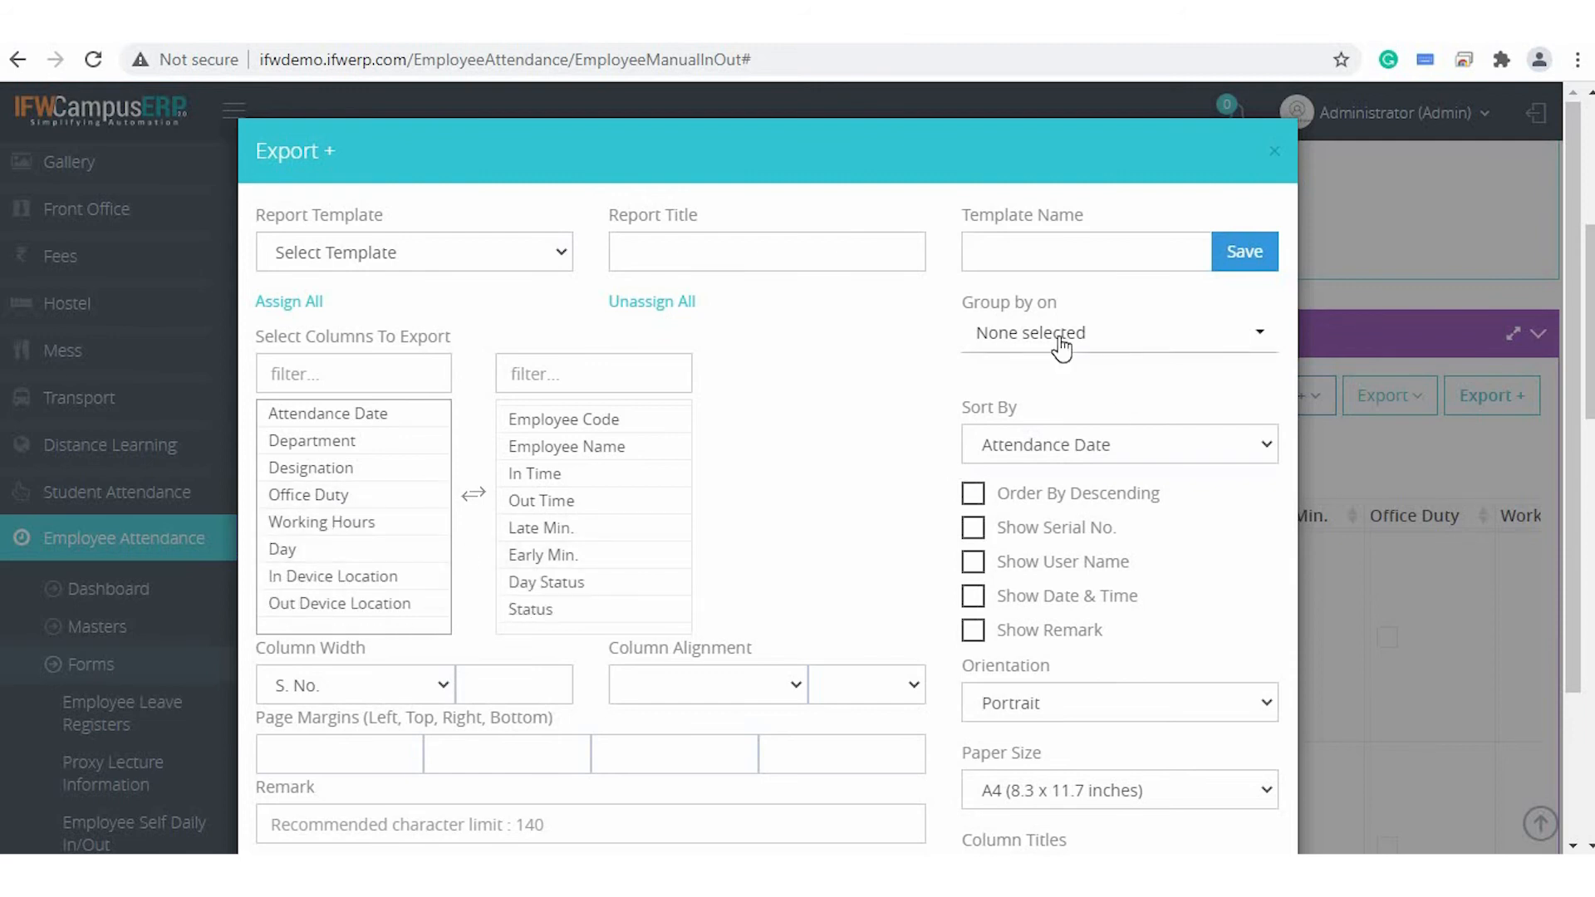
Group by Attendance Date, show serial numbers, and align columns on In Time.
click(1060, 341)
click(1086, 454)
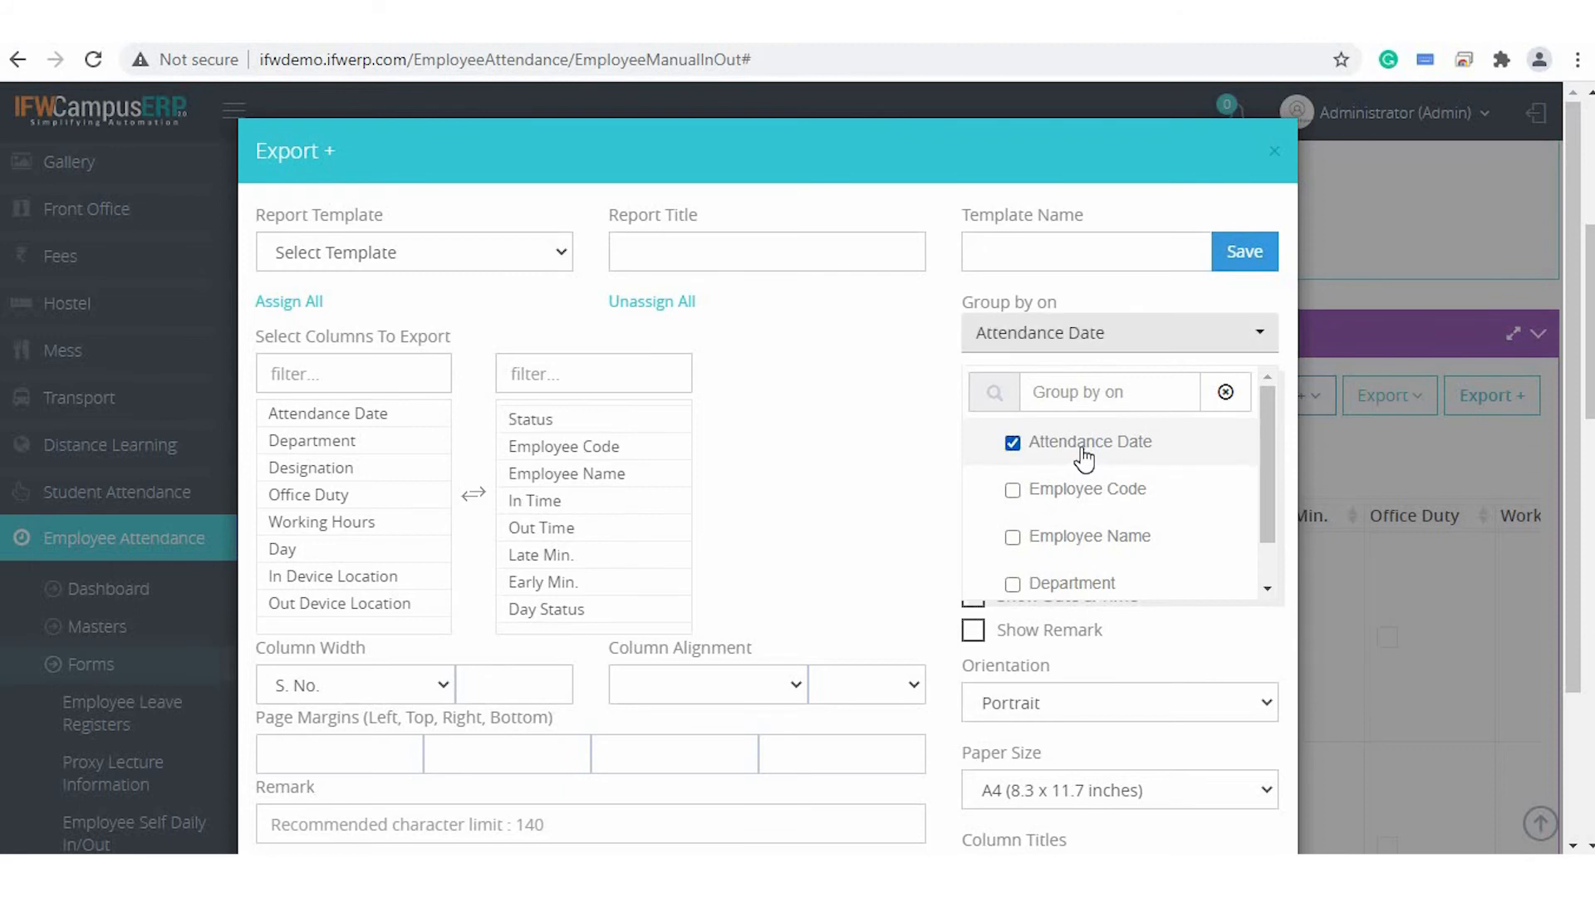
click(835, 407)
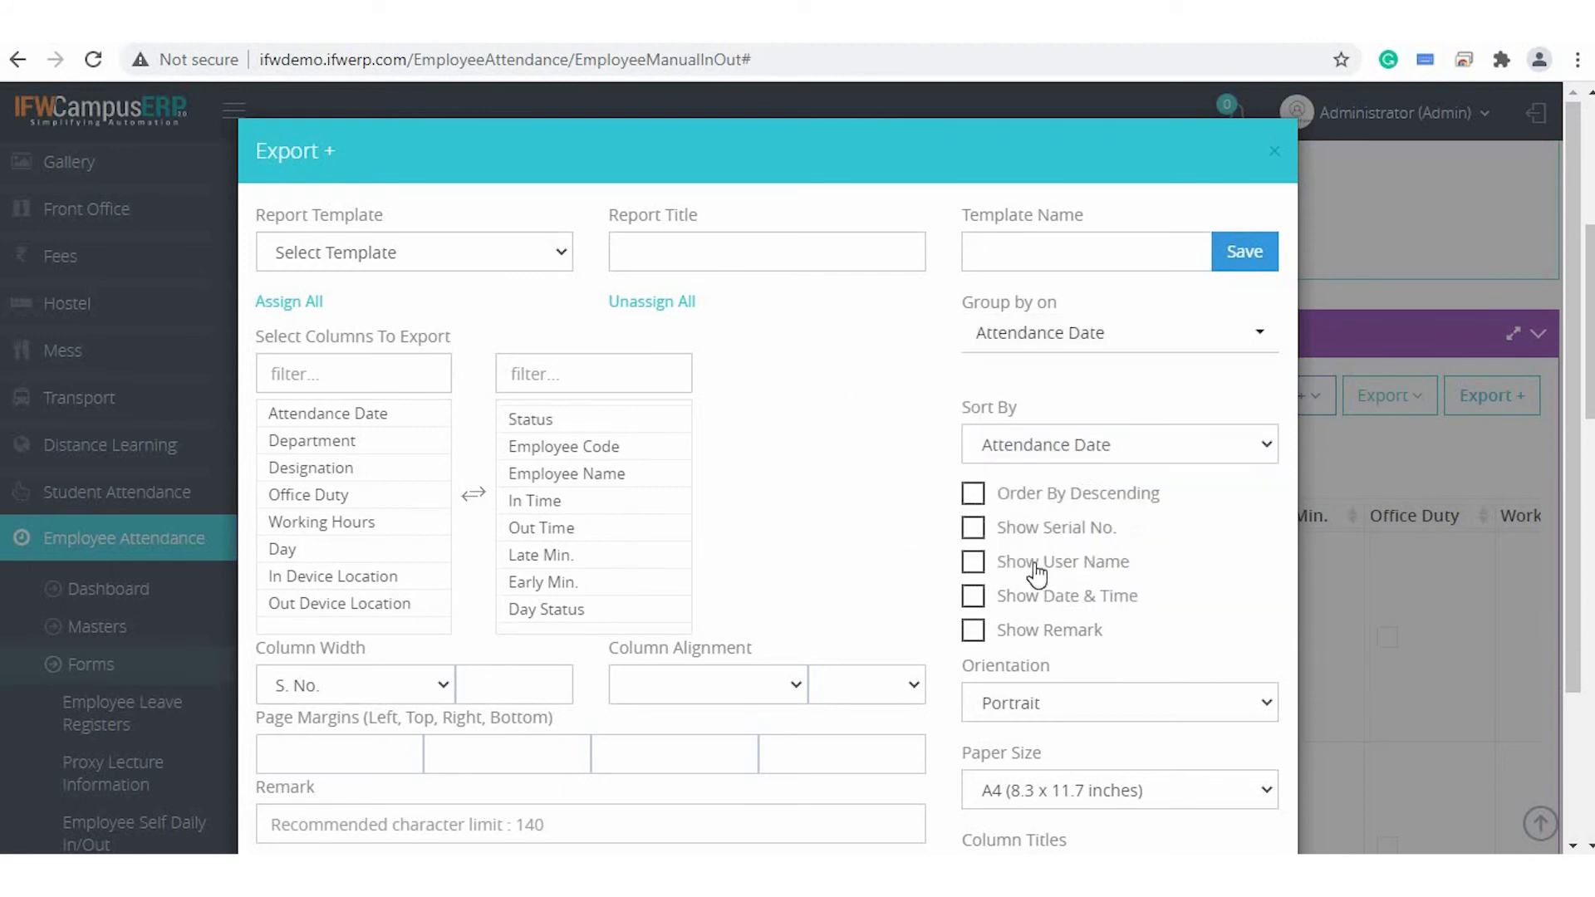
click(973, 529)
scroll(815, 470, down, 3)
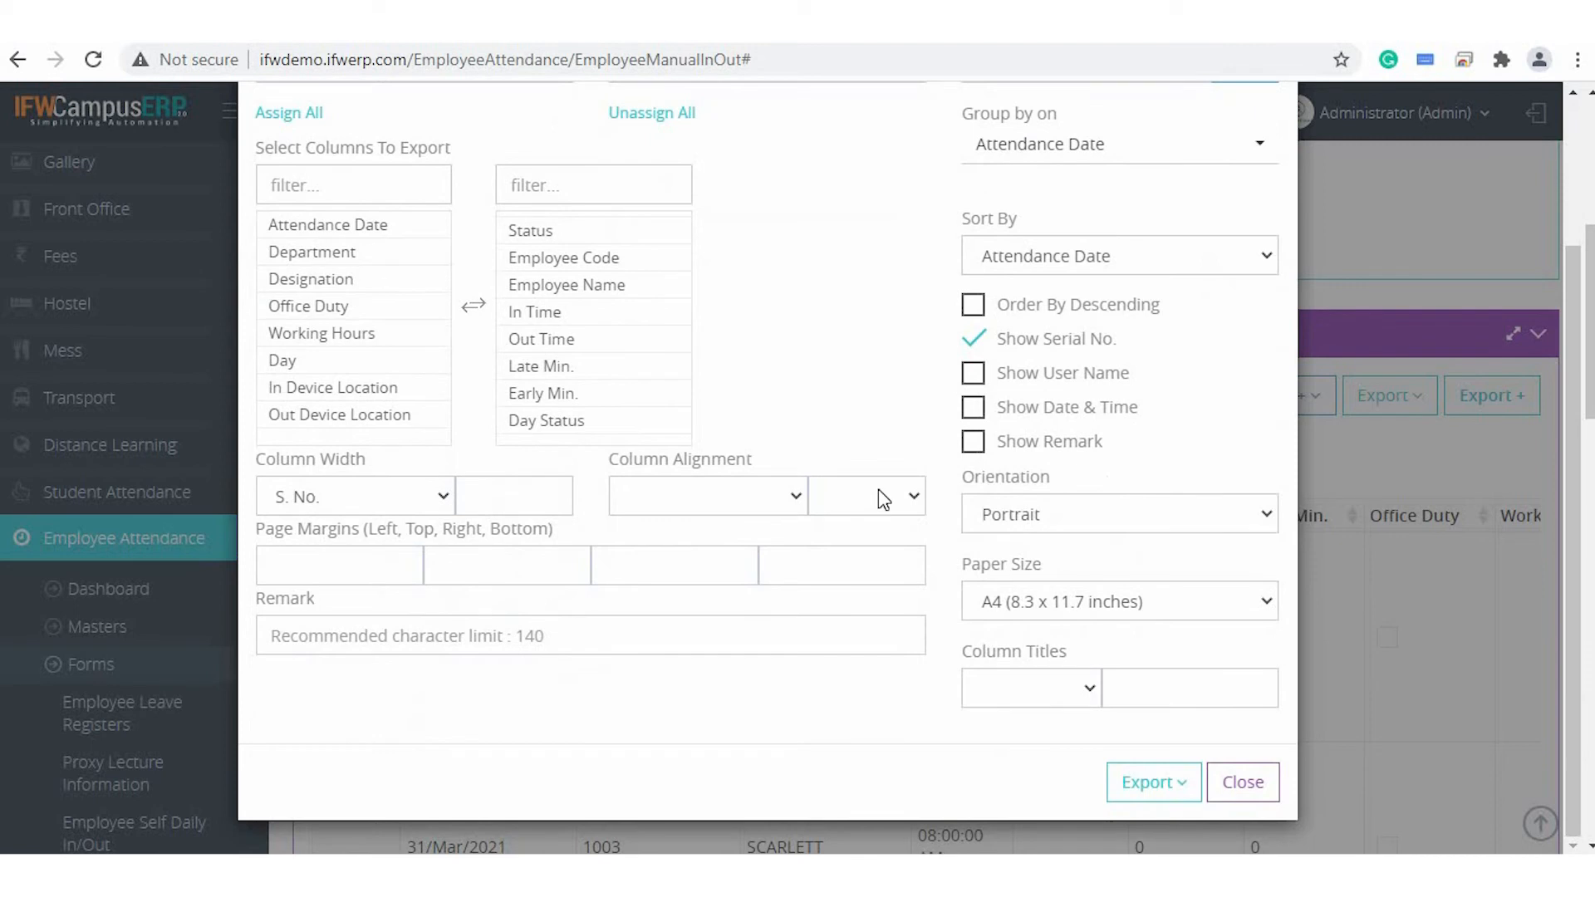
click(719, 495)
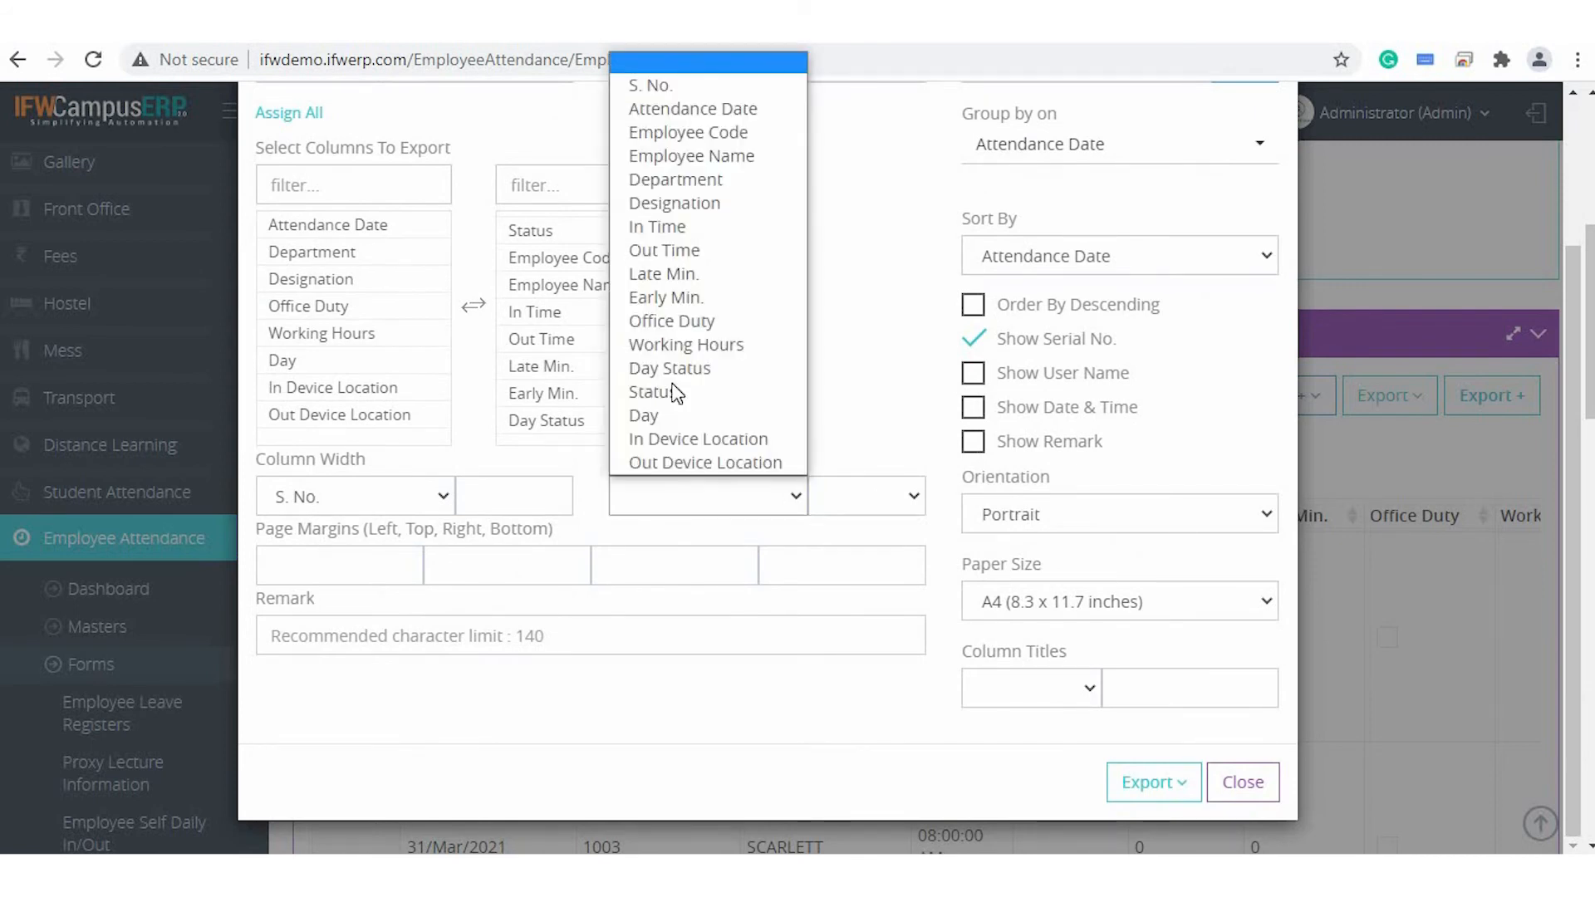
click(671, 235)
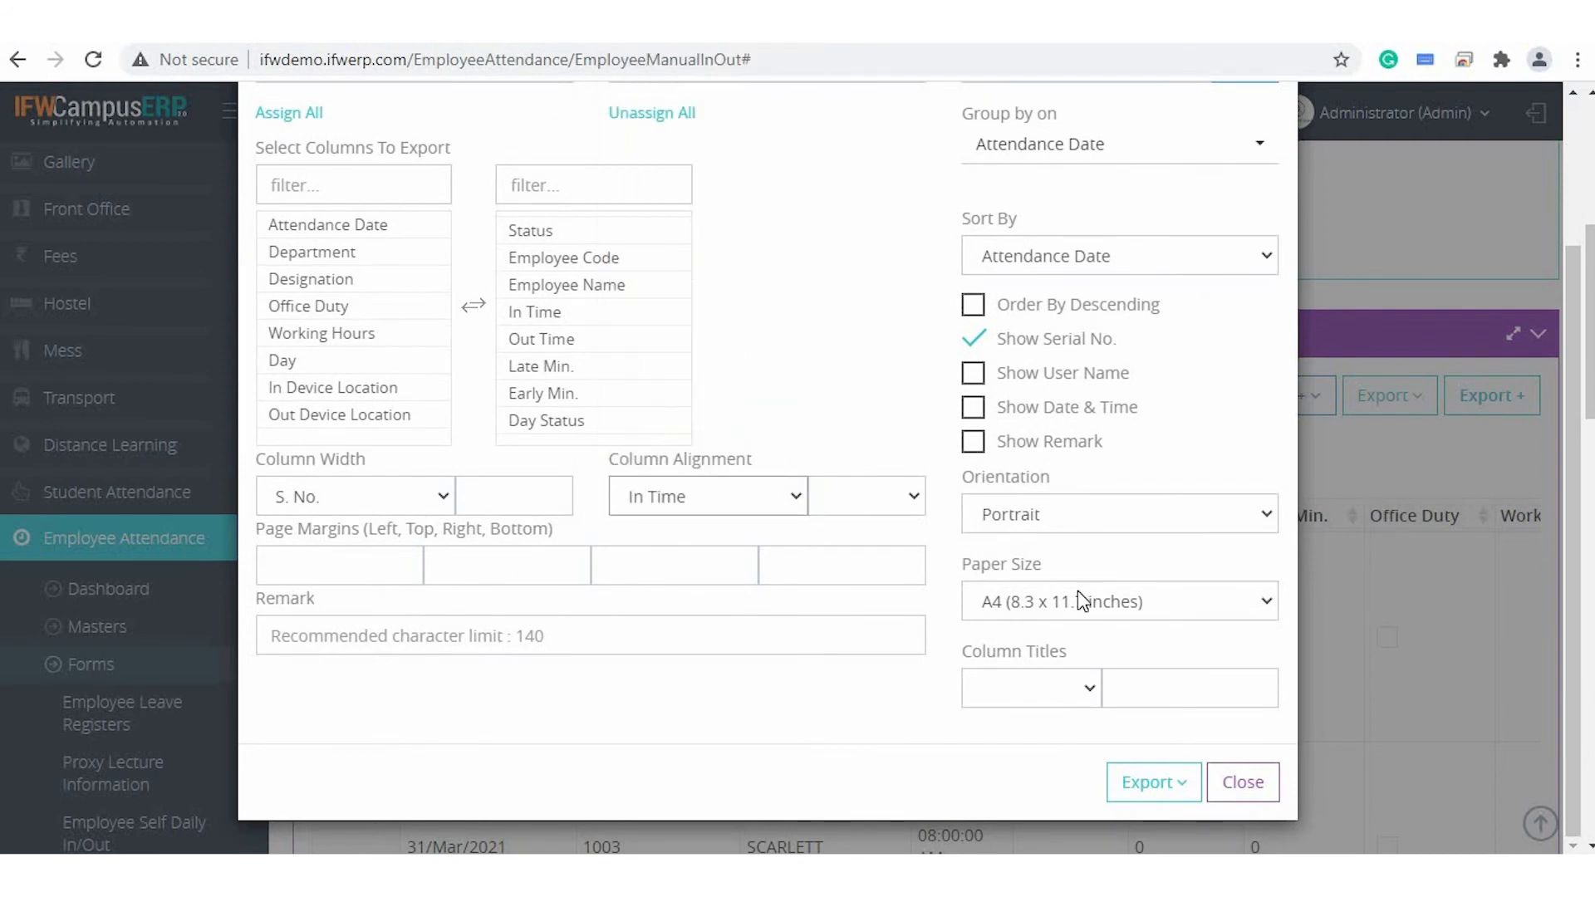
Print the custom attendance export.
click(1155, 782)
scroll(1151, 802, down, 3)
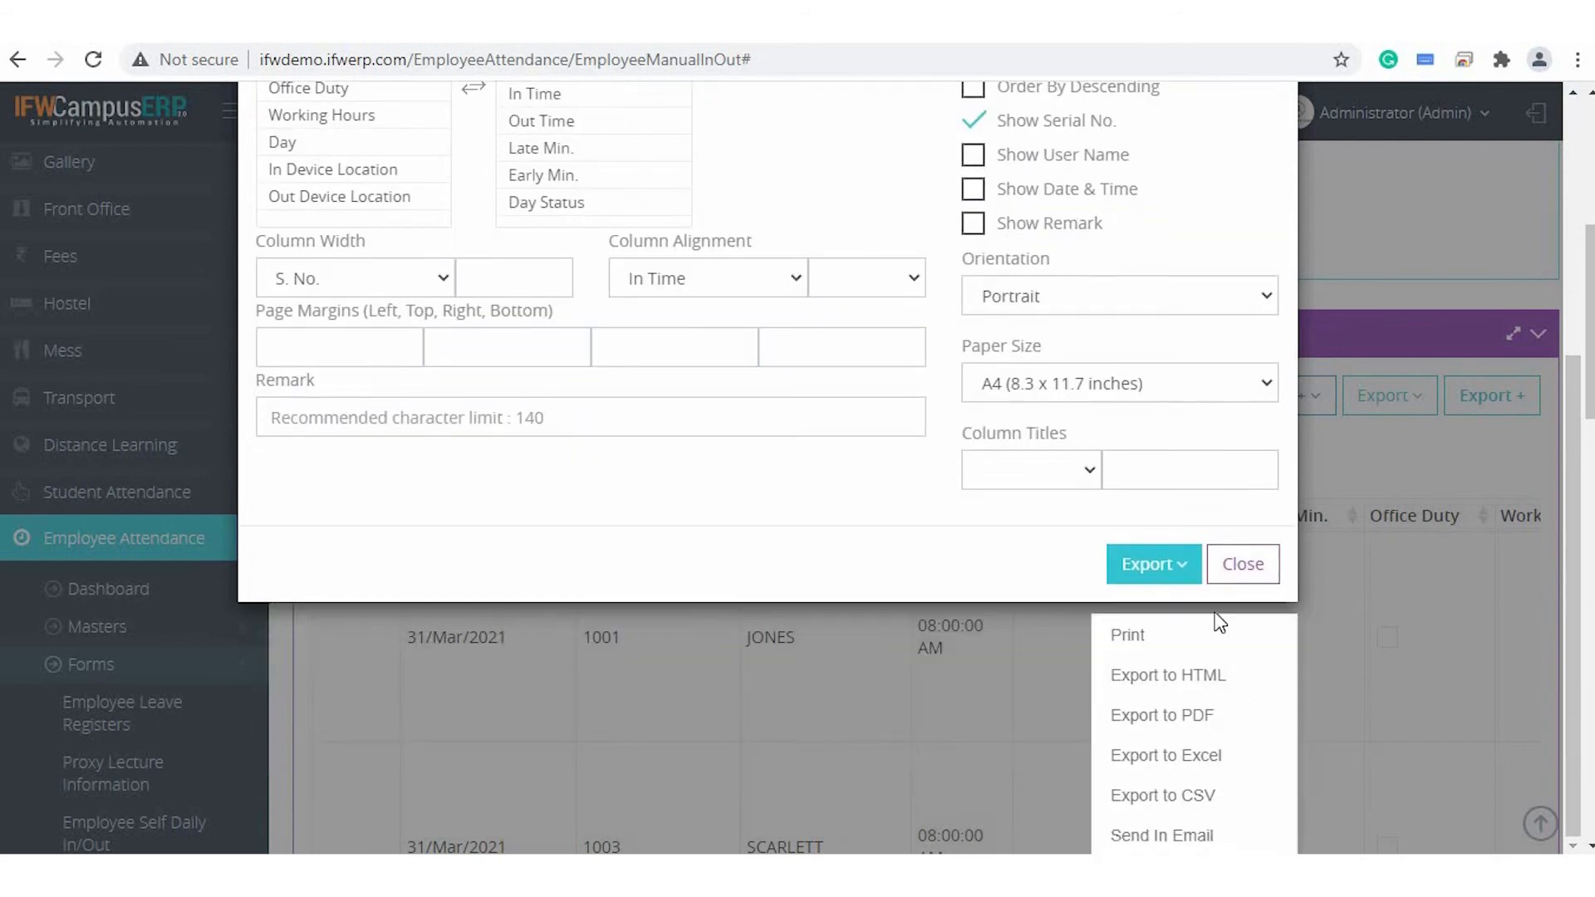
click(1129, 640)
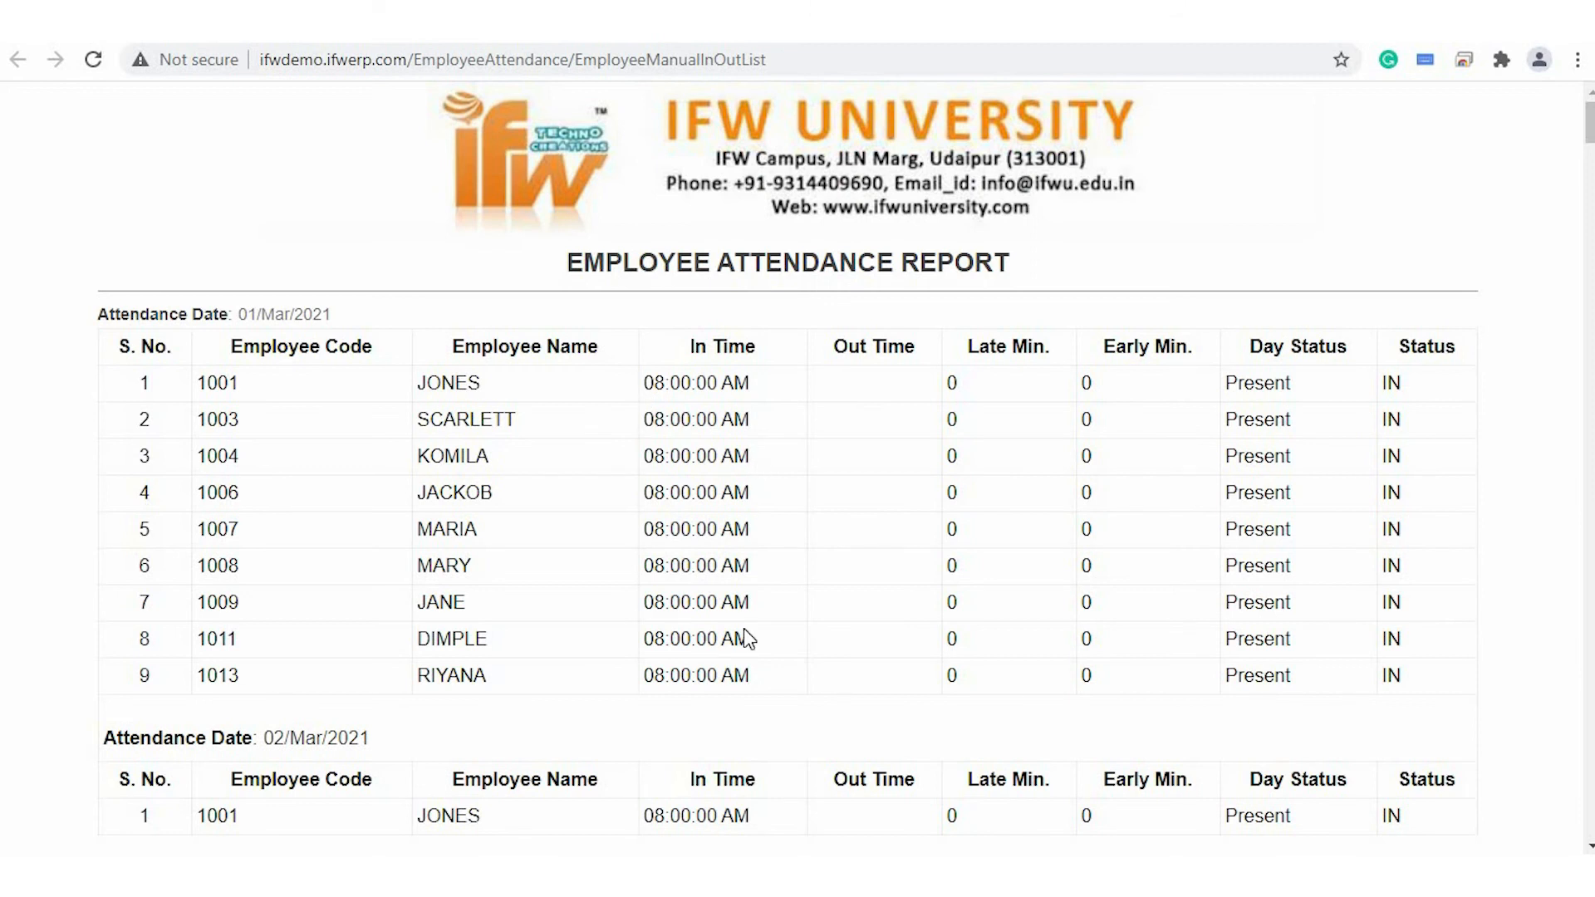
Scroll through the printed Employee Attendance Report, then close its tab with Ctrl+W.
scroll(744, 631, down, 10)
scroll(745, 629, down, 7)
scroll(744, 629, up, 6)
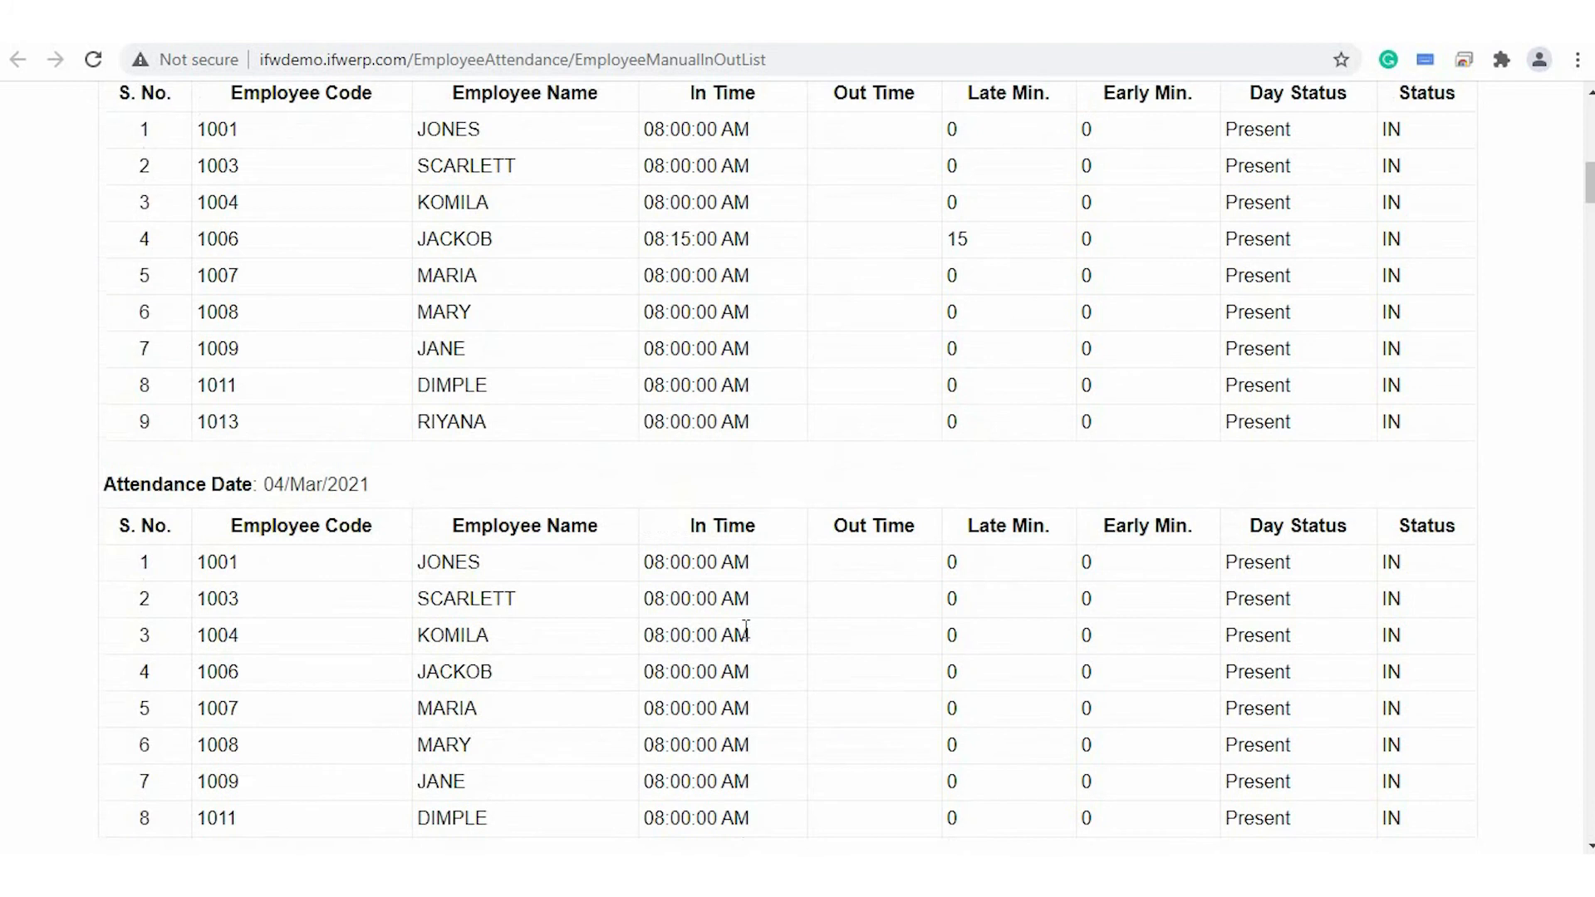
scroll(746, 629, up, 8)
scroll(746, 629, up, 6)
scroll(747, 629, down, 5)
scroll(746, 629, up, 5)
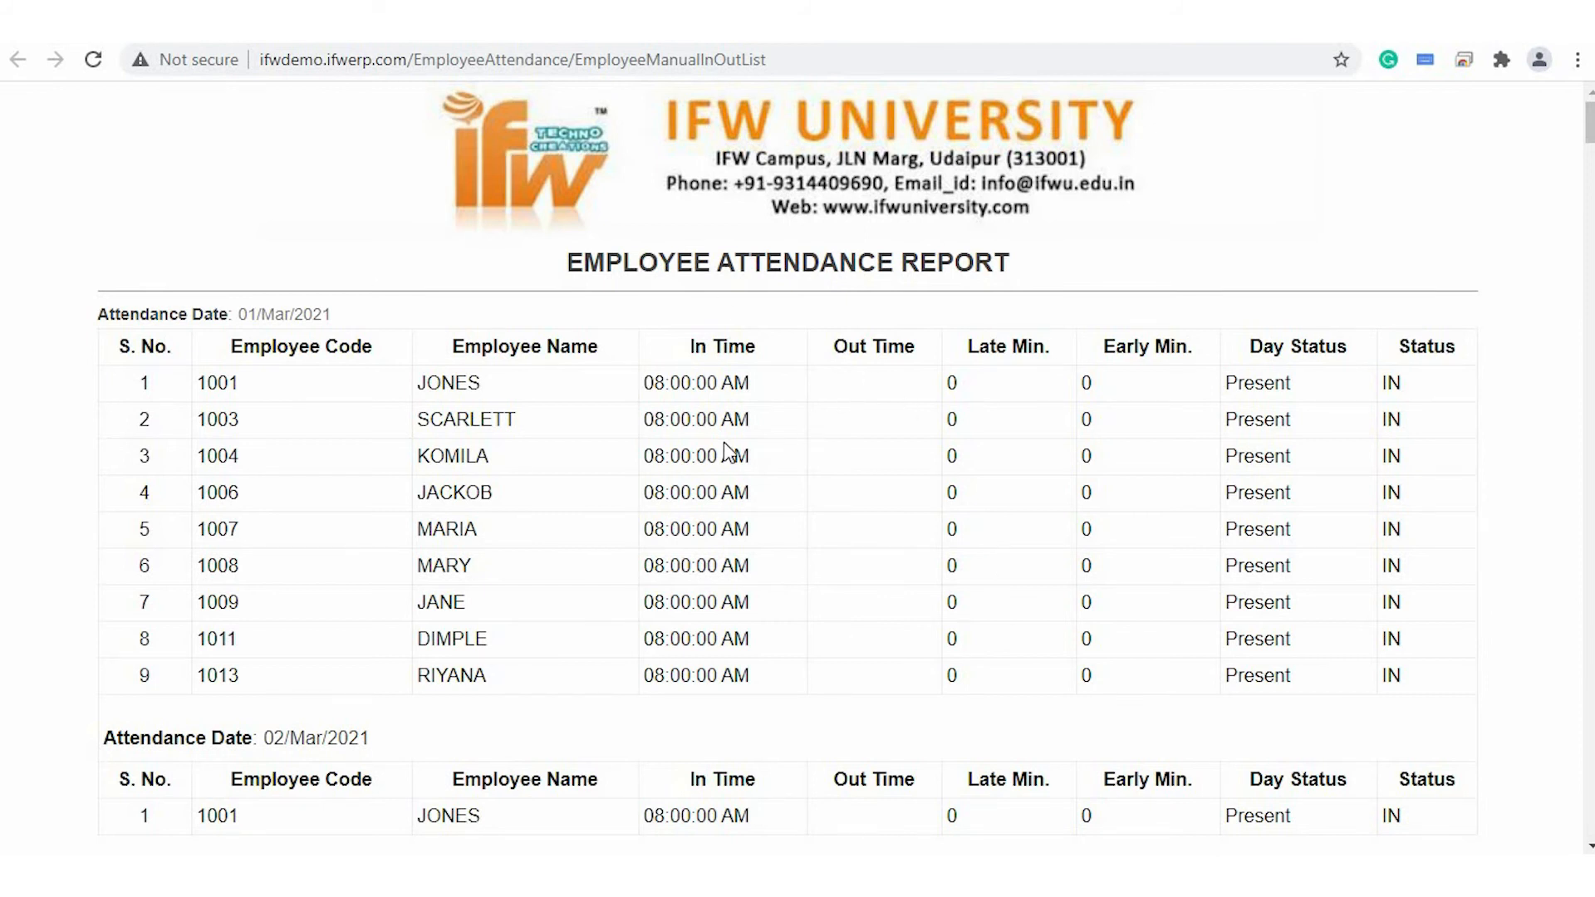
key(ctrl+w)
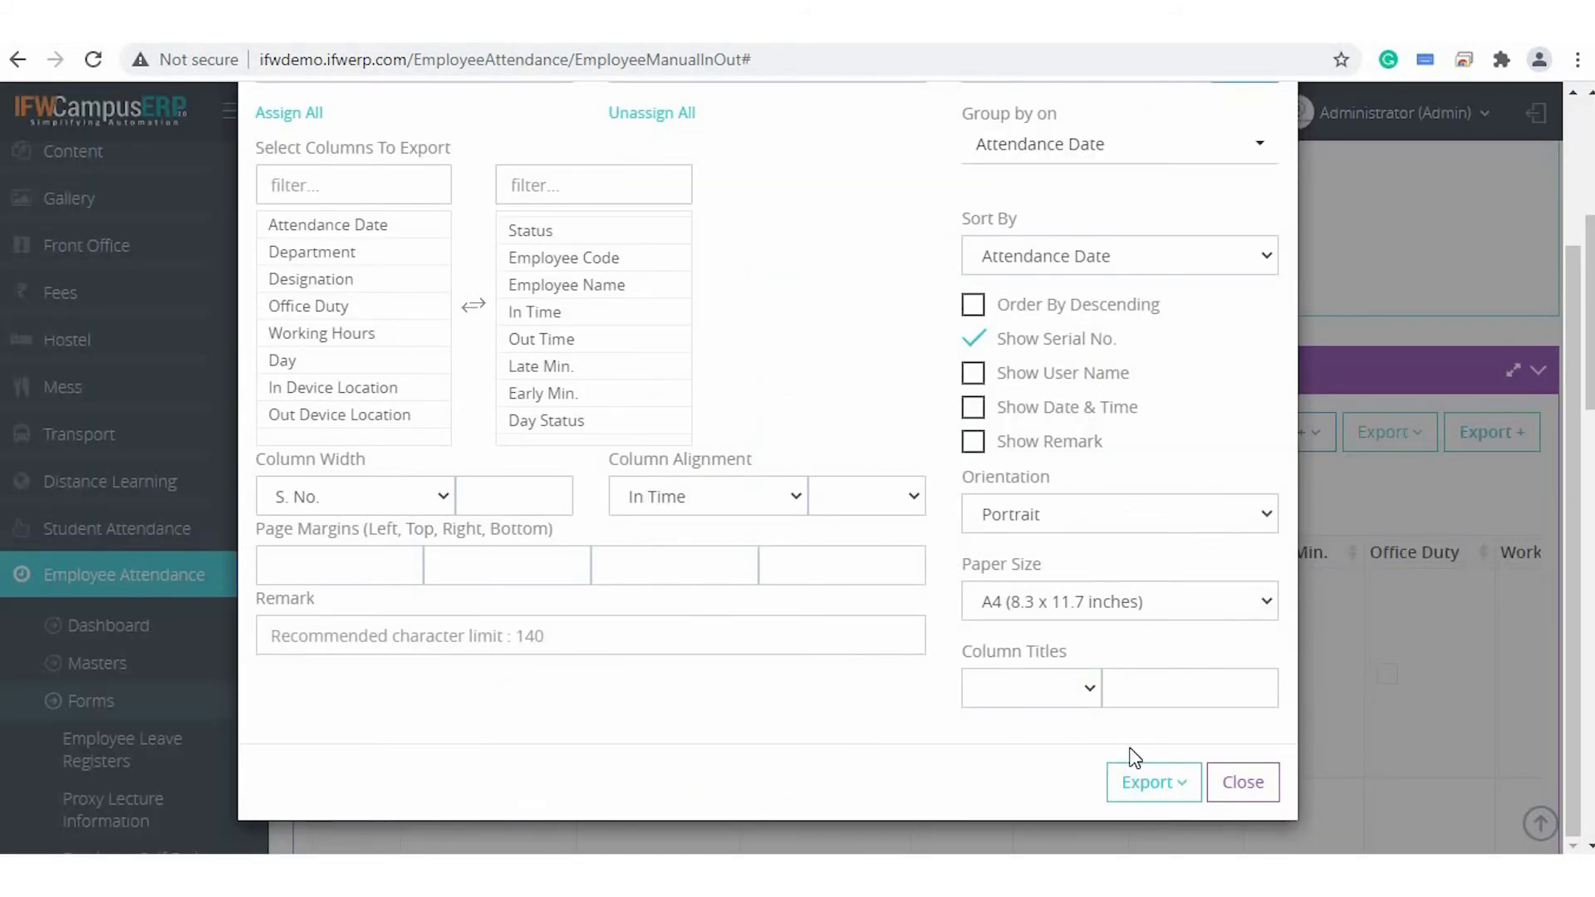
Close Export + and reach the Leave Sanctioner Approver page with its blank form.
click(1240, 782)
scroll(1196, 687, down, 2)
scroll(1206, 547, up, 2)
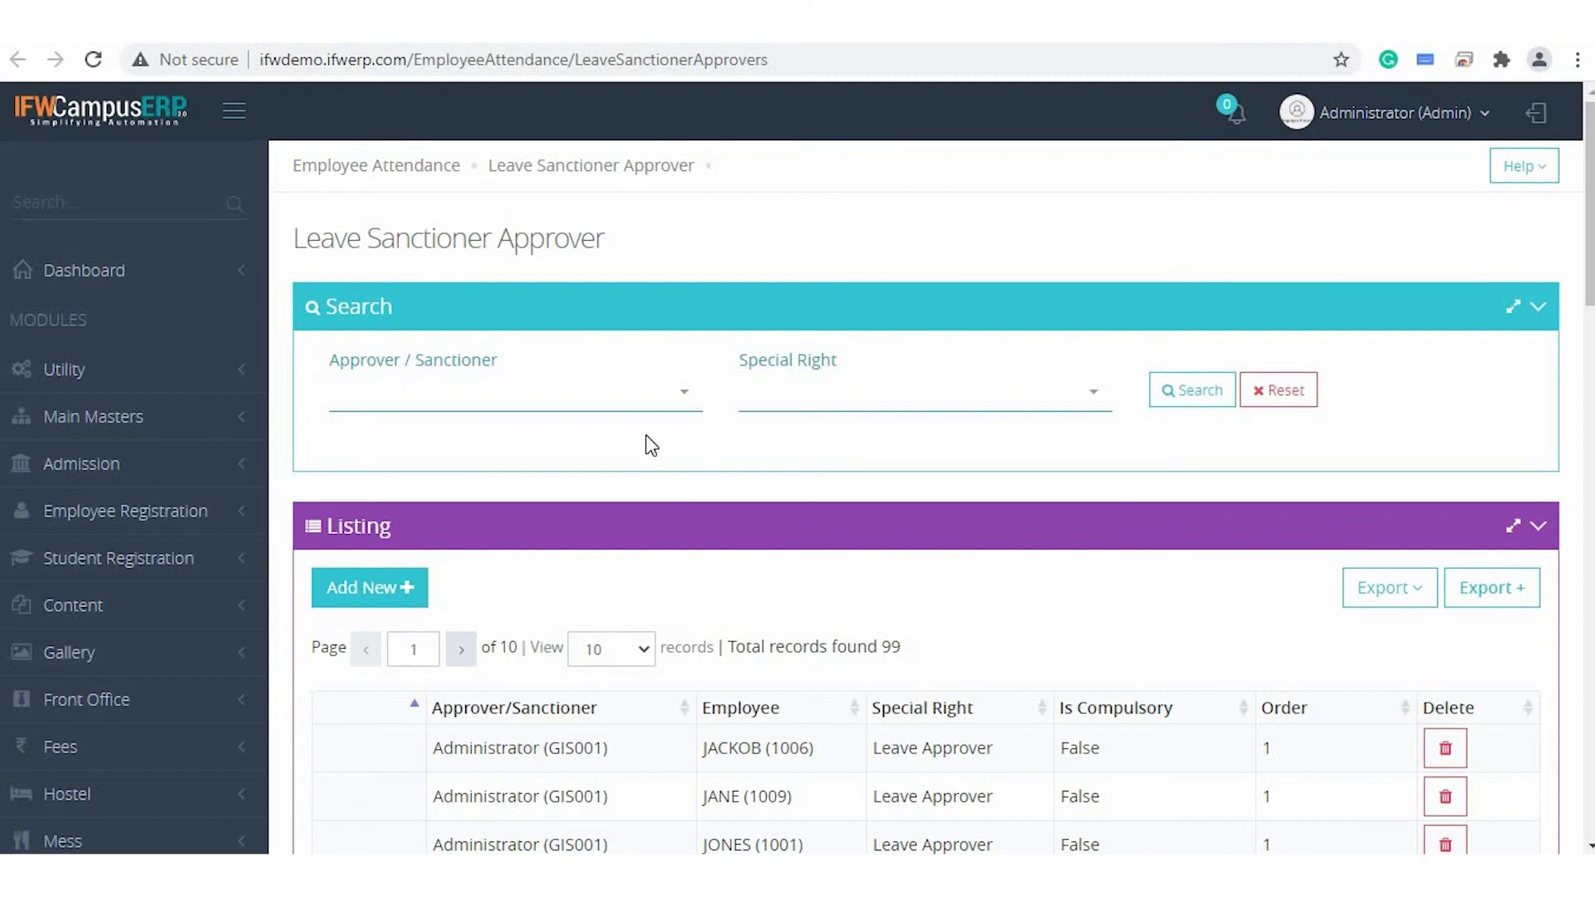
scroll(372, 574, down, 1)
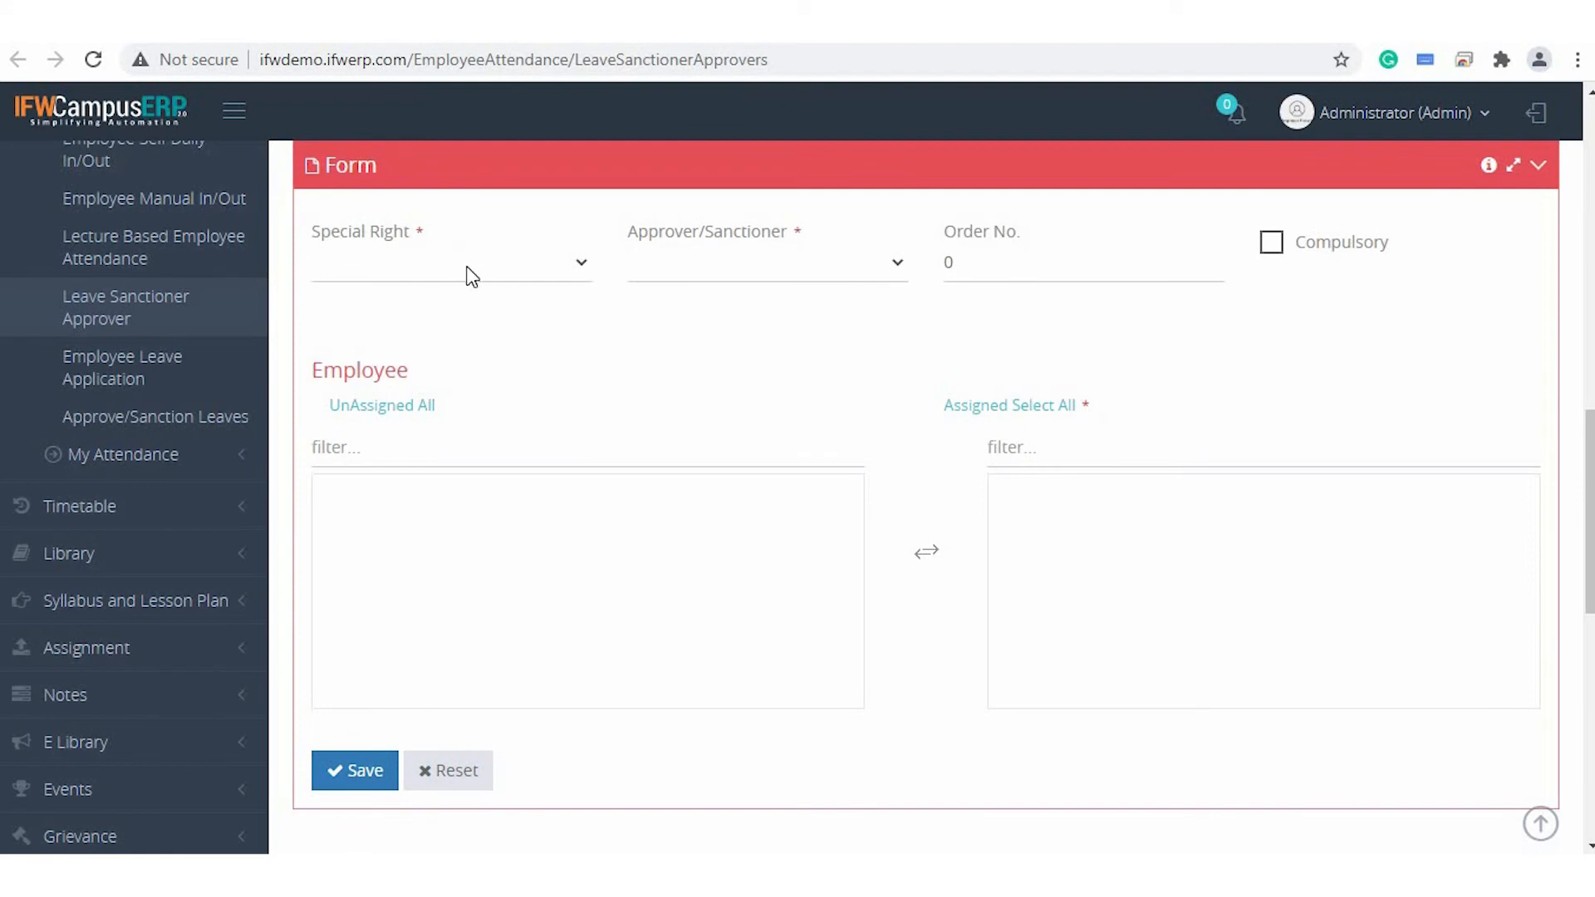
Assign Administrator (GIS001) as approver and sanctioner under the Leave Sanctioner right, order 1.
click(466, 267)
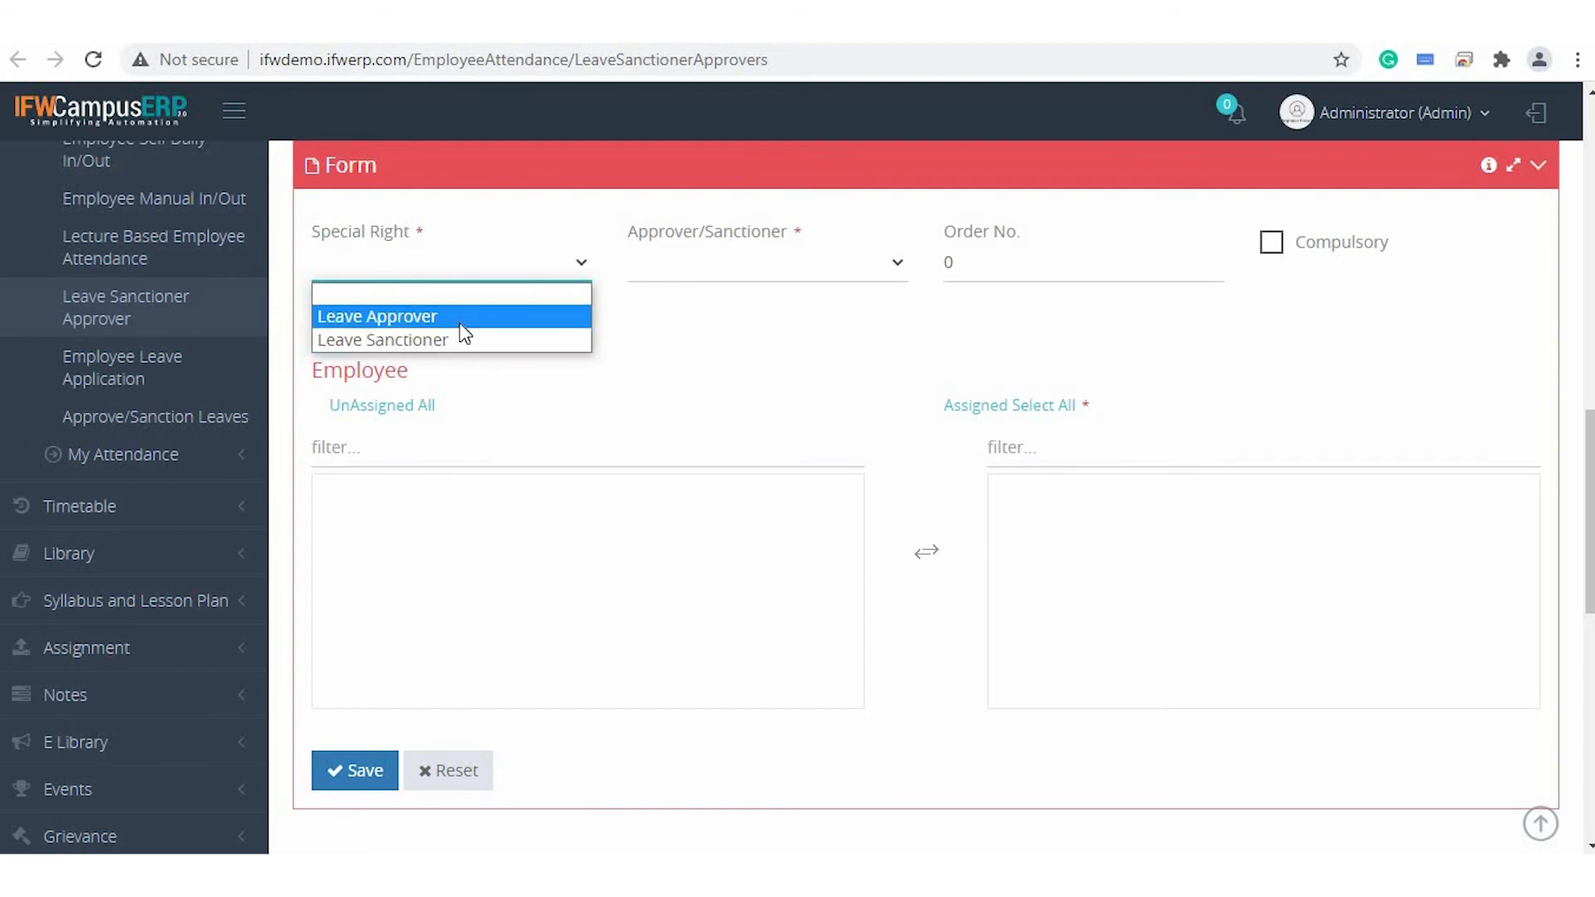
click(460, 323)
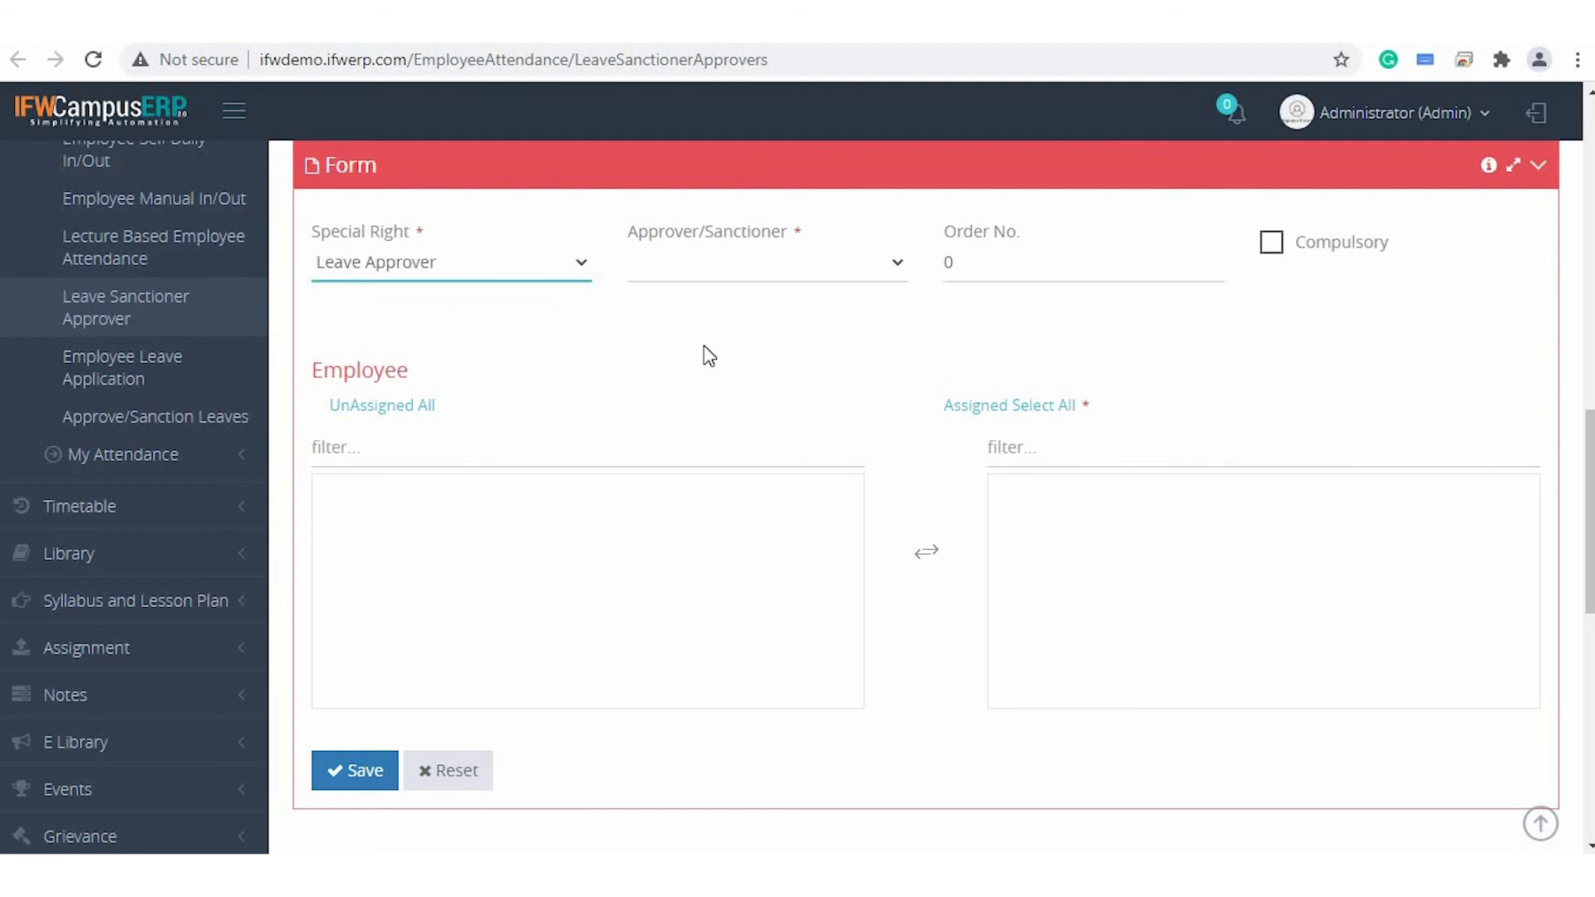
click(789, 272)
click(765, 324)
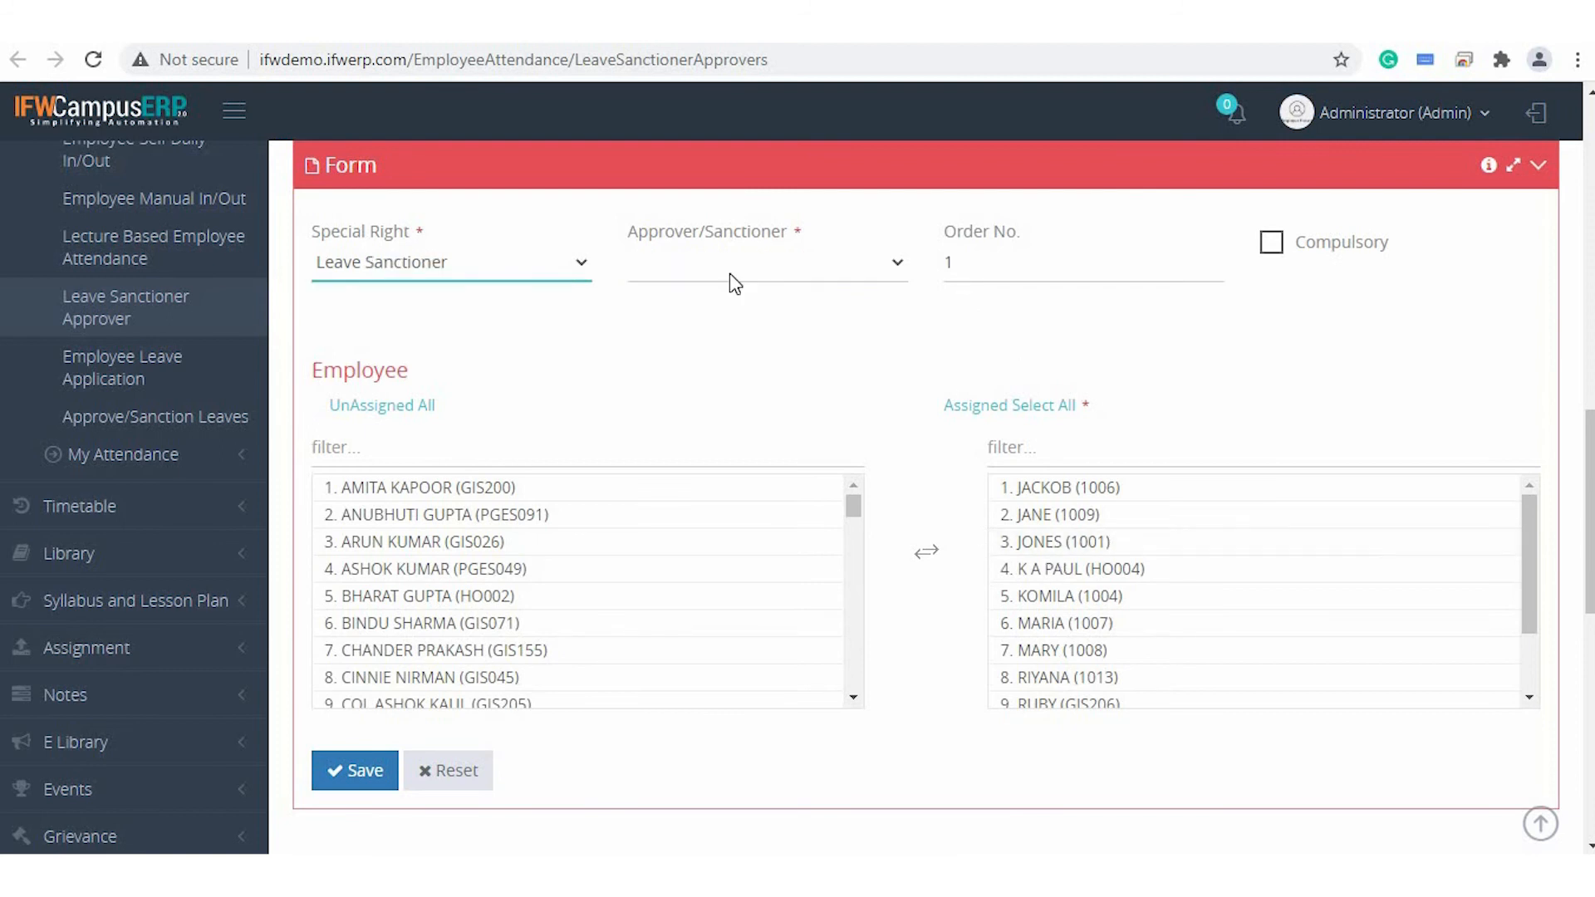
click(736, 284)
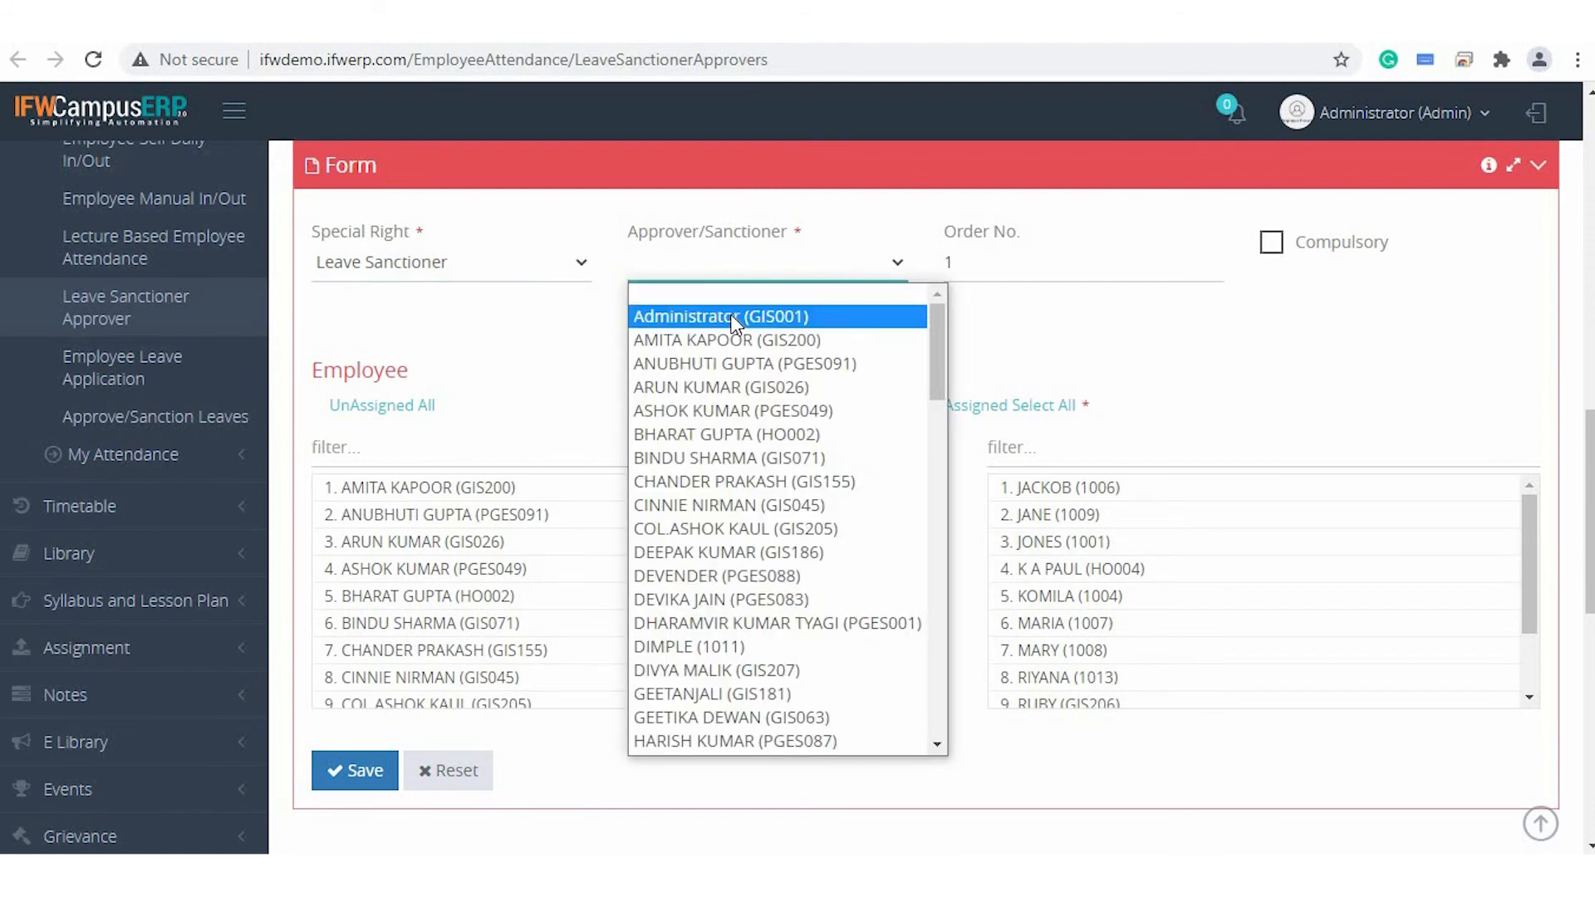
click(731, 314)
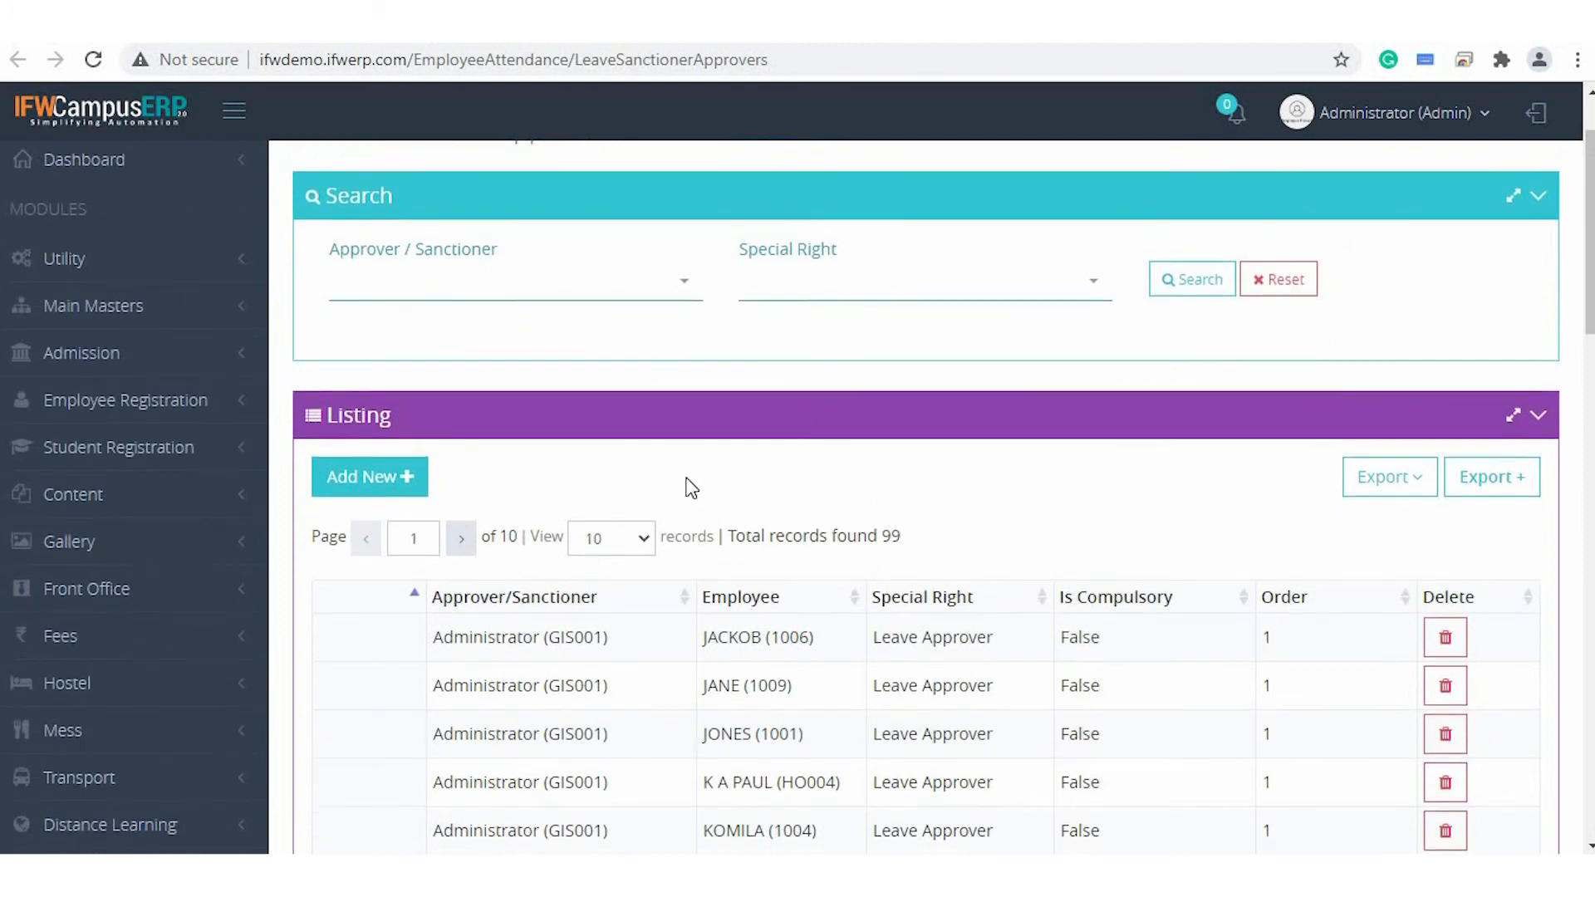
Scroll through the approver listing before moving on to Employee Leave Application.
scroll(687, 485, down, 3)
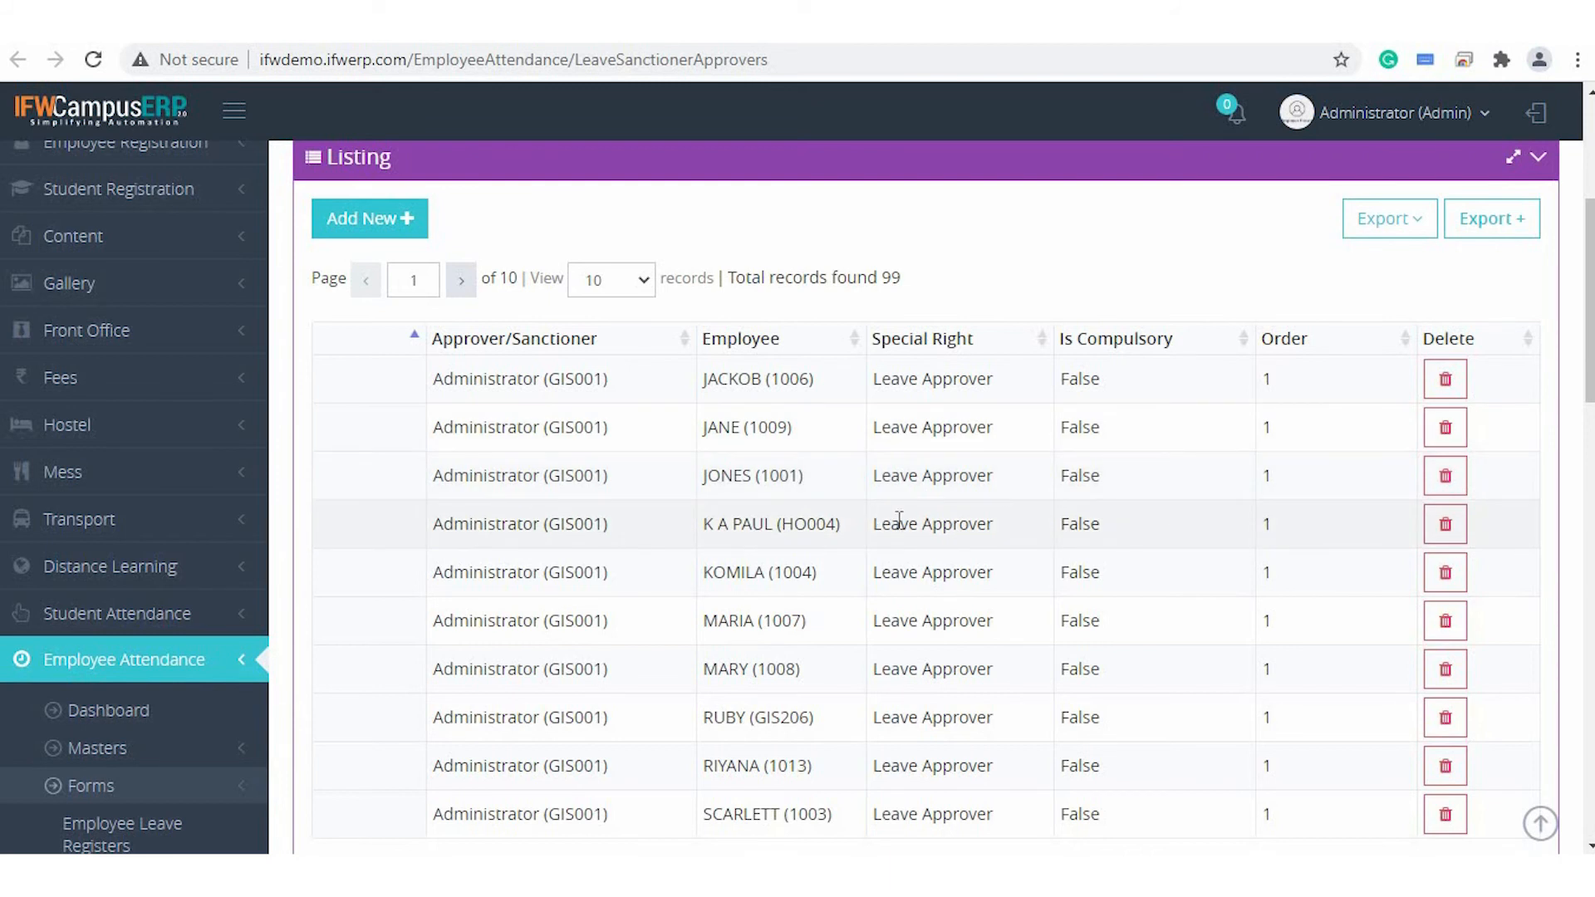
scroll(899, 519, up, 3)
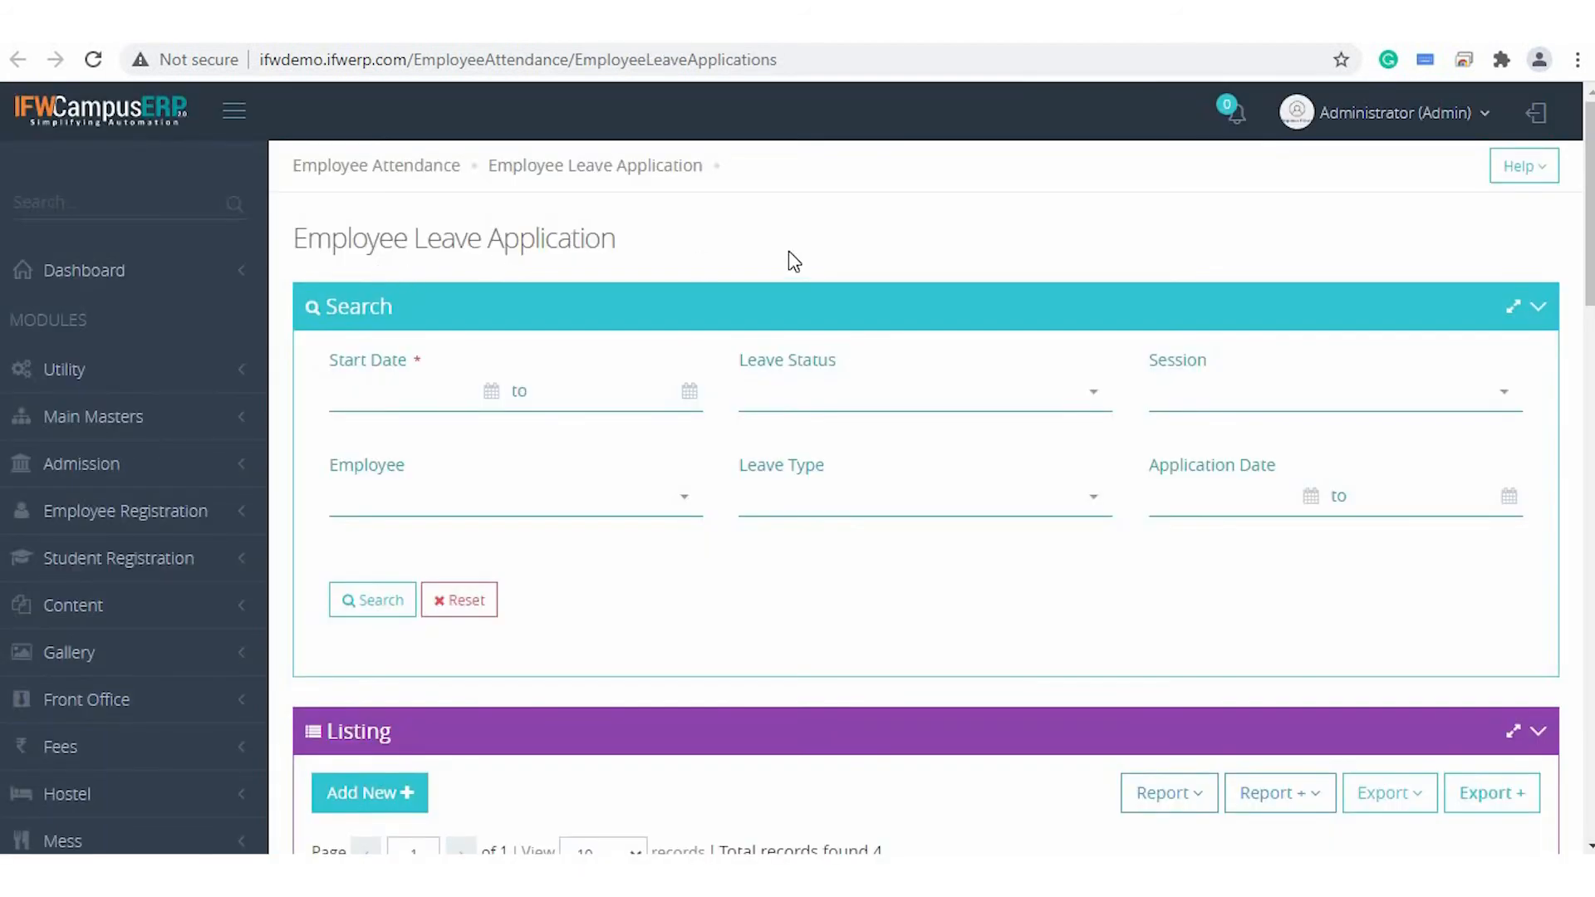
Start a new leave application for the employee with leave type Paid Leave (balance 10.00).
scroll(565, 540, down, 3)
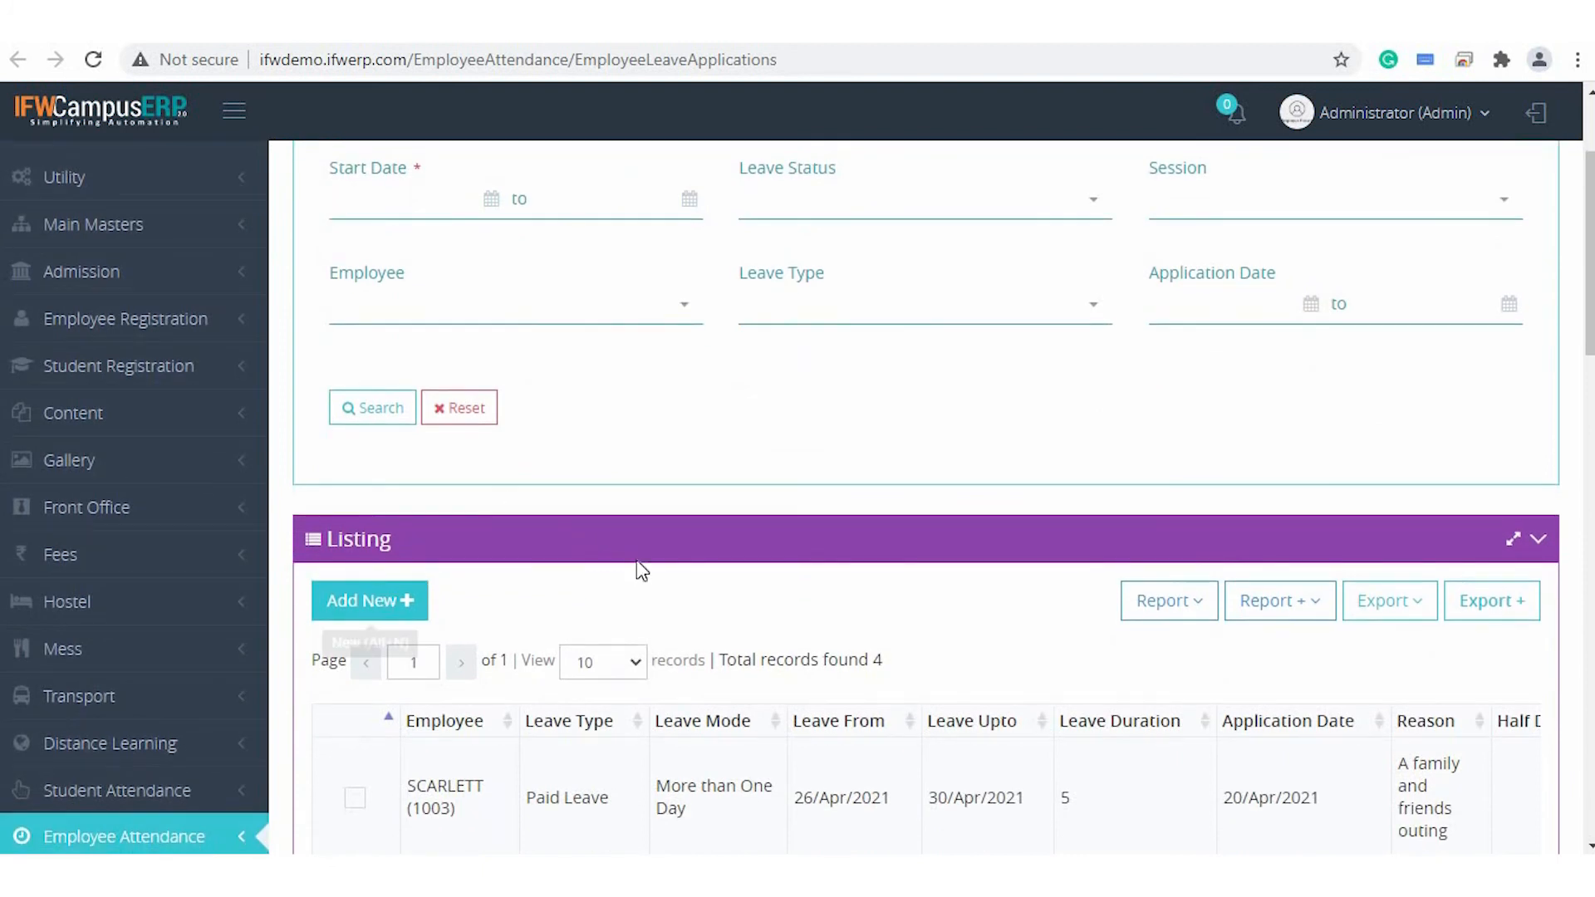
scroll(642, 562, up, 2)
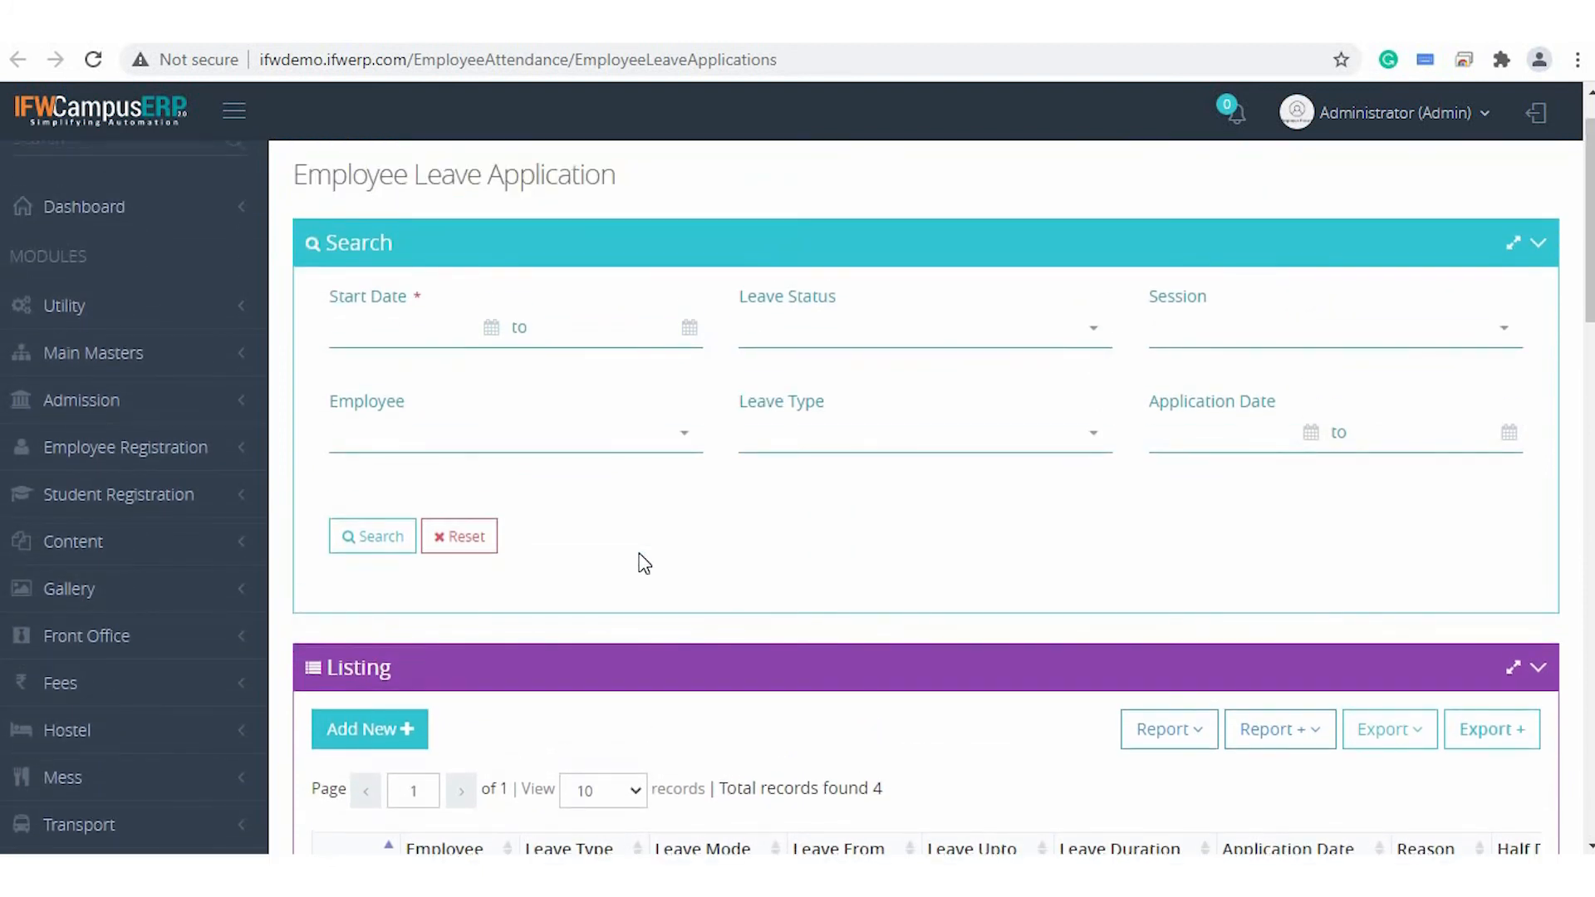
scroll(645, 564, down, 3)
scroll(702, 516, up, 3)
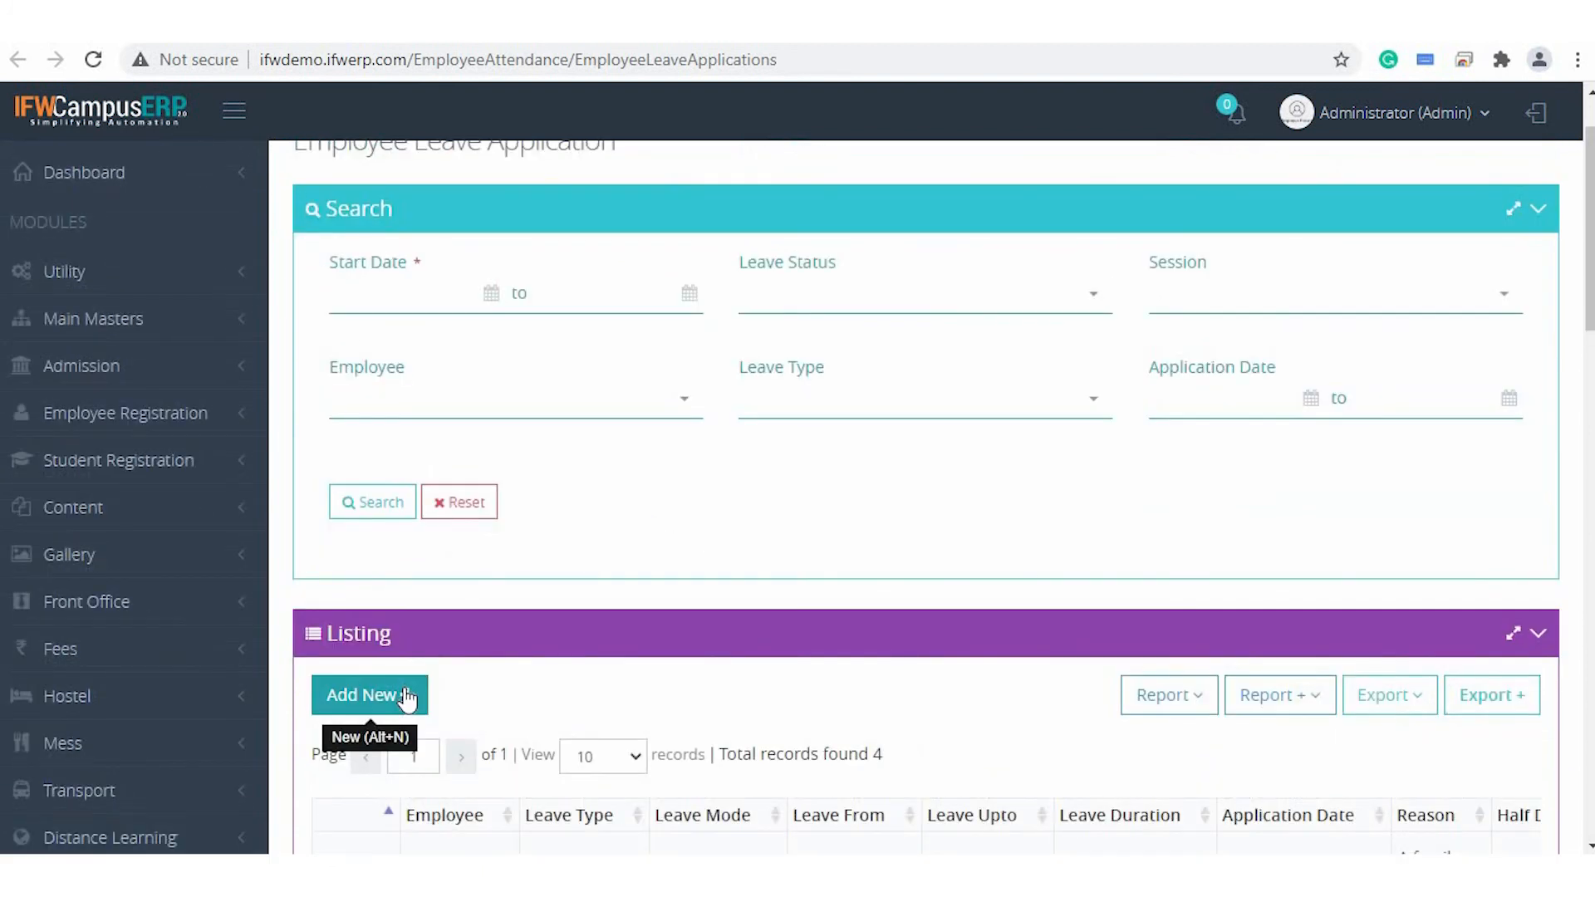
click(407, 696)
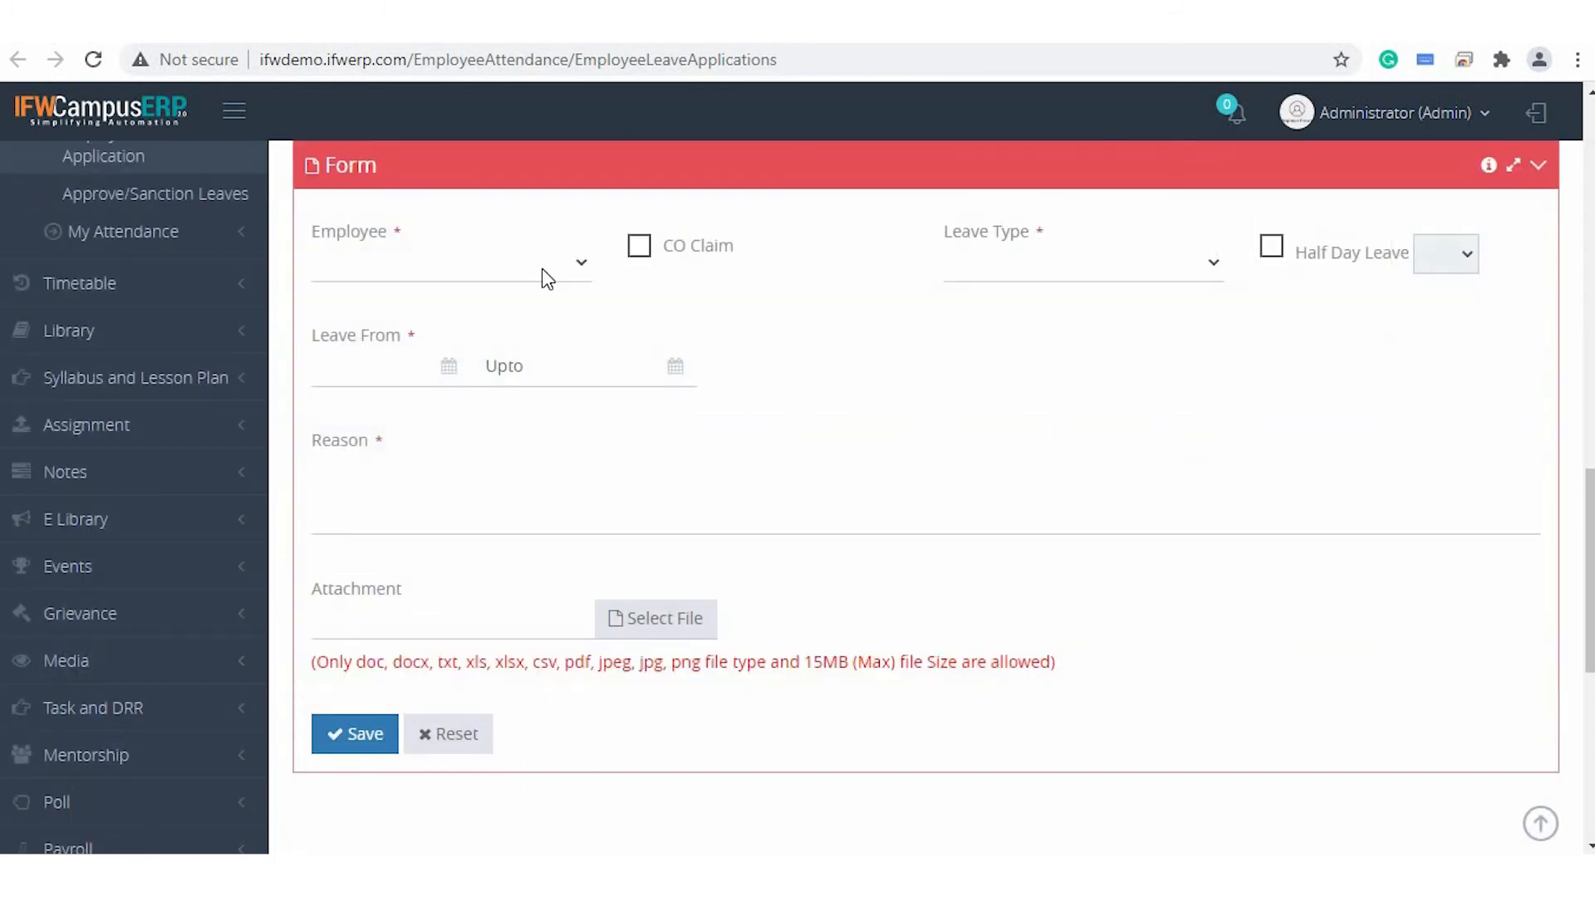
click(544, 277)
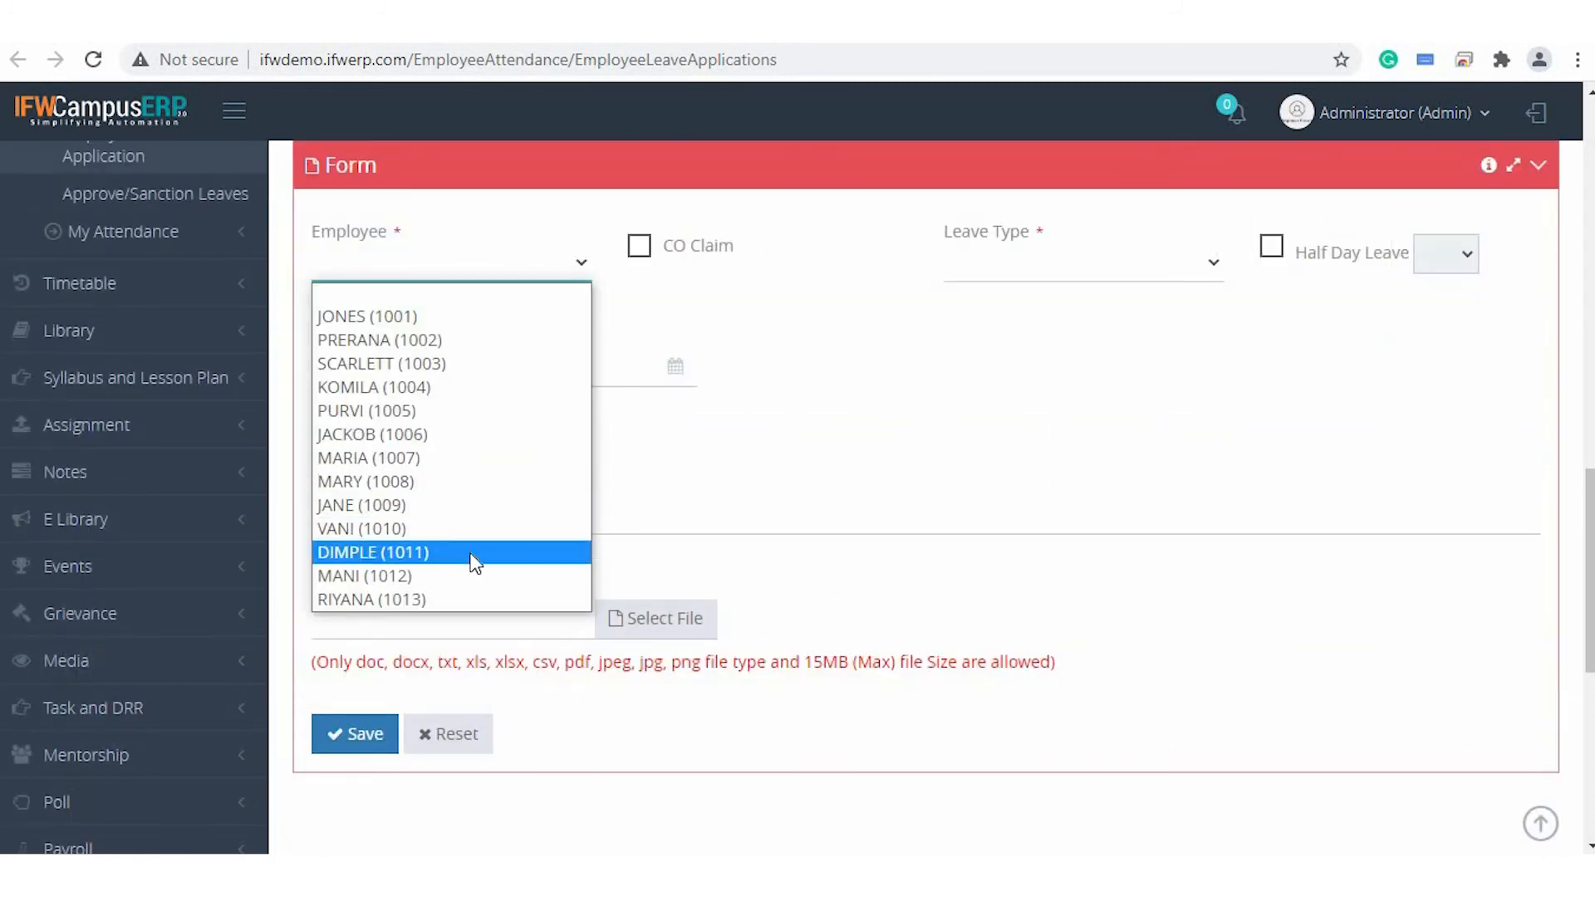
click(418, 316)
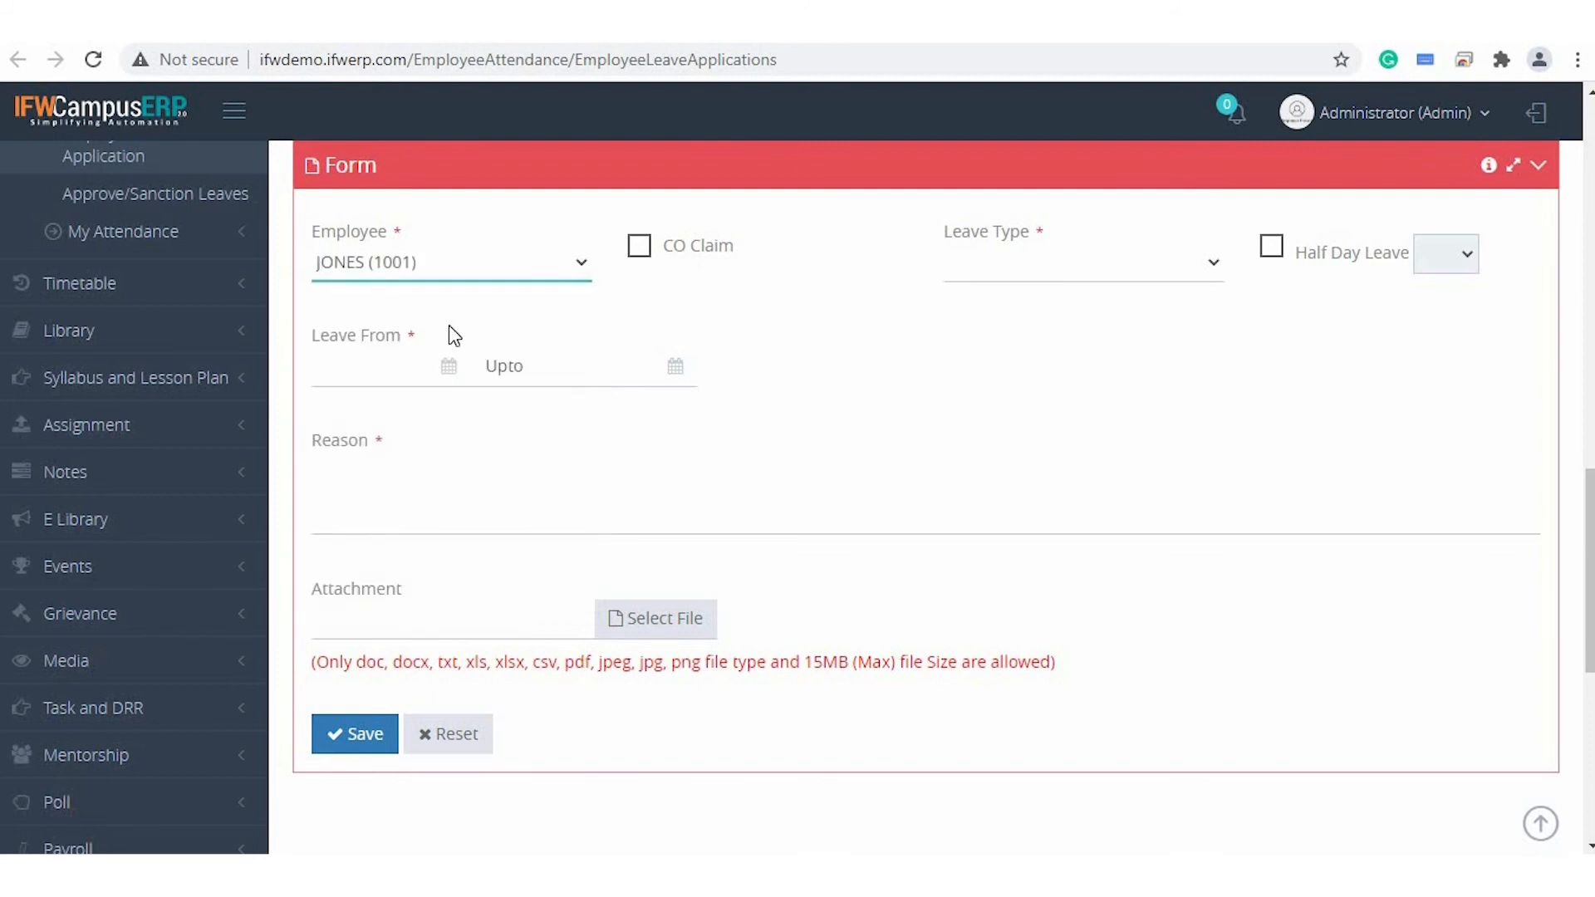
click(1045, 280)
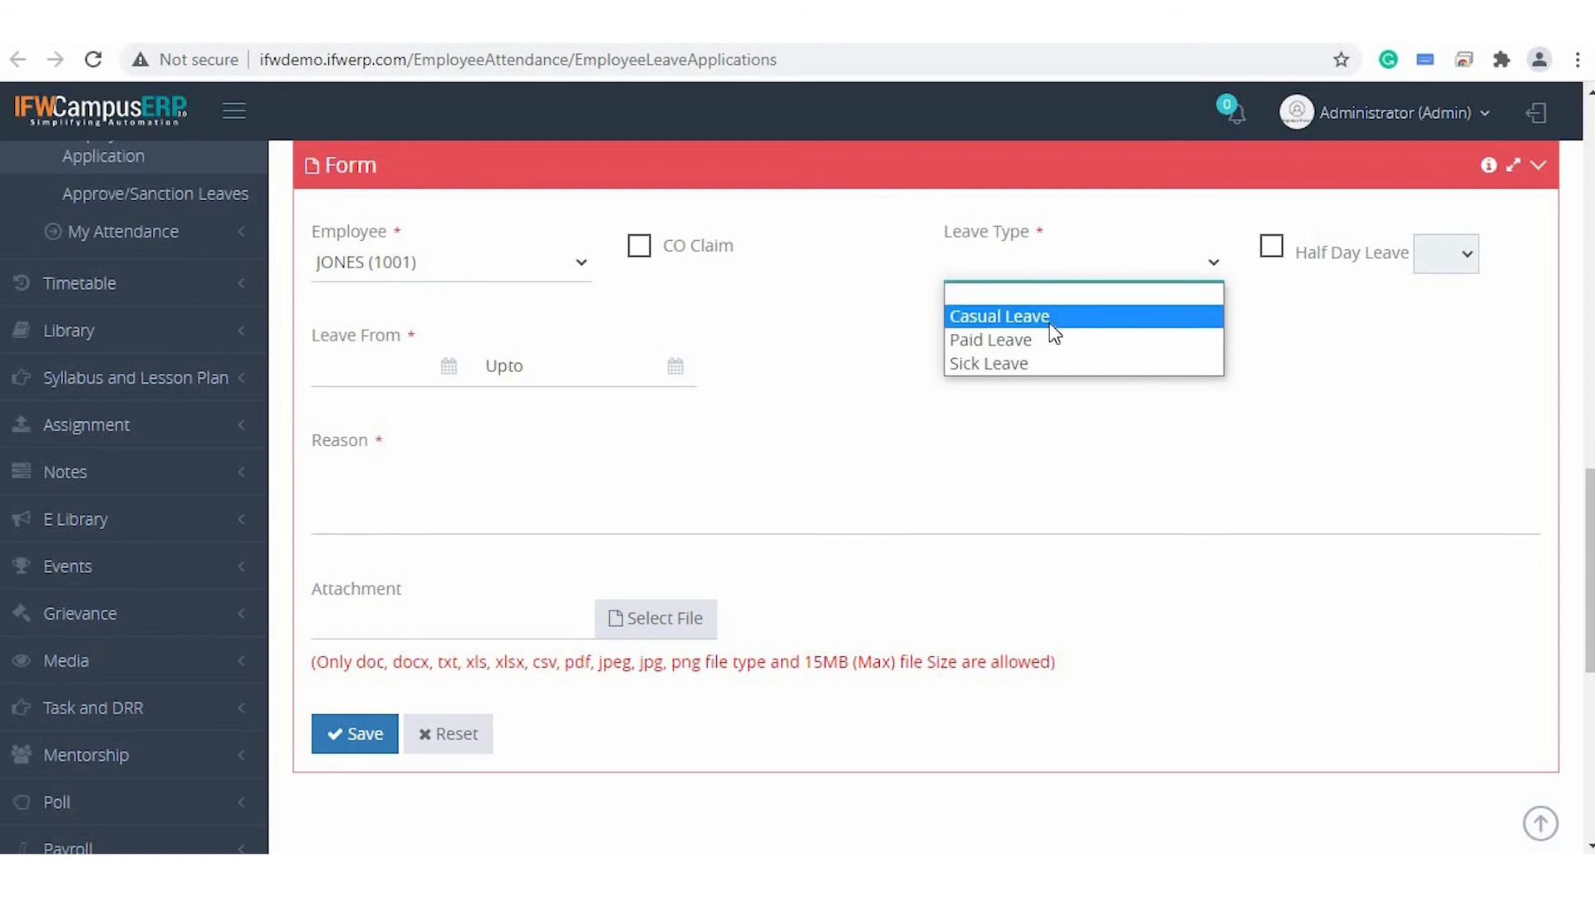
click(1050, 322)
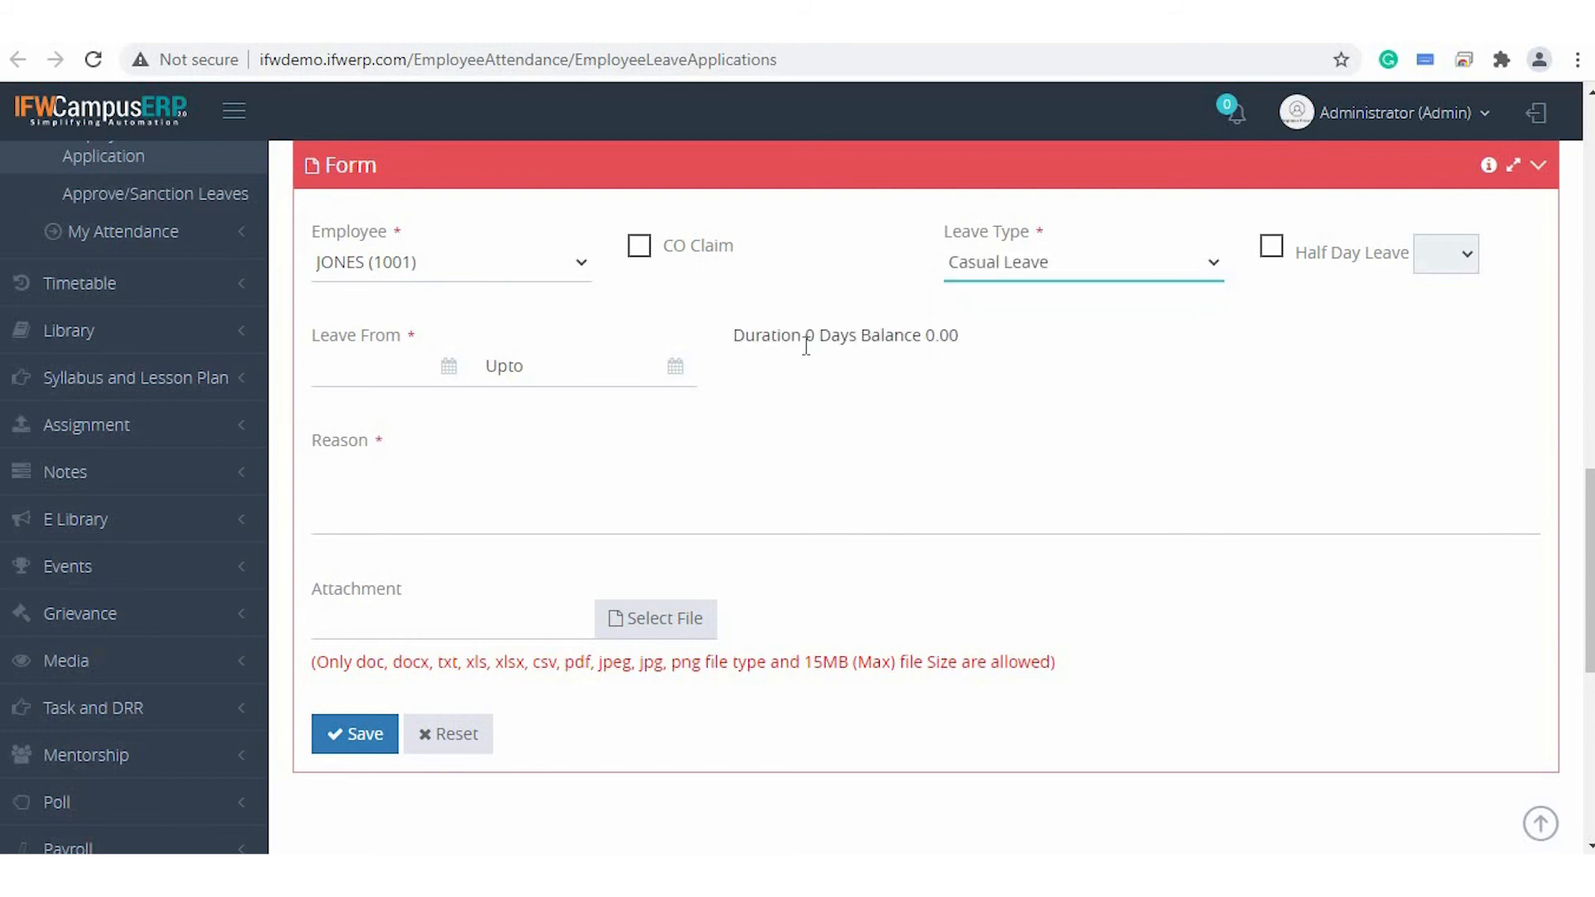
triple_click(957, 336)
click(1118, 426)
click(1055, 264)
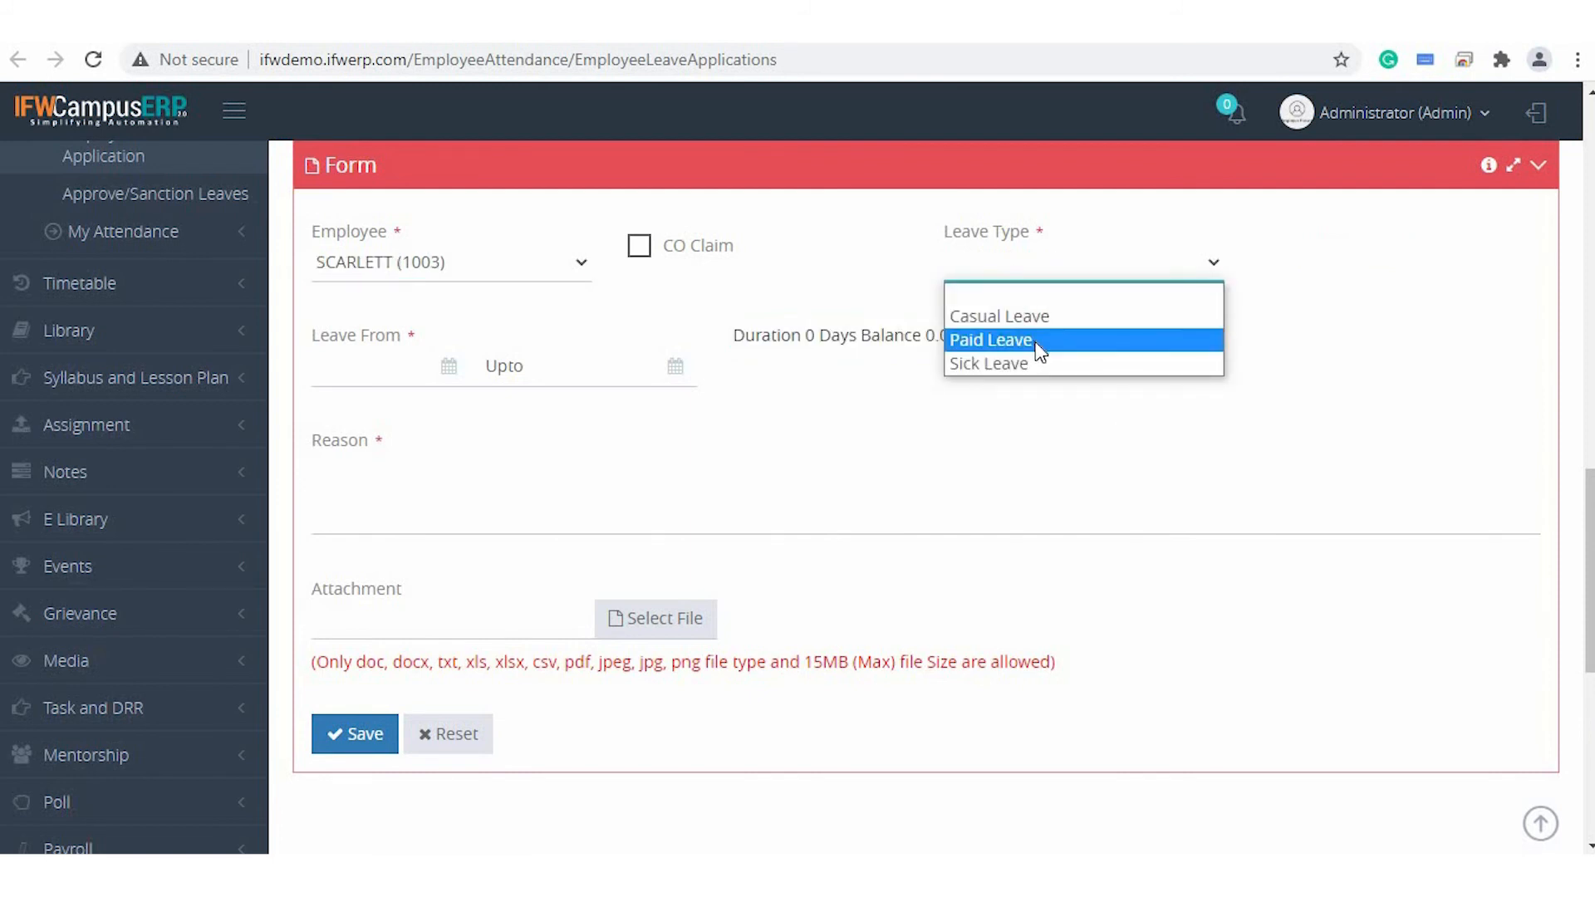
click(1036, 341)
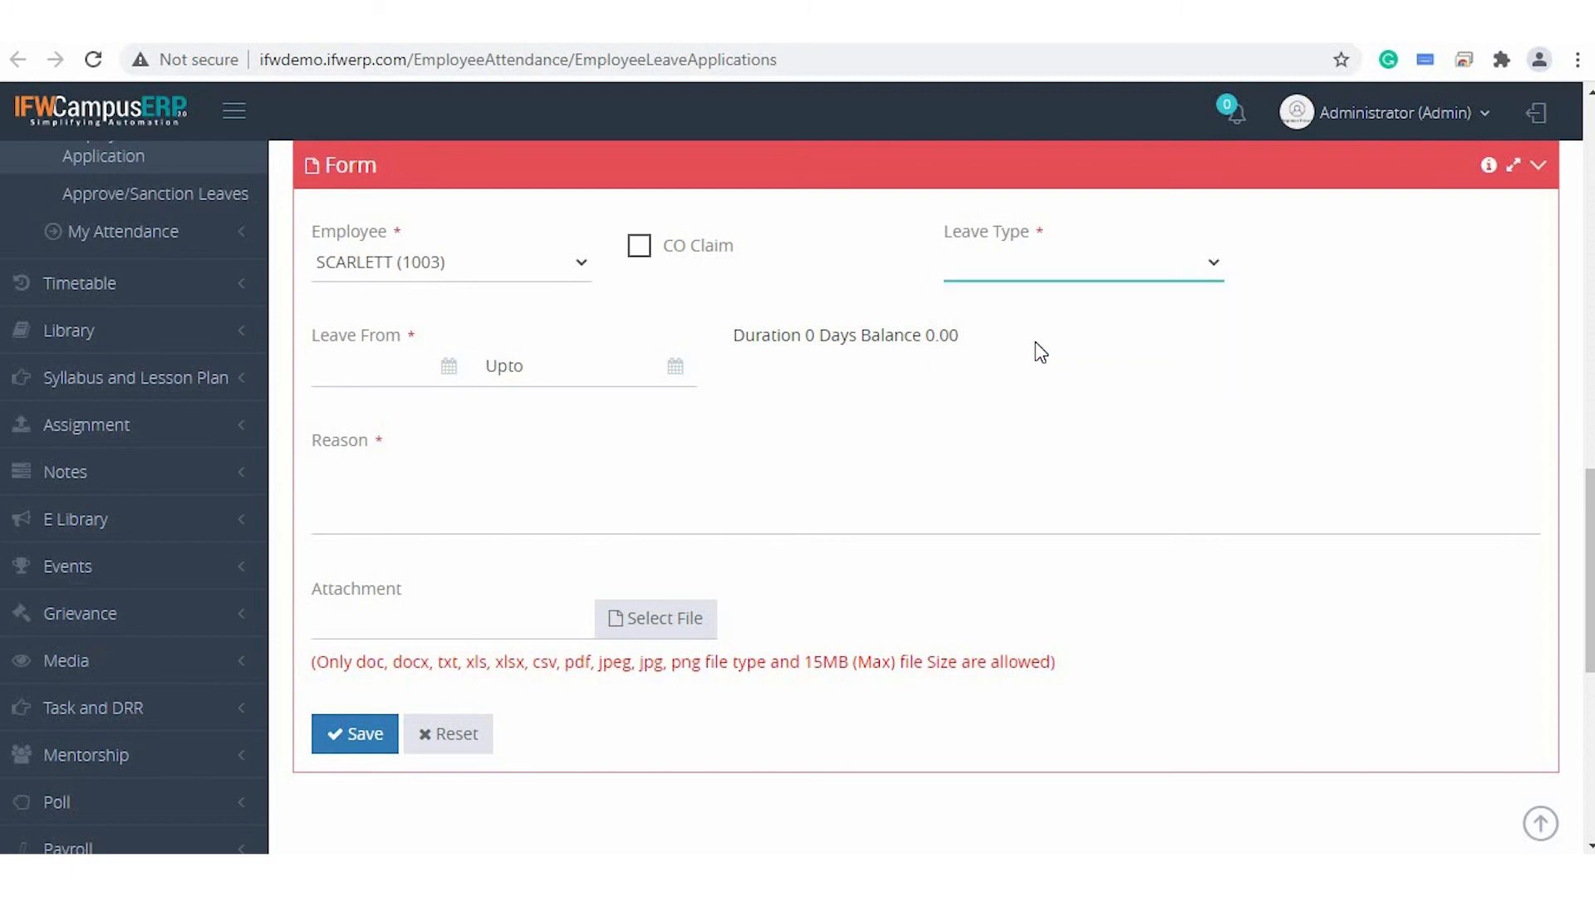
double_click(940, 344)
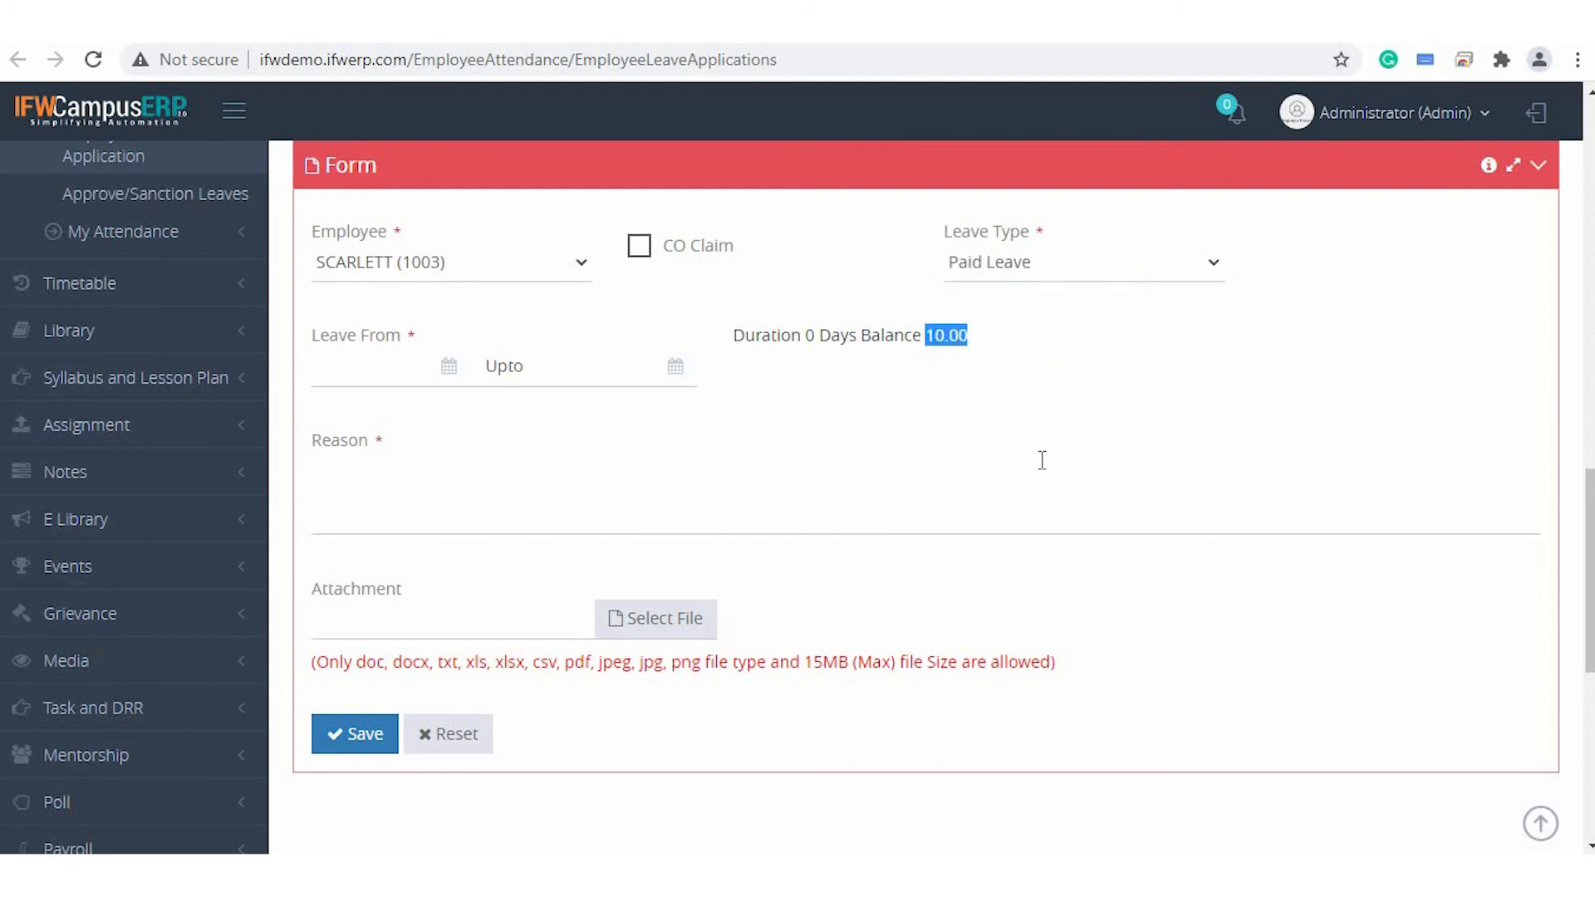
Set the leave period from 24-Jun-2021 to 26-Jun-2021.
click(372, 366)
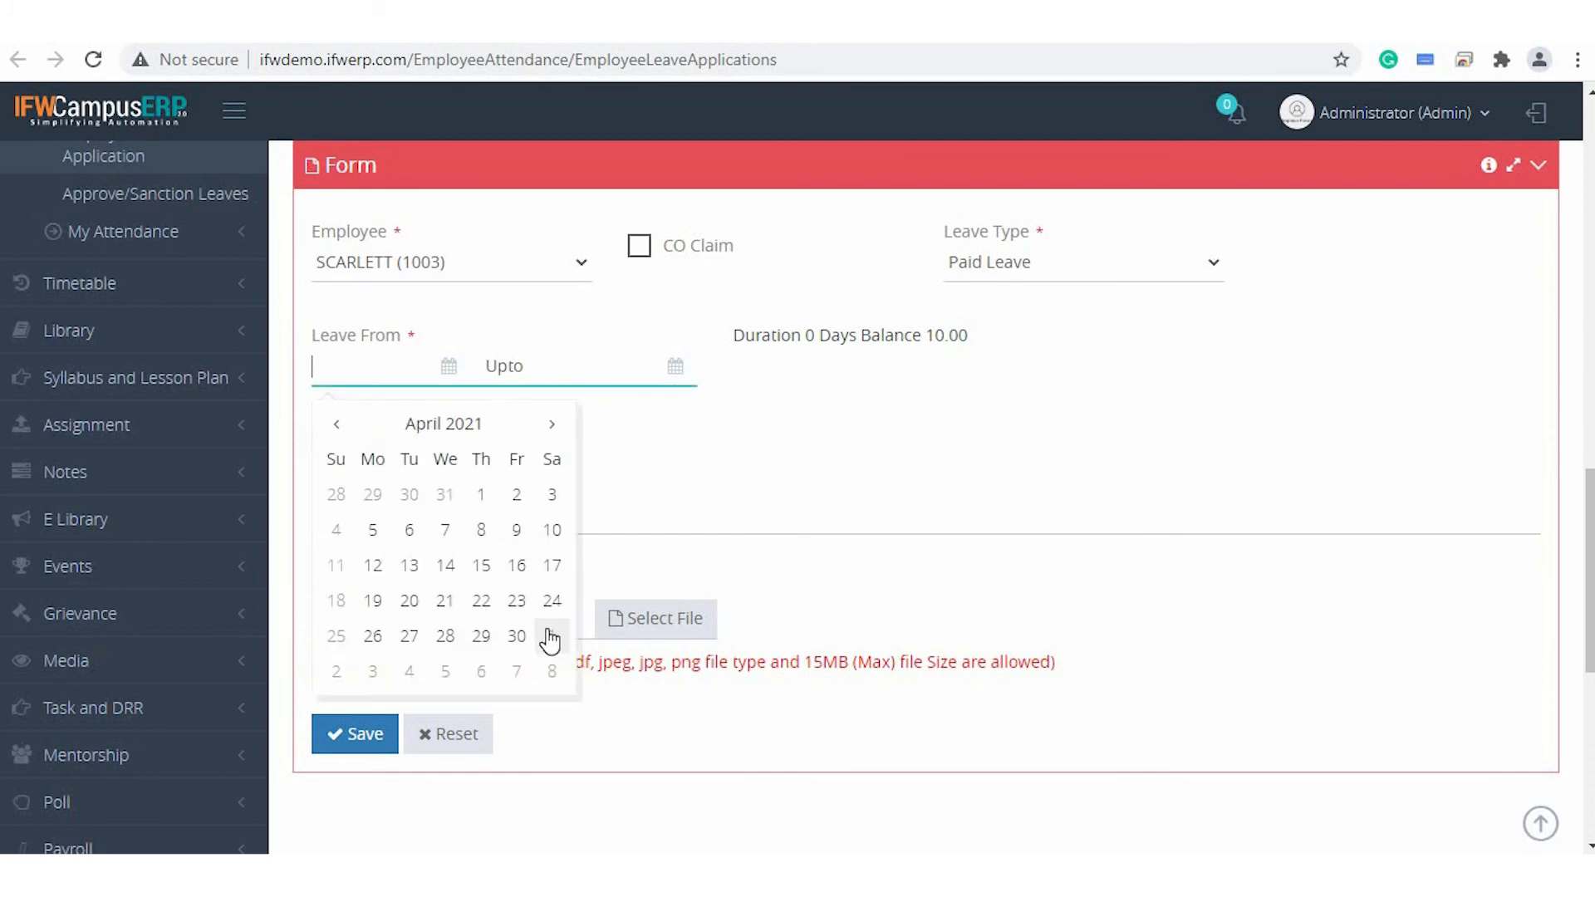
click(553, 425)
click(554, 425)
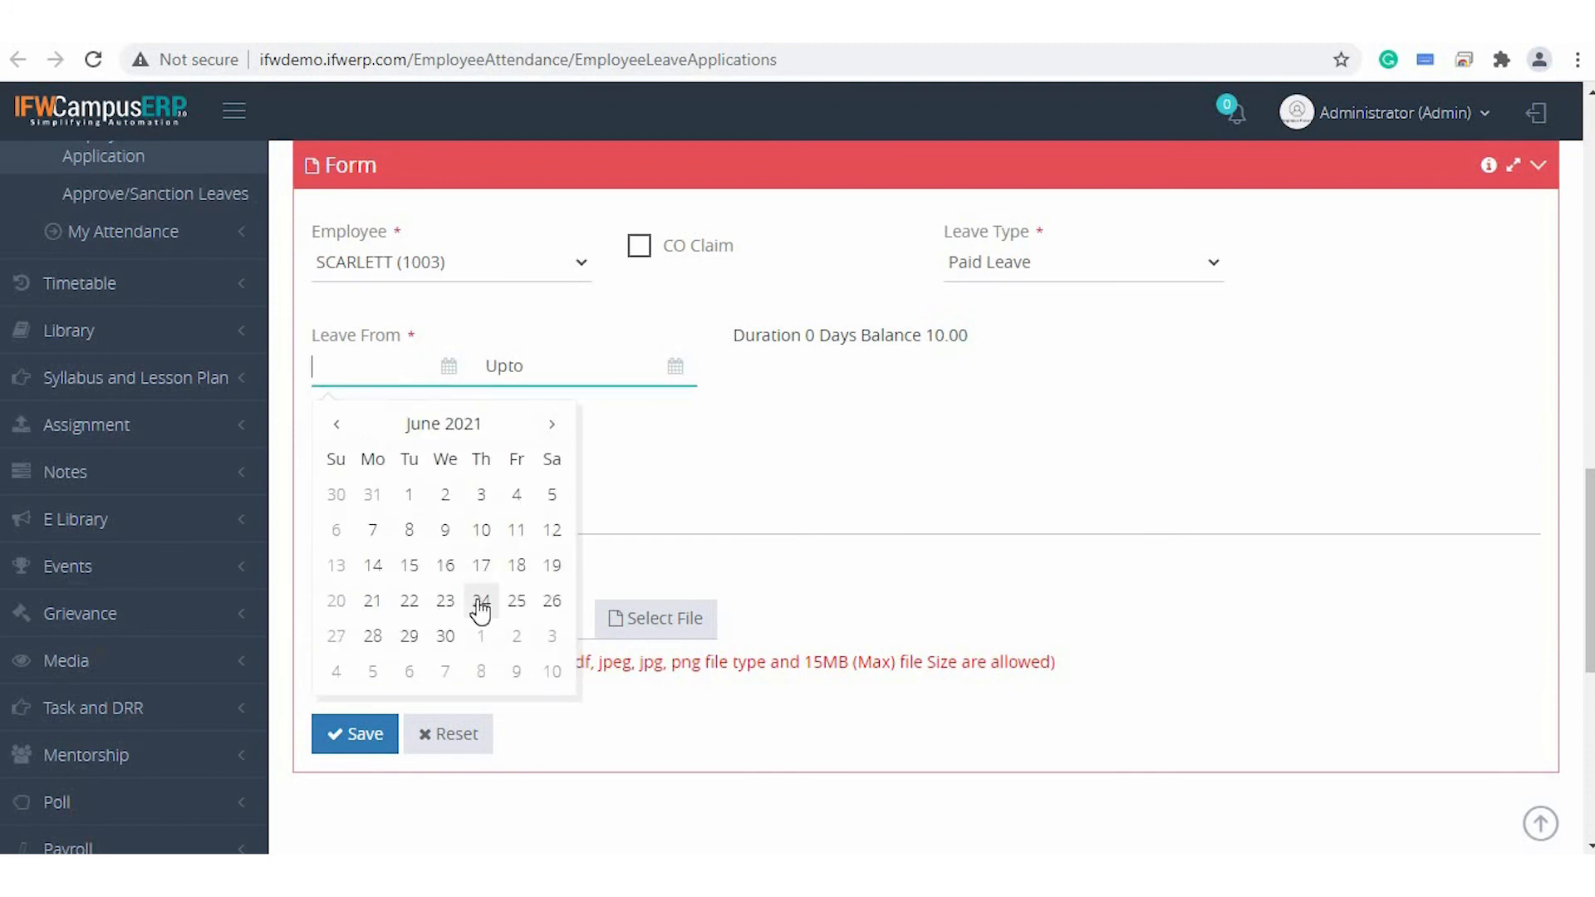
click(479, 602)
click(613, 366)
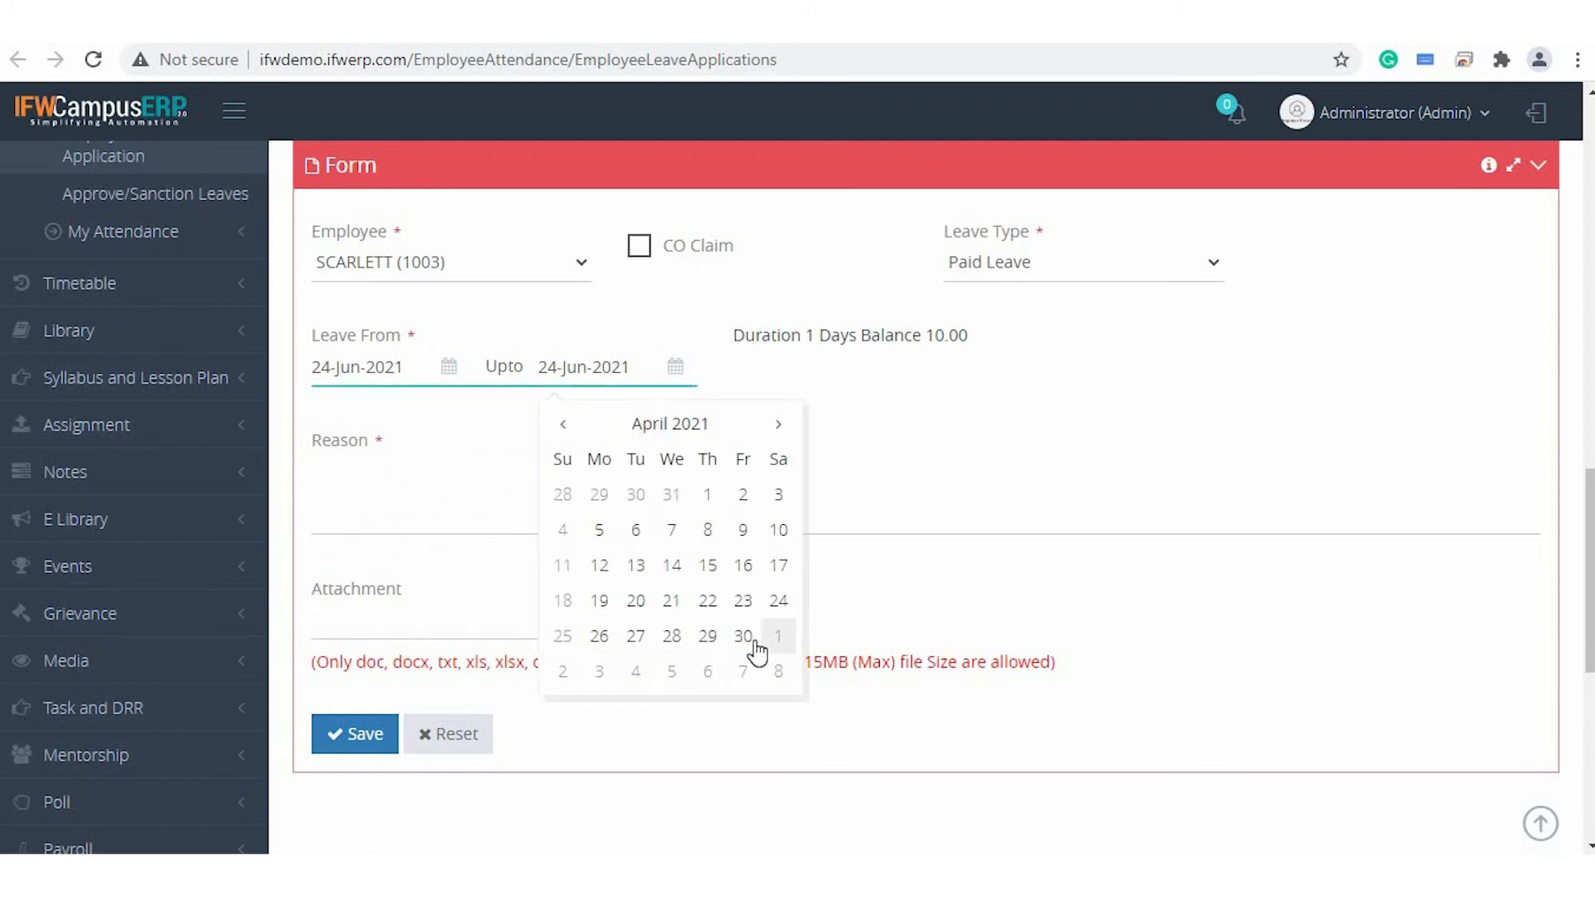
click(794, 430)
click(793, 430)
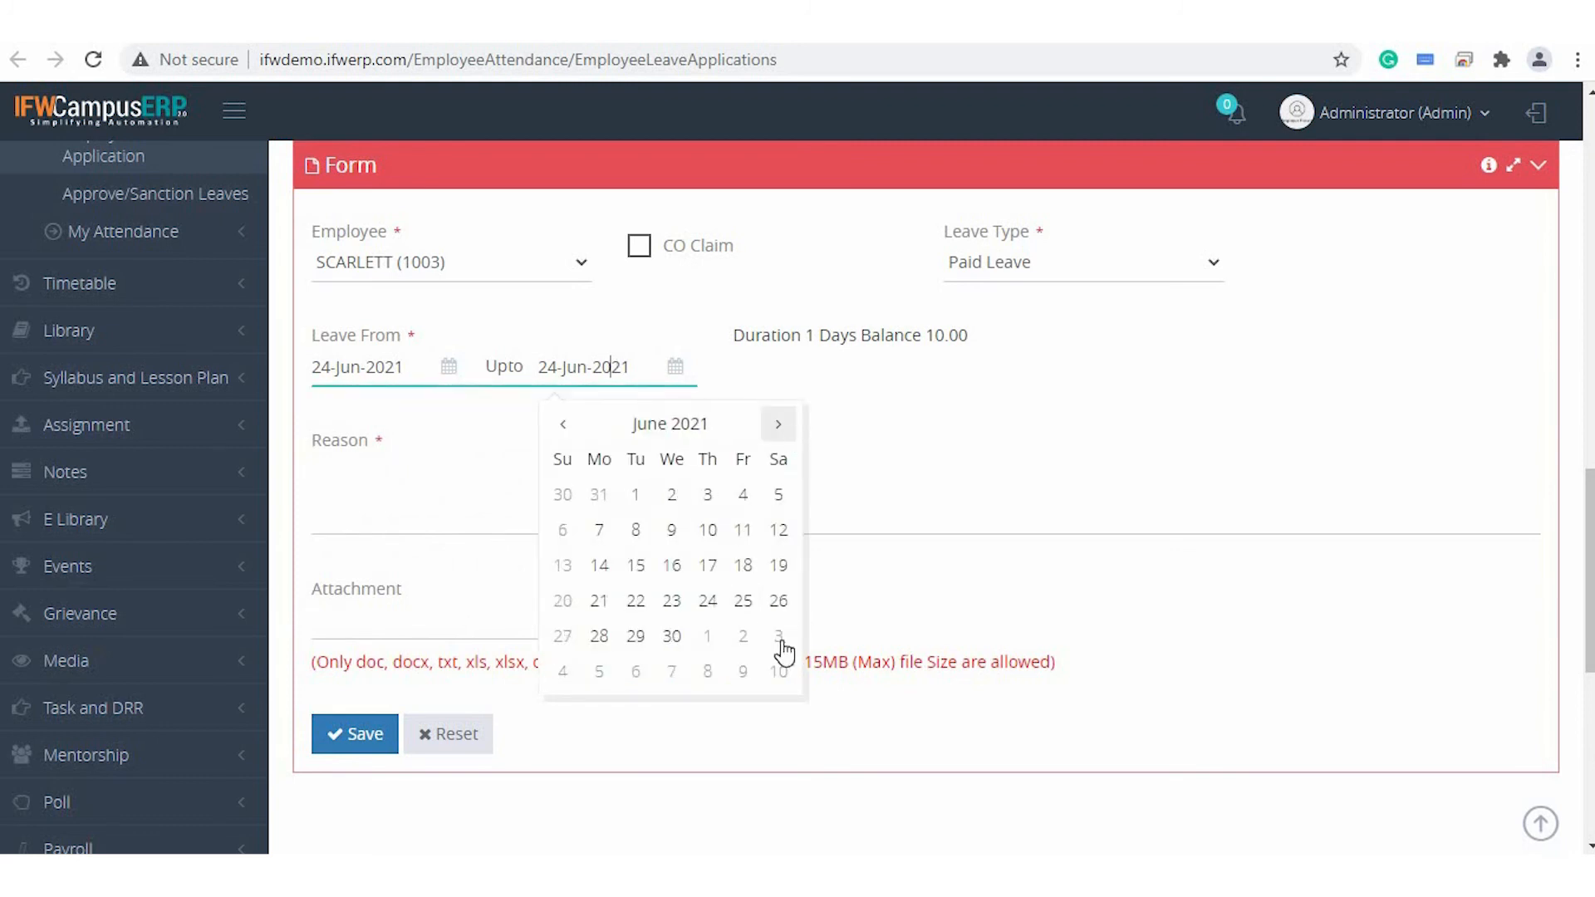
click(779, 602)
Enter the reason 'Family and friends outstation parties' and save the application.
click(670, 492)
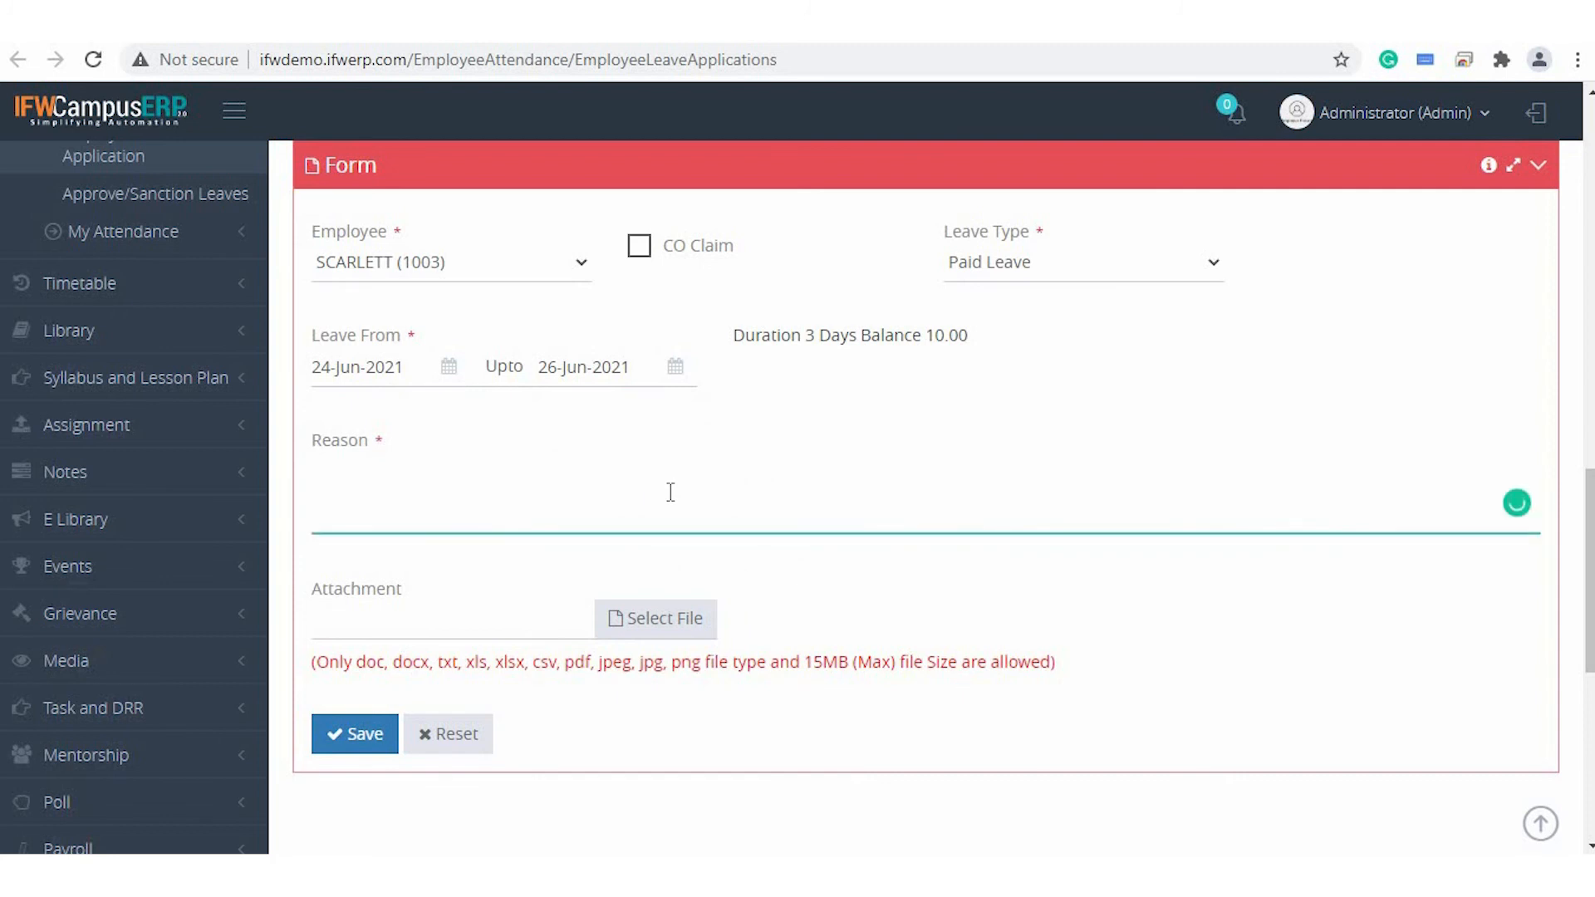
text(Family and friends outstation parties)
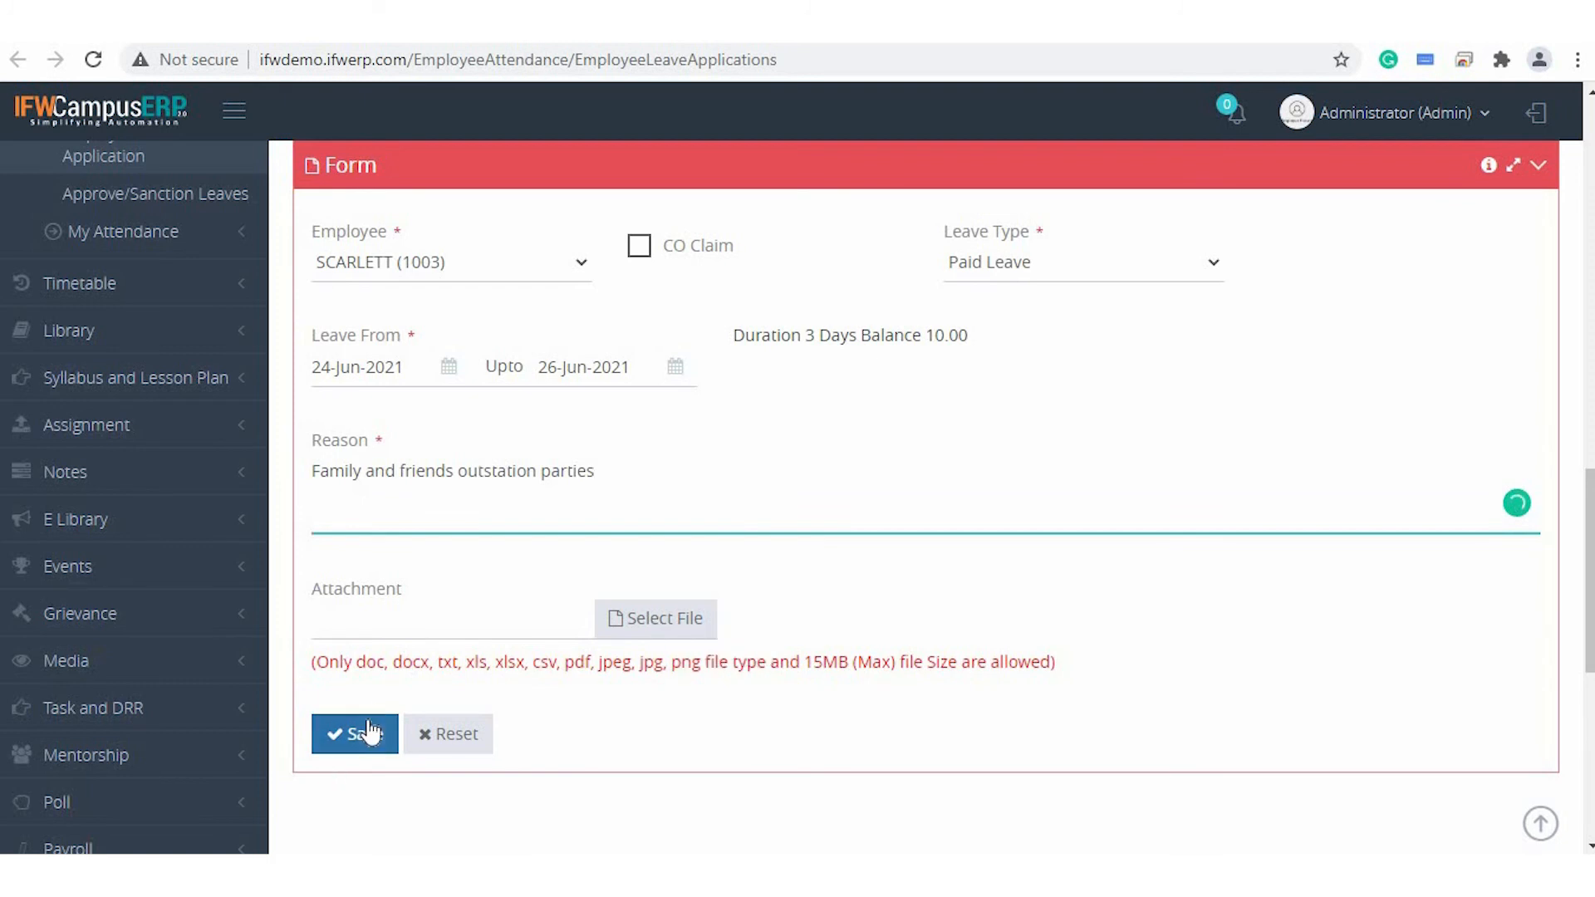
click(383, 368)
click(559, 367)
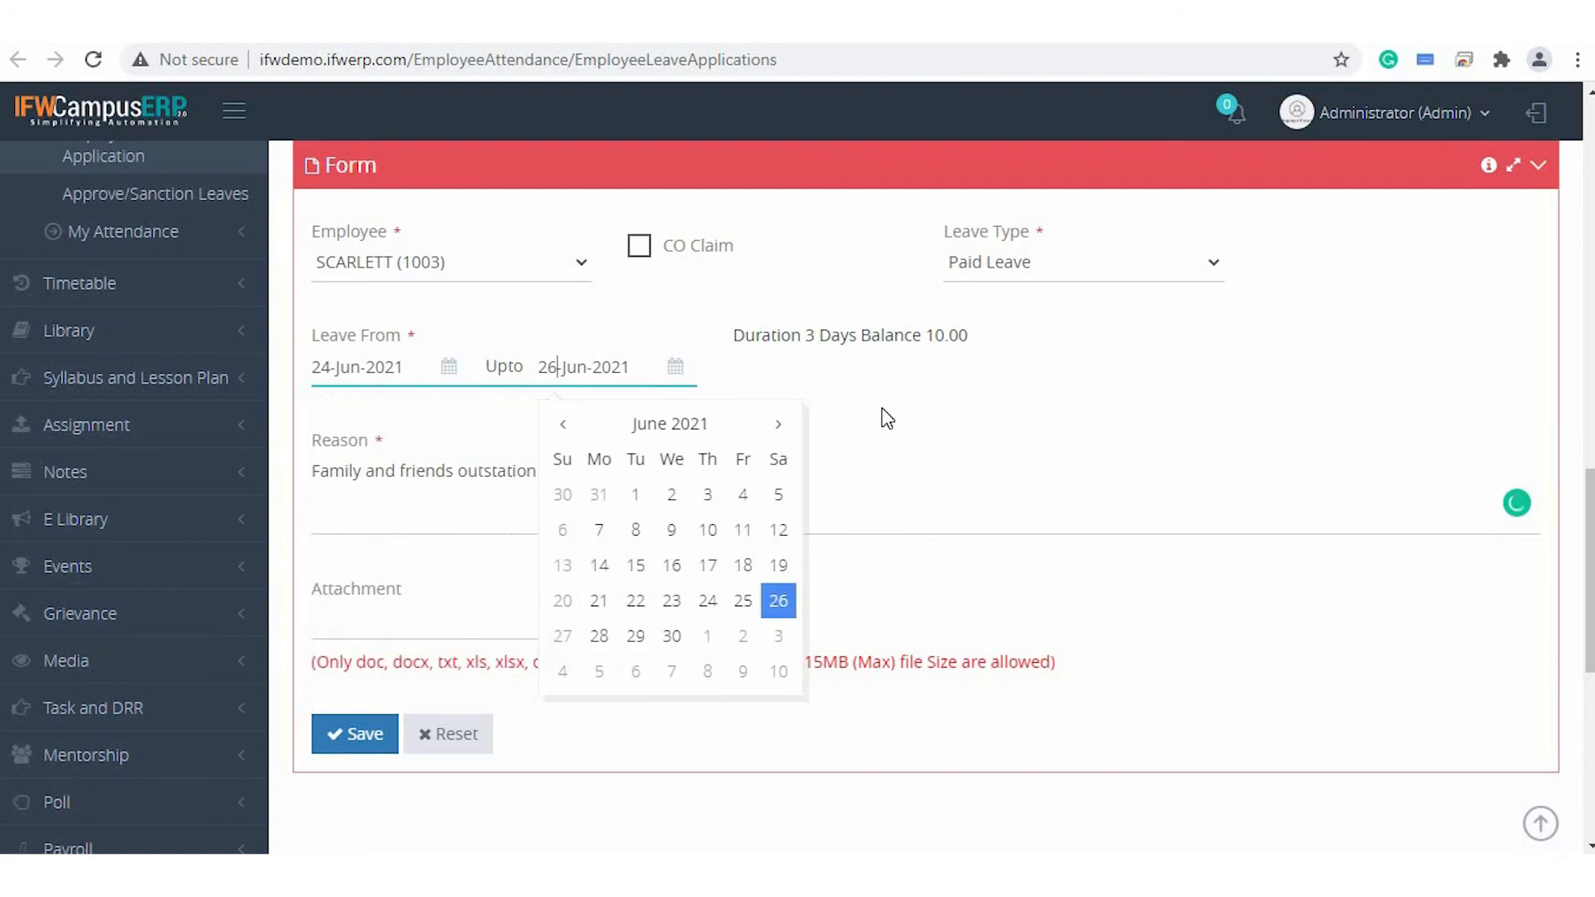
click(816, 363)
click(358, 733)
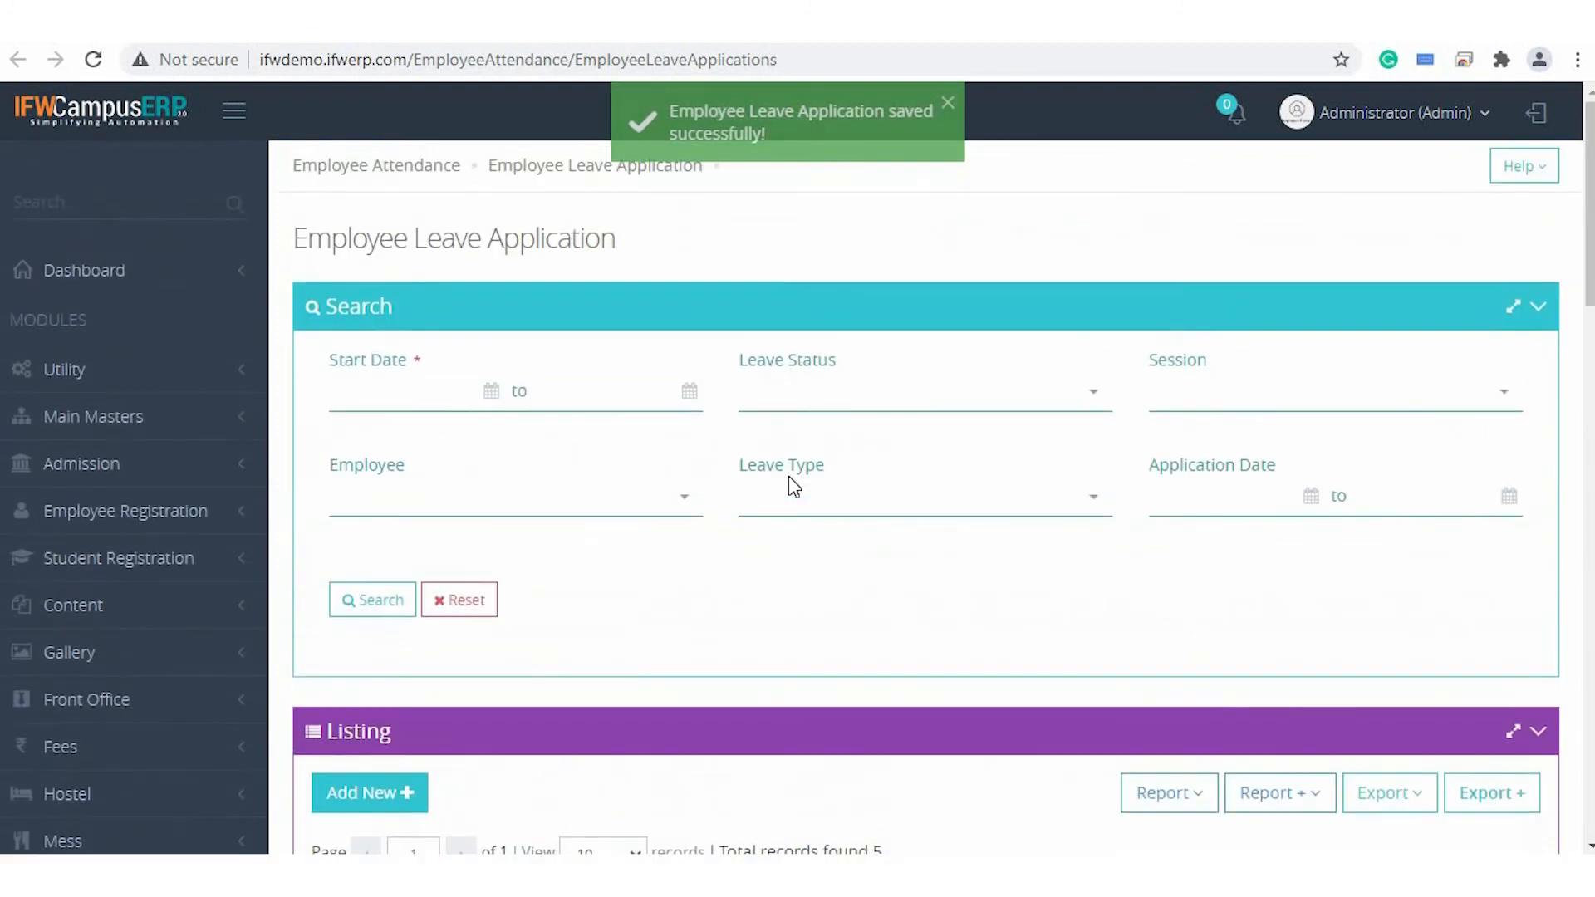
Confirm the new 24/Jun/2021 record in the listing, then switch to the employee's window.
scroll(789, 477, down, 3)
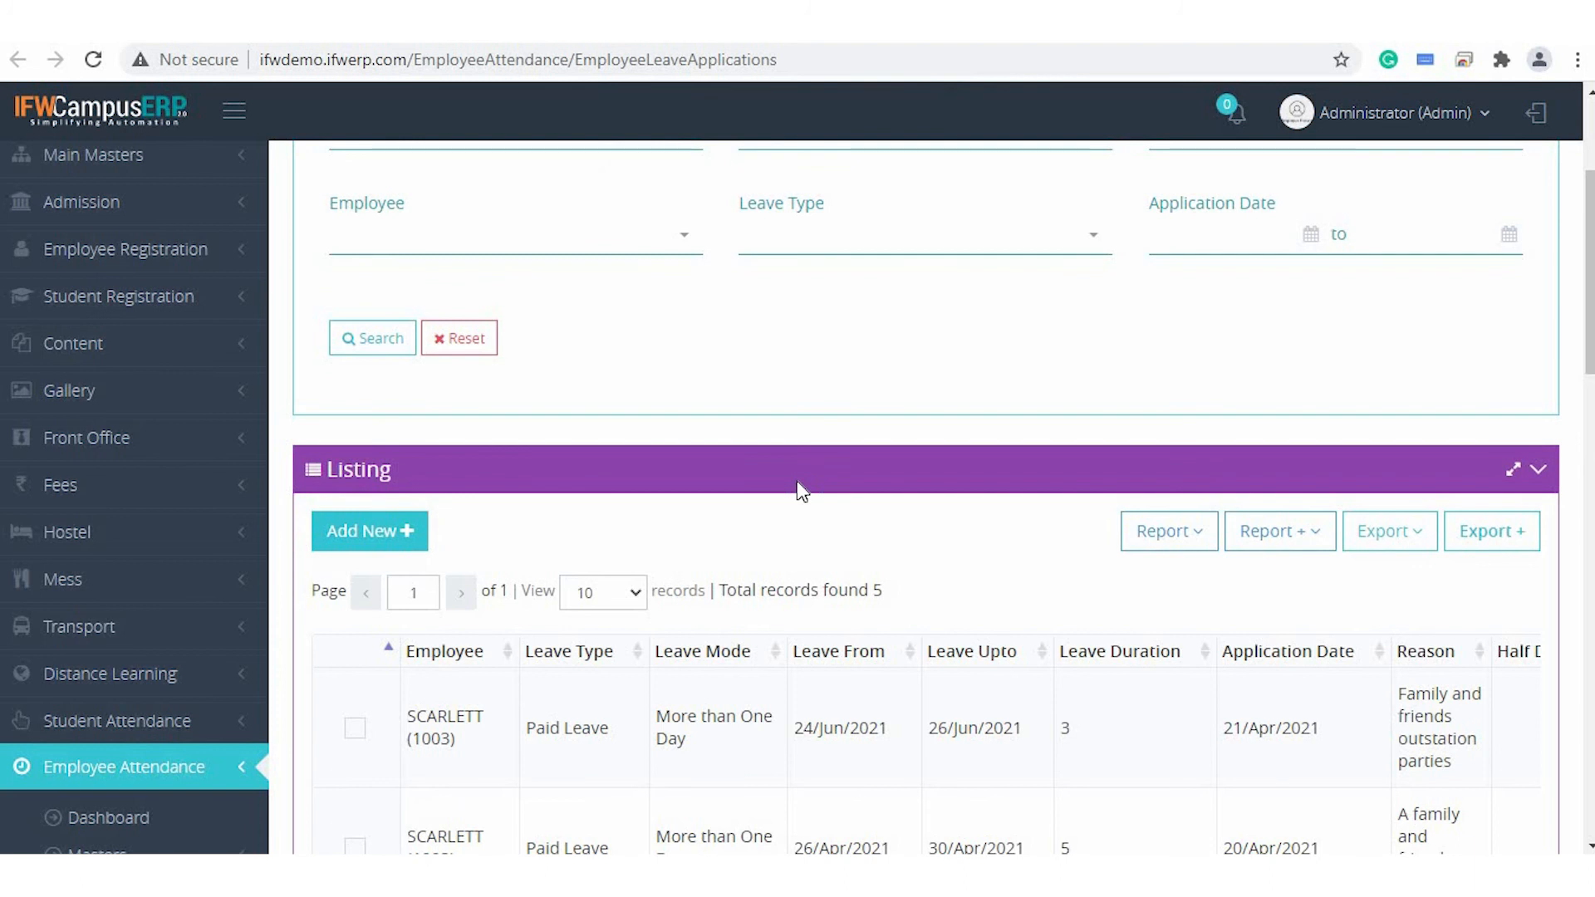
key(alt+Tab)
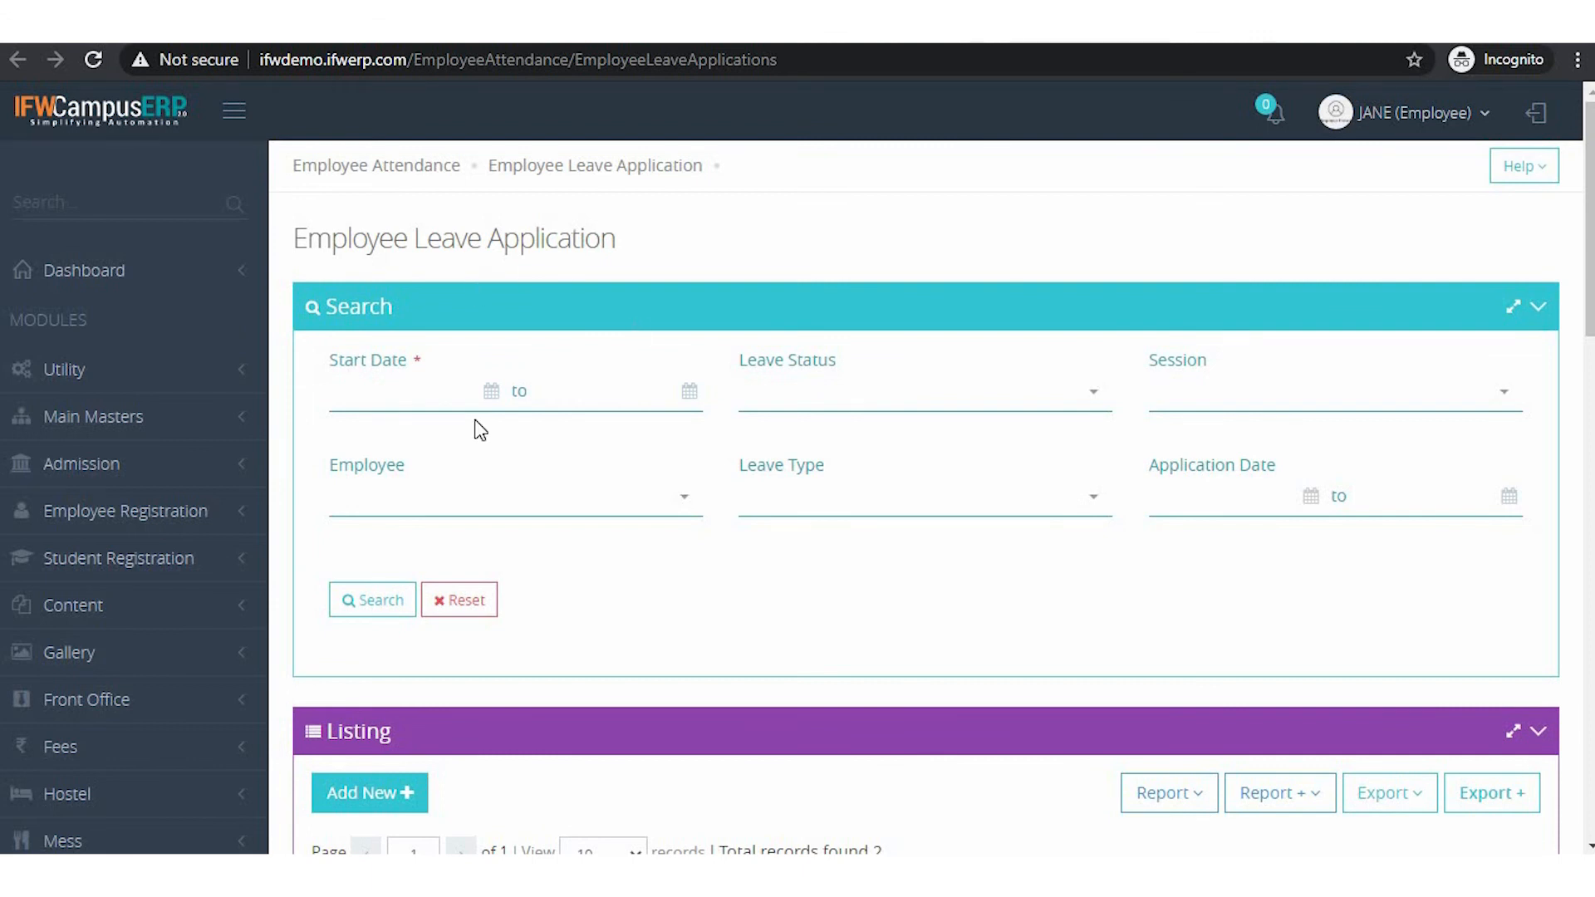
Start a new leave application as the employee with leave type Casual Leave.
scroll(480, 430, down, 3)
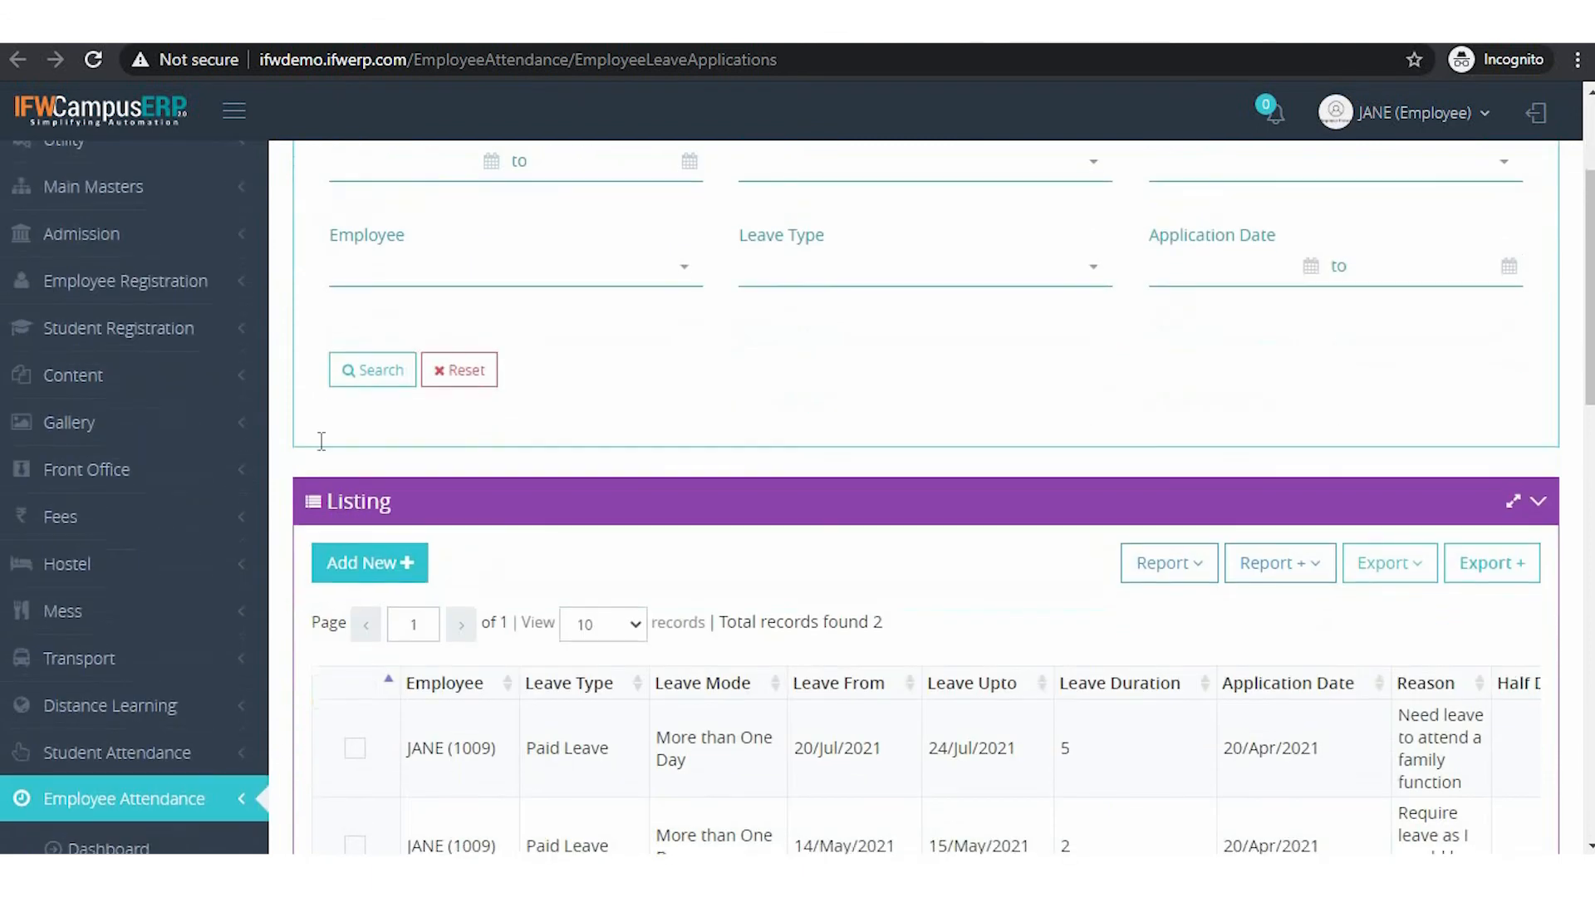
click(401, 569)
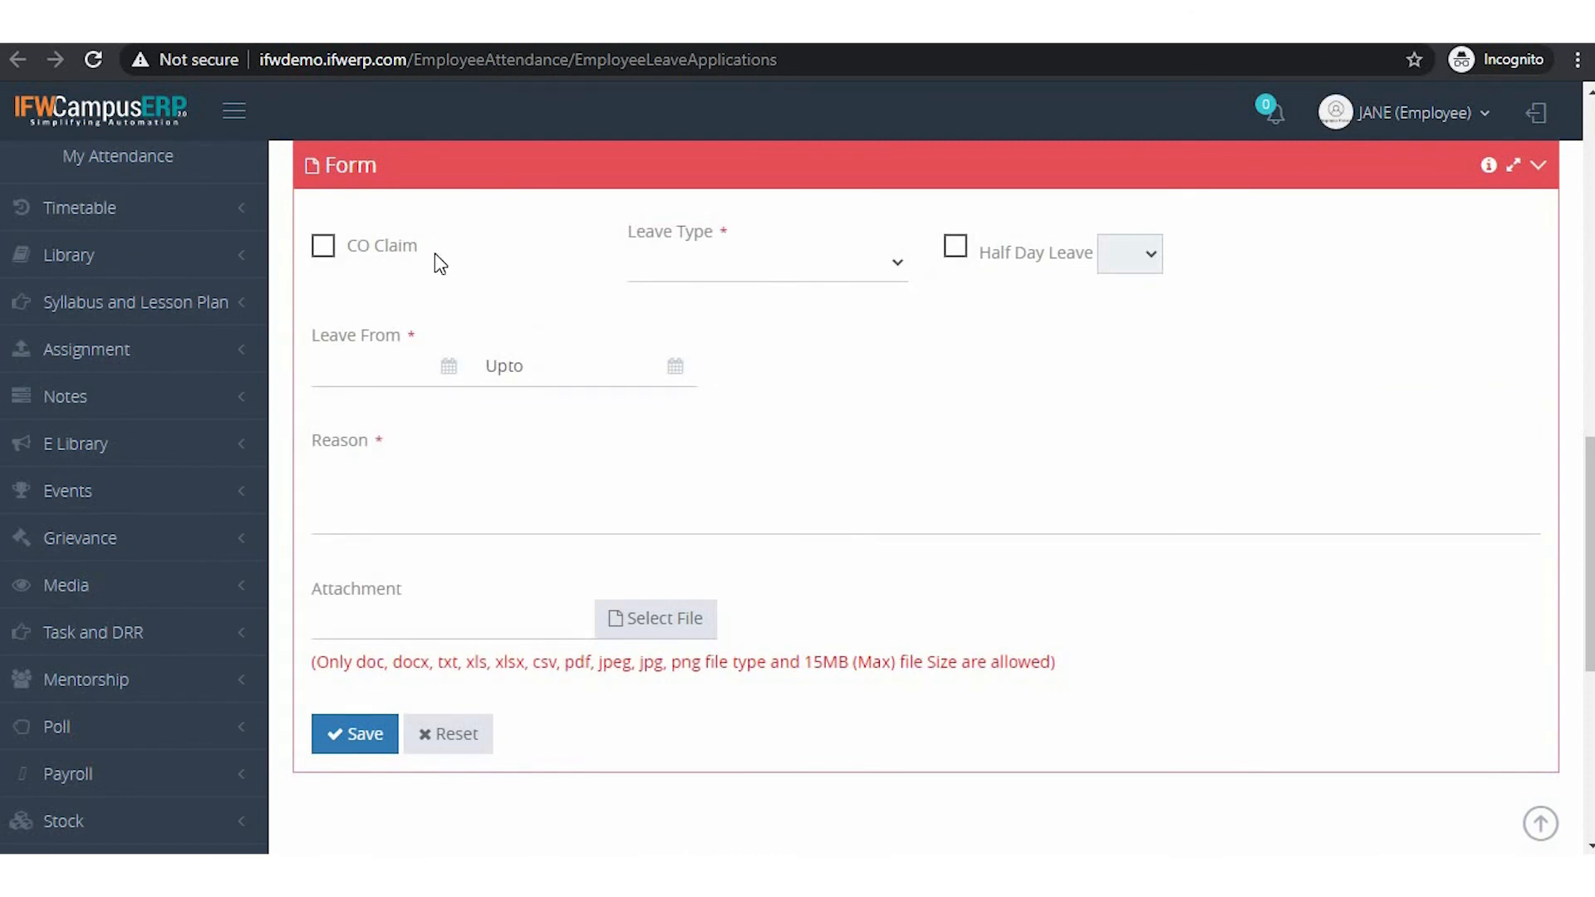
click(777, 274)
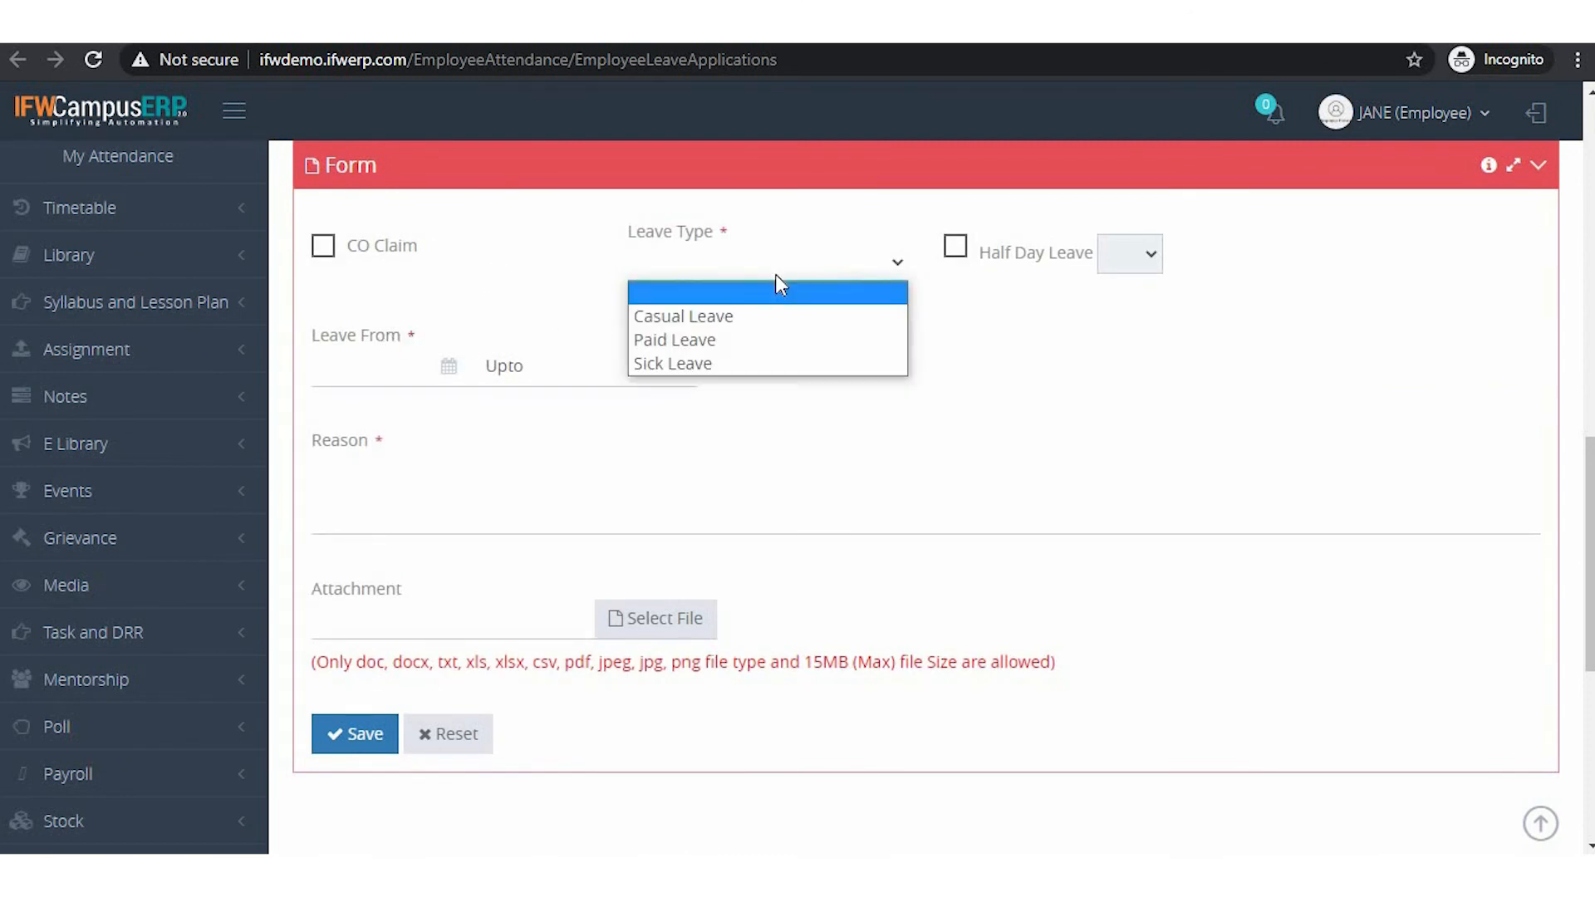
click(757, 336)
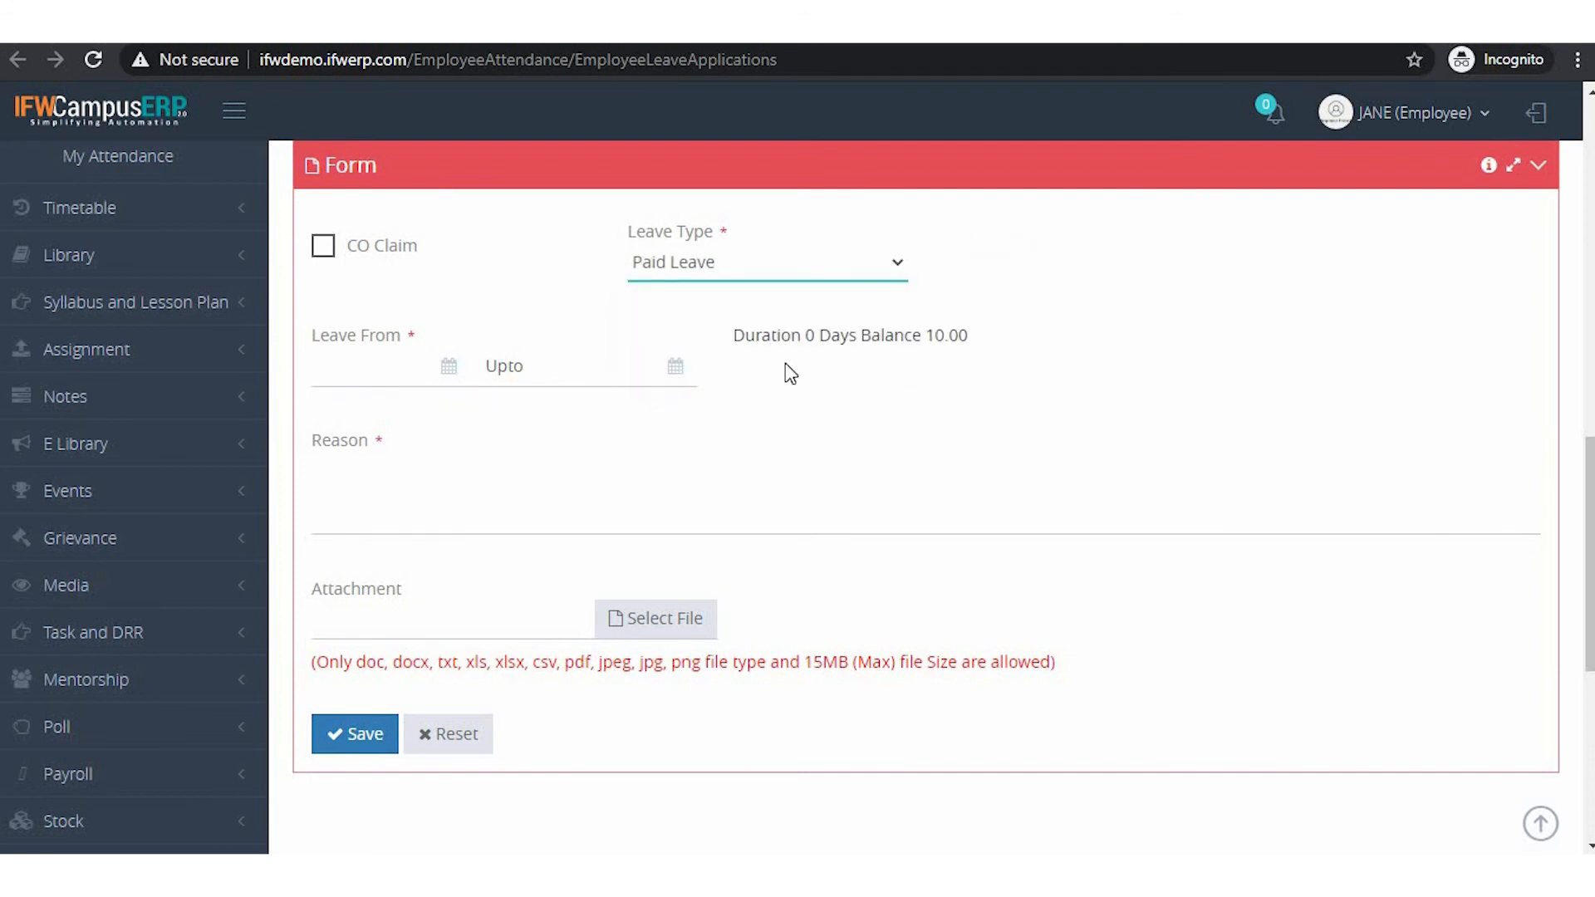
double_click(939, 336)
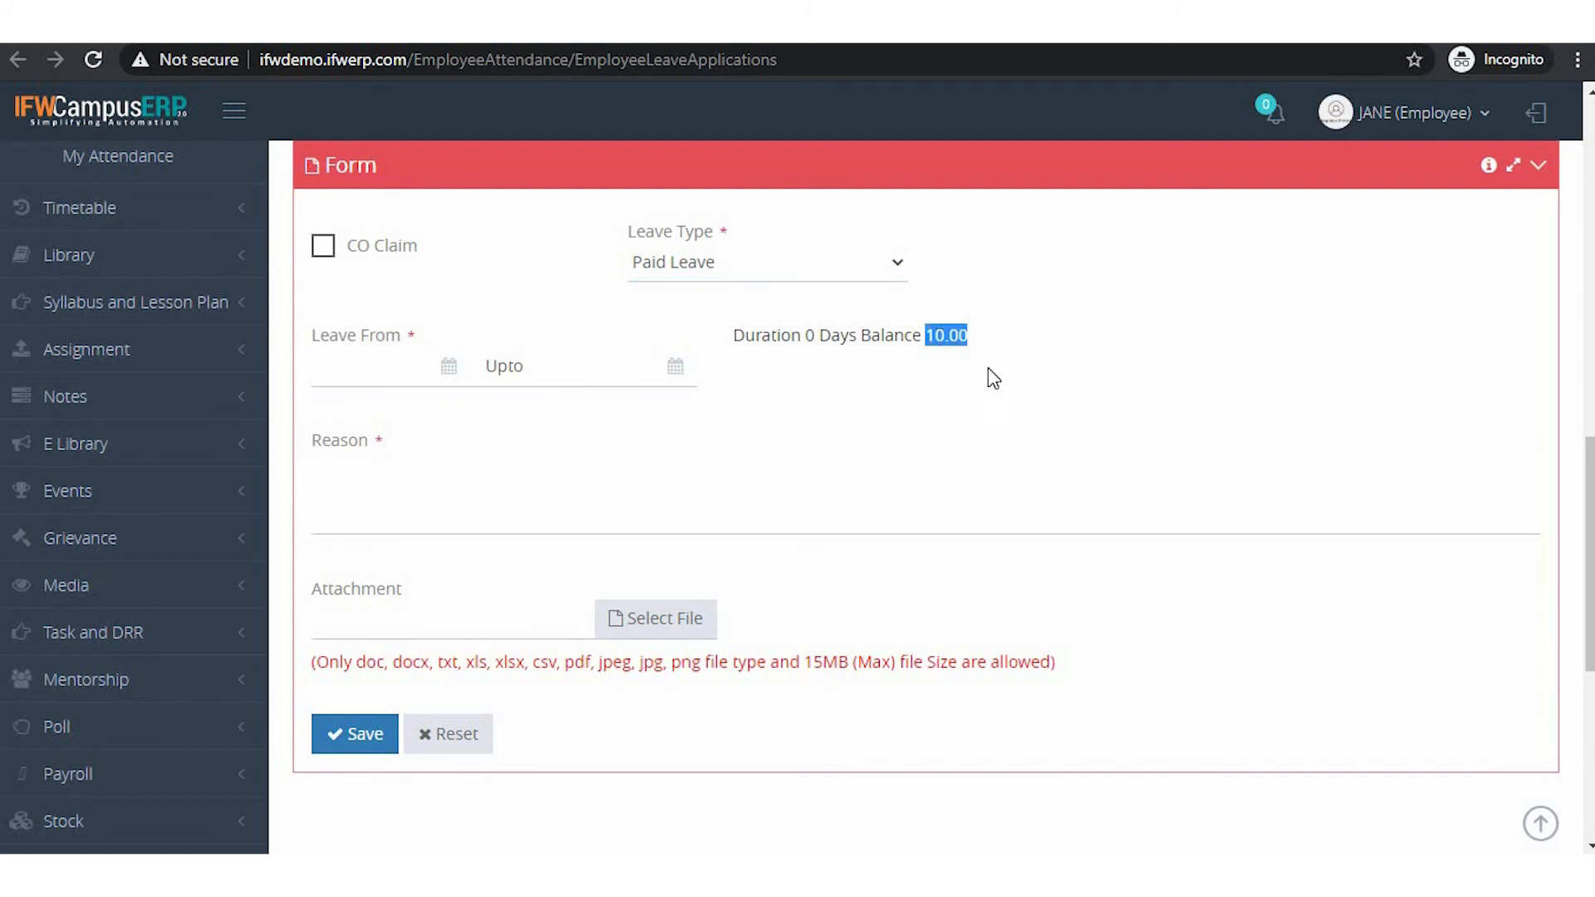
click(1035, 394)
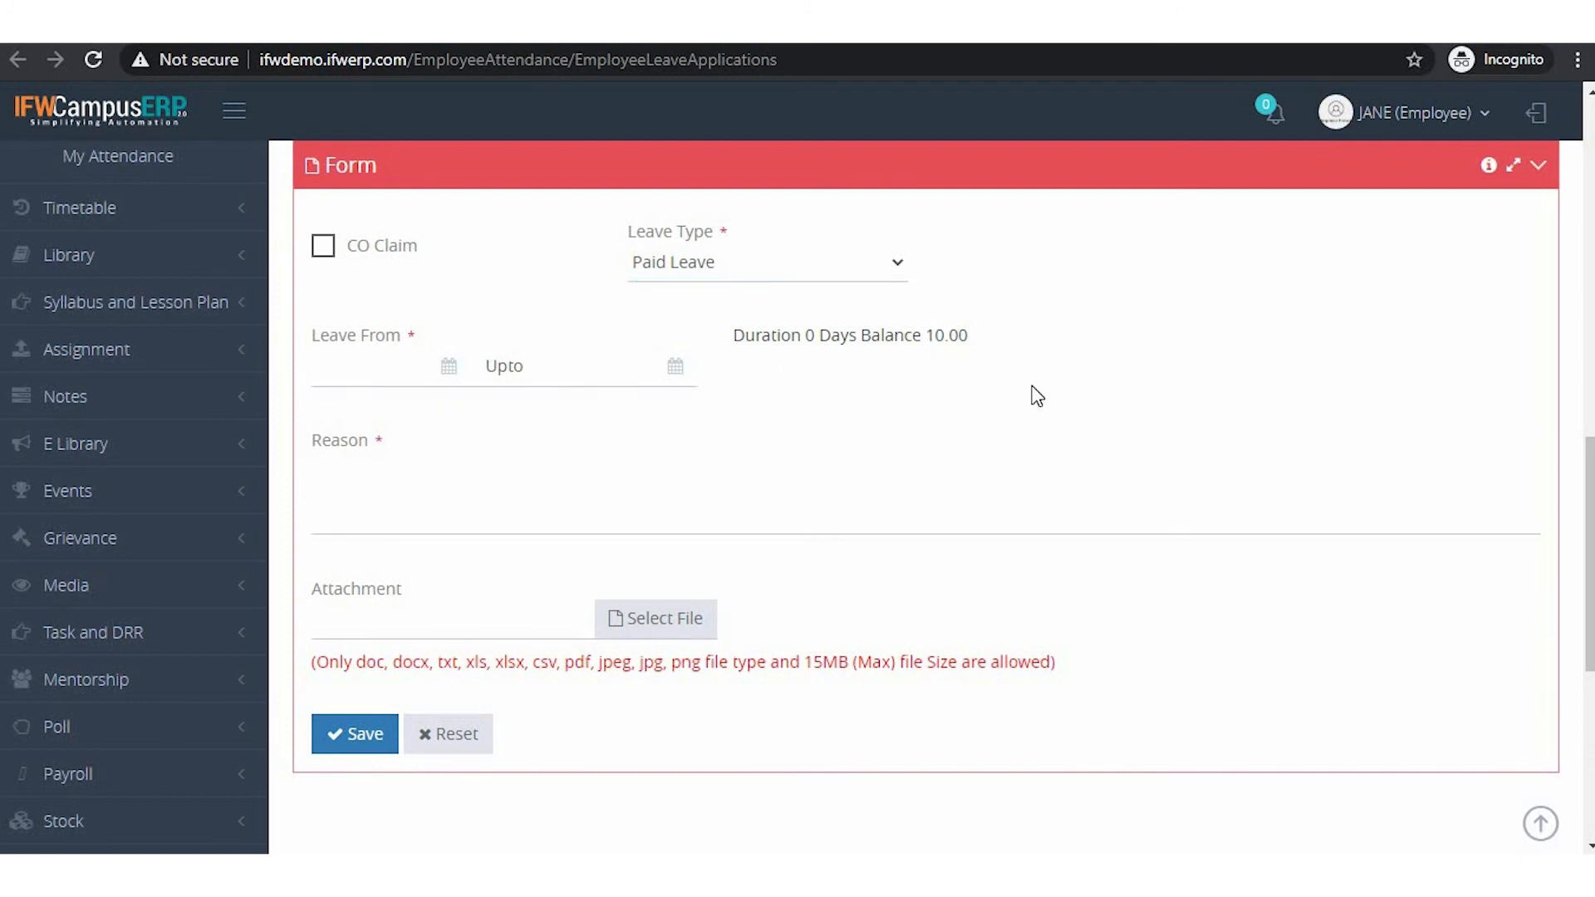
click(698, 262)
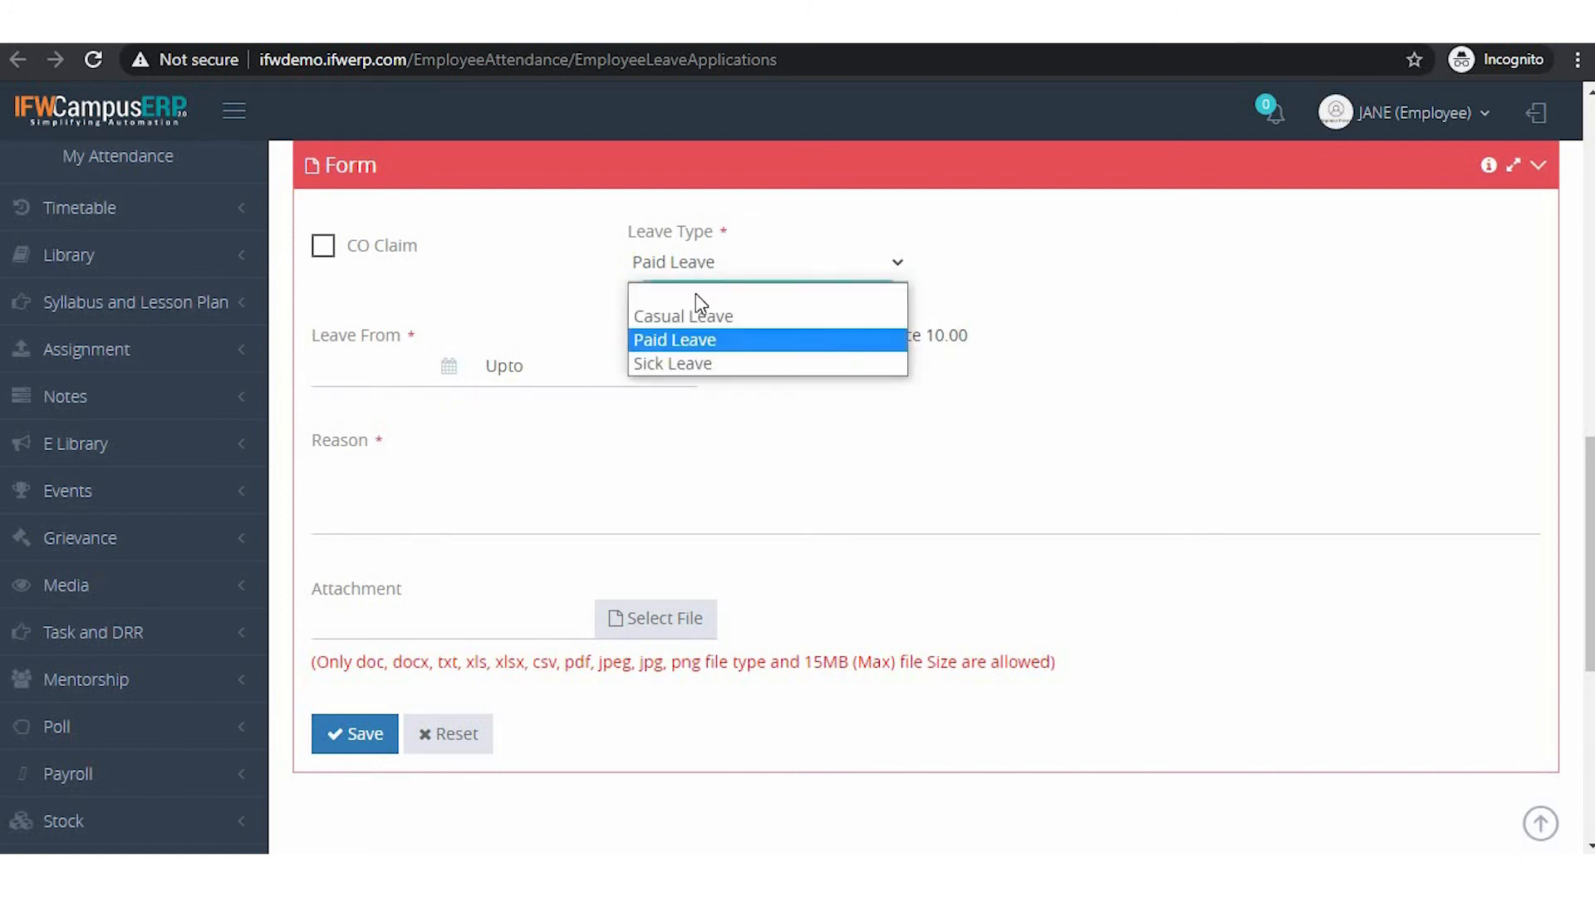
click(700, 317)
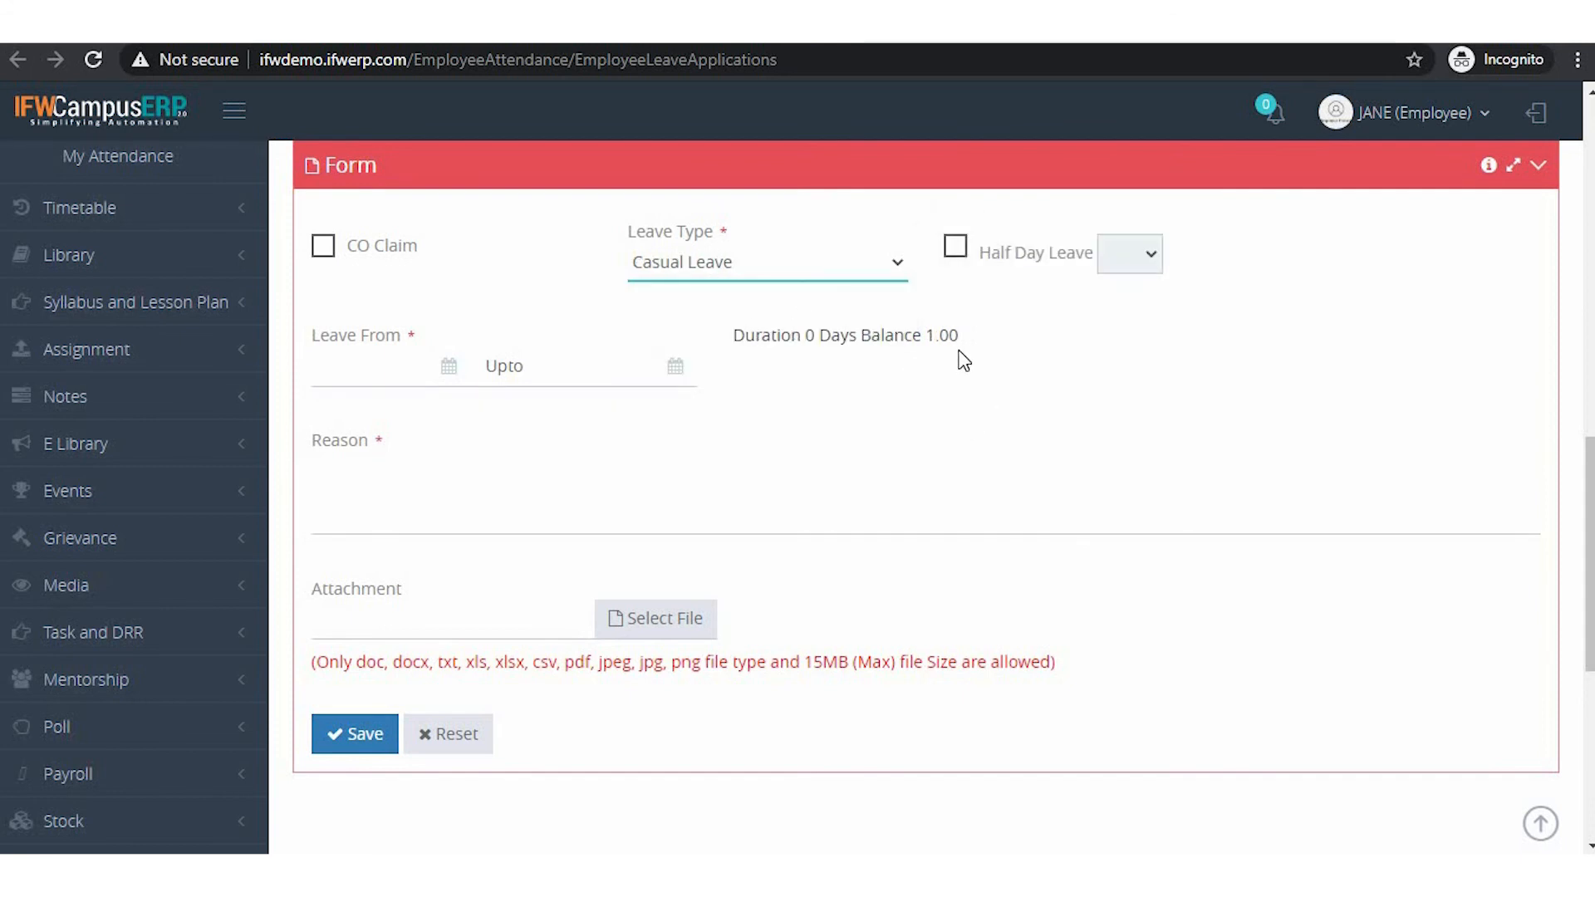
Mark it as a half-day leave for the second half (II).
click(956, 265)
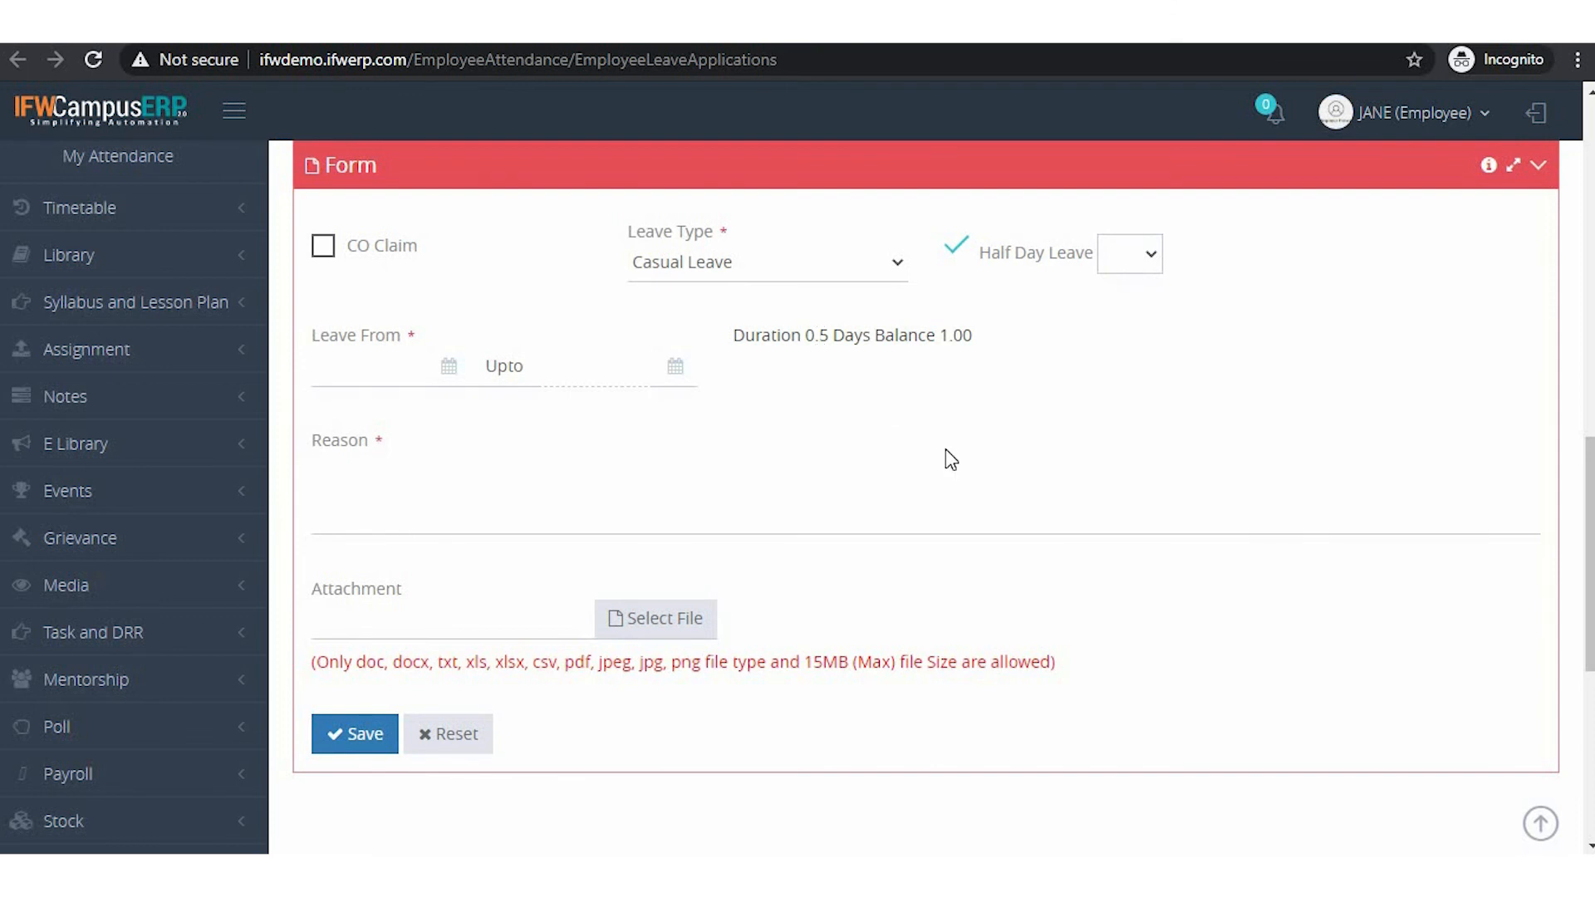
click(1121, 259)
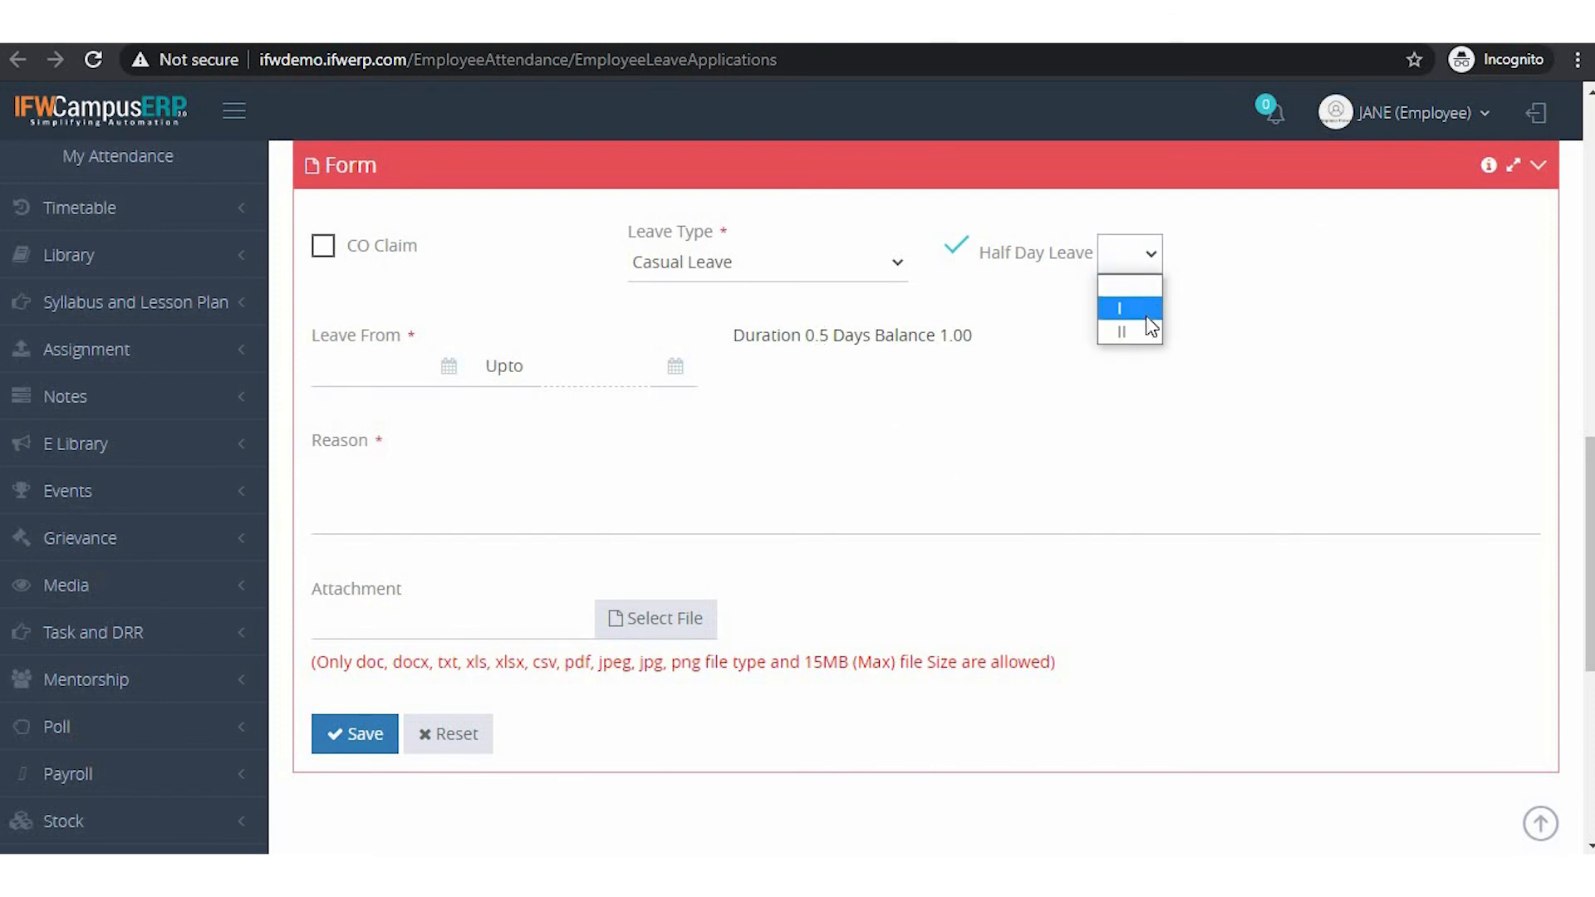
click(1148, 315)
click(1139, 256)
click(1130, 333)
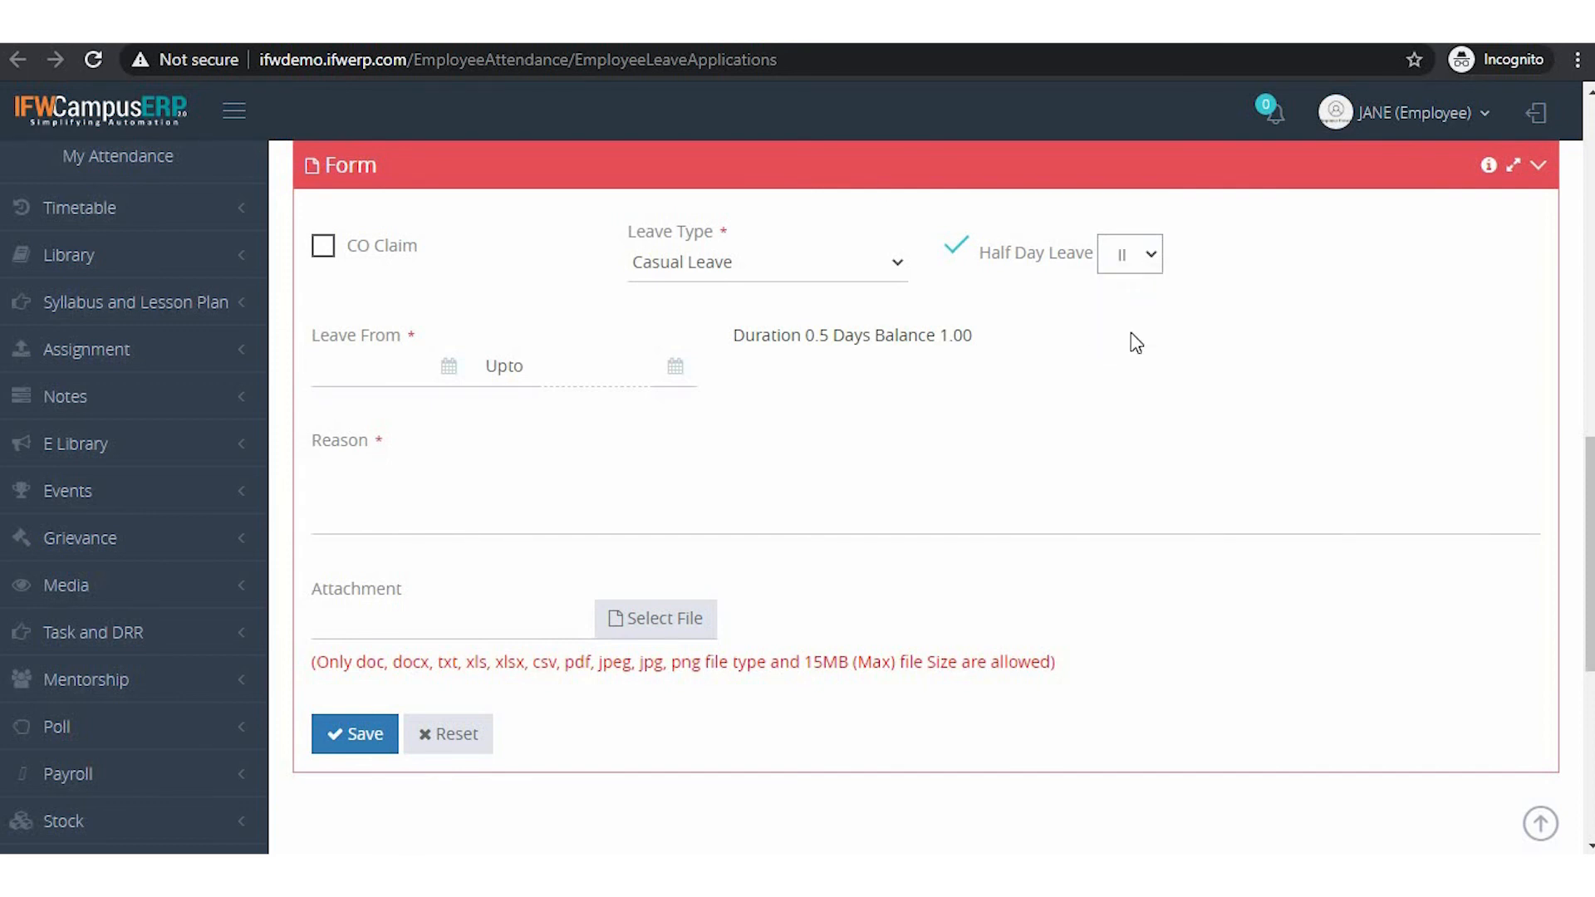
click(402, 376)
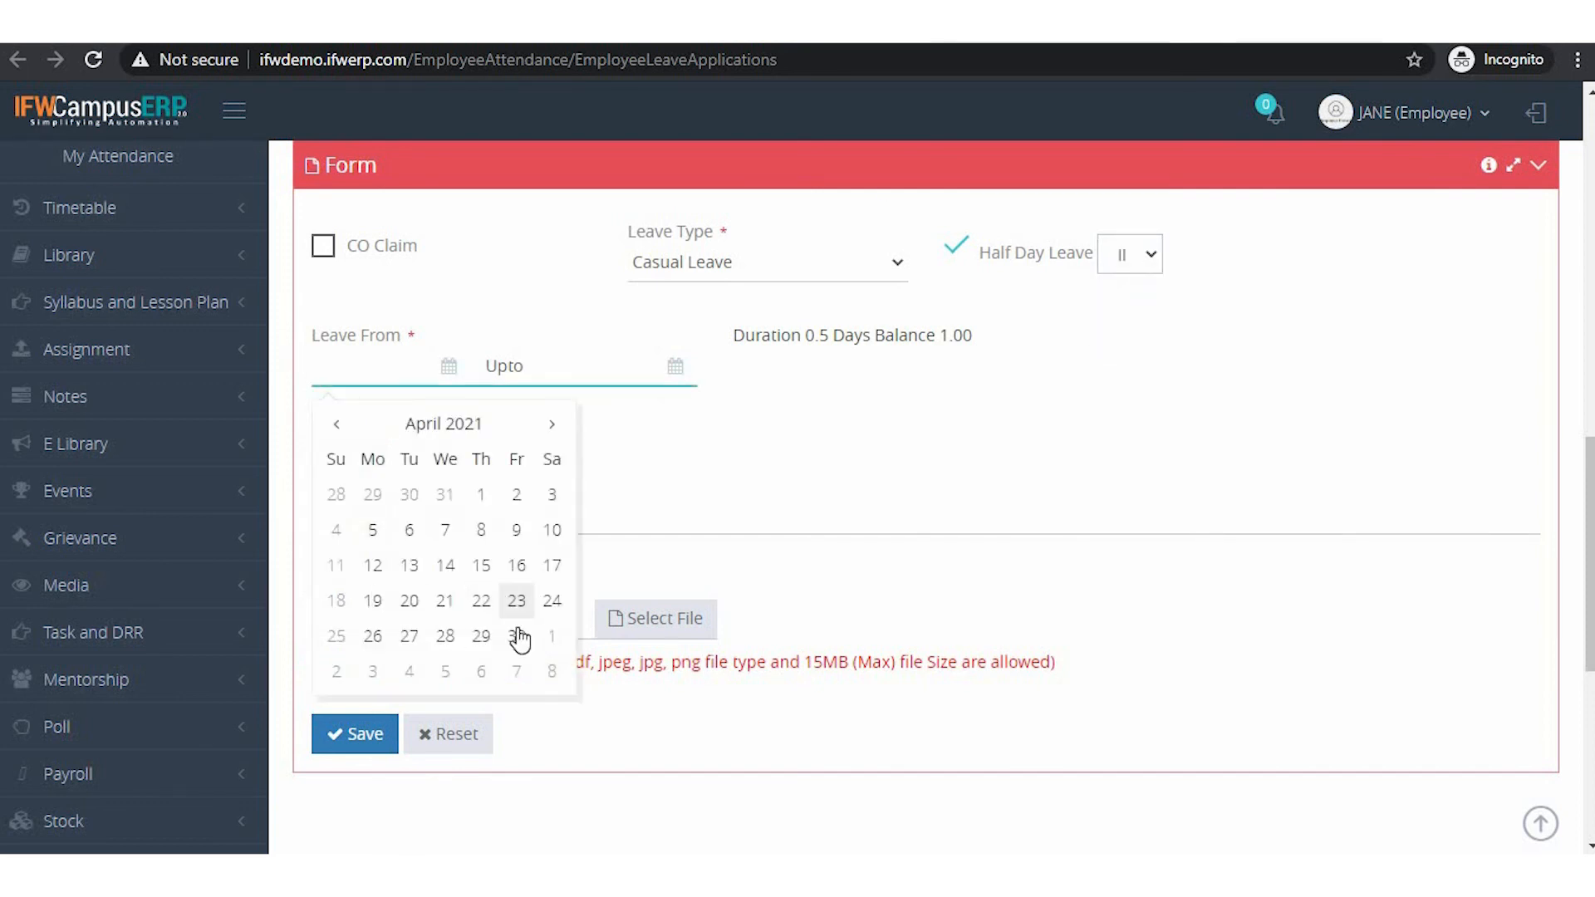
Submit the 30 Apr 2021 half-day leave with reason 'Due to medical checkup', then return to the admin window.
click(517, 636)
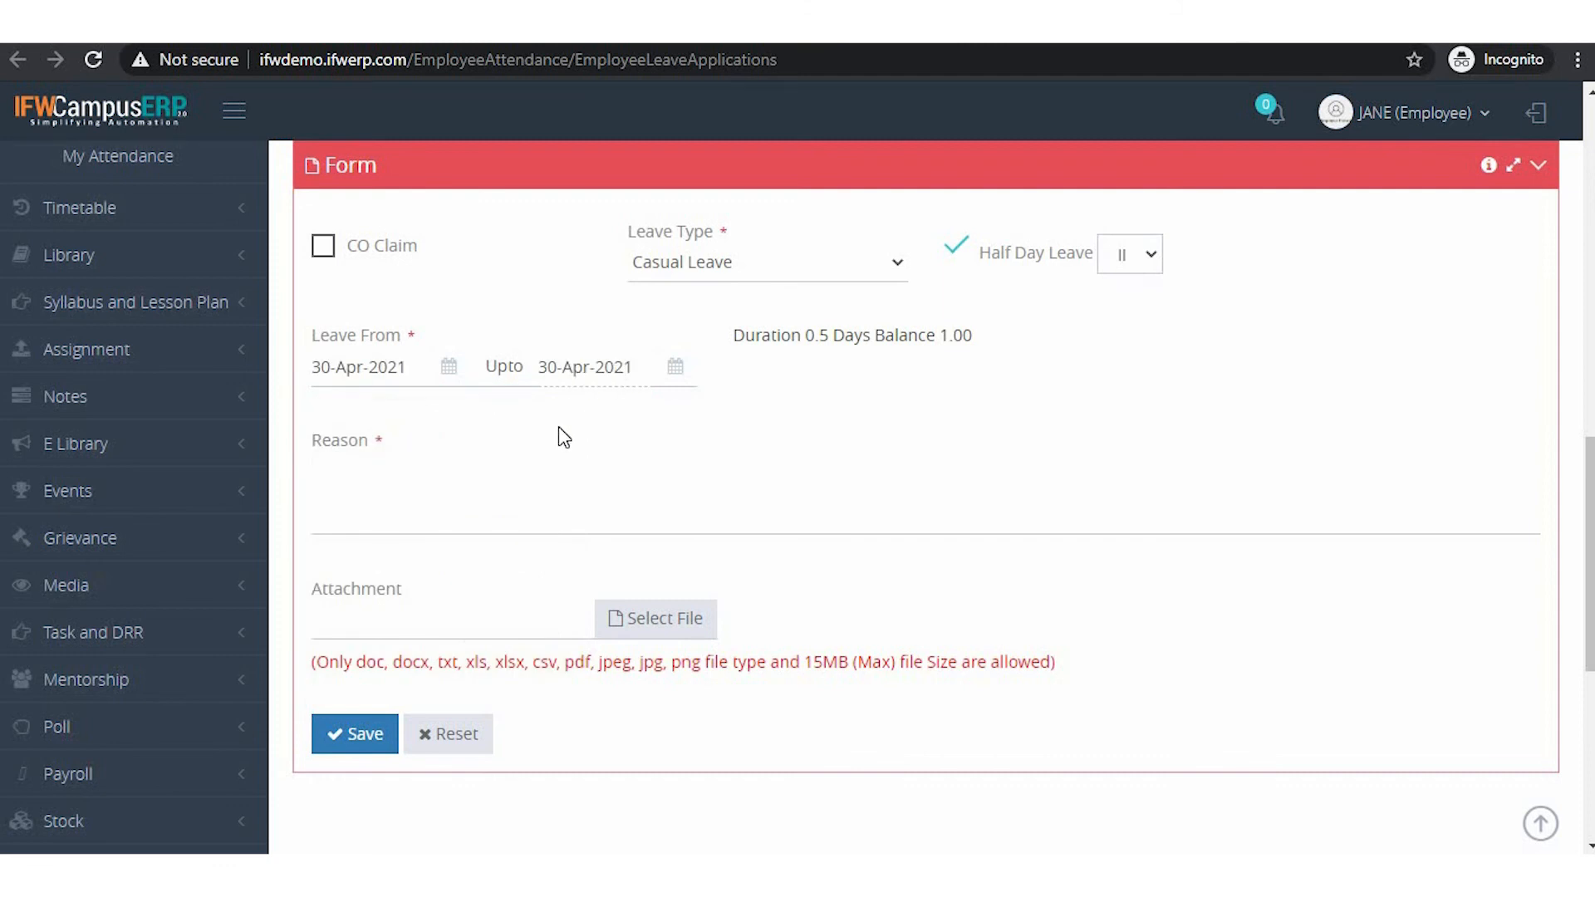
click(393, 496)
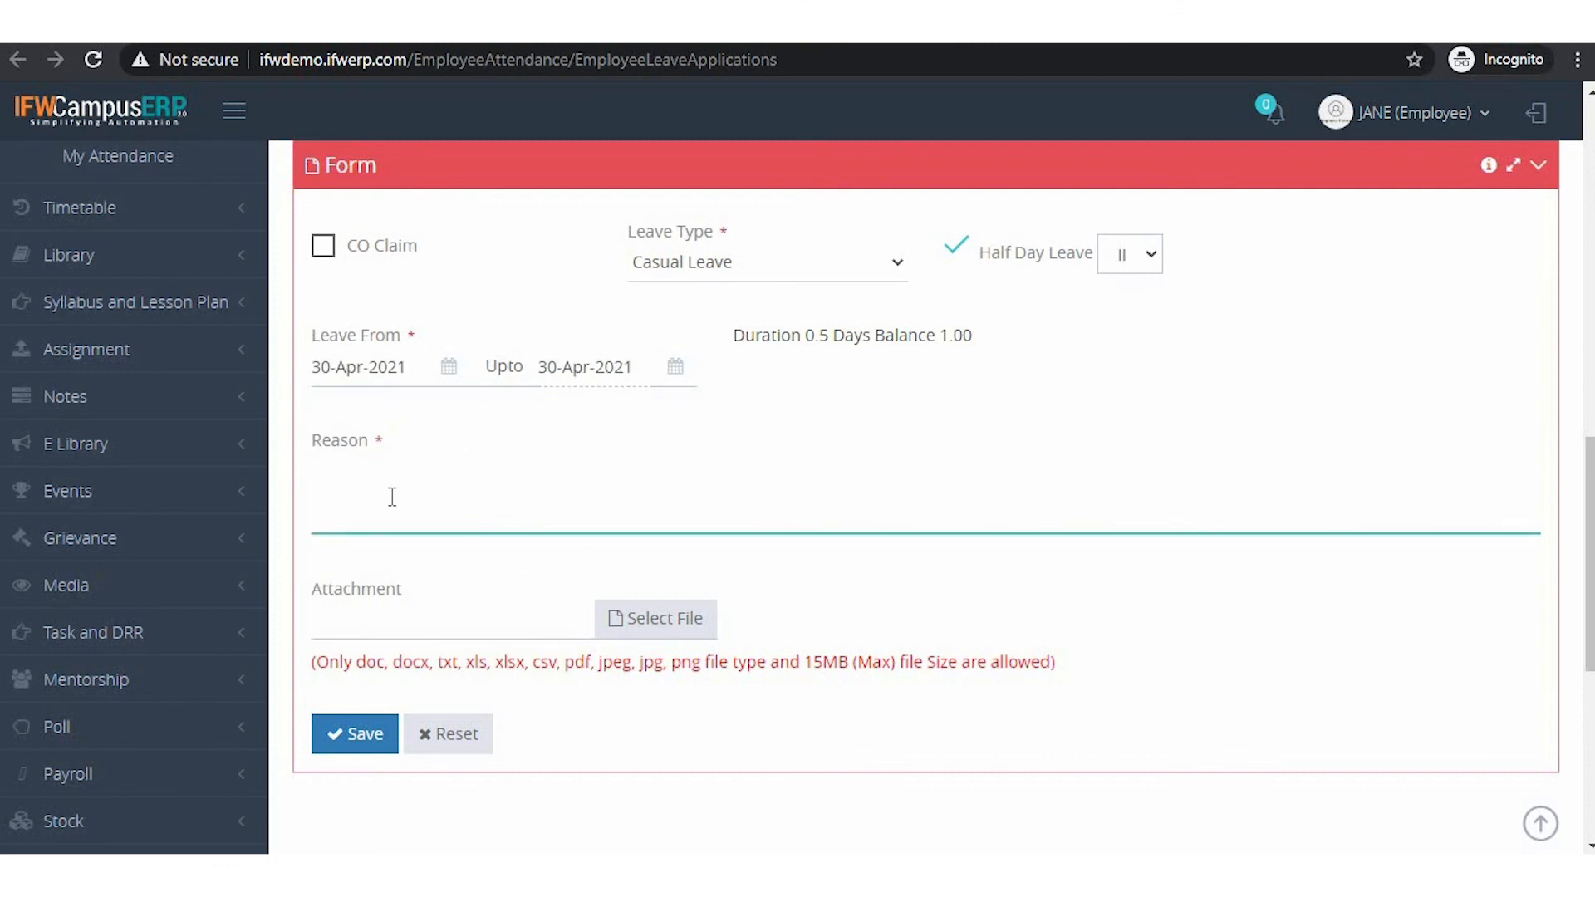
text(Due to medical checkup)
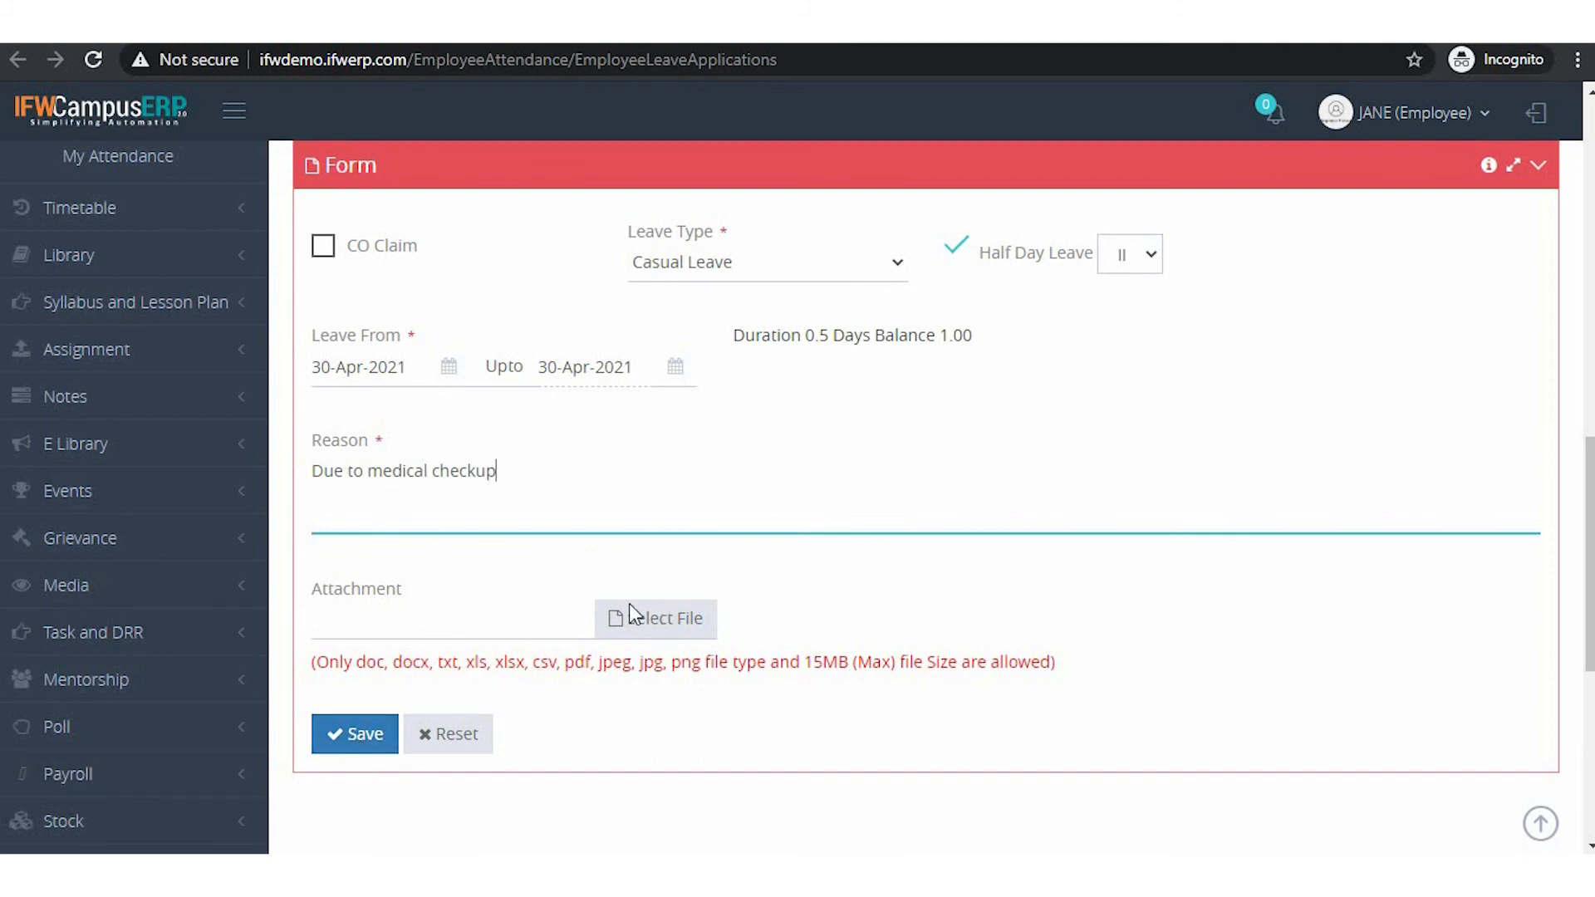
click(336, 738)
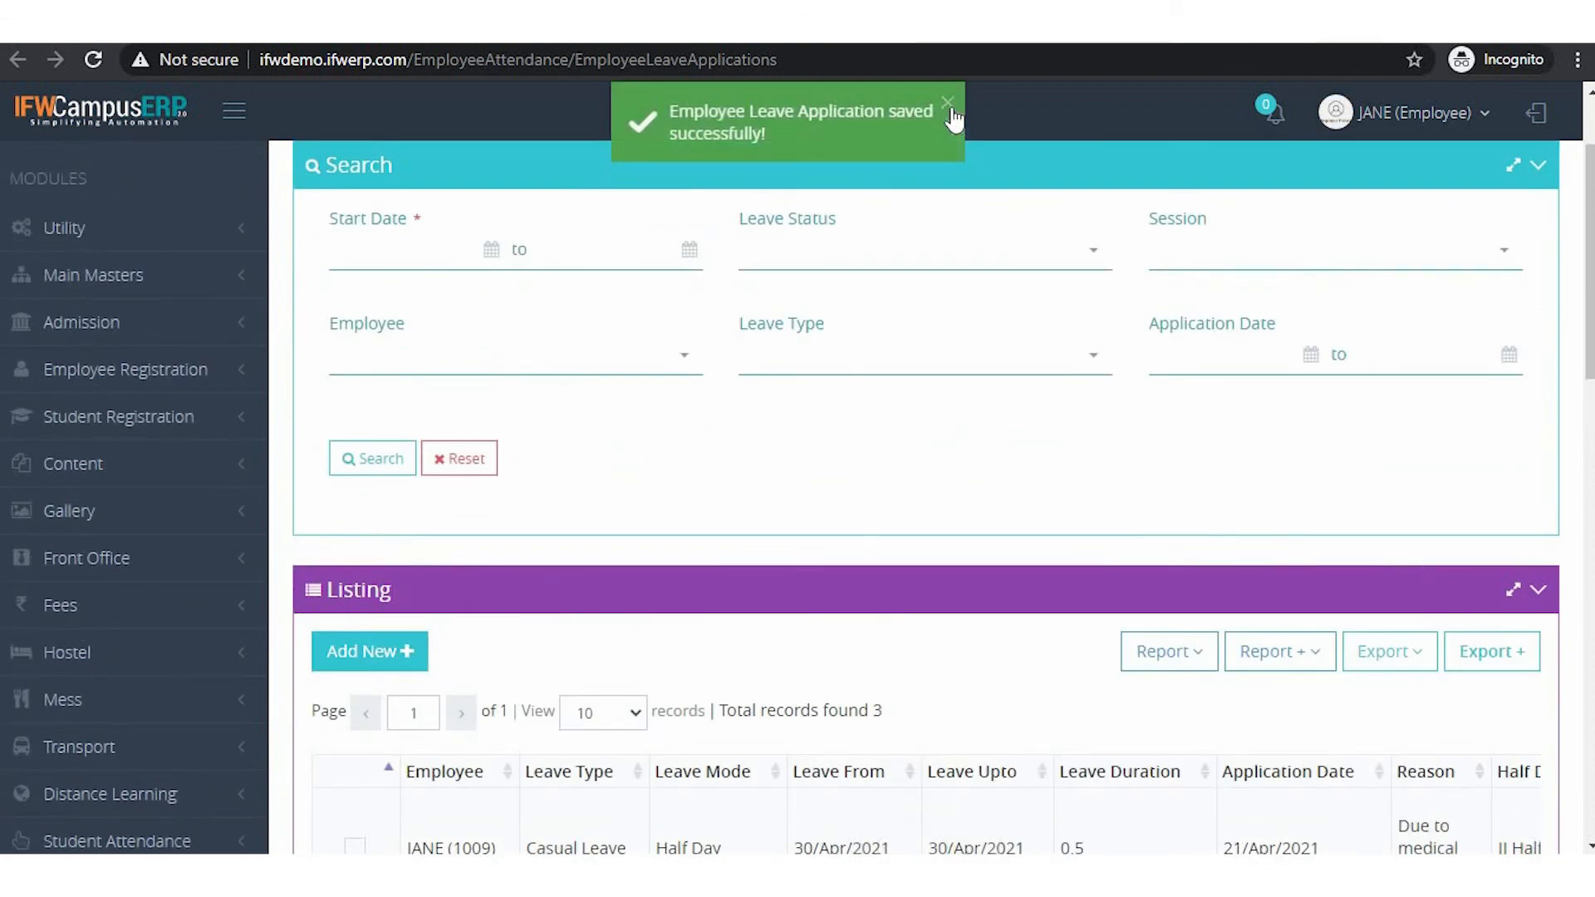
click(947, 104)
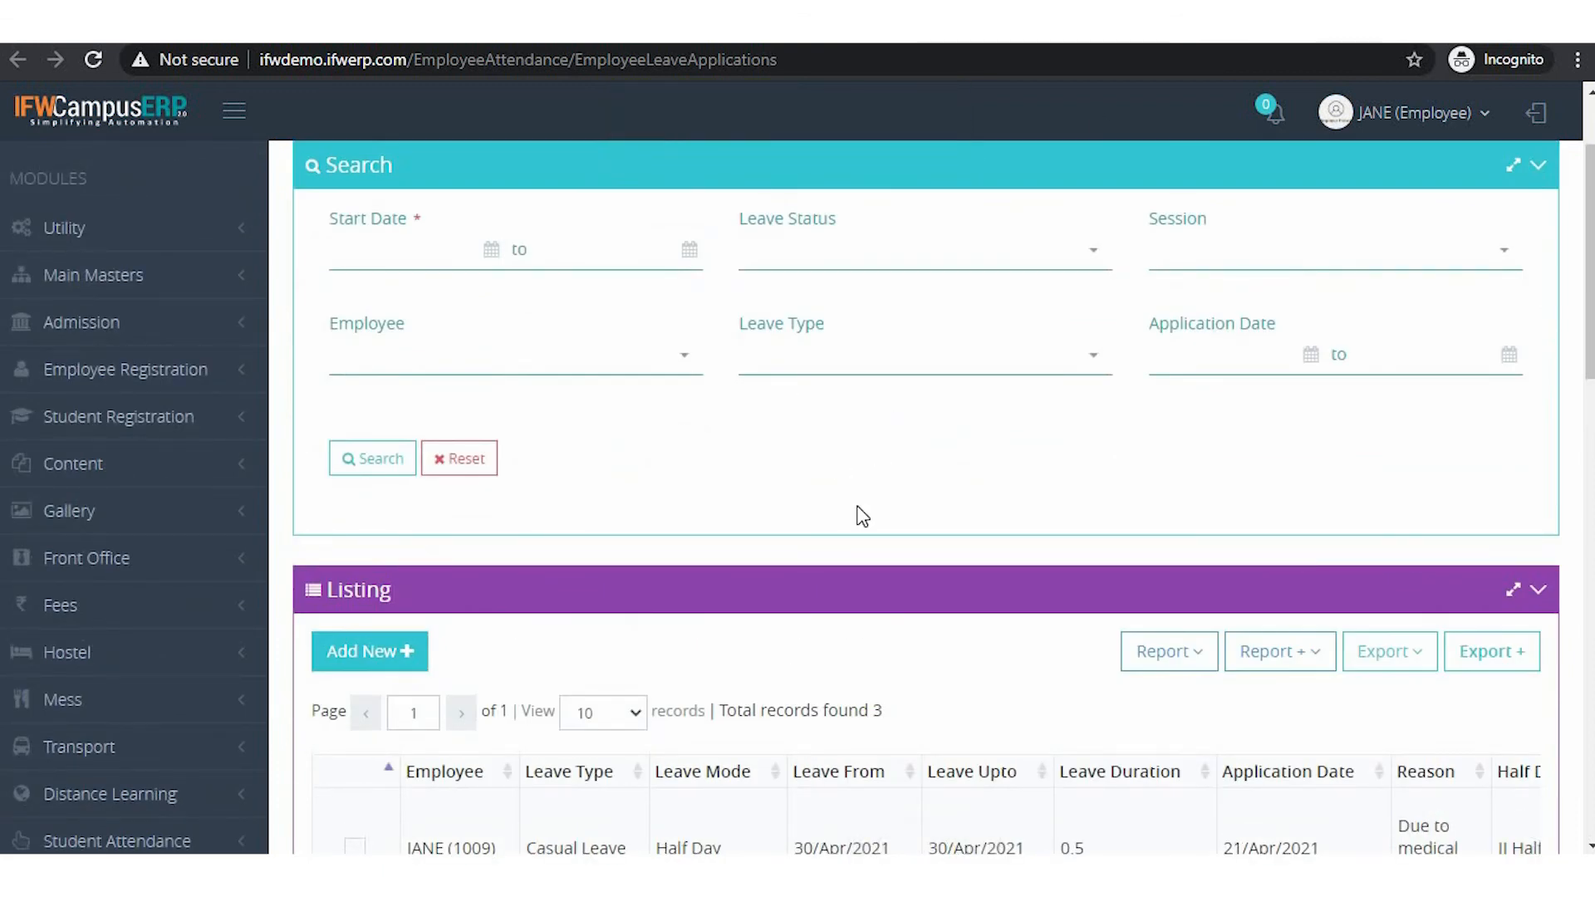
scroll(857, 505, up, 2)
key(alt+Tab)
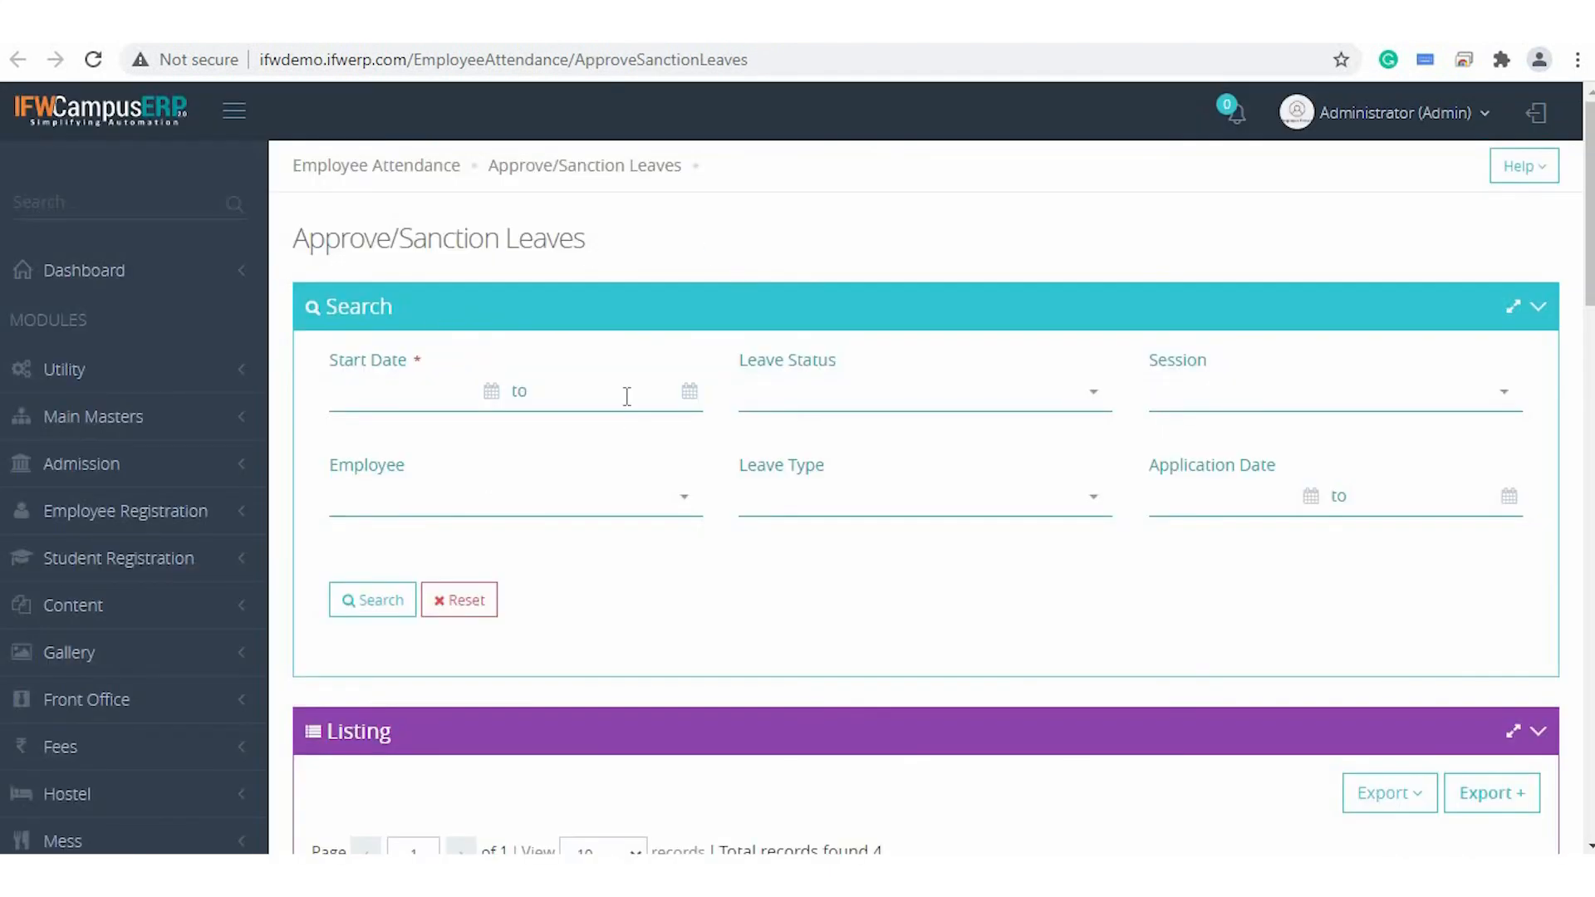
Scroll through the Approve/Sanction Leaves listing to review the six pending requests.
scroll(783, 666, down, 6)
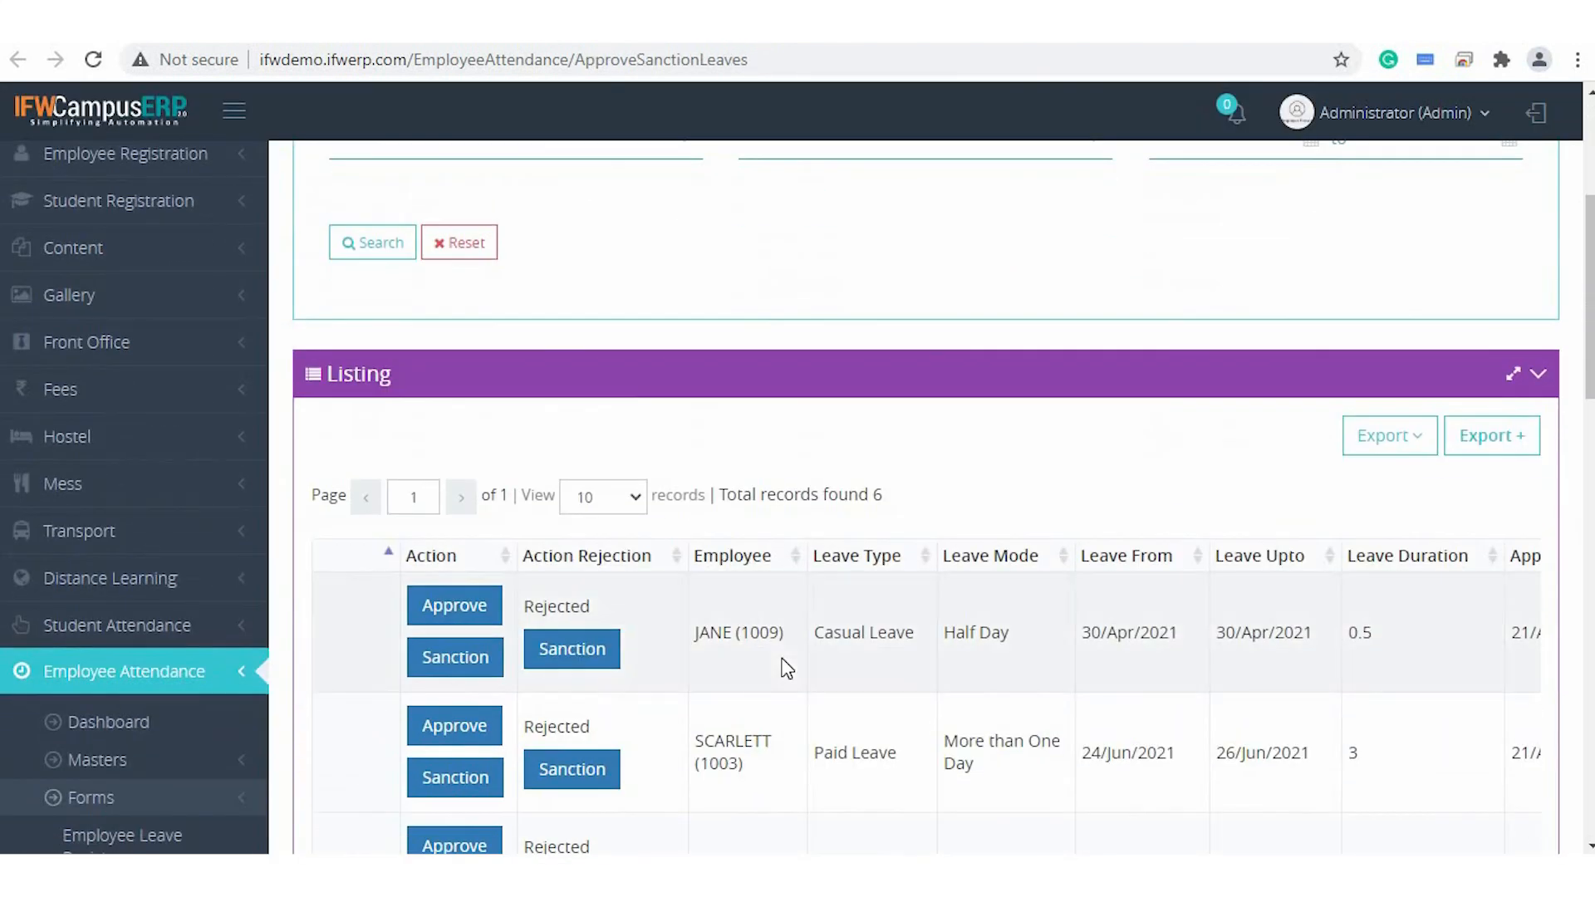
scroll(785, 664, down, 1)
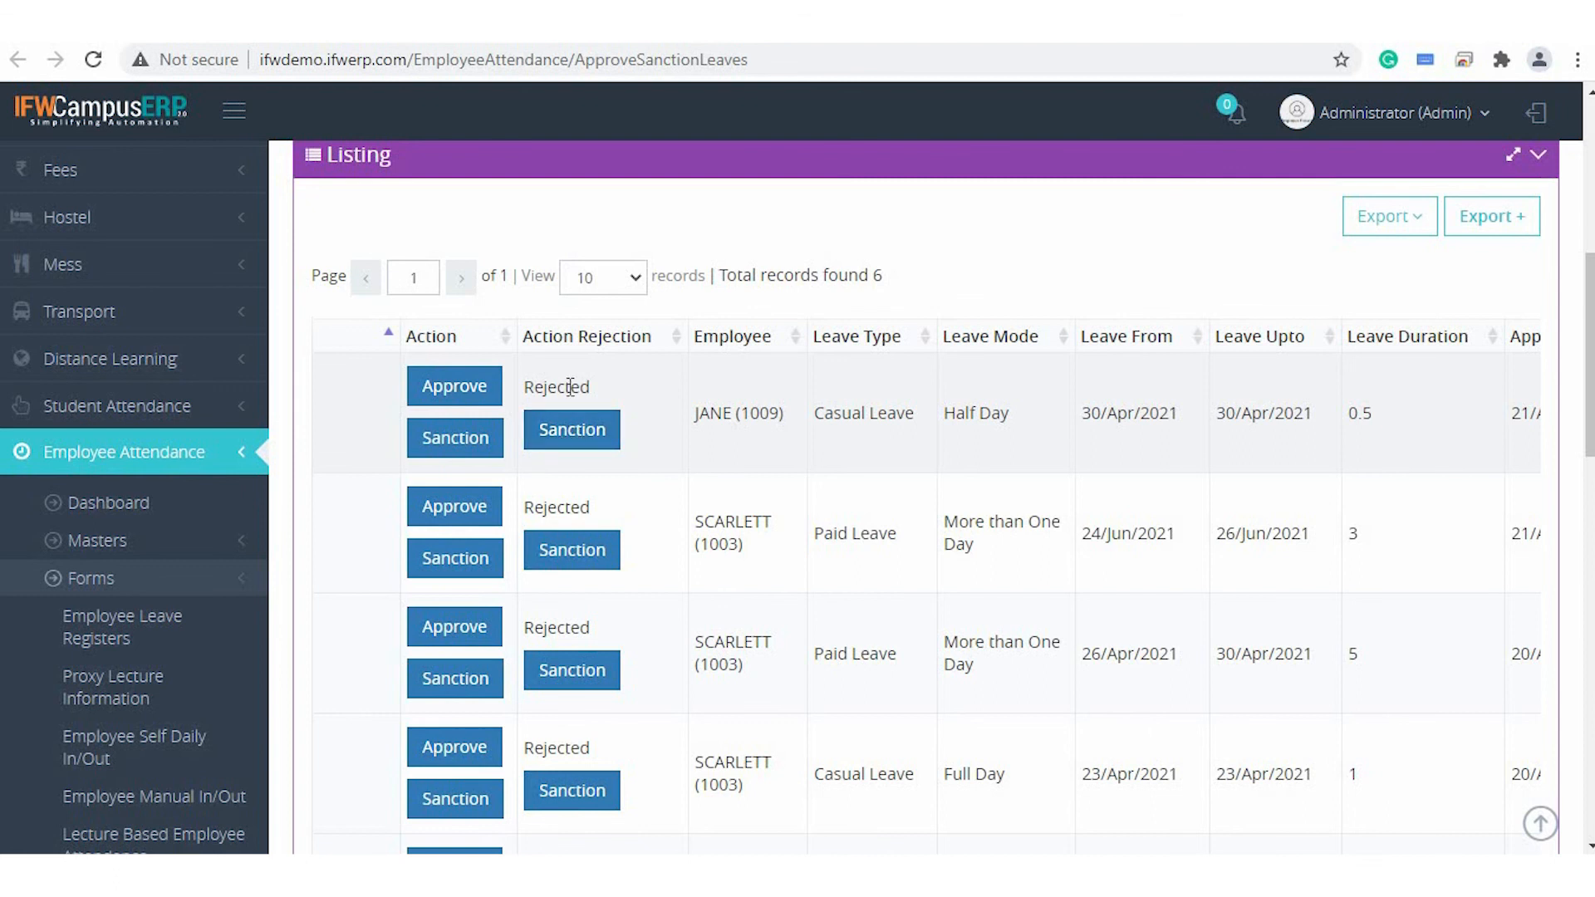
scroll(451, 549, down, 2)
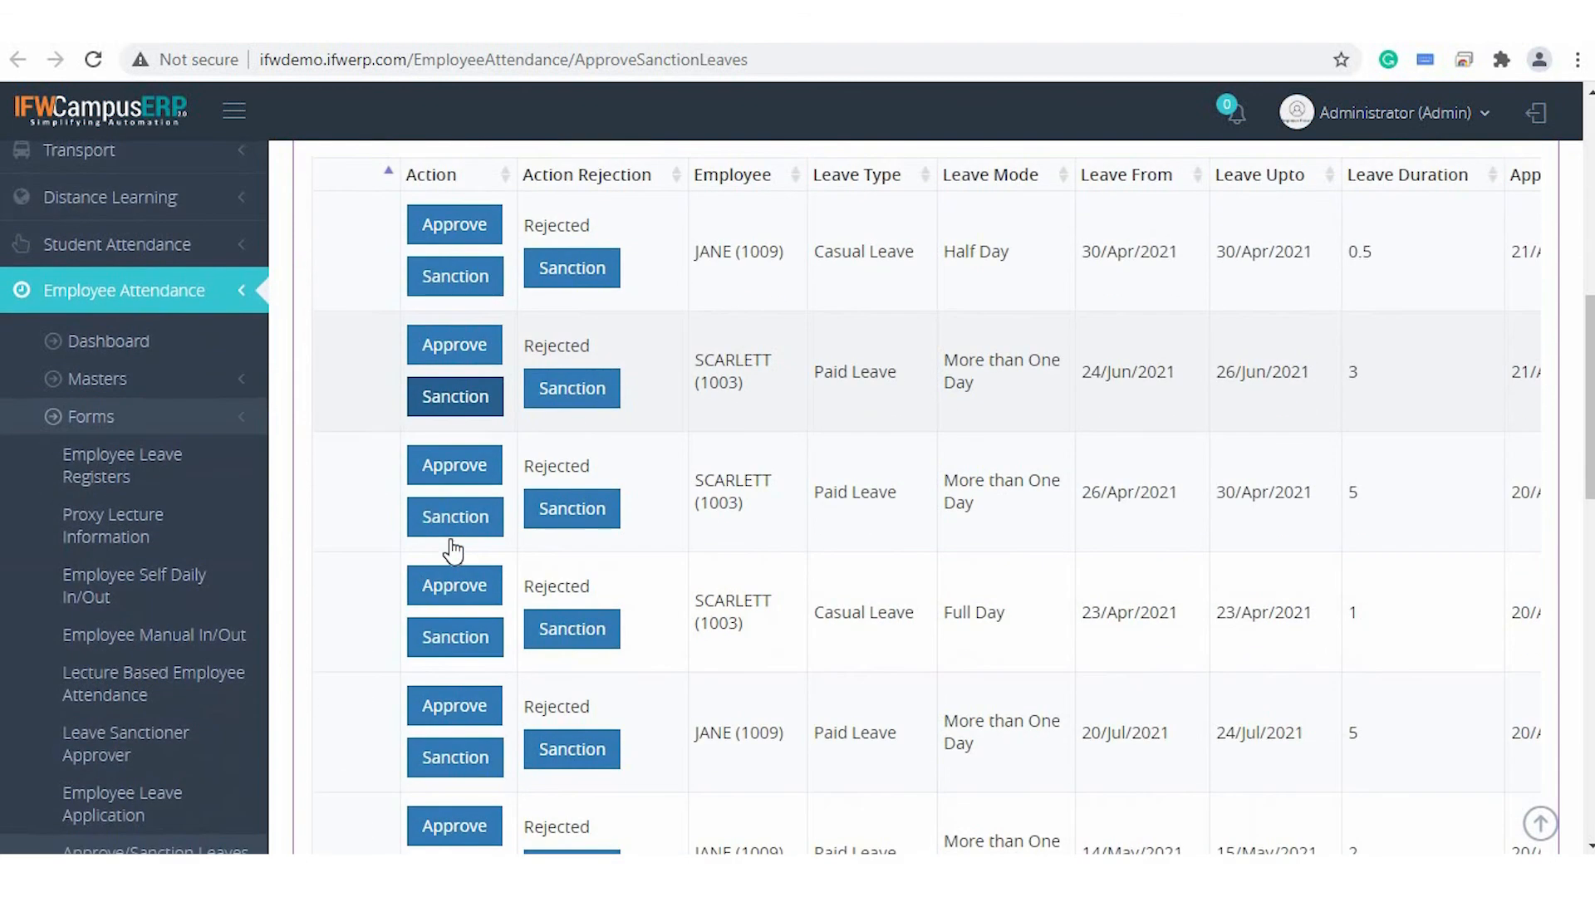
scroll(452, 544, down, 3)
scroll(452, 540, up, 4)
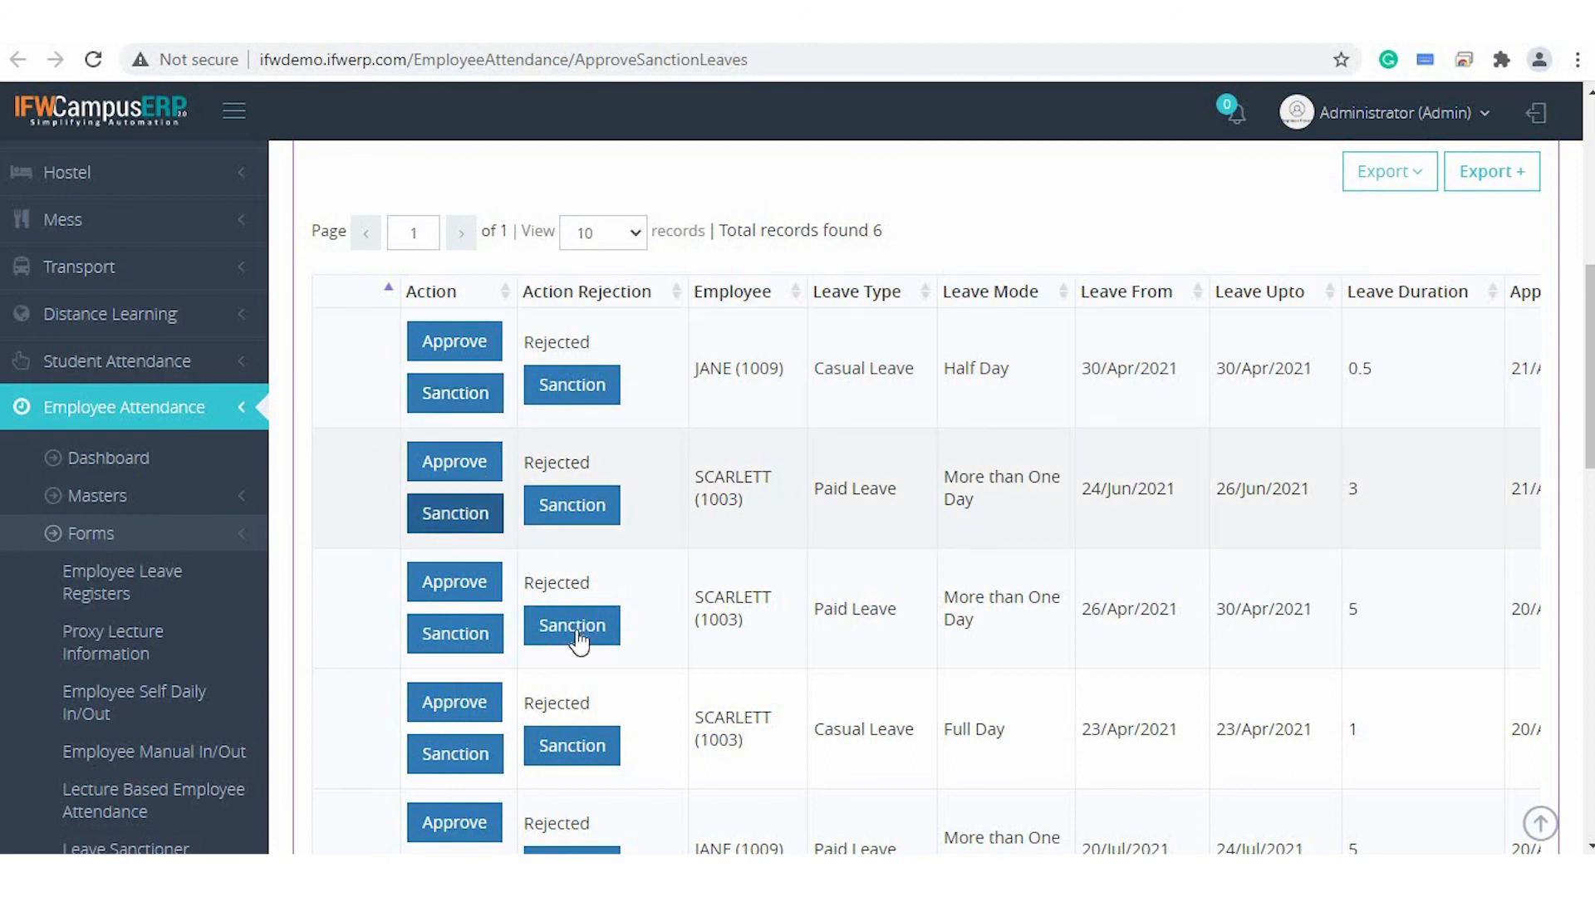
scroll(523, 648, down, 2)
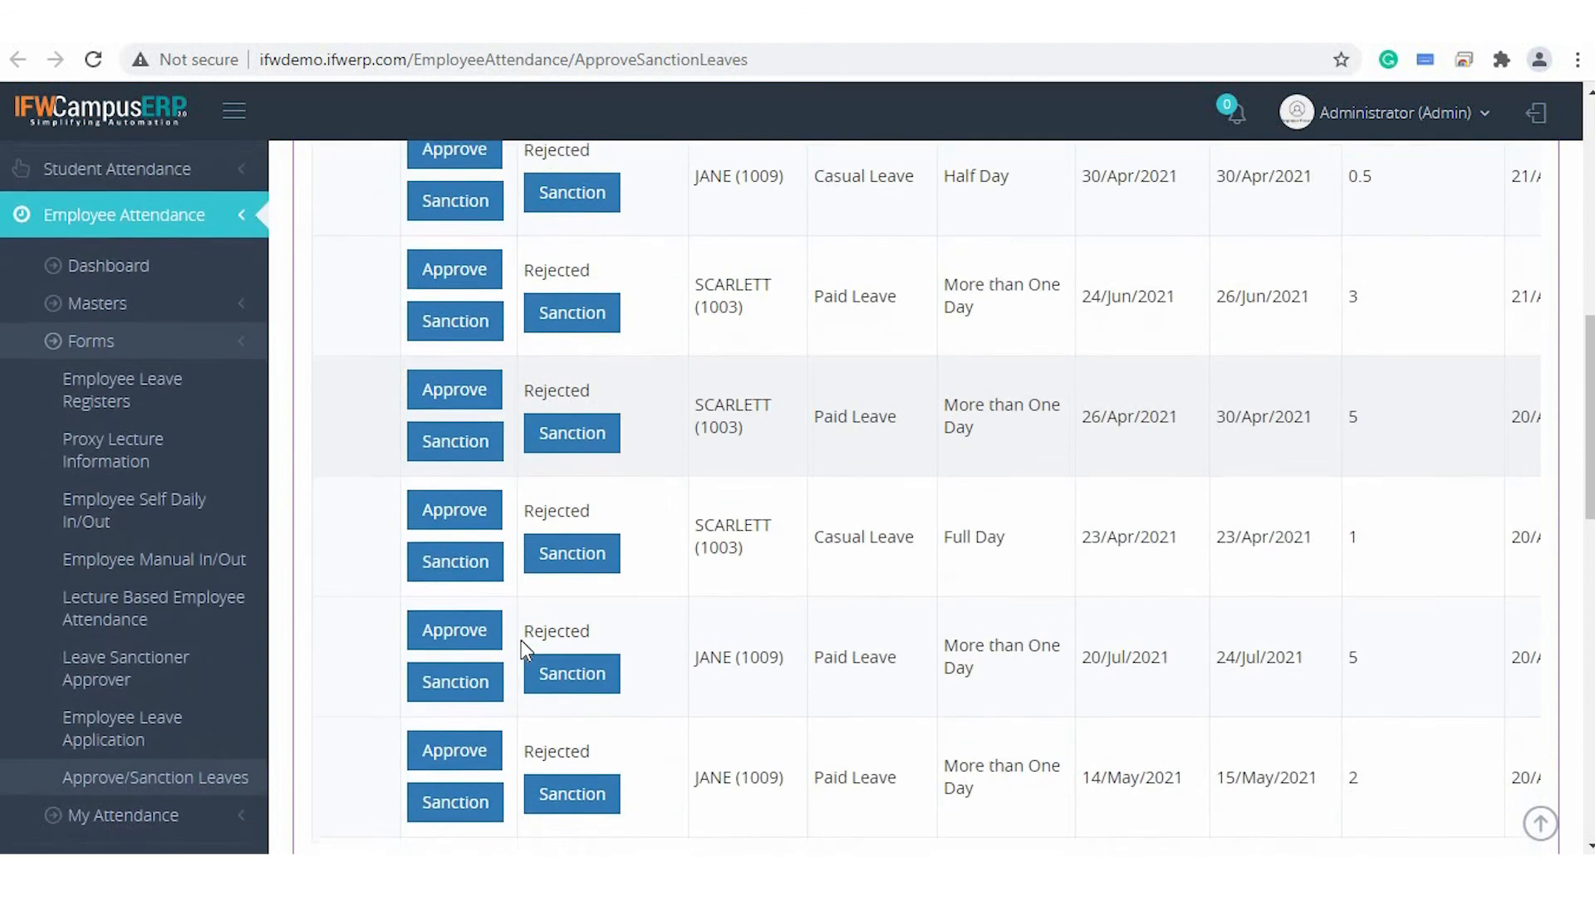
scroll(572, 507, up, 3)
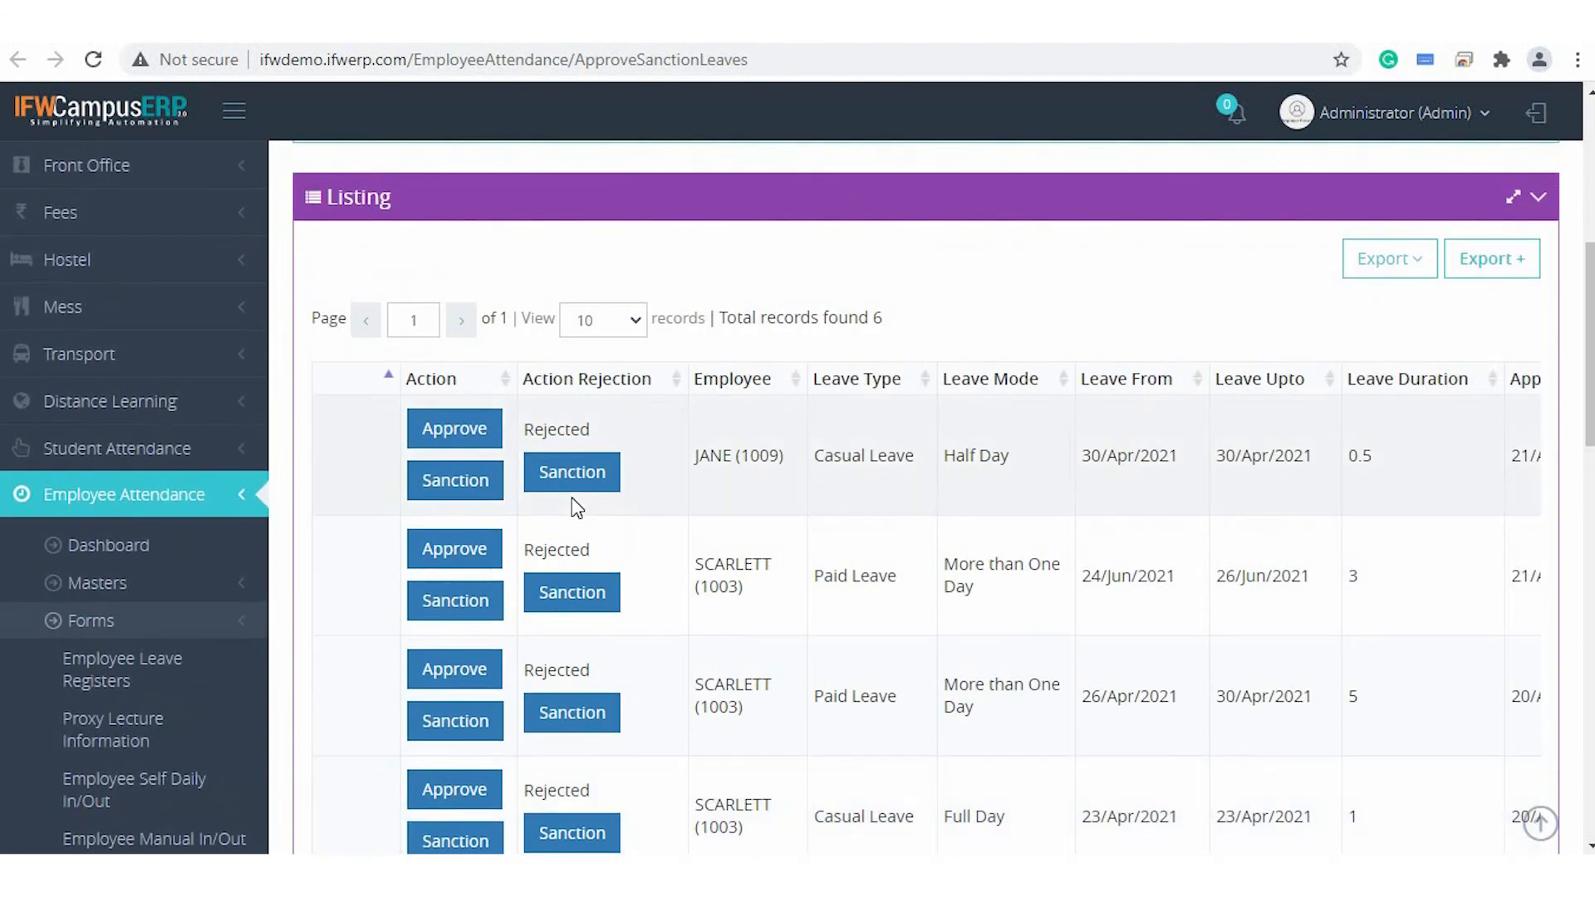
Approve the 30/Apr/2021 half-day Casual Leave despite the unsanctioned warning, and save.
click(457, 429)
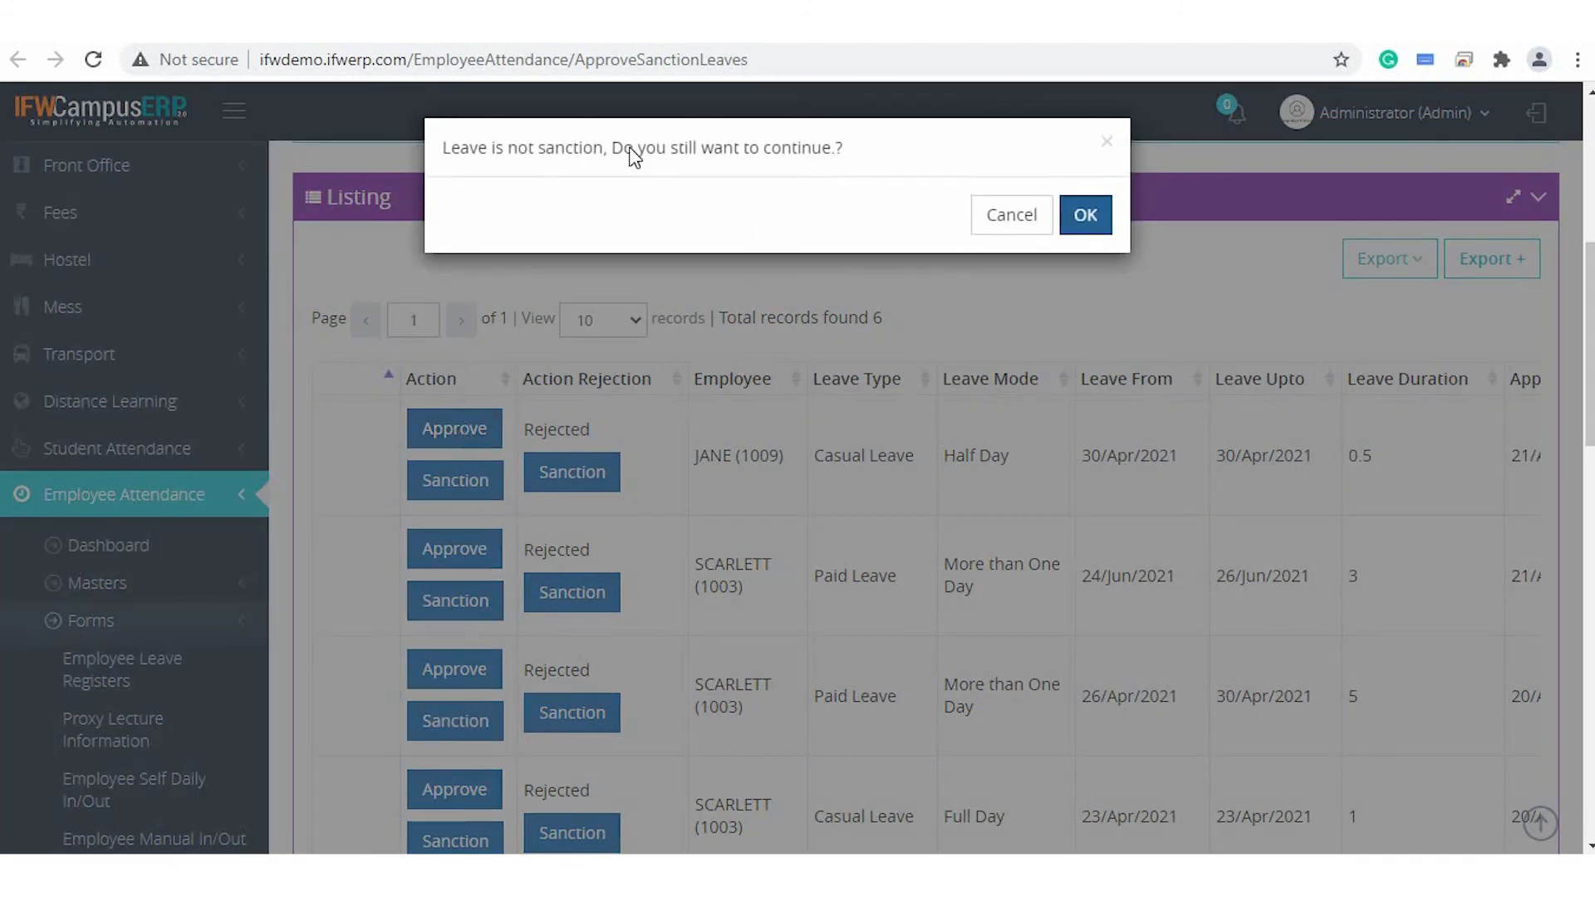
click(1094, 219)
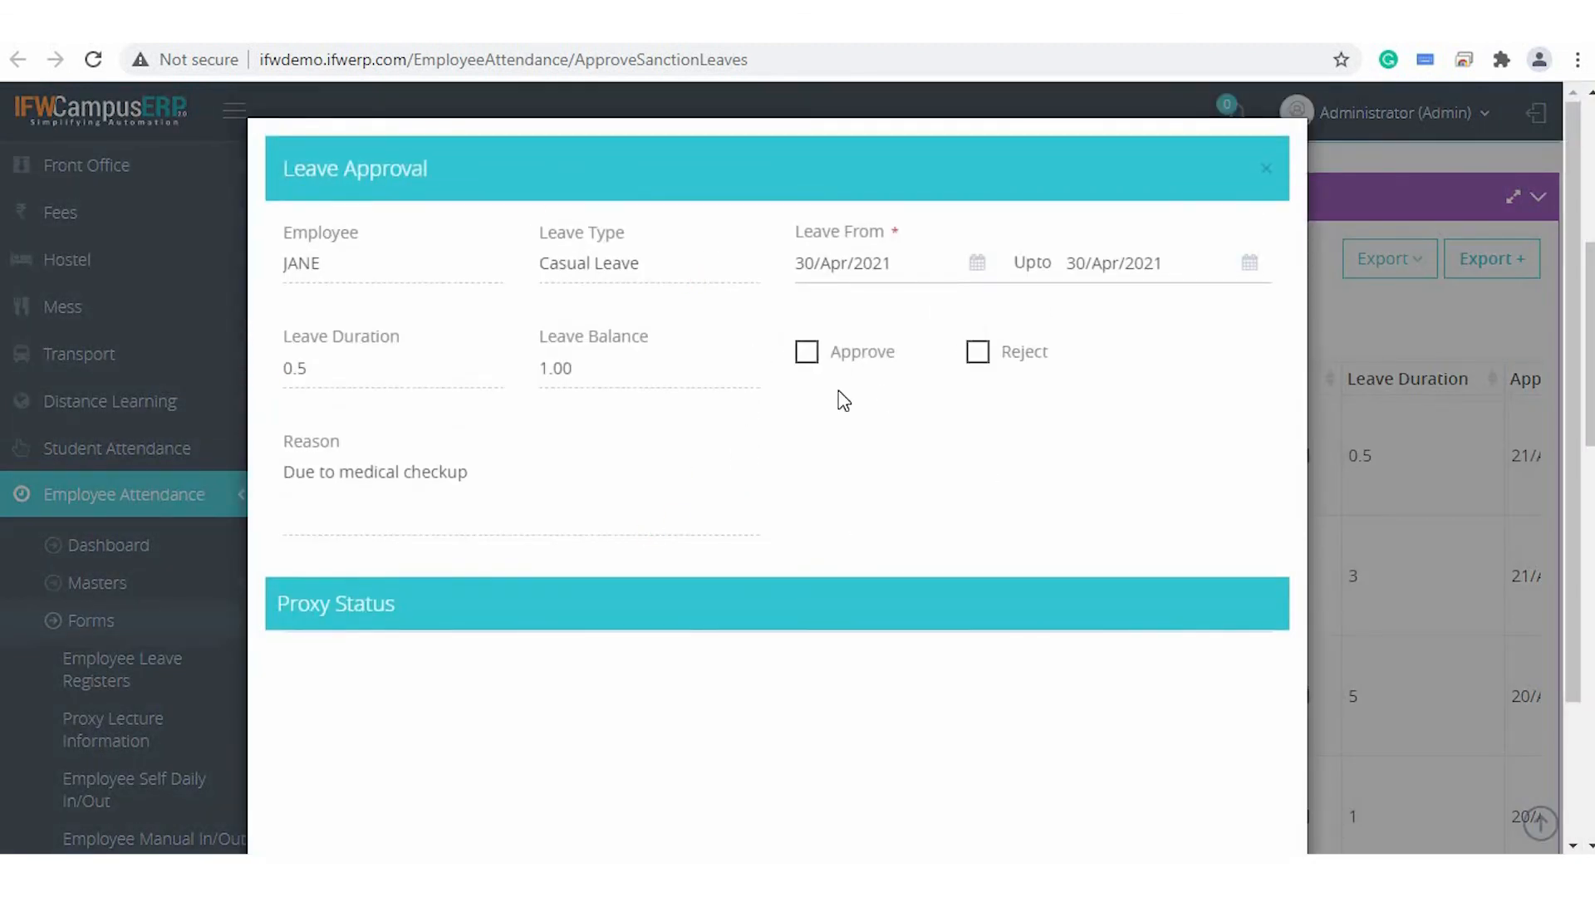
click(807, 354)
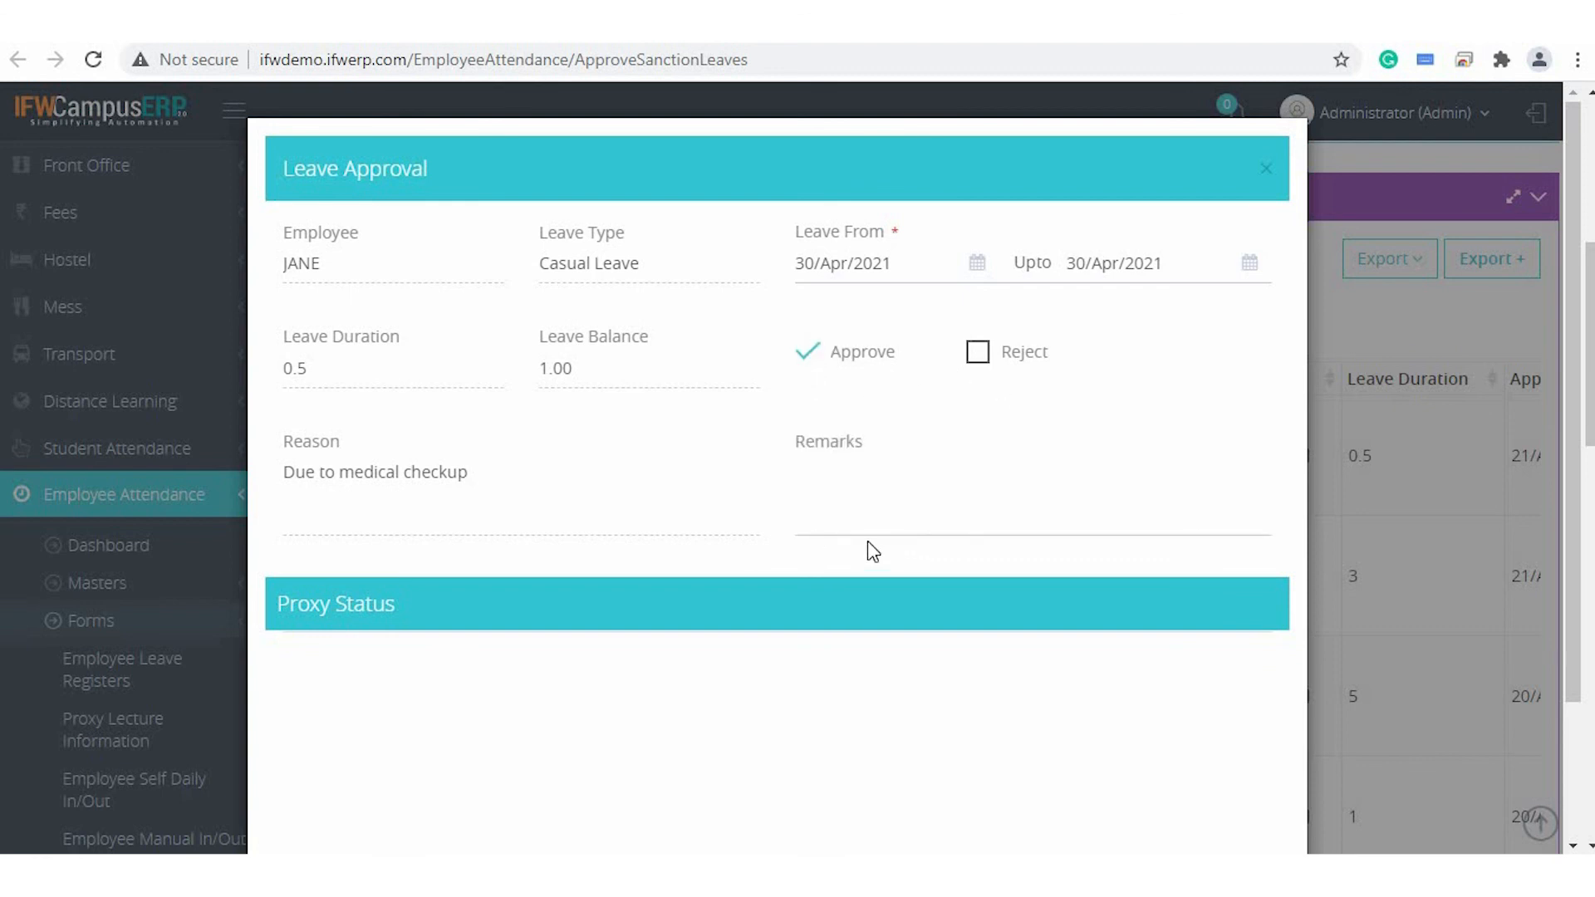
scroll(773, 572, down, 2)
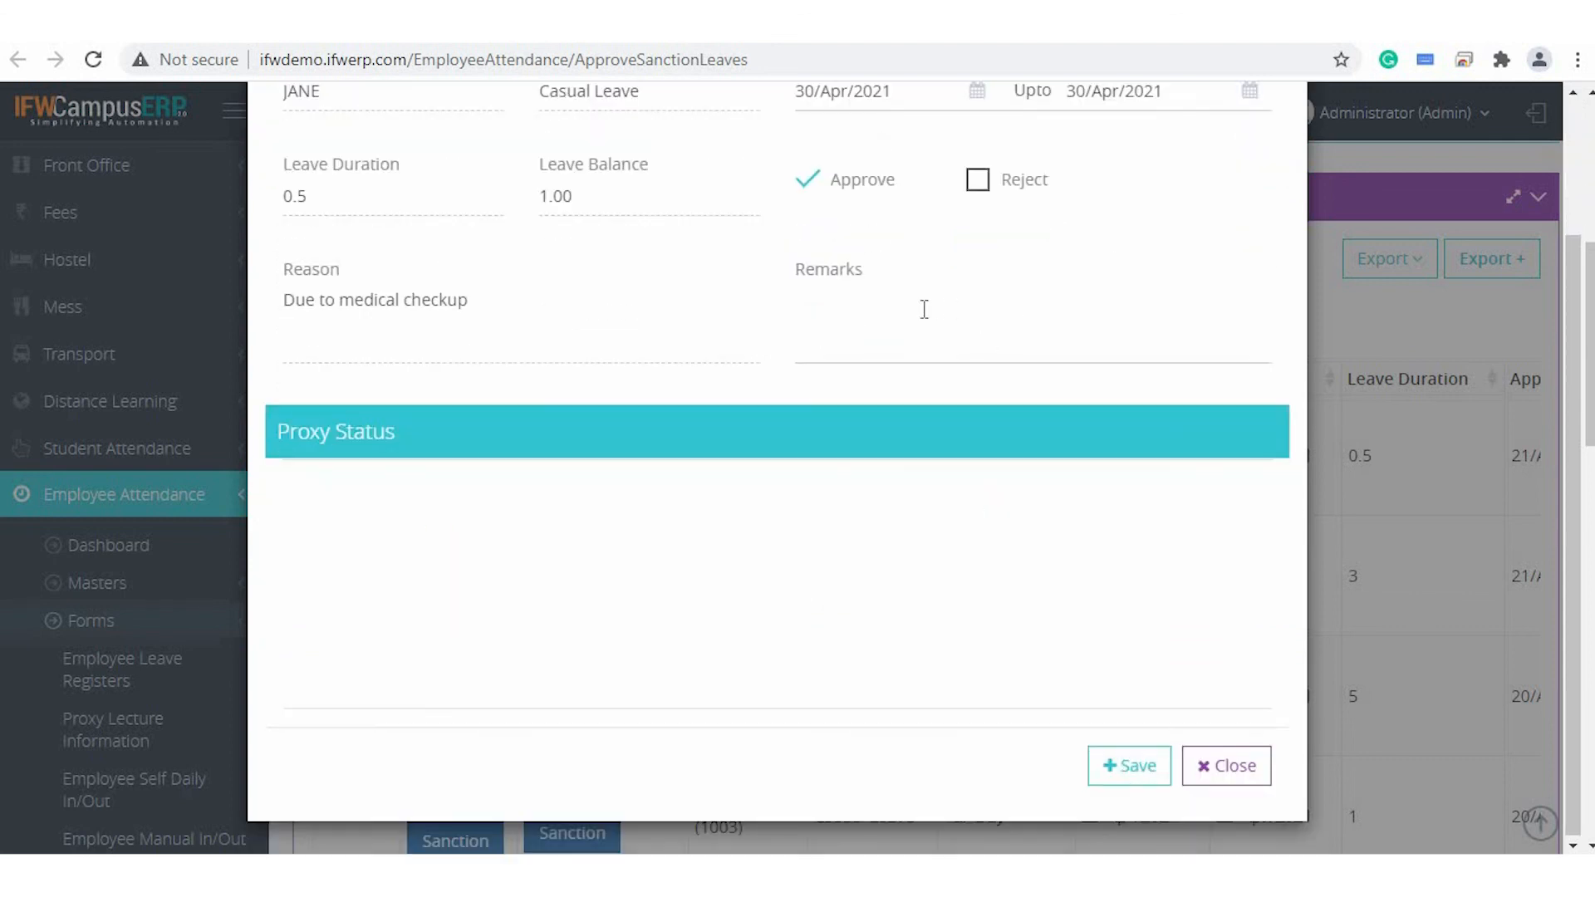
click(924, 310)
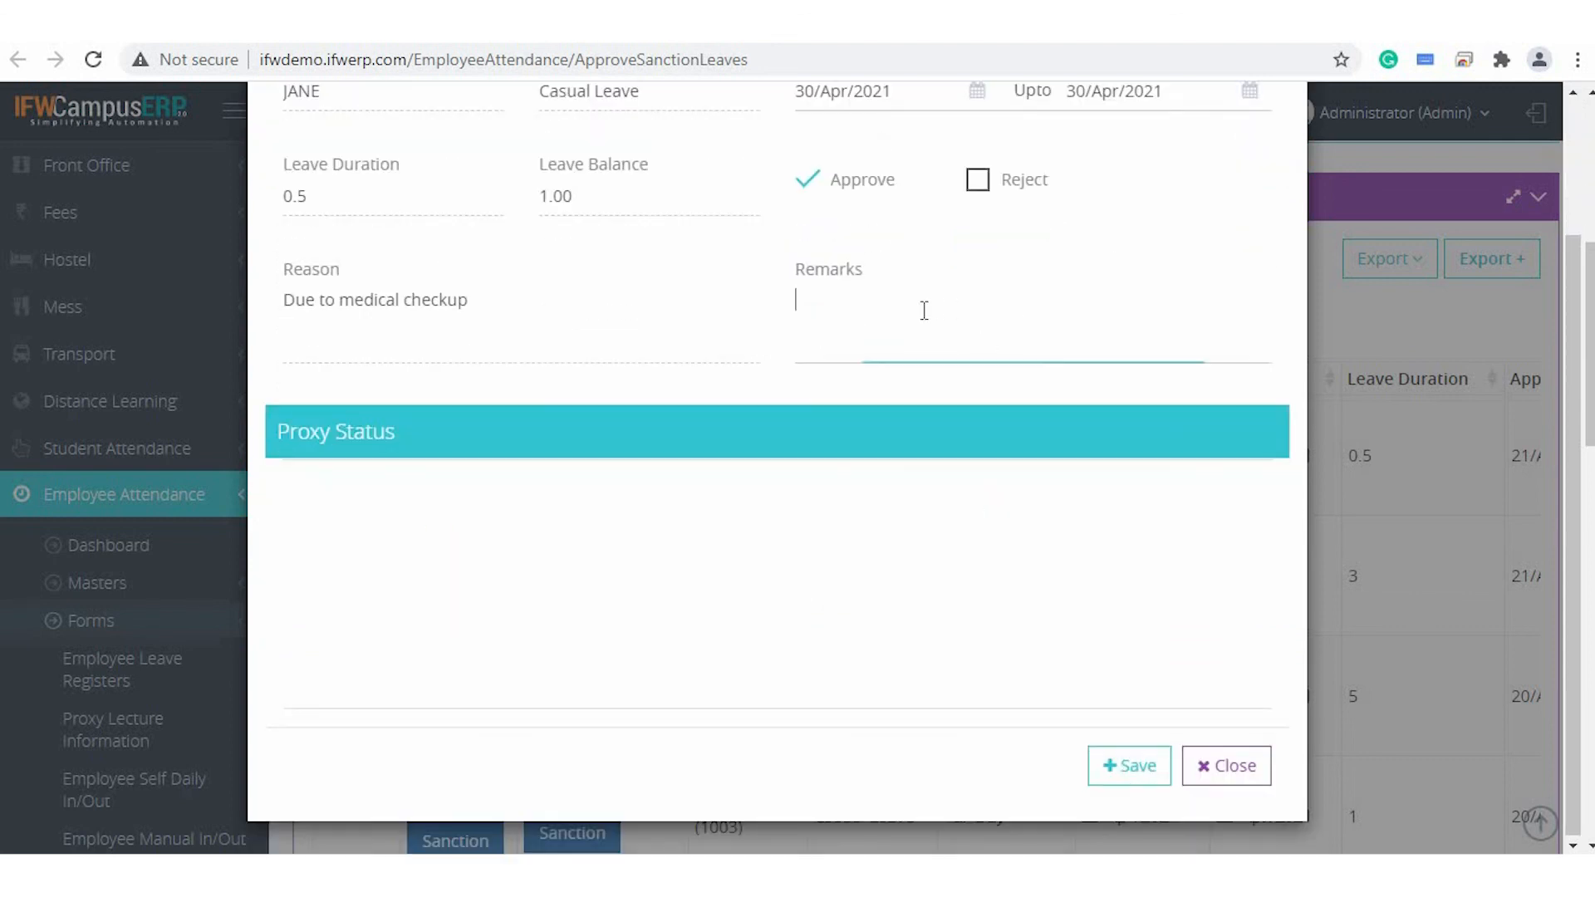
click(1123, 781)
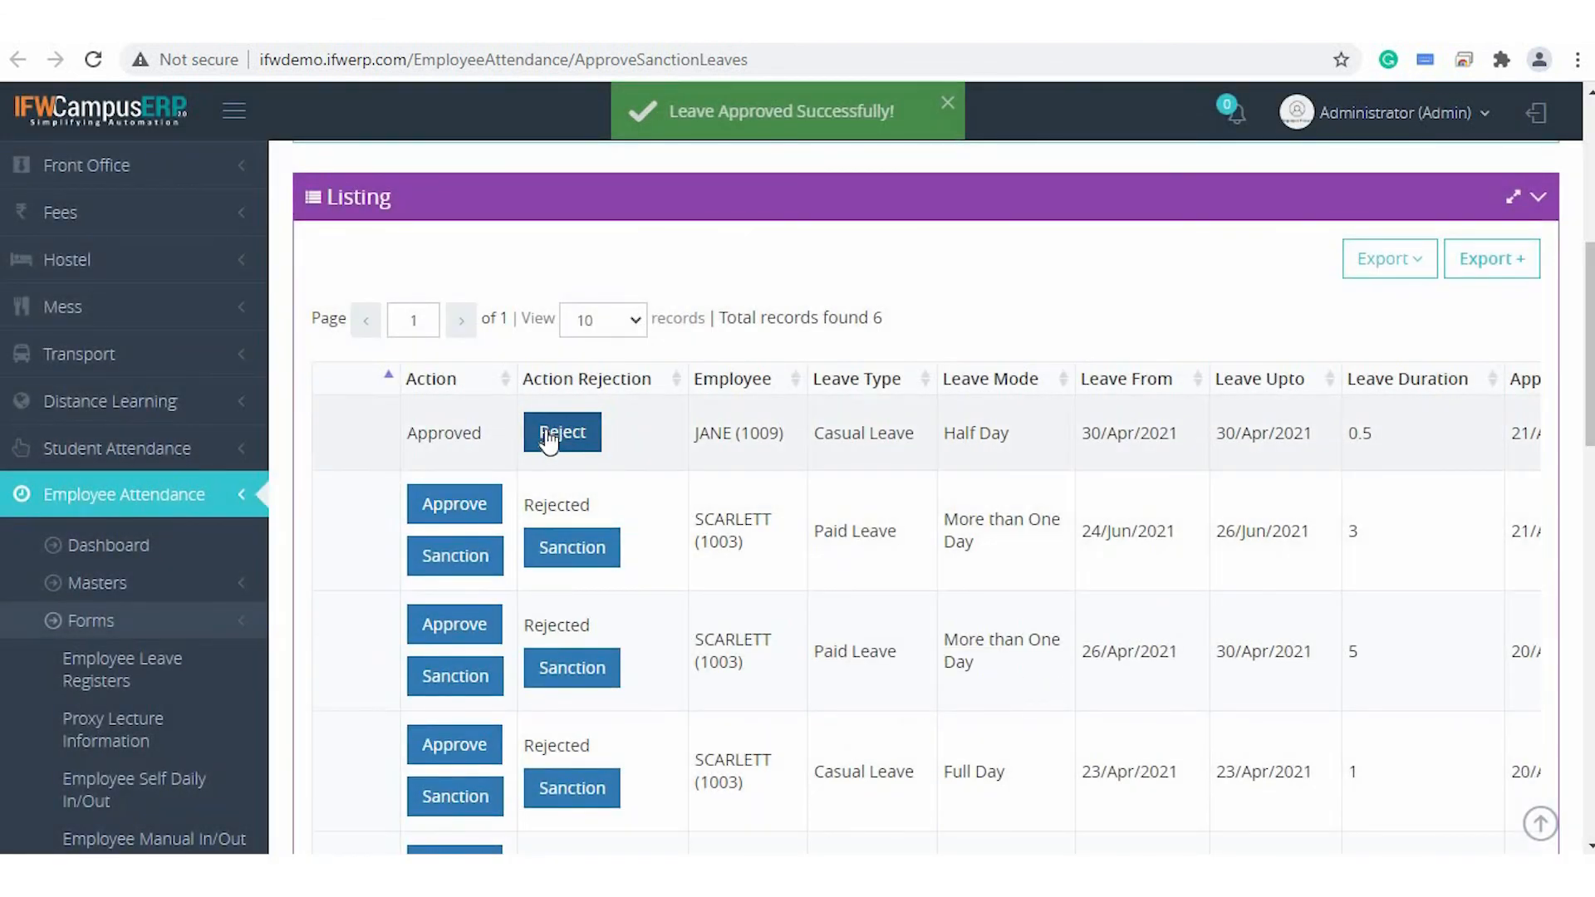
Tick Sanction for the 24–26 Jun 2021 Paid Leave in Leave Approval and save.
click(464, 555)
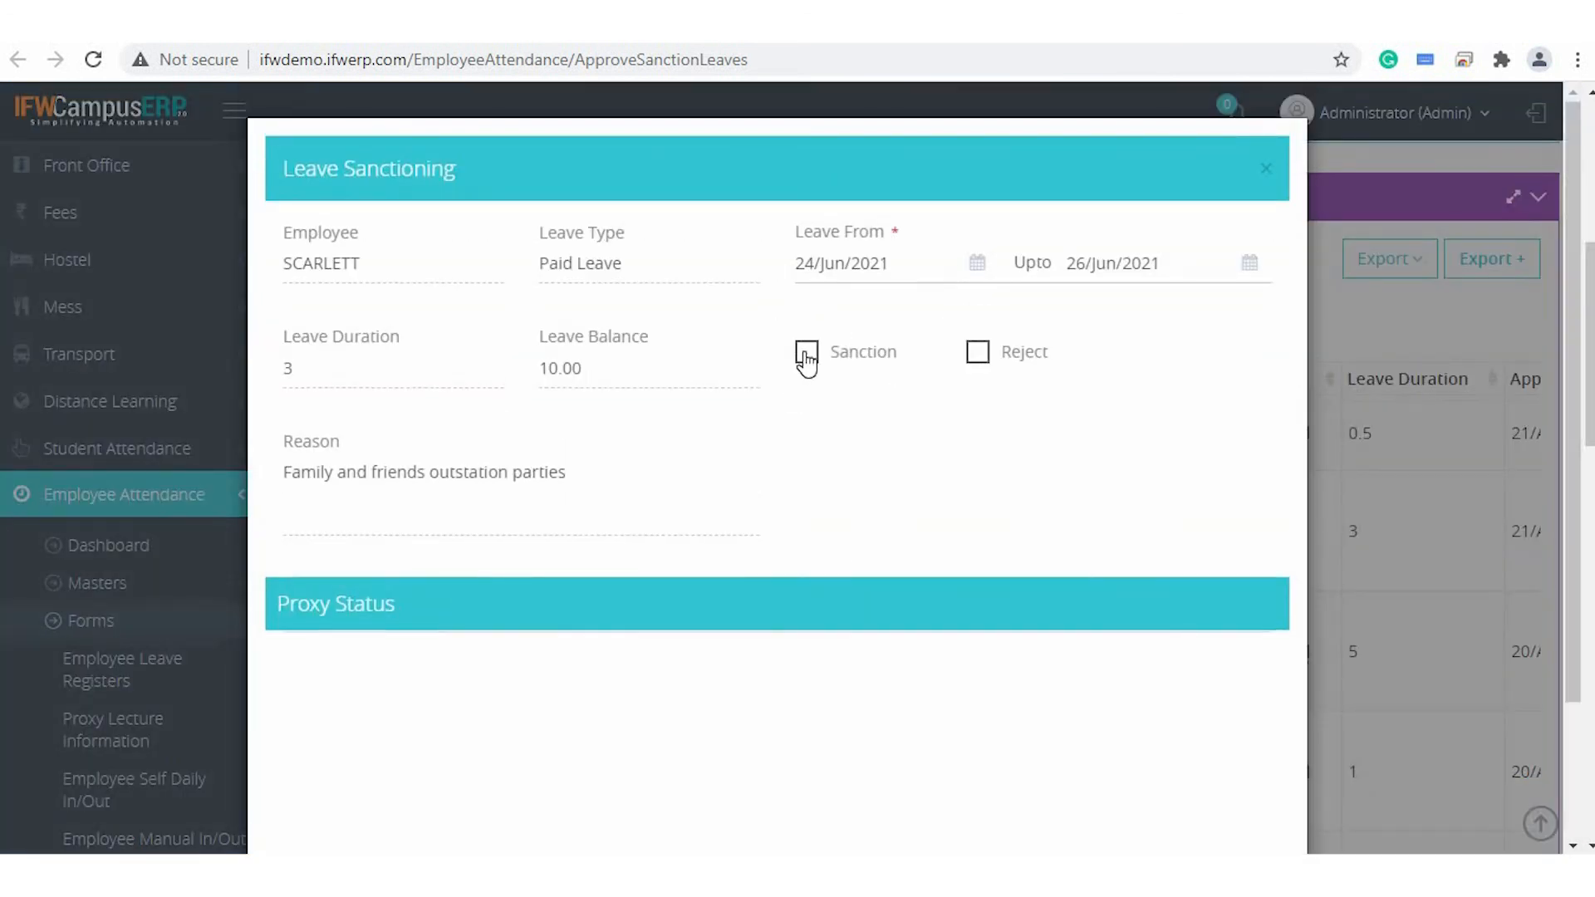
click(806, 353)
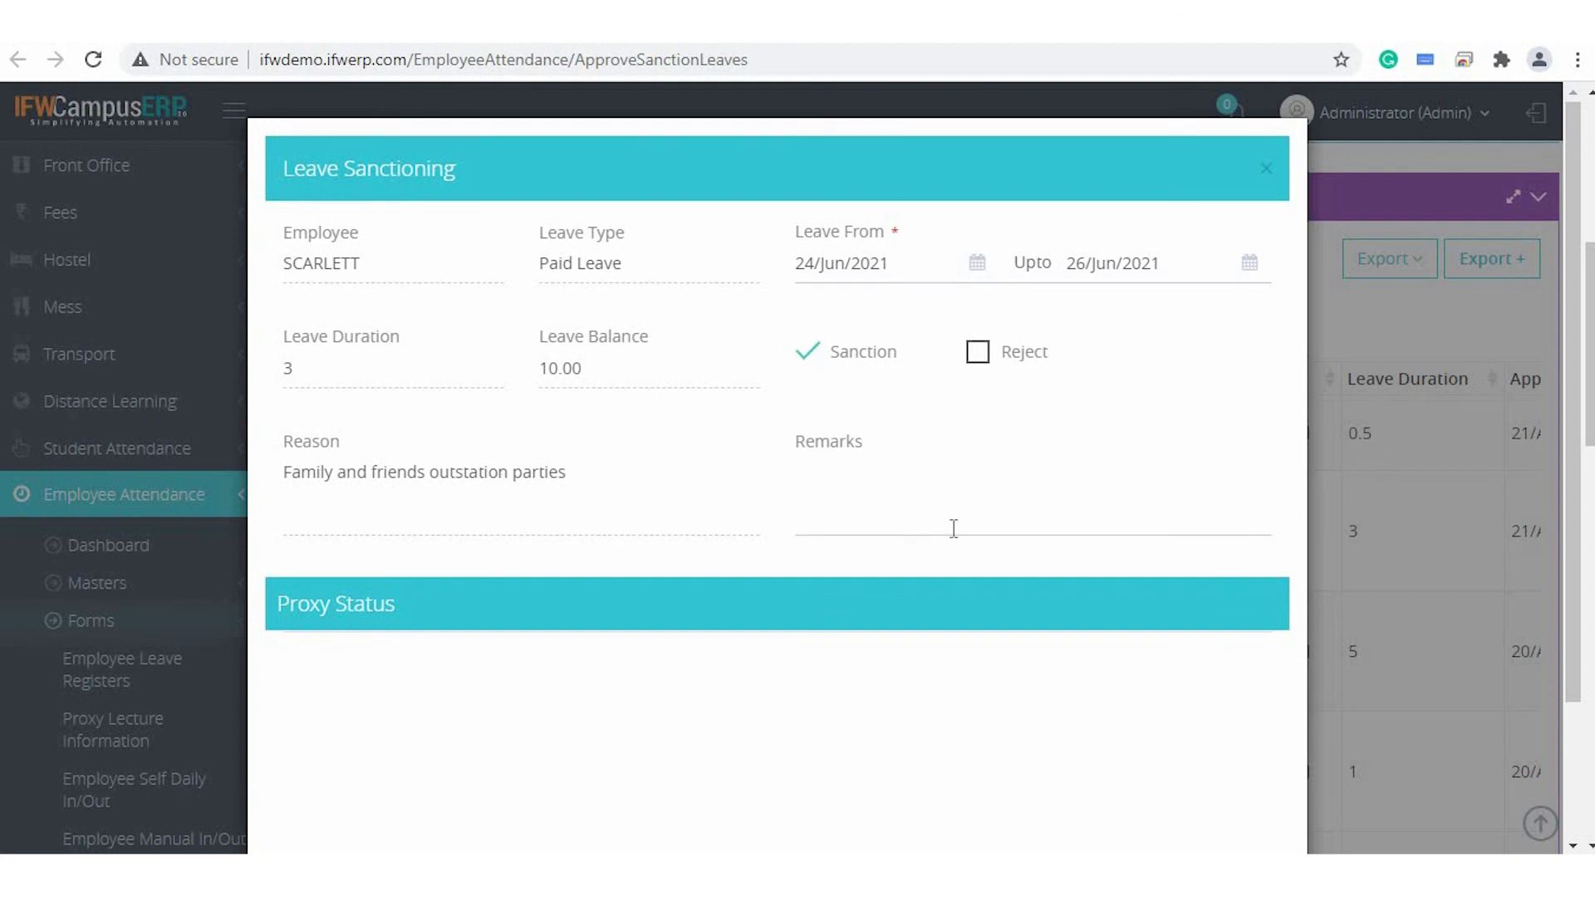
click(941, 500)
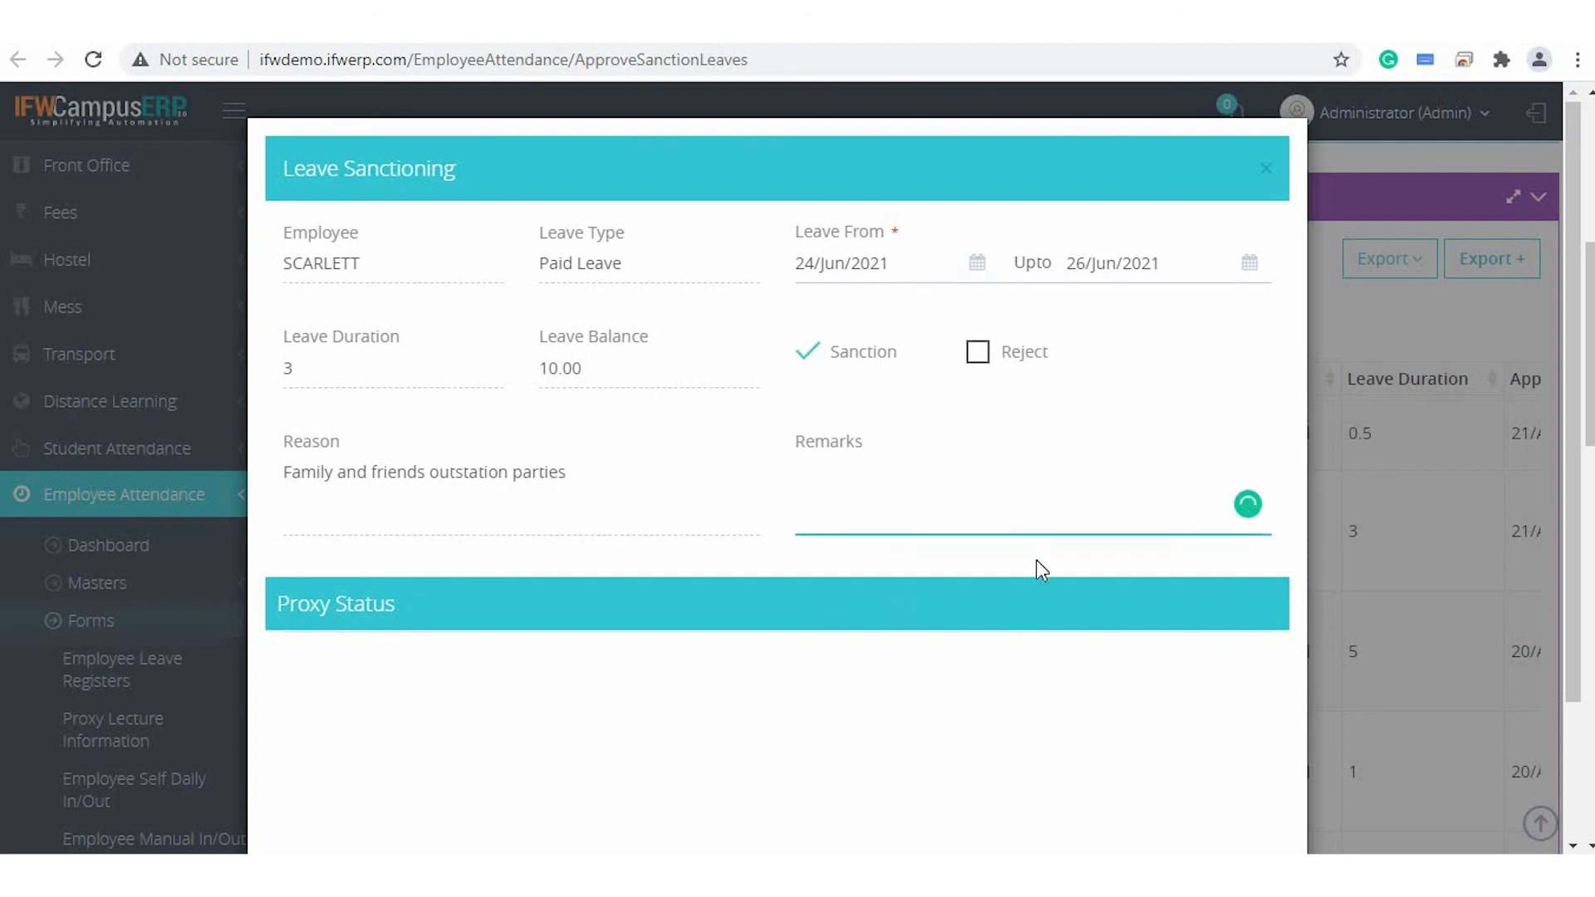
scroll(1036, 561, down, 2)
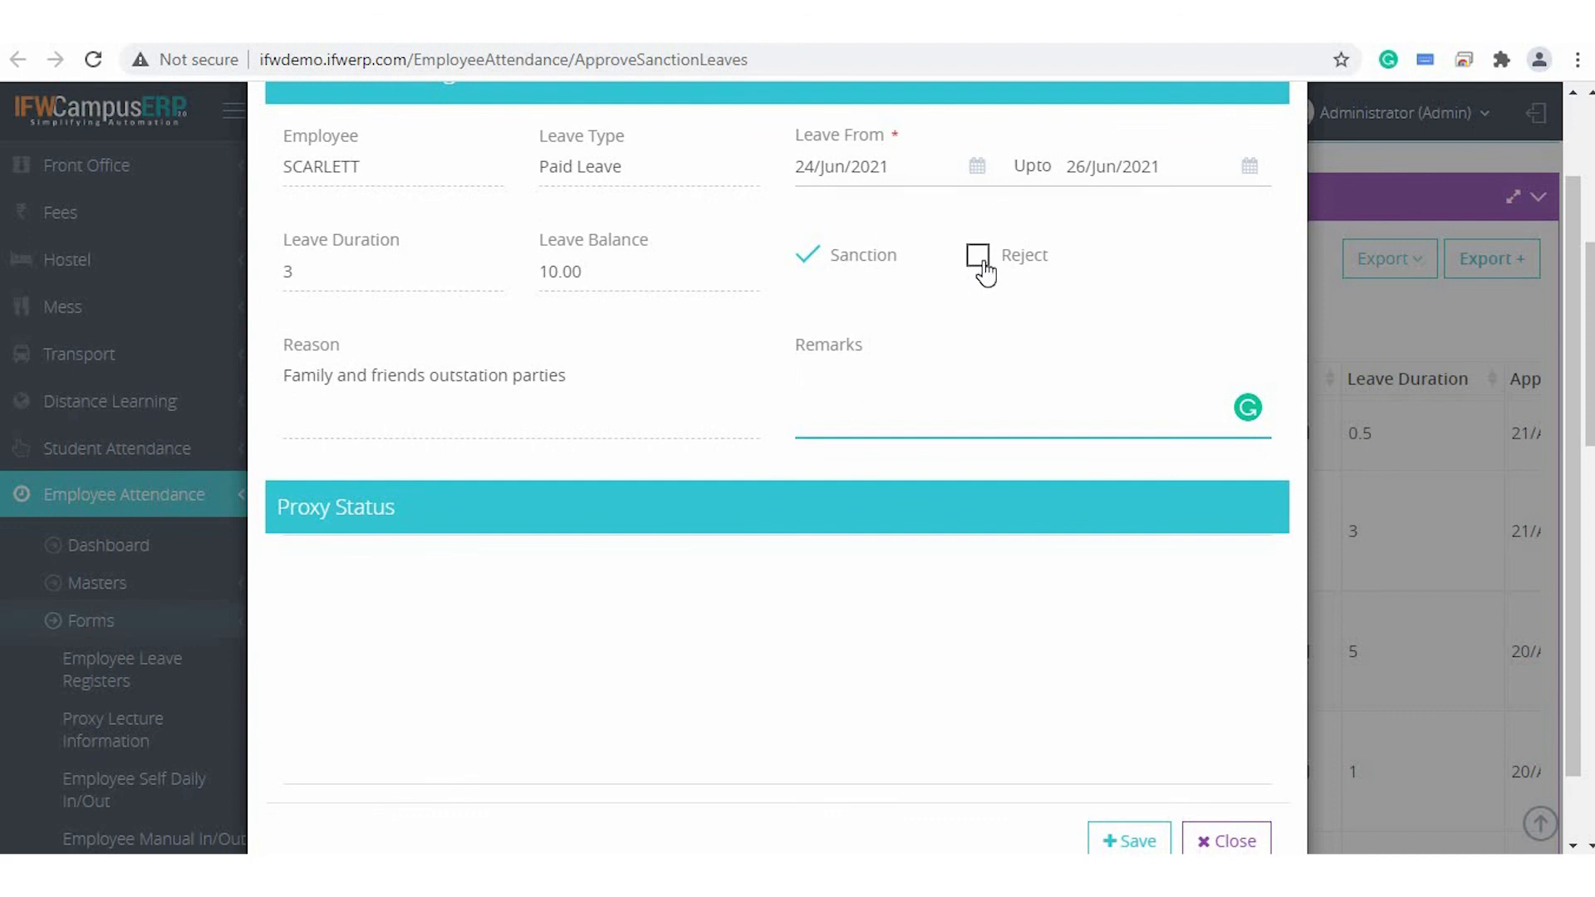
click(981, 259)
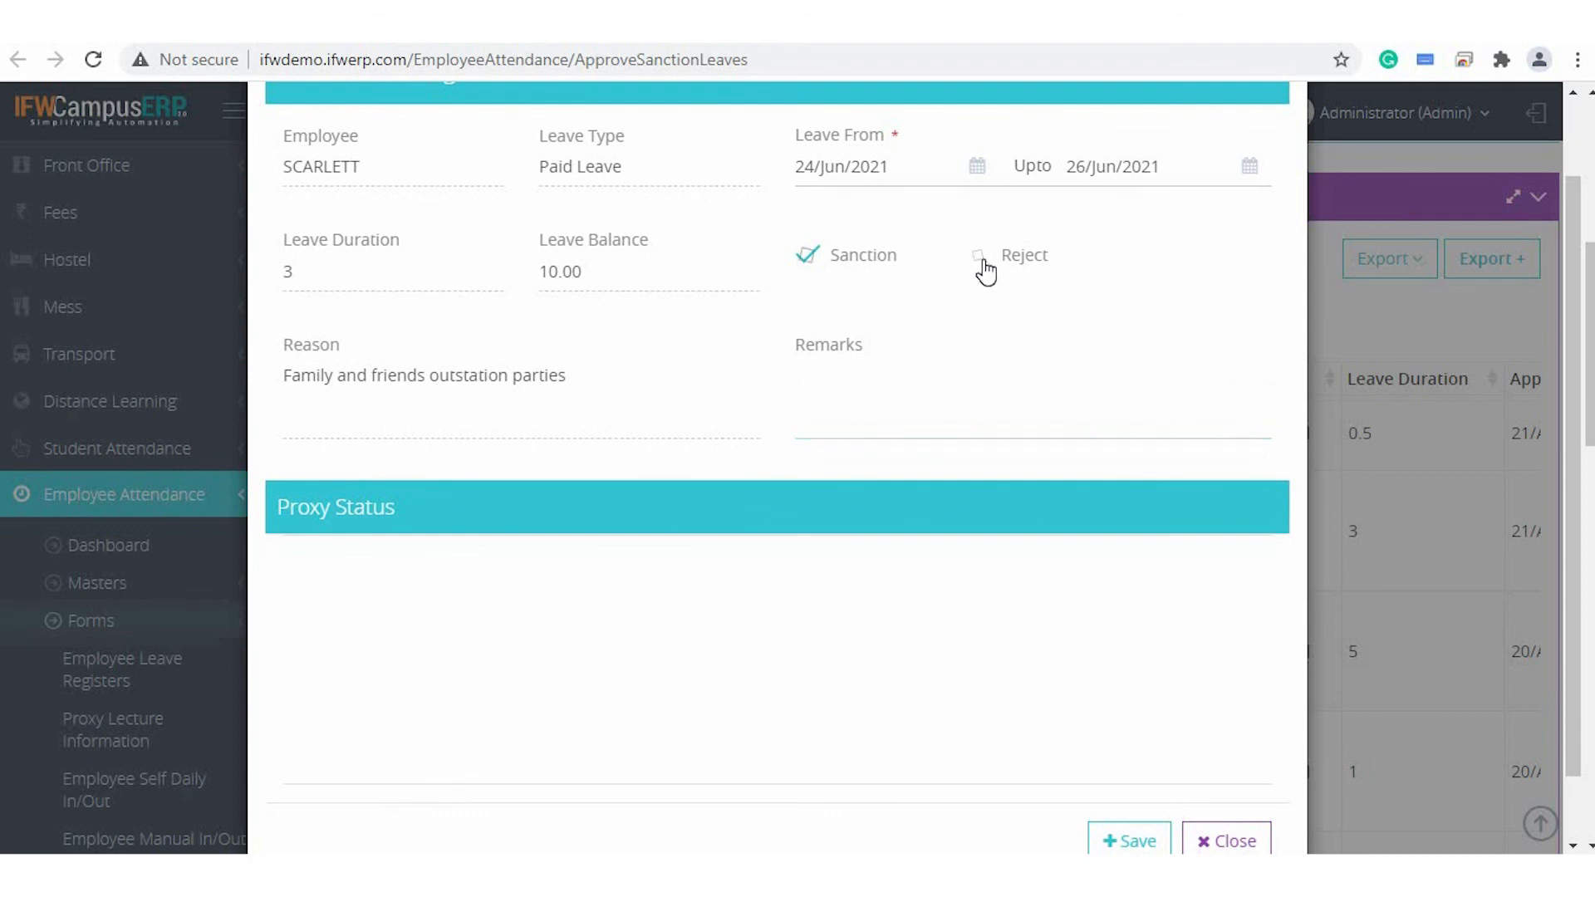
click(808, 257)
scroll(1135, 656, down, 1)
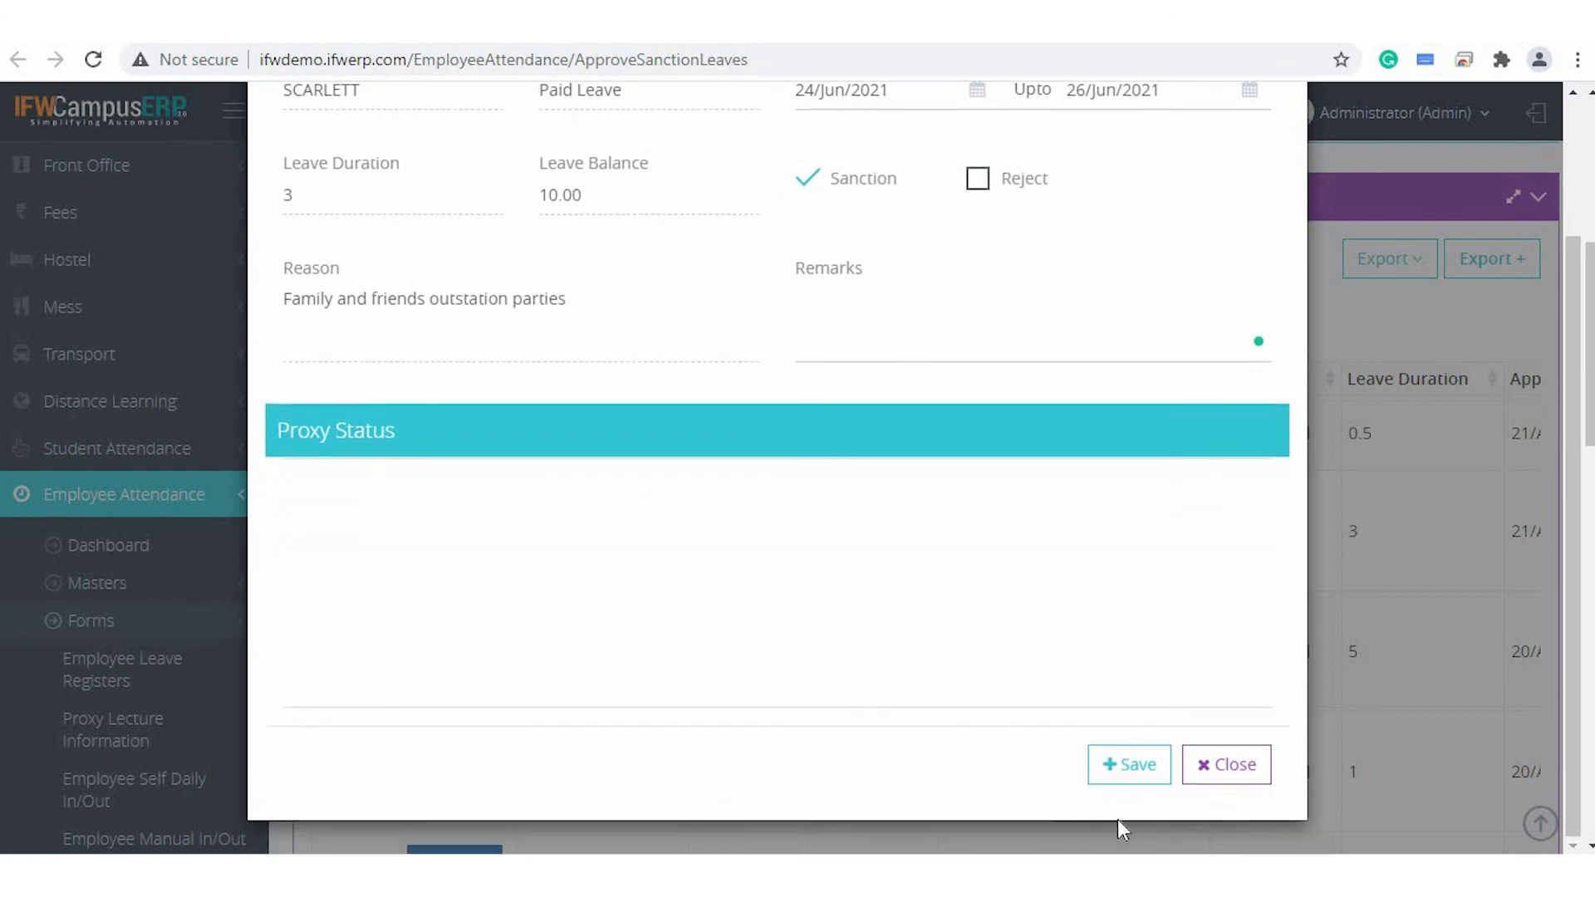
click(1113, 762)
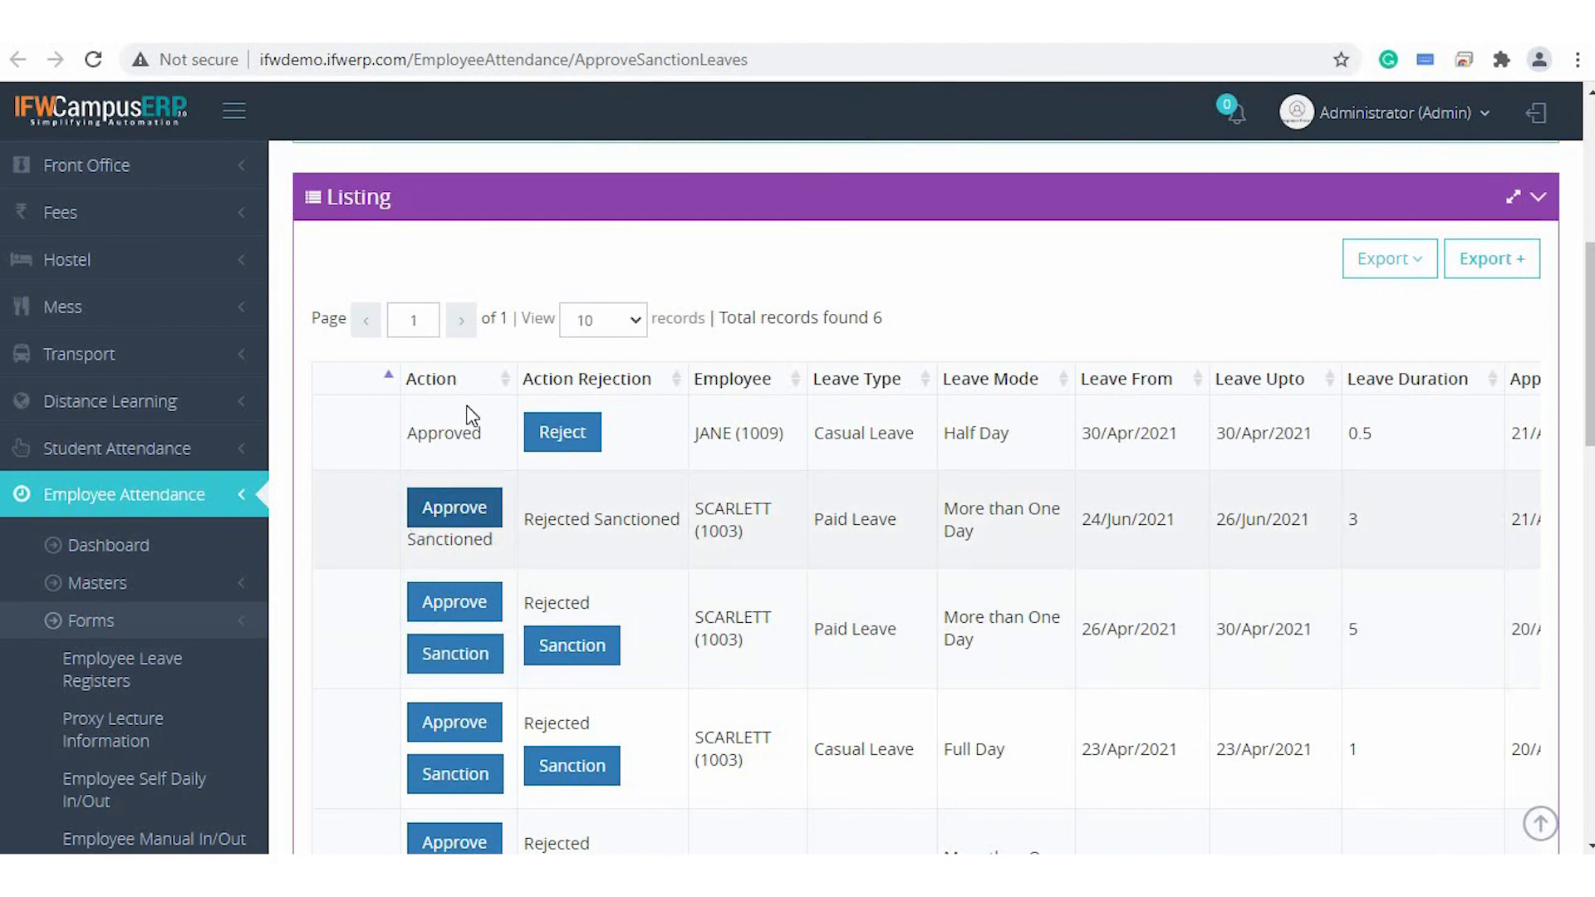
Reject the 26–30 Apr 2021 Paid Leave with remark 'Cut short your leave duration and apply again'.
double_click(450, 427)
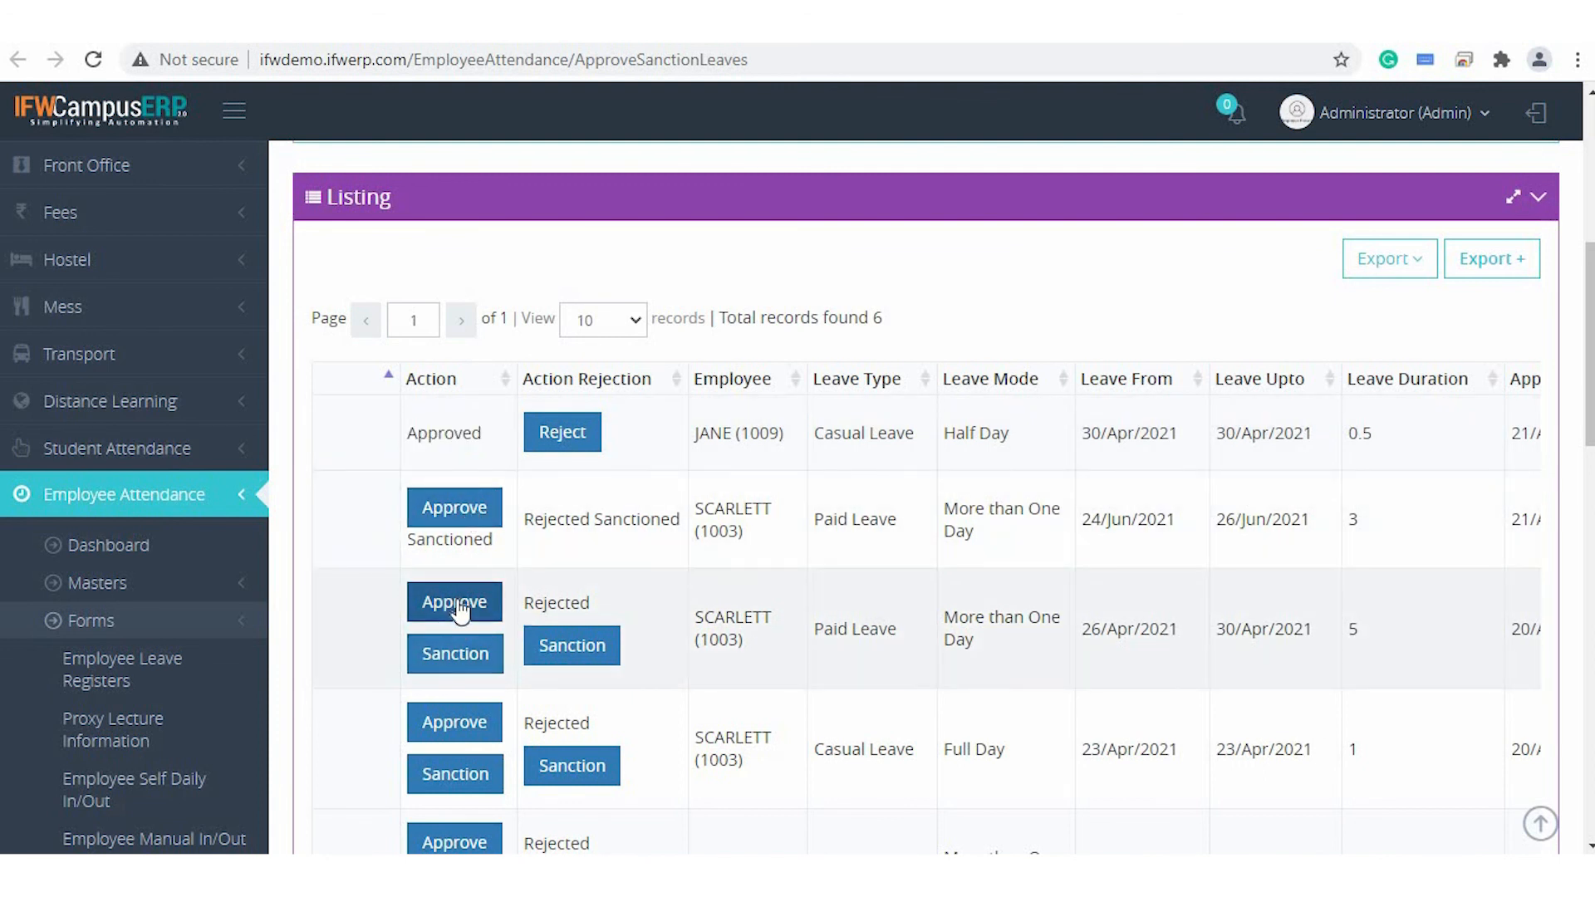
scroll(459, 611, down, 1)
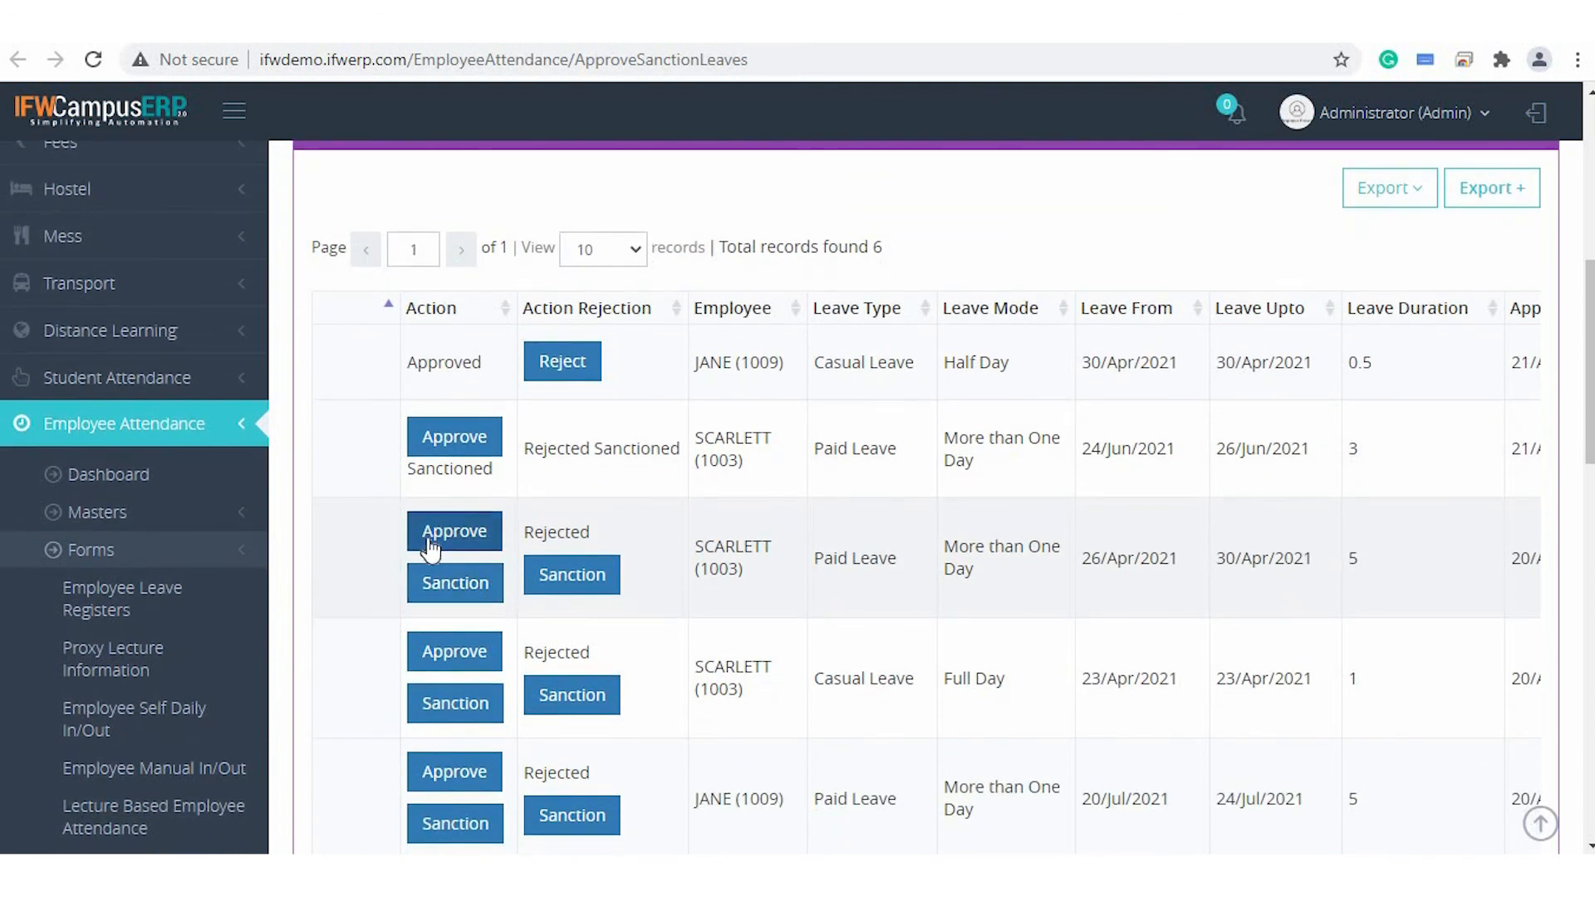
click(470, 527)
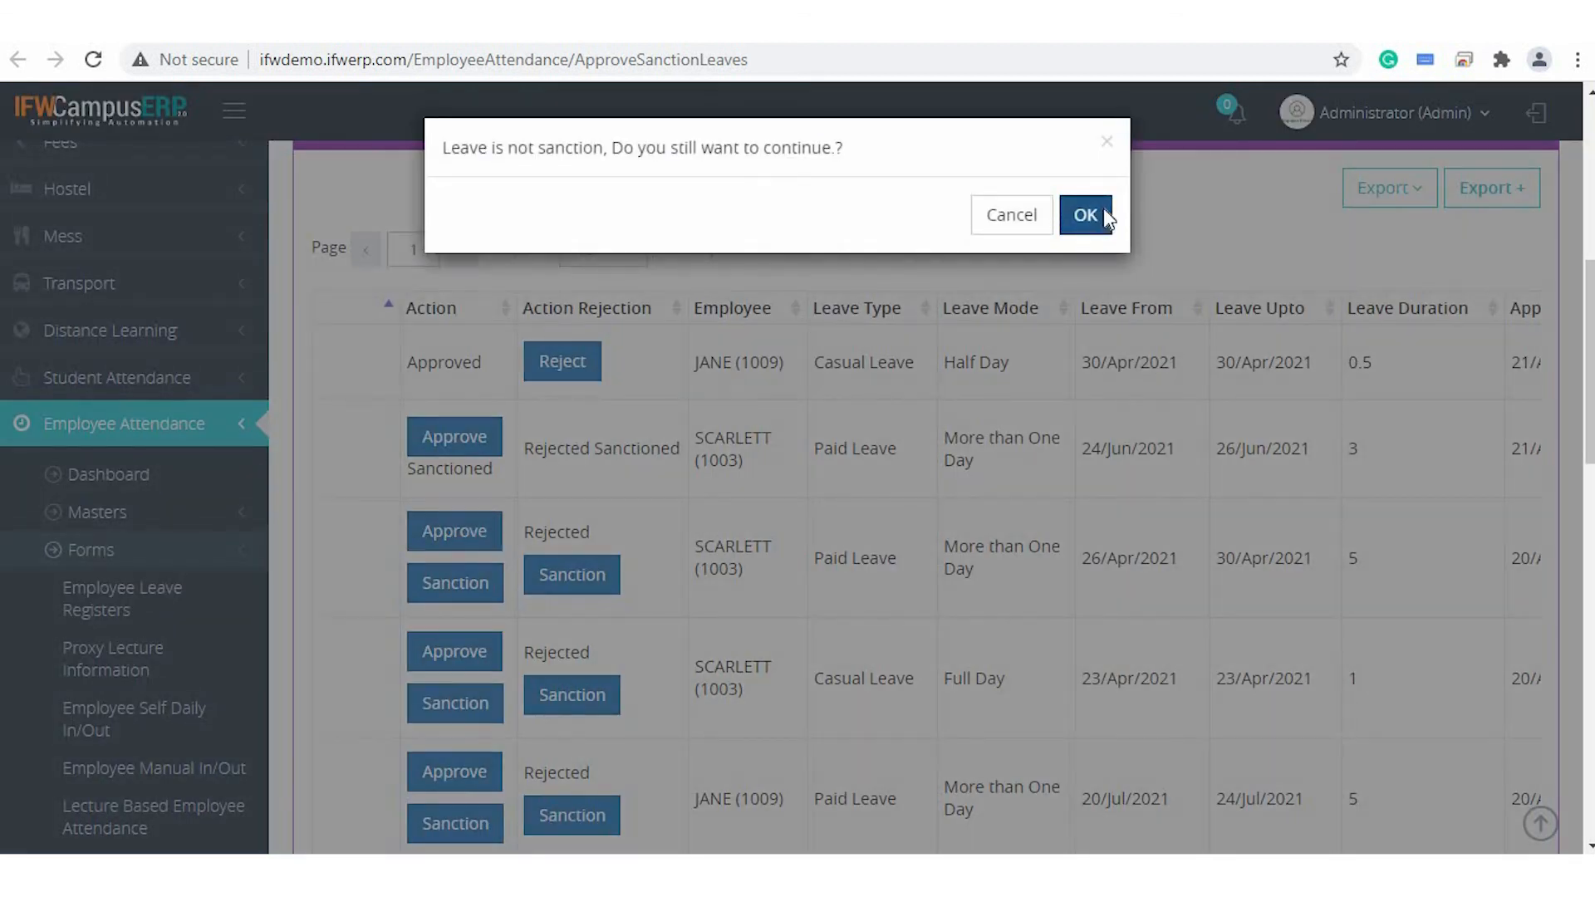
click(1085, 215)
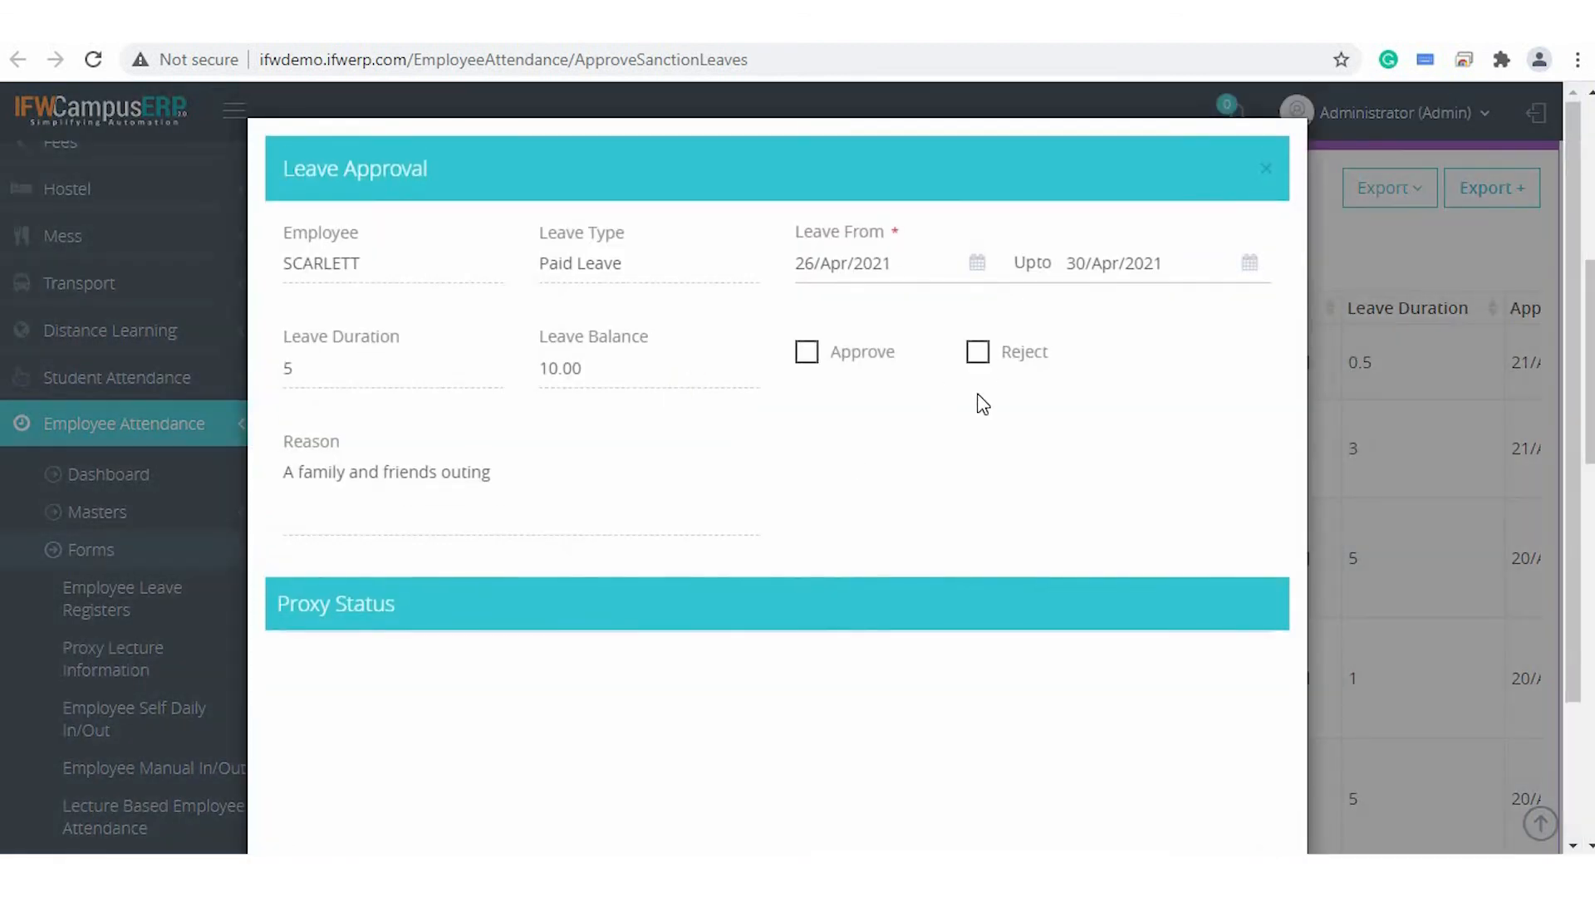
click(979, 356)
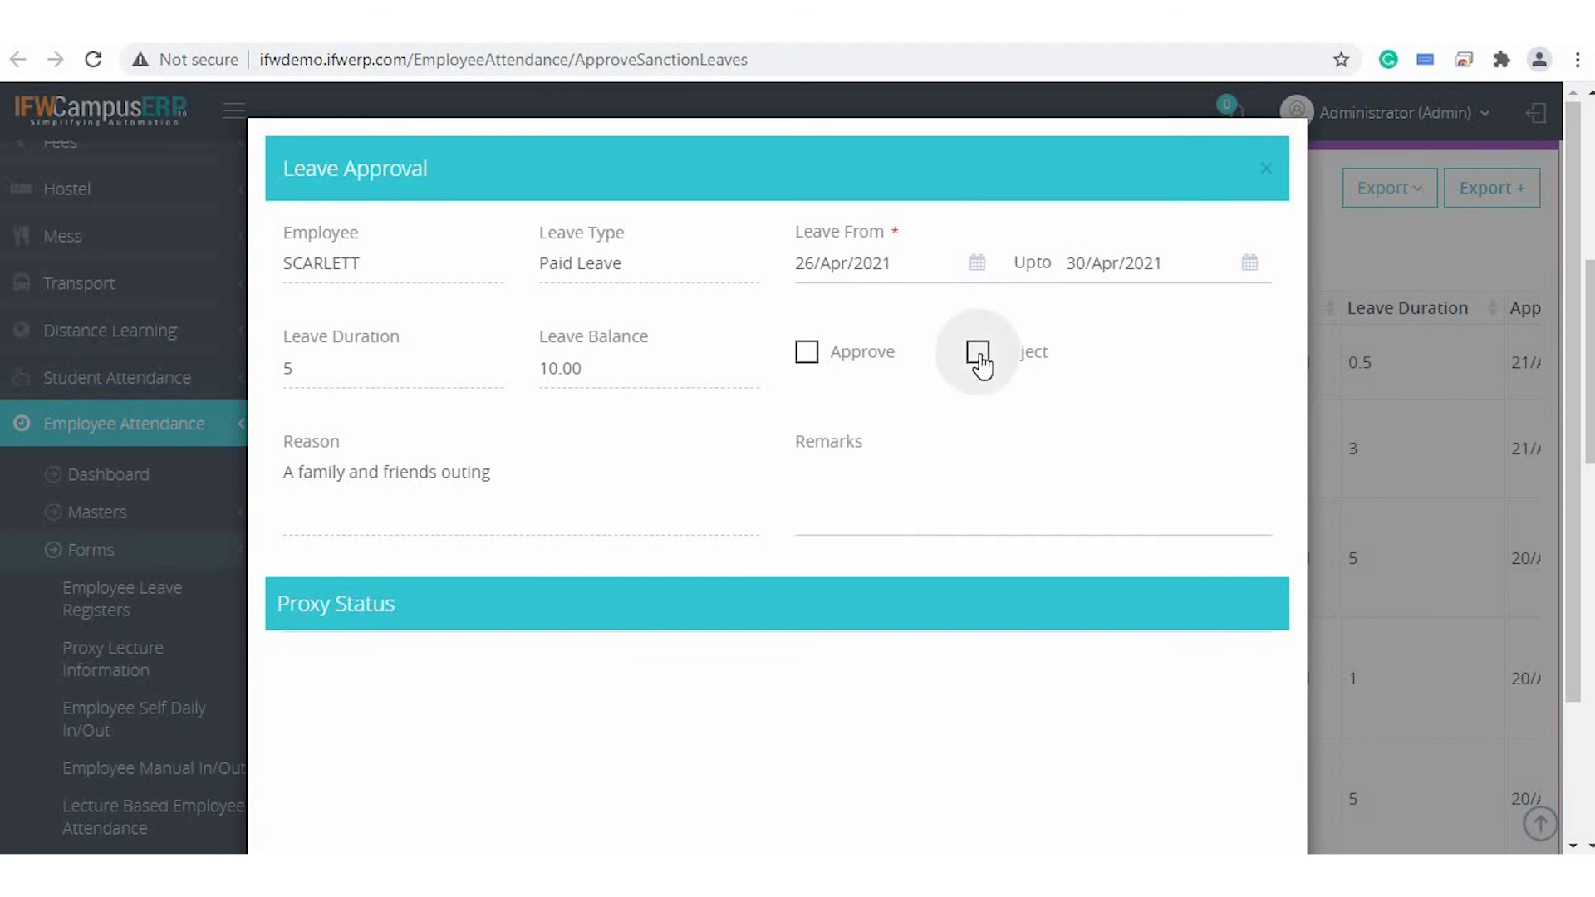
click(860, 505)
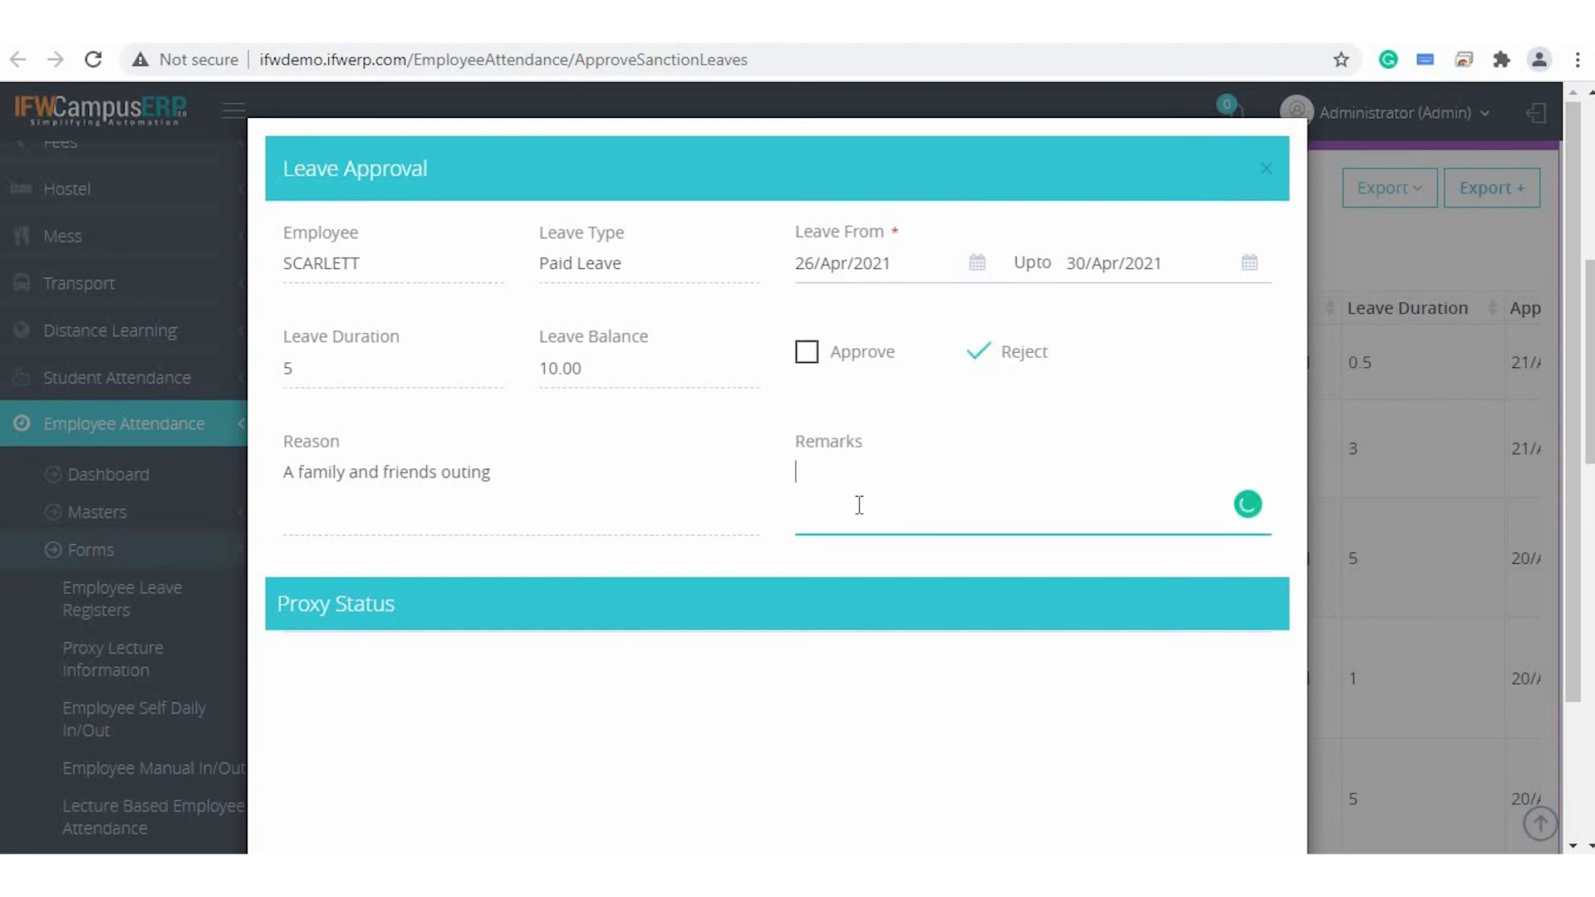
text(Cut short your leave duration and apply again)
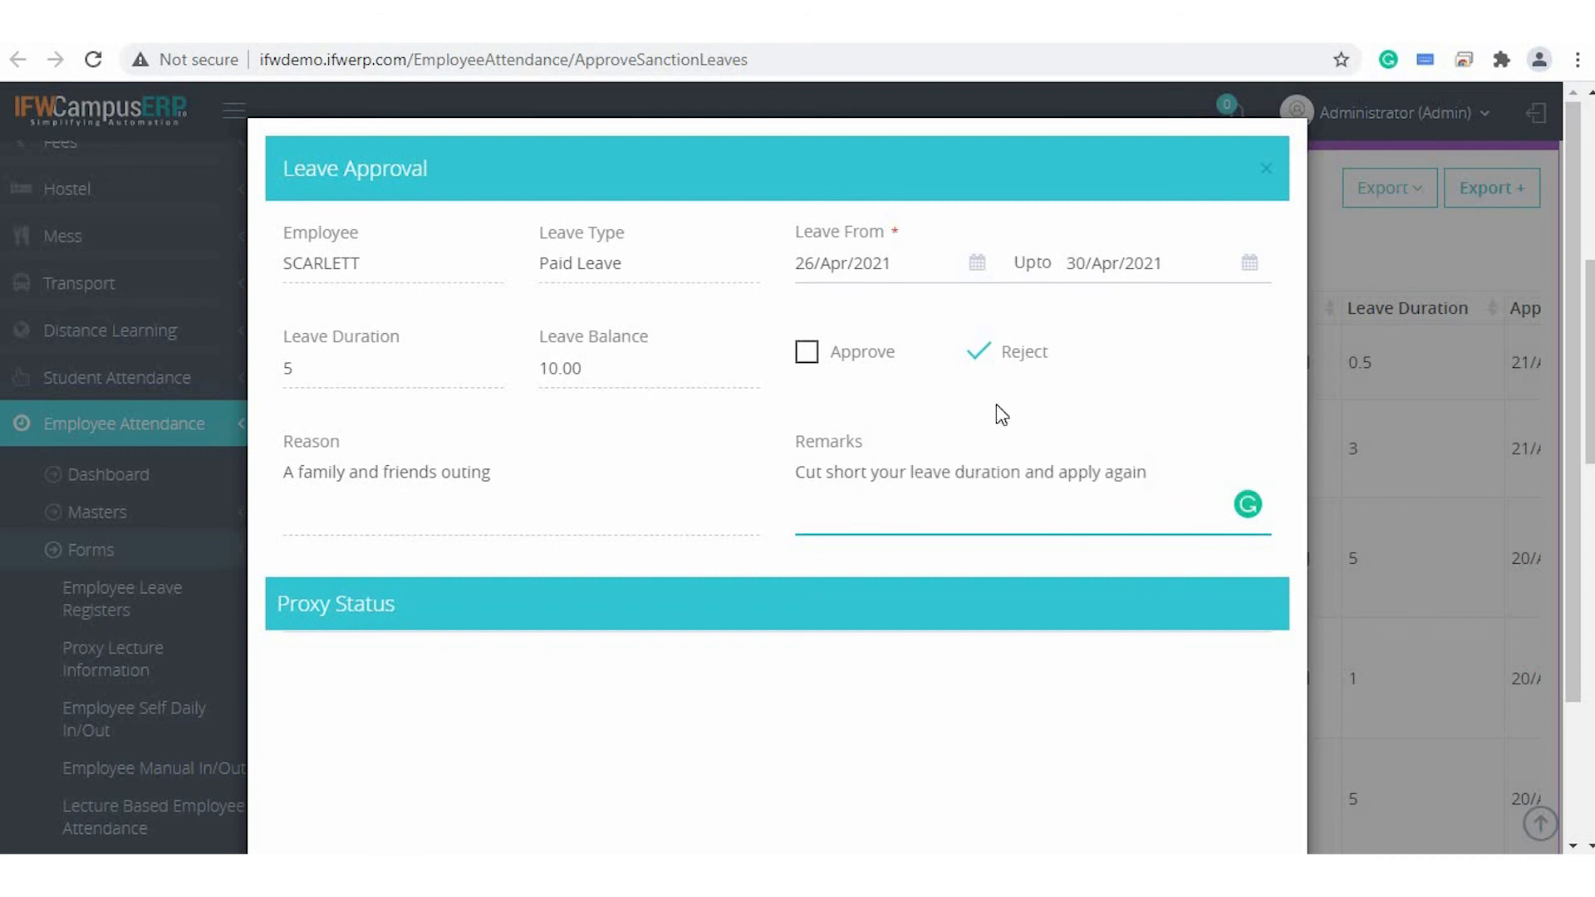
scroll(996, 403, down, 2)
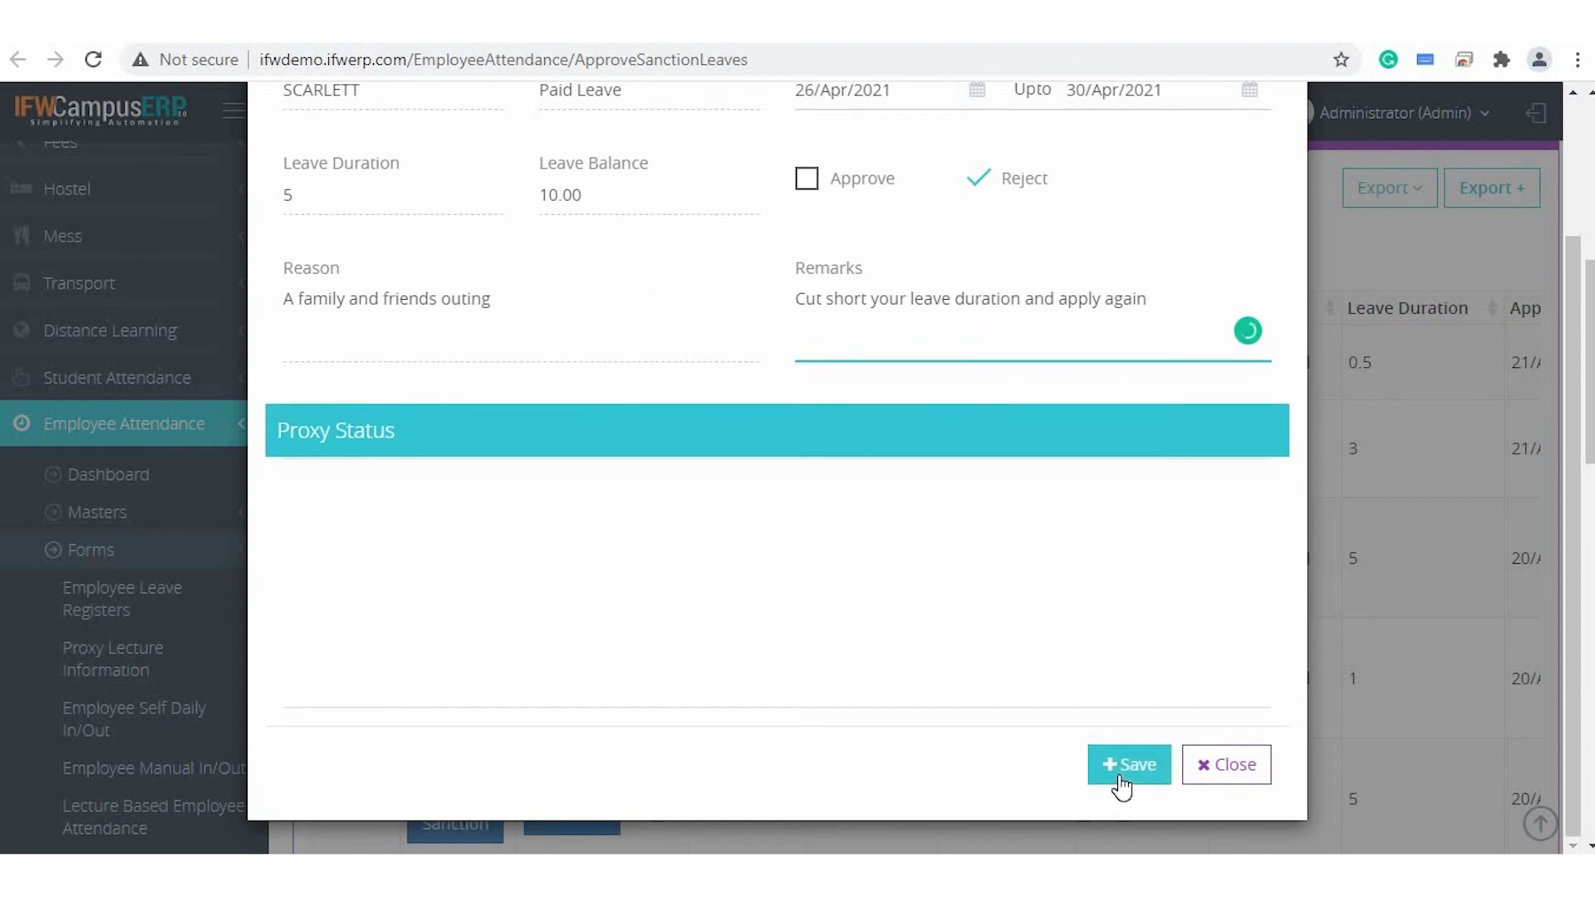
click(1119, 780)
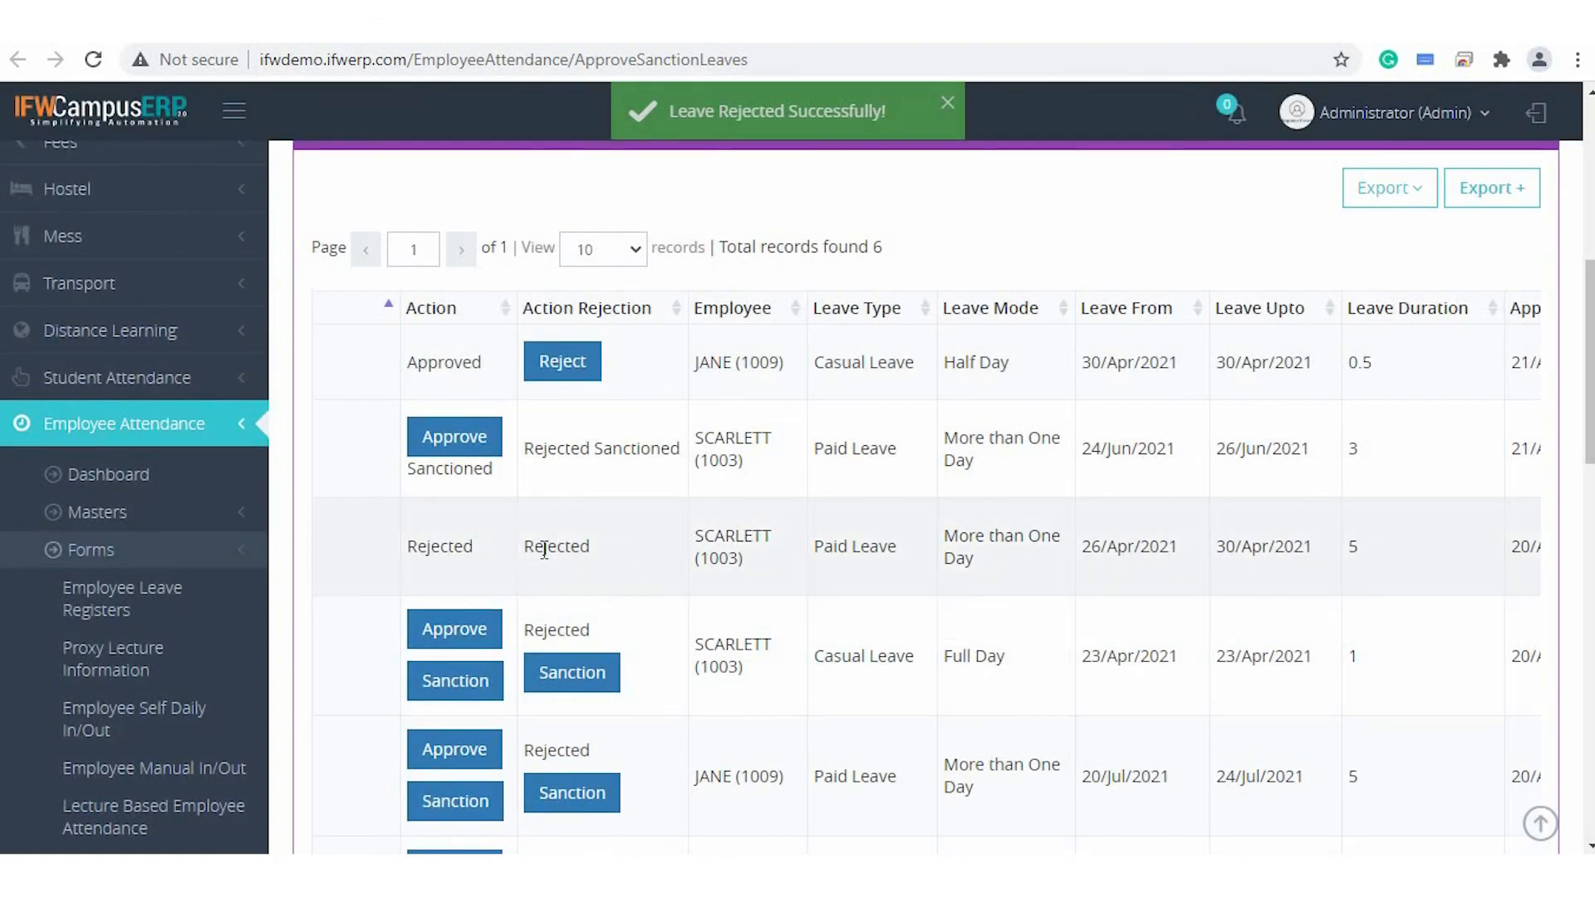
double_click(545, 548)
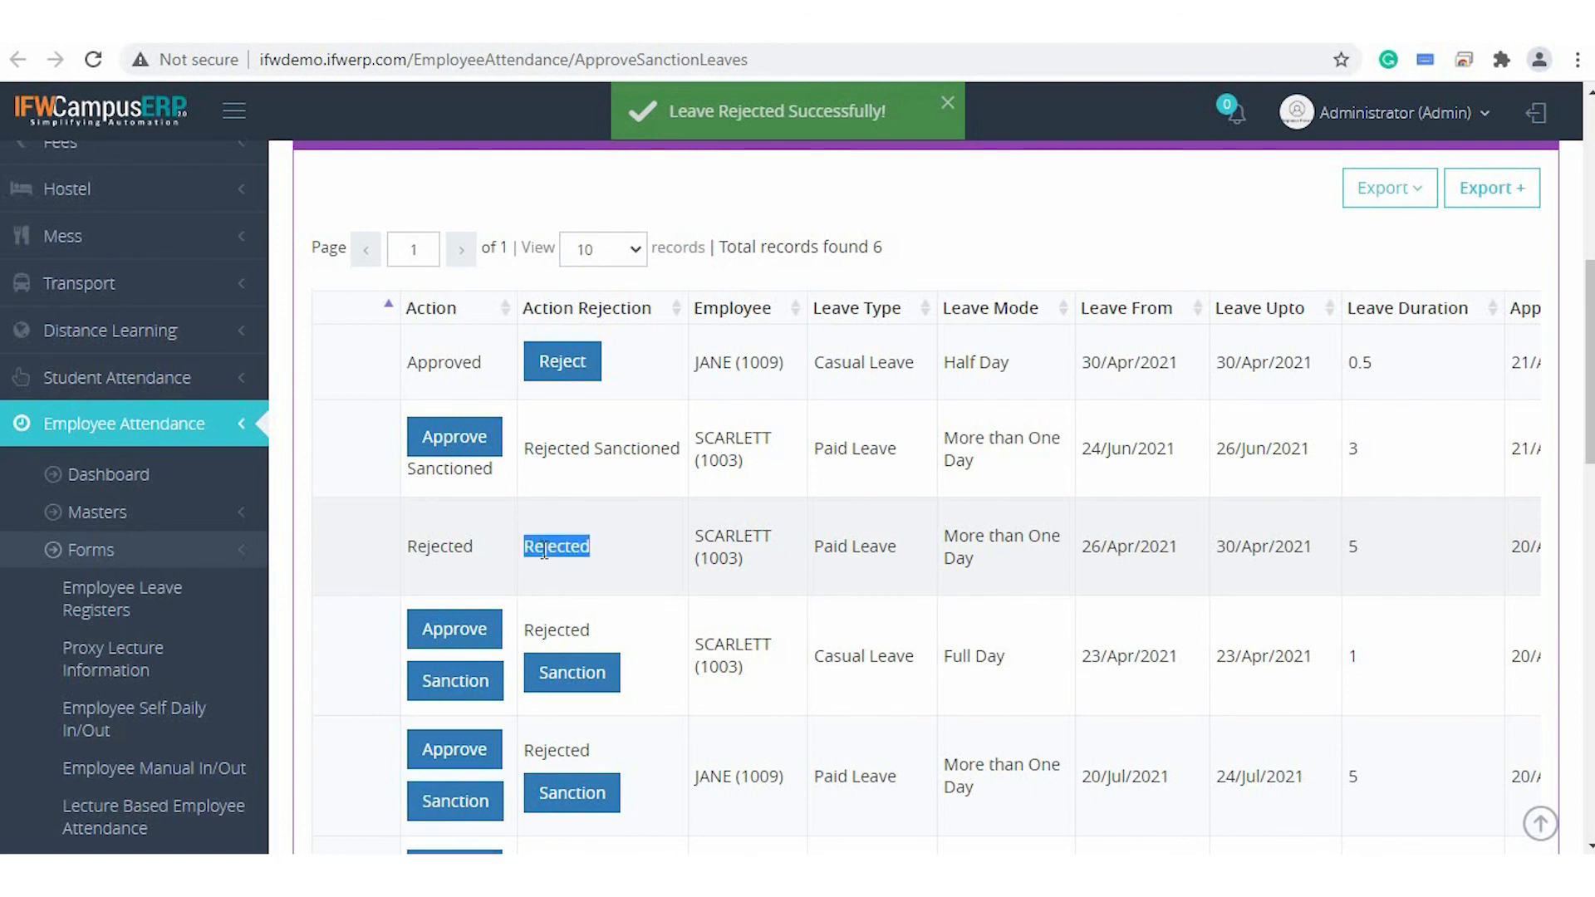
click(660, 595)
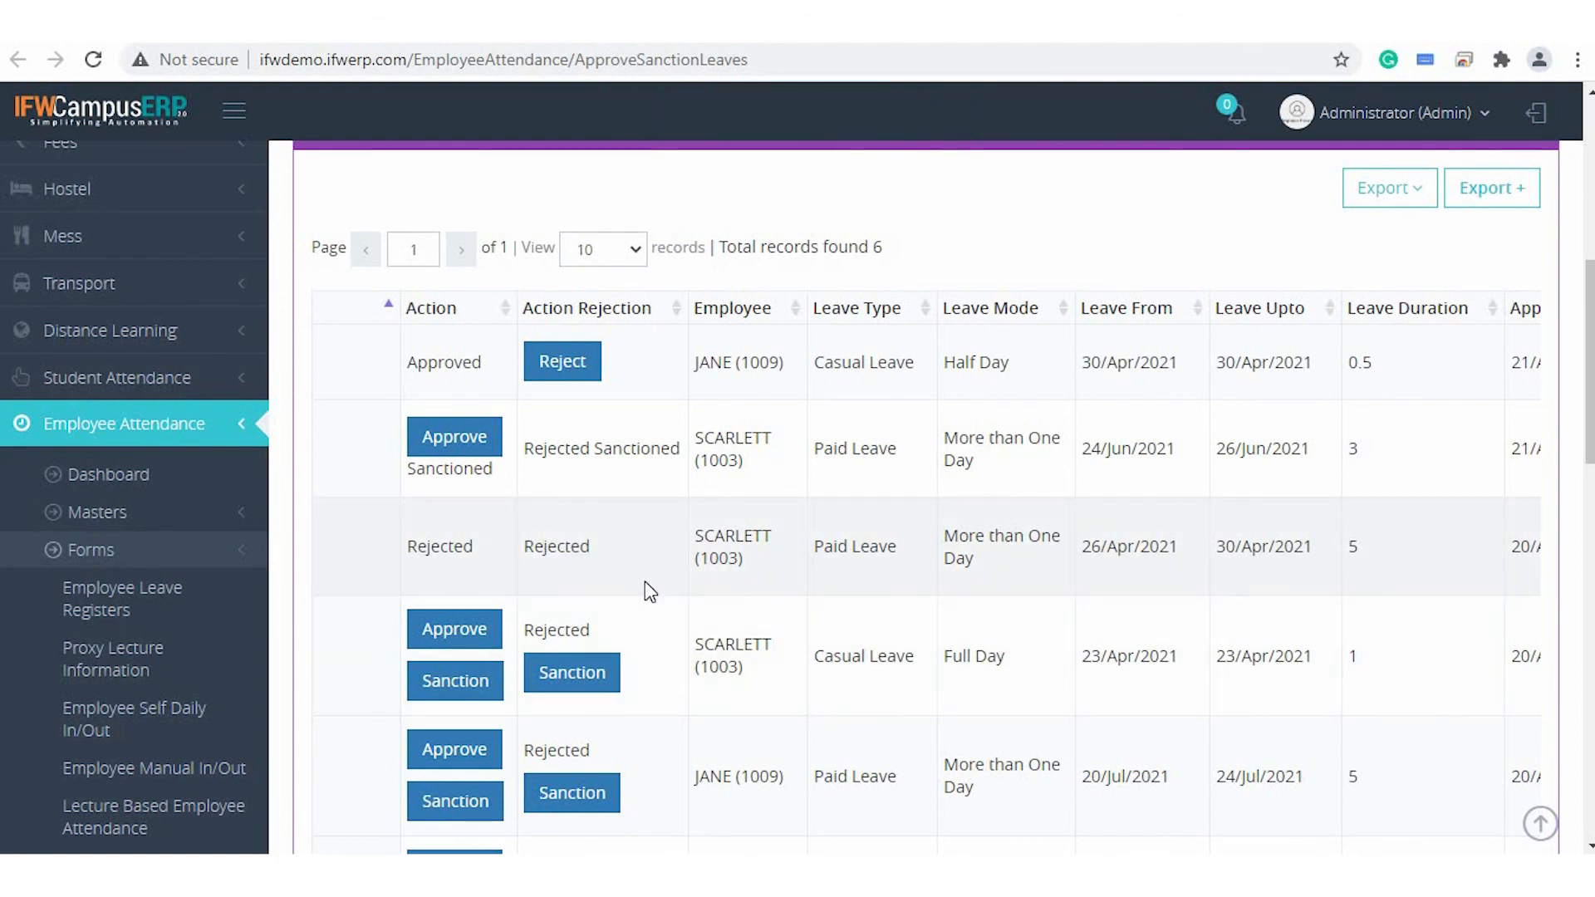
Print the Approve/Sanction Leaves report listing the status of all 6 leave applications.
scroll(642, 575, down, 3)
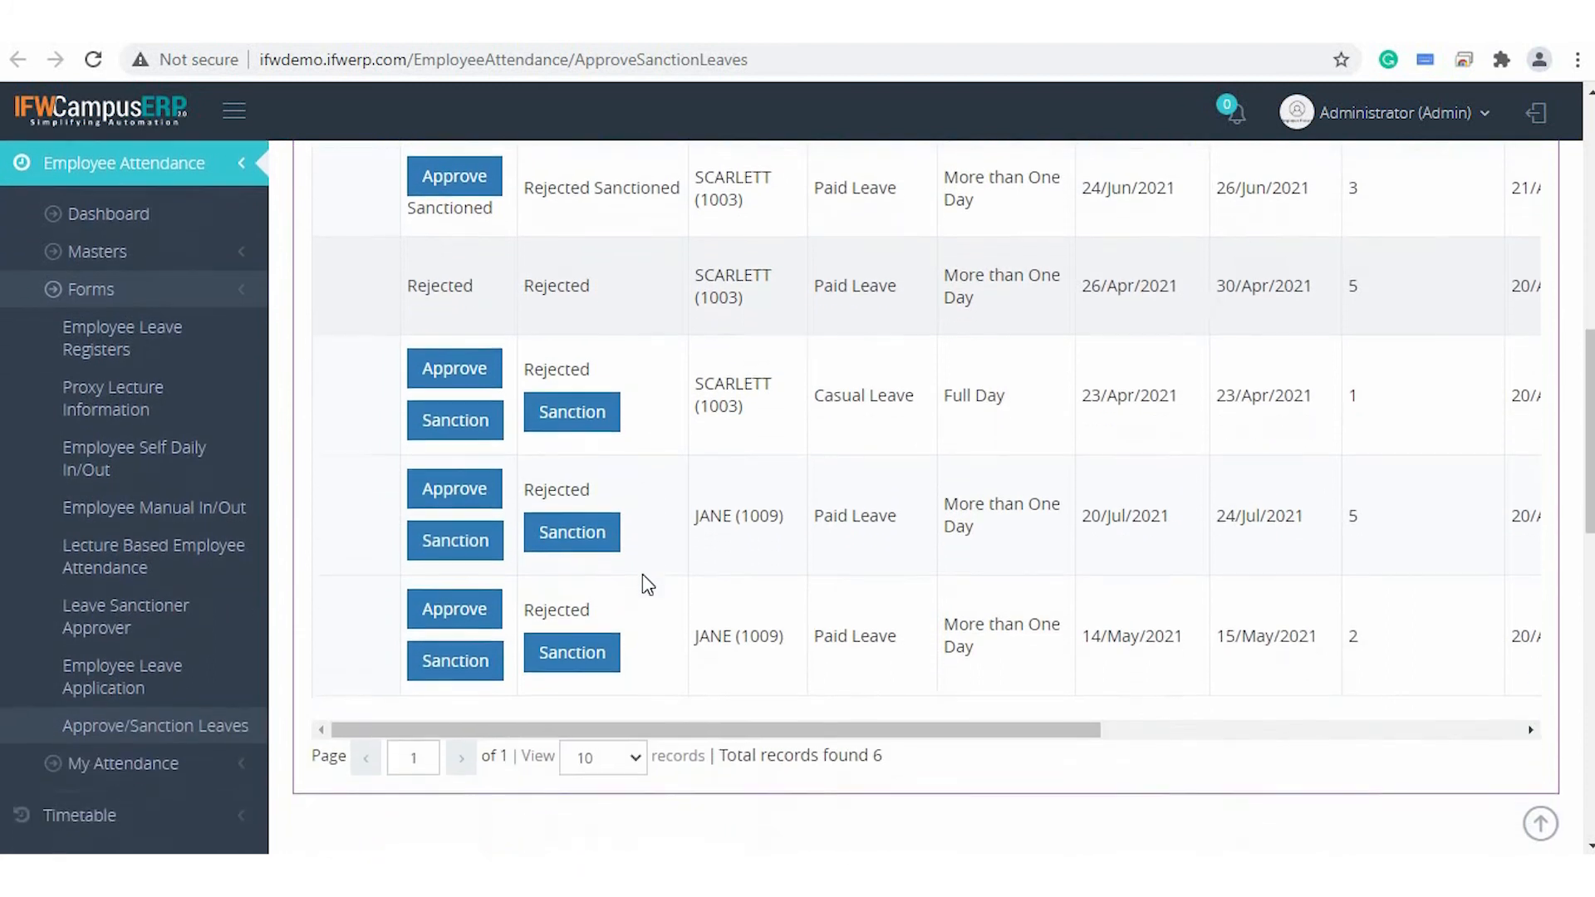
scroll(1371, 456, up, 5)
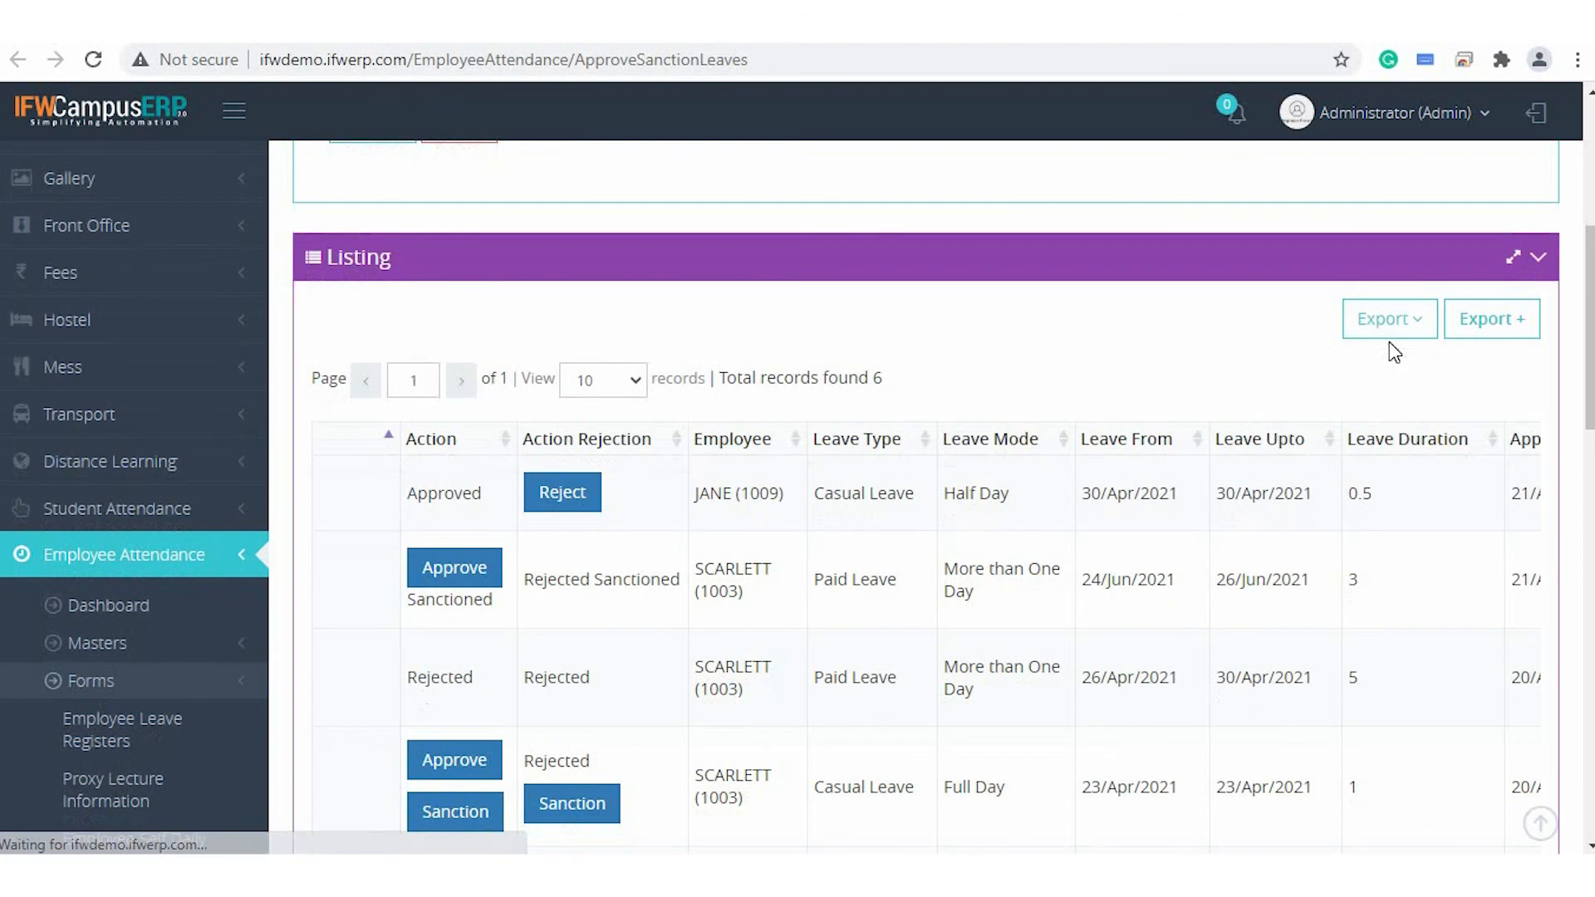
click(1386, 322)
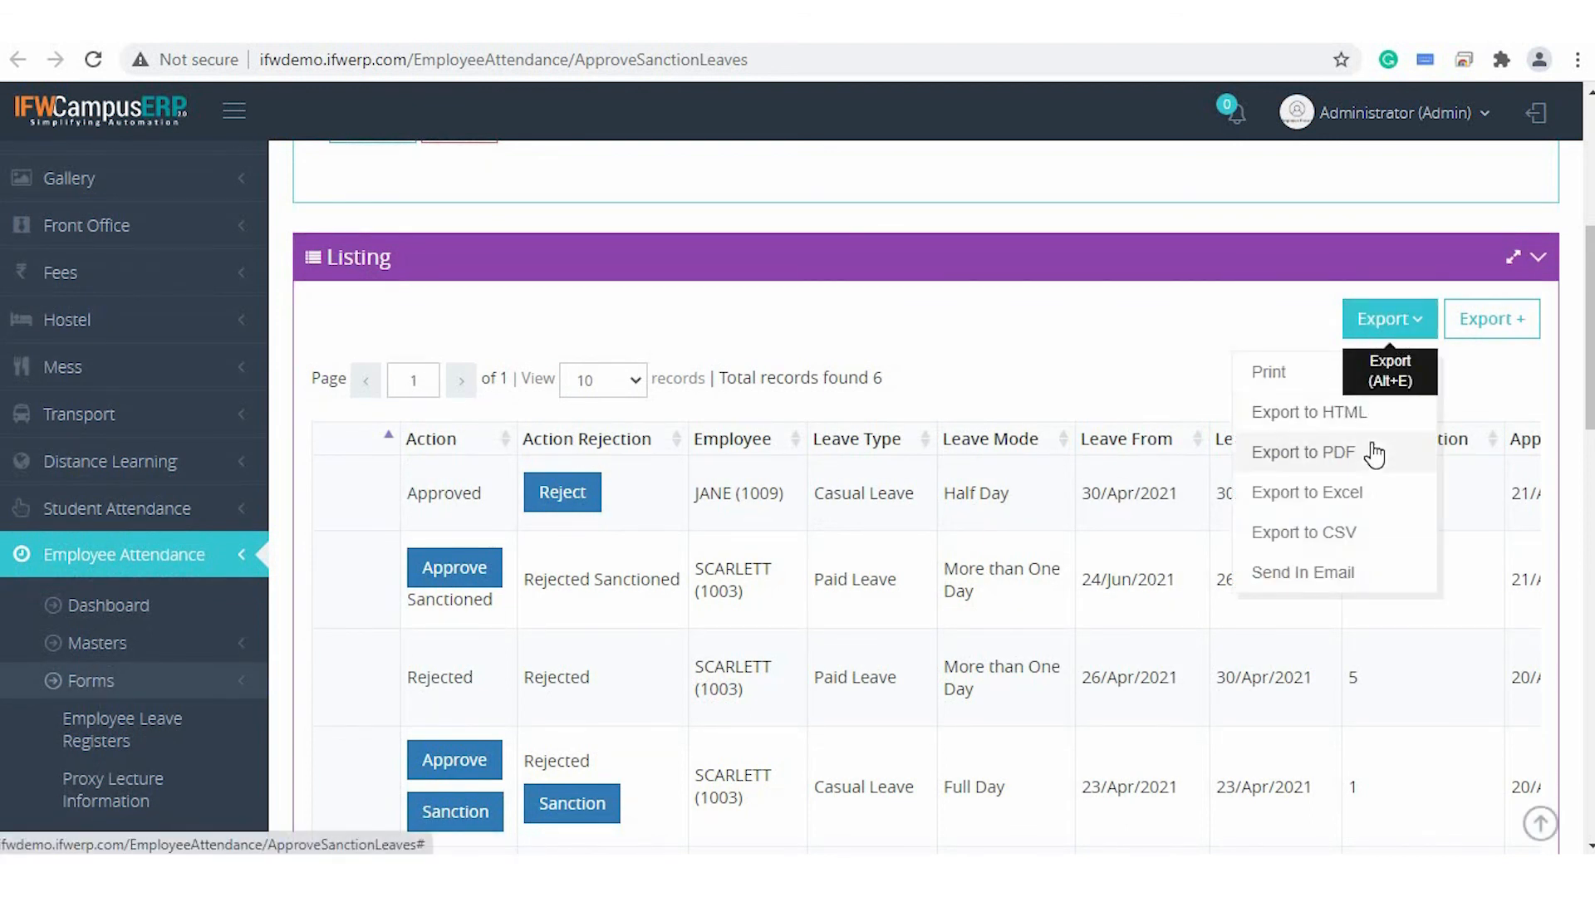
click(1271, 376)
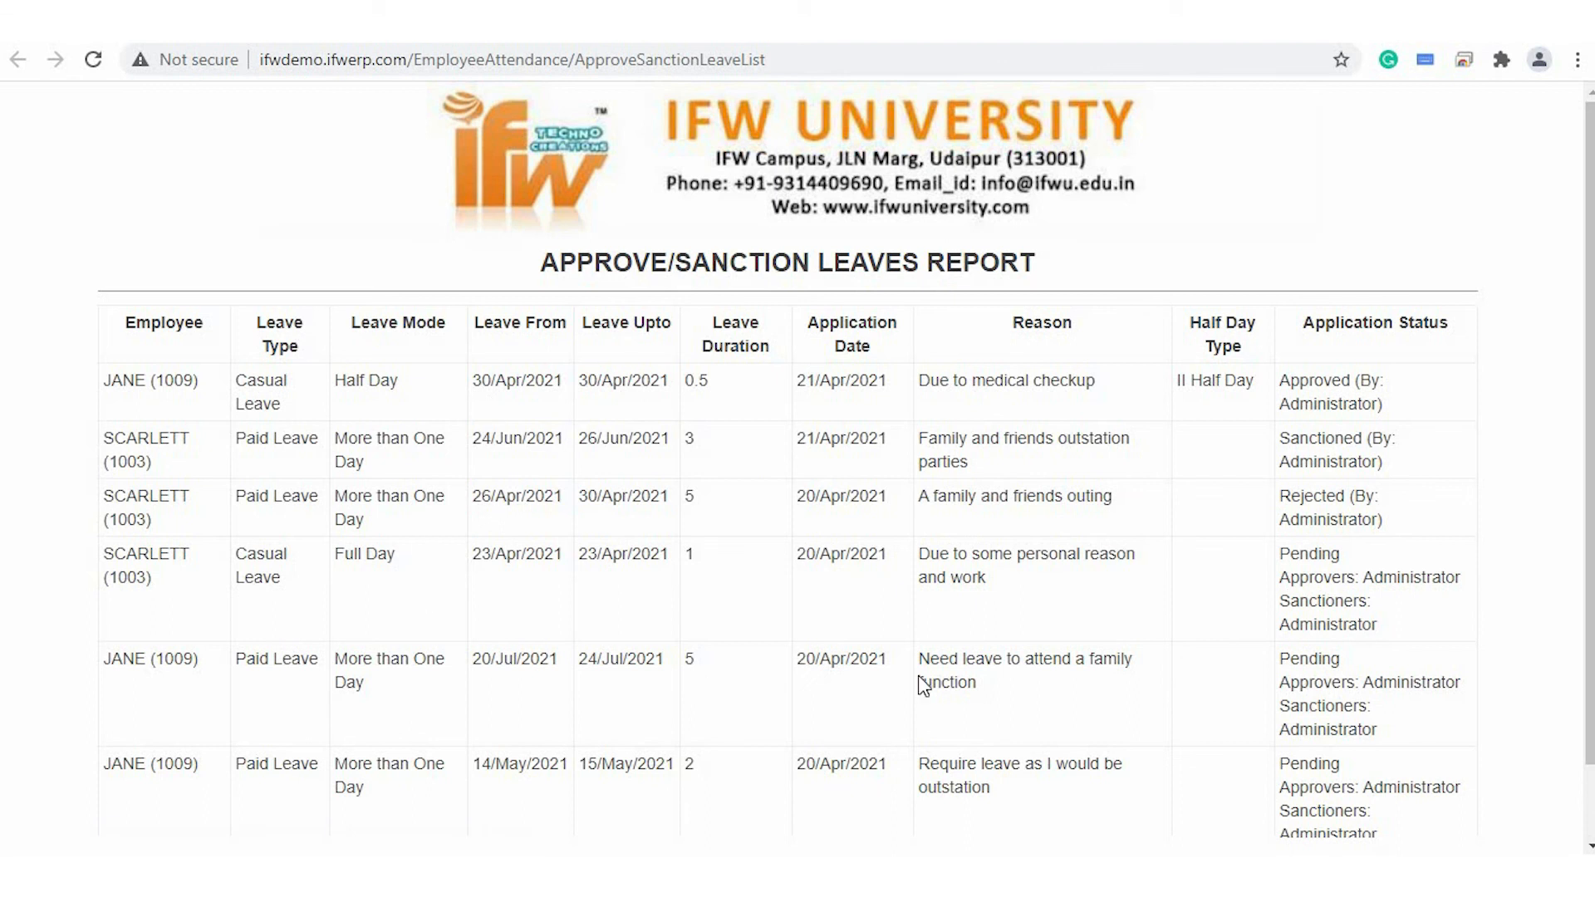
scroll(1098, 629, down, 1)
scroll(1122, 540, up, 1)
Return to the Approve/Sanction Leaves page and review its records.
click(1097, 23)
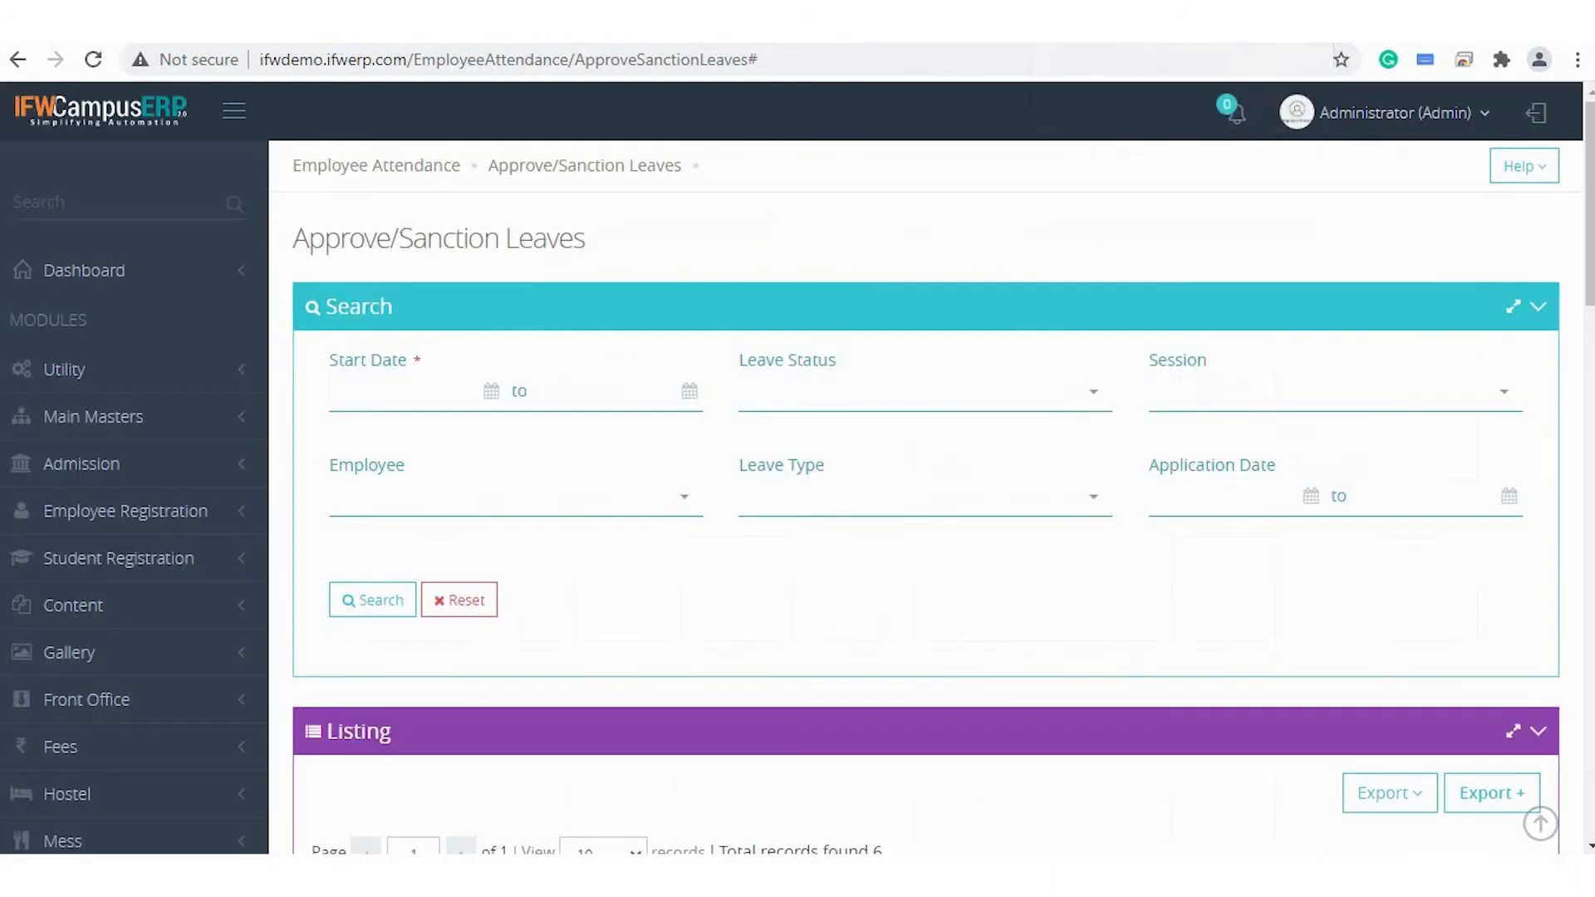
scroll(686, 442, down, 1)
scroll(686, 449, down, 1)
scroll(687, 445, up, 2)
Switch to the Employee Leave Application page and show its Report + list of leave reports.
click(968, 23)
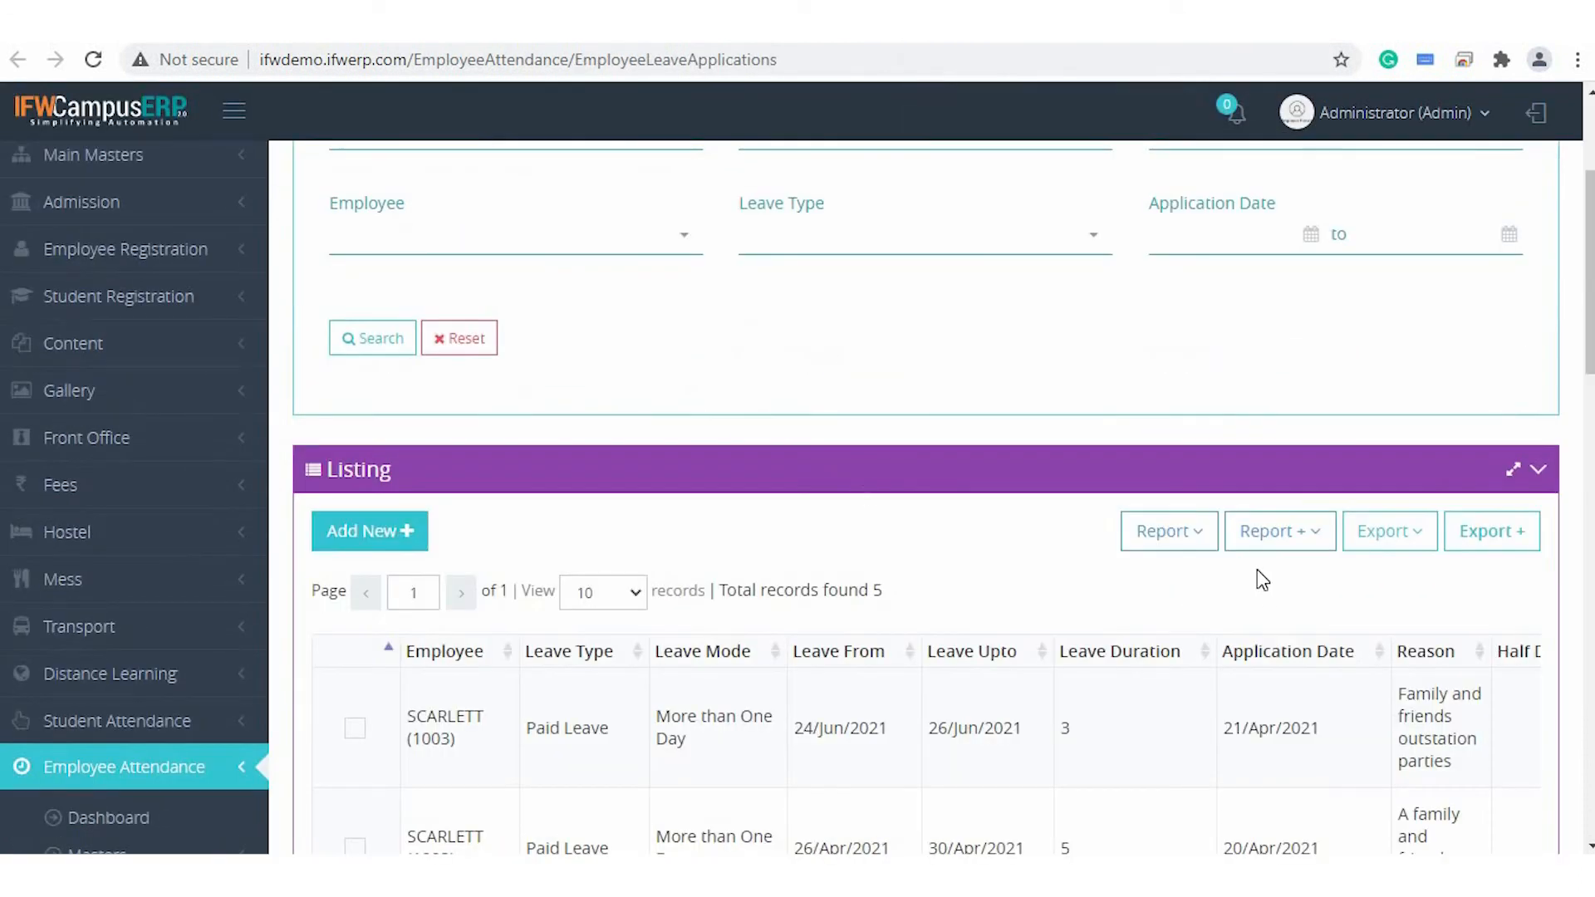
click(1256, 550)
scroll(1238, 540, down, 2)
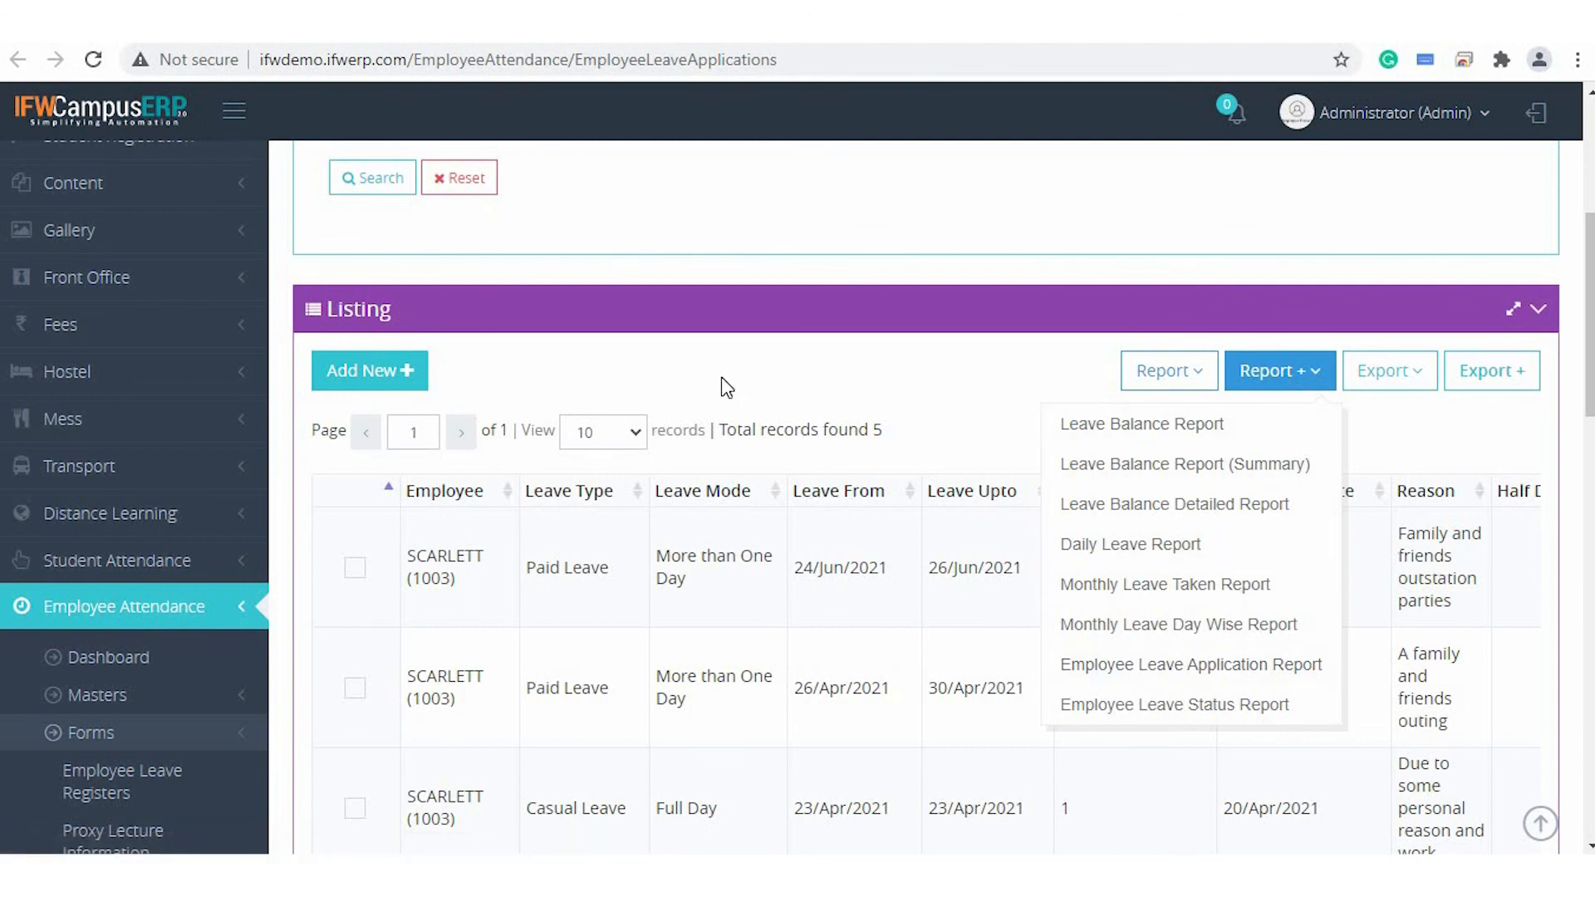
scroll(727, 388, up, 5)
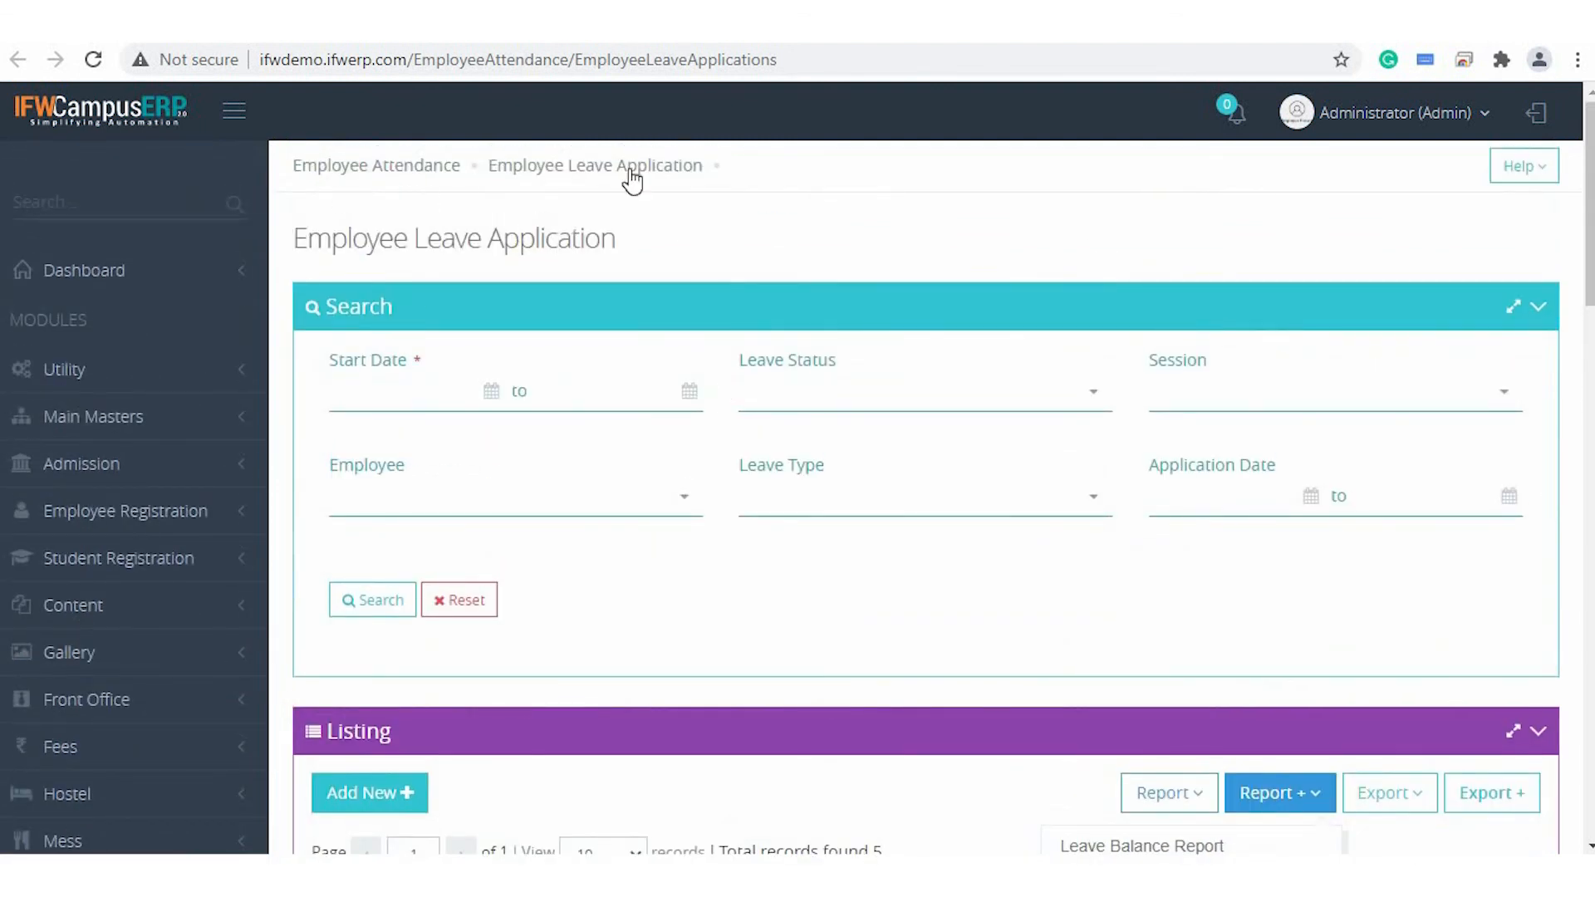
Reload the Employee Leave Application page, then view the employee's March 2021 attendance records.
click(413, 171)
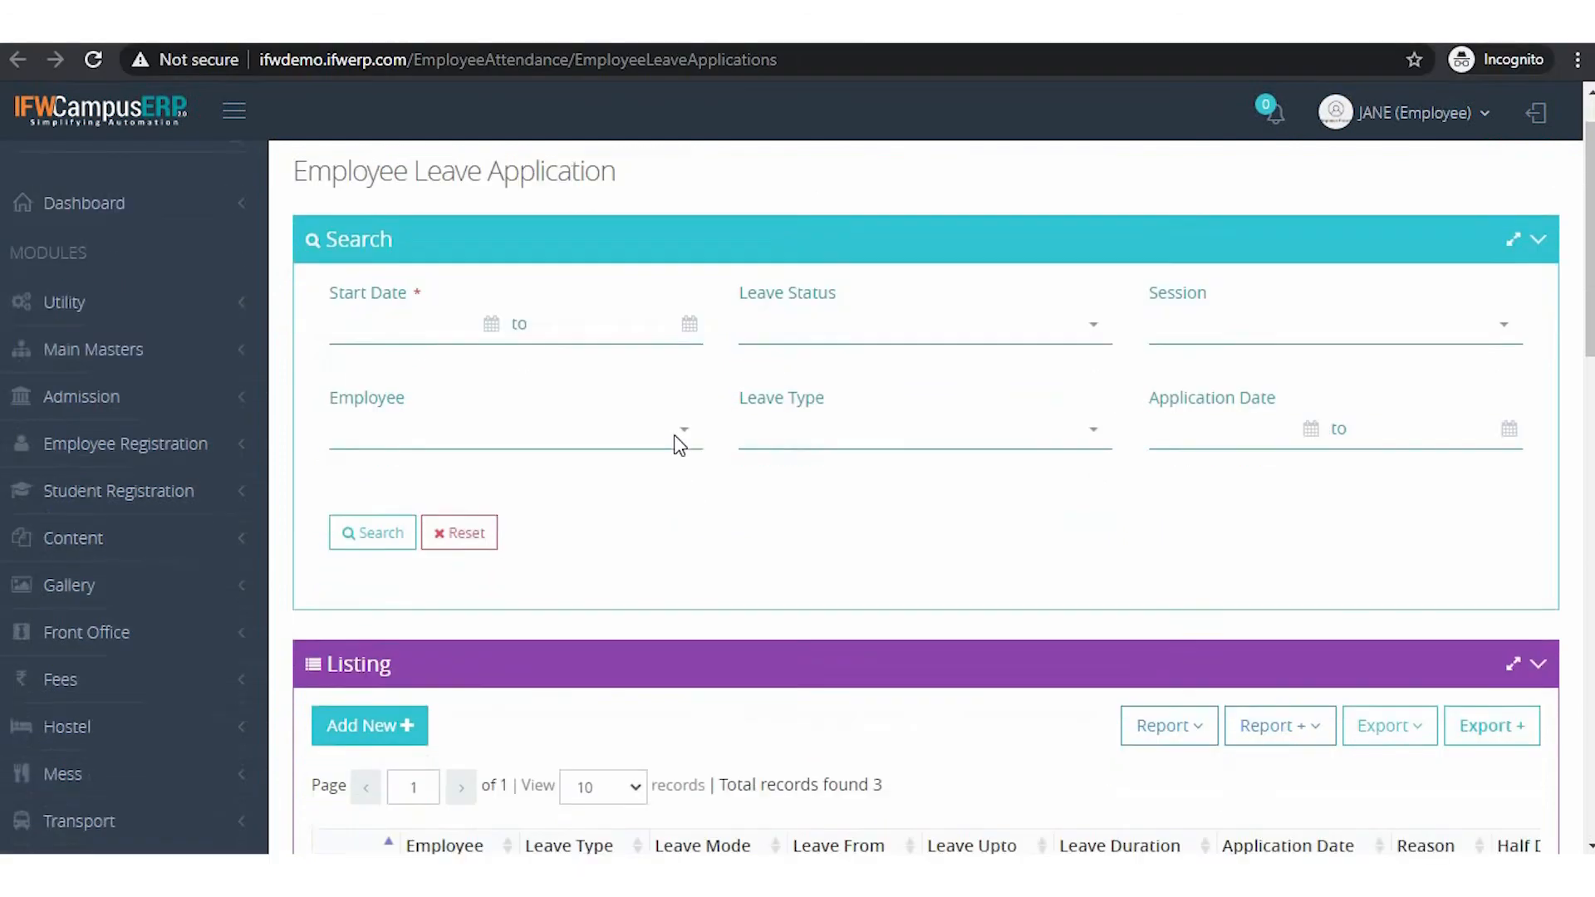
scroll(675, 436, down, 10)
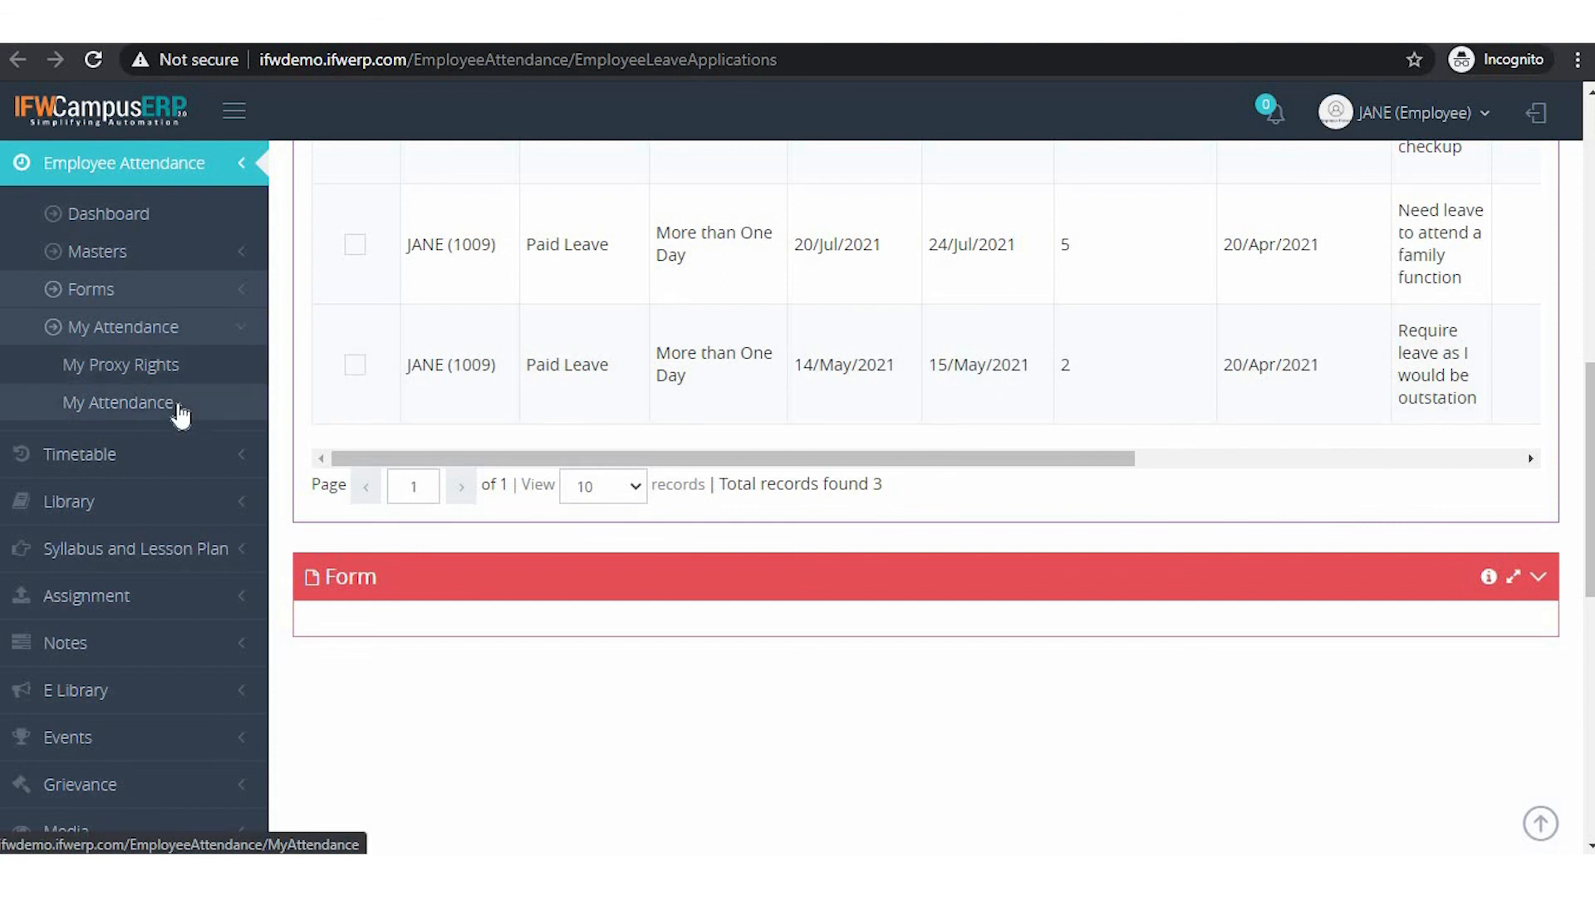
click(119, 410)
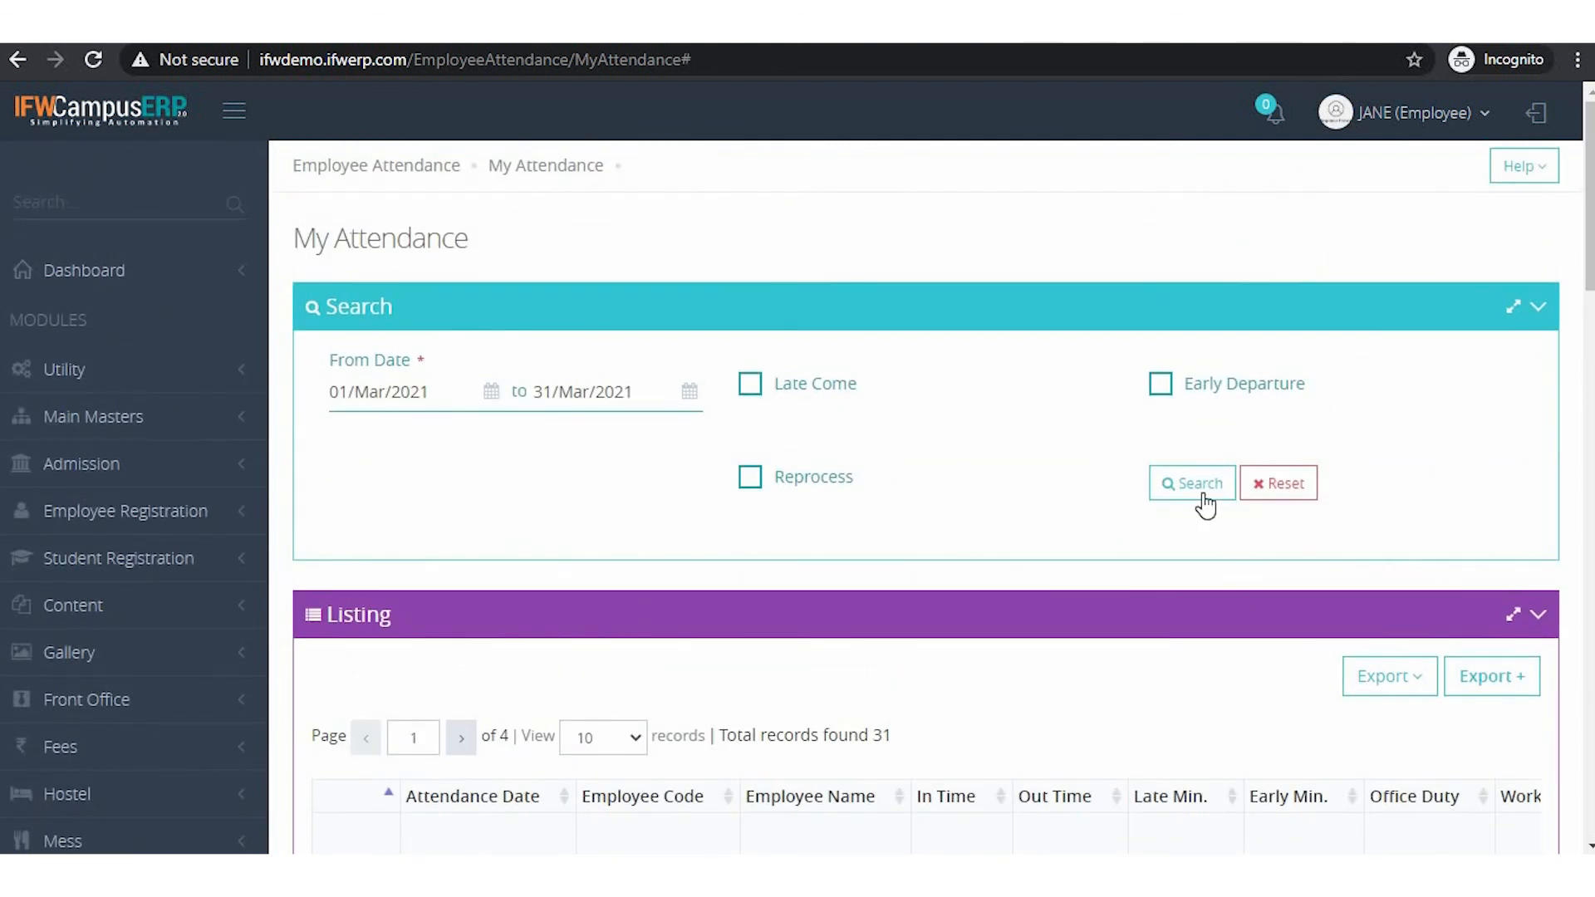
scroll(728, 662, down, 1)
scroll(731, 671, down, 12)
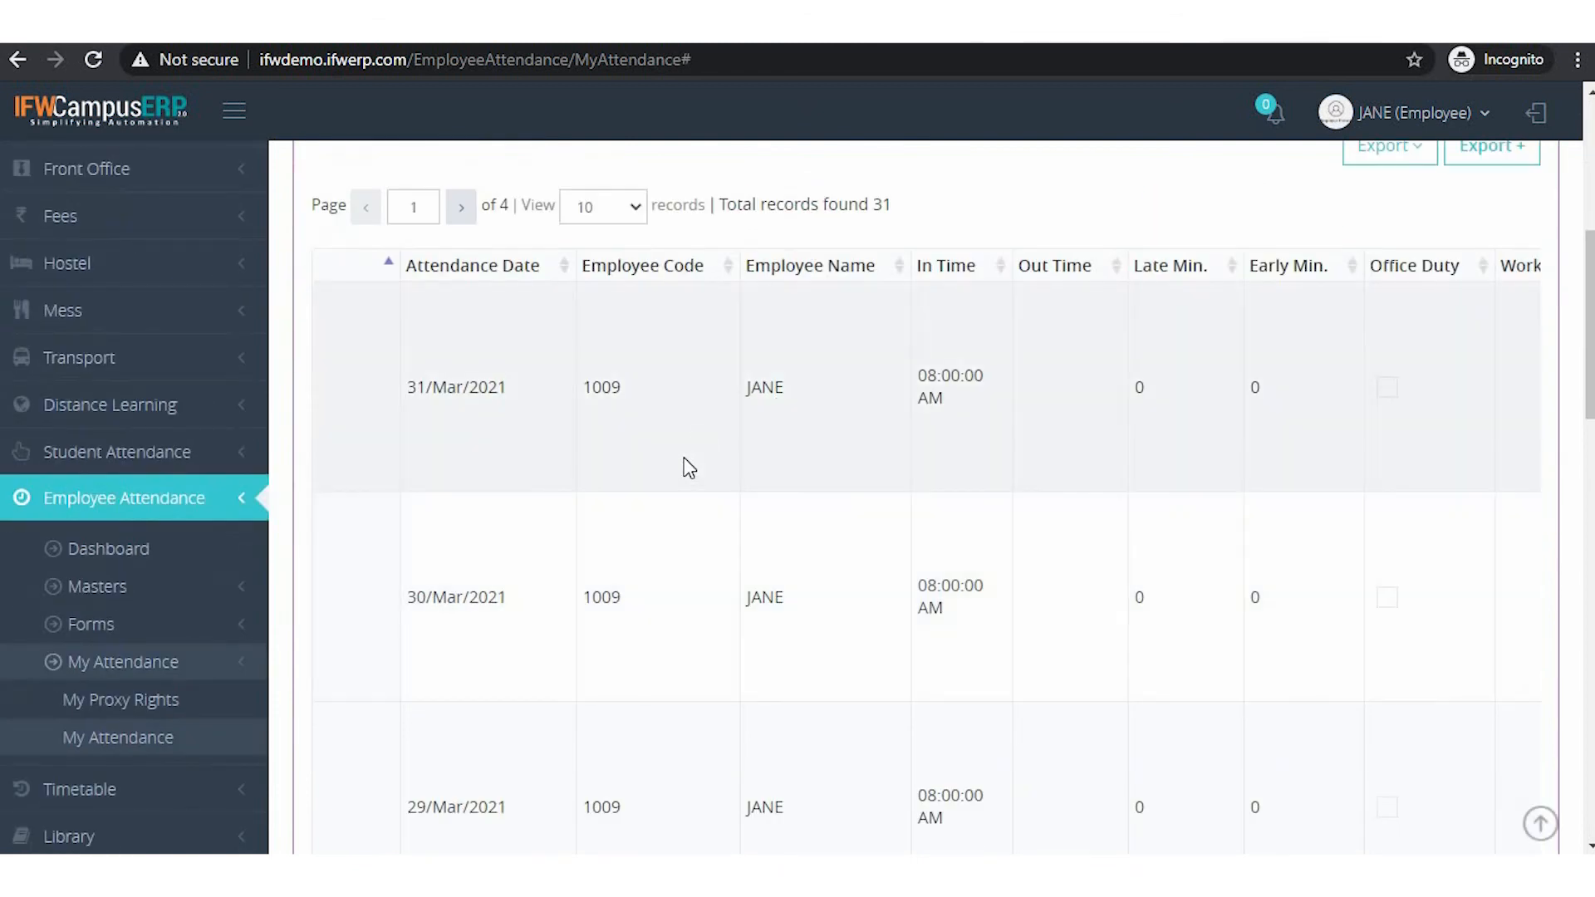
scroll(690, 468, down, 12)
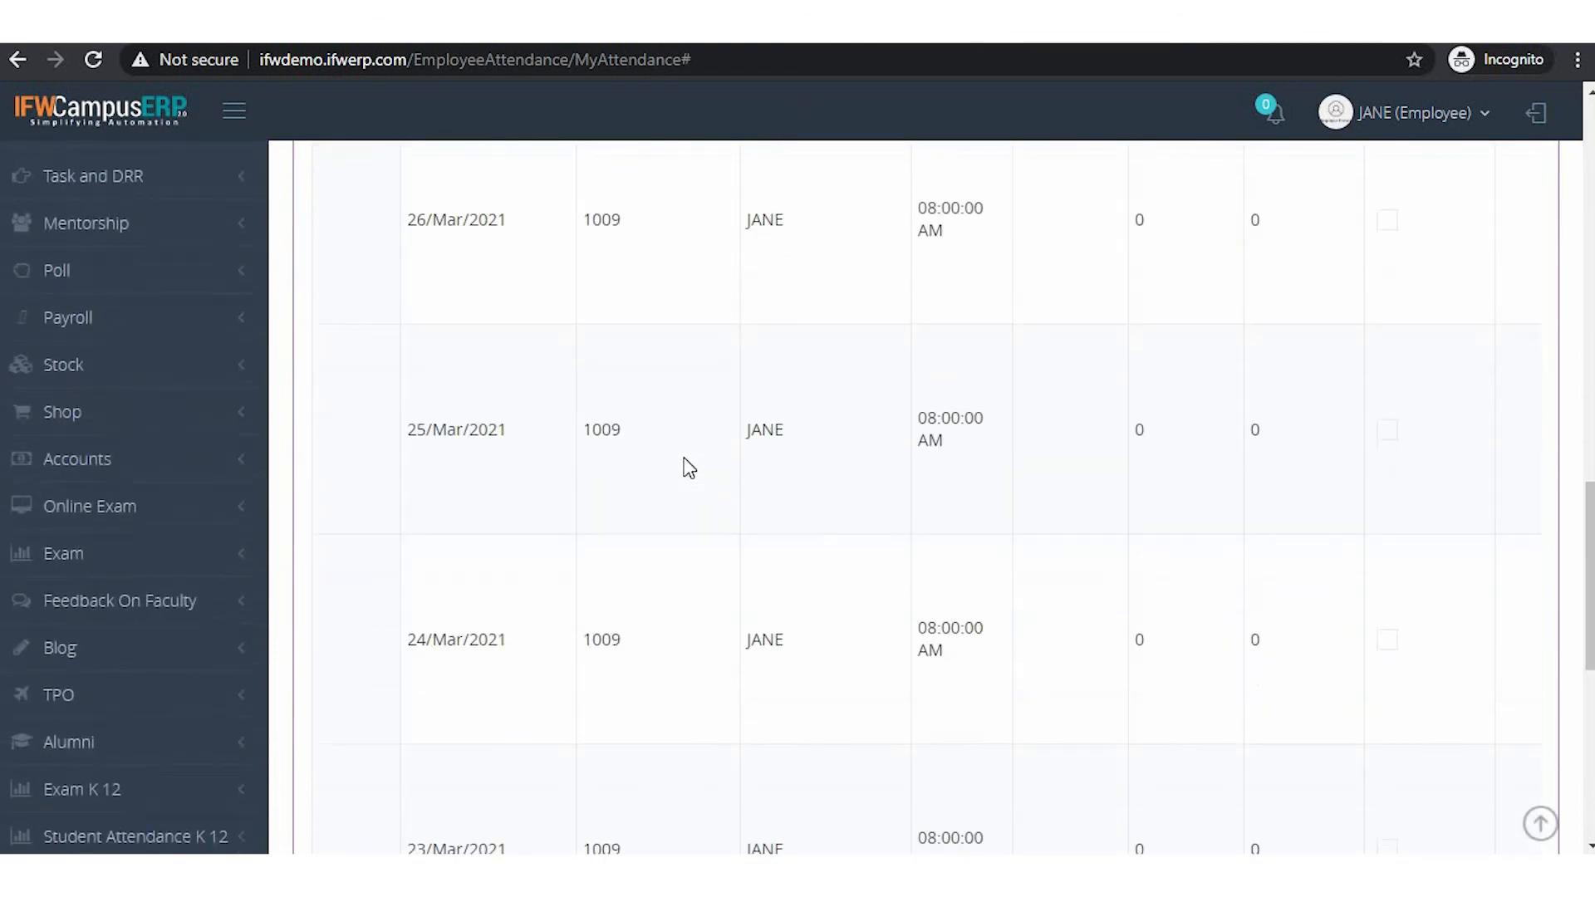
scroll(690, 468, up, 20)
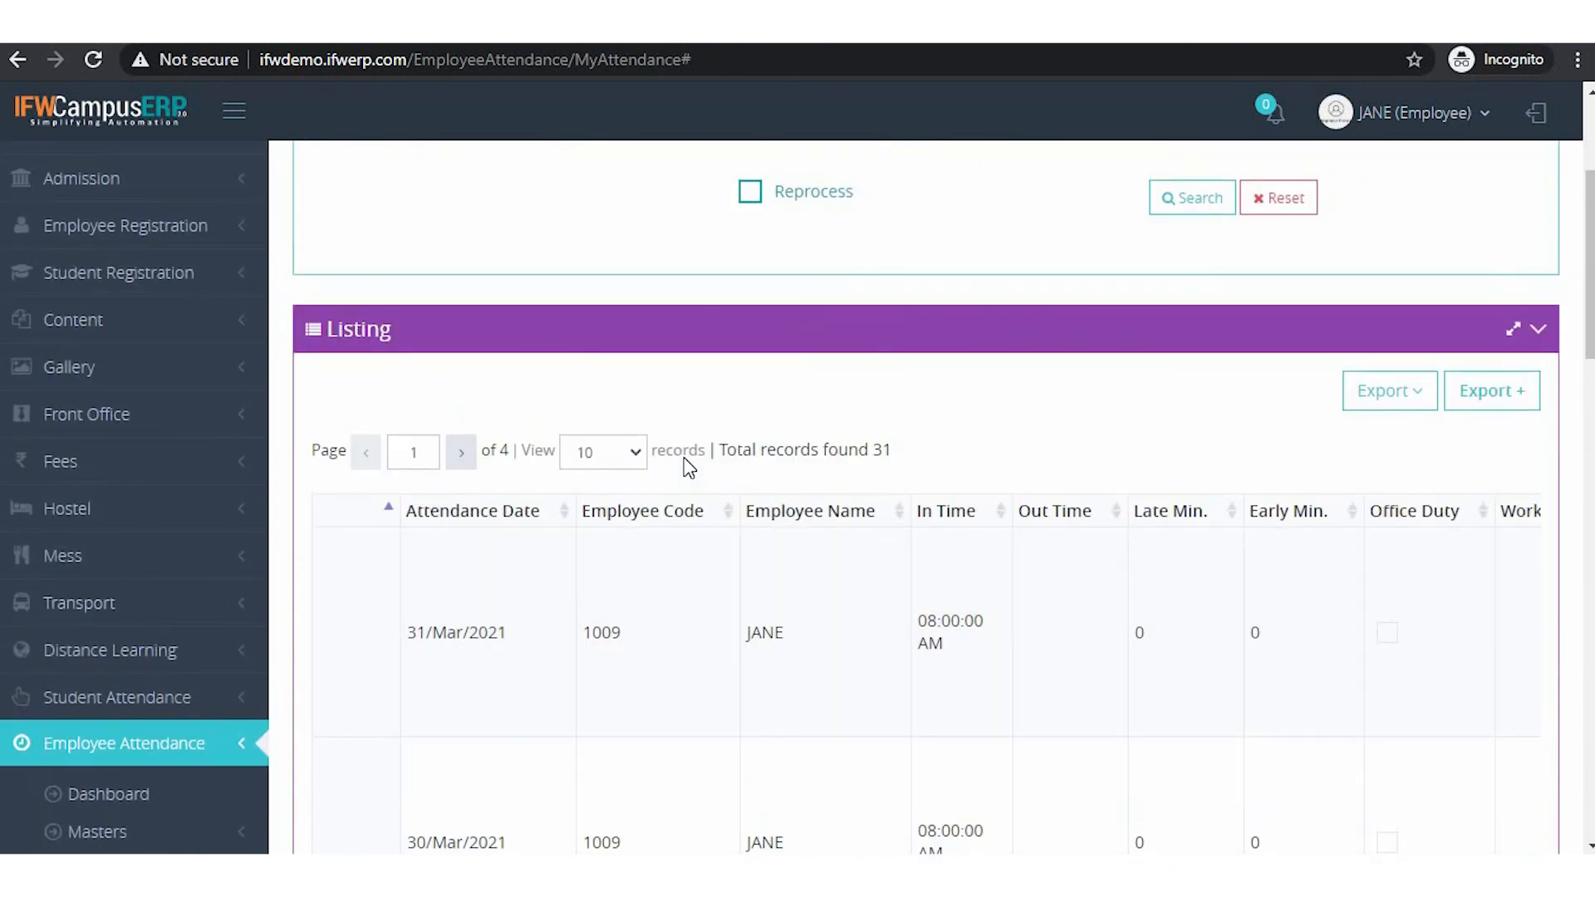
scroll(690, 468, up, 3)
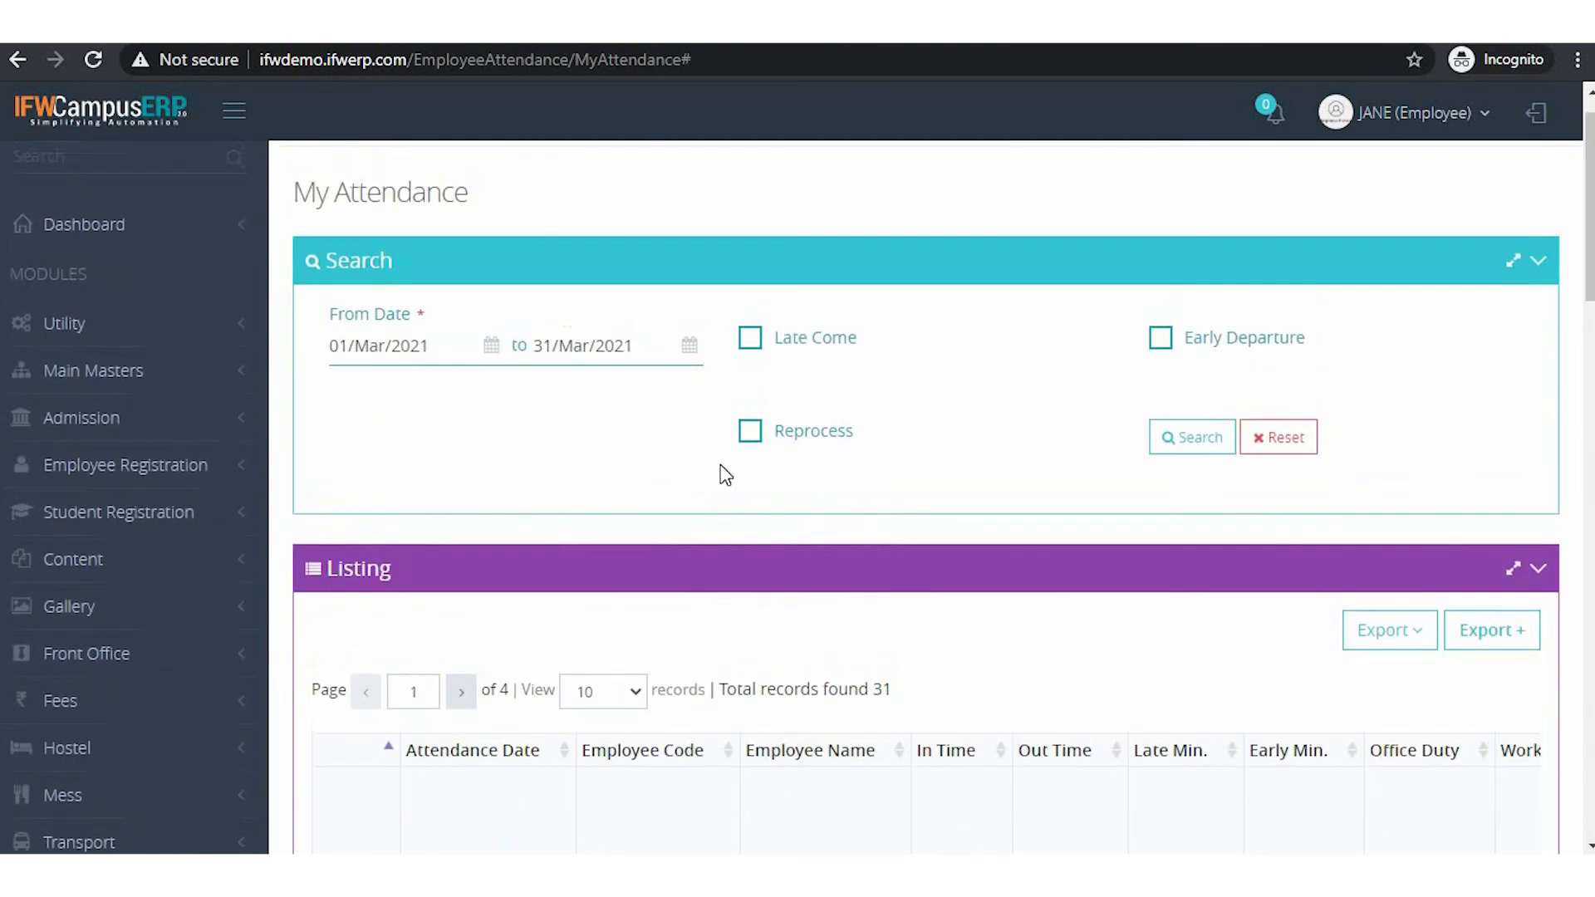
Filter the attendance to Late Come and search, which finds no records.
click(750, 341)
click(1184, 439)
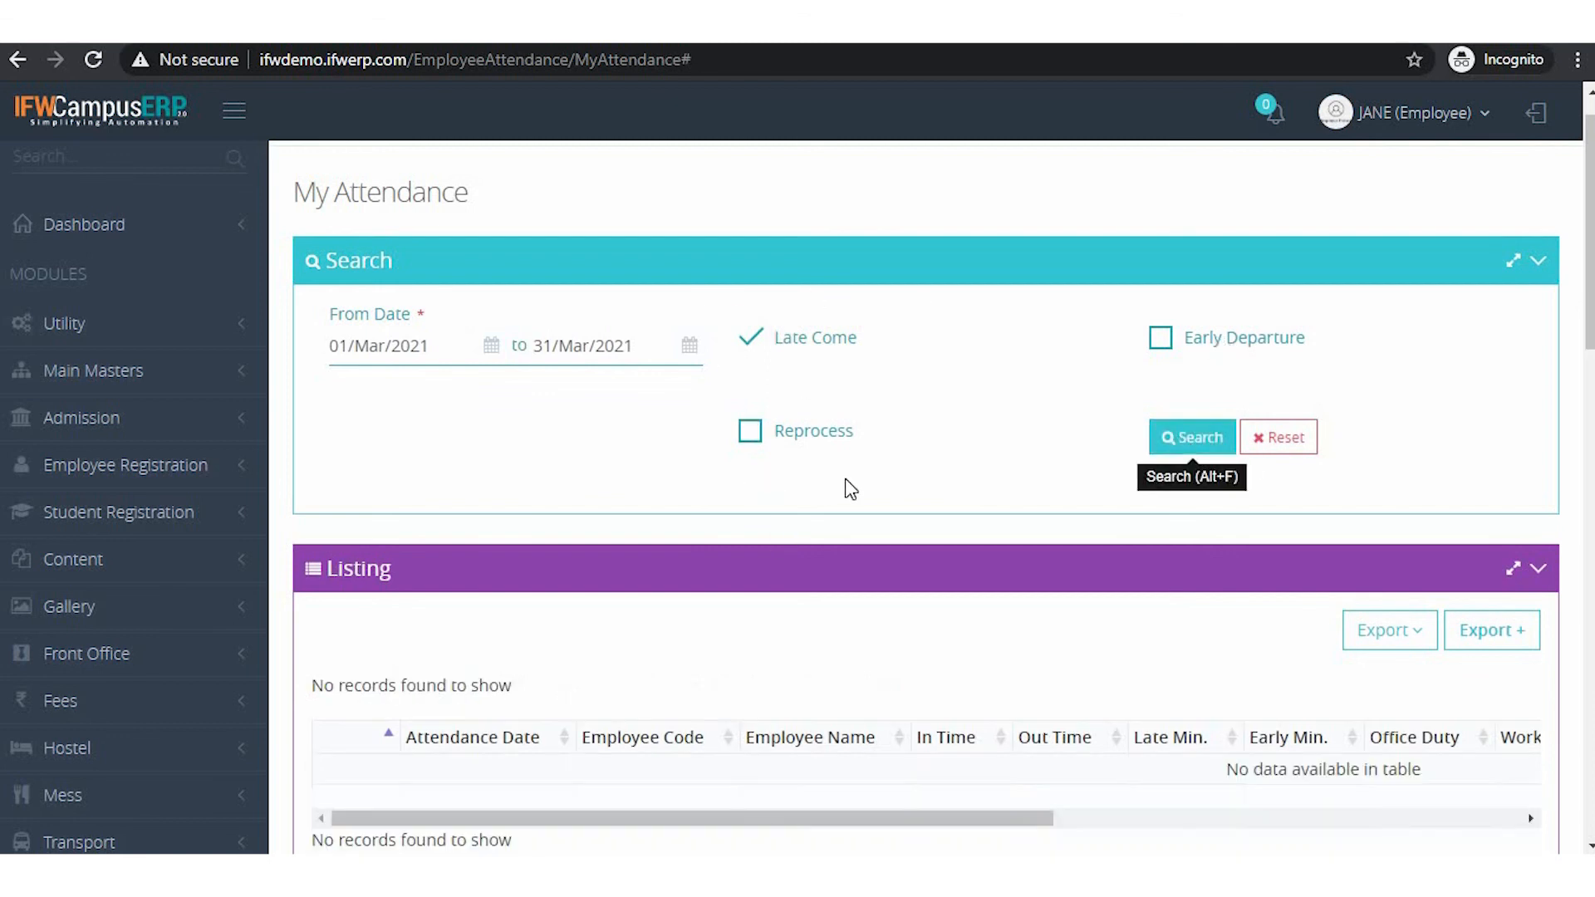
scroll(892, 474, up, 1)
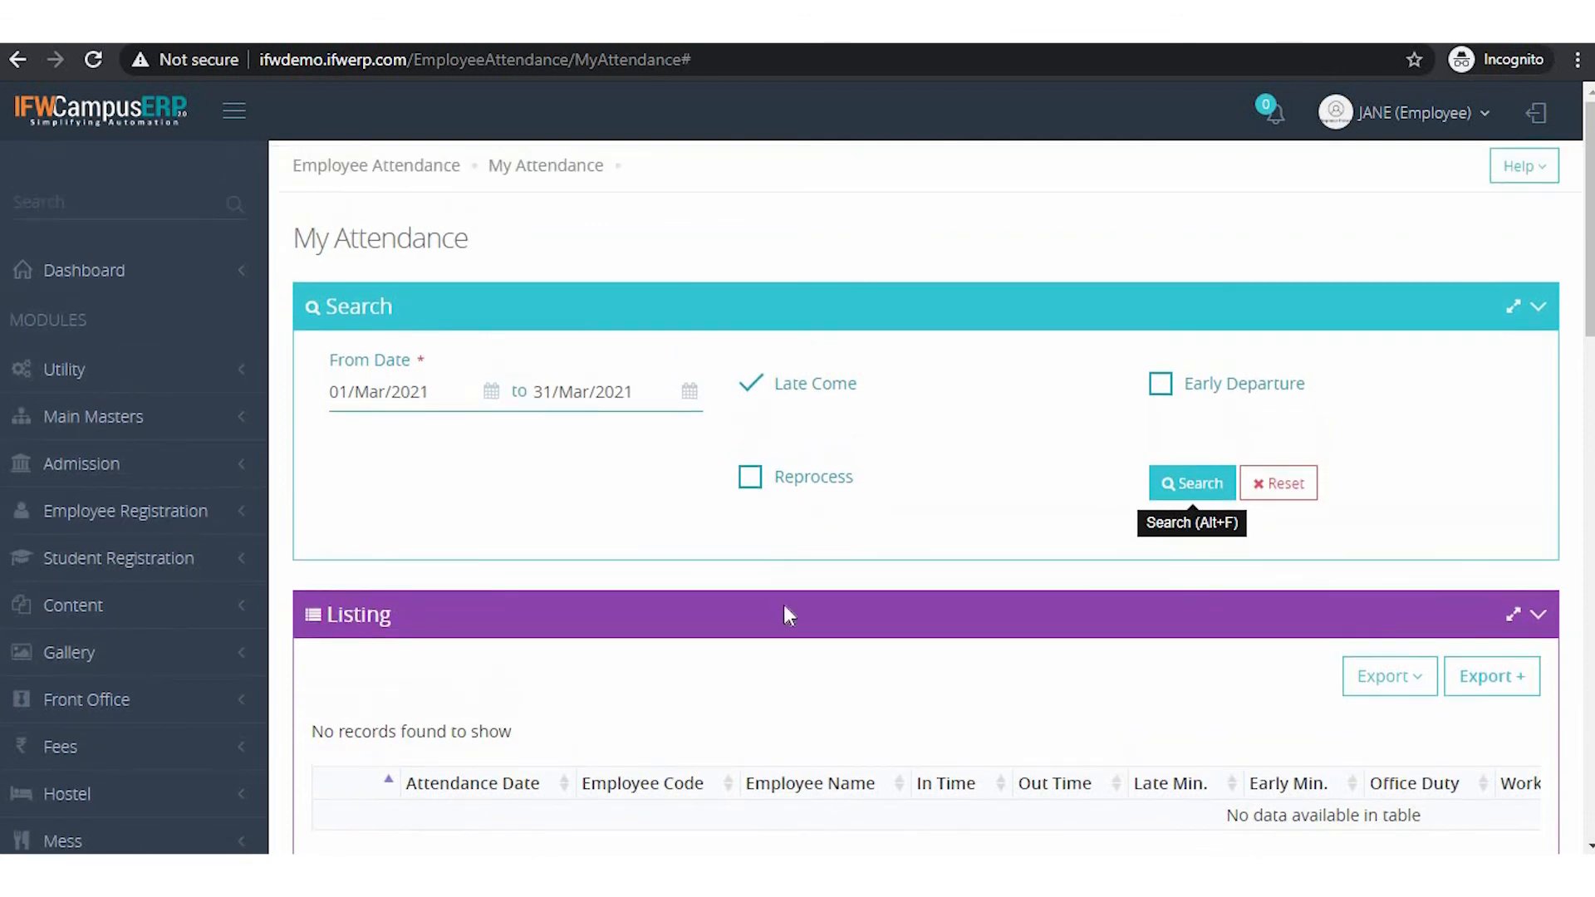